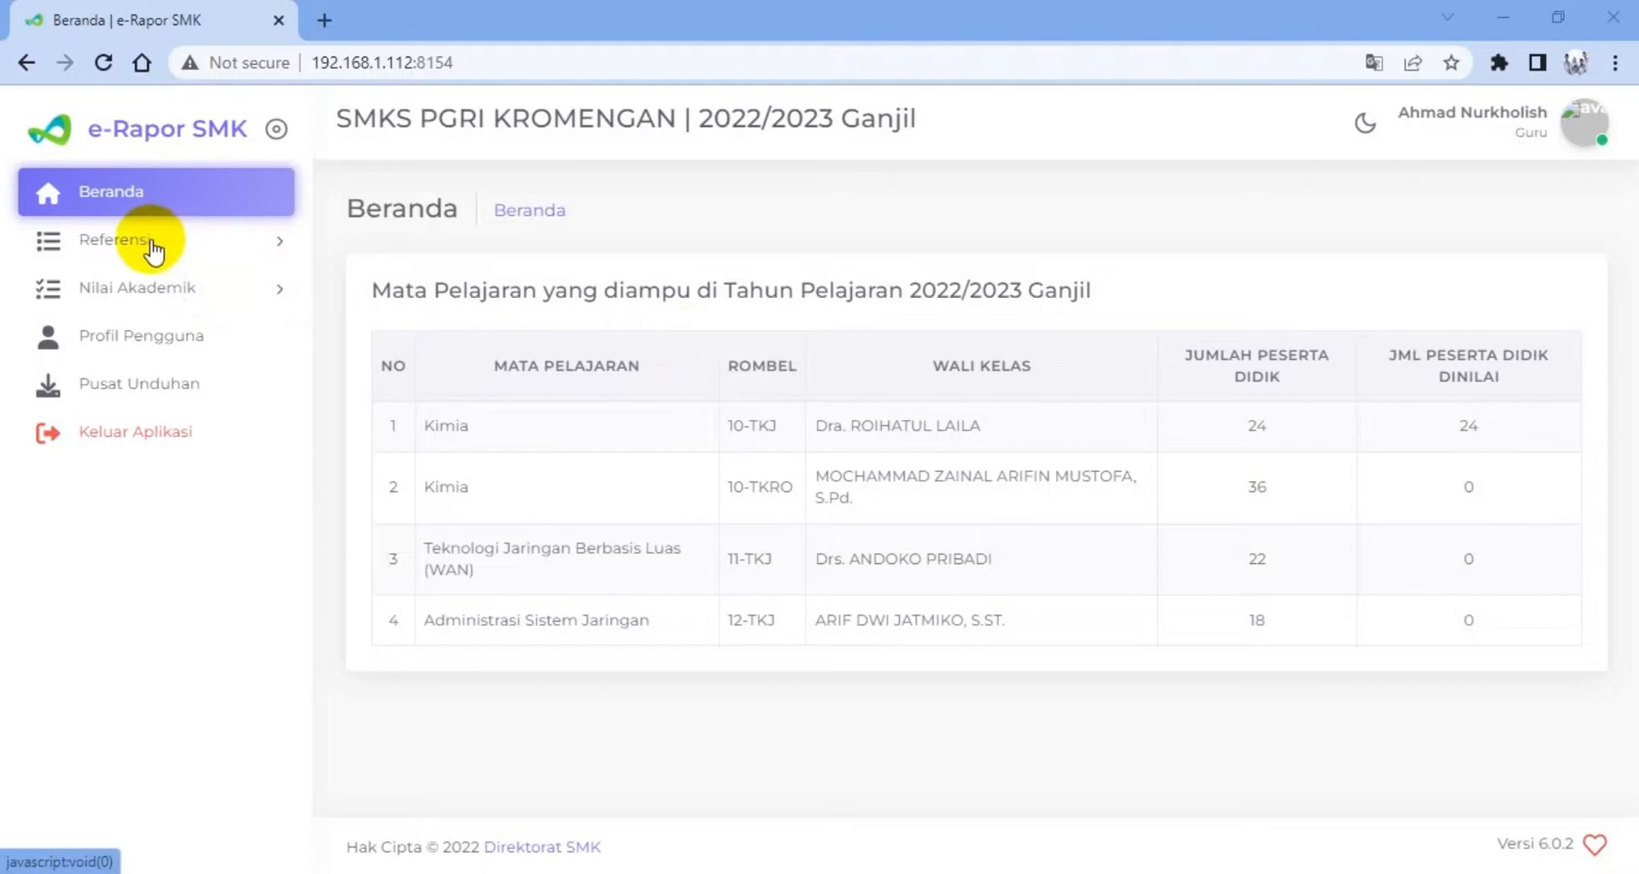
Open the active students list (Peserta Didik Aktif) in the reference data
left_click(152, 250)
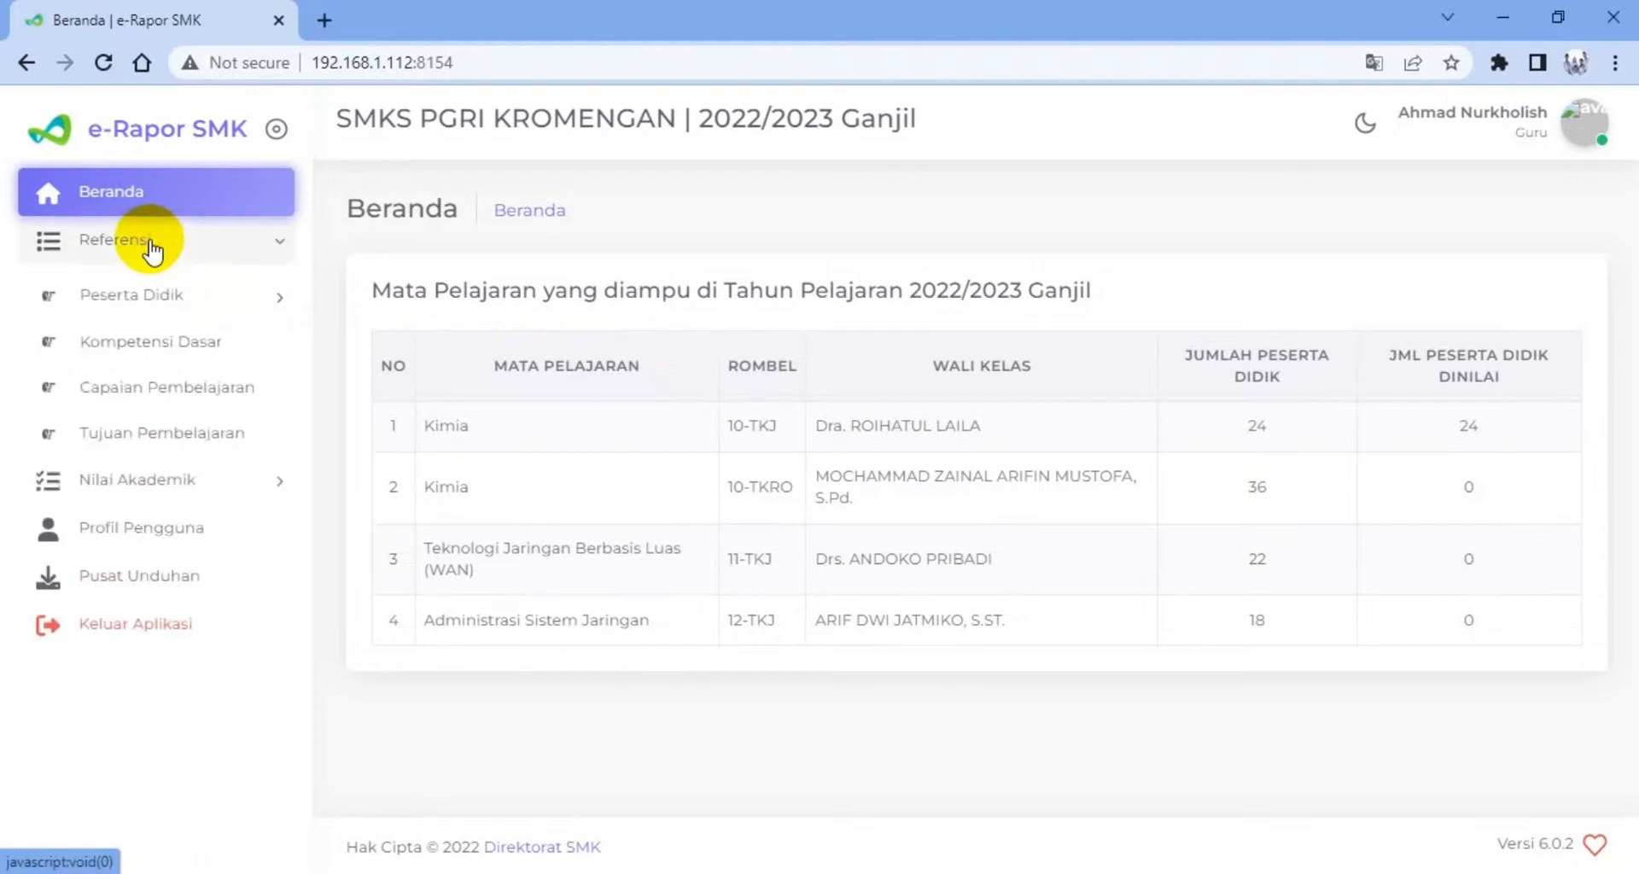
left_click(128, 299)
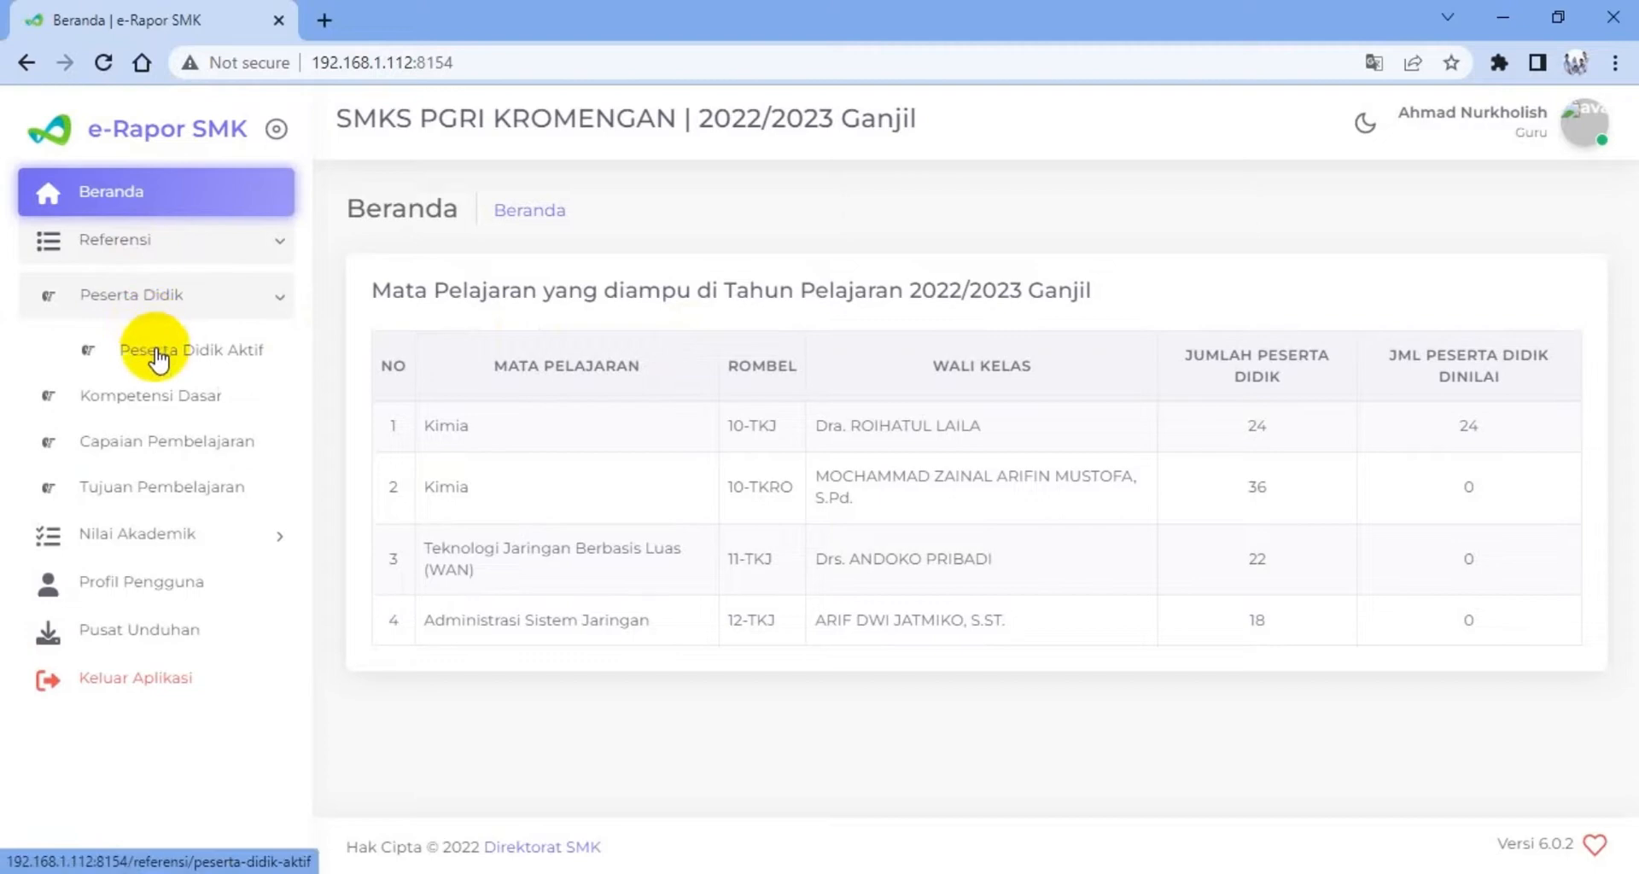
left_click(158, 359)
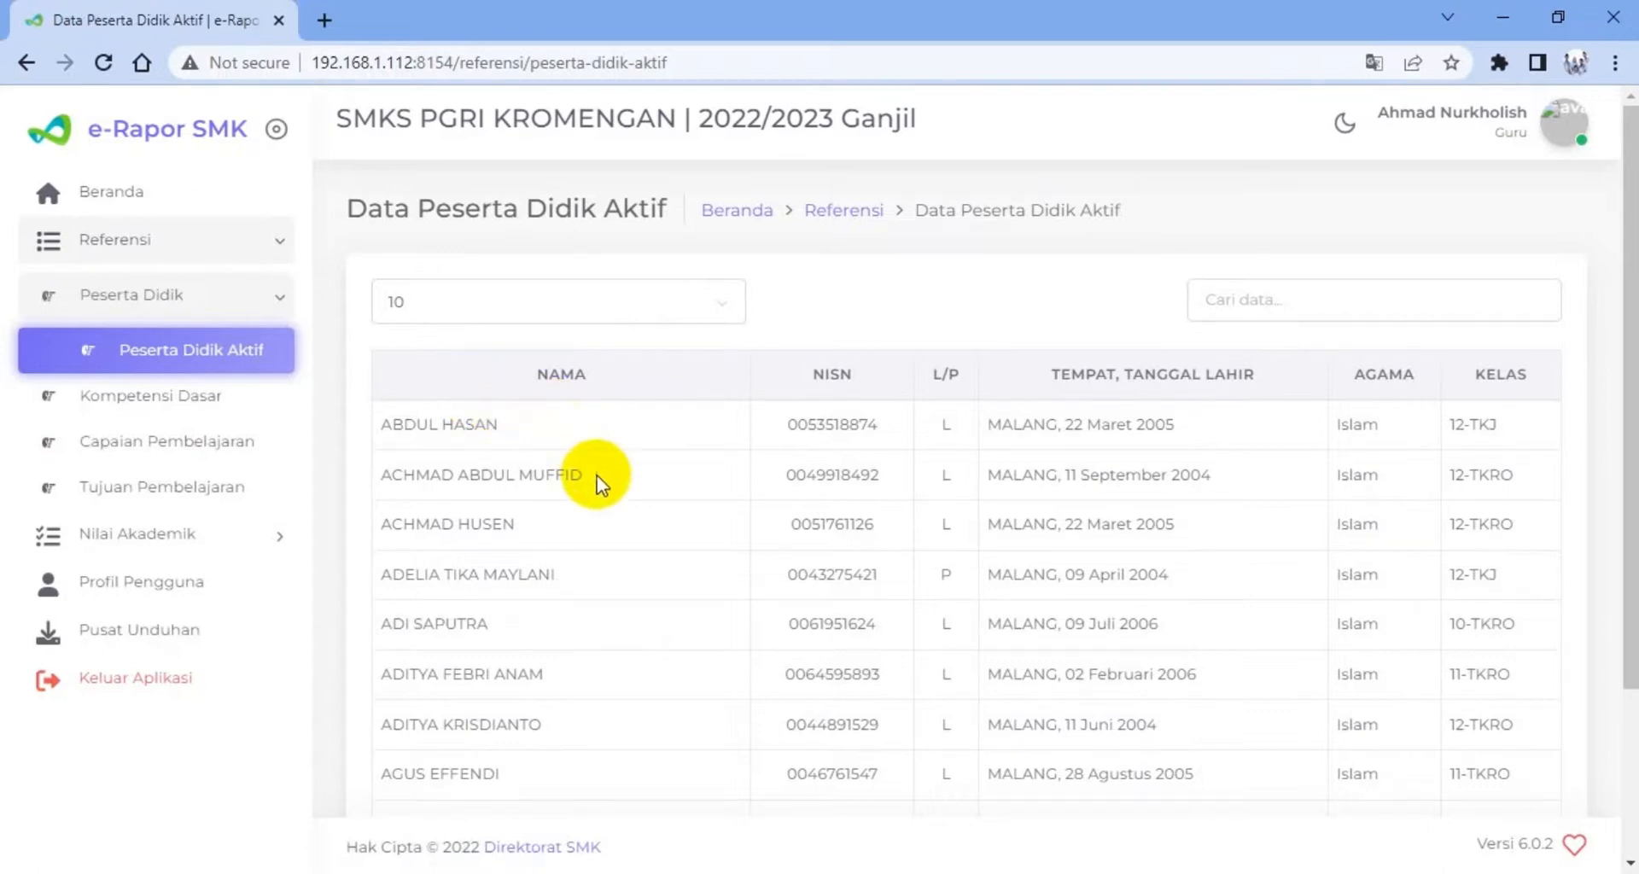
Open the Kompetensi Dasar reference list and set it to show 100 entries per page
left_click(184, 410)
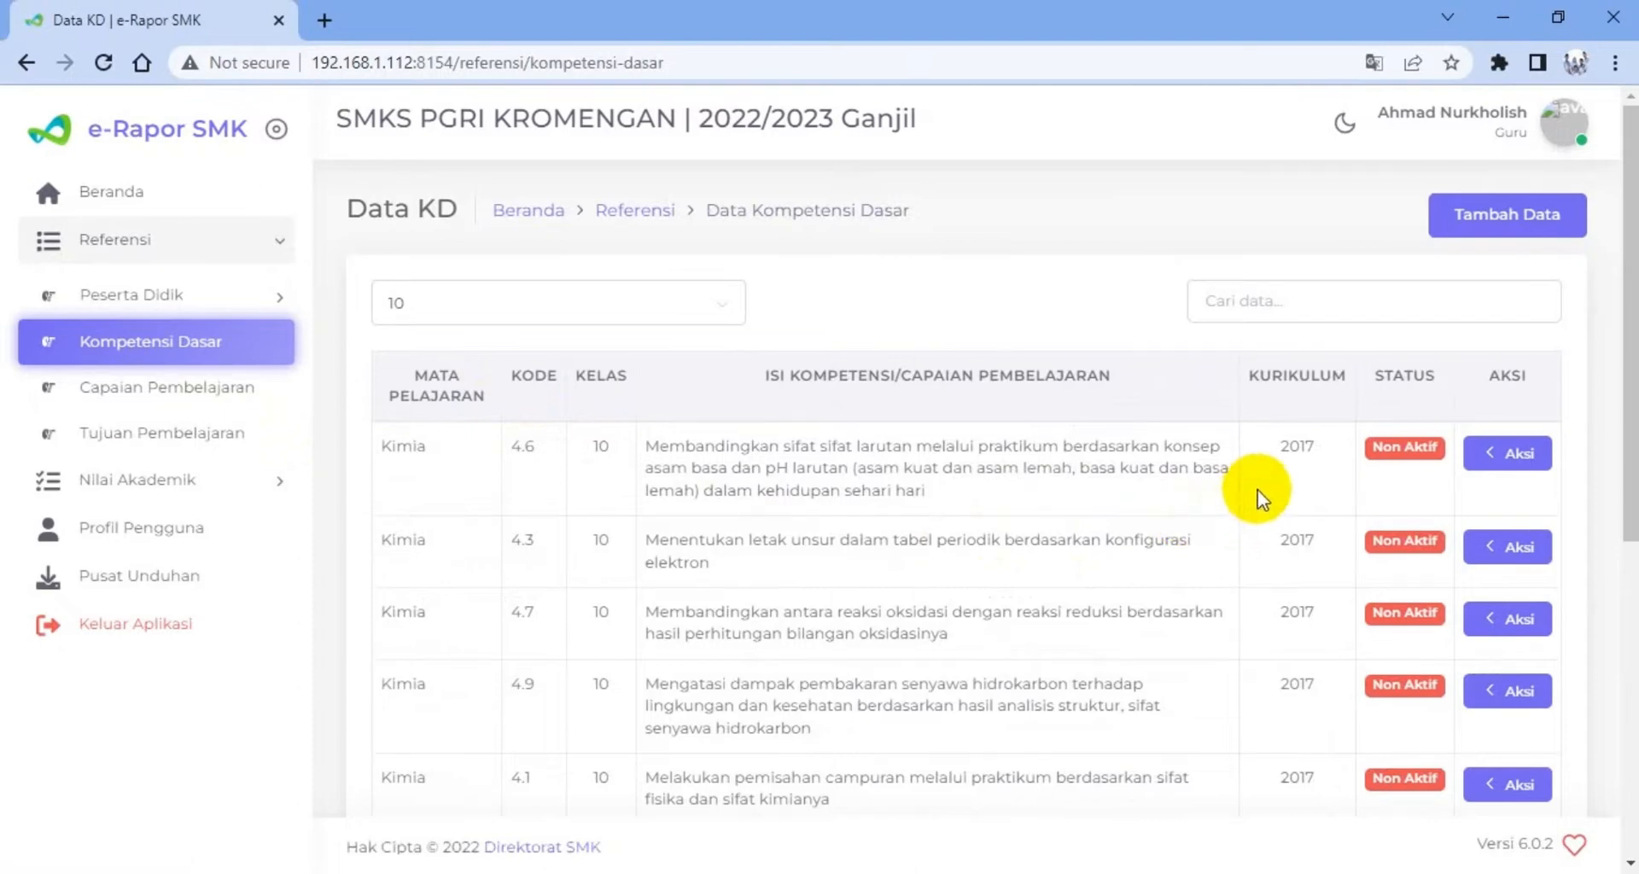
scroll(1260, 495, "down", 4)
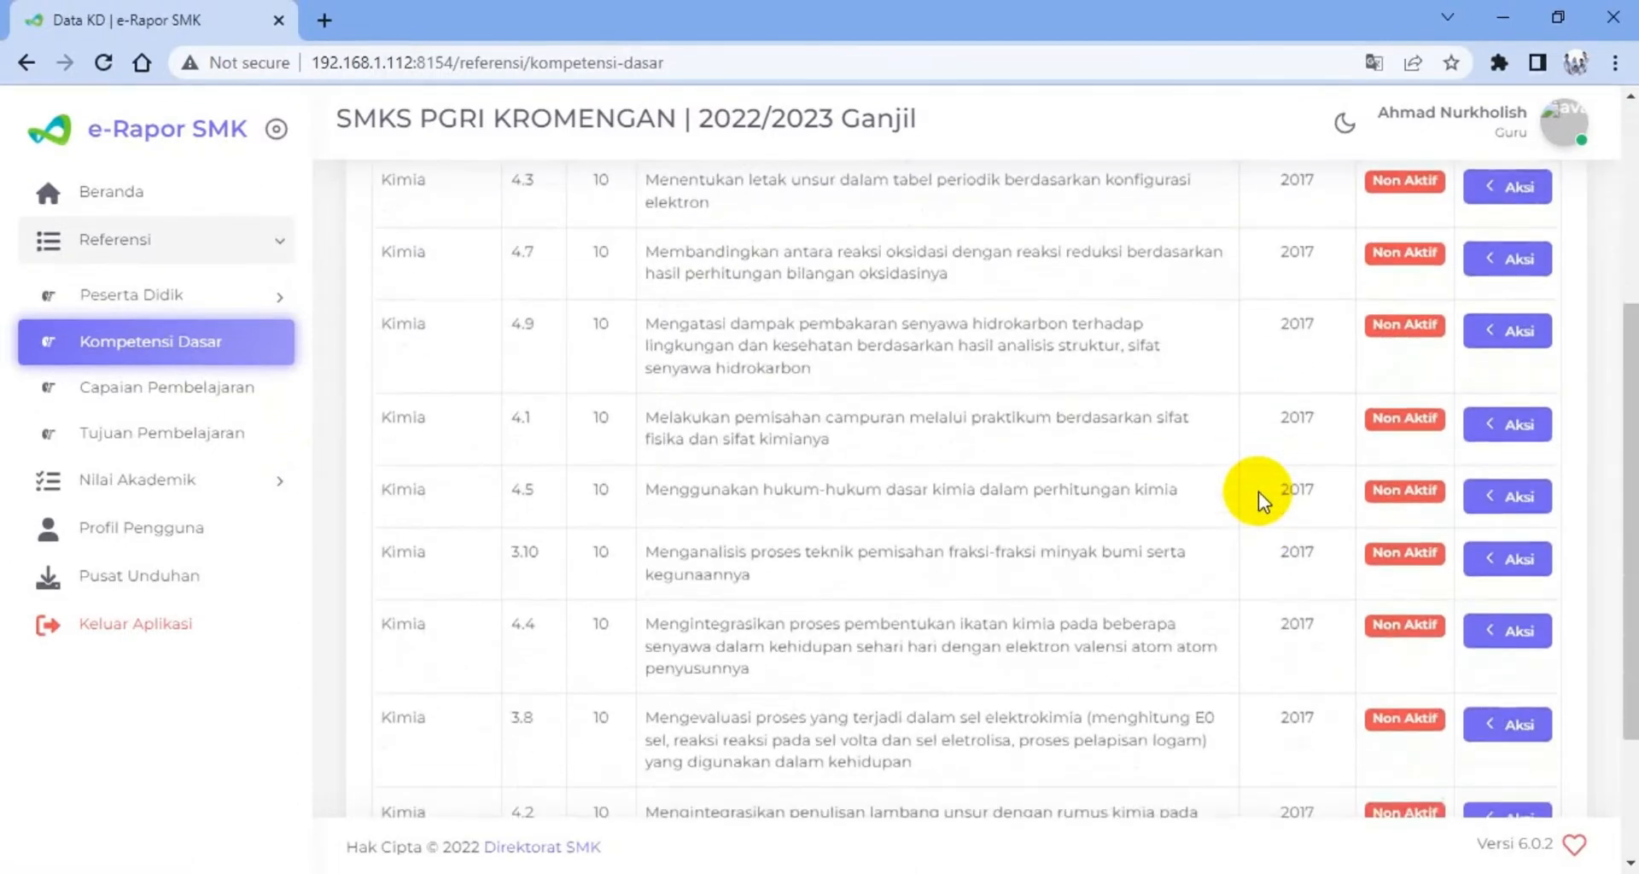
scroll(1258, 492, "down", 3)
scroll(1258, 492, "up", 6)
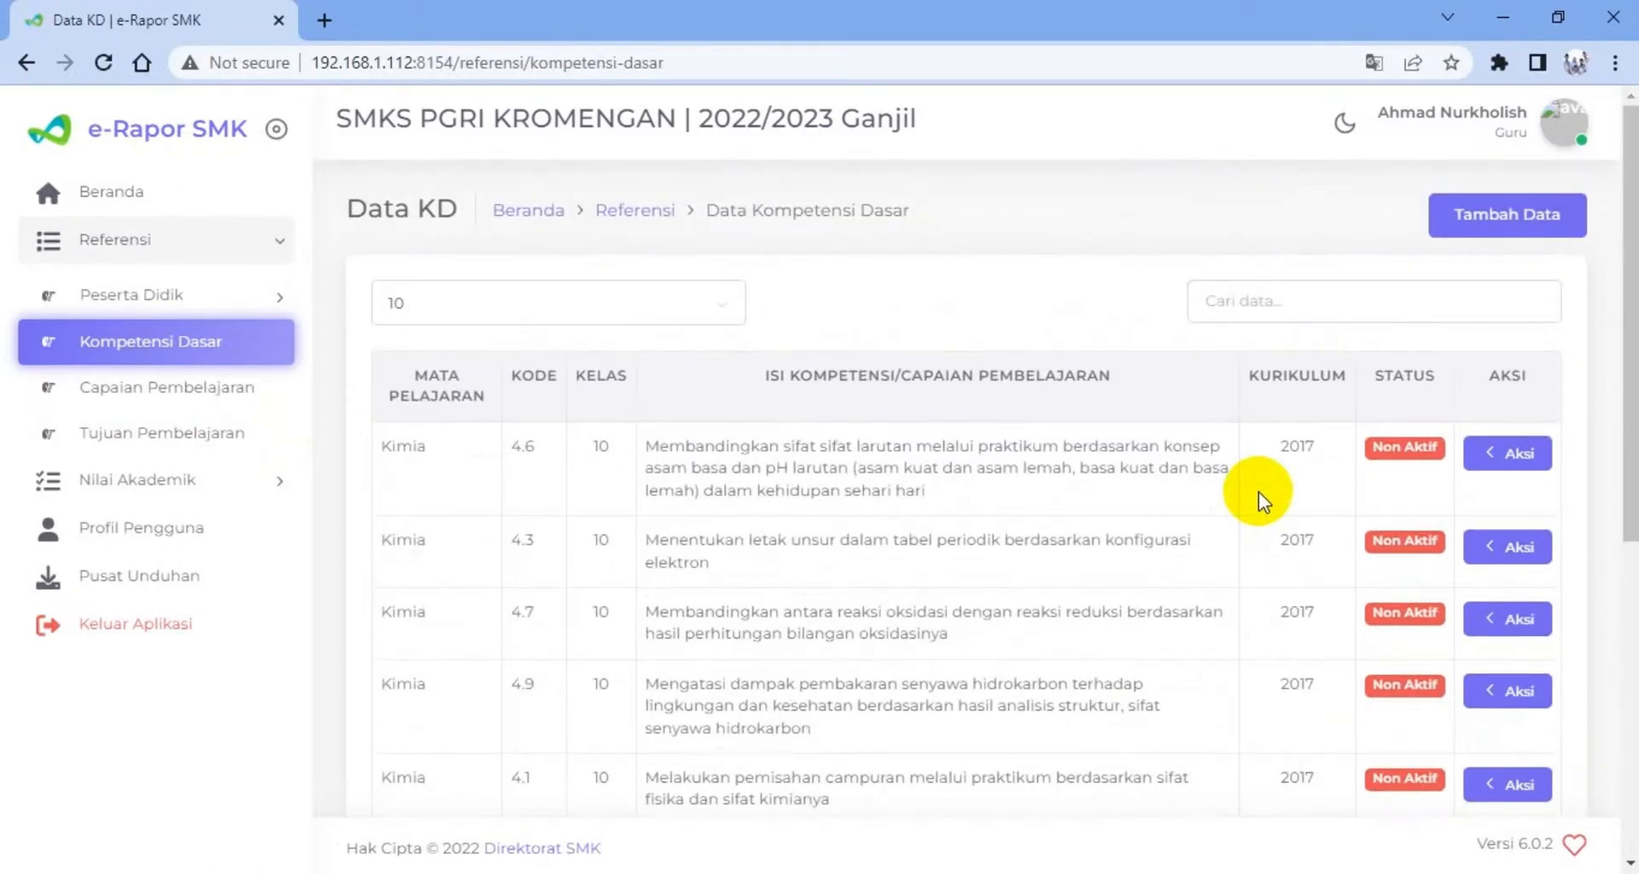
left_click(724, 308)
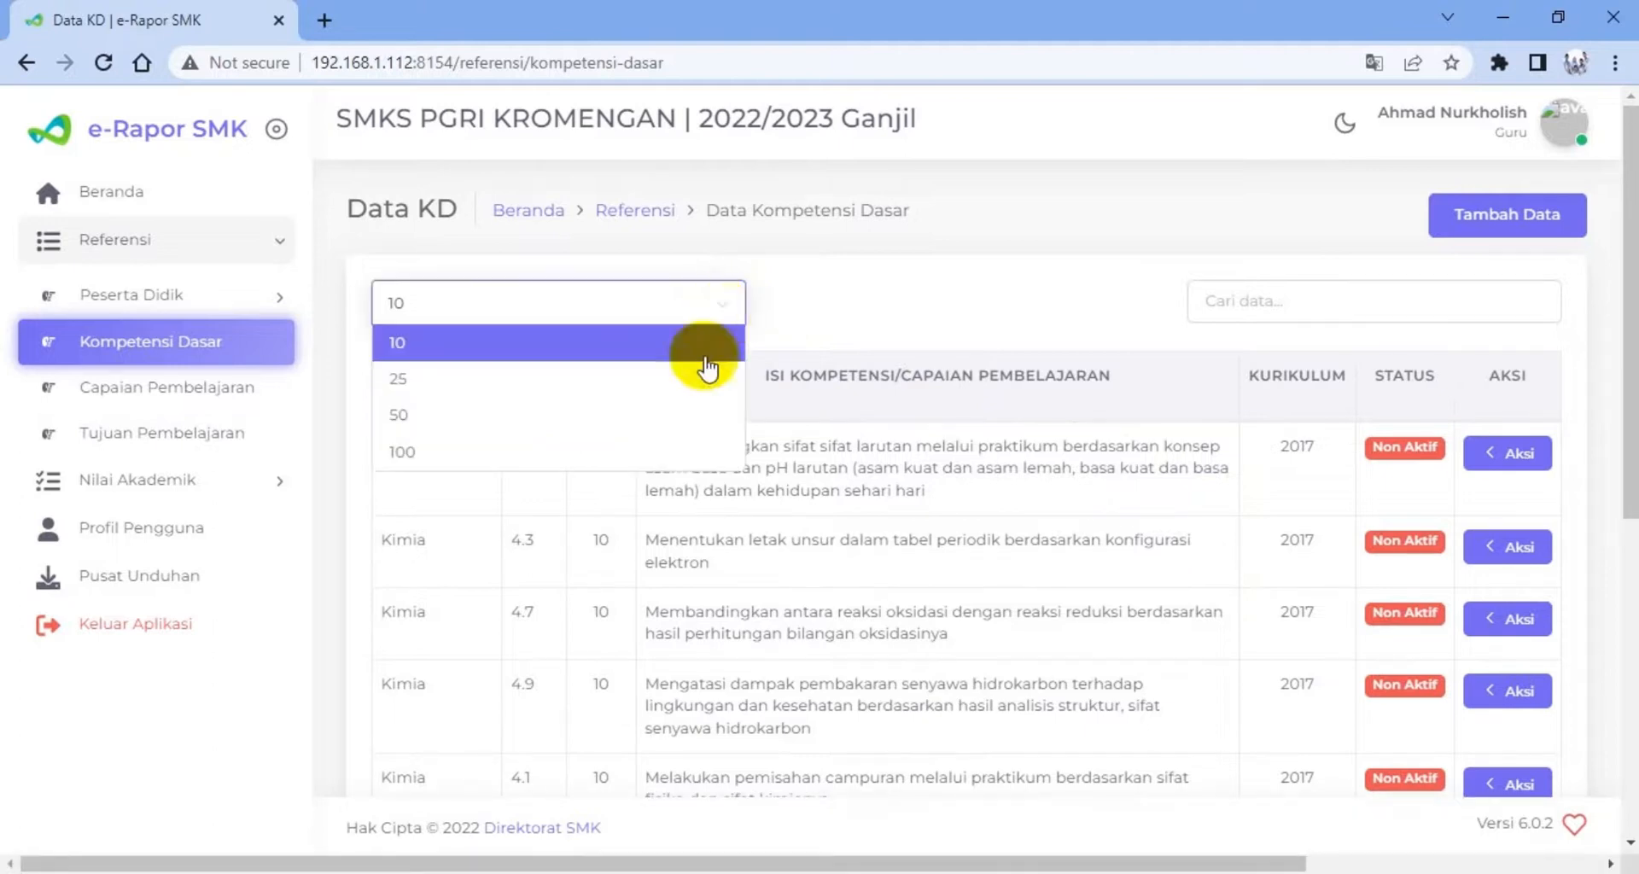
left_click(668, 452)
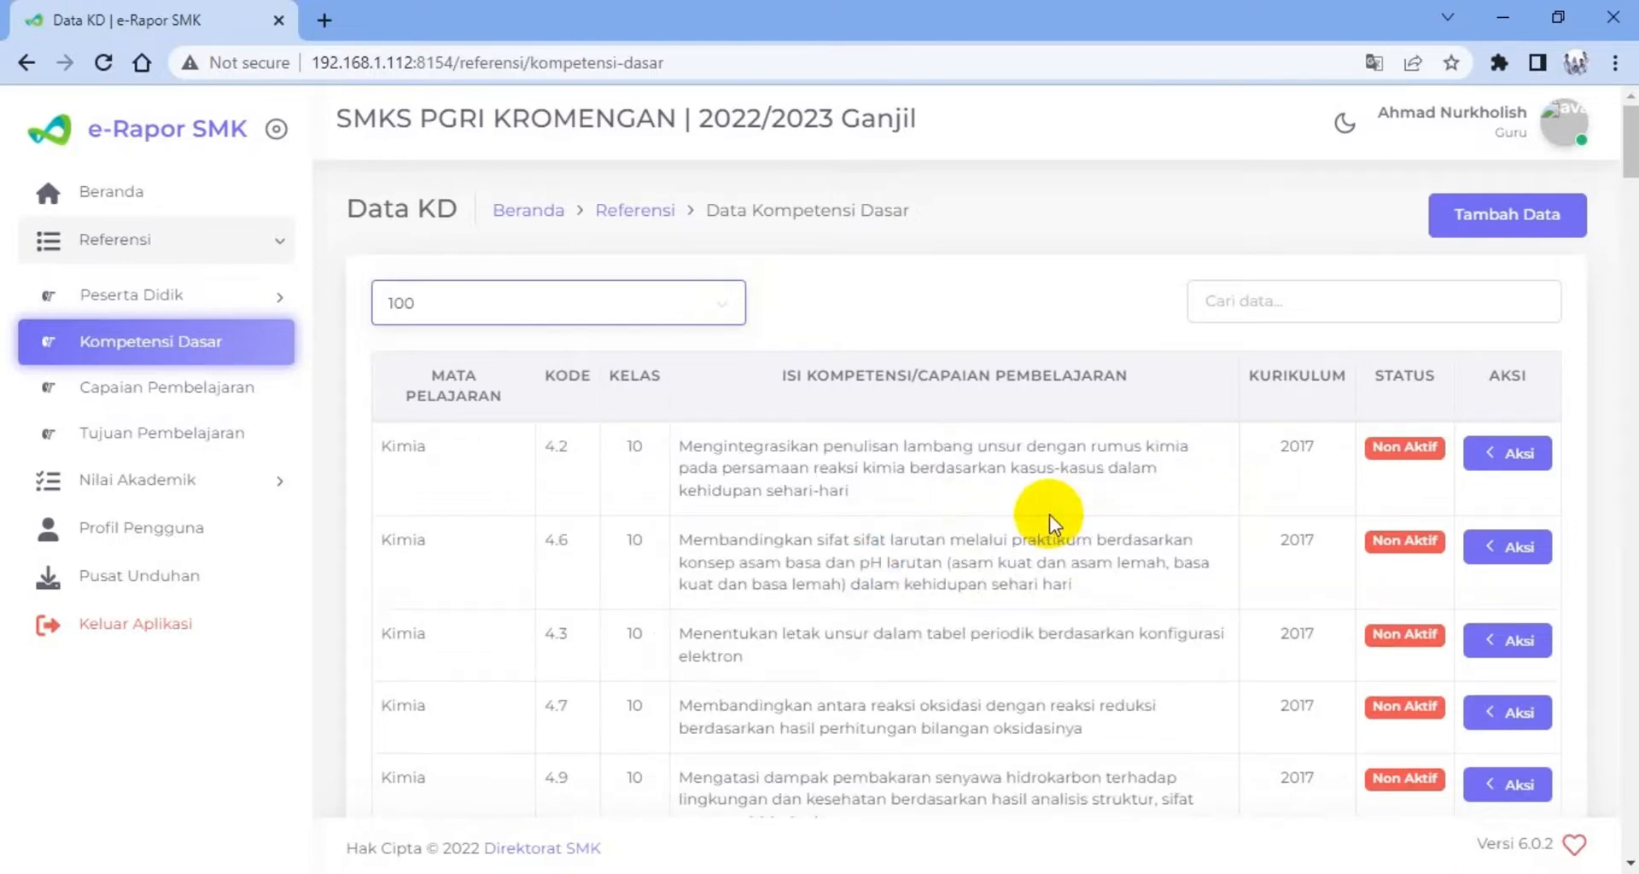
Examine the codes, descriptions and activation statuses of the Kimia basic competencies in the list
scroll(1054, 522, "down", 7)
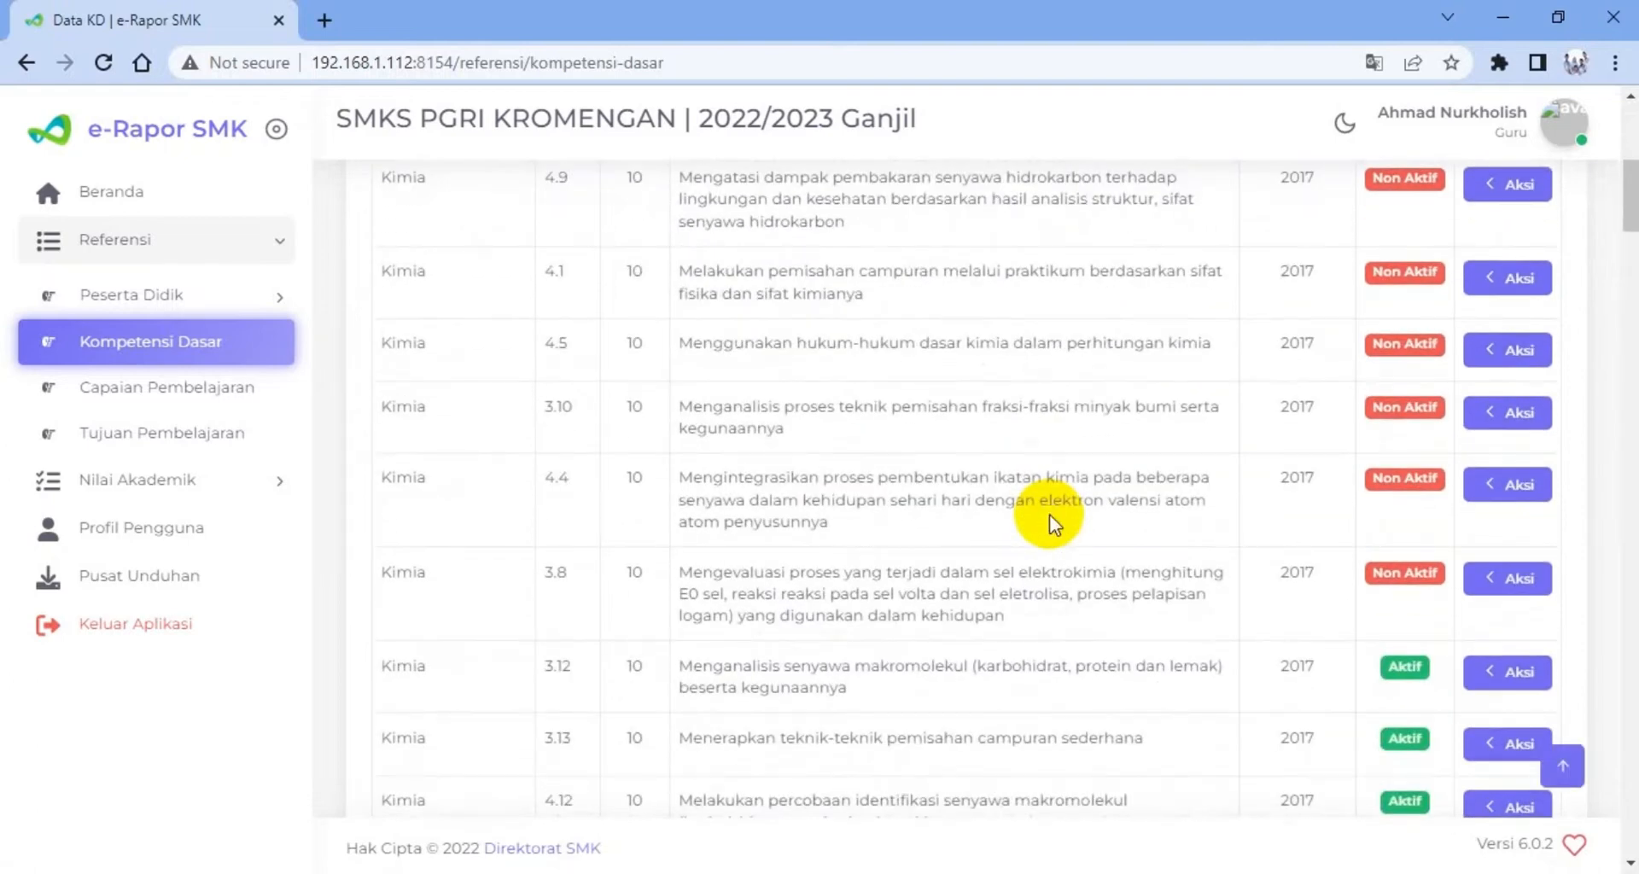
scroll(1313, 642, "down", 4)
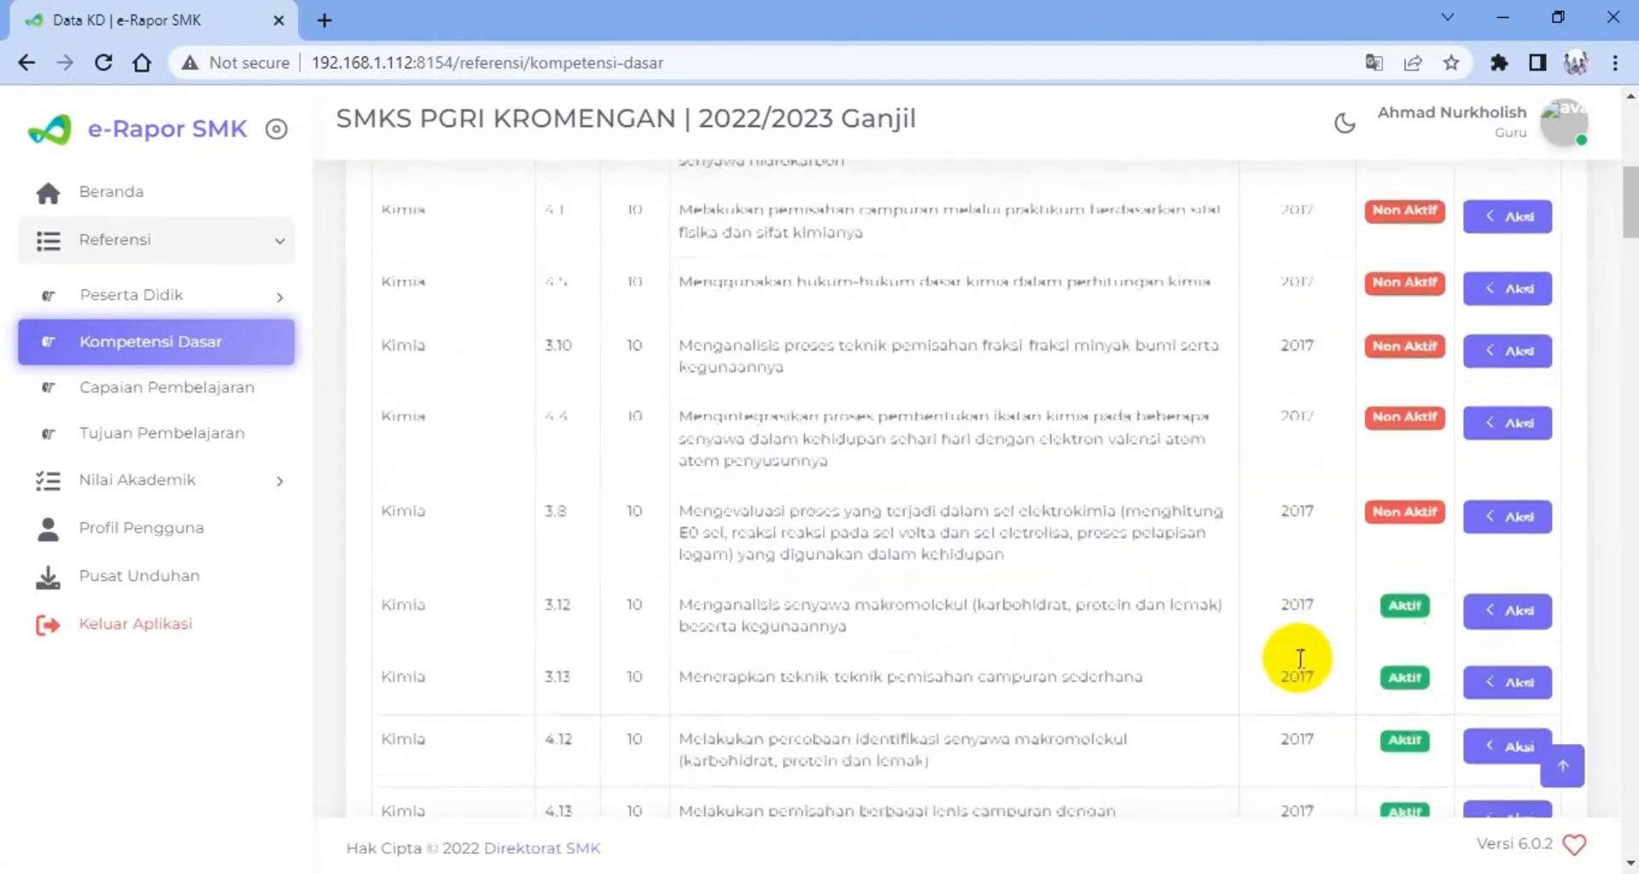
scroll(1281, 642, "down", 7)
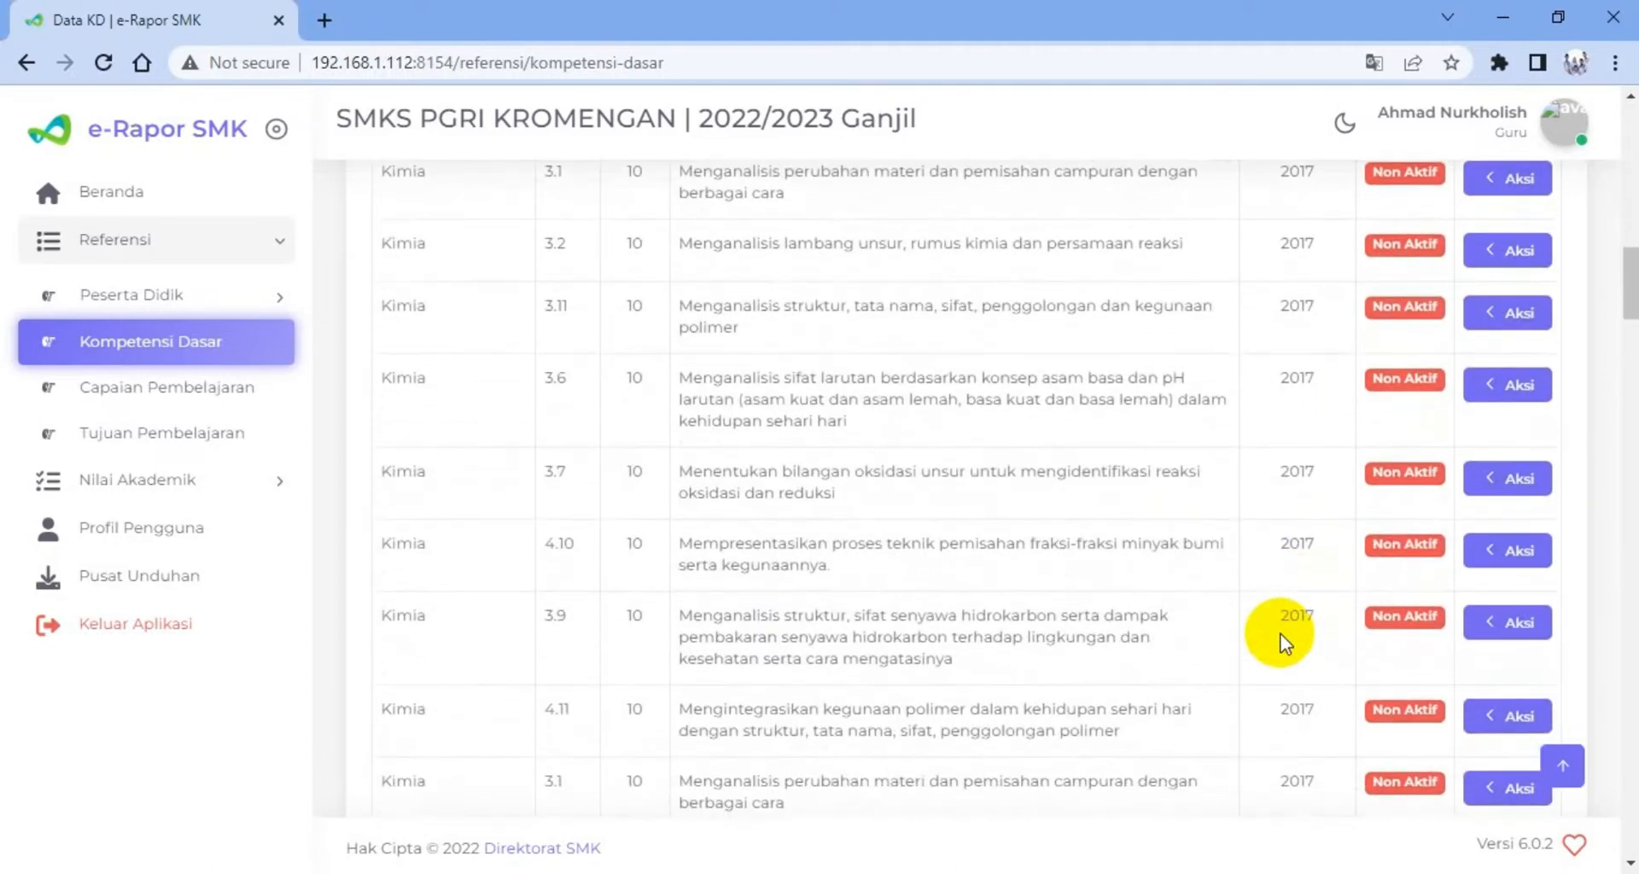
scroll(1280, 642, "down", 3)
scroll(1268, 611, "down", 3)
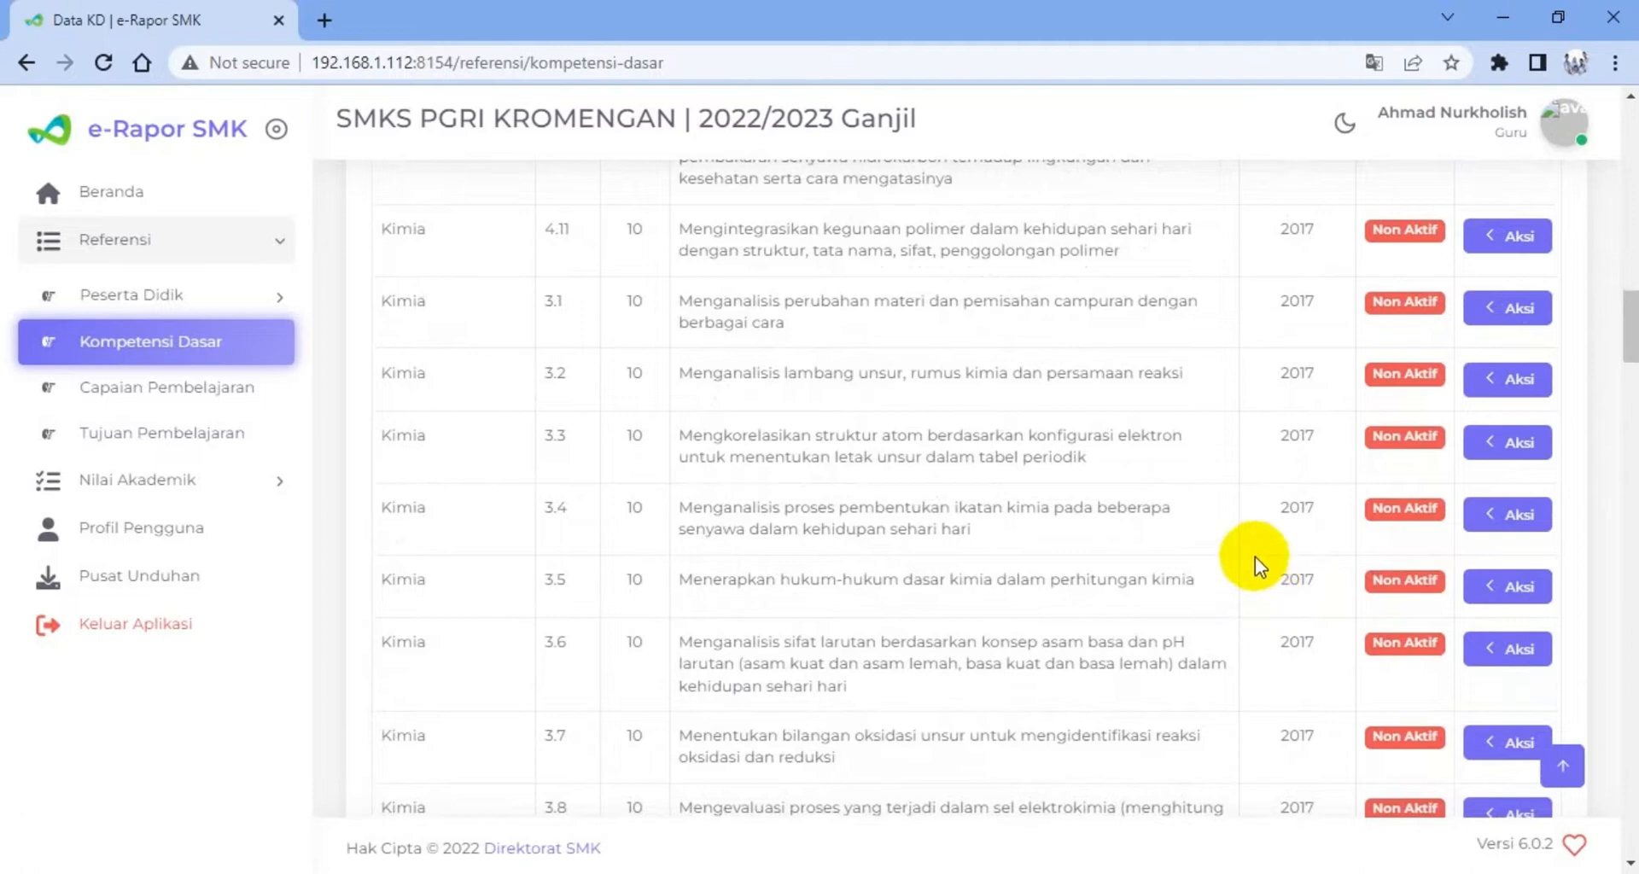
scroll(1255, 480, "up", 7)
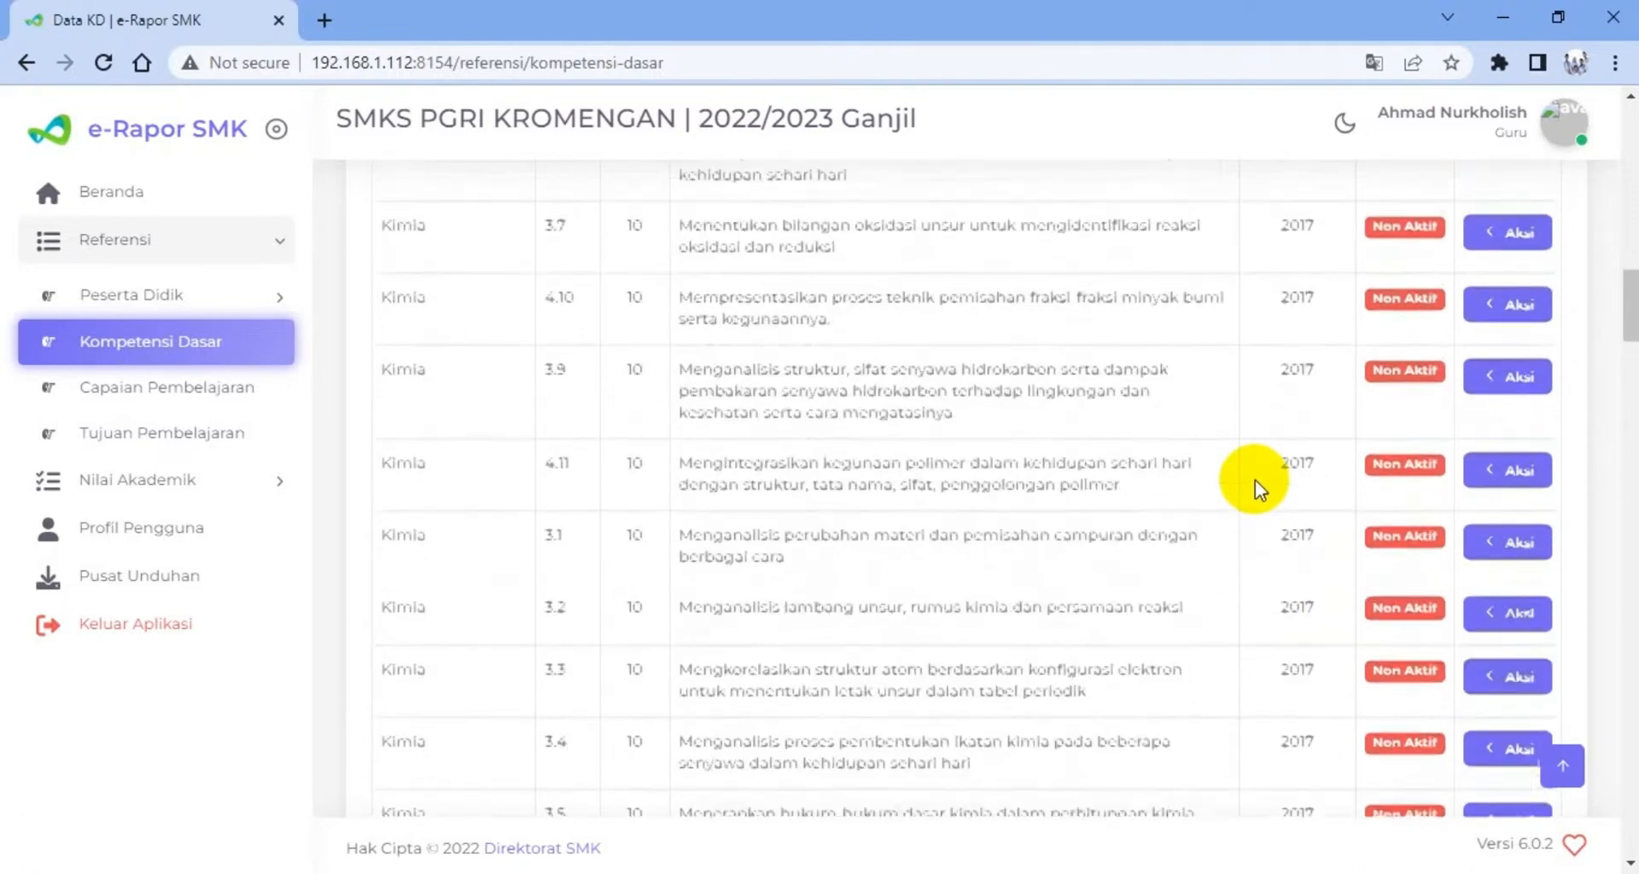
scroll(1255, 480, "up", 4)
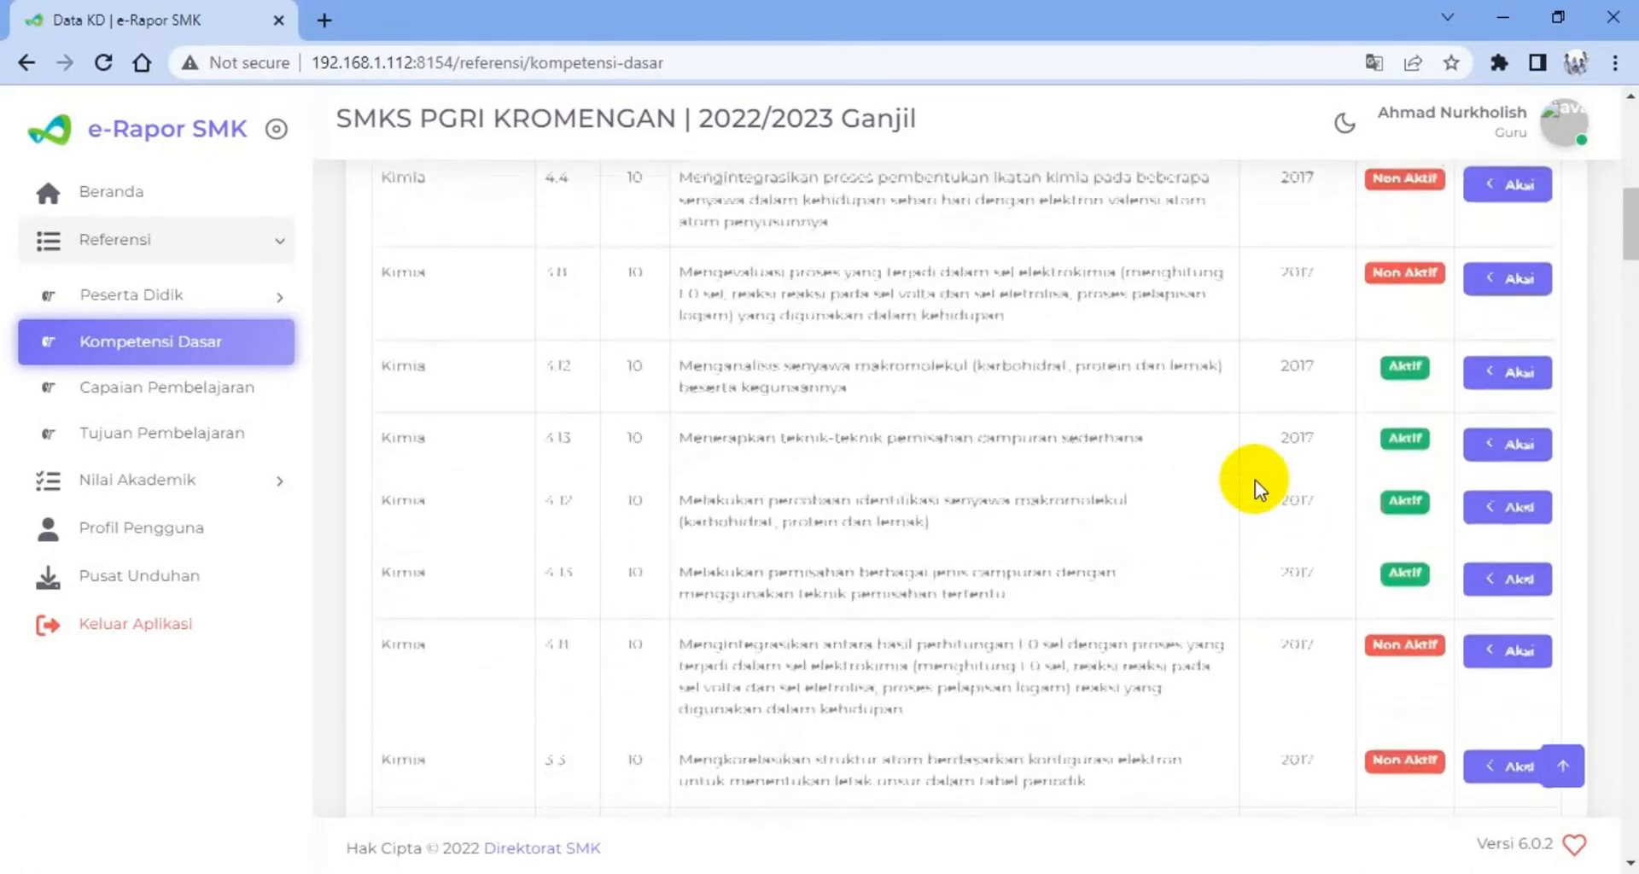
scroll(1255, 480, "up", 10)
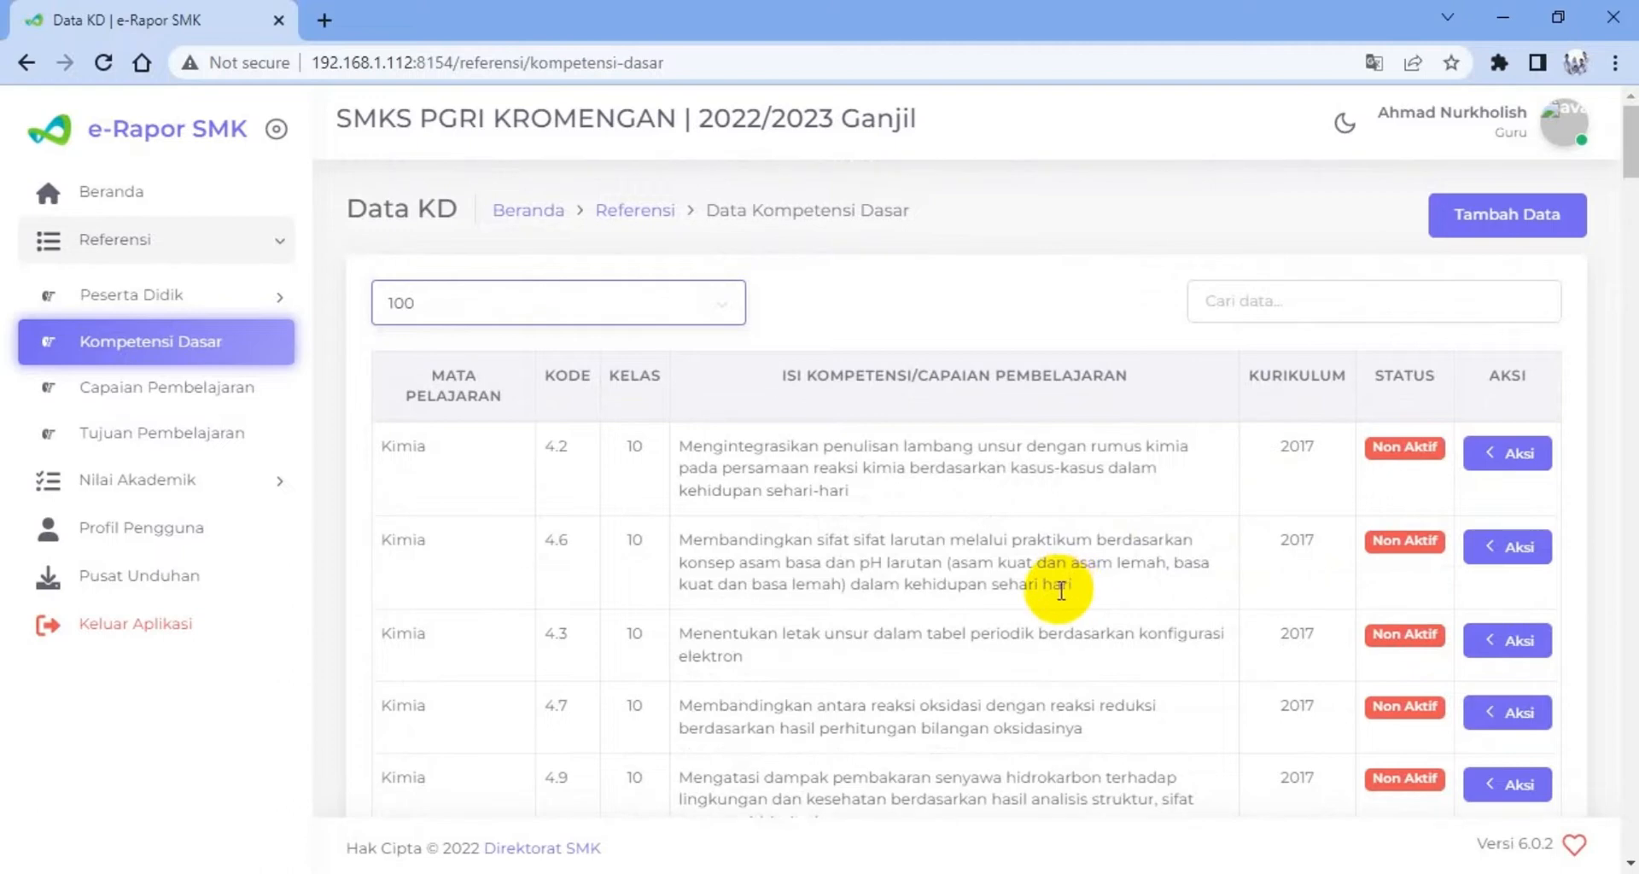
Activate the class 10 Kimia competency 3.1 about analysing changes in matter and separating mixtures
scroll(1059, 602, "down", 1)
scroll(1054, 606, "down", 2)
scroll(887, 648, "down", 2)
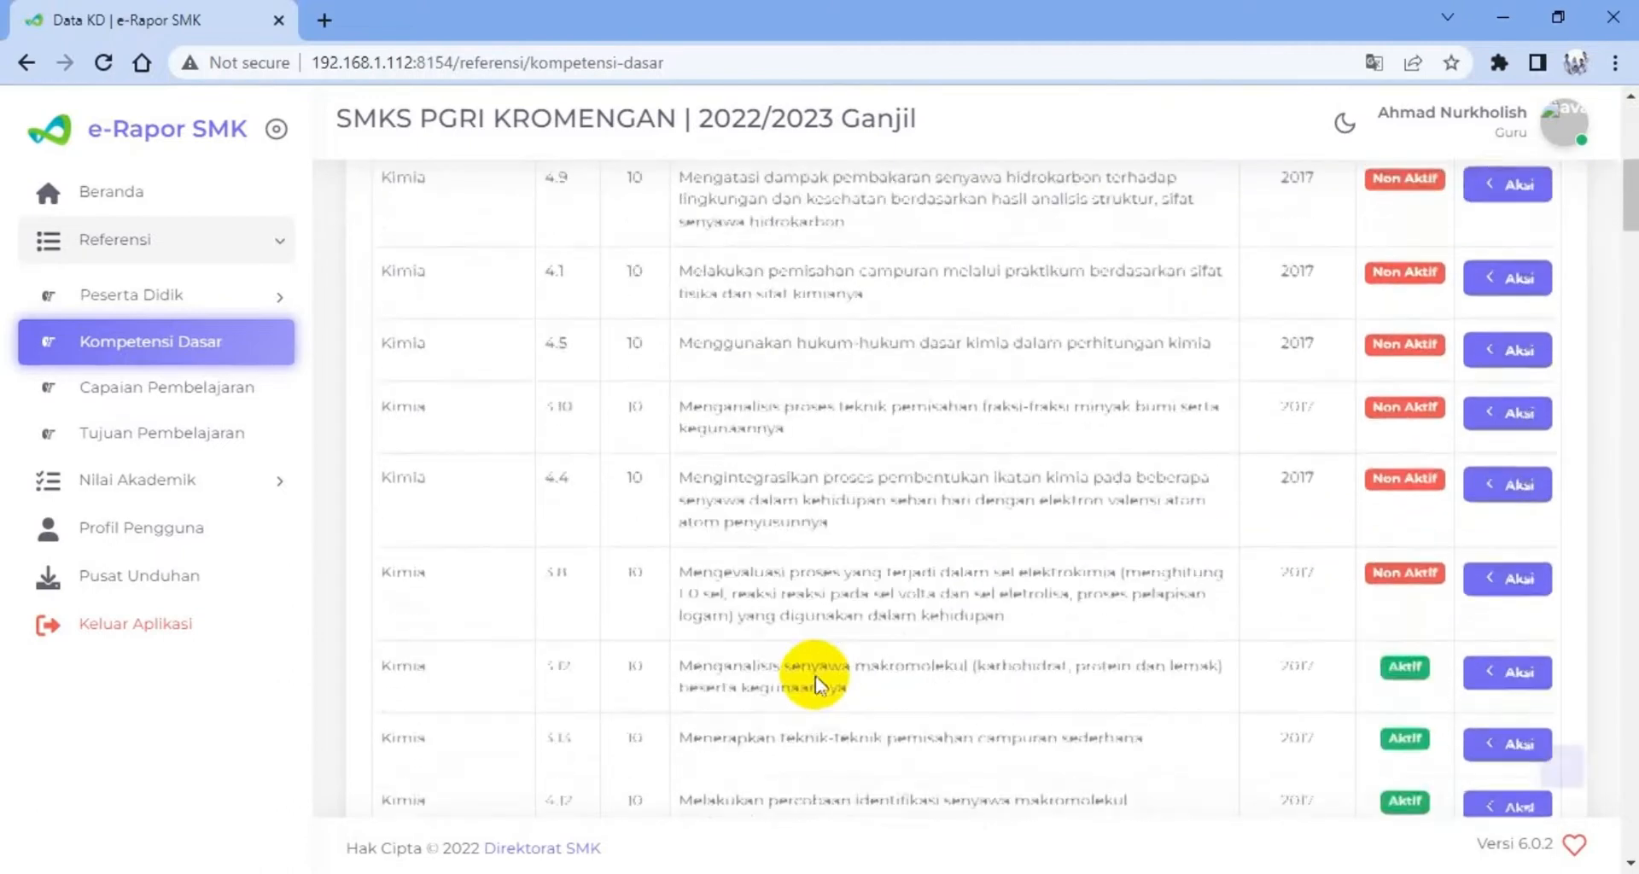
scroll(793, 670, "down", 4)
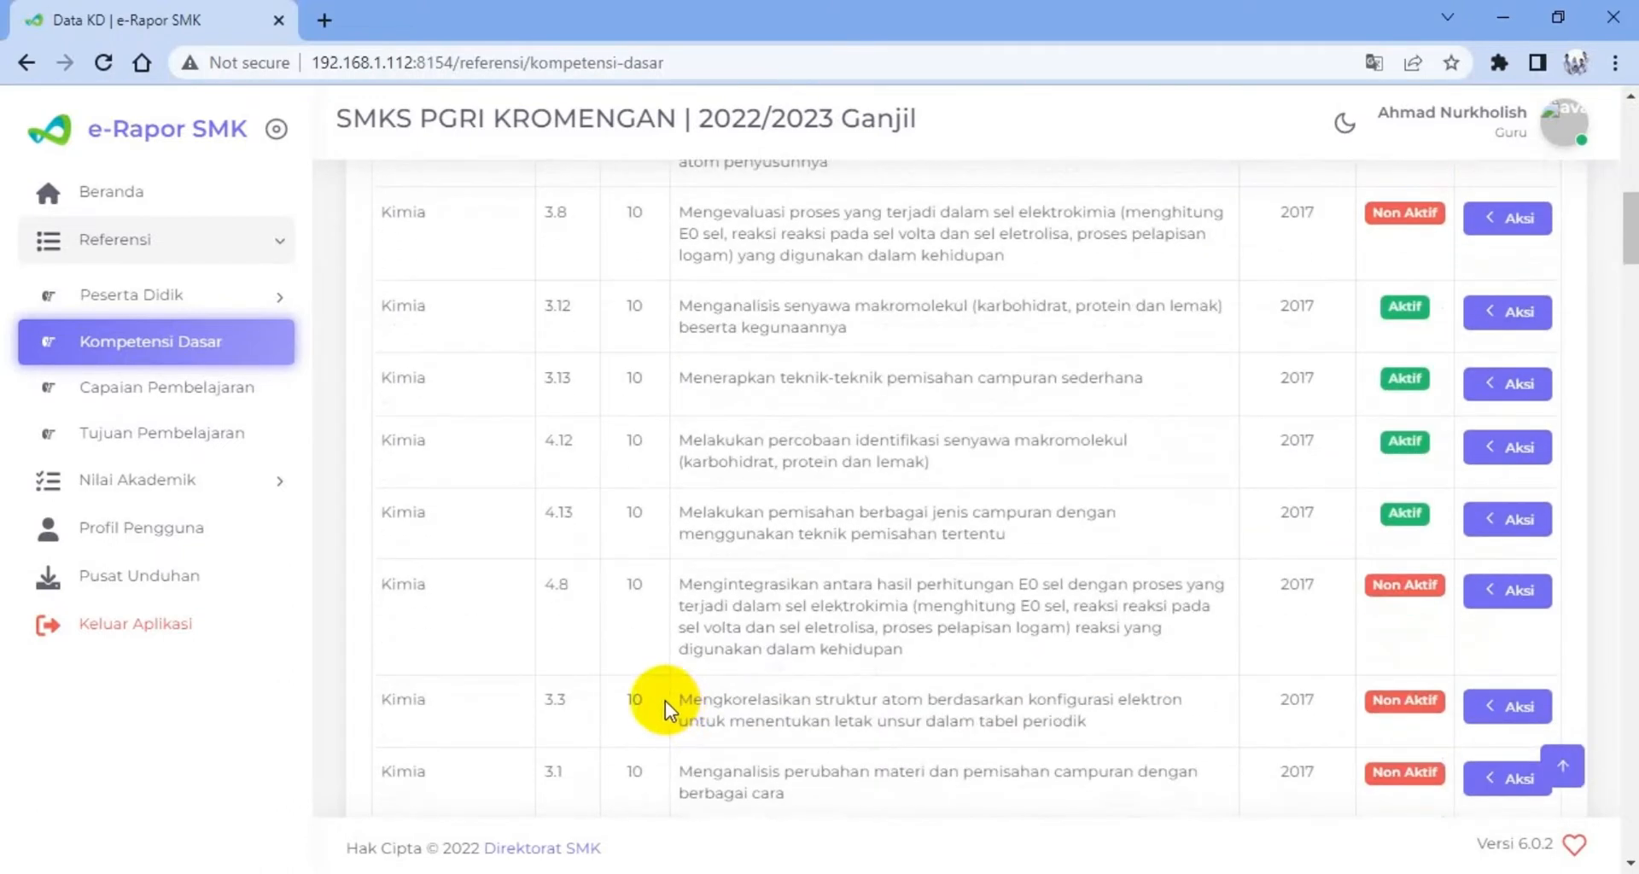
scroll(664, 700, "down", 1)
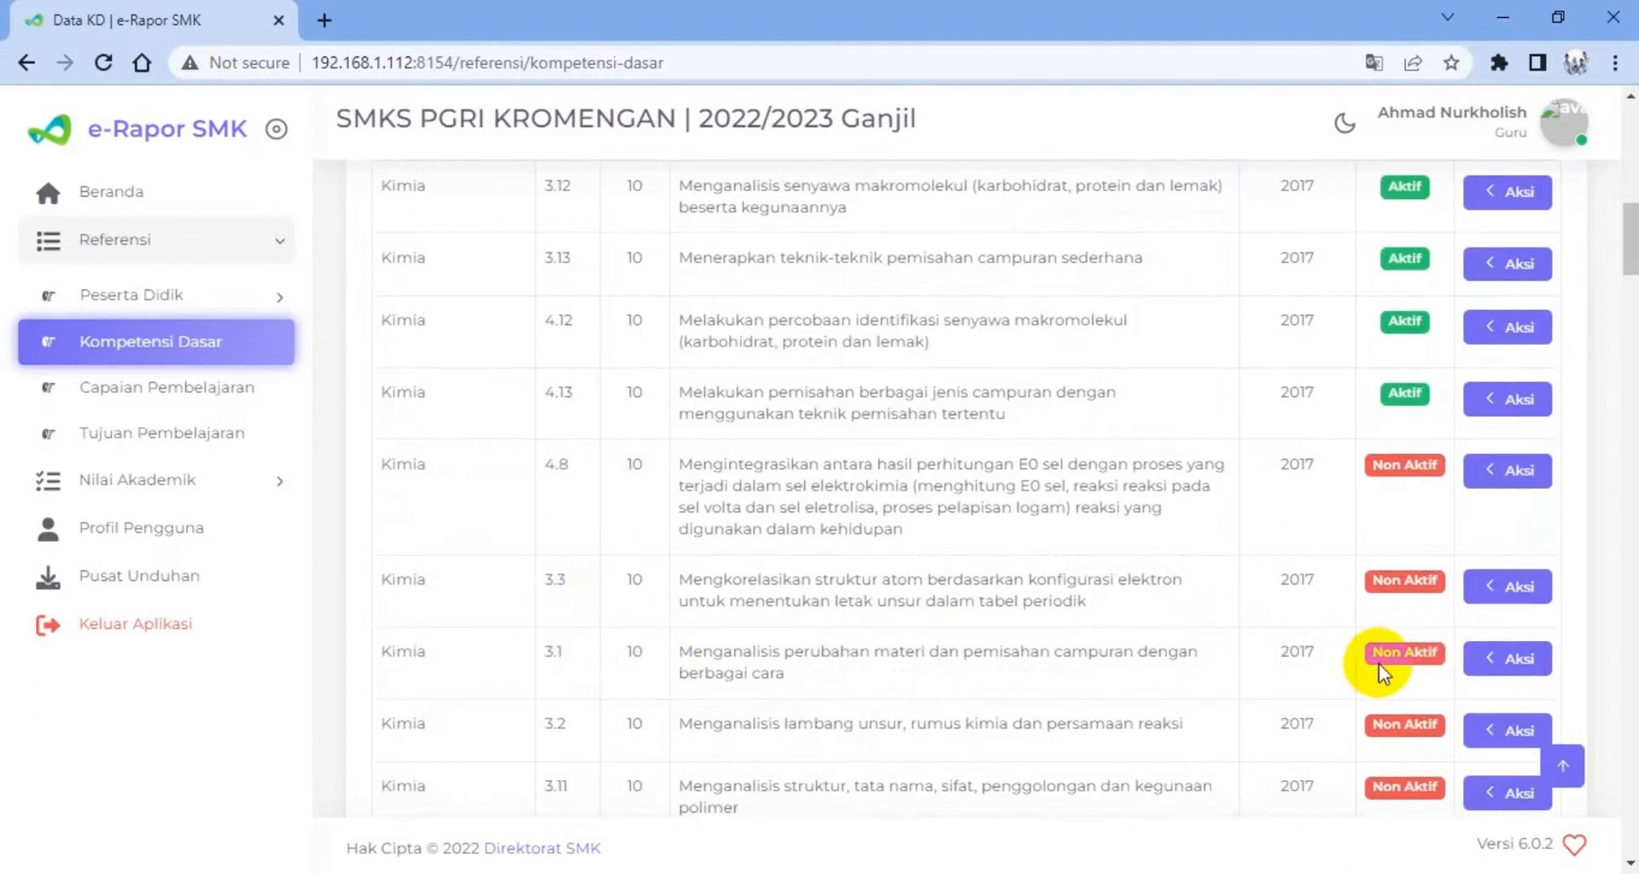
left_click(1507, 664)
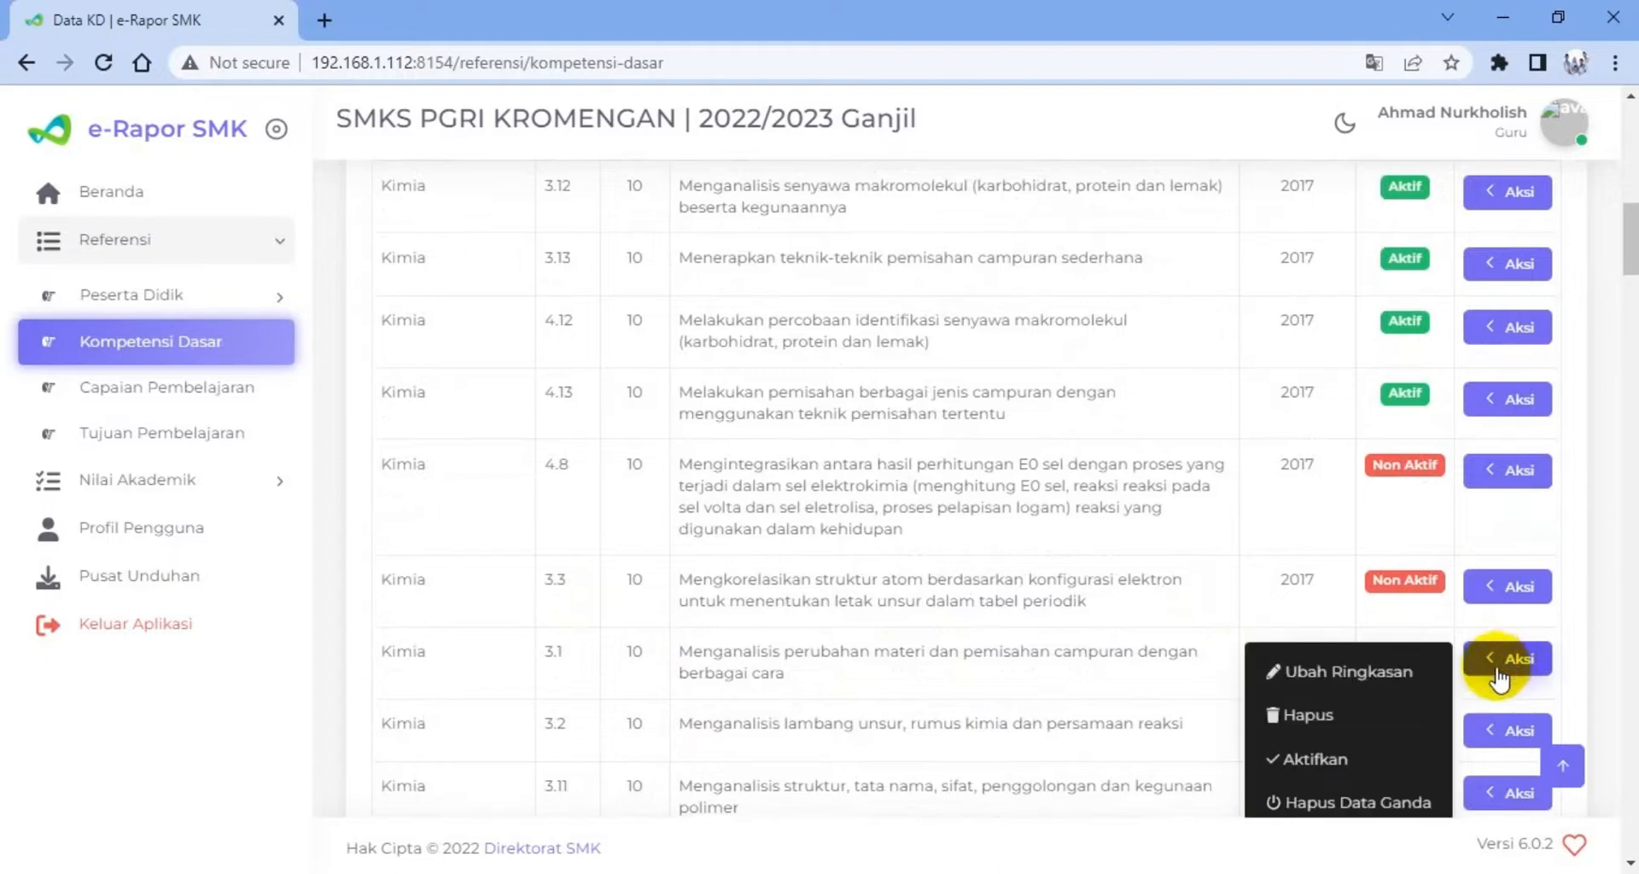
left_click(1359, 762)
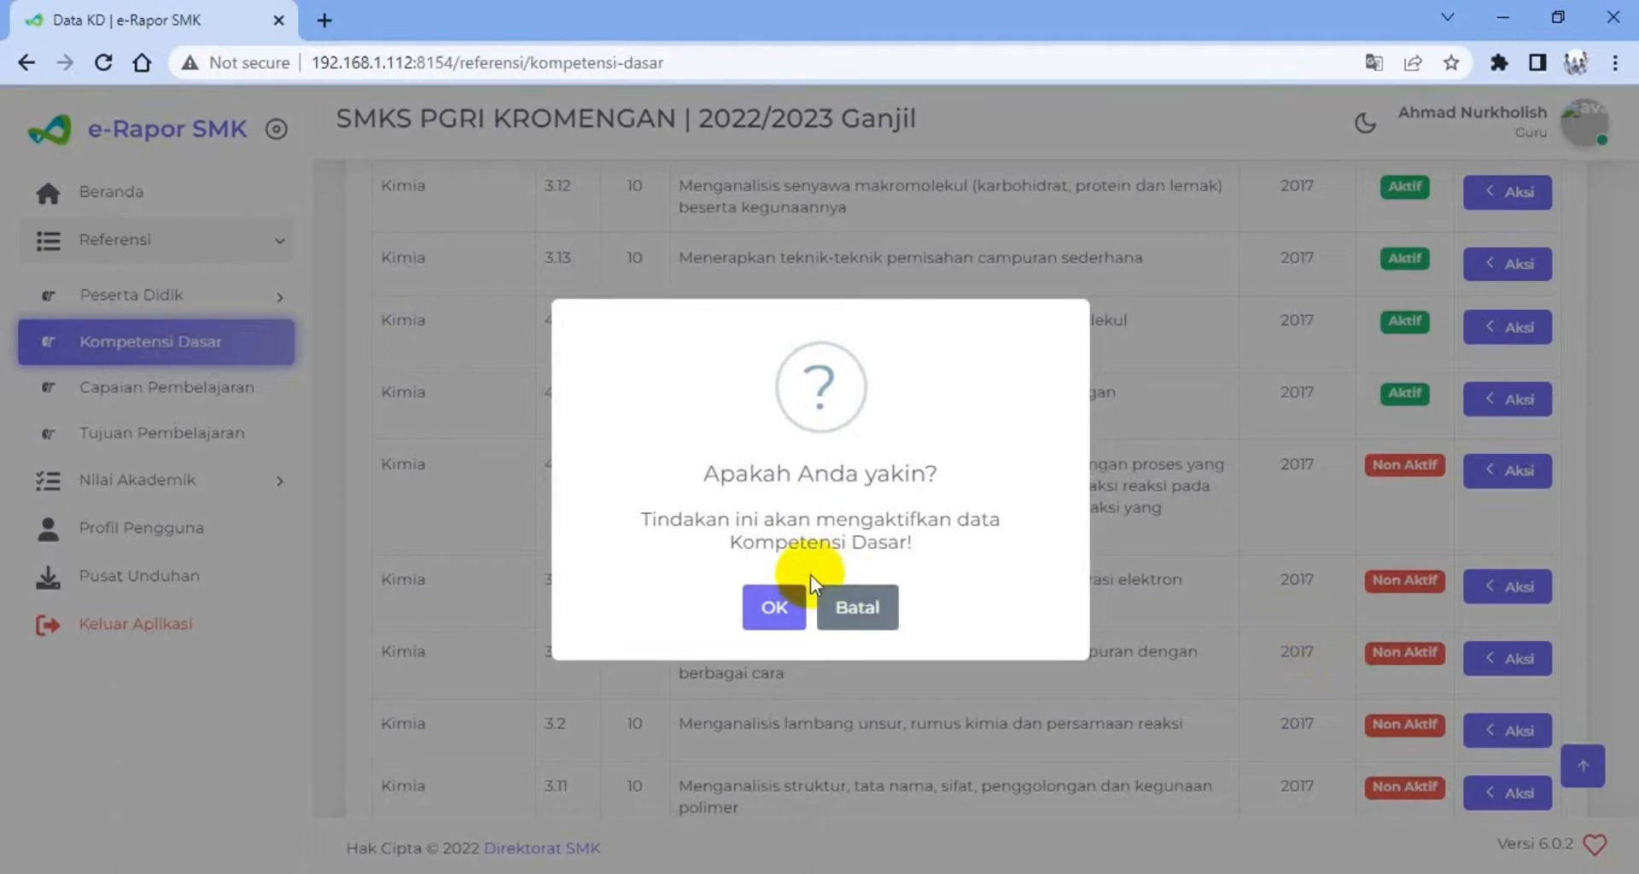
left_click(775, 609)
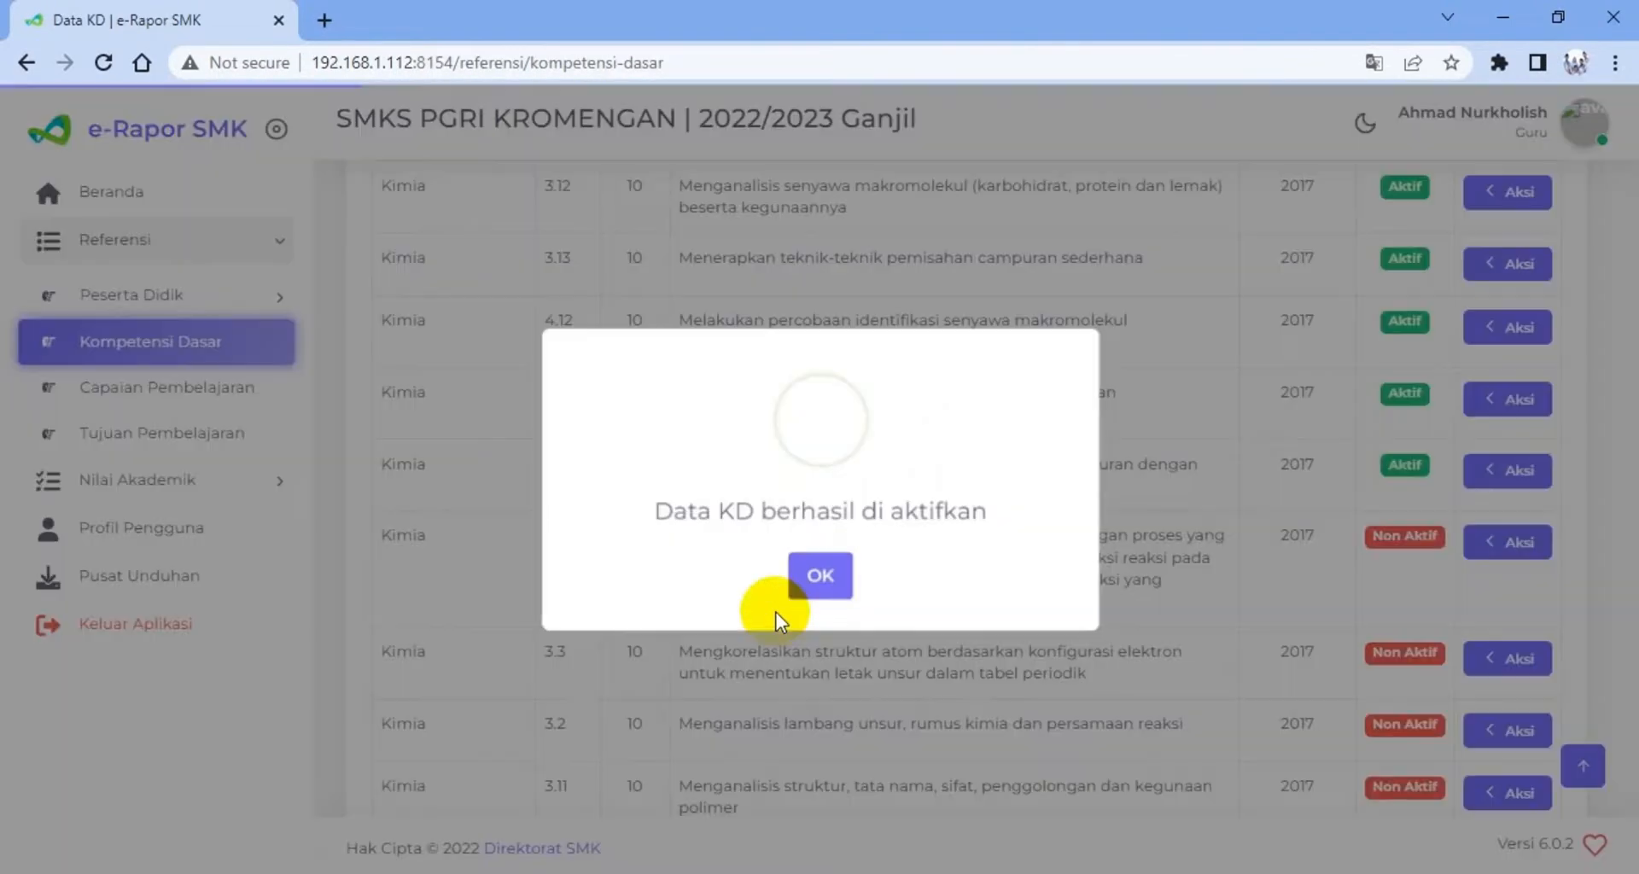
left_click(819, 574)
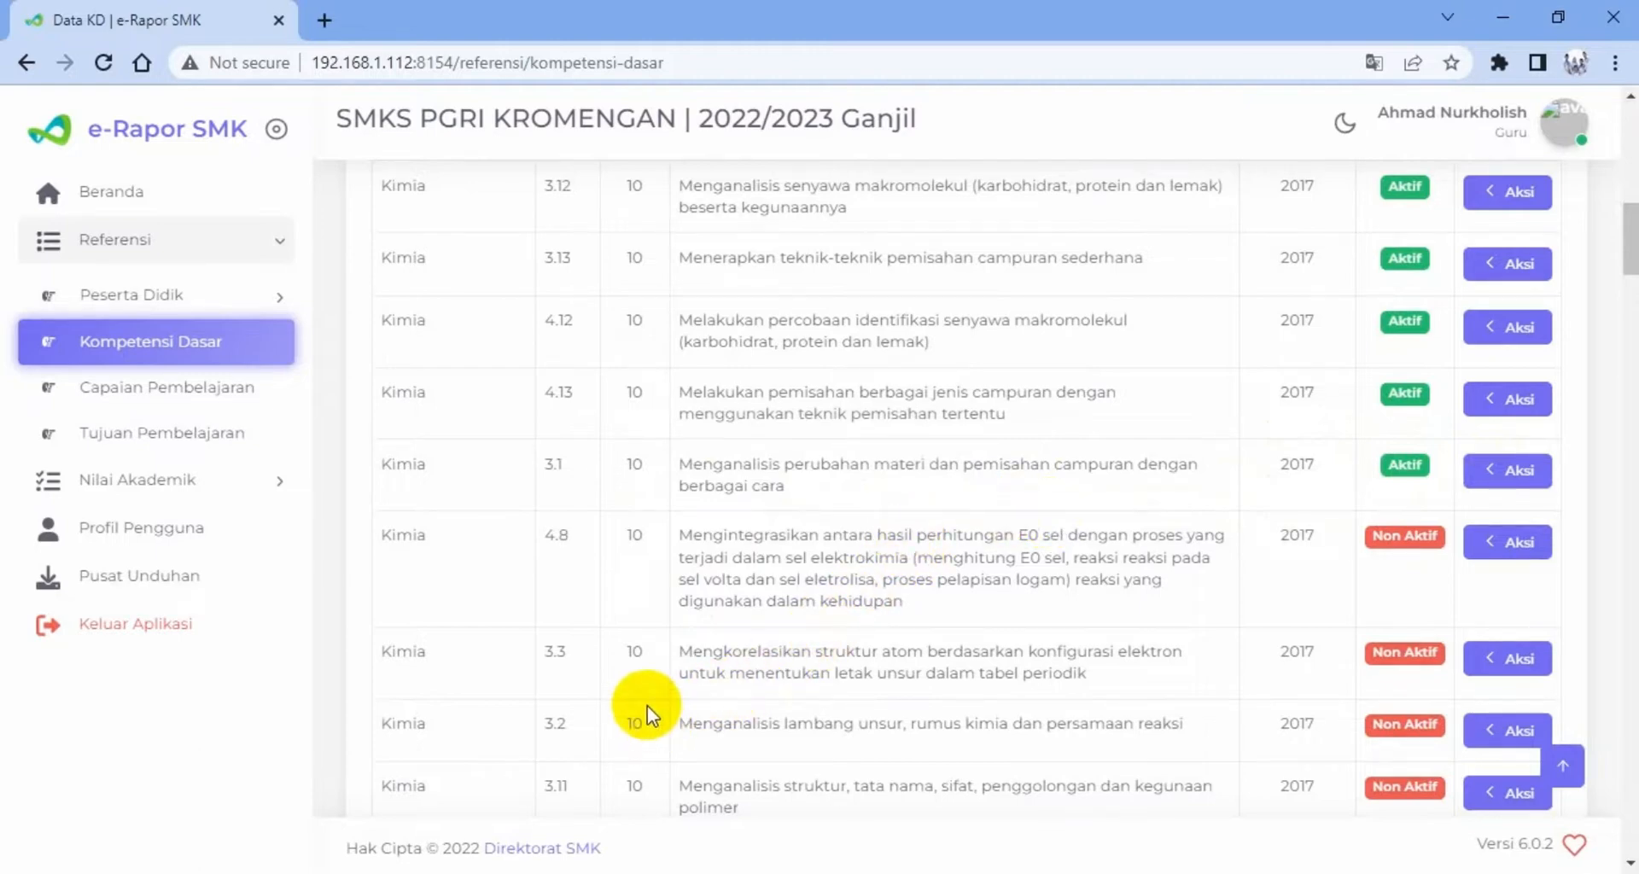
Activate the class 10 Kimia competency 4.1 about separating mixtures through practical work
scroll(647, 705, "down", 2)
scroll(653, 693, "up", 4)
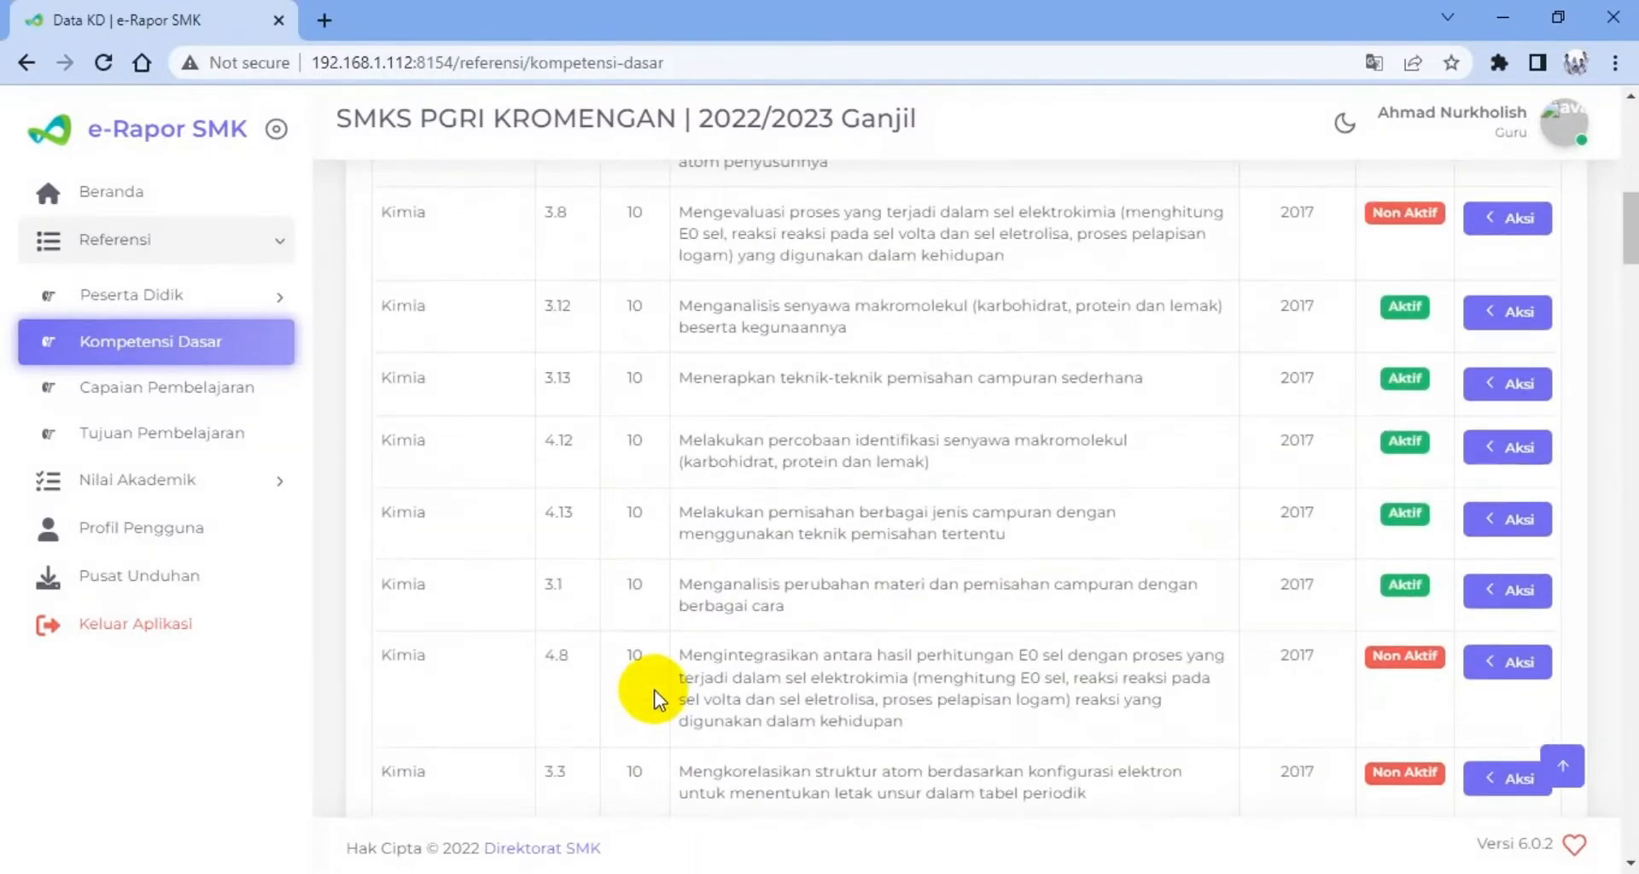
scroll(657, 683, "up", 3)
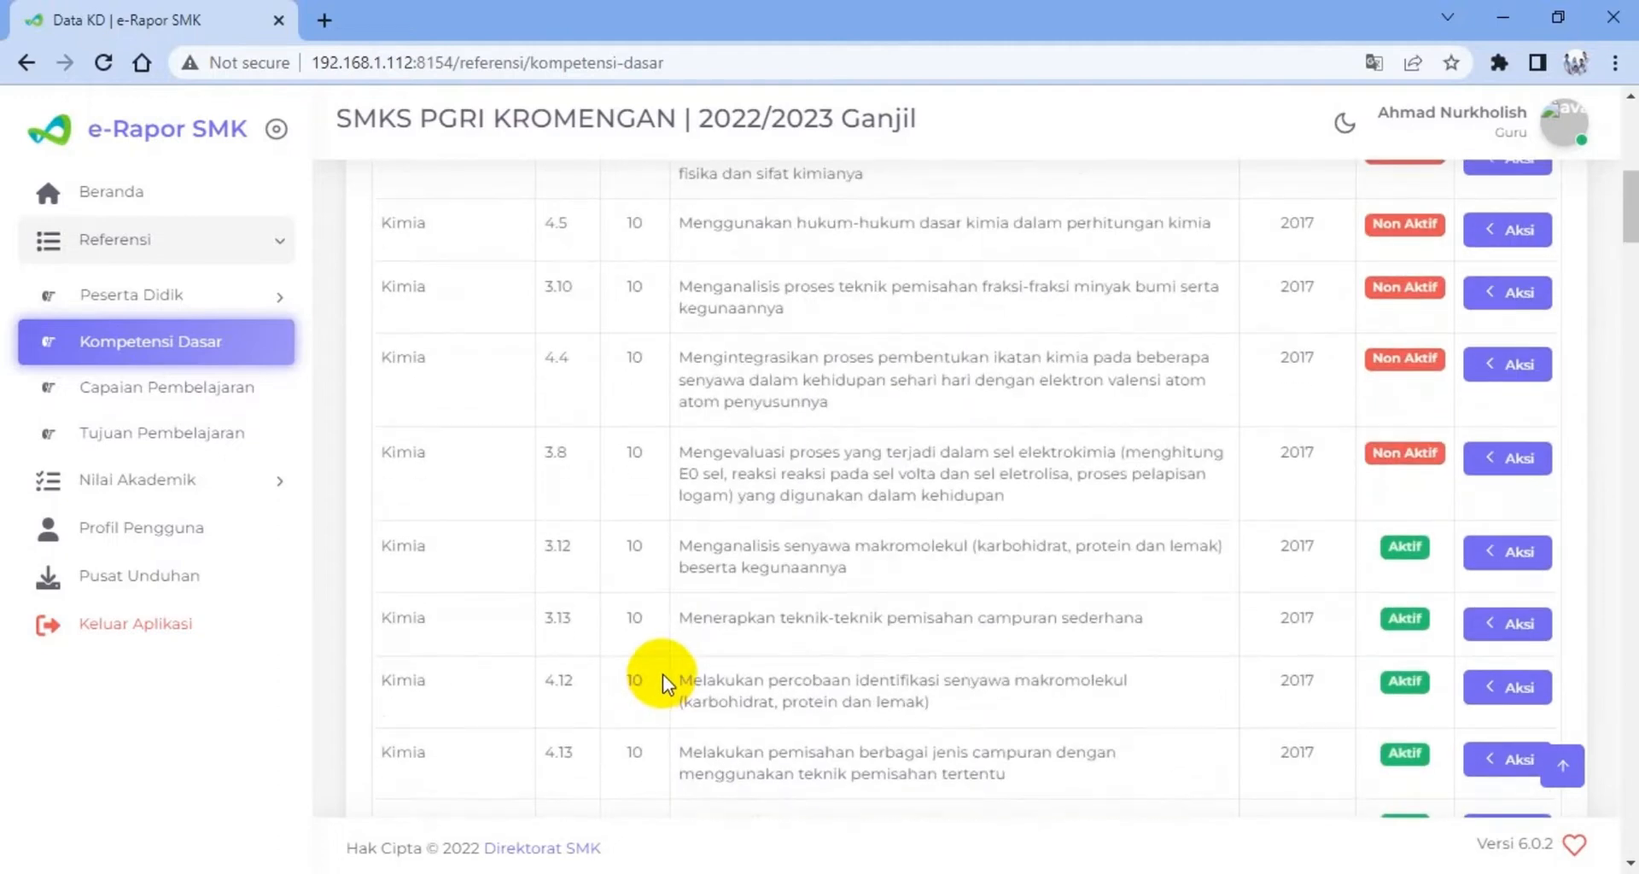
scroll(662, 674, "up", 3)
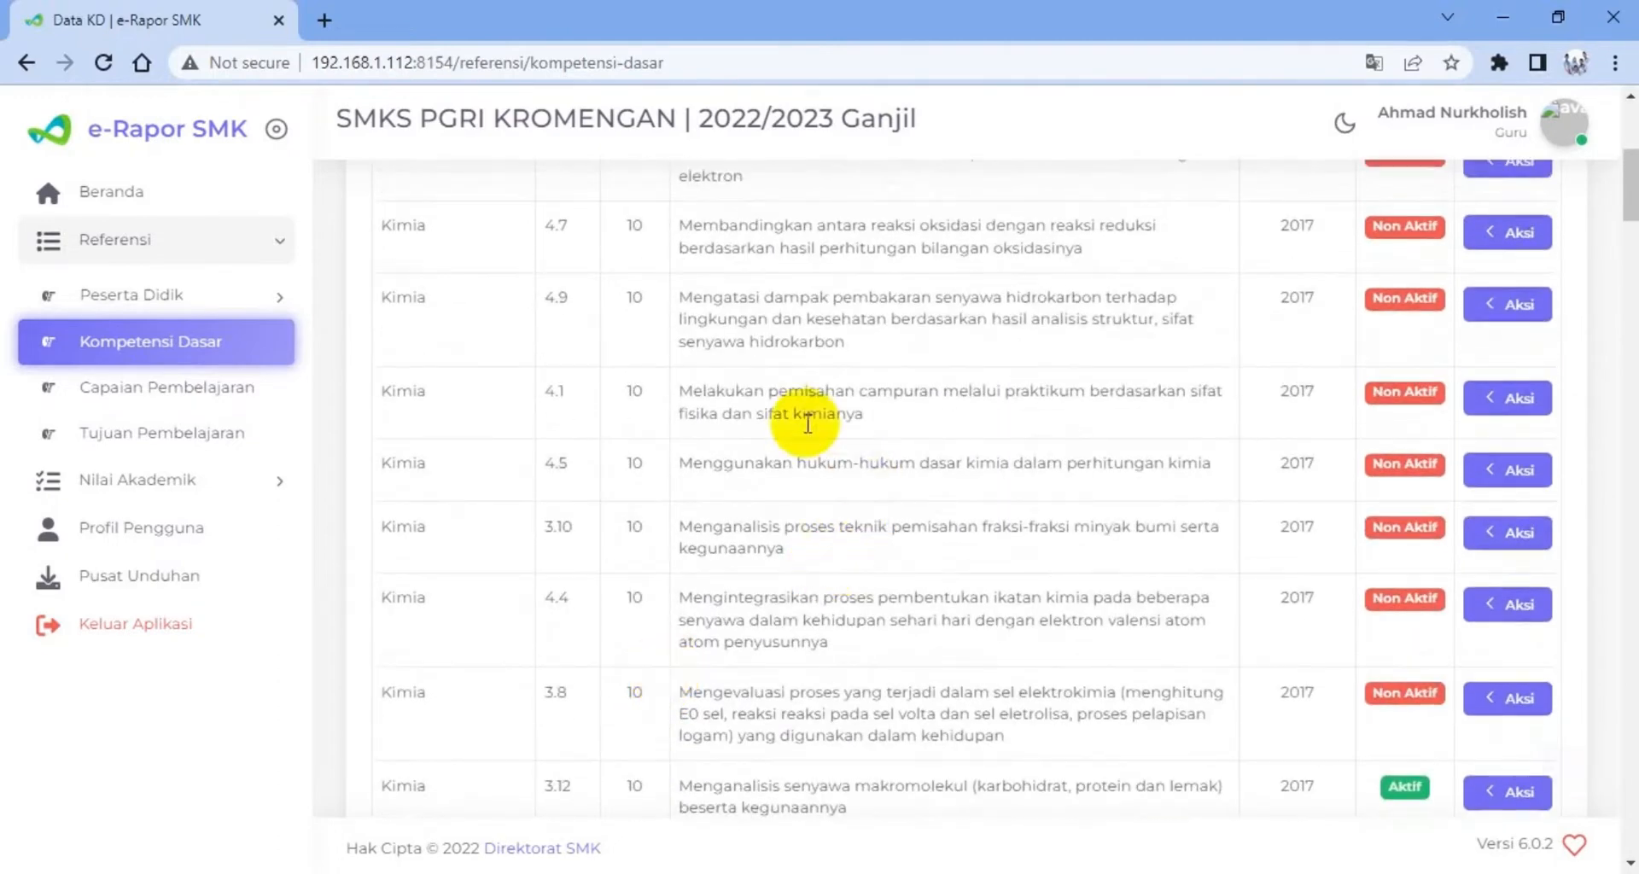
left_click(1520, 403)
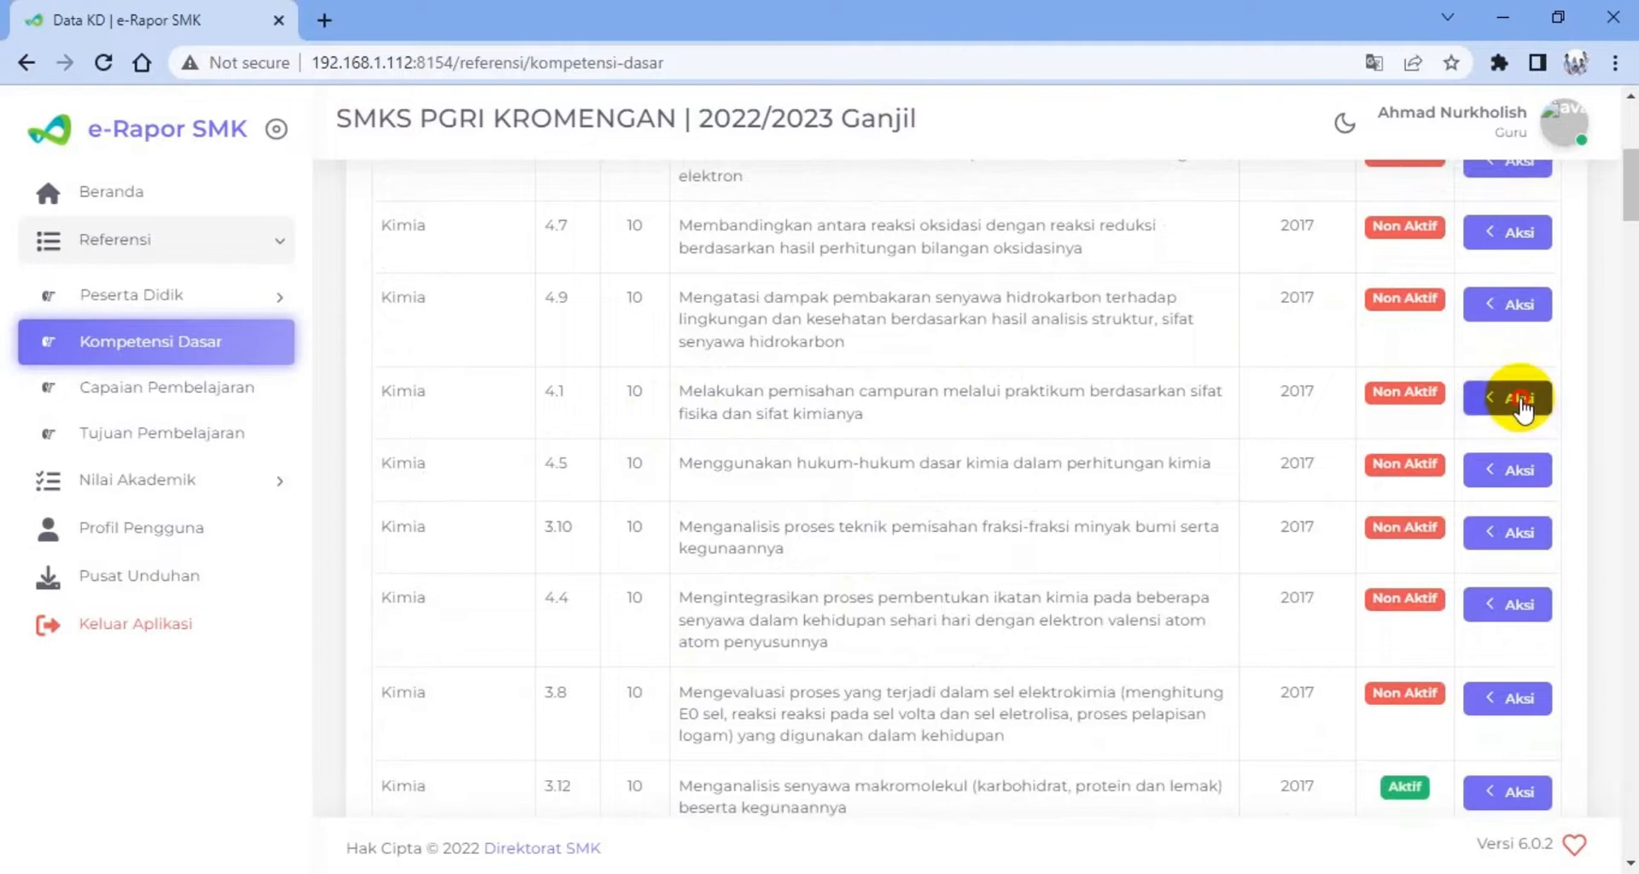
left_click(1334, 494)
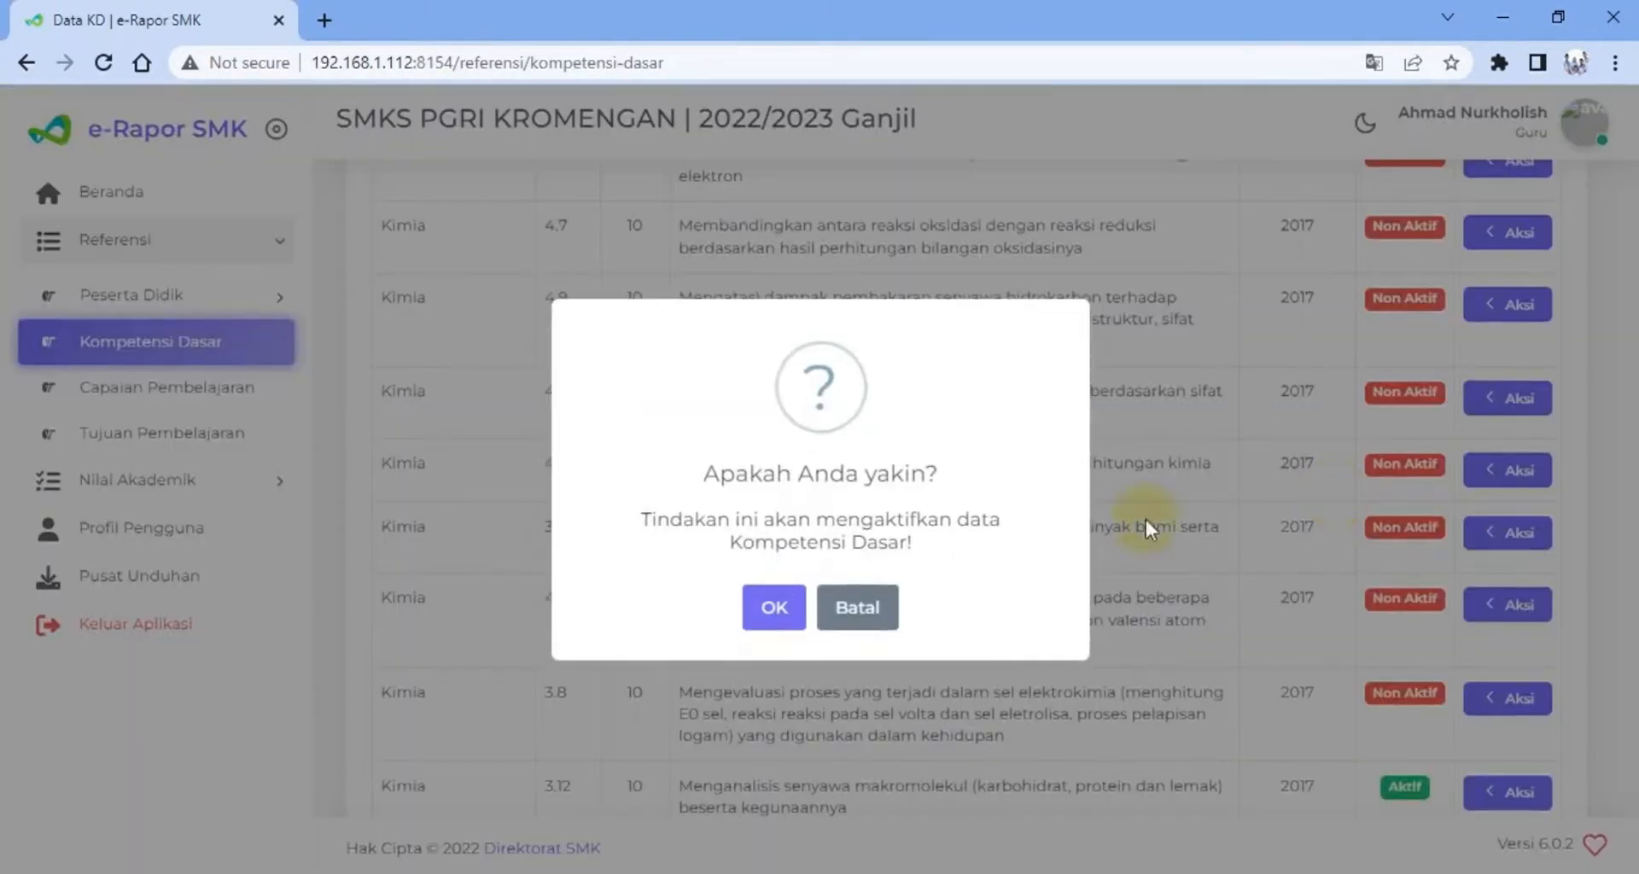
left_click(773, 607)
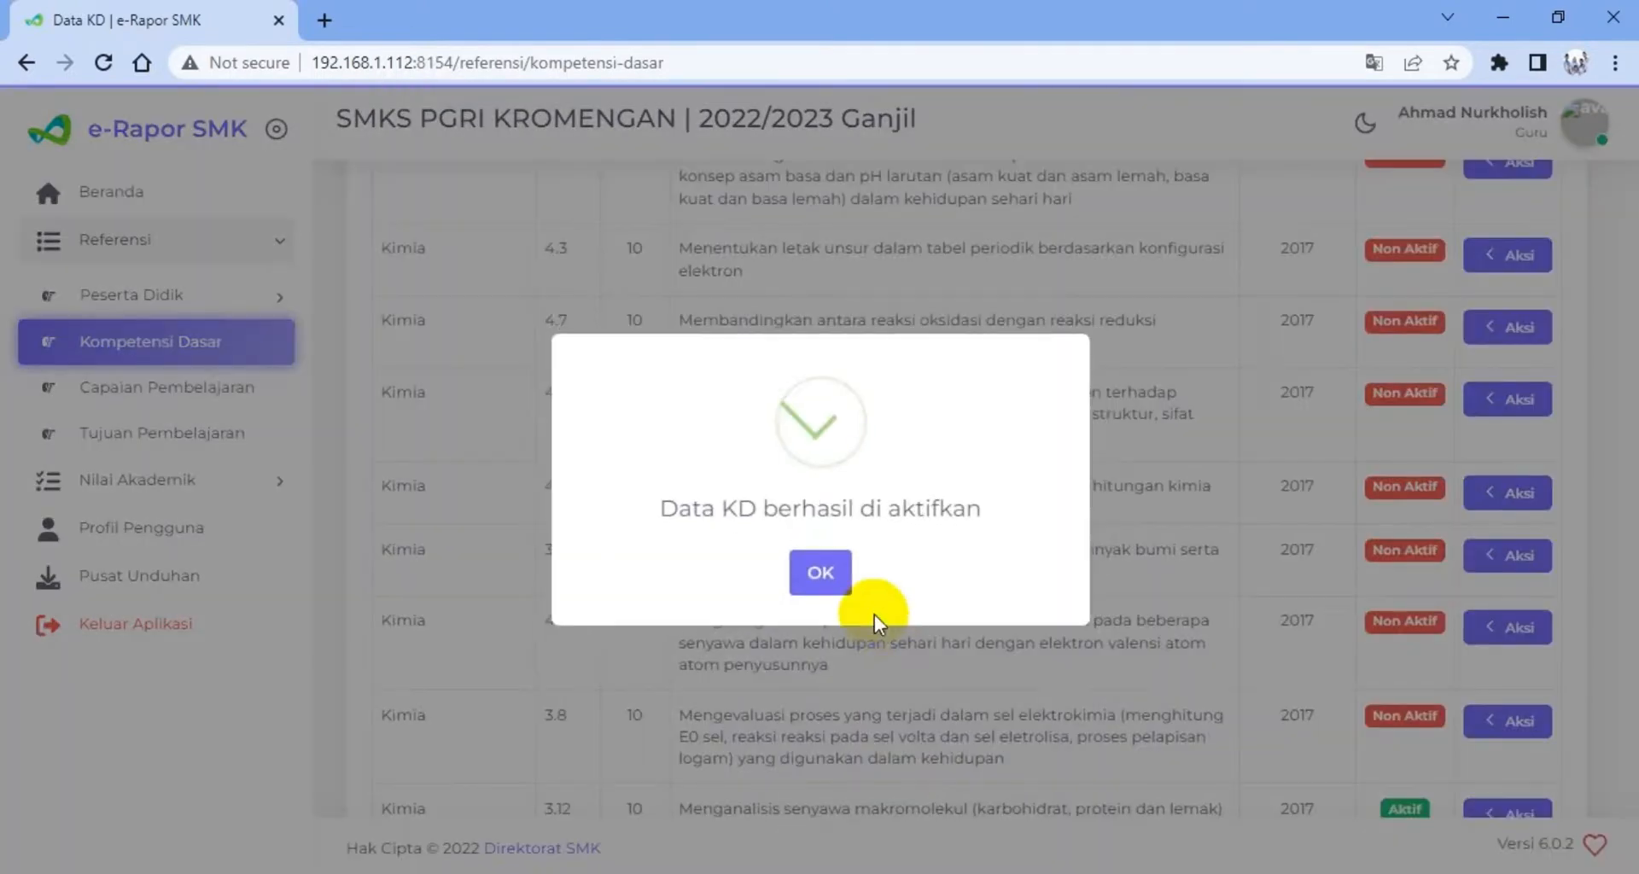
left_click(827, 574)
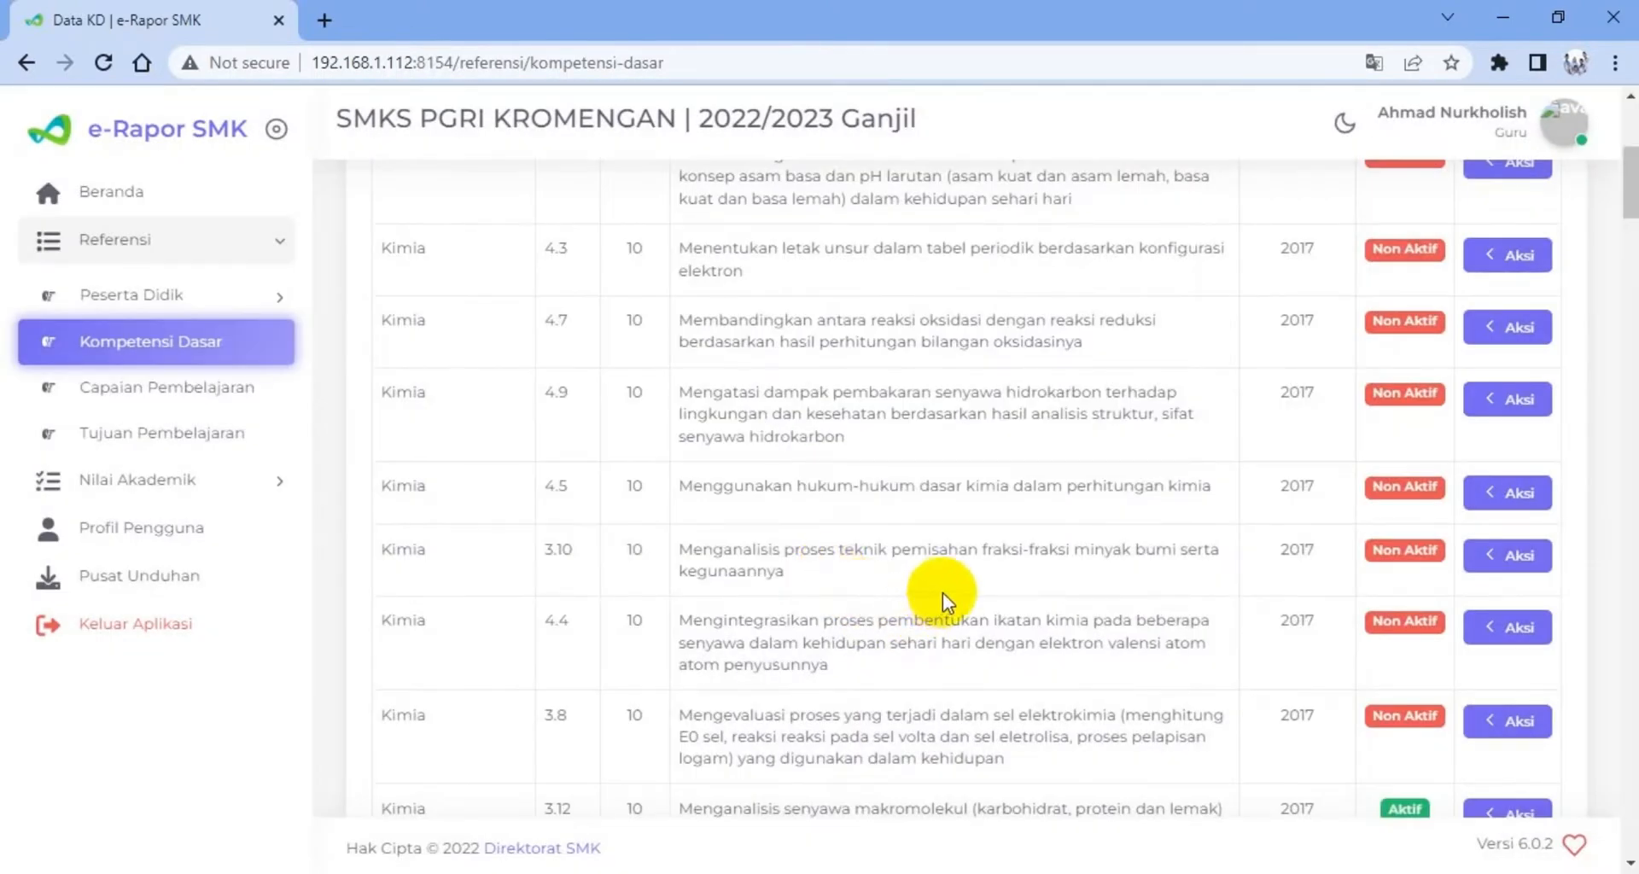
Deactivate the class 10 Kimia competency 3.12 about analysing macromolecular compounds and confirm the change
scroll(942, 592, "up", 4)
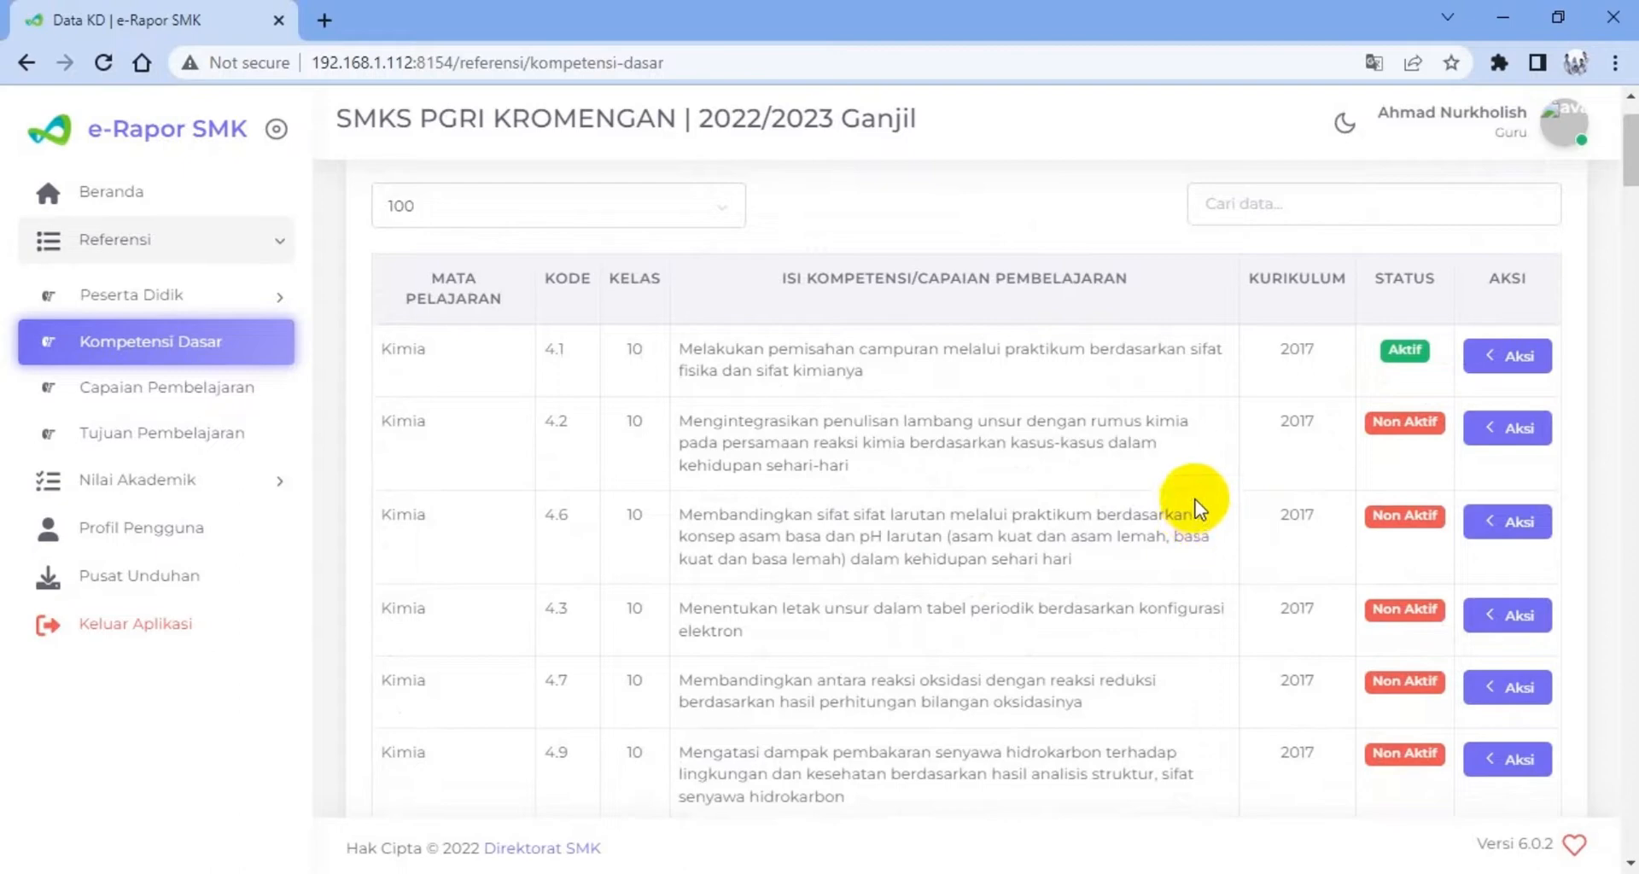
scroll(1207, 515, "down", 2)
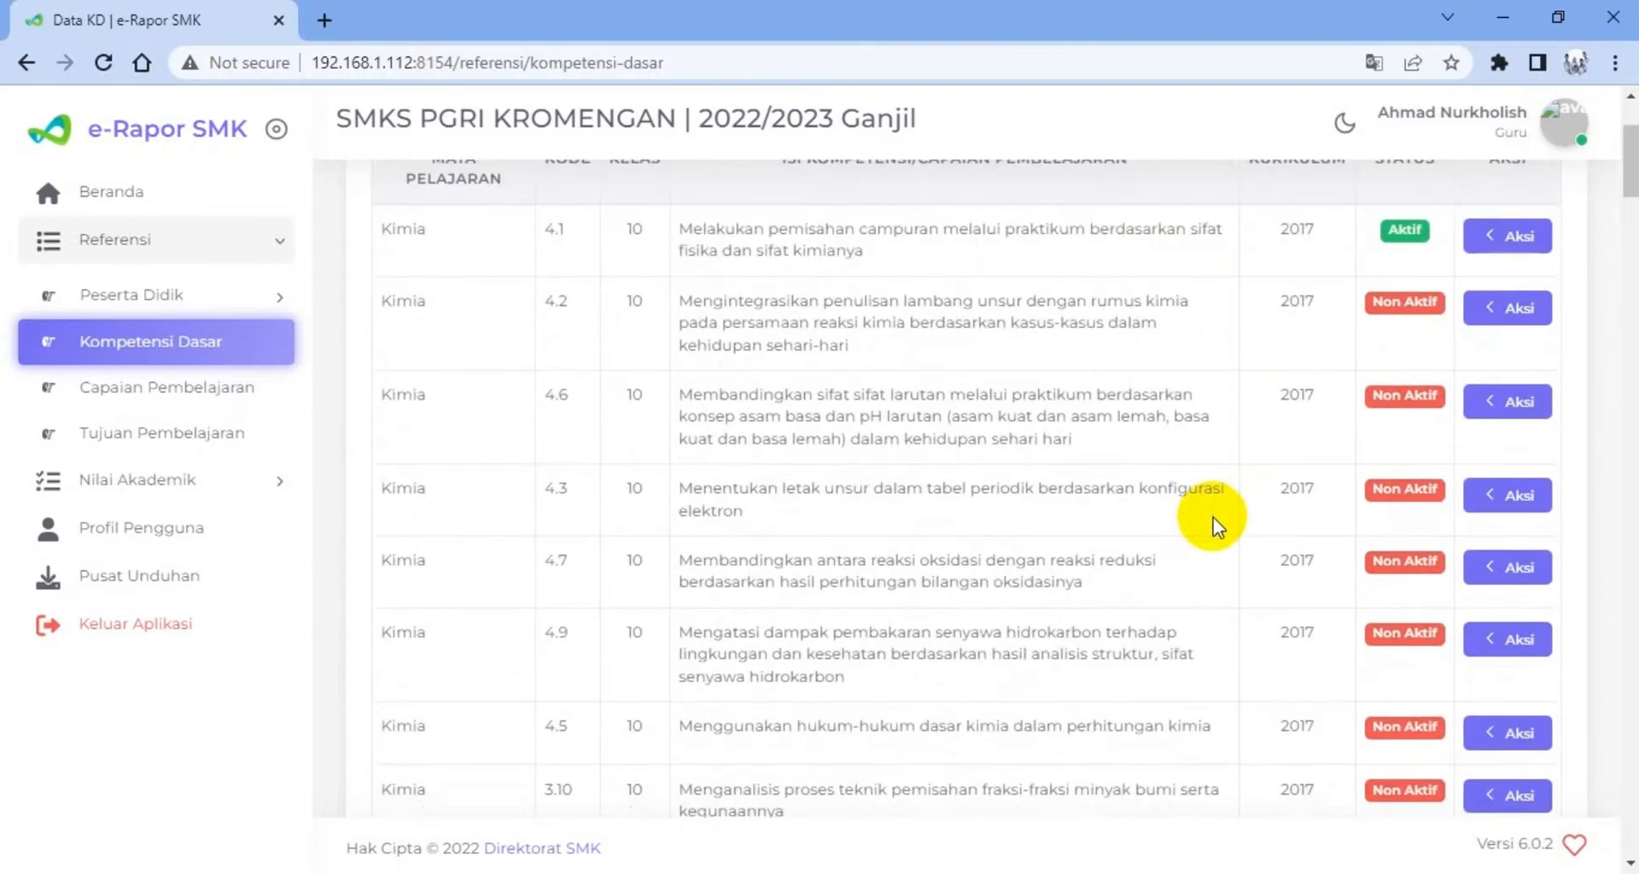
scroll(1212, 517, "down", 3)
scroll(1212, 521, "down", 1)
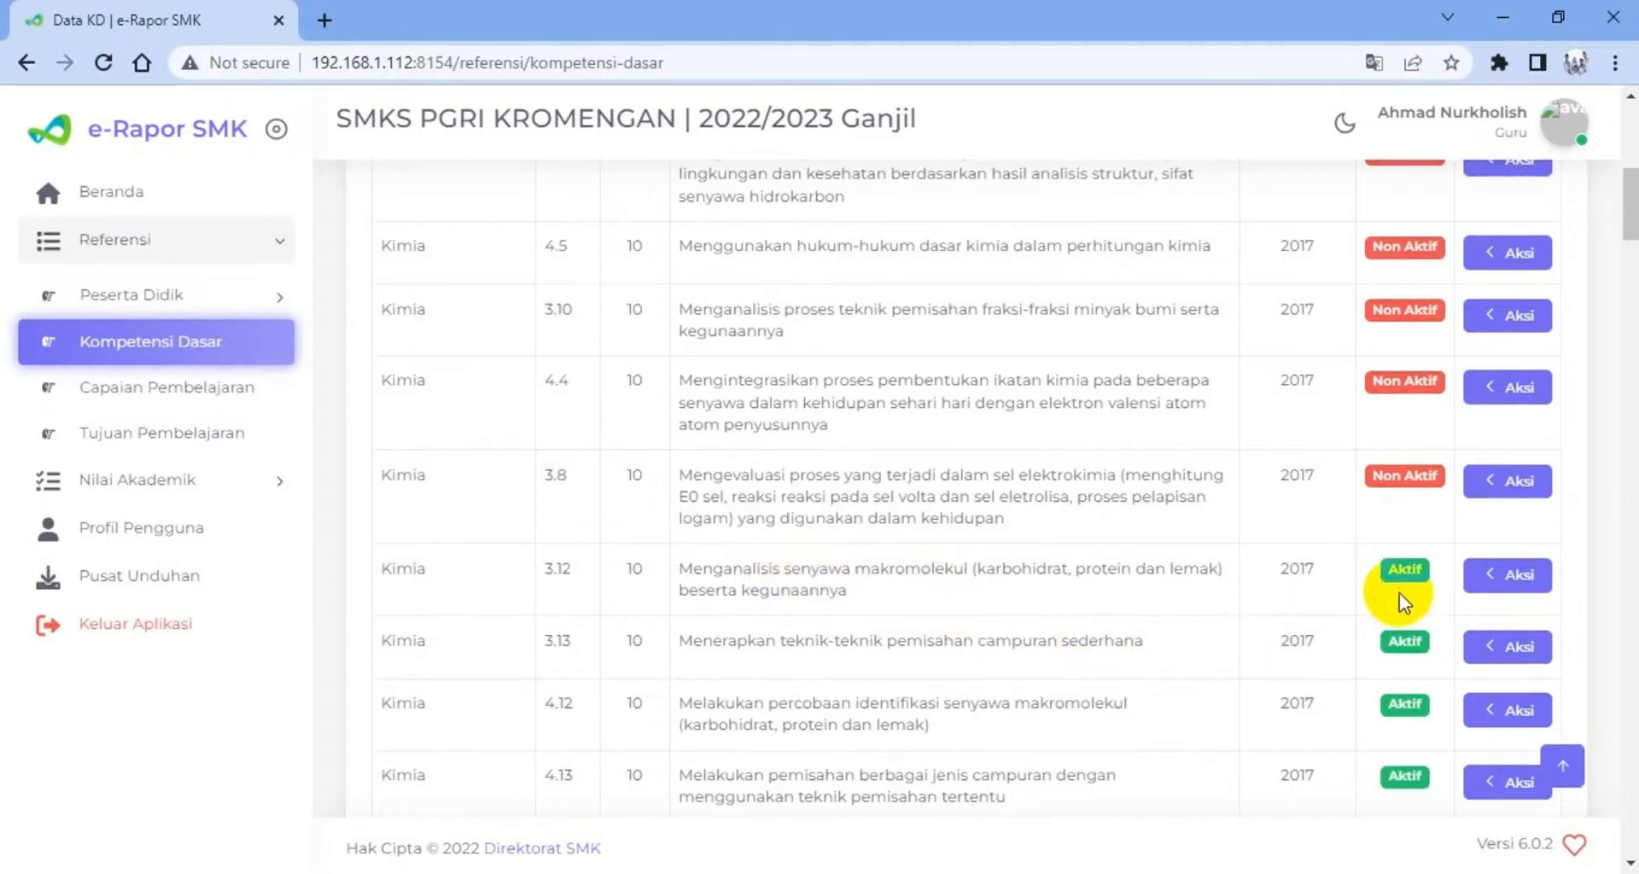
left_click(1508, 585)
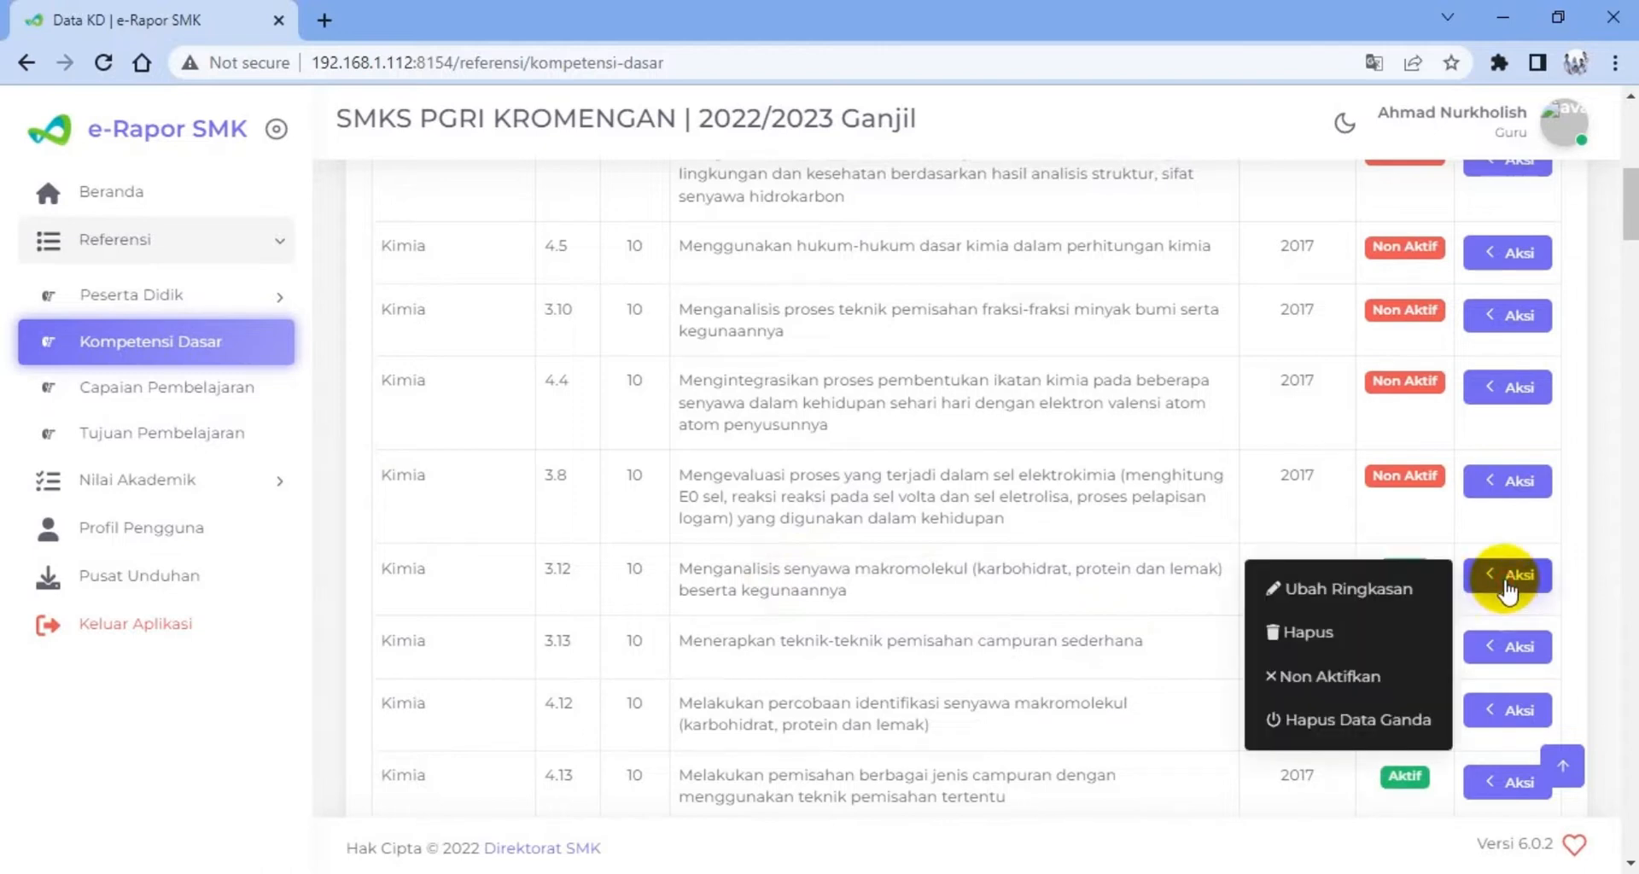
left_click(1353, 674)
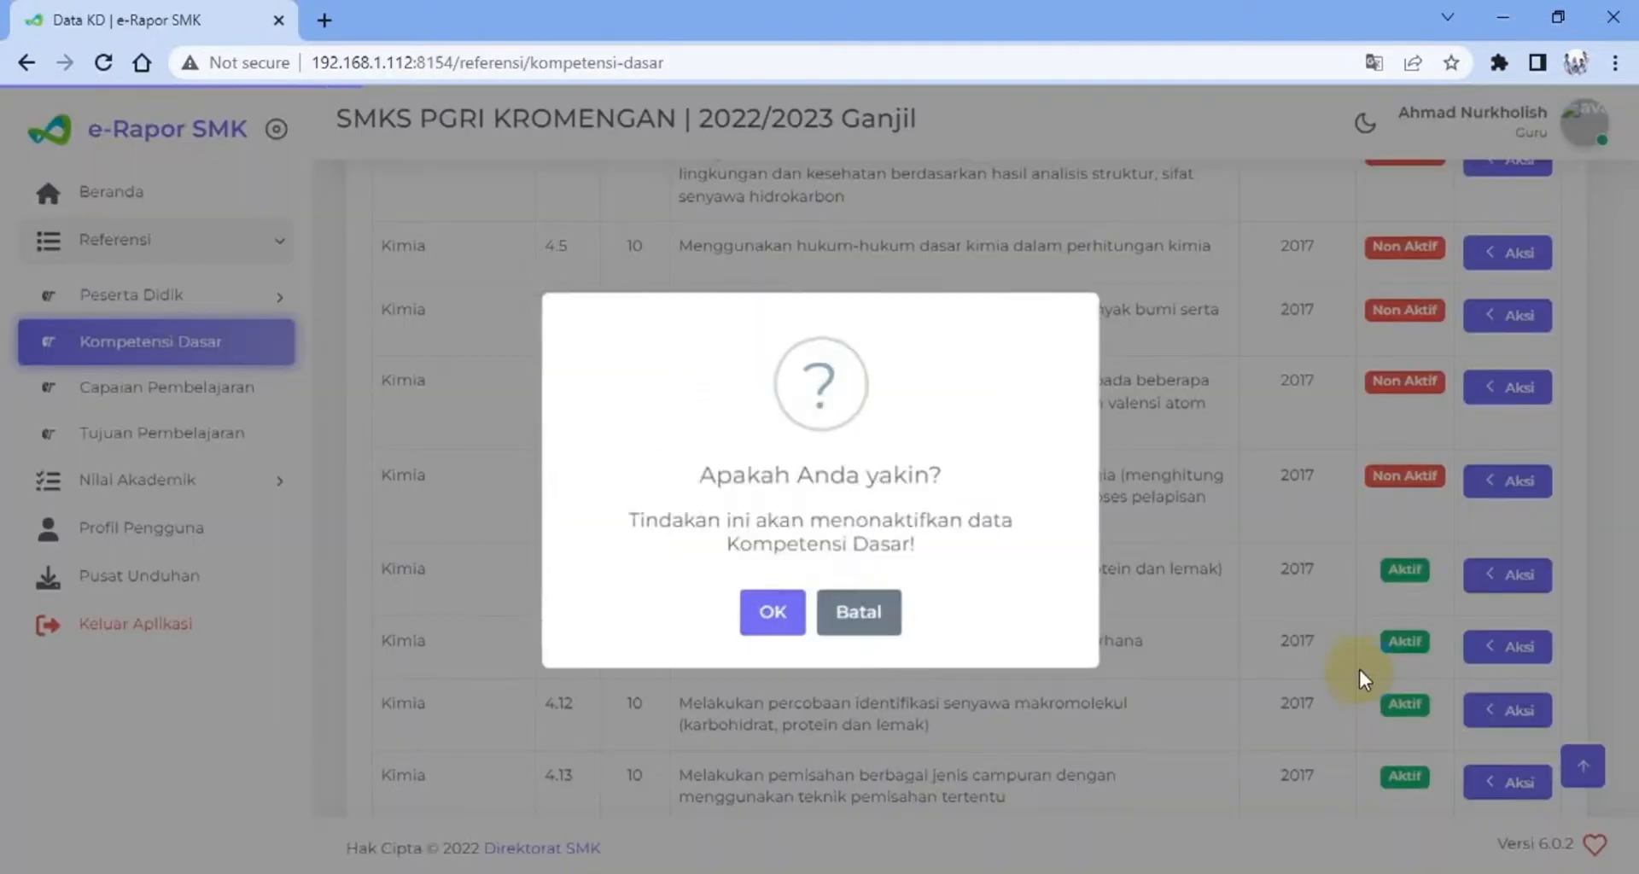
left_click(766, 609)
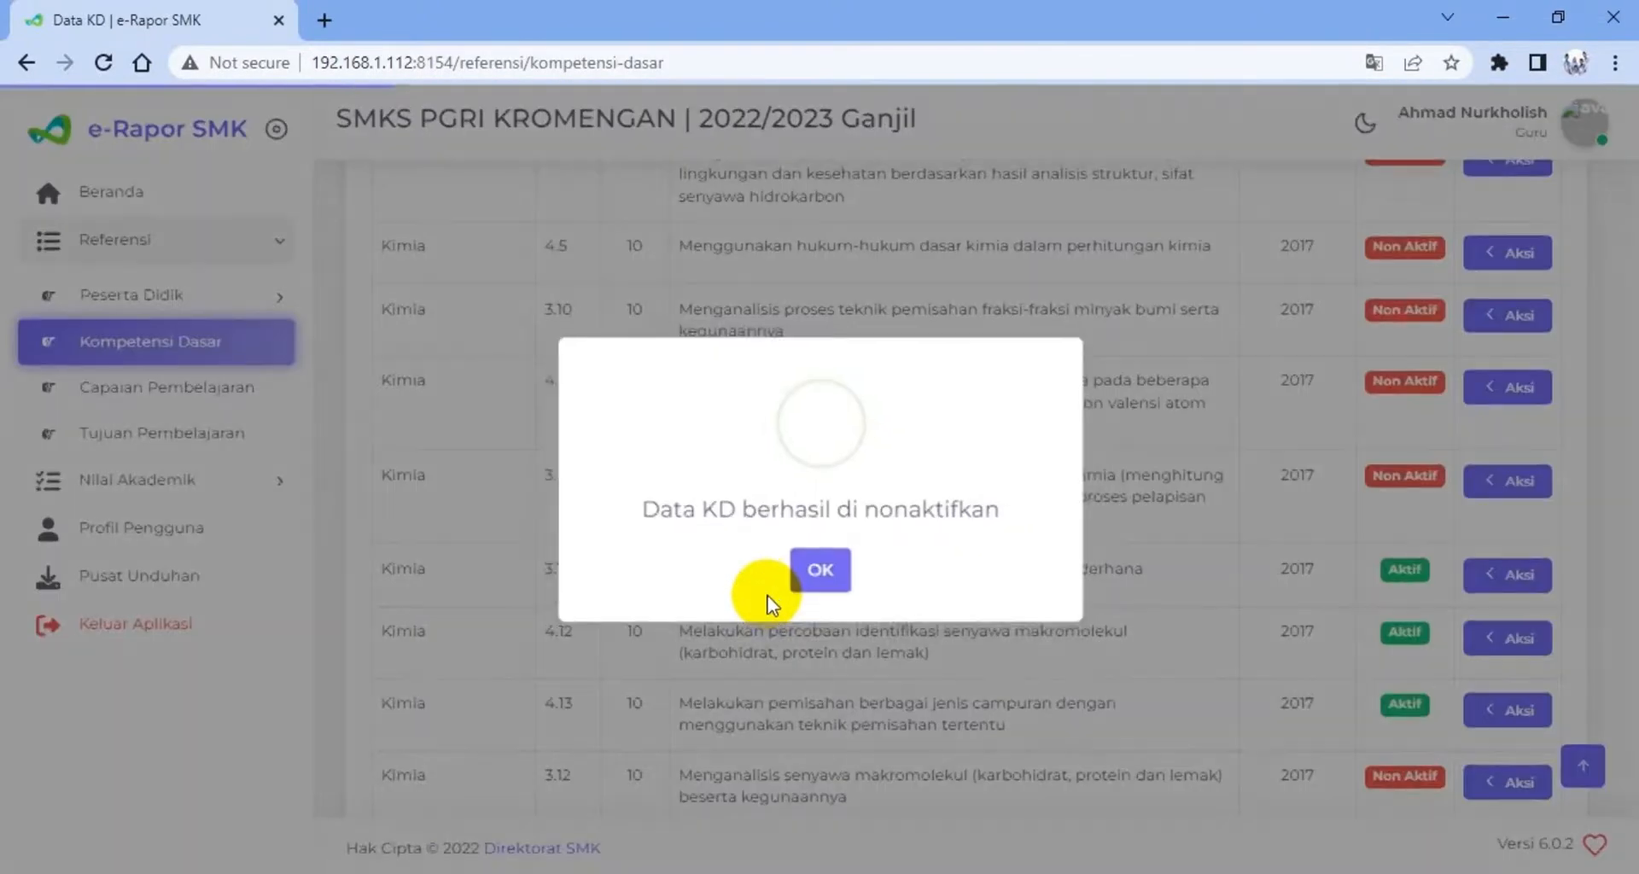
left_click(820, 572)
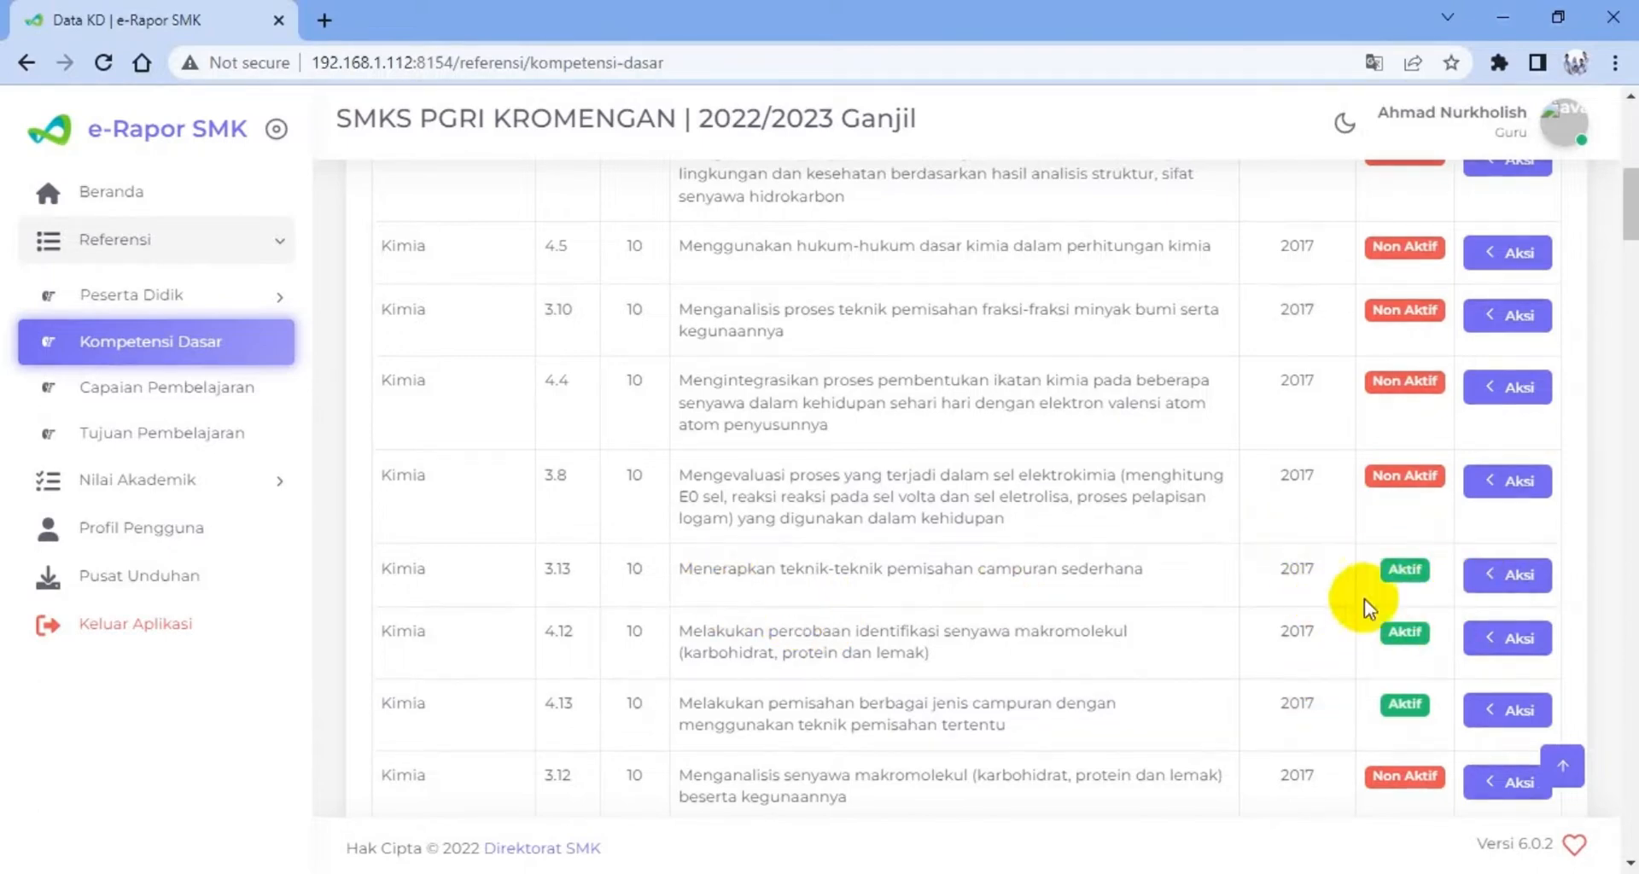
scroll(1427, 657, "down", 3)
scroll(1426, 655, "up", 4)
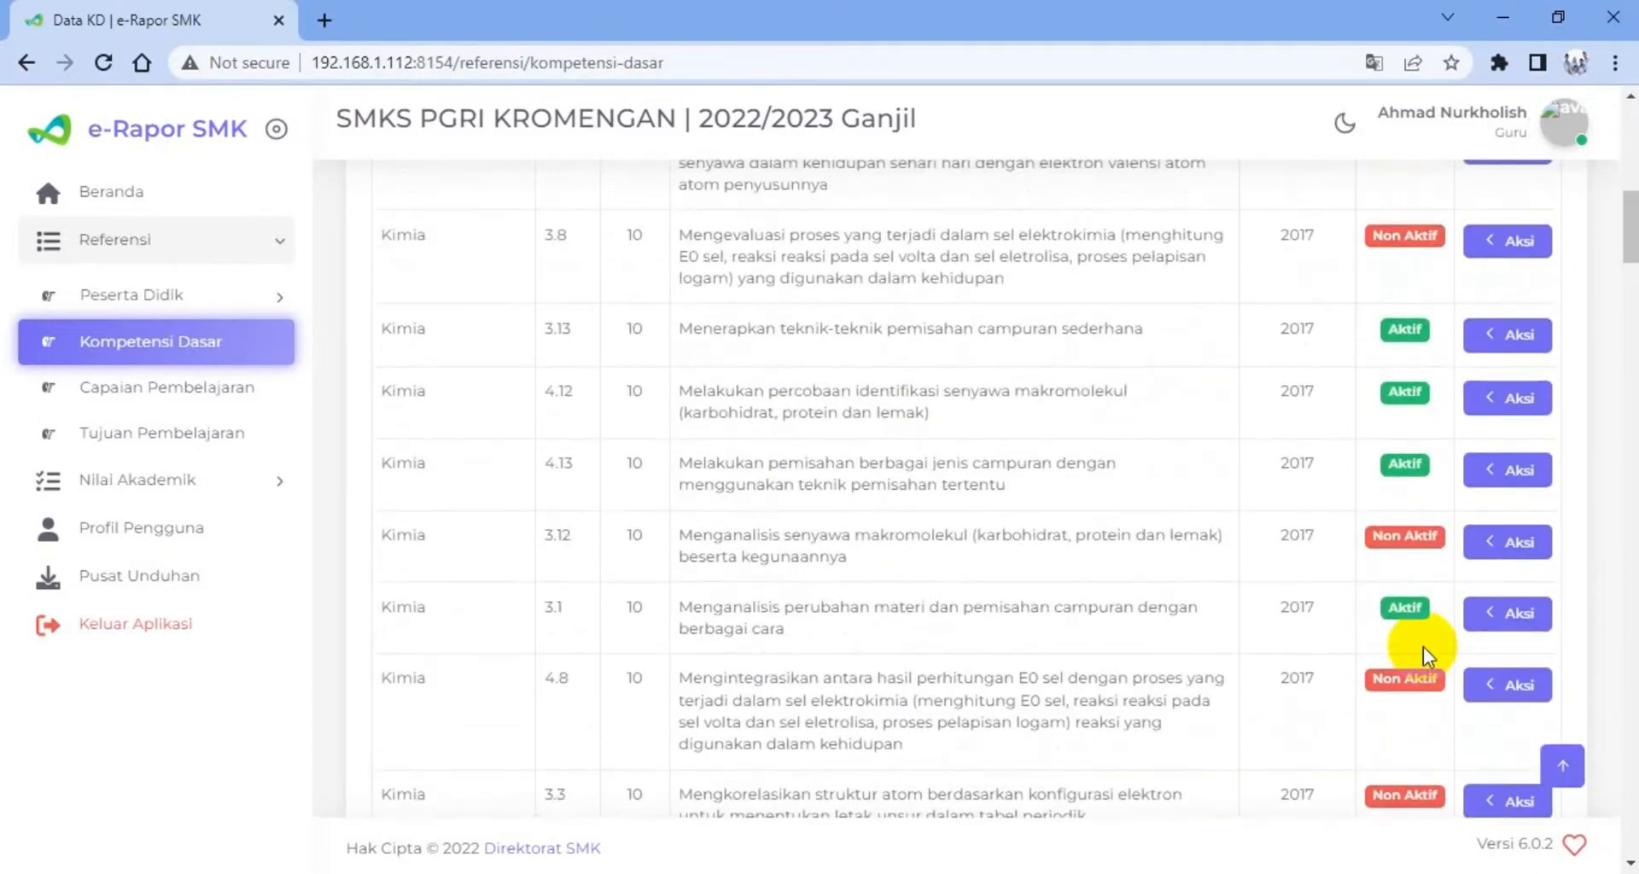
Start a new Kompetensi Dasar entry for Kelas 10, class group 10-TKJ, subject Kimia and assessment aspect Pengetahuan
scroll(1422, 647, "up", 6)
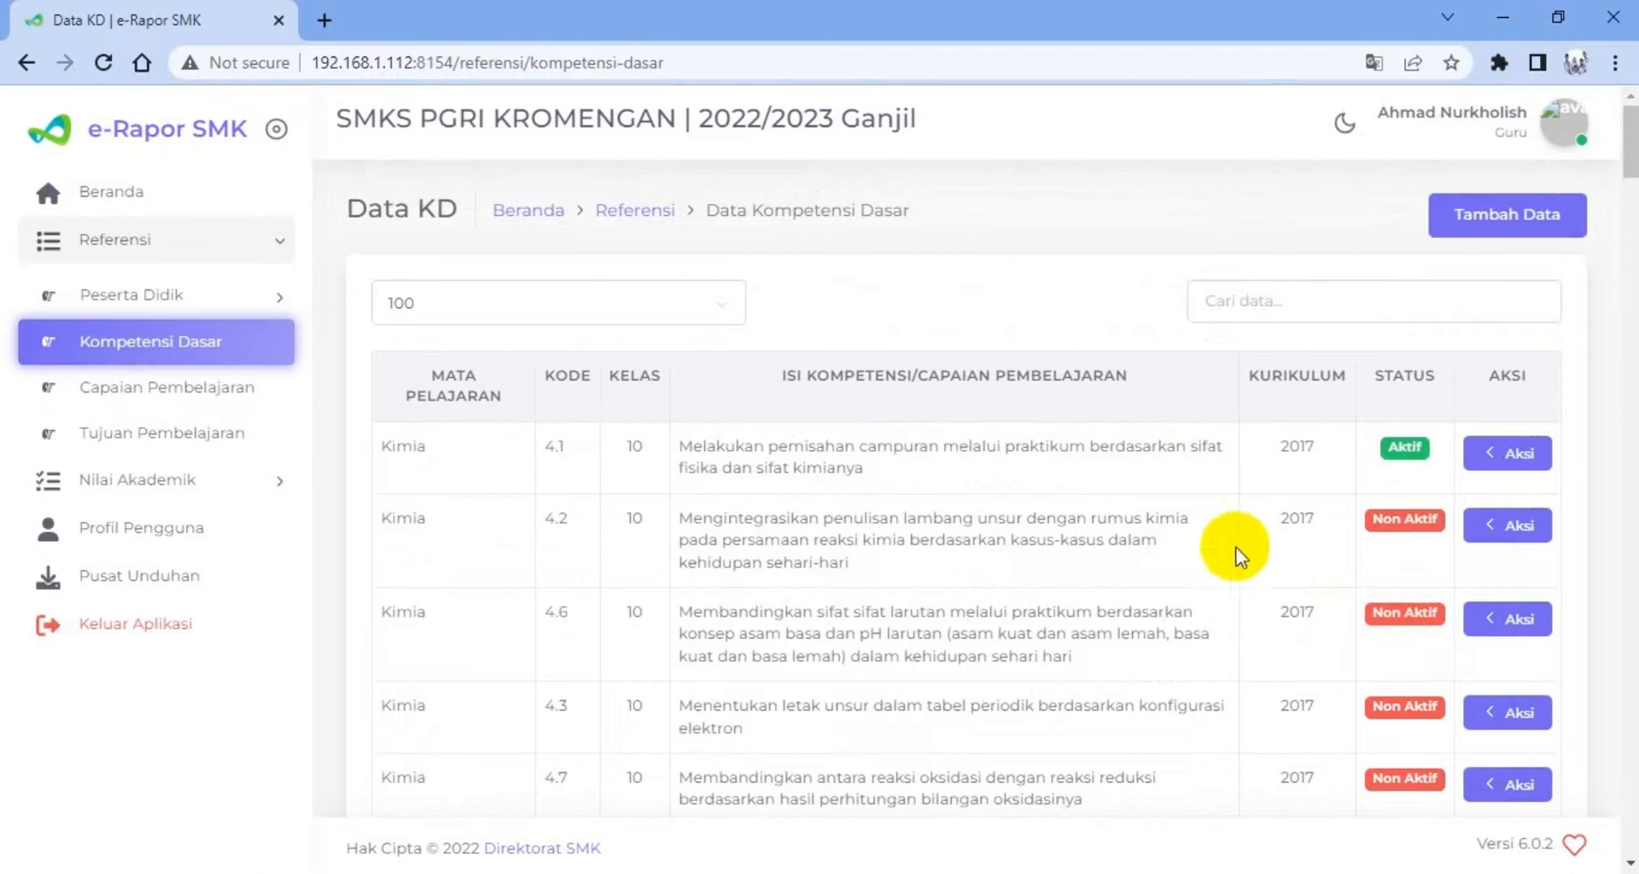
left_click(1518, 217)
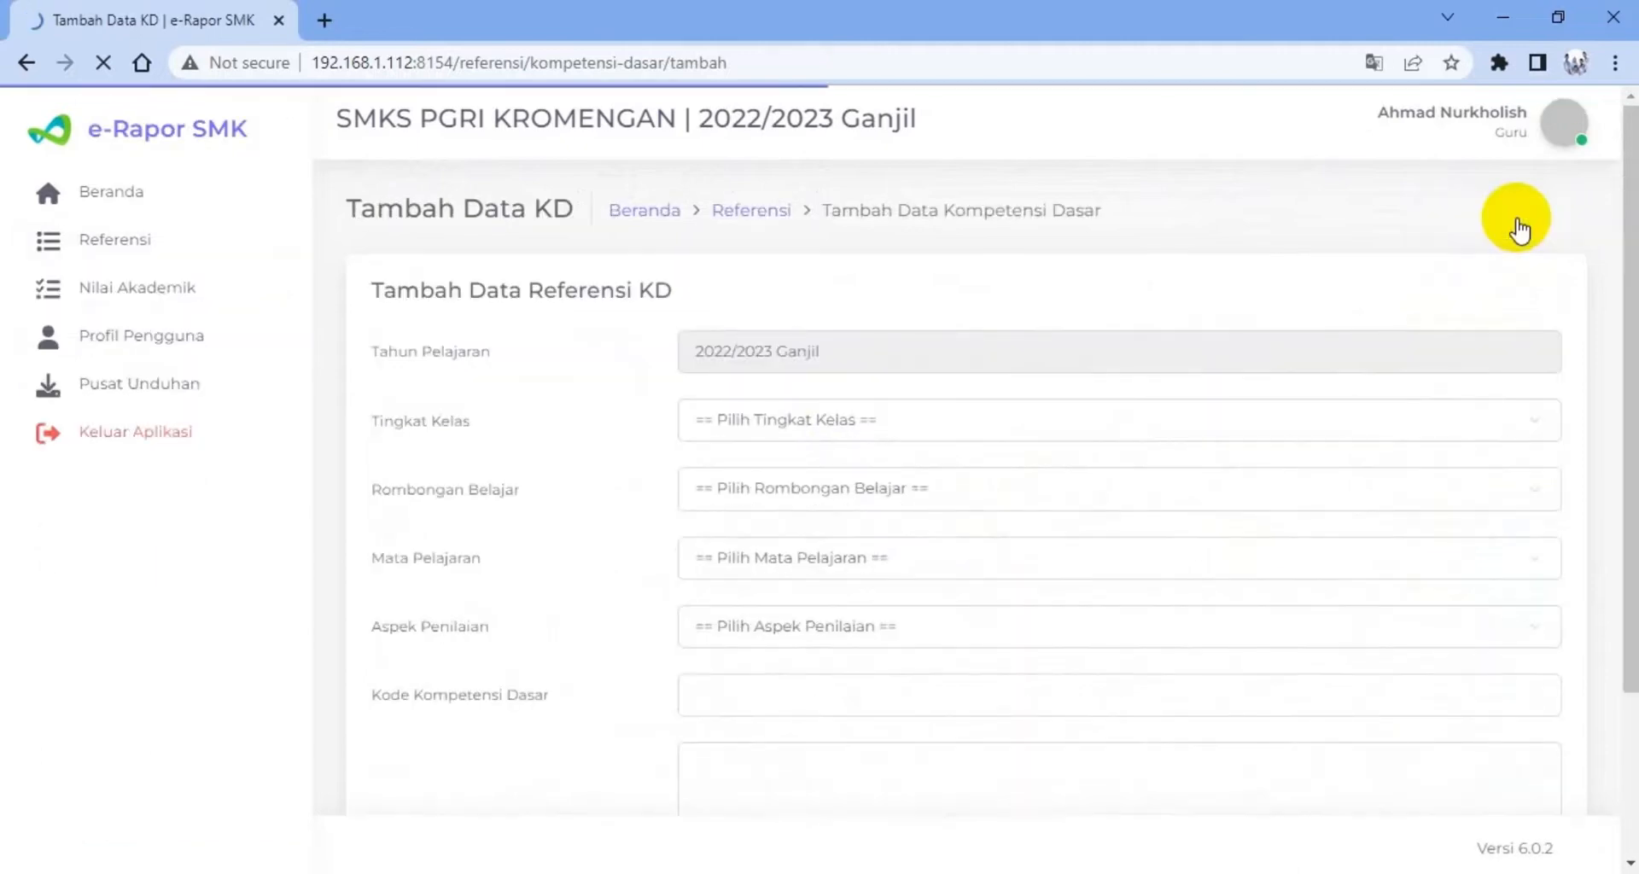
left_click(832, 426)
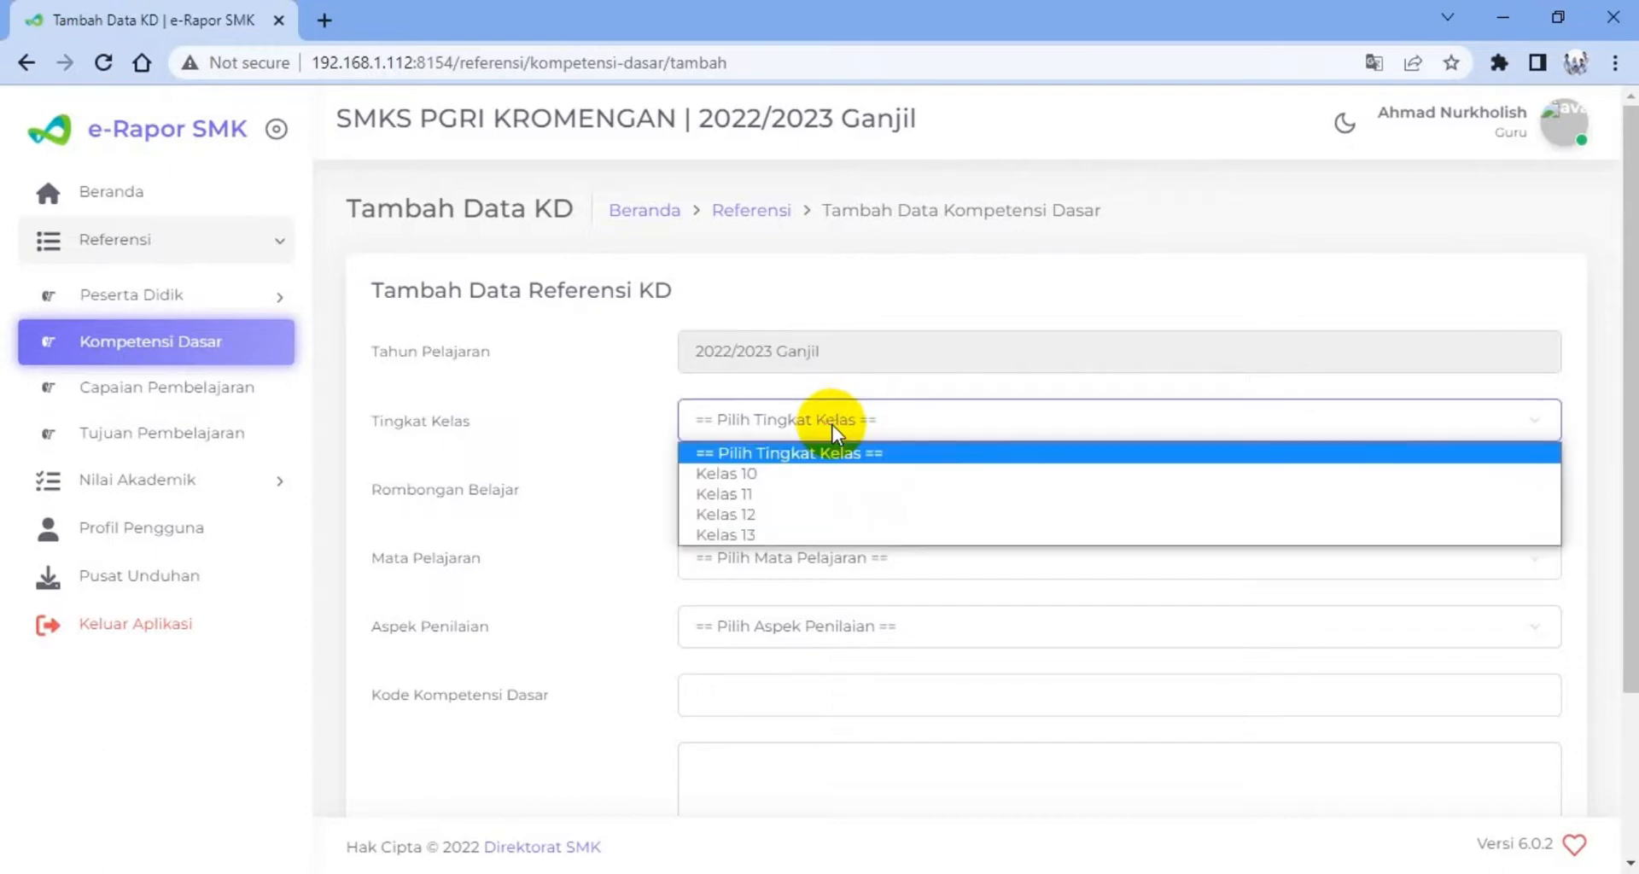
left_click(788, 476)
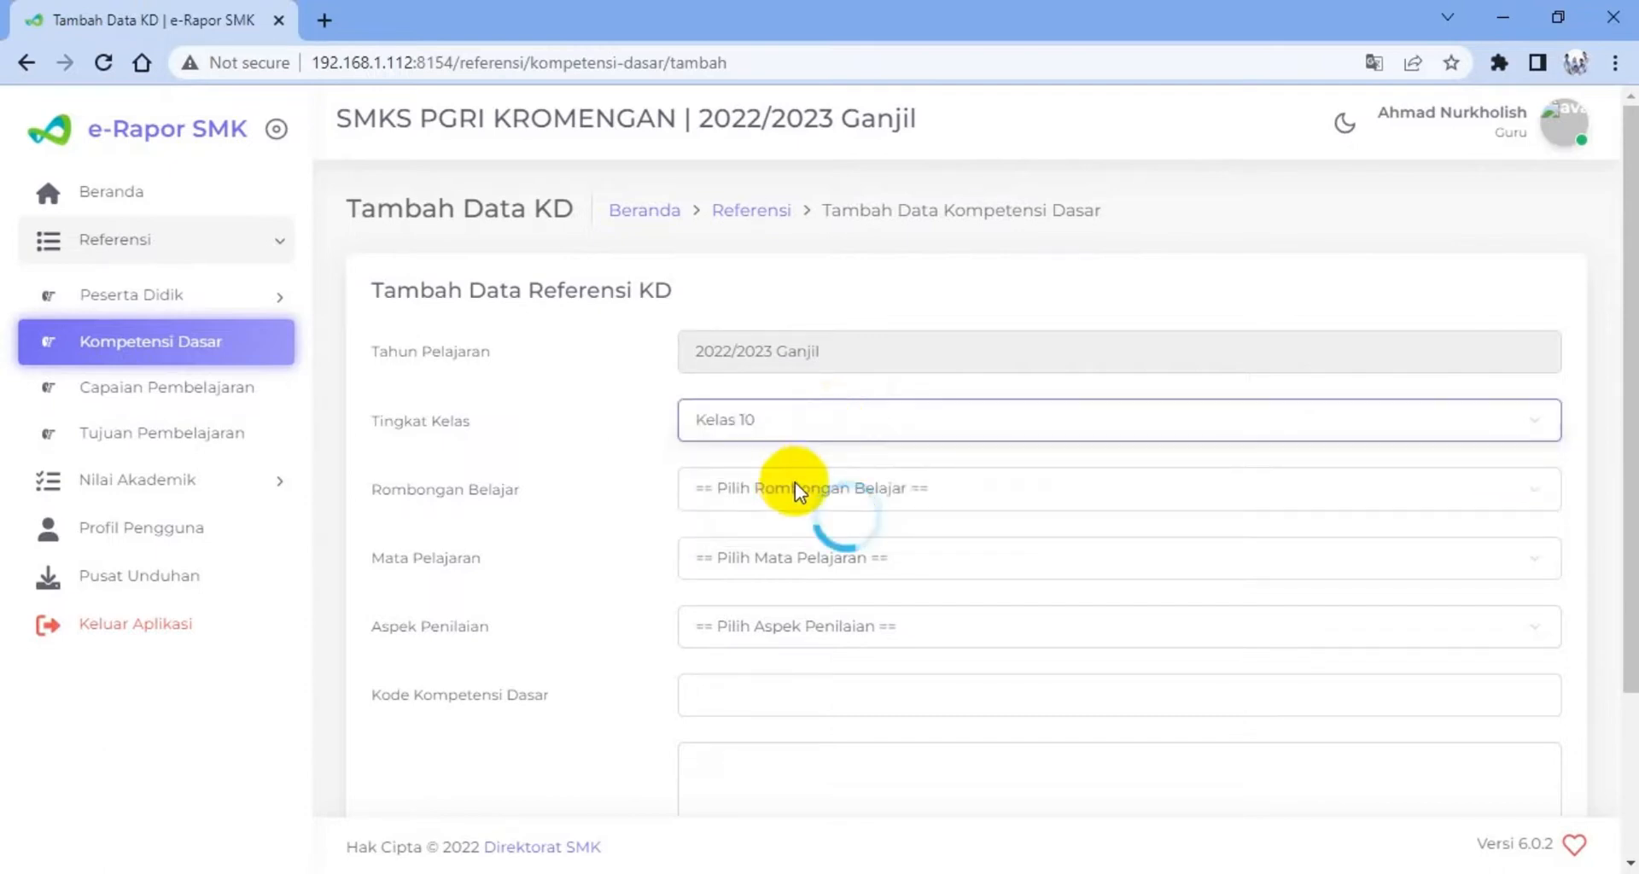
left_click(801, 488)
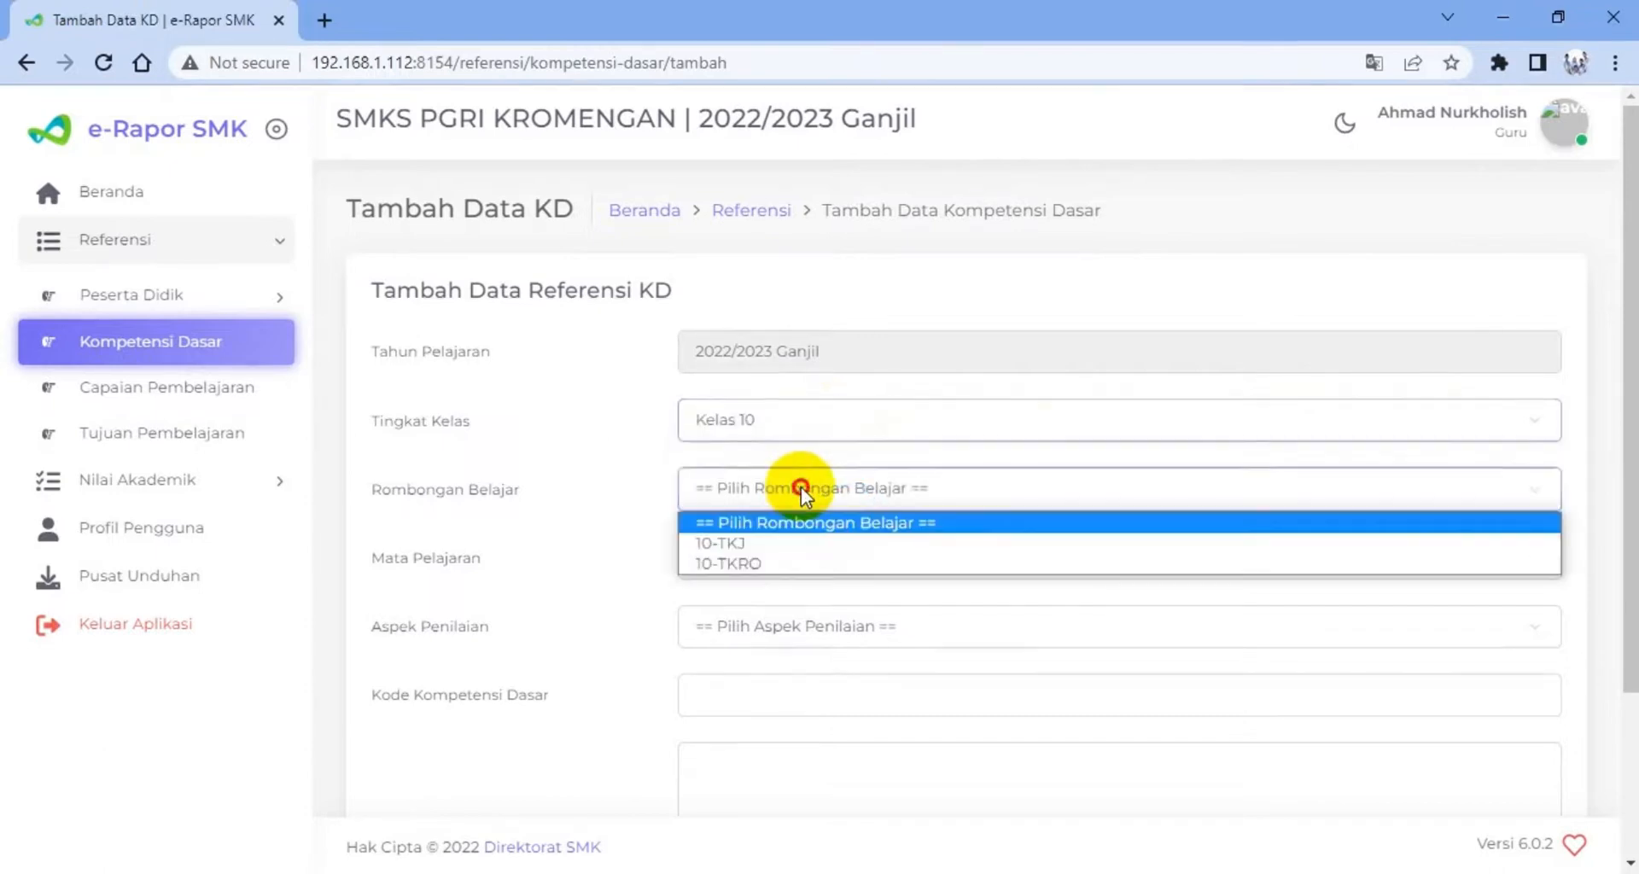
left_click(758, 546)
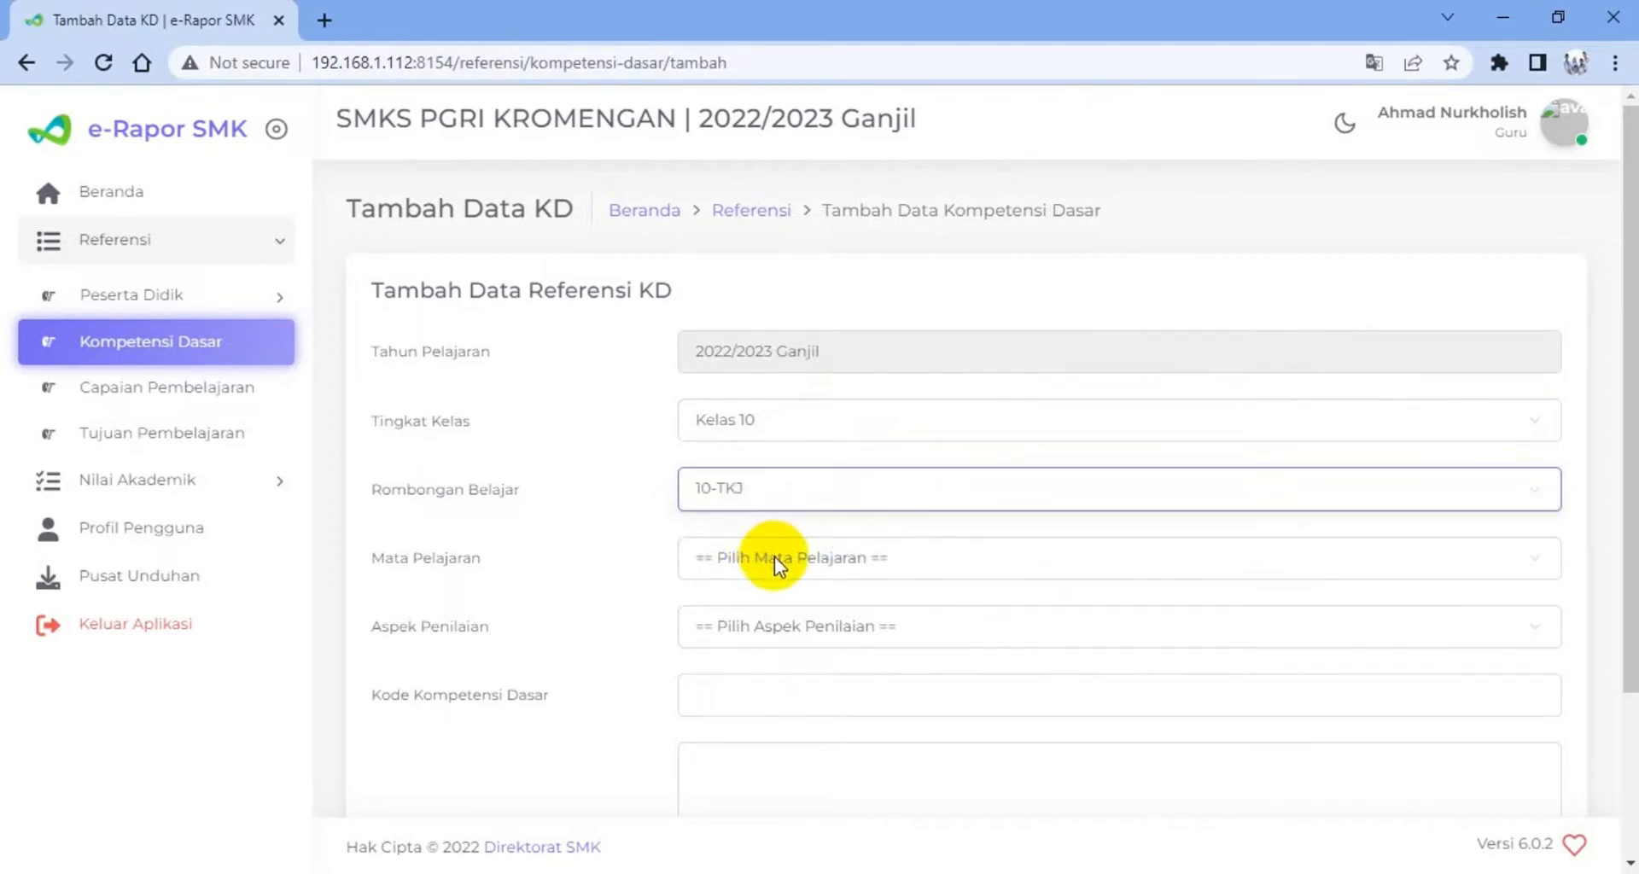
left_click(775, 557)
left_click(742, 612)
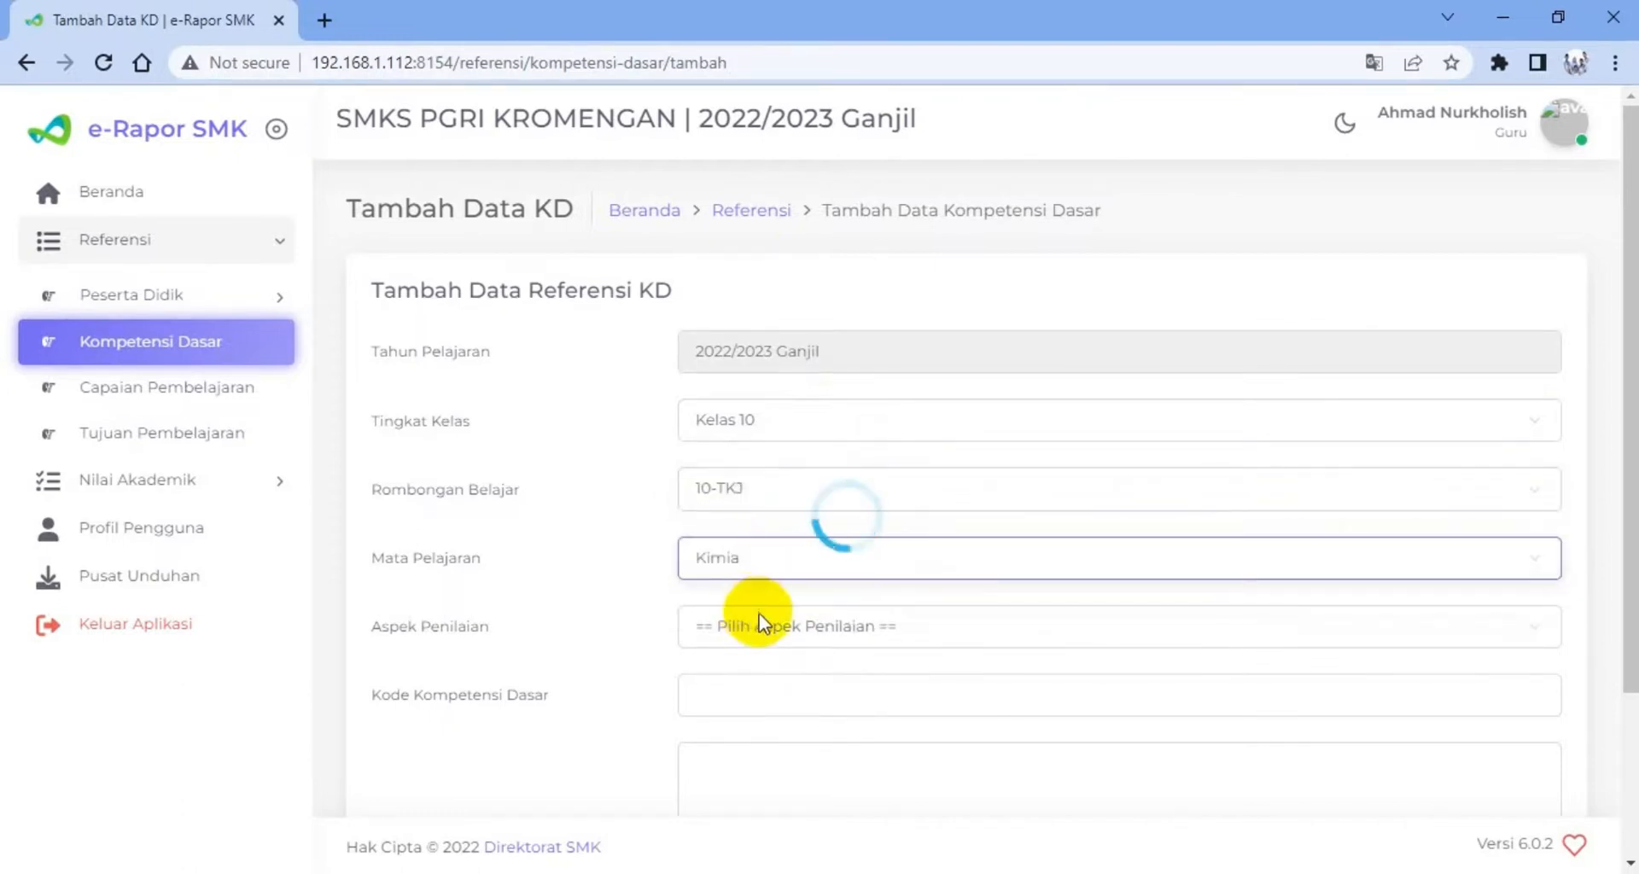
left_click(782, 628)
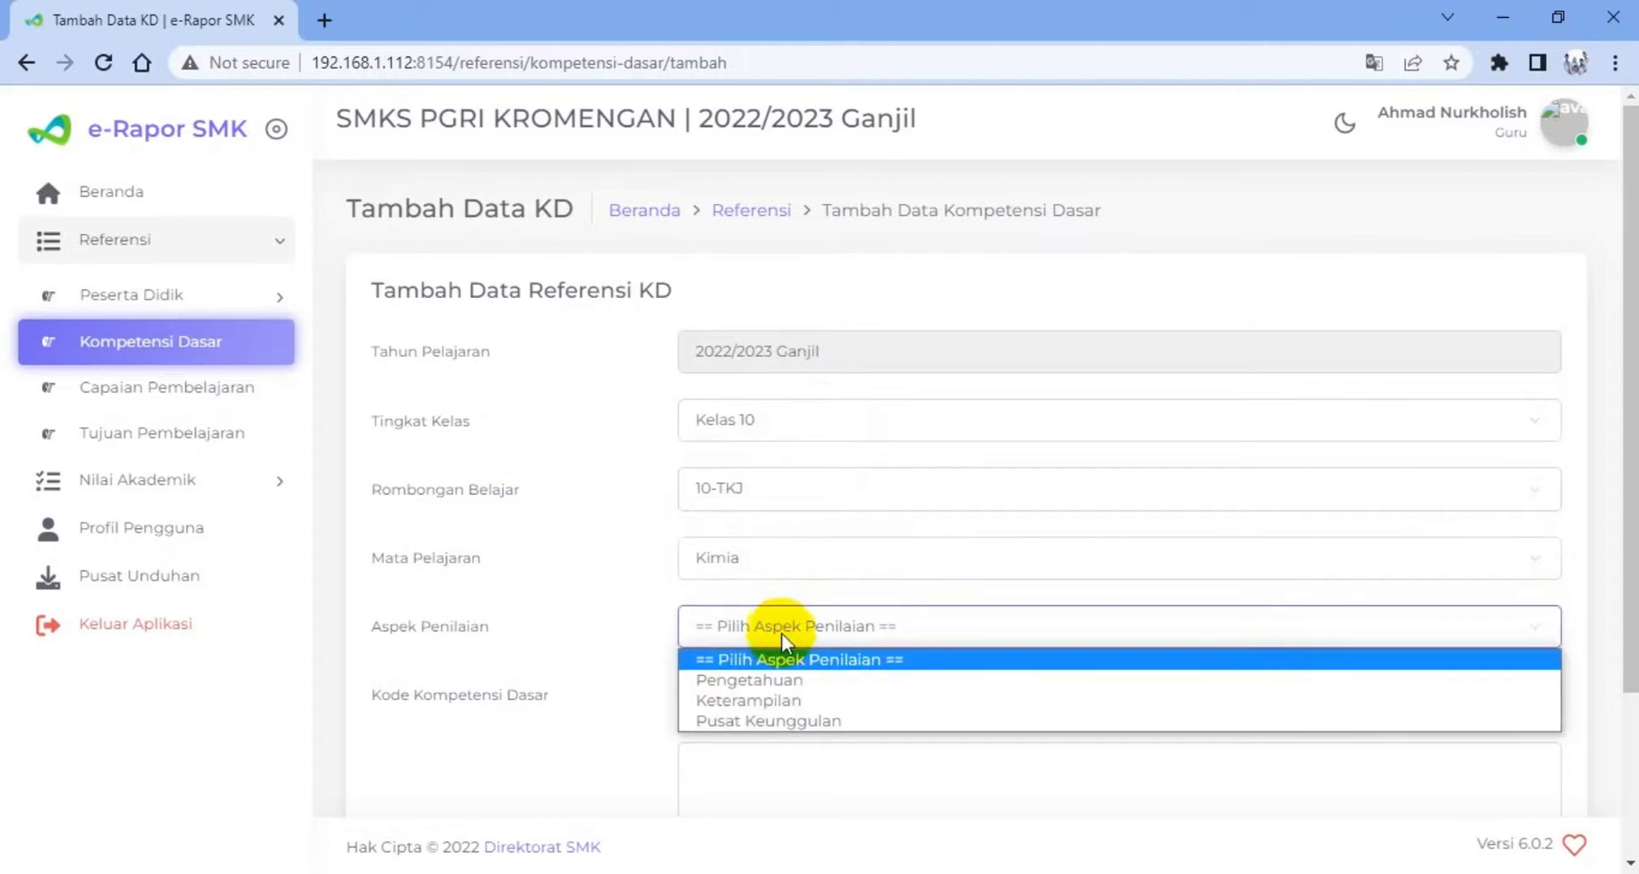
left_click(776, 683)
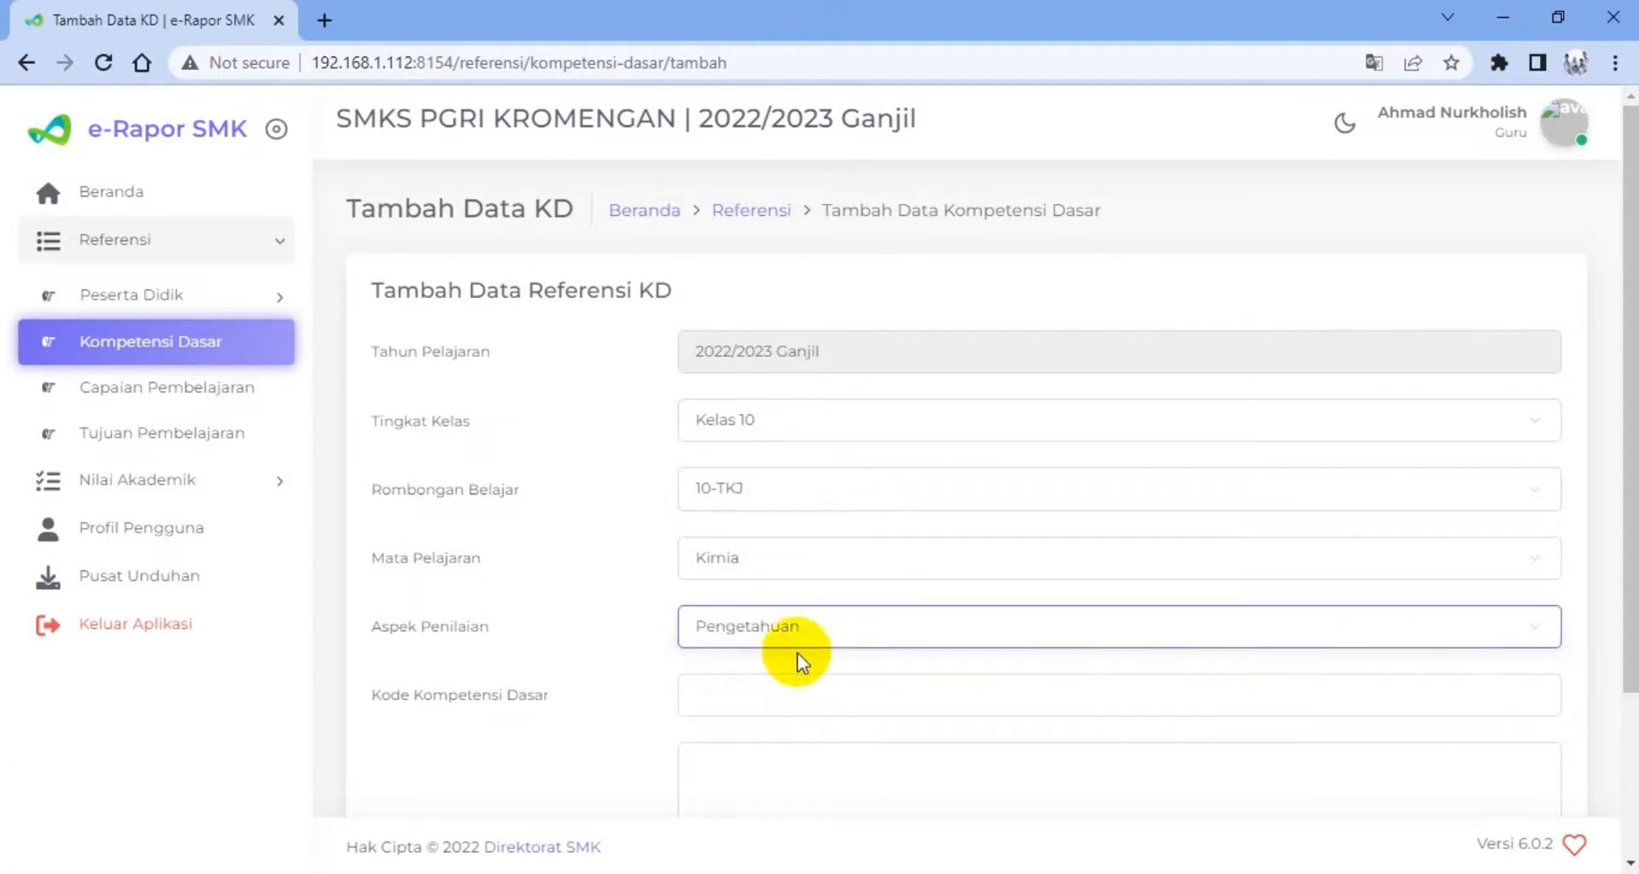
Examine the competency code and description fields and the rest of the Kompetensi Dasar entry form
scroll(796, 658, "down", 2)
left_click(749, 565)
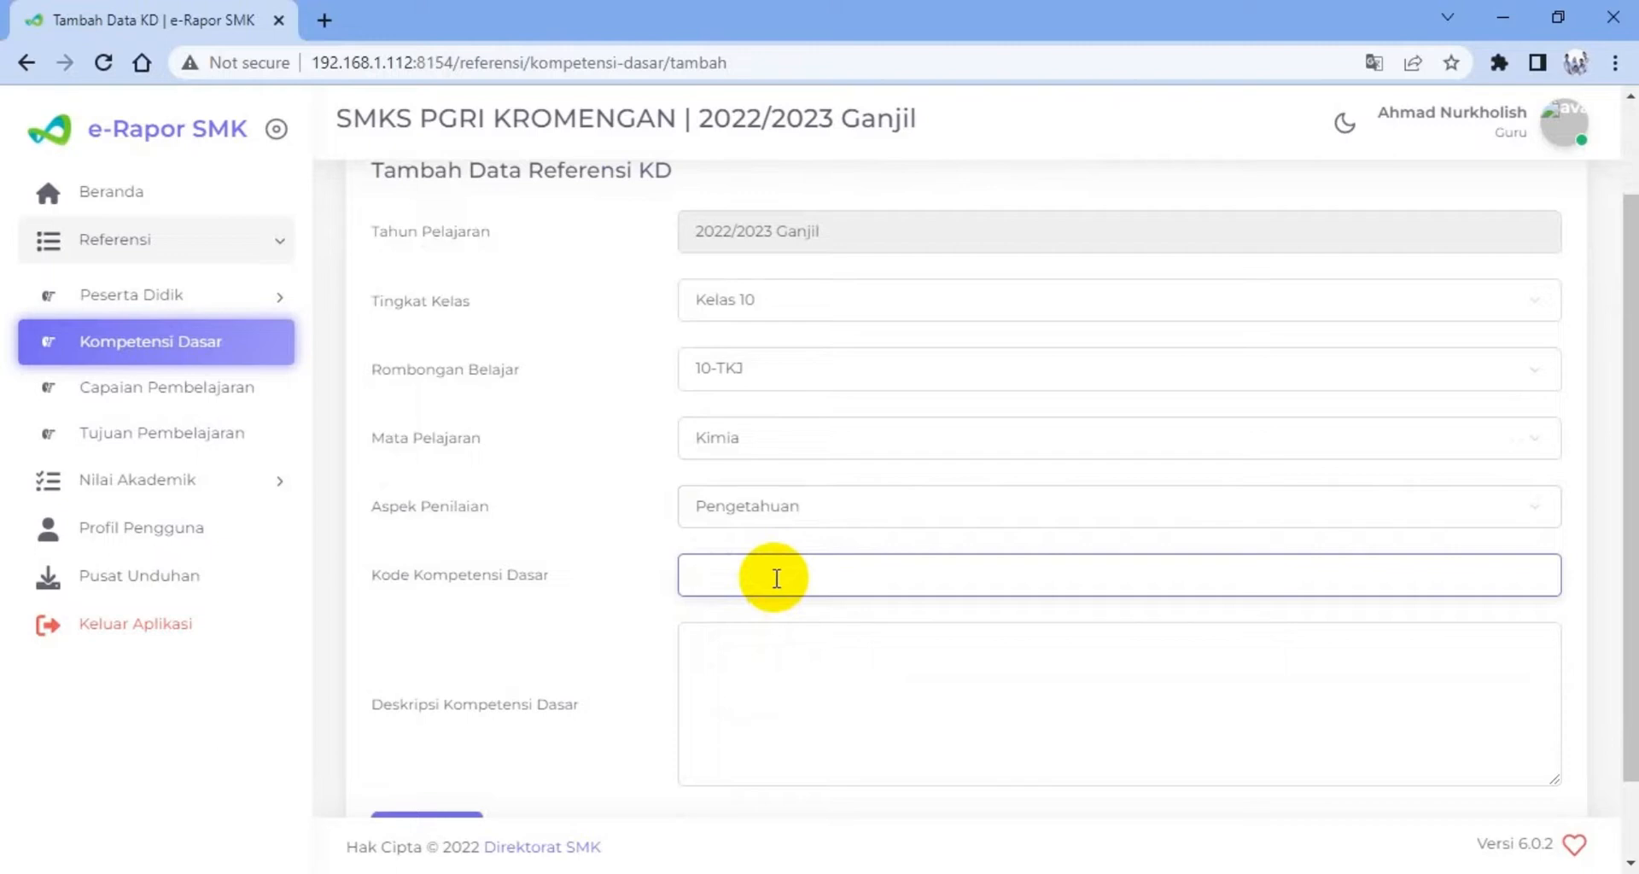
left_click(731, 647)
scroll(739, 631, "down", 1)
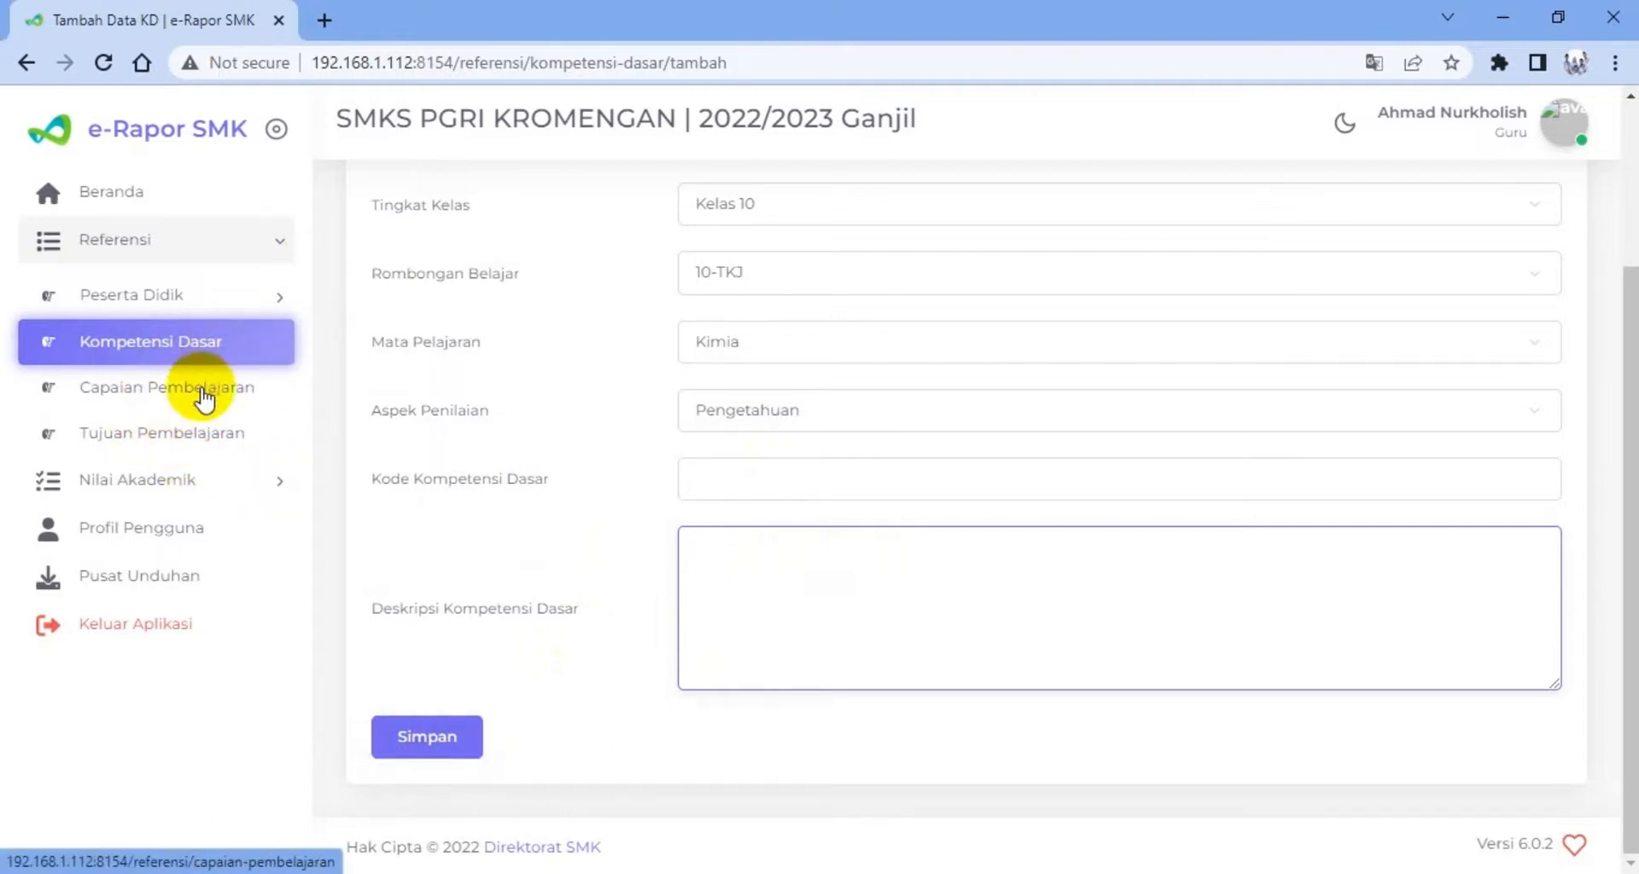
scroll(739, 308, "up", 2)
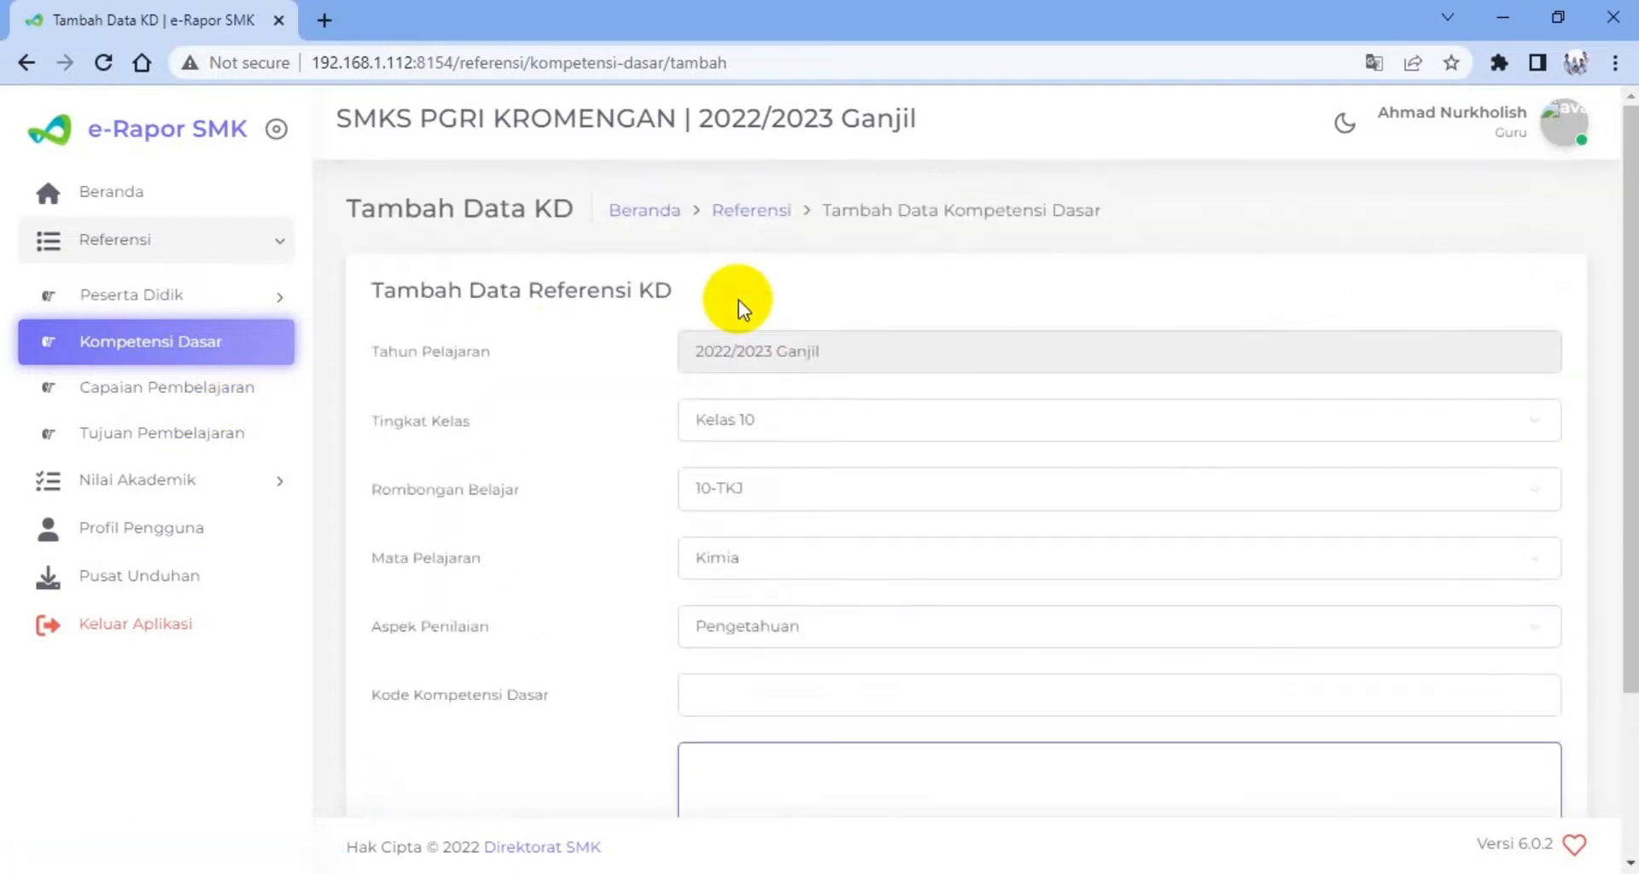
Open the Capaian Pembelajaran reference, start a new entry for Kelas 10 and open its class group choices
left_click(152, 391)
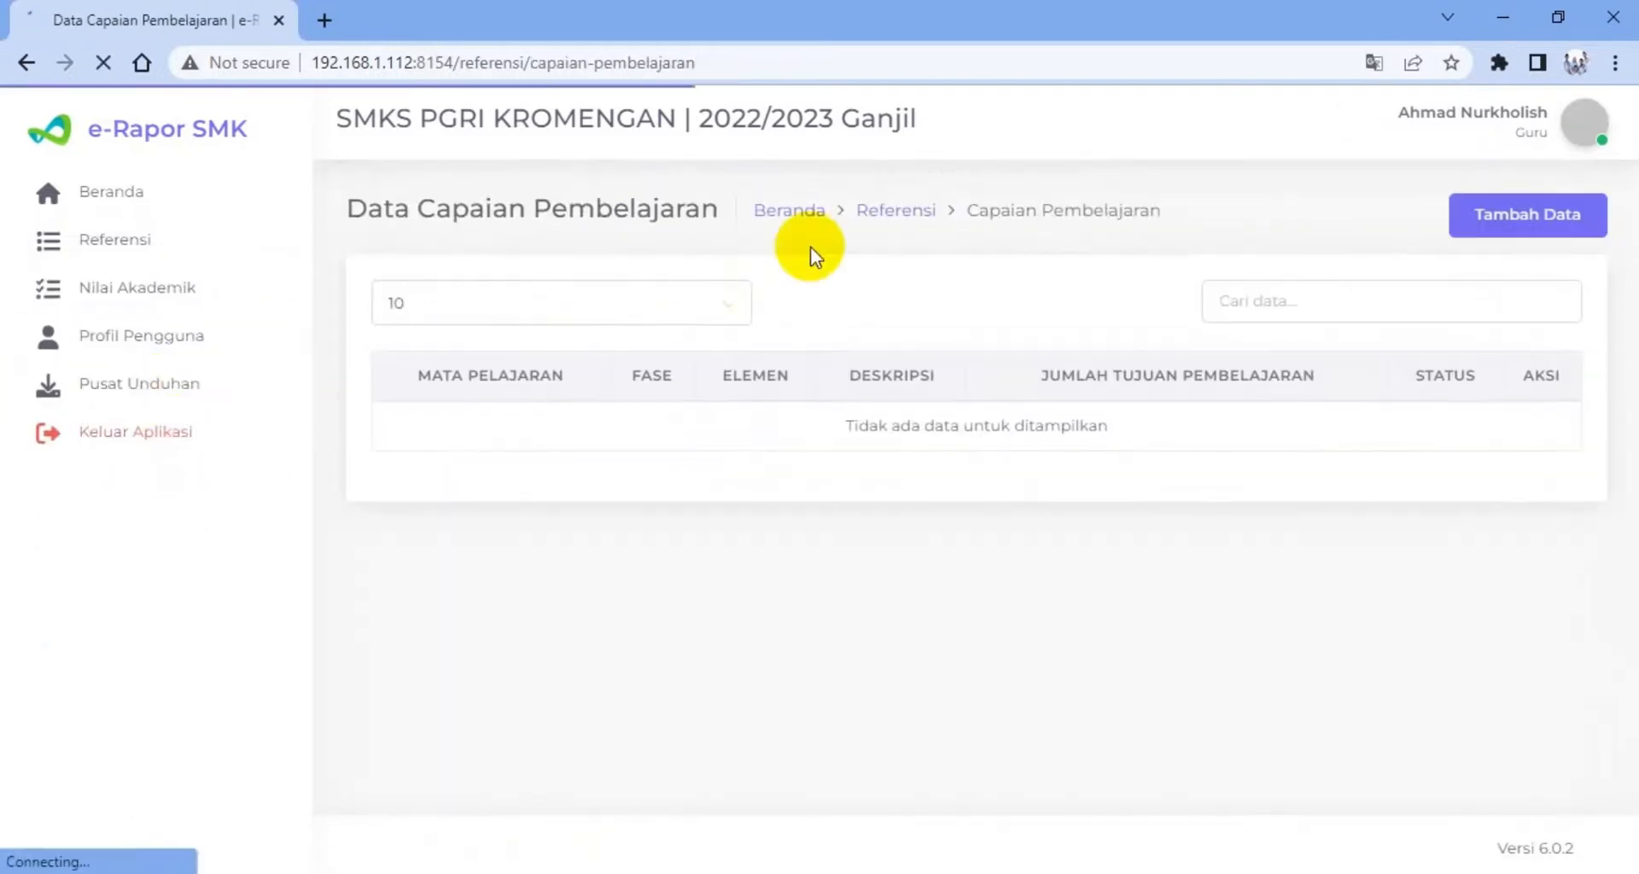
left_click(1508, 225)
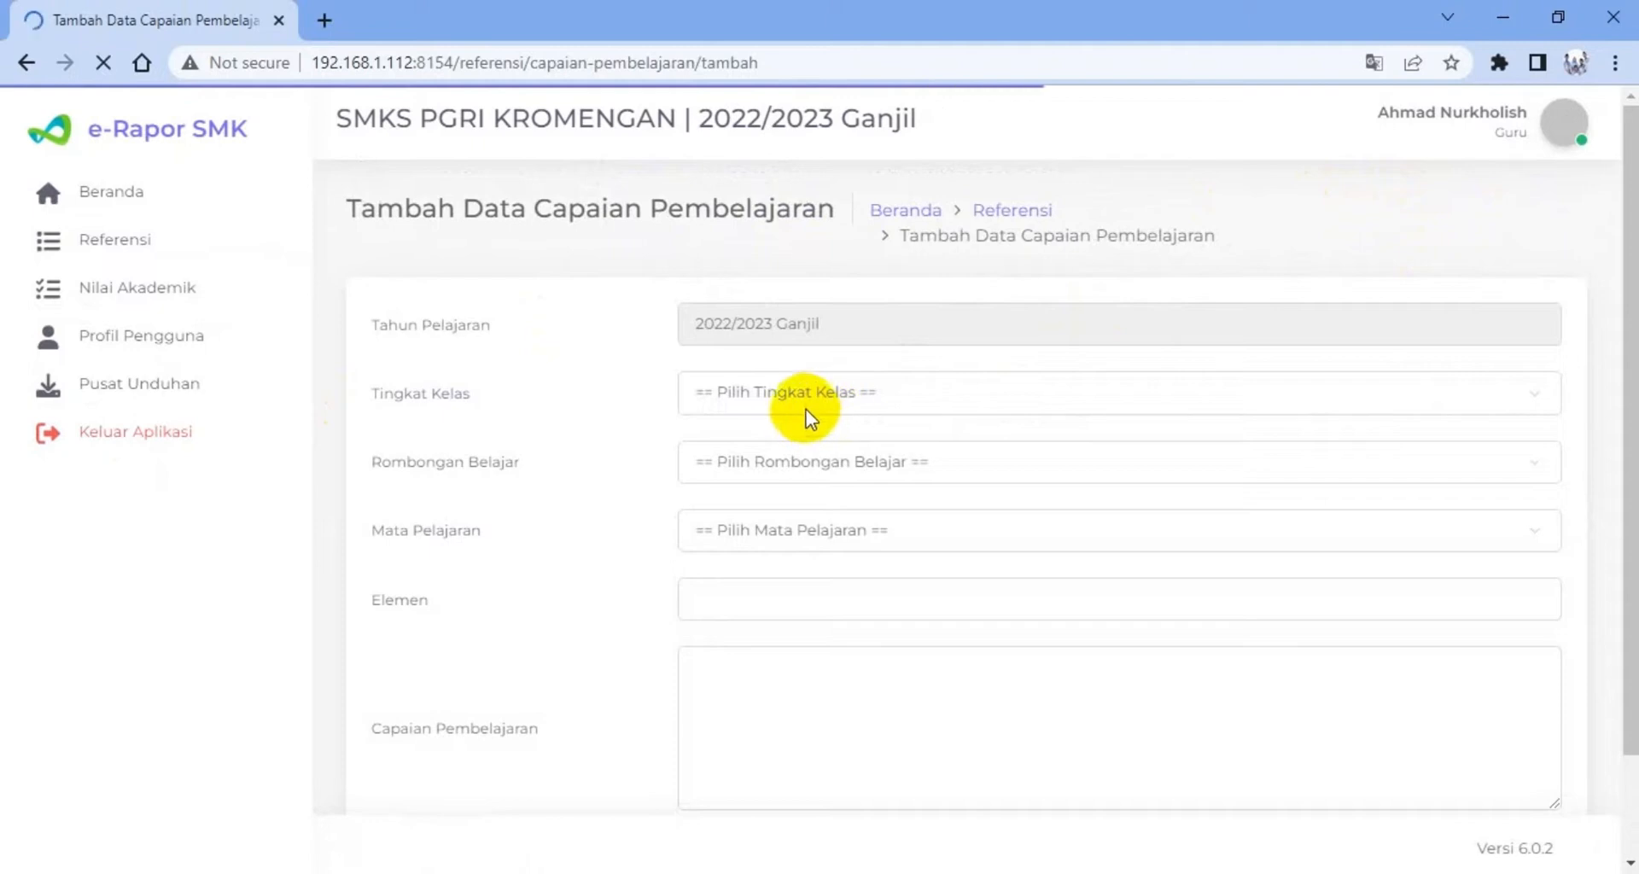
left_click(800, 394)
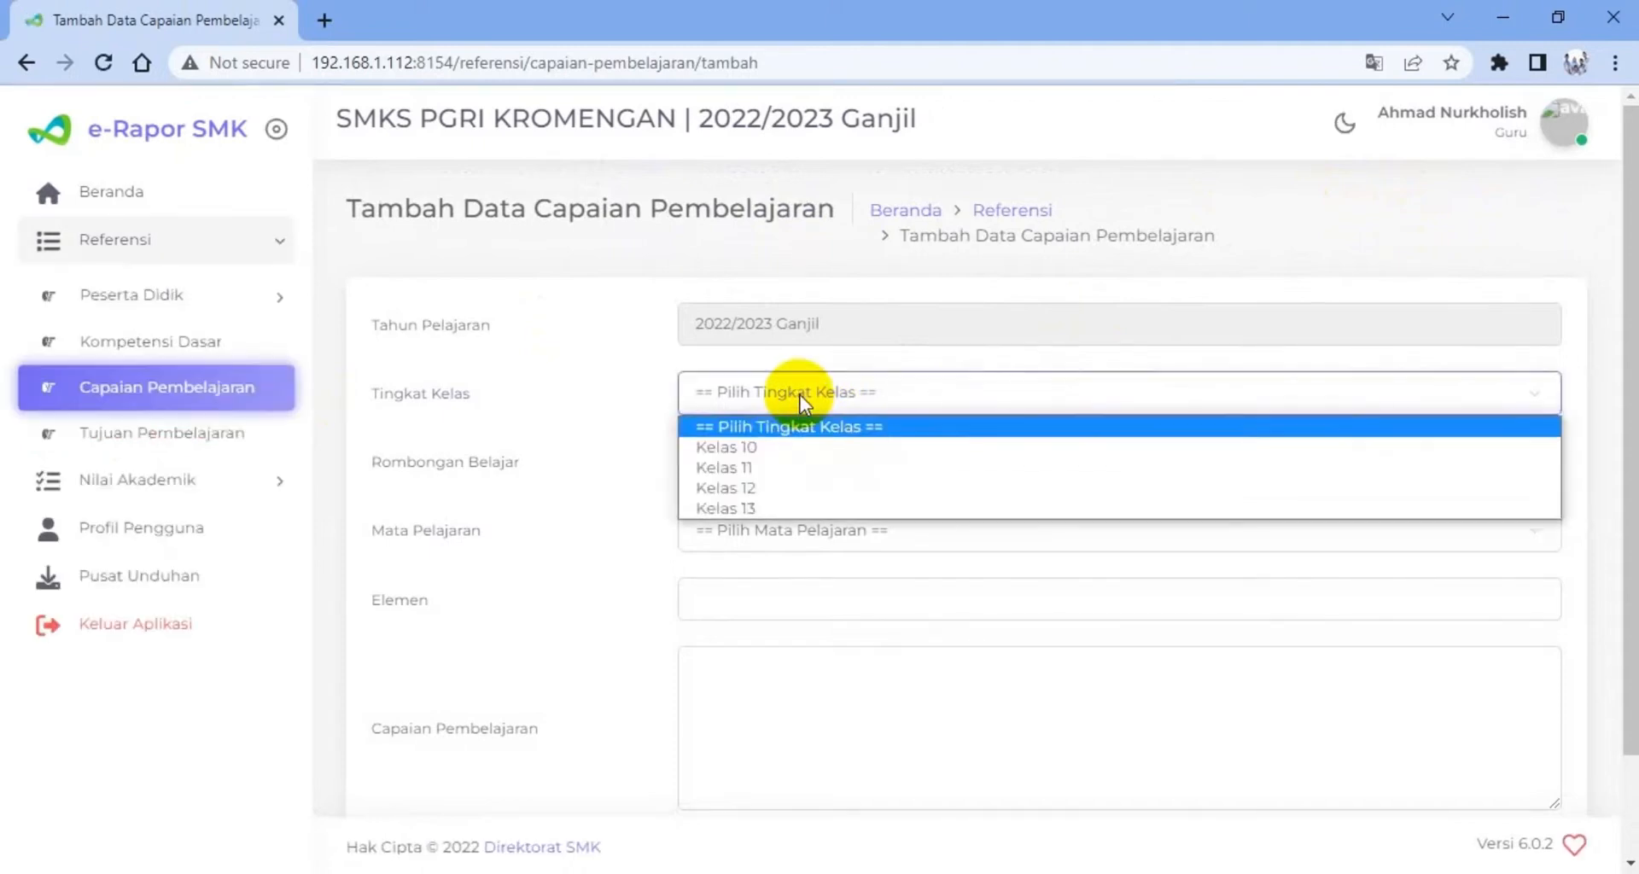
left_click(768, 447)
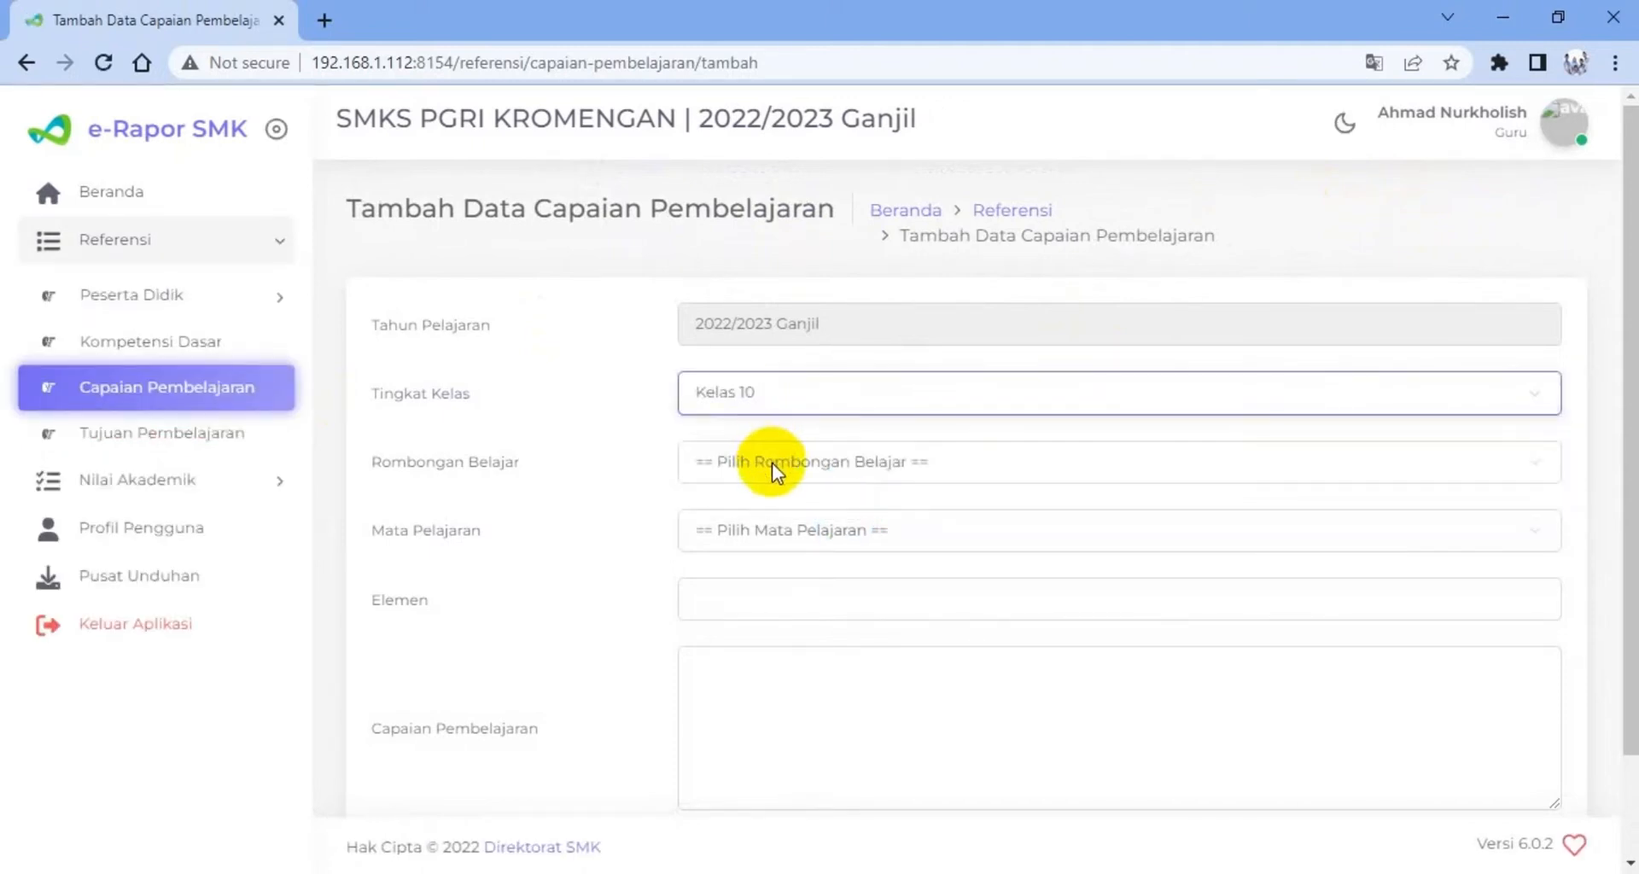
left_click(772, 463)
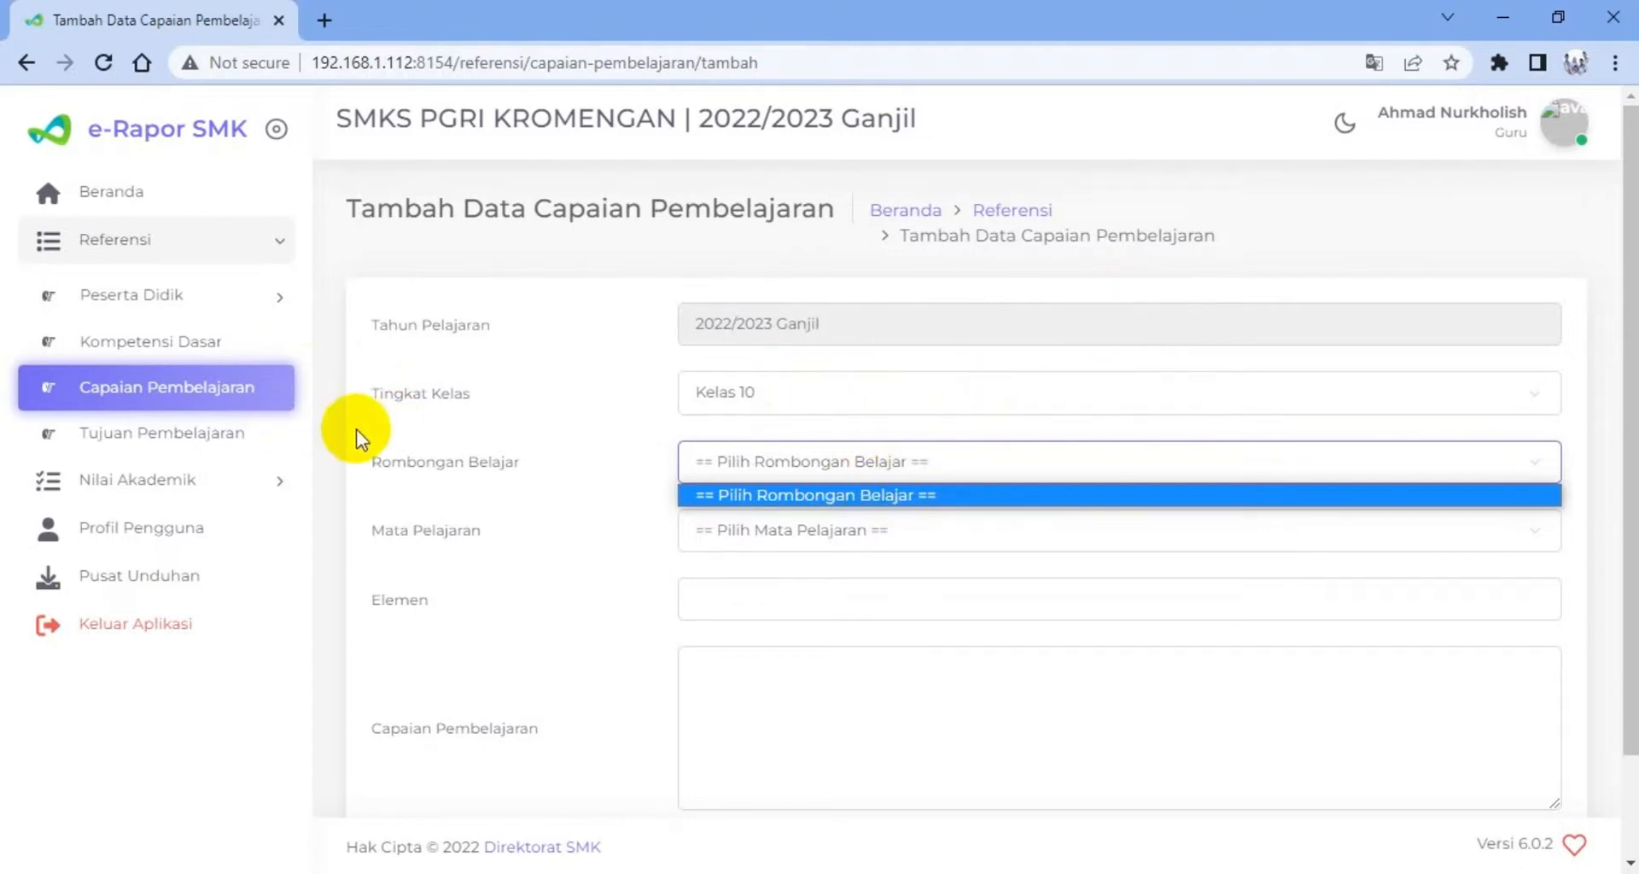
Open the Tujuan Pembelajaran list, and view the Permendikbudristek No. 21 Tahun 2022 and V.7 PPA K13 PDFs in Adobe Acrobat Reader
left_click(187, 438)
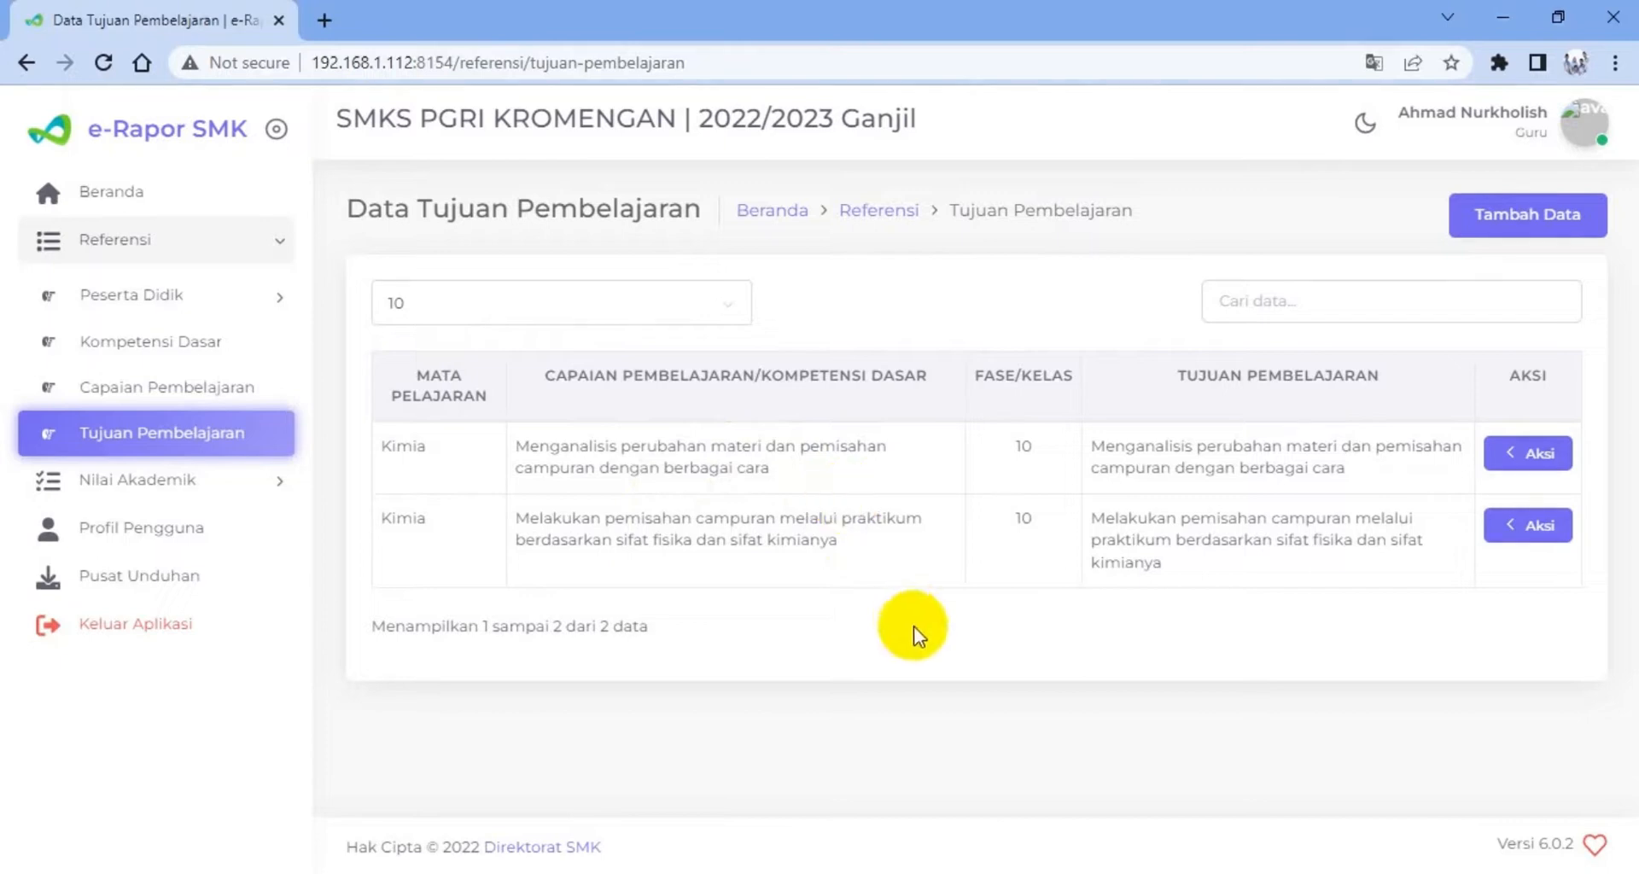
mouse_move(1266, 871)
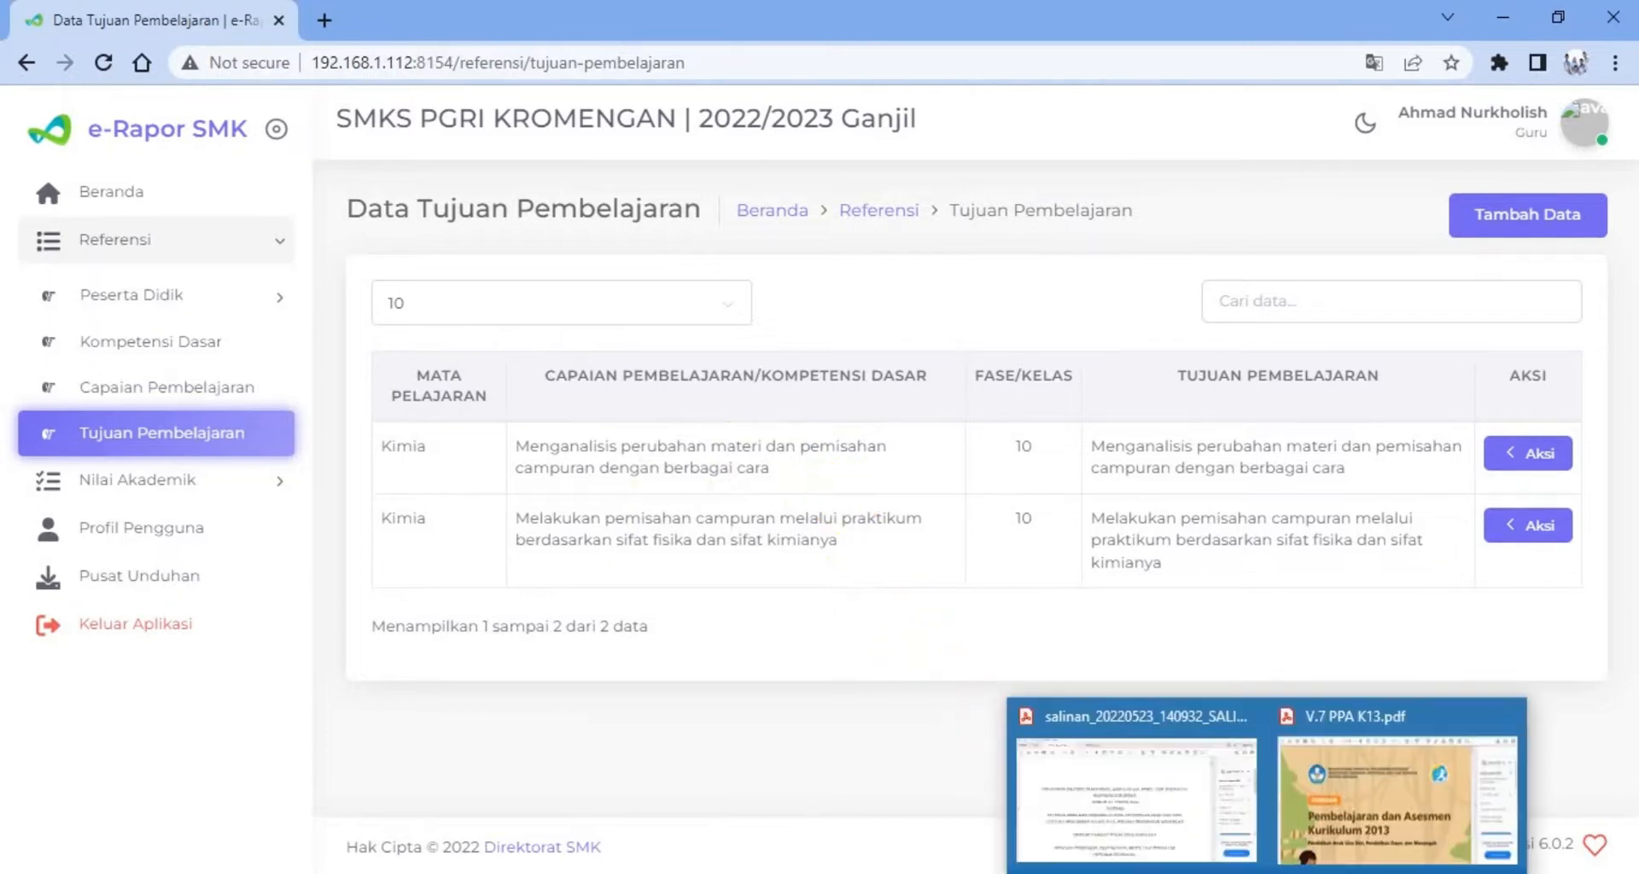
left_click(1187, 828)
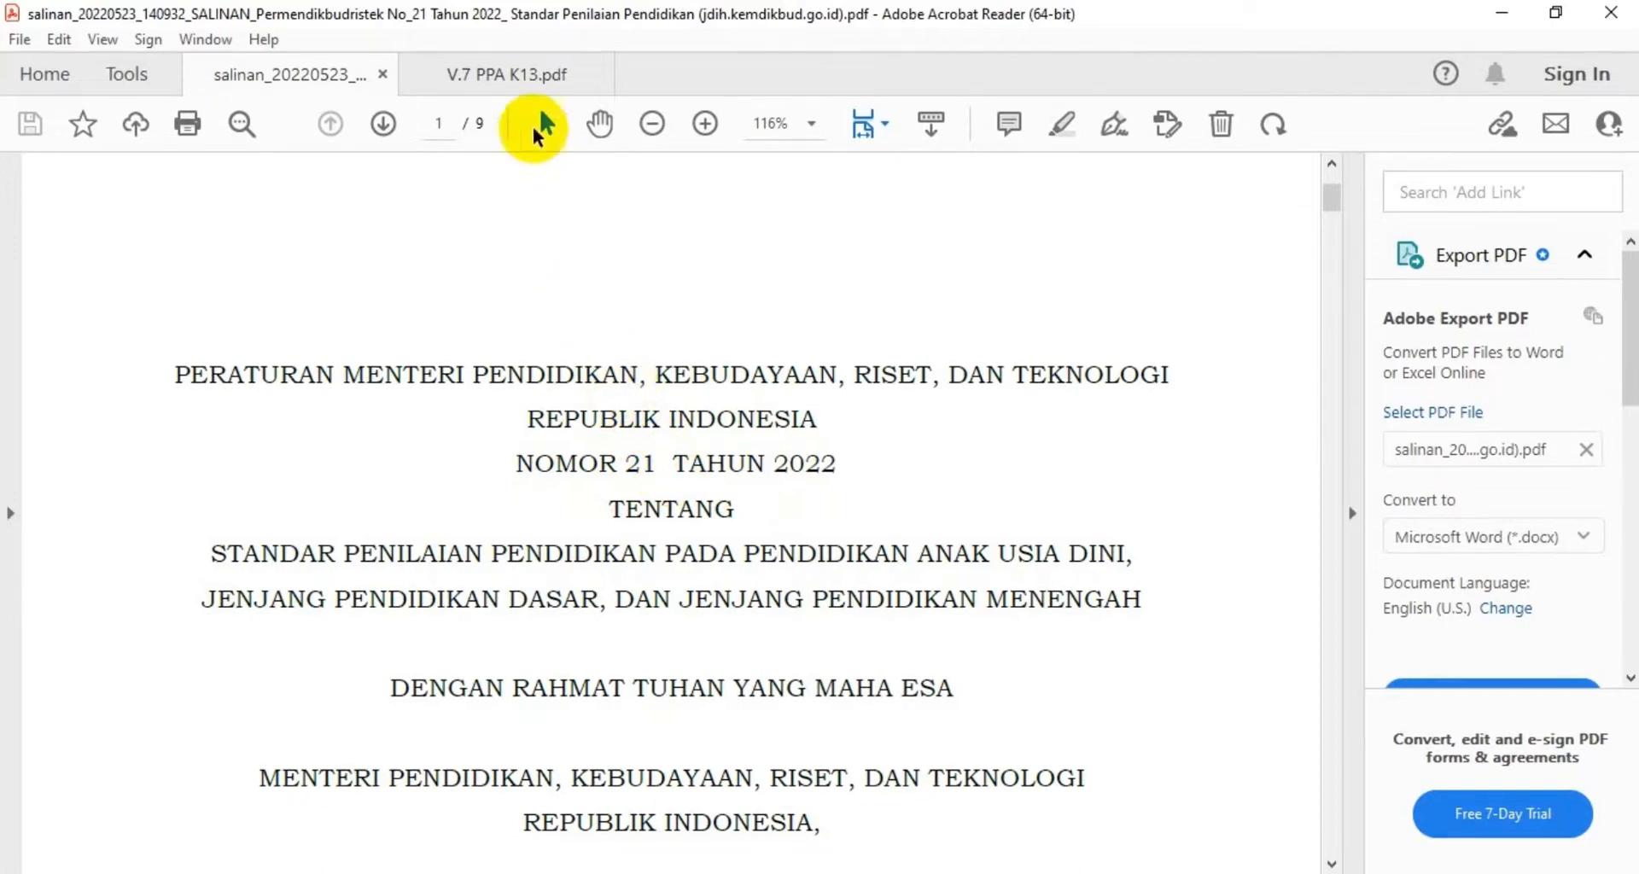
left_click(506, 82)
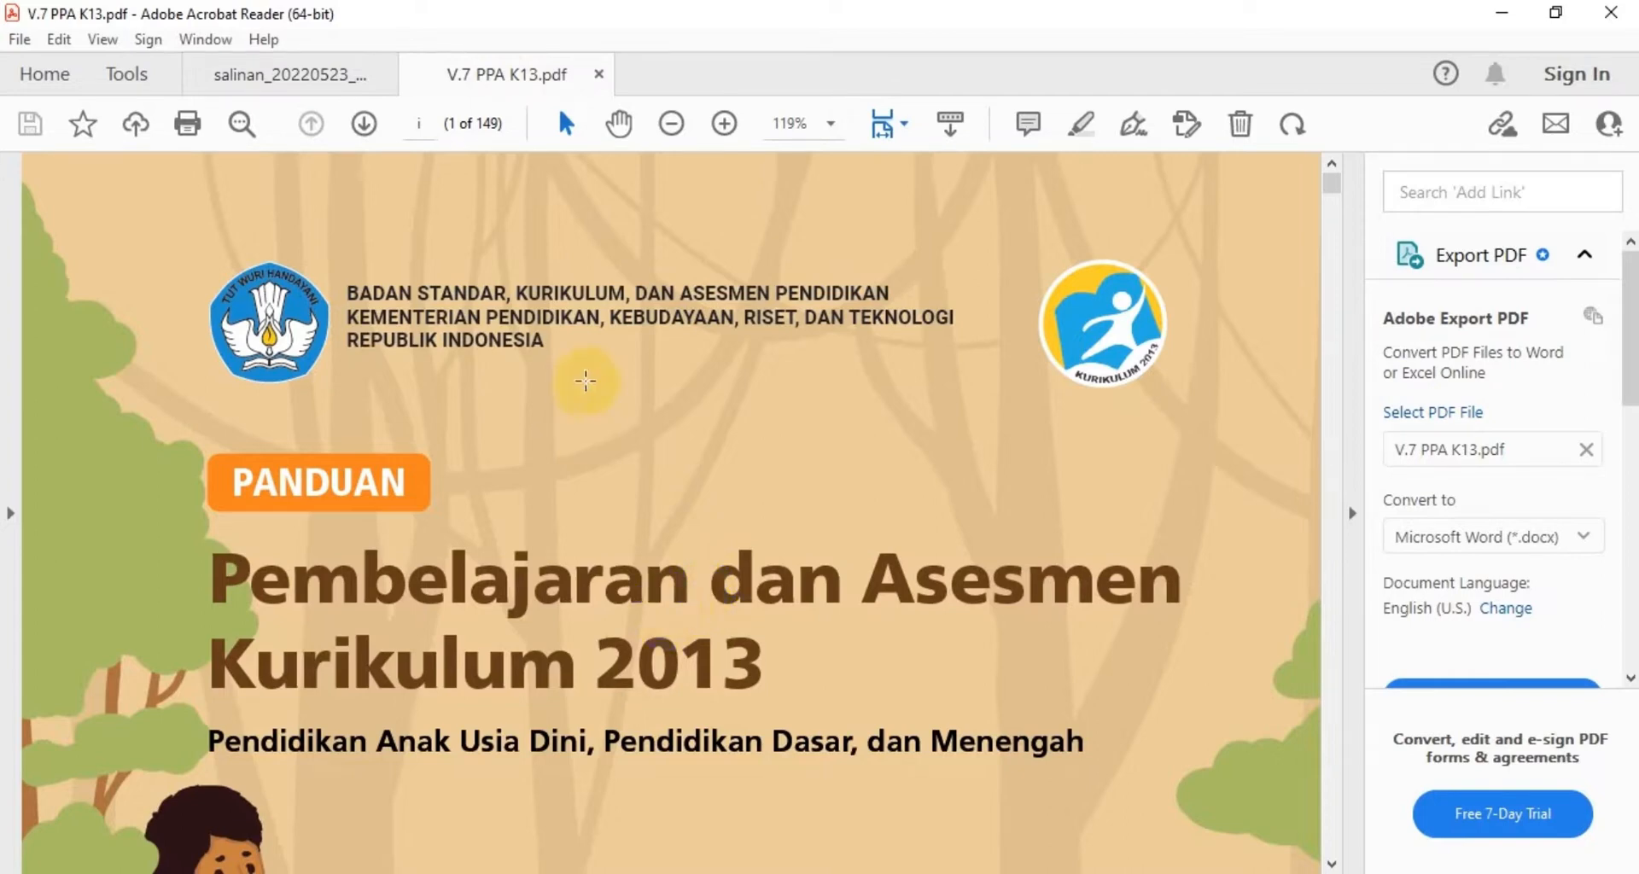
key("alt+Tab")
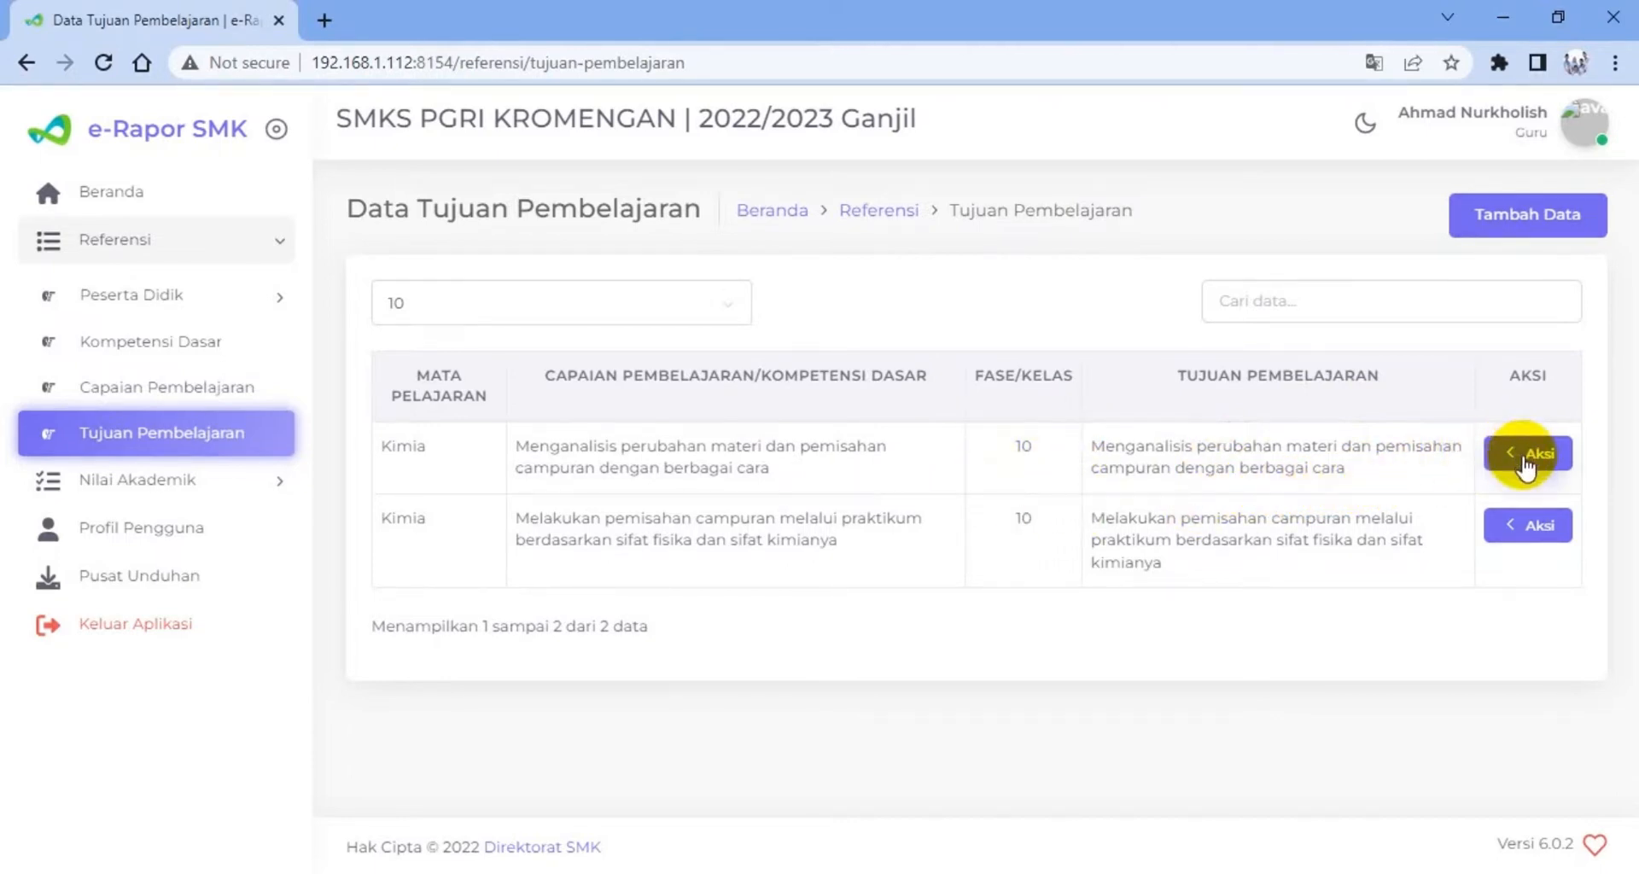
Start a new Tujuan Pembelajaran entry for Kelas 10, Reguler, class group 10-TKJ, subject Kimia and competency Pengetahuan
left_click(1526, 465)
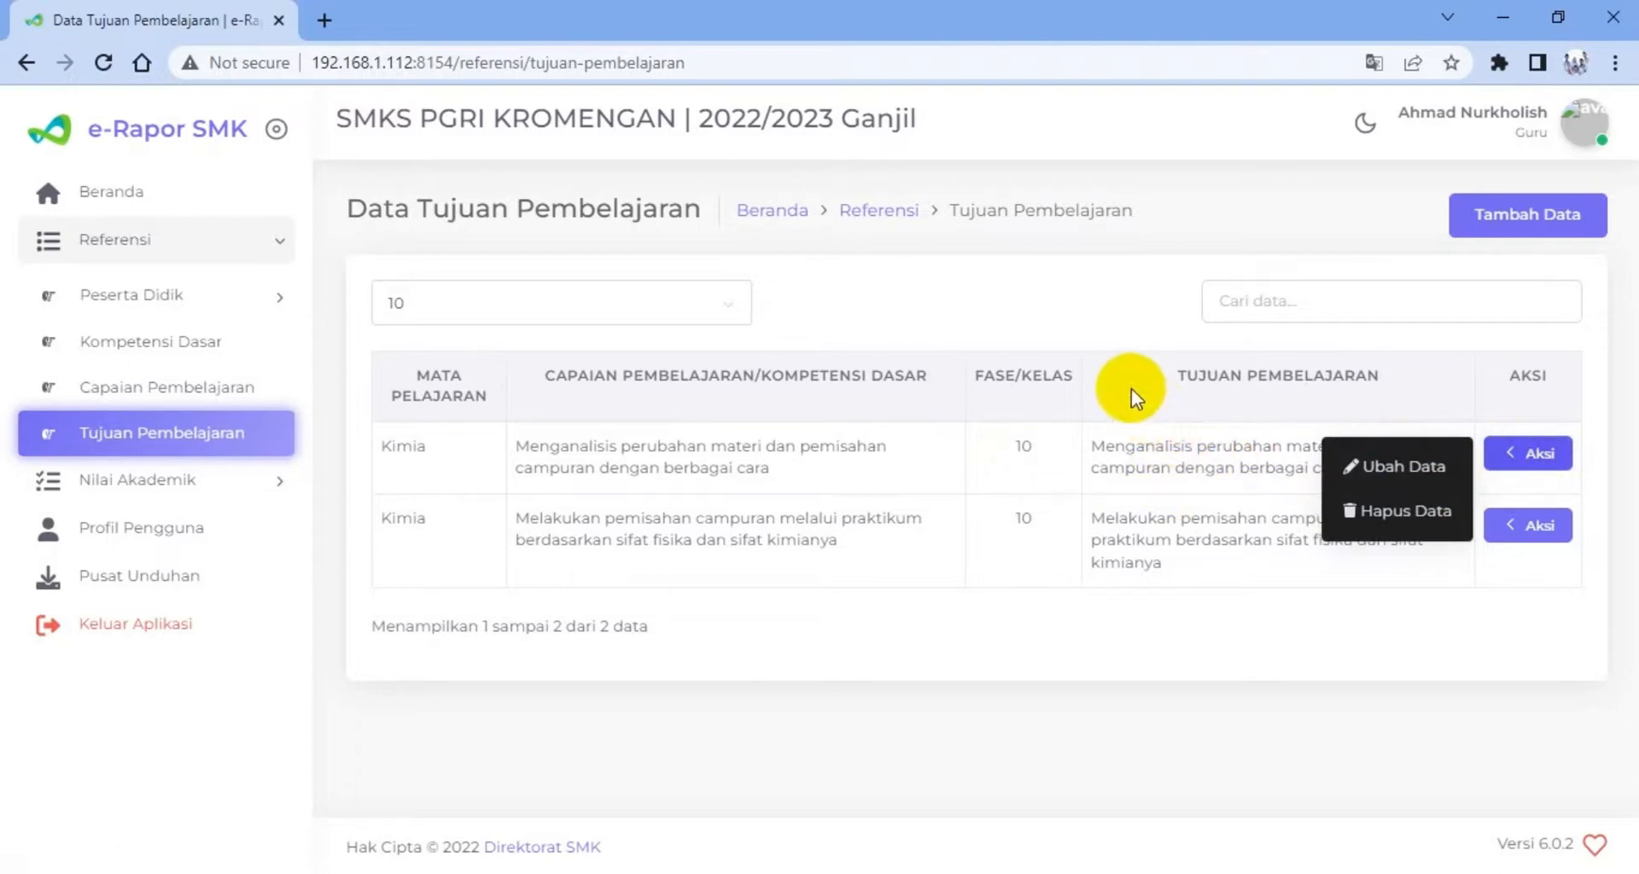
left_click(1507, 229)
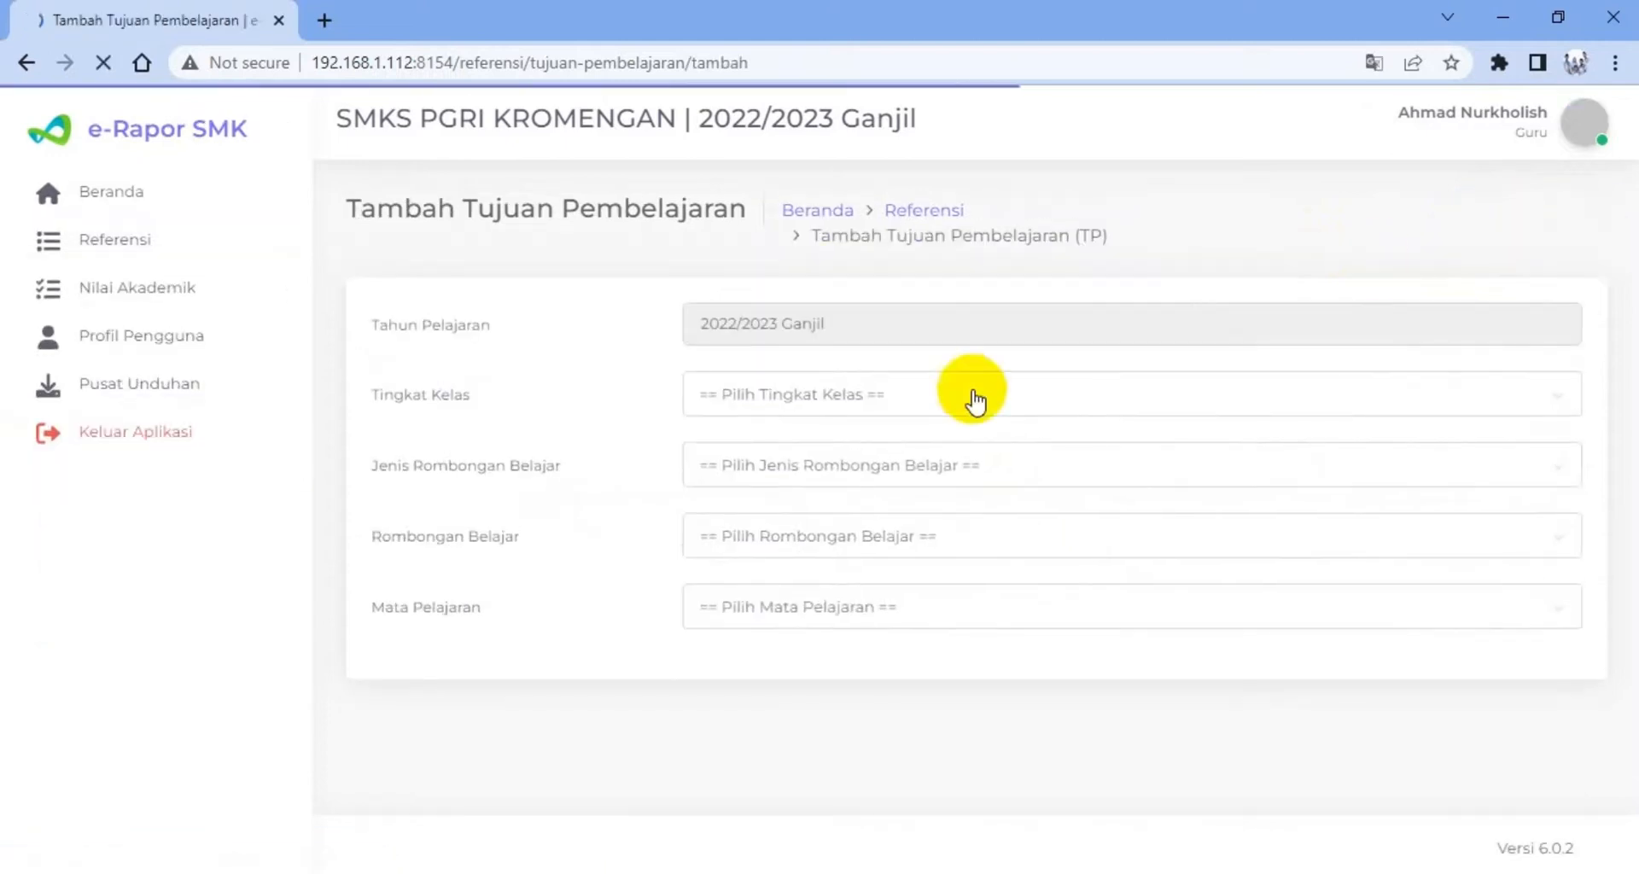
left_click(856, 407)
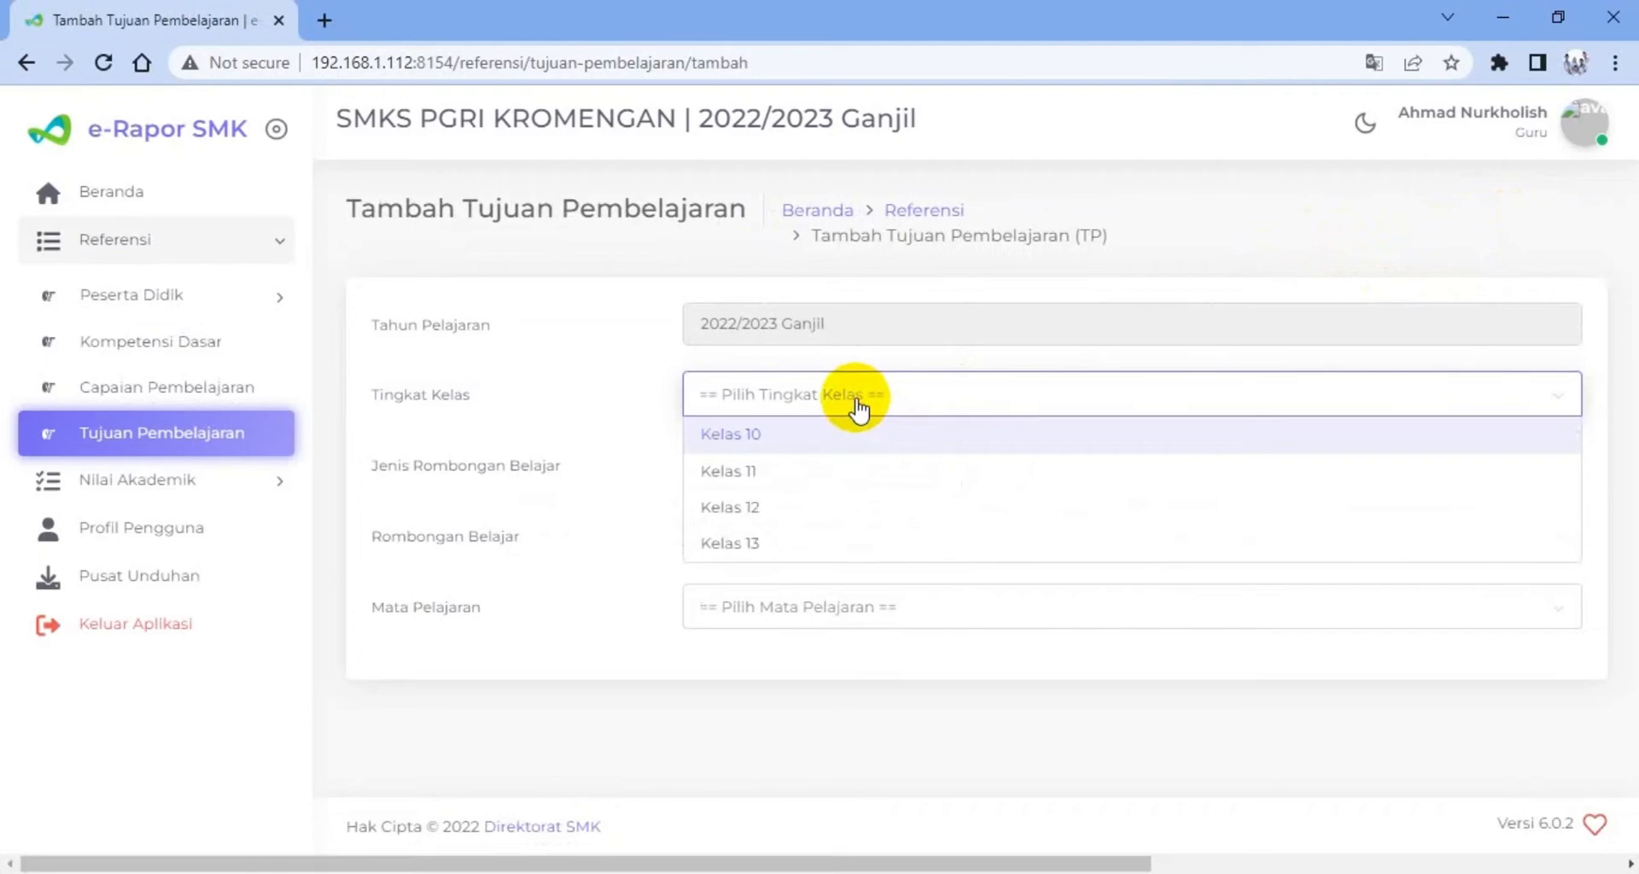
left_click(801, 435)
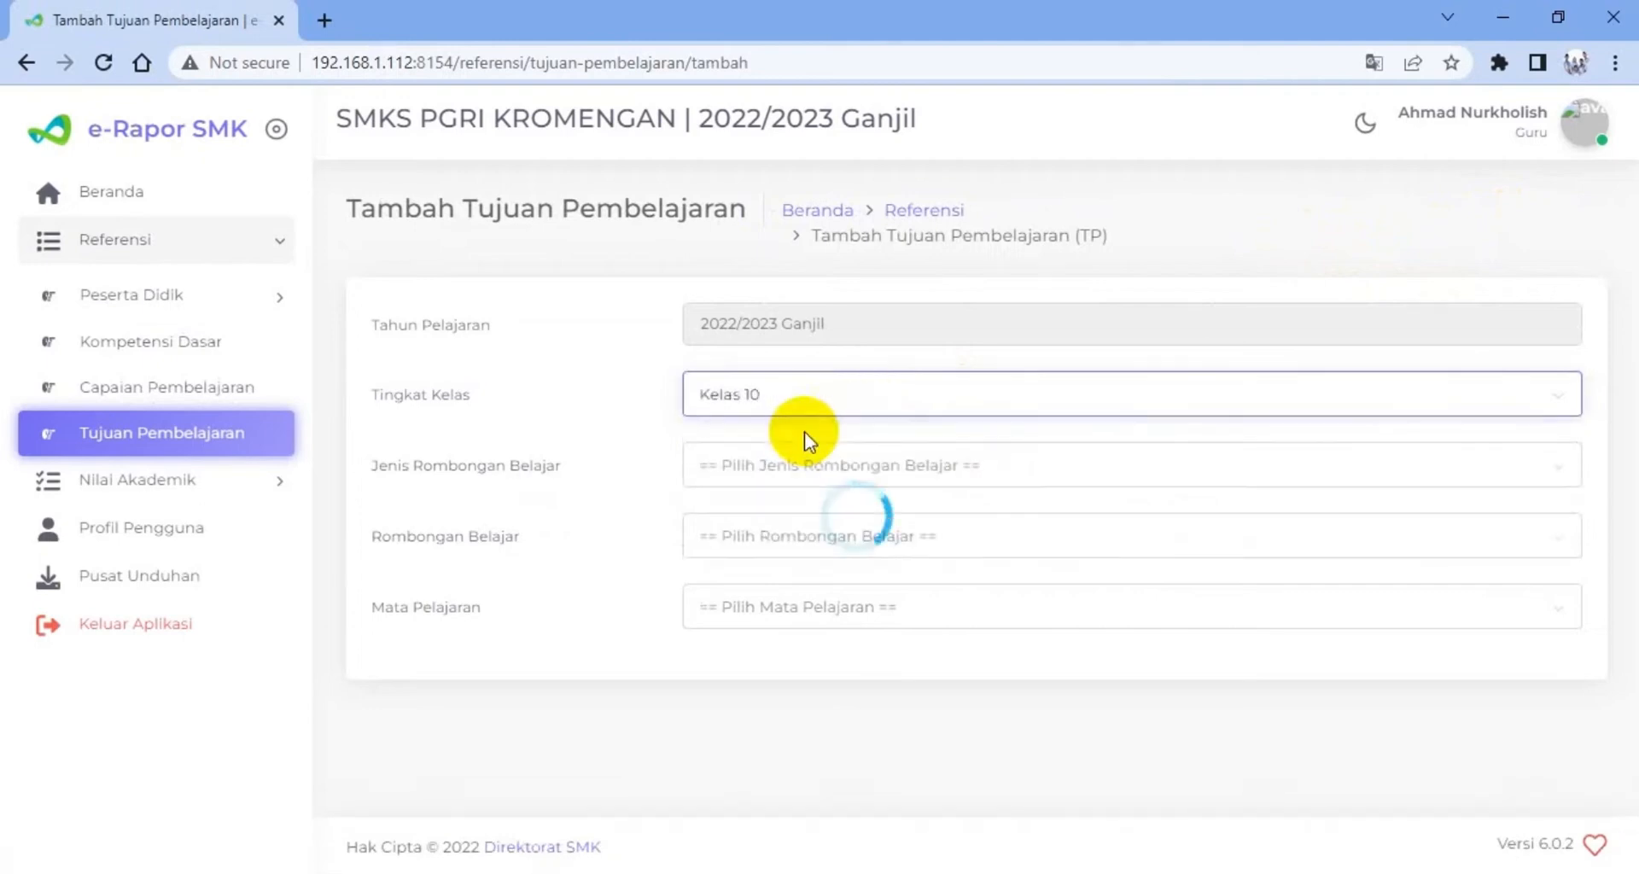
left_click(829, 479)
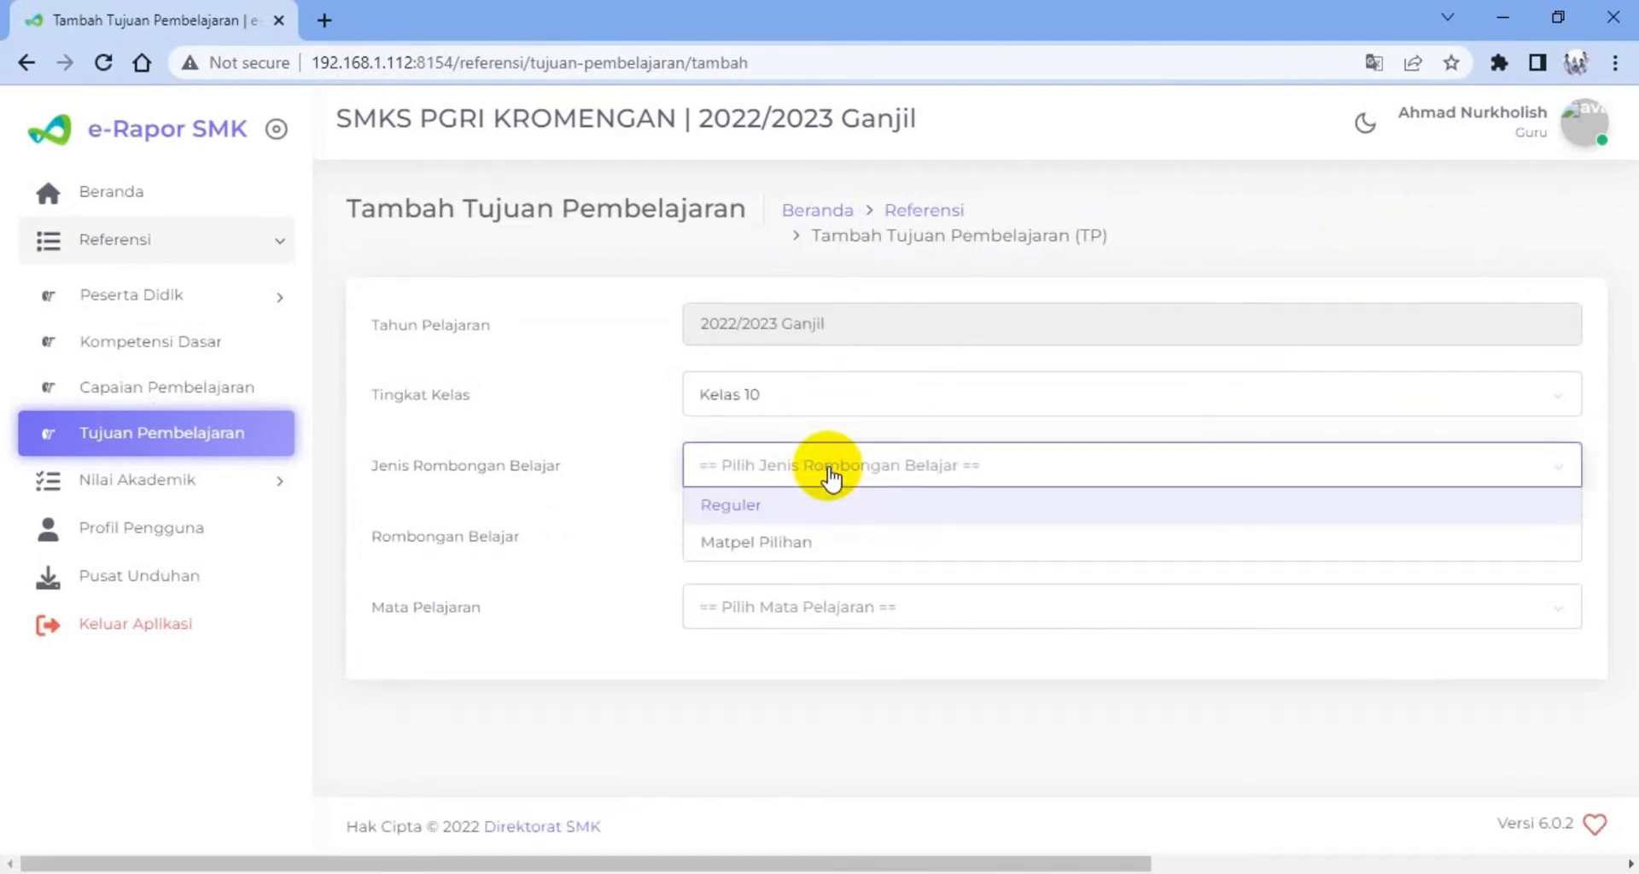
left_click(783, 508)
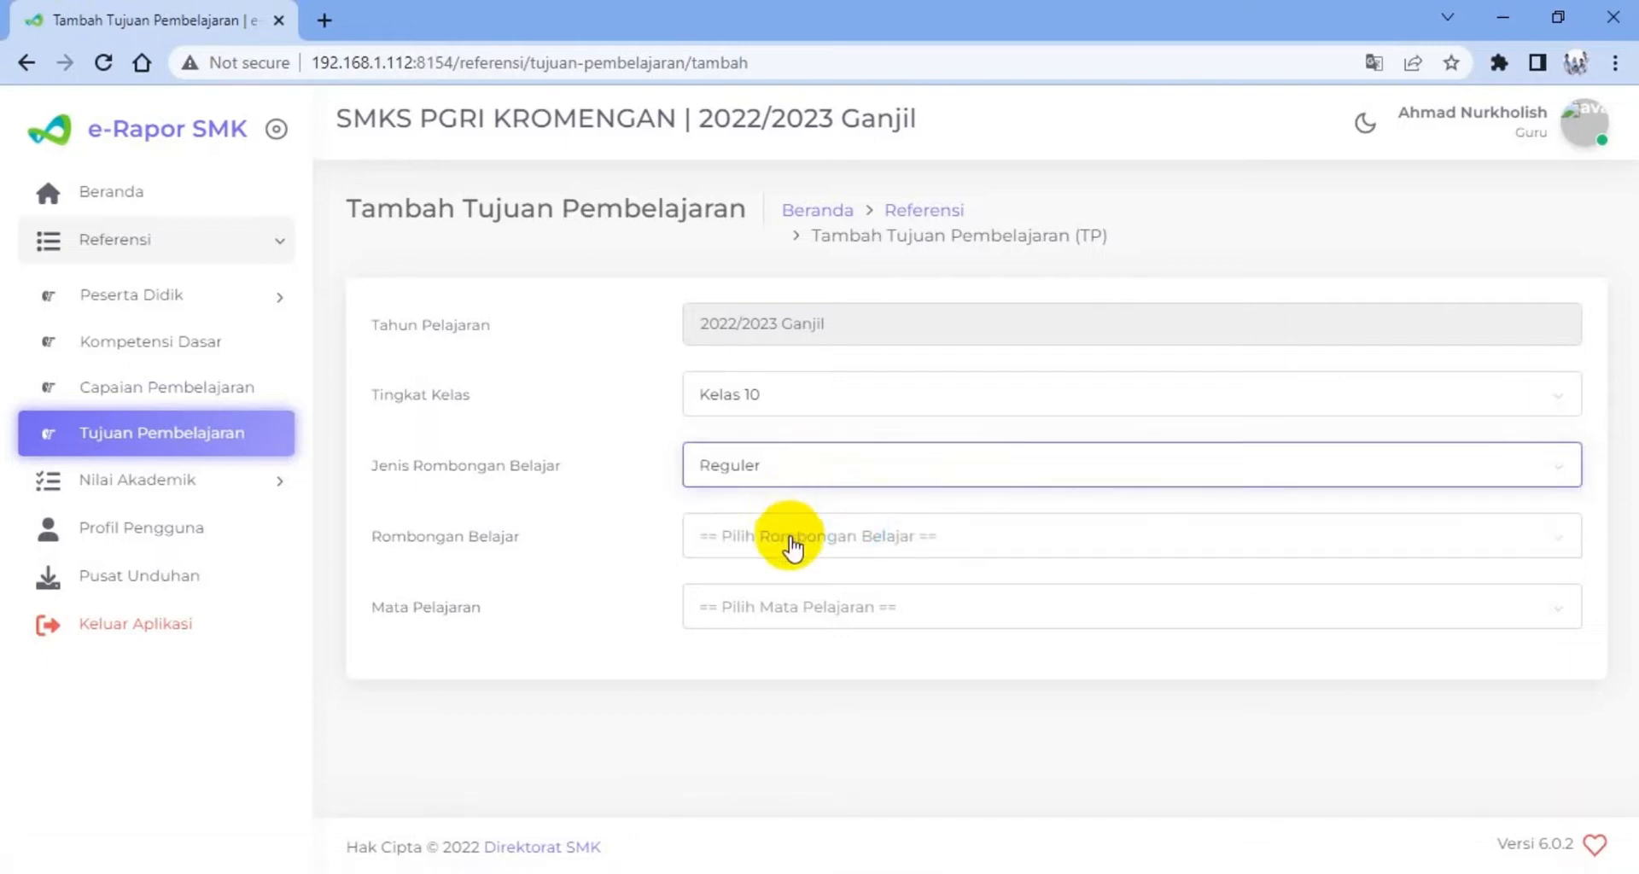
left_click(790, 537)
left_click(731, 637)
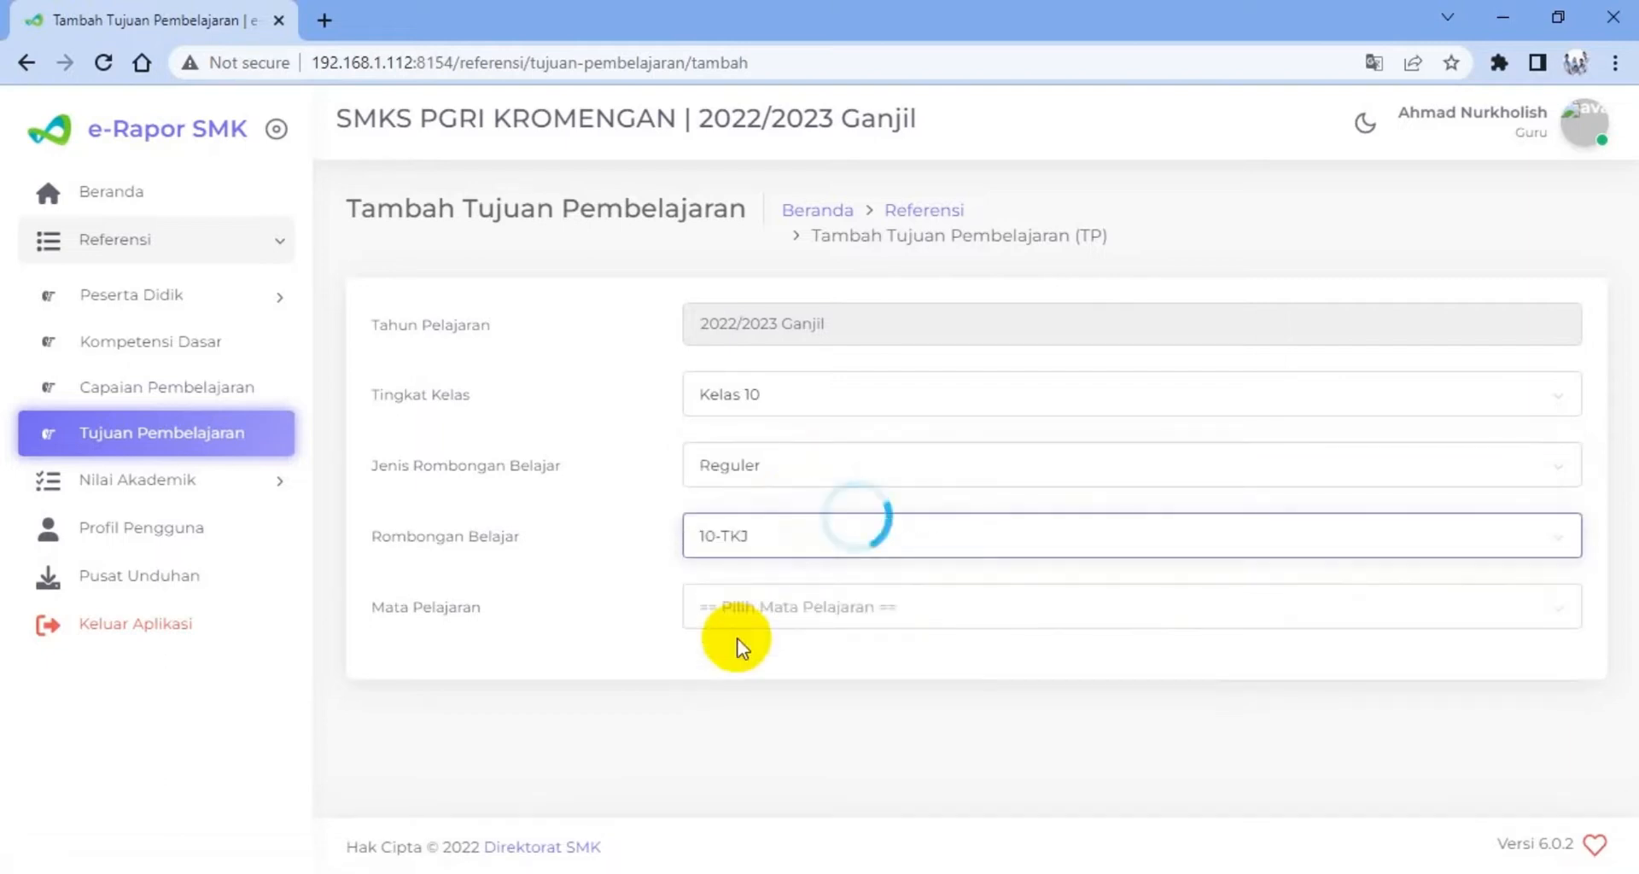
left_click(771, 617)
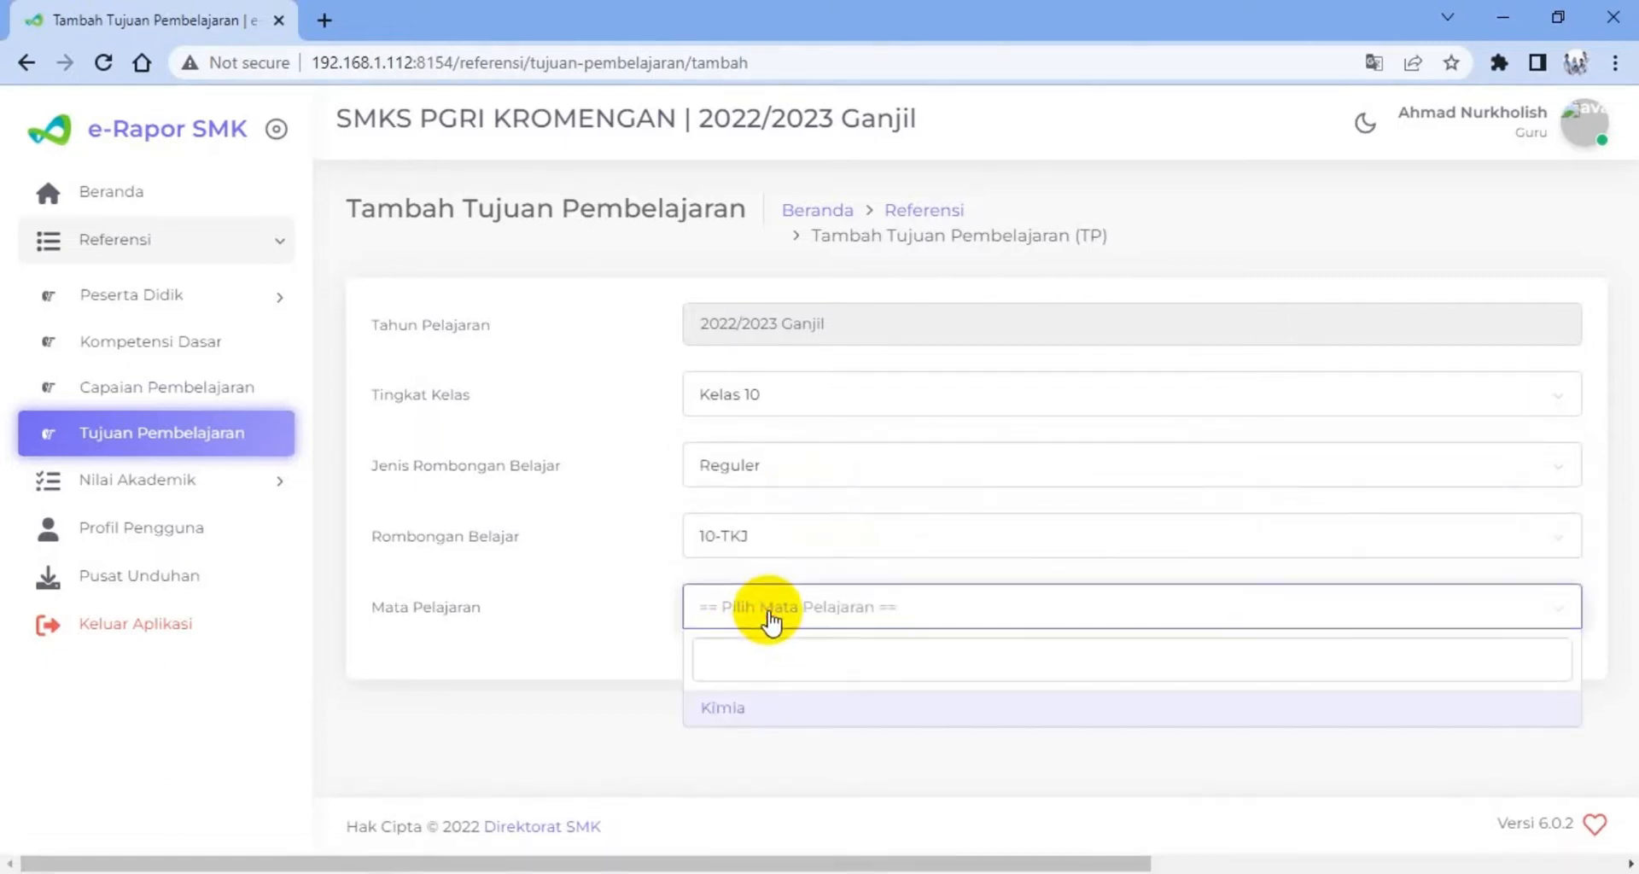
left_click(721, 715)
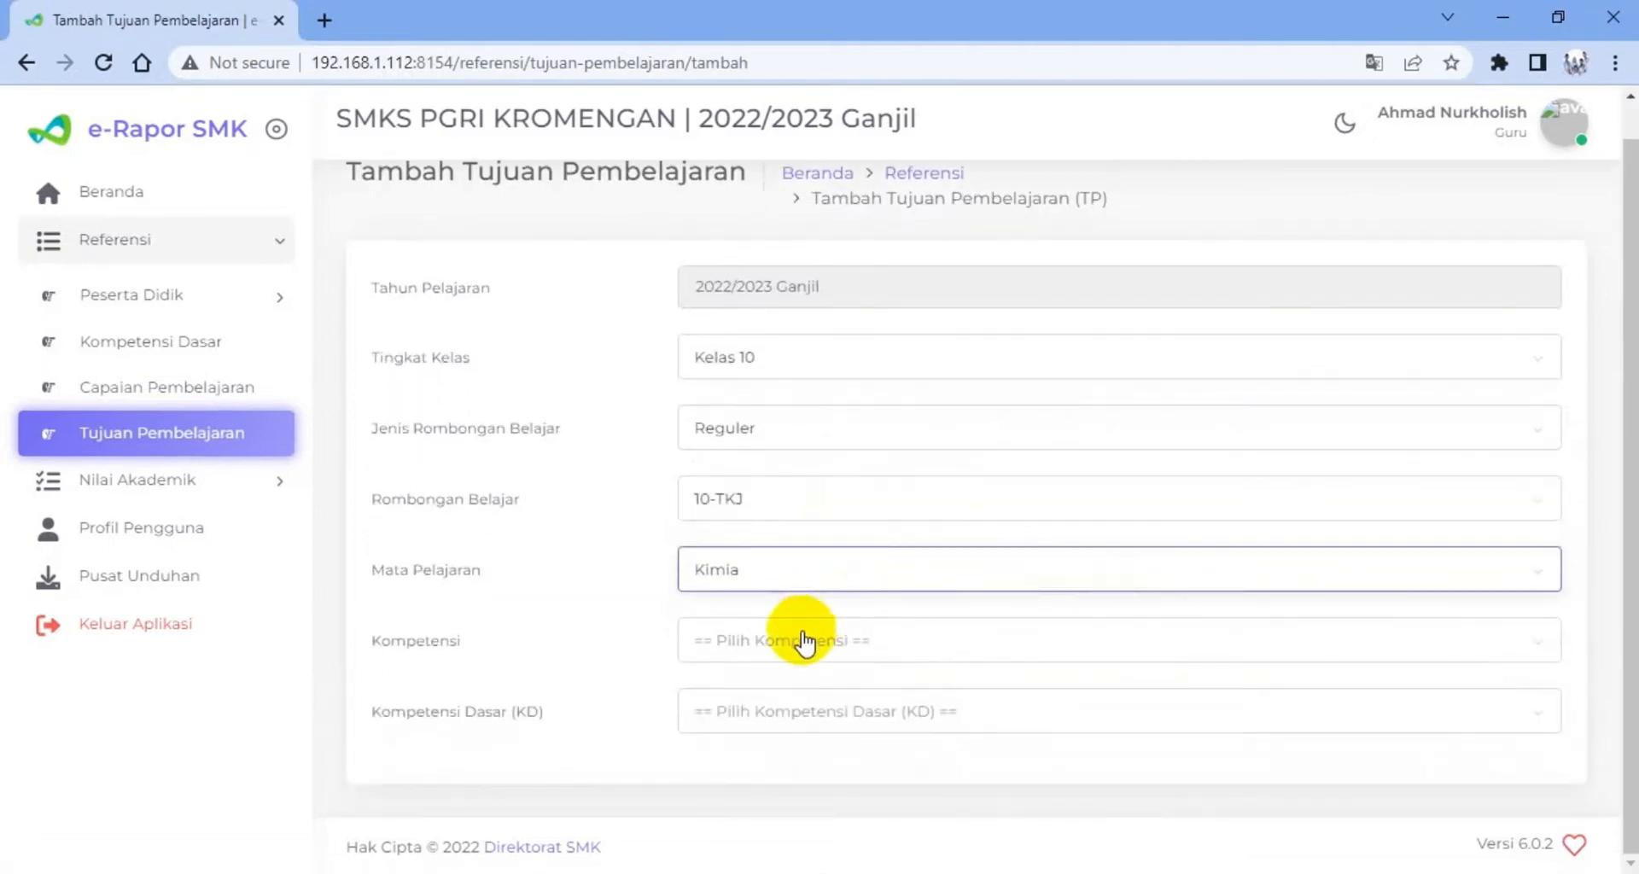
left_click(802, 647)
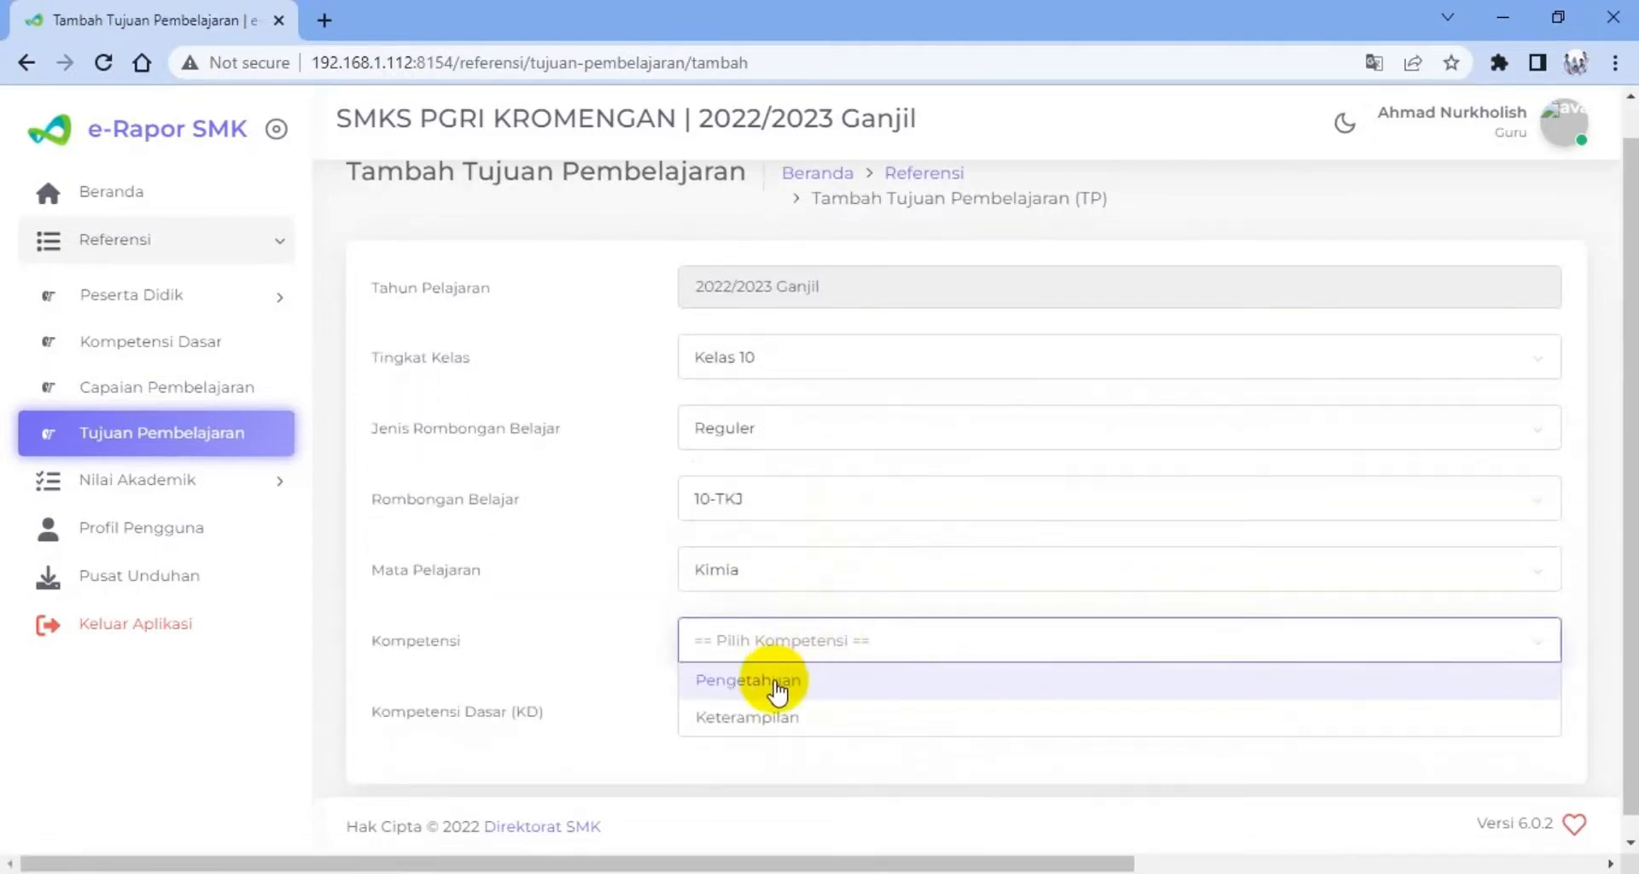
left_click(775, 680)
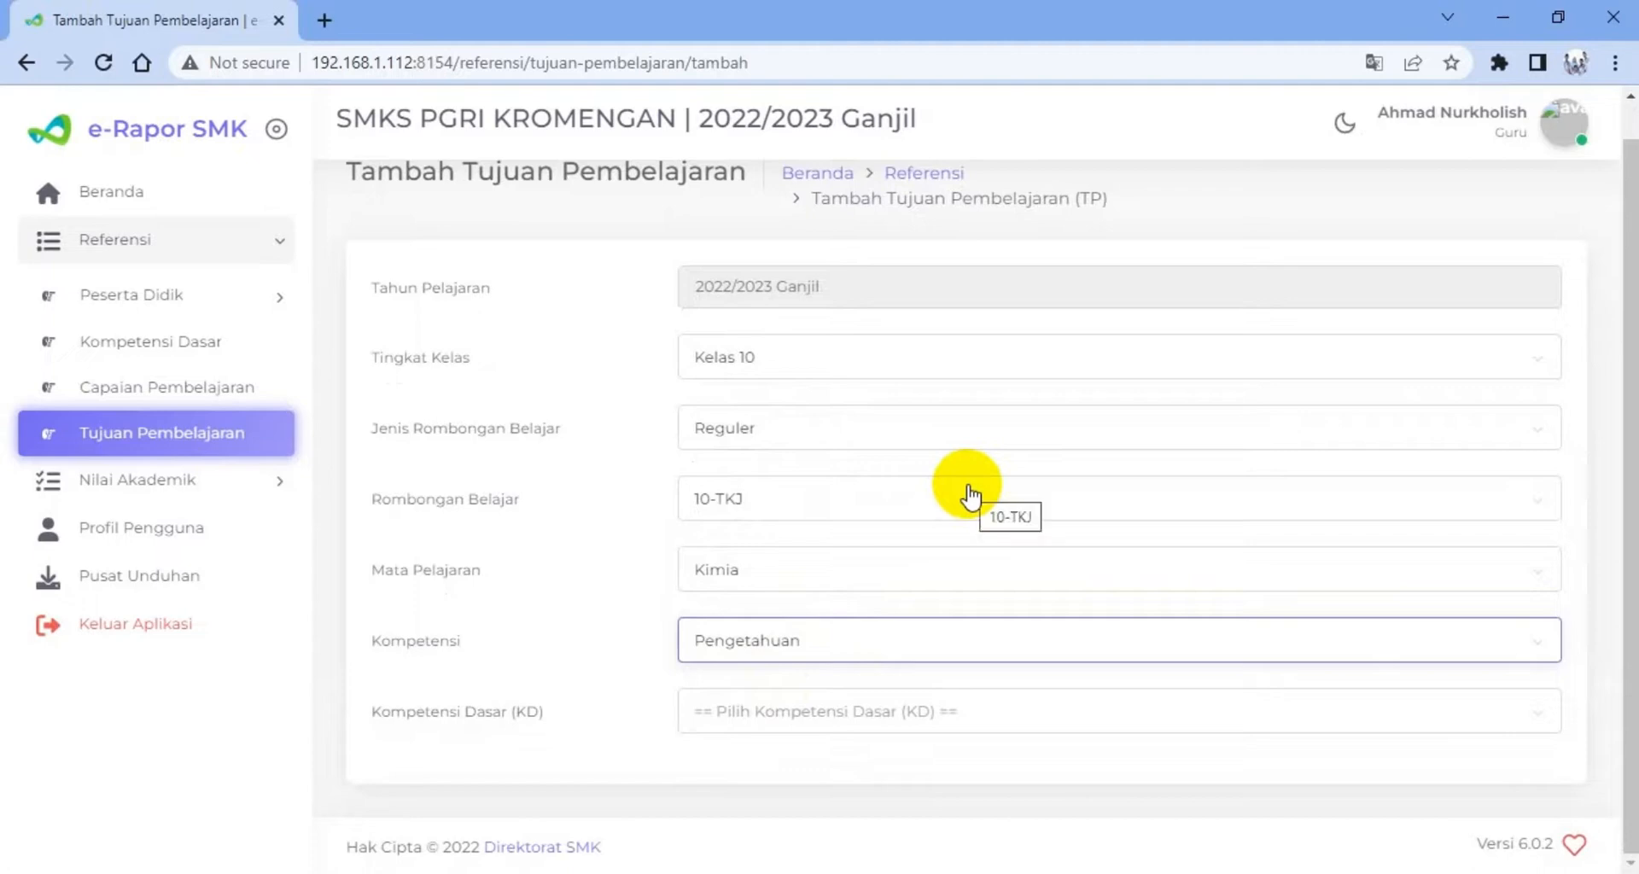
Look through the Kompetensi Dasar (KD) choices of the new learning objective for repeated competency codes
left_click(786, 720)
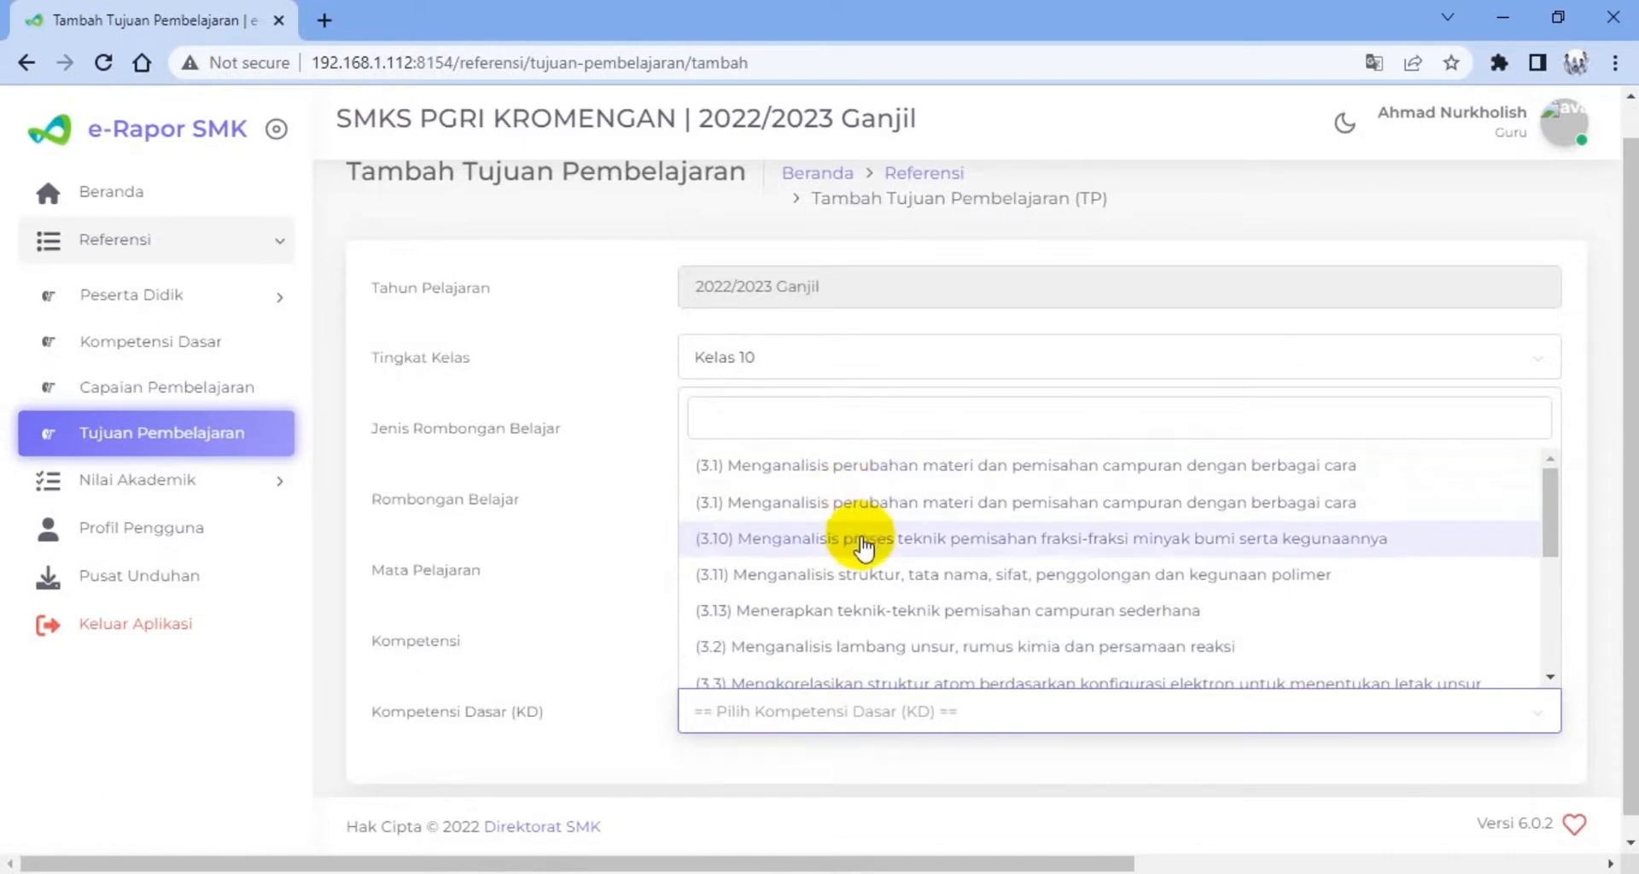
scroll(896, 577, "down", 3)
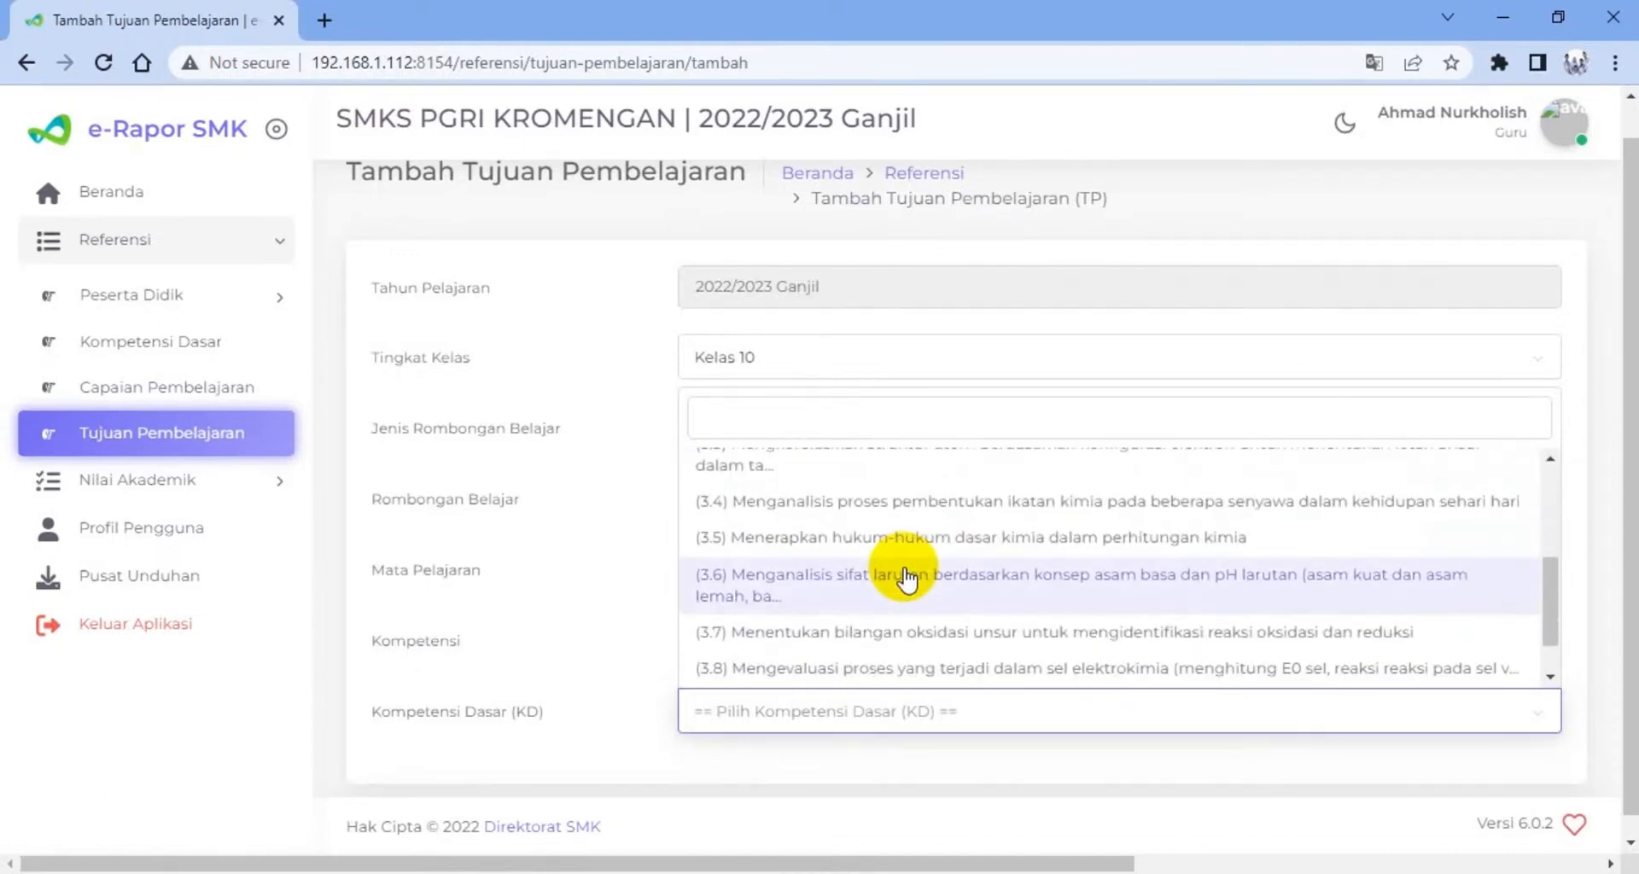
scroll(905, 579, "down", 1)
scroll(901, 578, "up", 2)
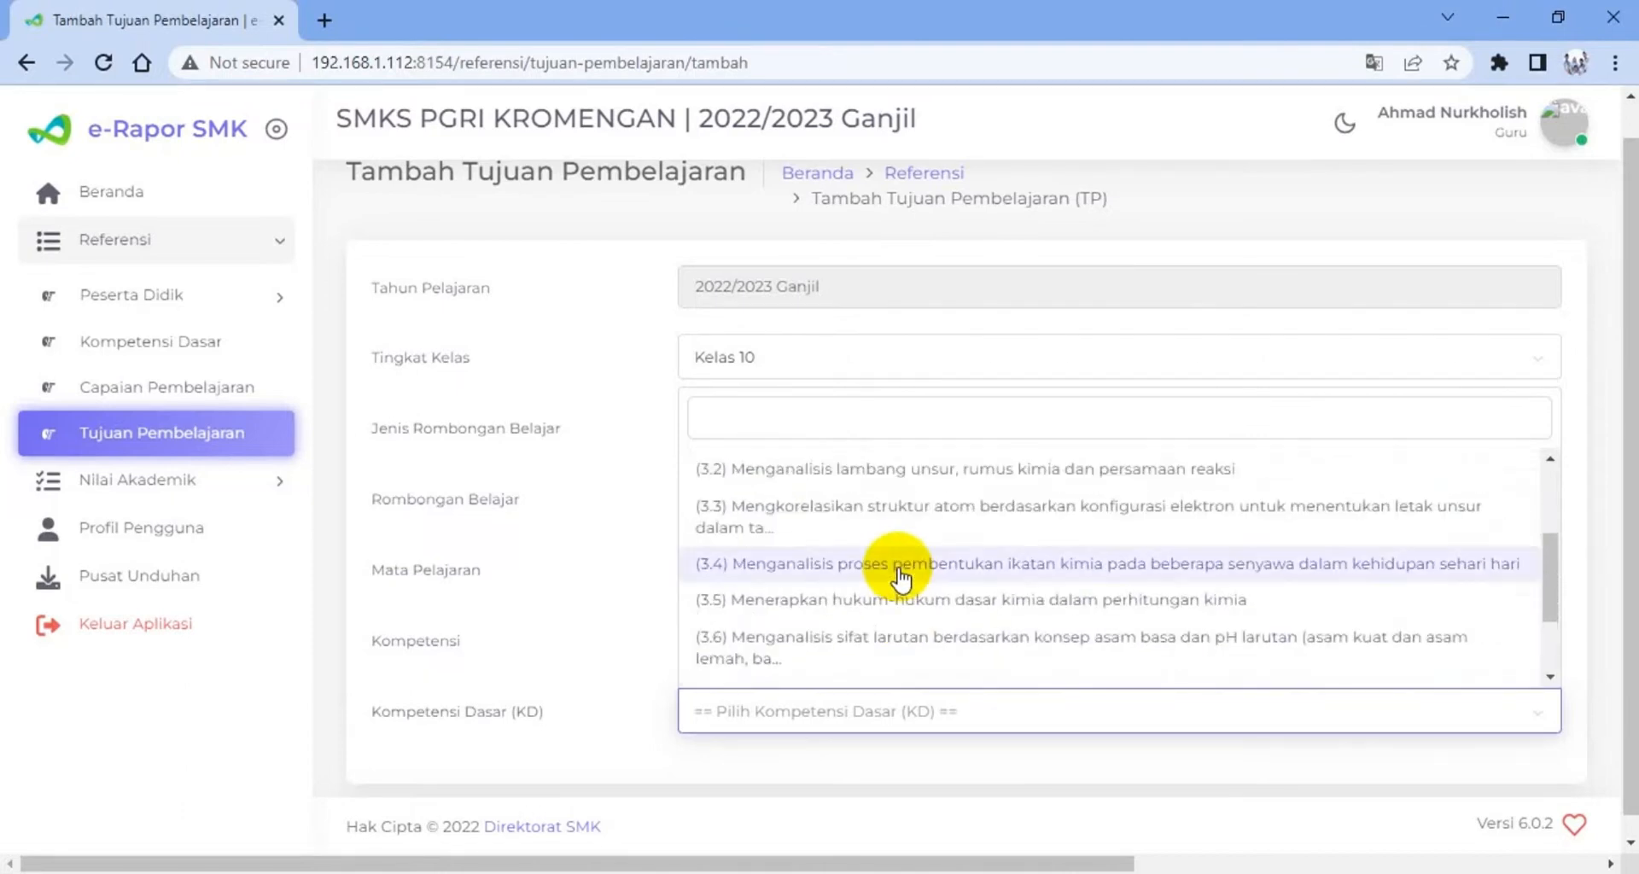
scroll(901, 578, "up", 3)
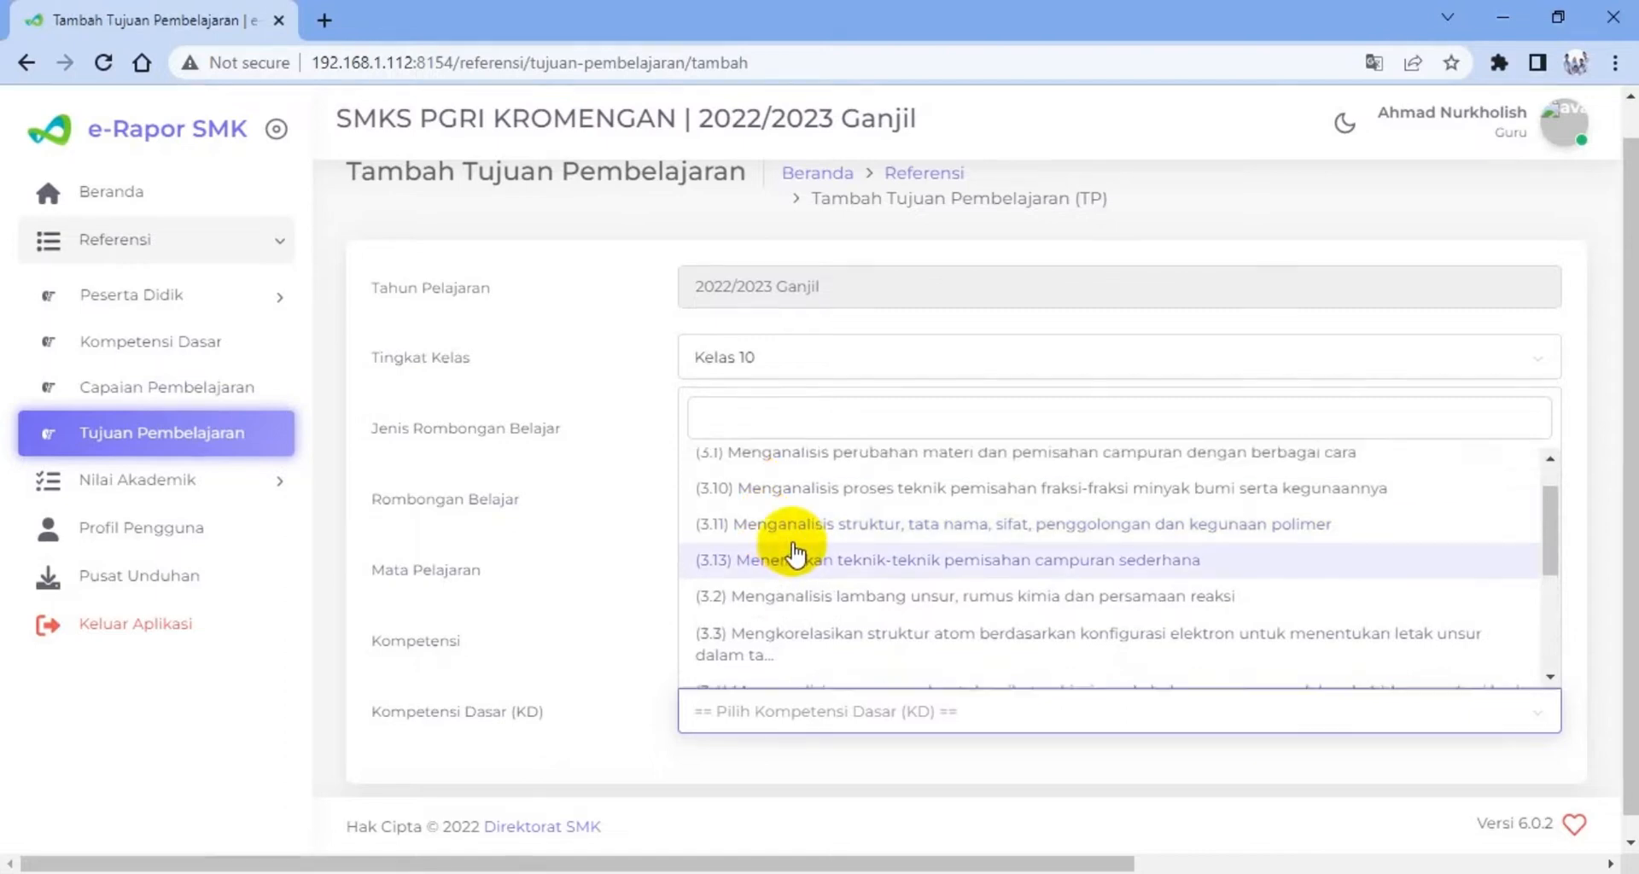
scroll(793, 553, "up", 1)
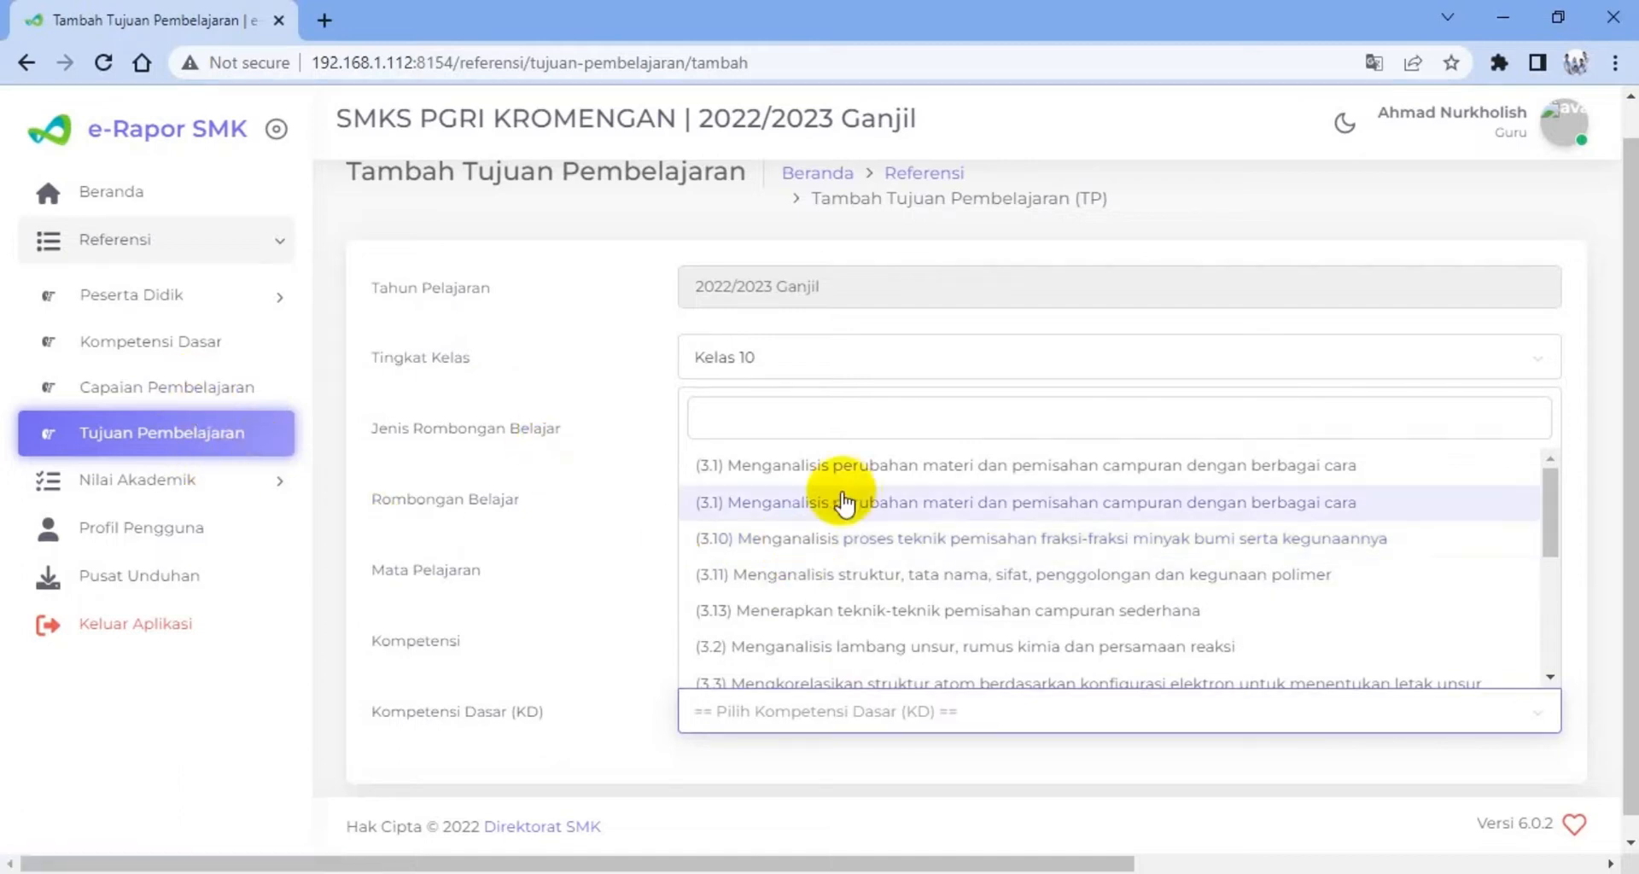
scroll(846, 580, "down", 5)
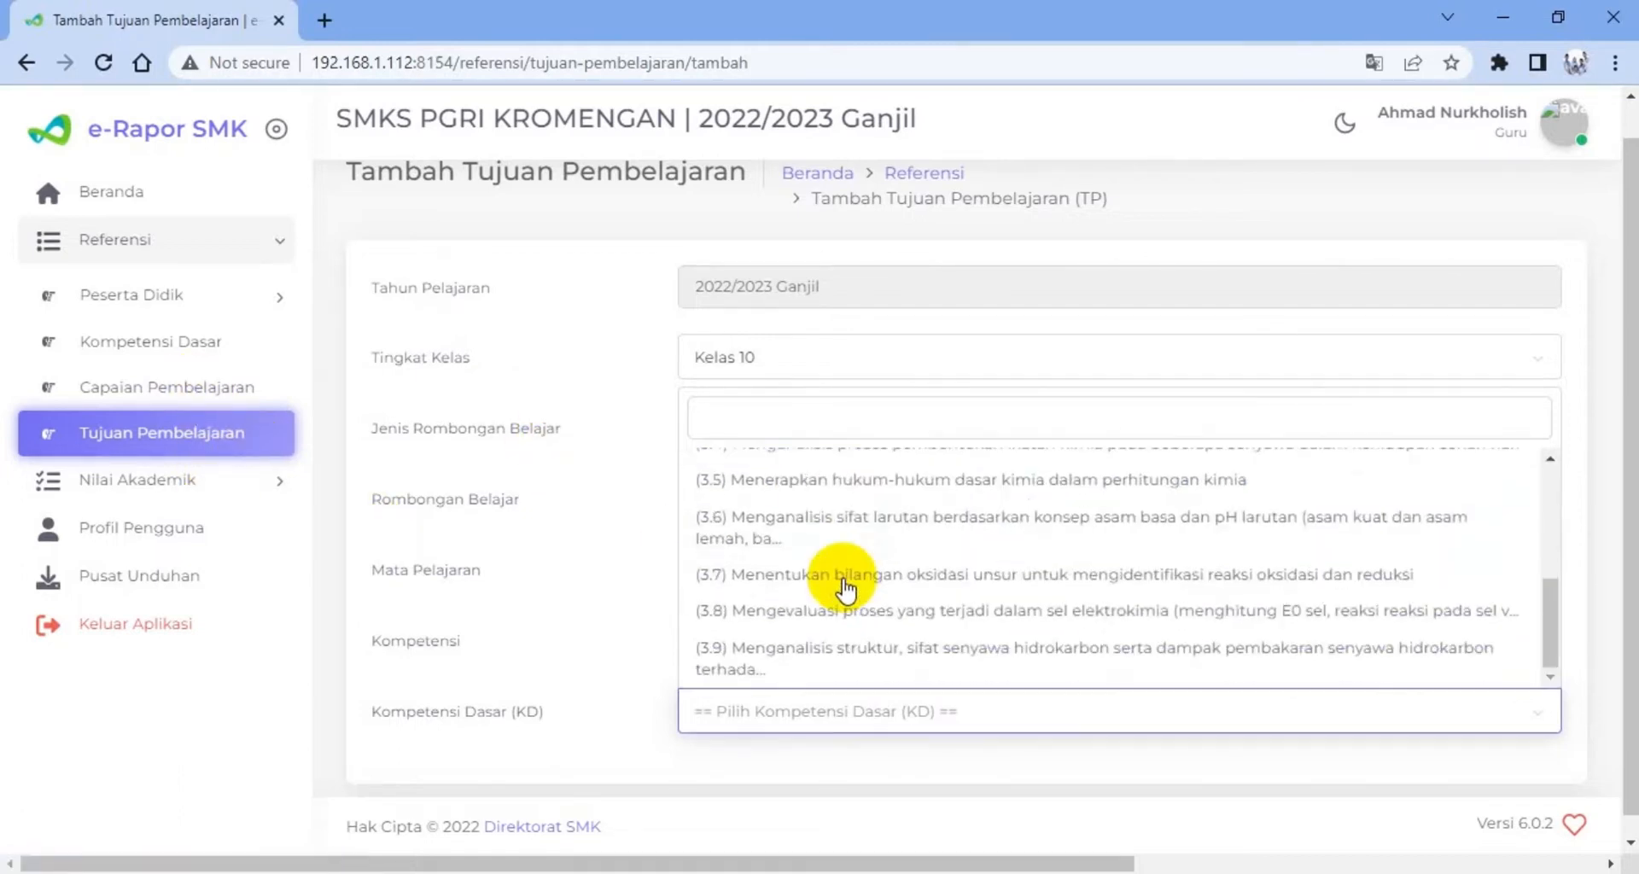
scroll(838, 585, "up", 5)
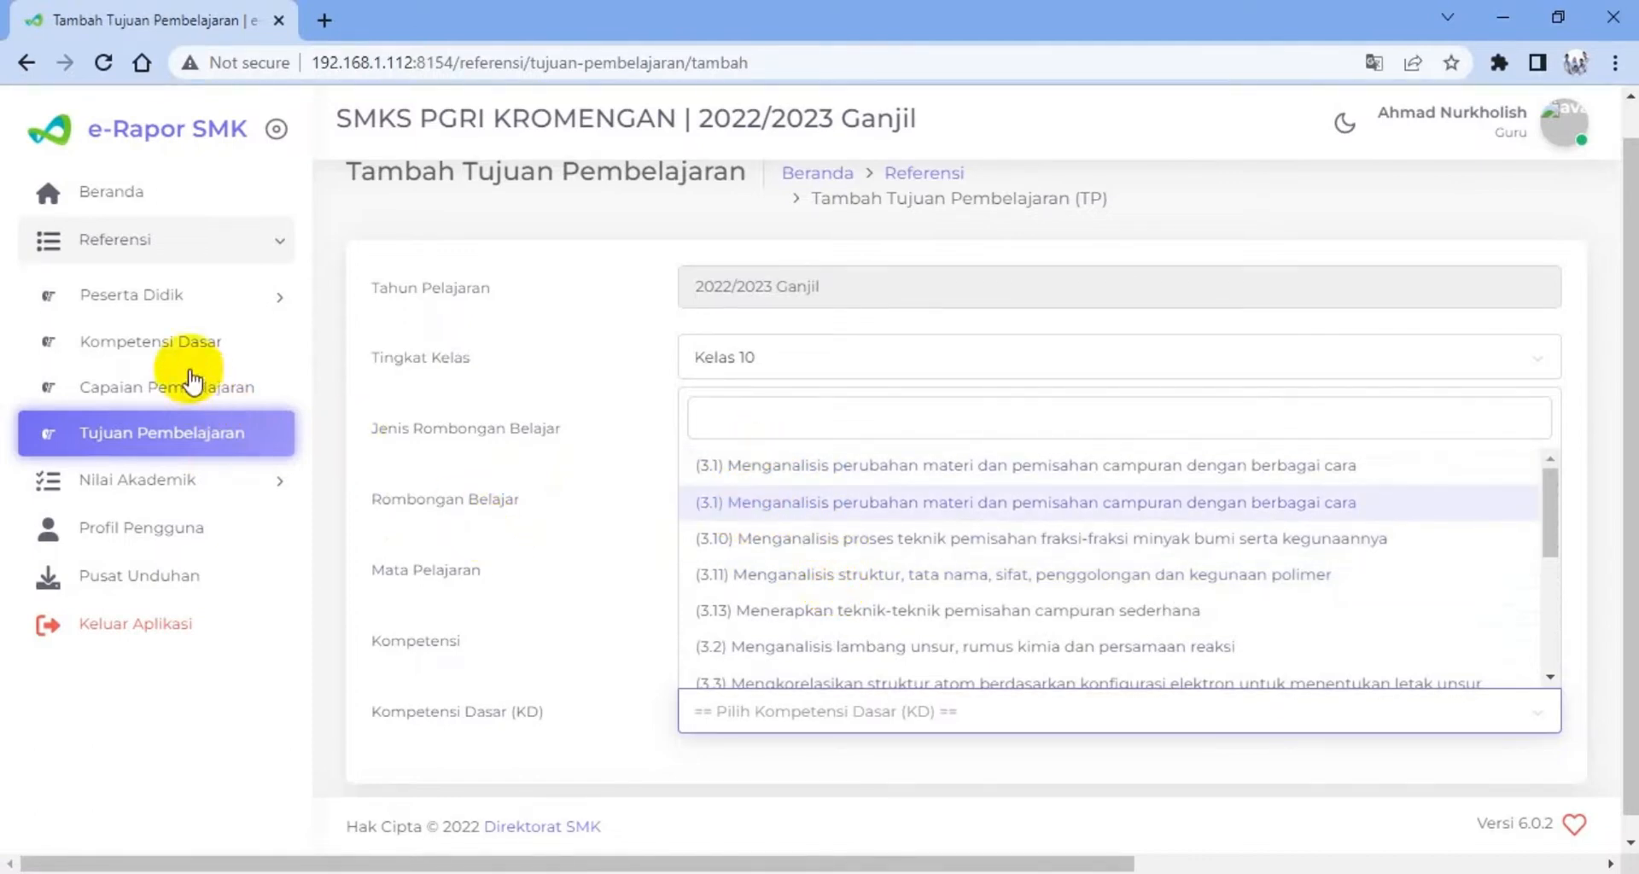
Go to the Kompetensi Dasar reference list and show 100 entries per page
left_click(169, 349)
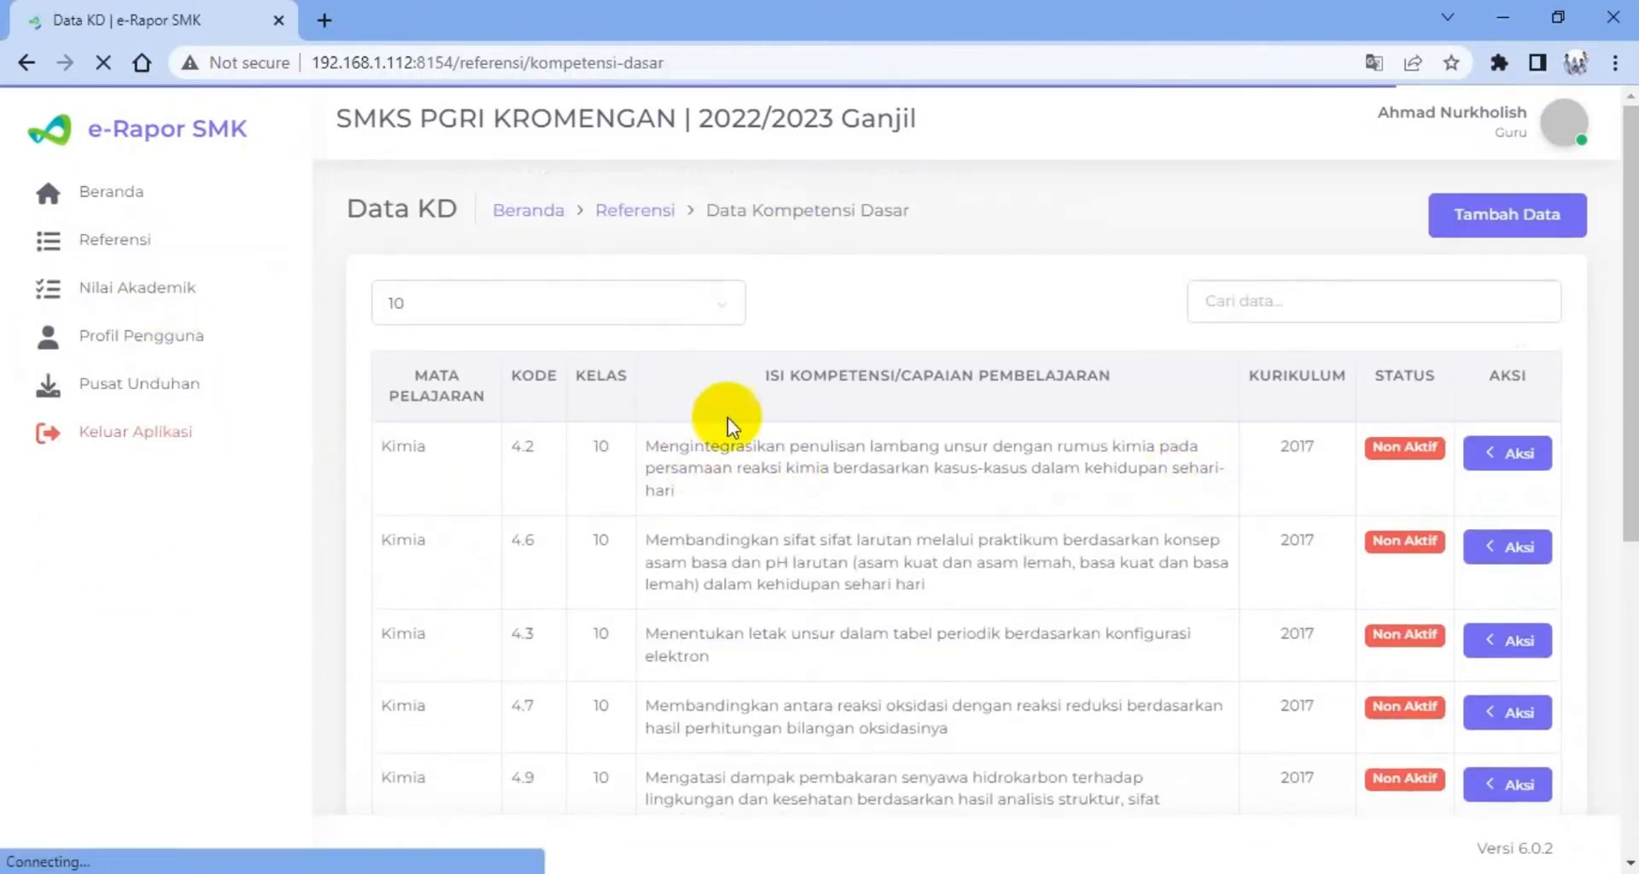
left_click(724, 309)
left_click(624, 453)
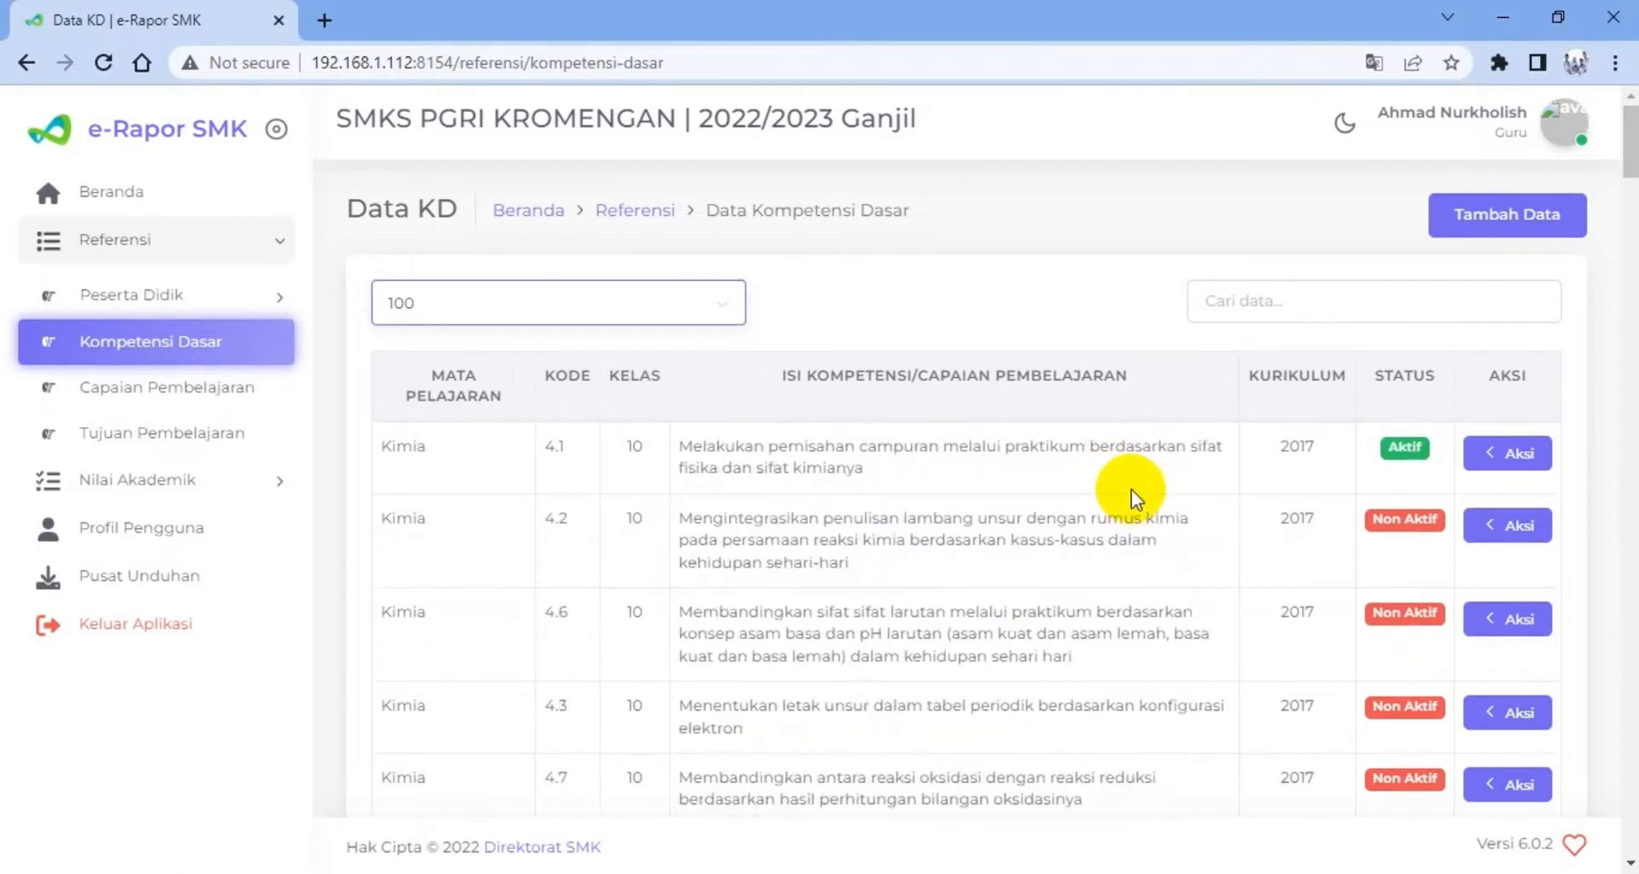
Examine the codes, descriptions and statuses of the Kimia competencies for duplicate entries
scroll(1130, 489, "down", 10)
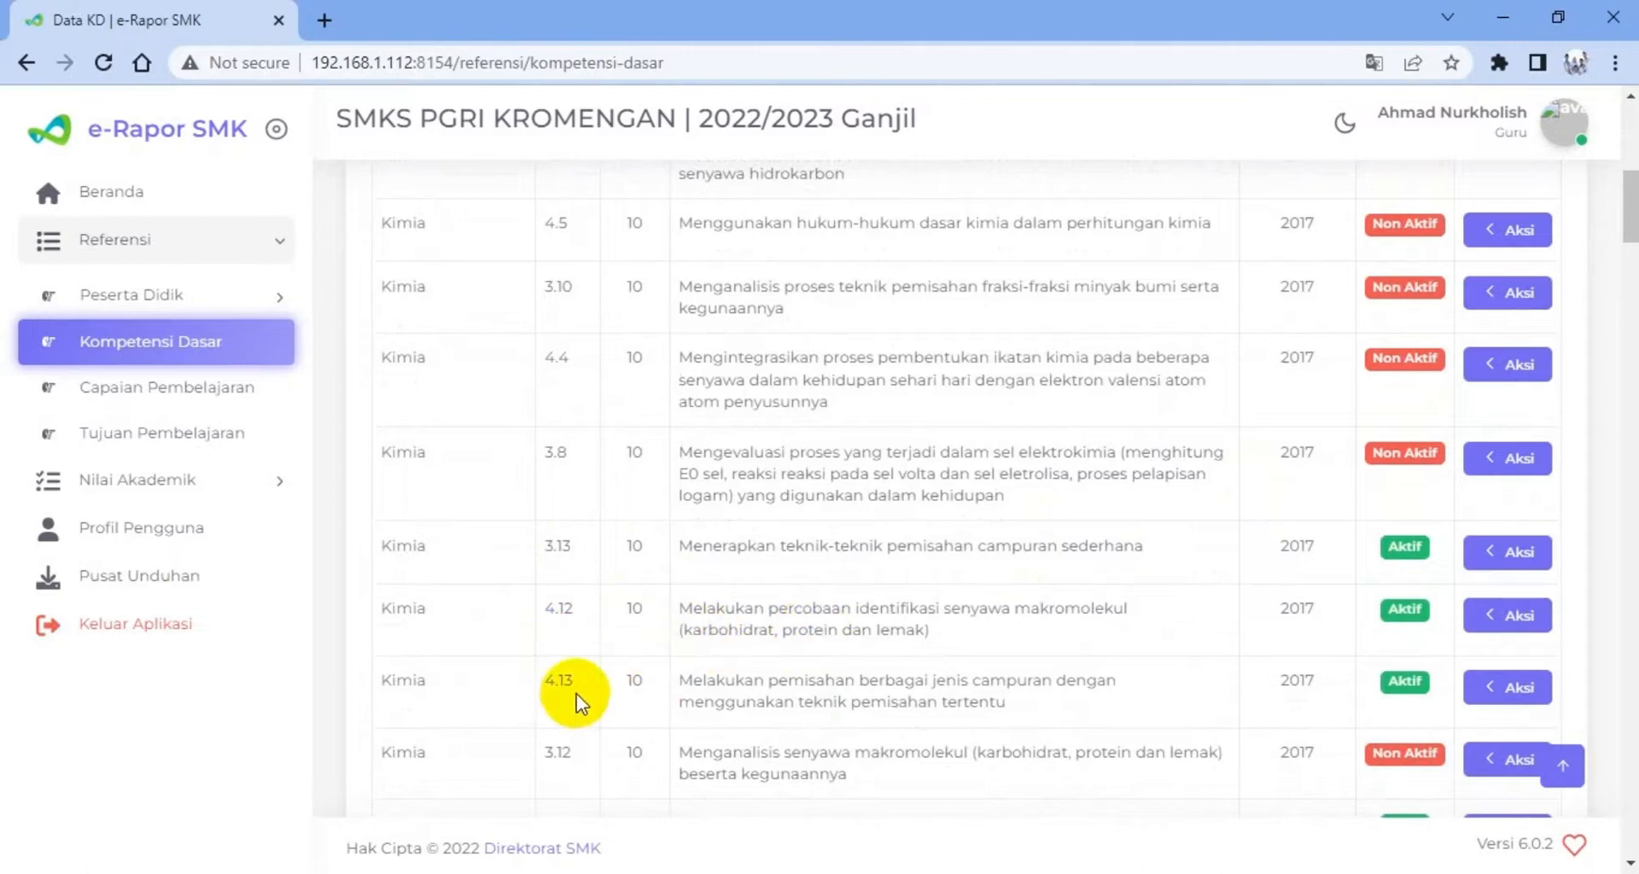
scroll(623, 587, "down", 1)
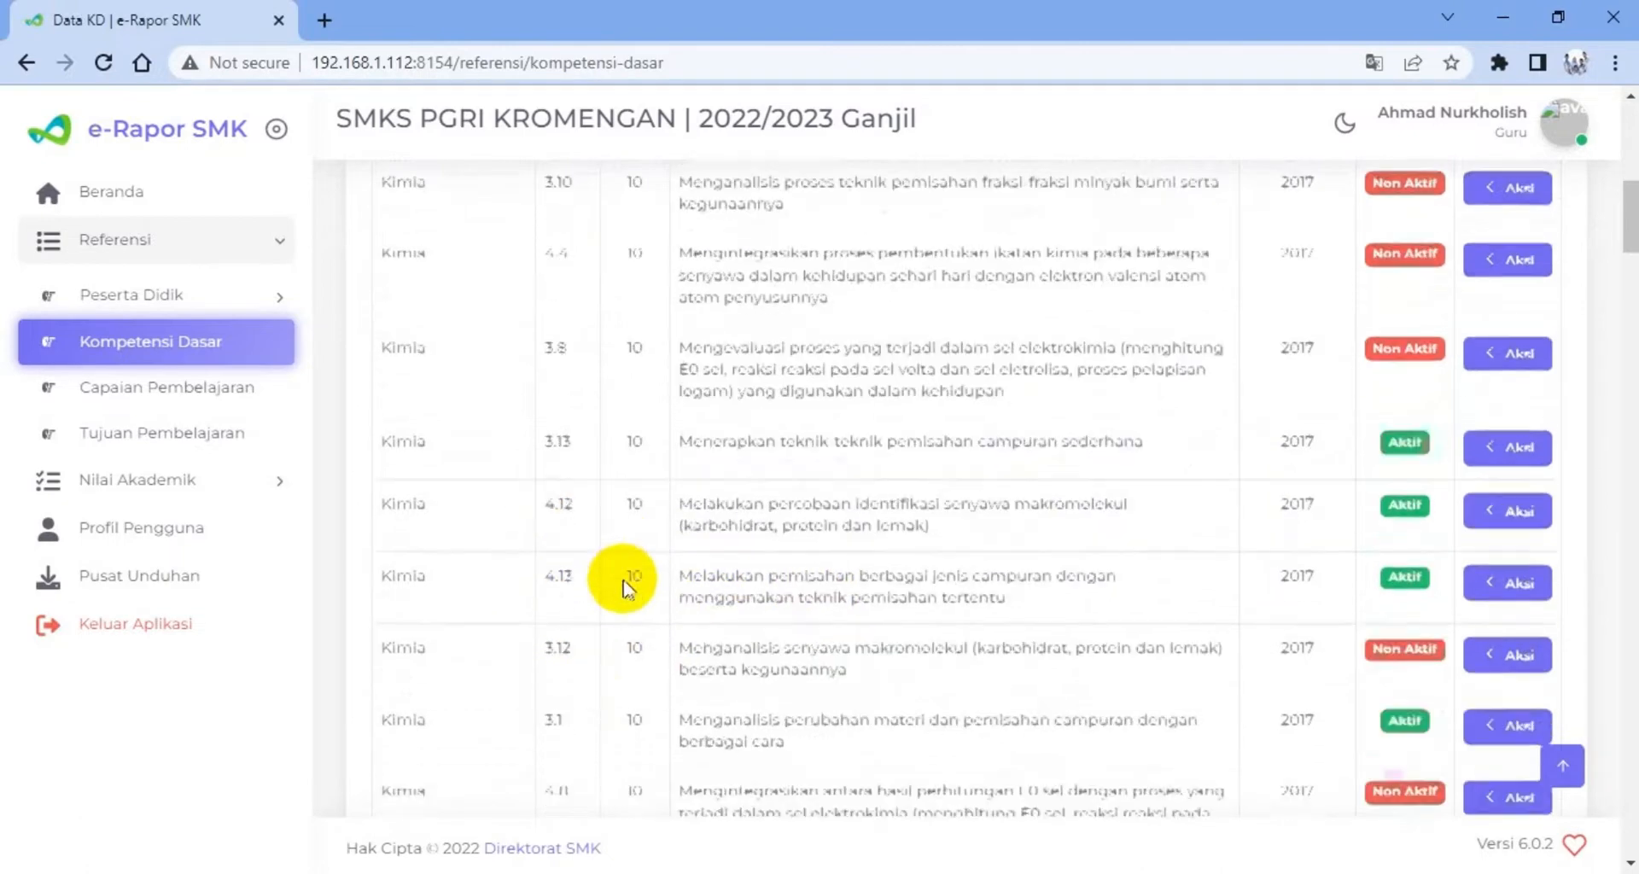
scroll(623, 587, "down", 3)
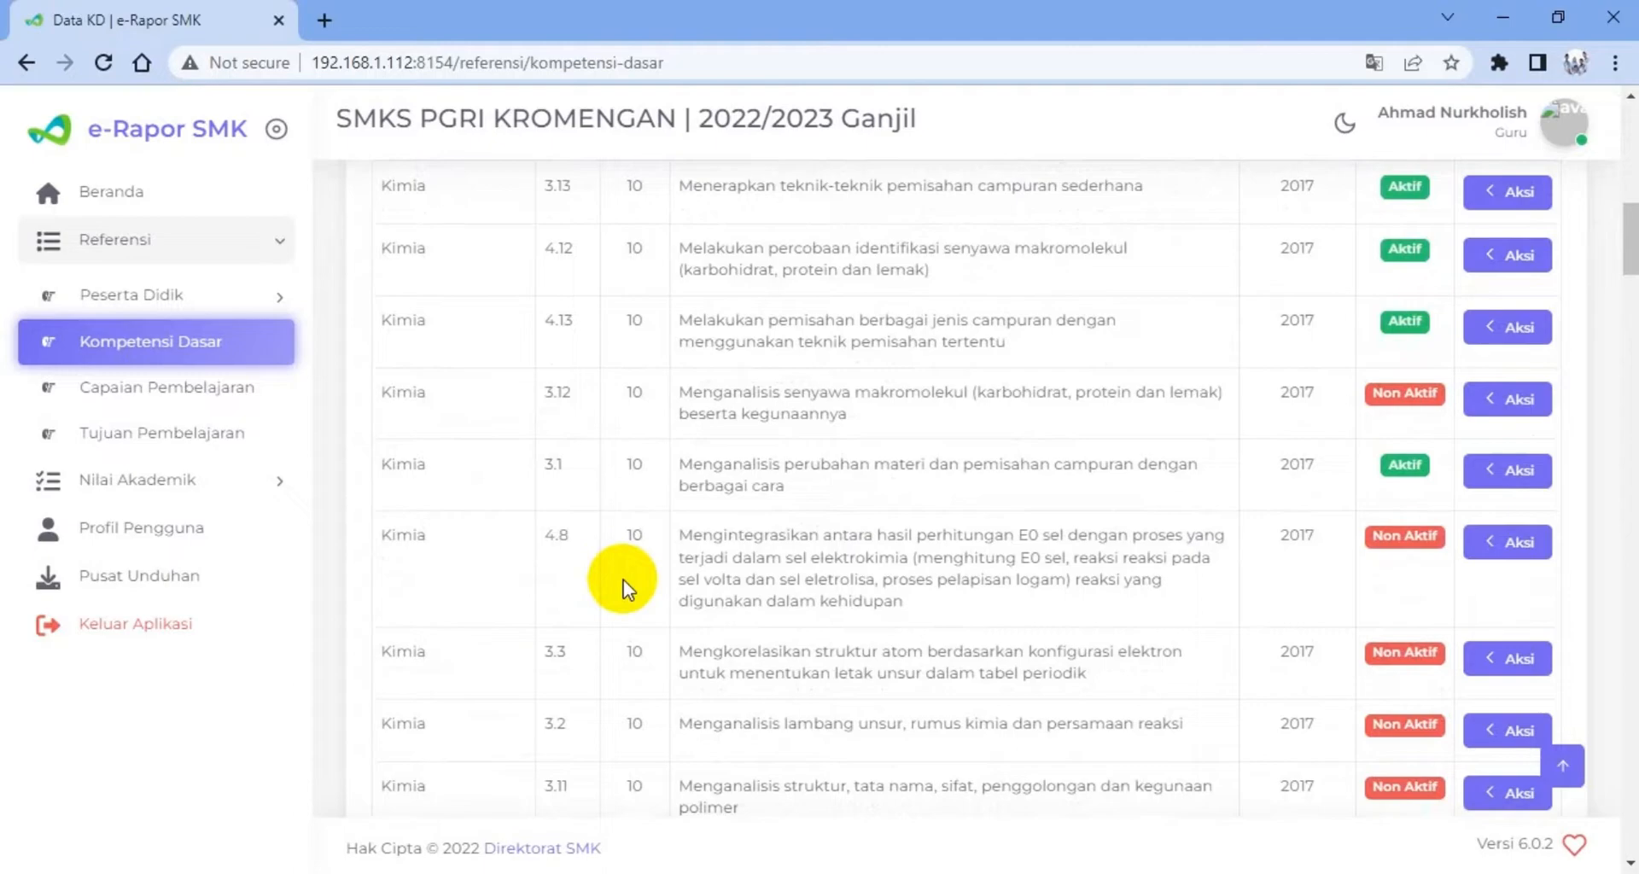
scroll(623, 581, "up", 7)
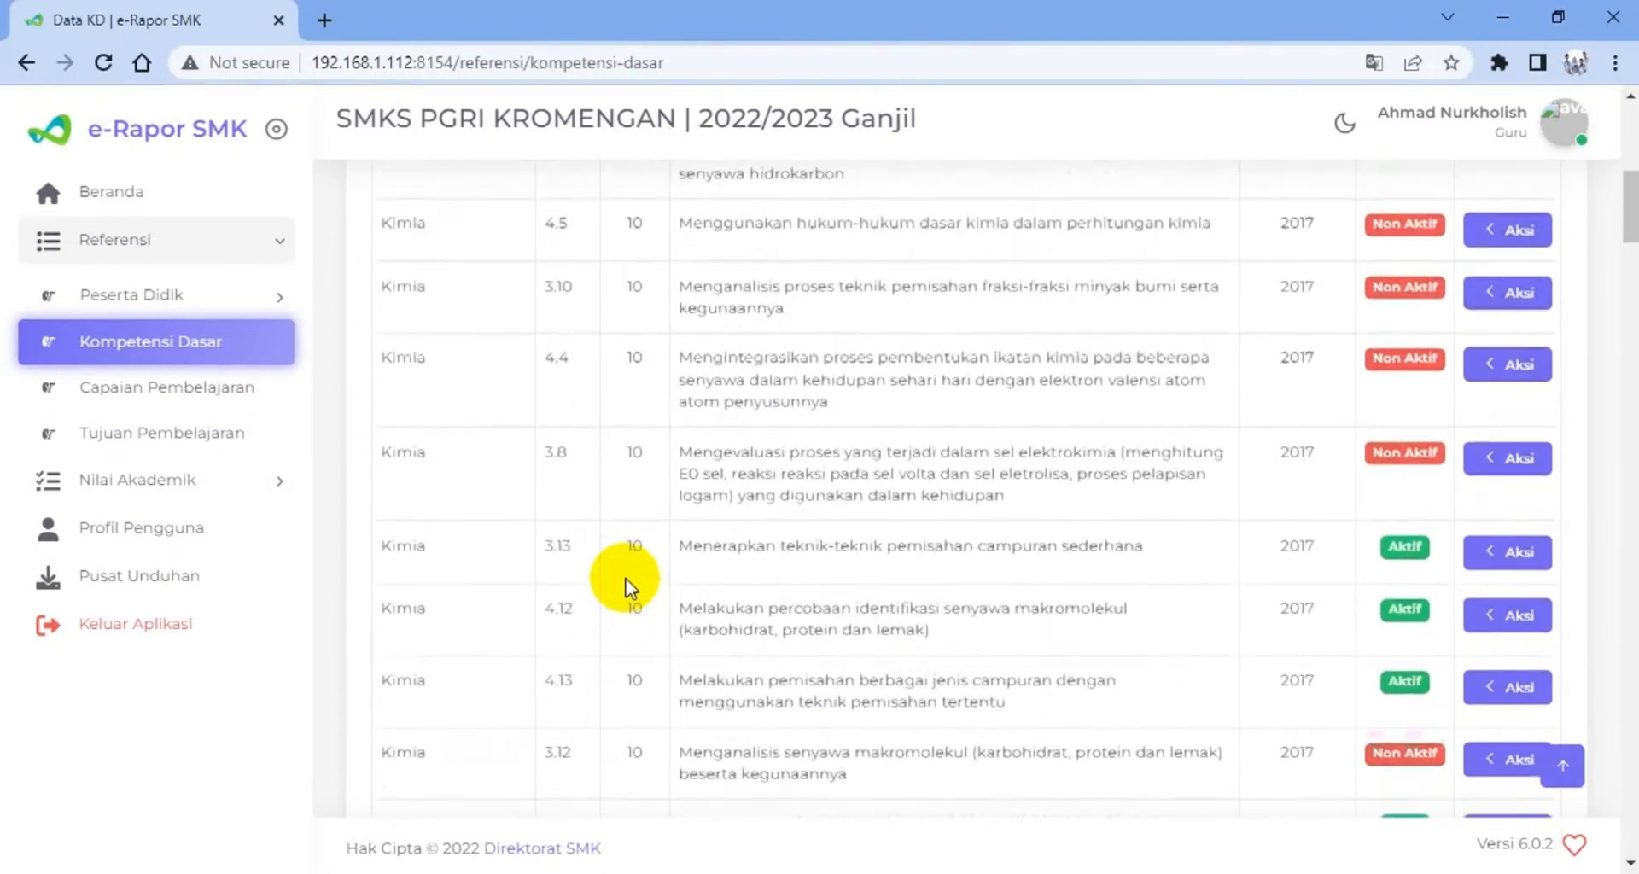
scroll(626, 565, "up", 4)
scroll(626, 562, "down", 6)
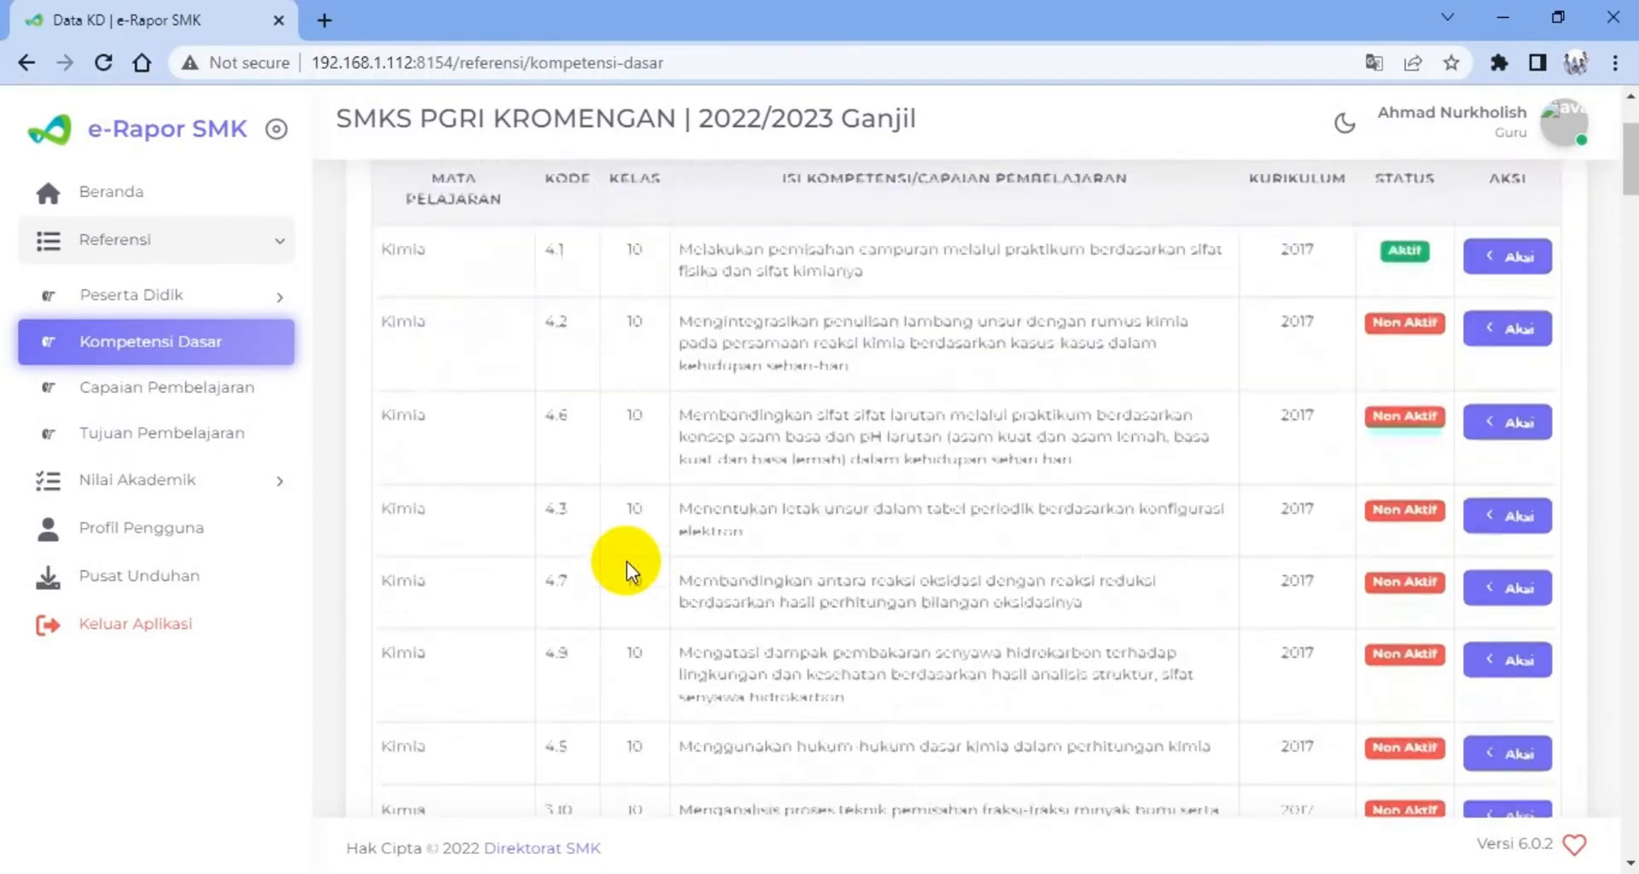
scroll(627, 561, "down", 5)
scroll(914, 445, "up", 11)
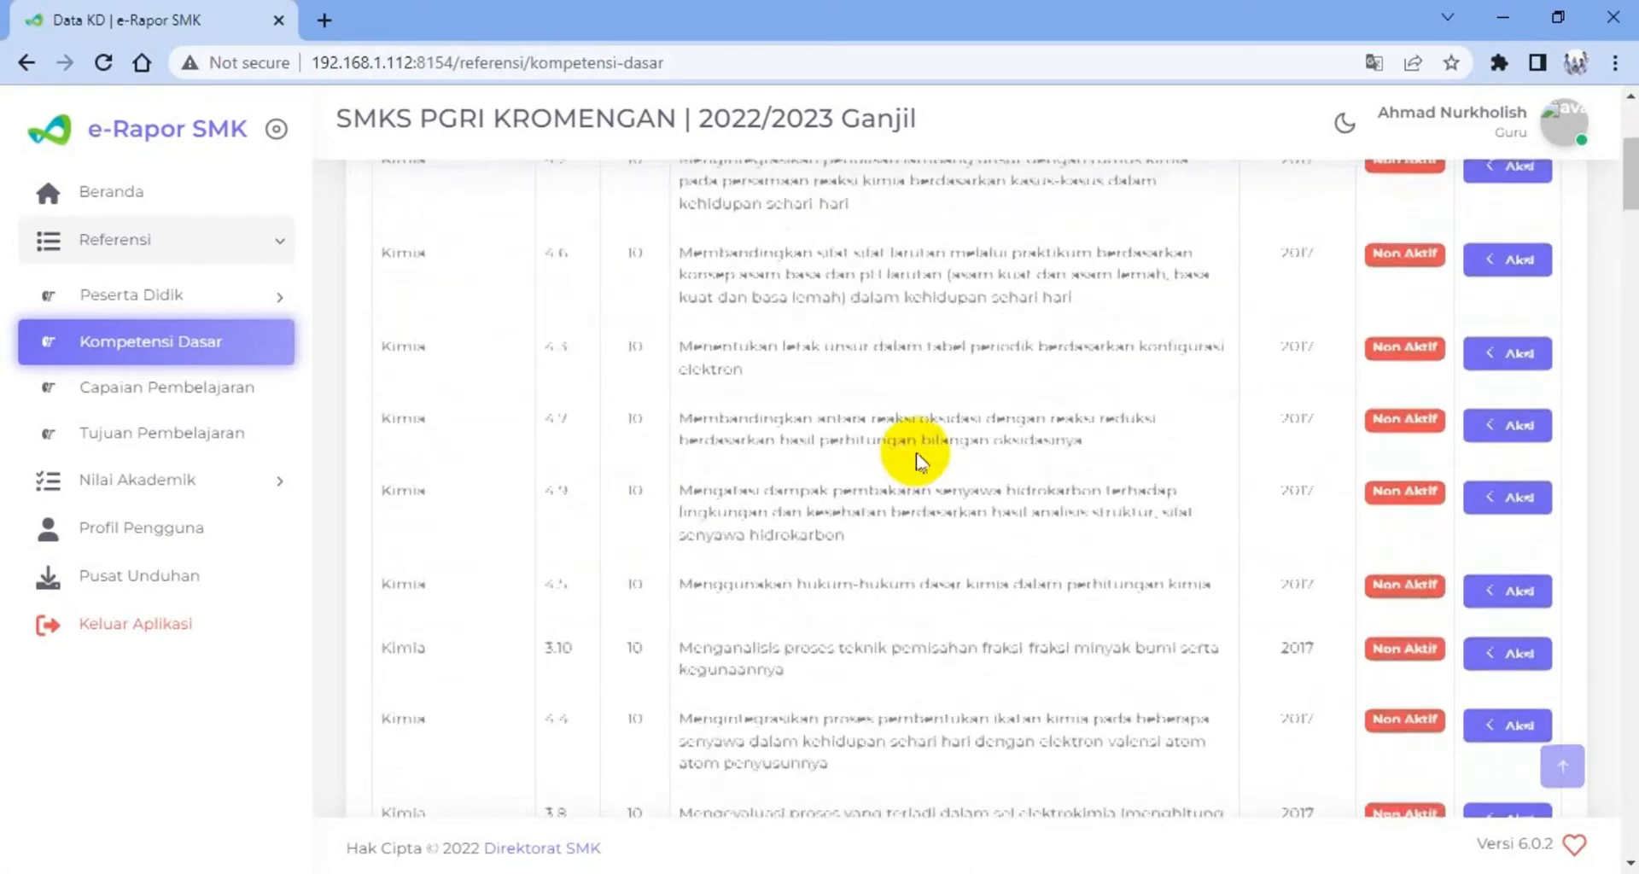
Search the Kompetensi Dasar list for 3.1 and compare the matching entries
left_click(1237, 307)
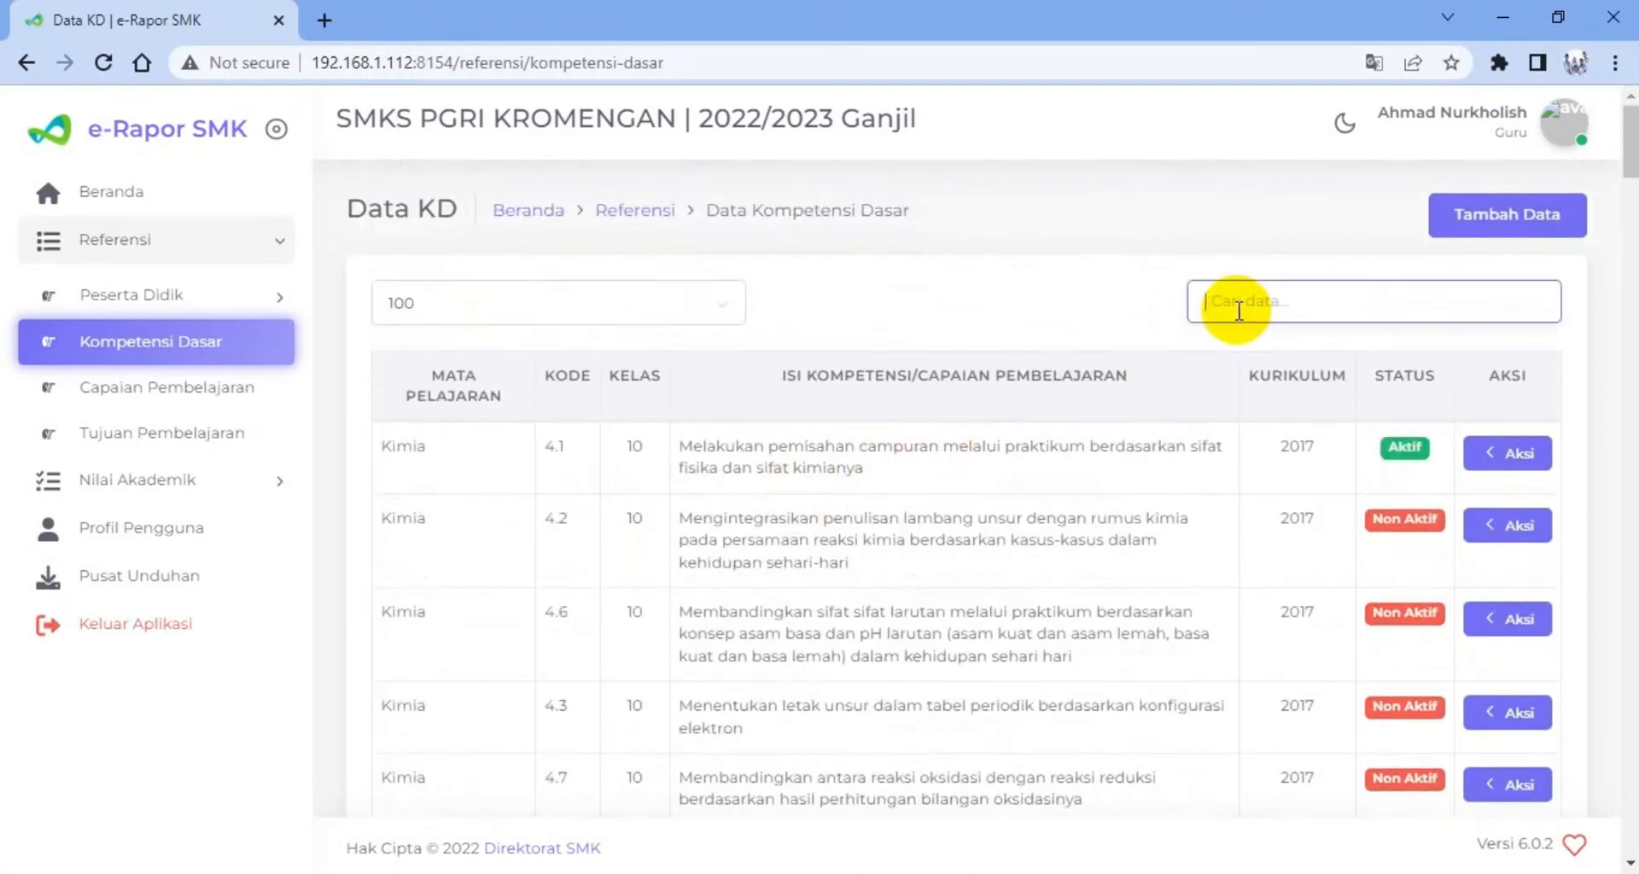
type("3.1")
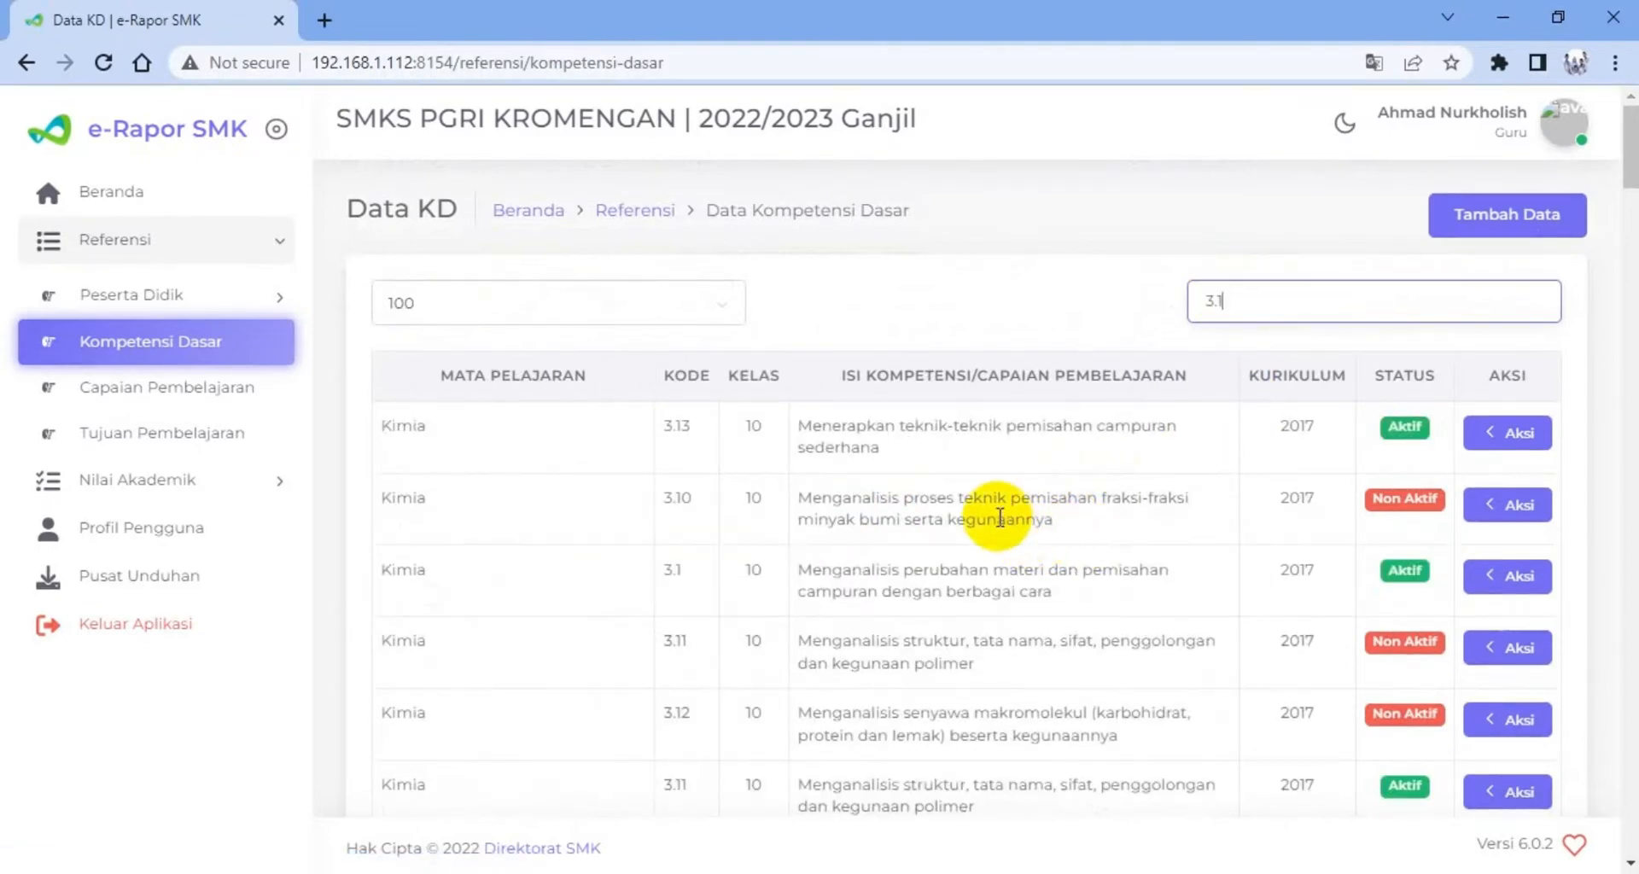
scroll(1055, 581, "down", 3)
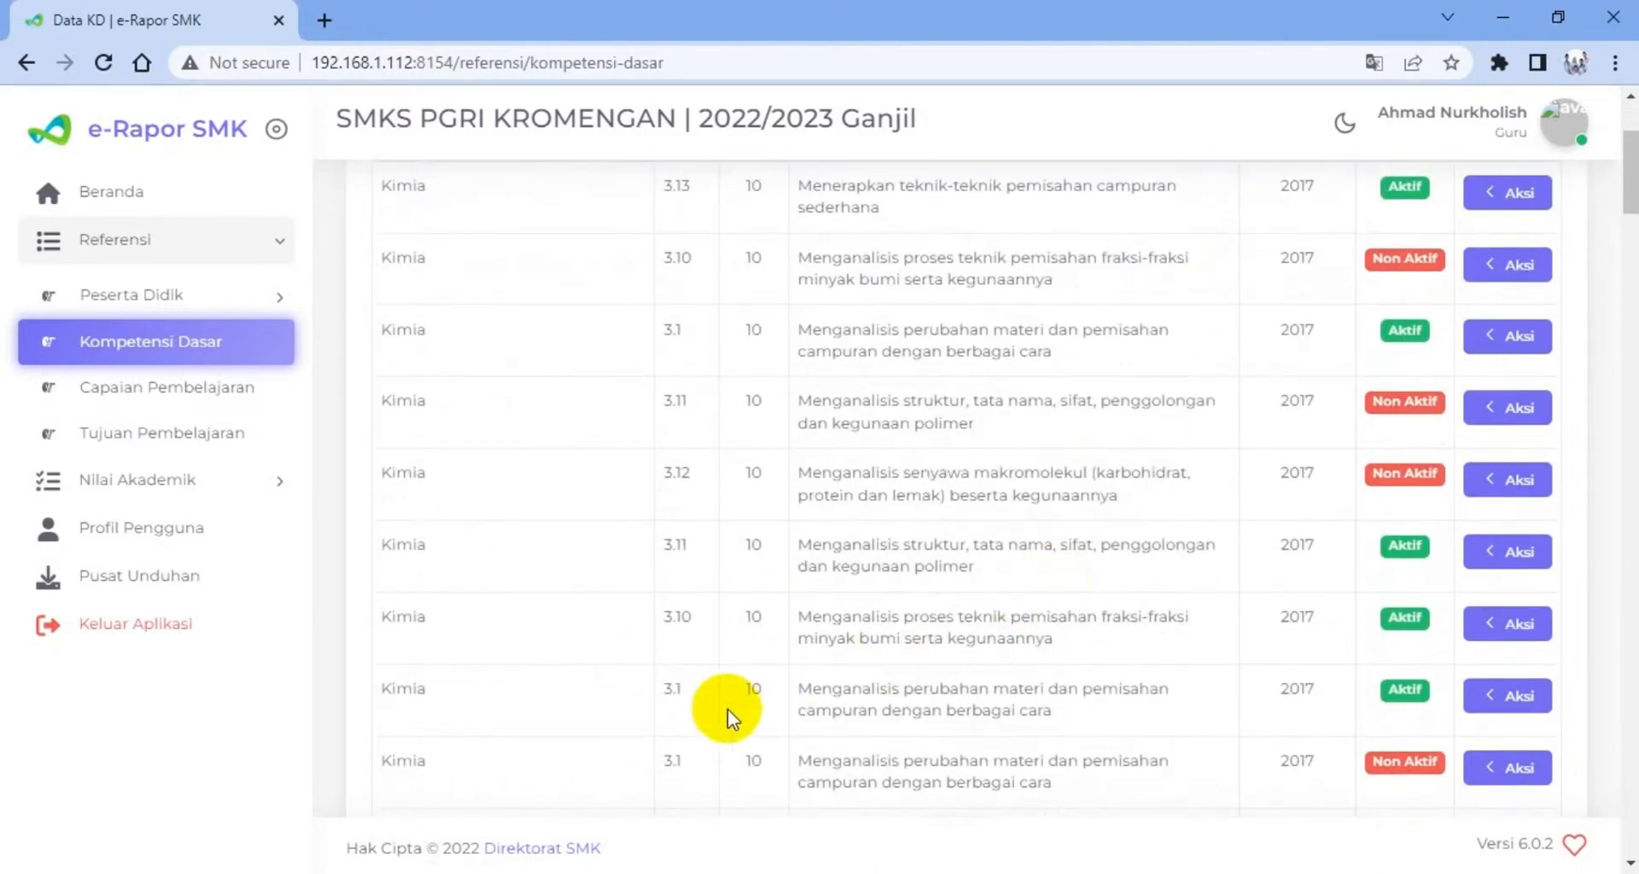
scroll(1016, 681, "up", 3)
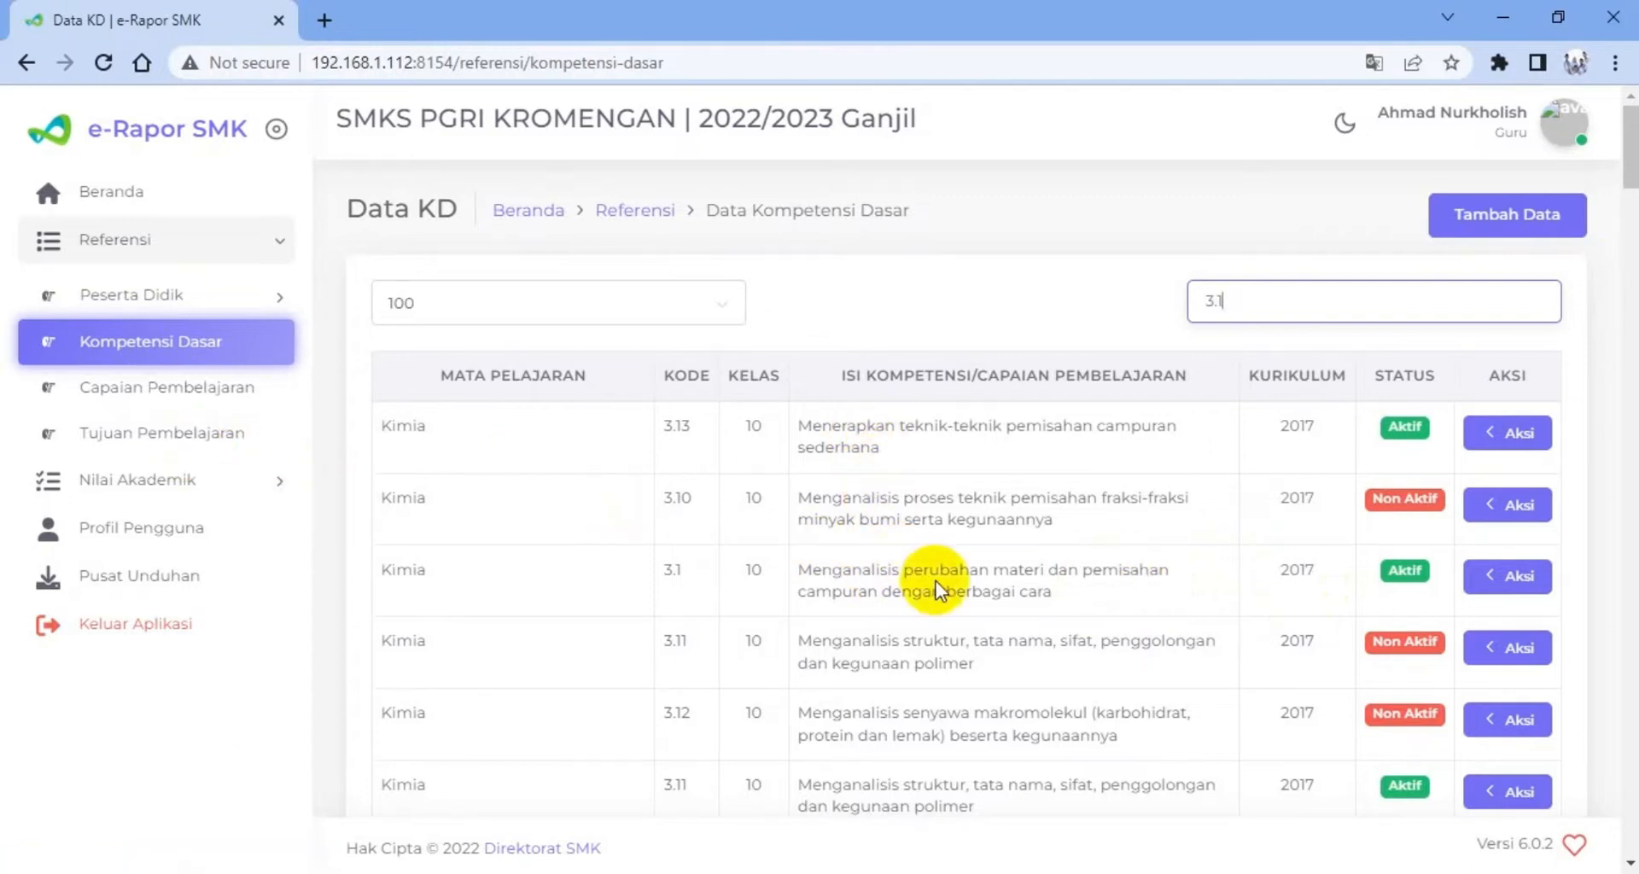
Deactivate the first 3.1 competency, "Menganalisis perubahan materi dan pemisahan campuran dengan berbagai cara", and check the statuses of the other matching entries
left_click(1513, 581)
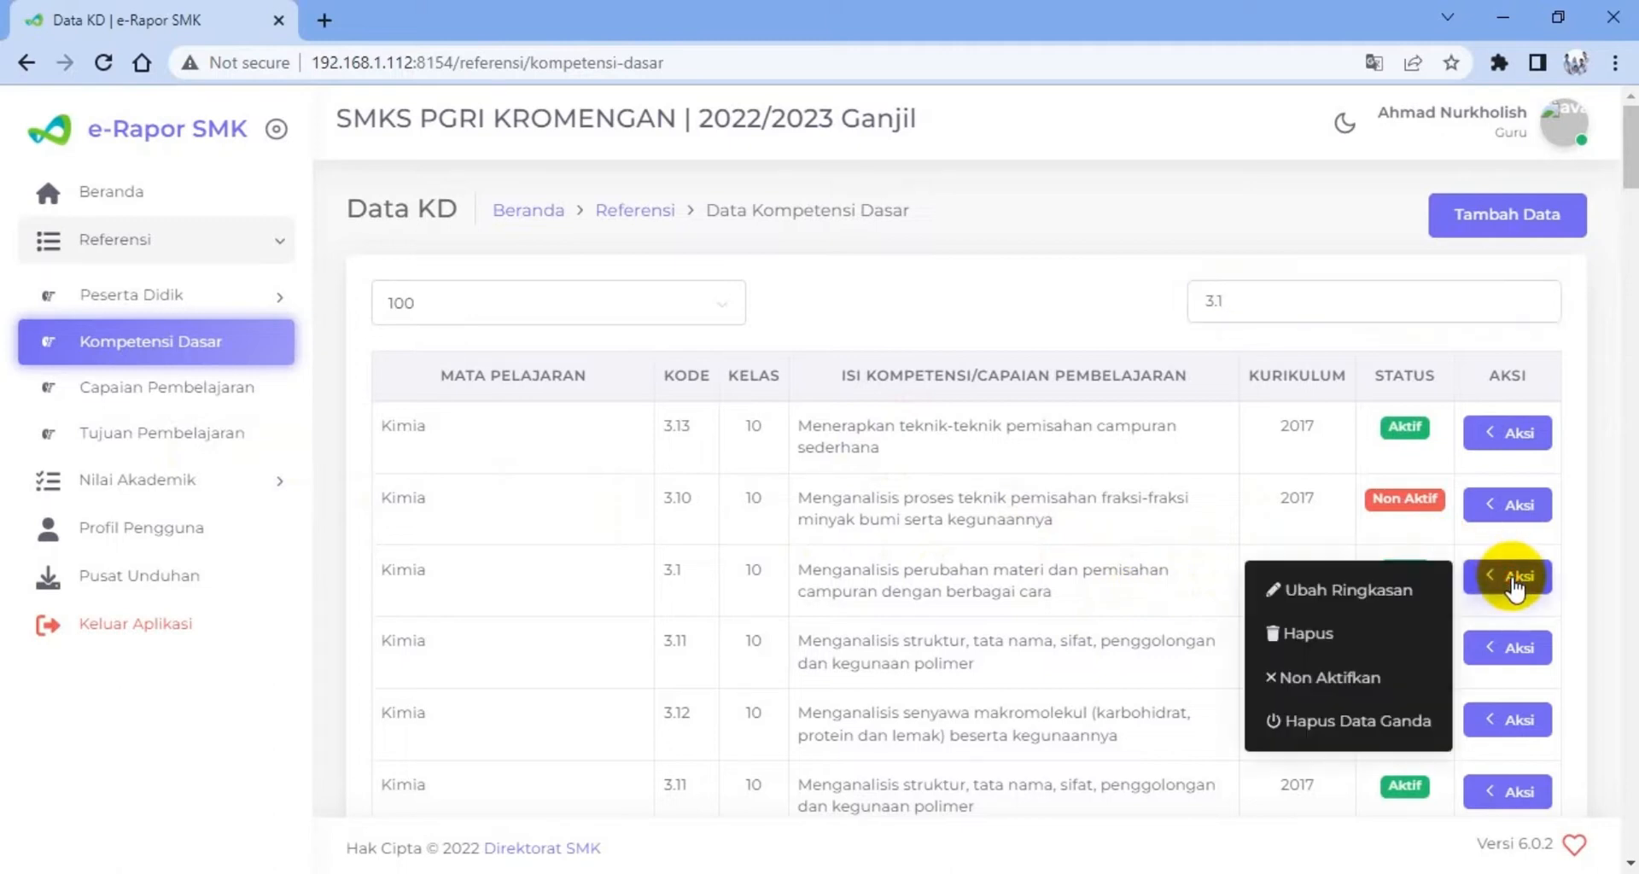
left_click(1363, 680)
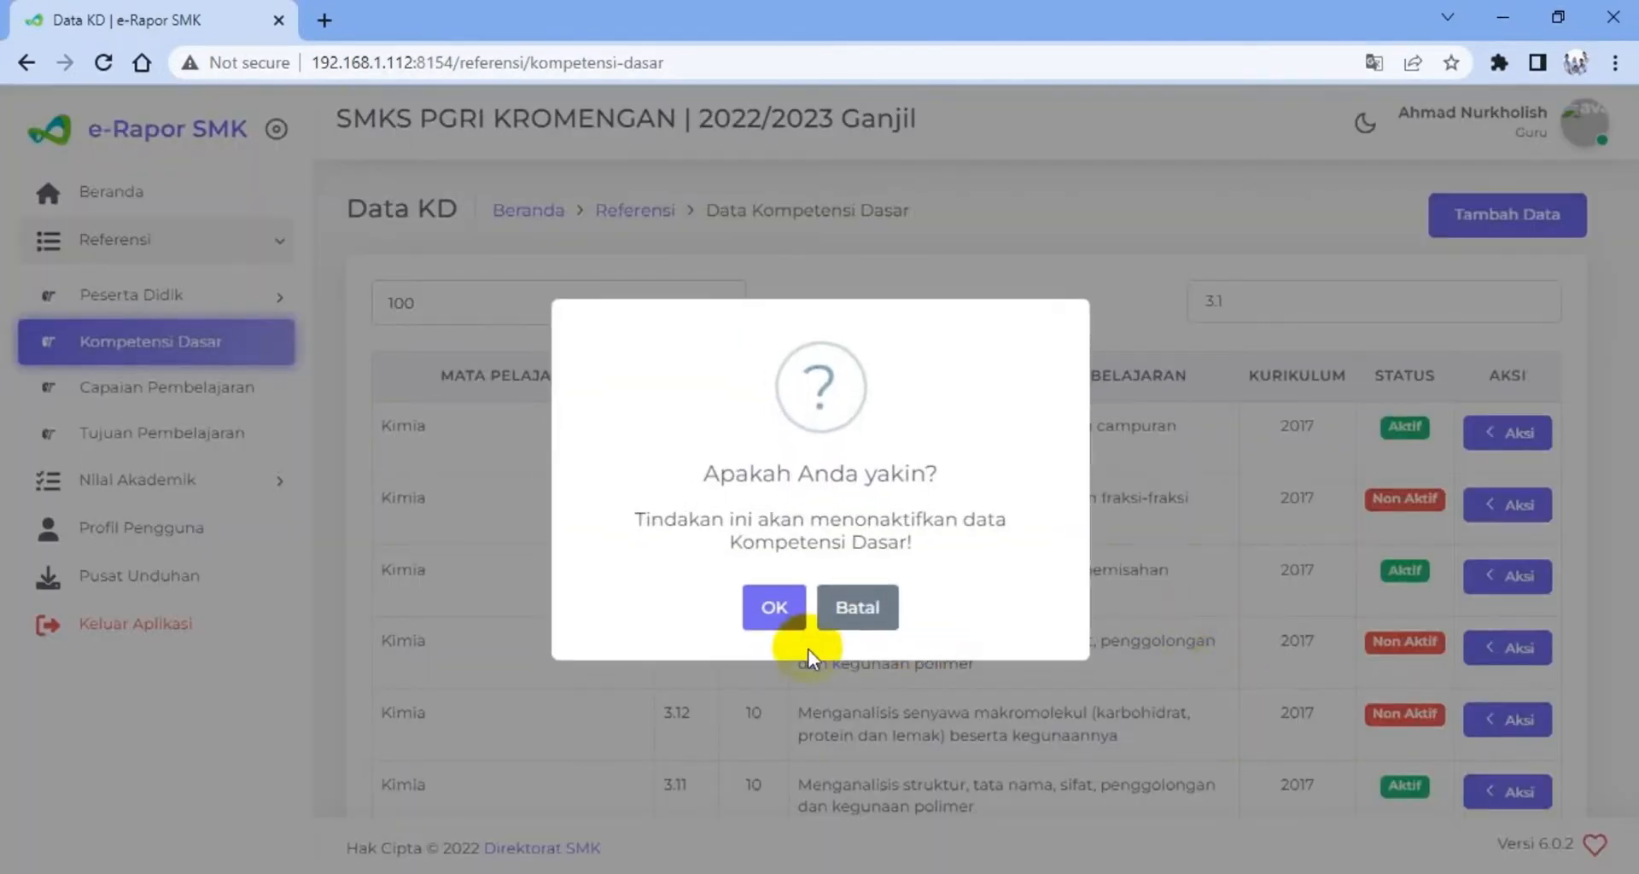
left_click(773, 608)
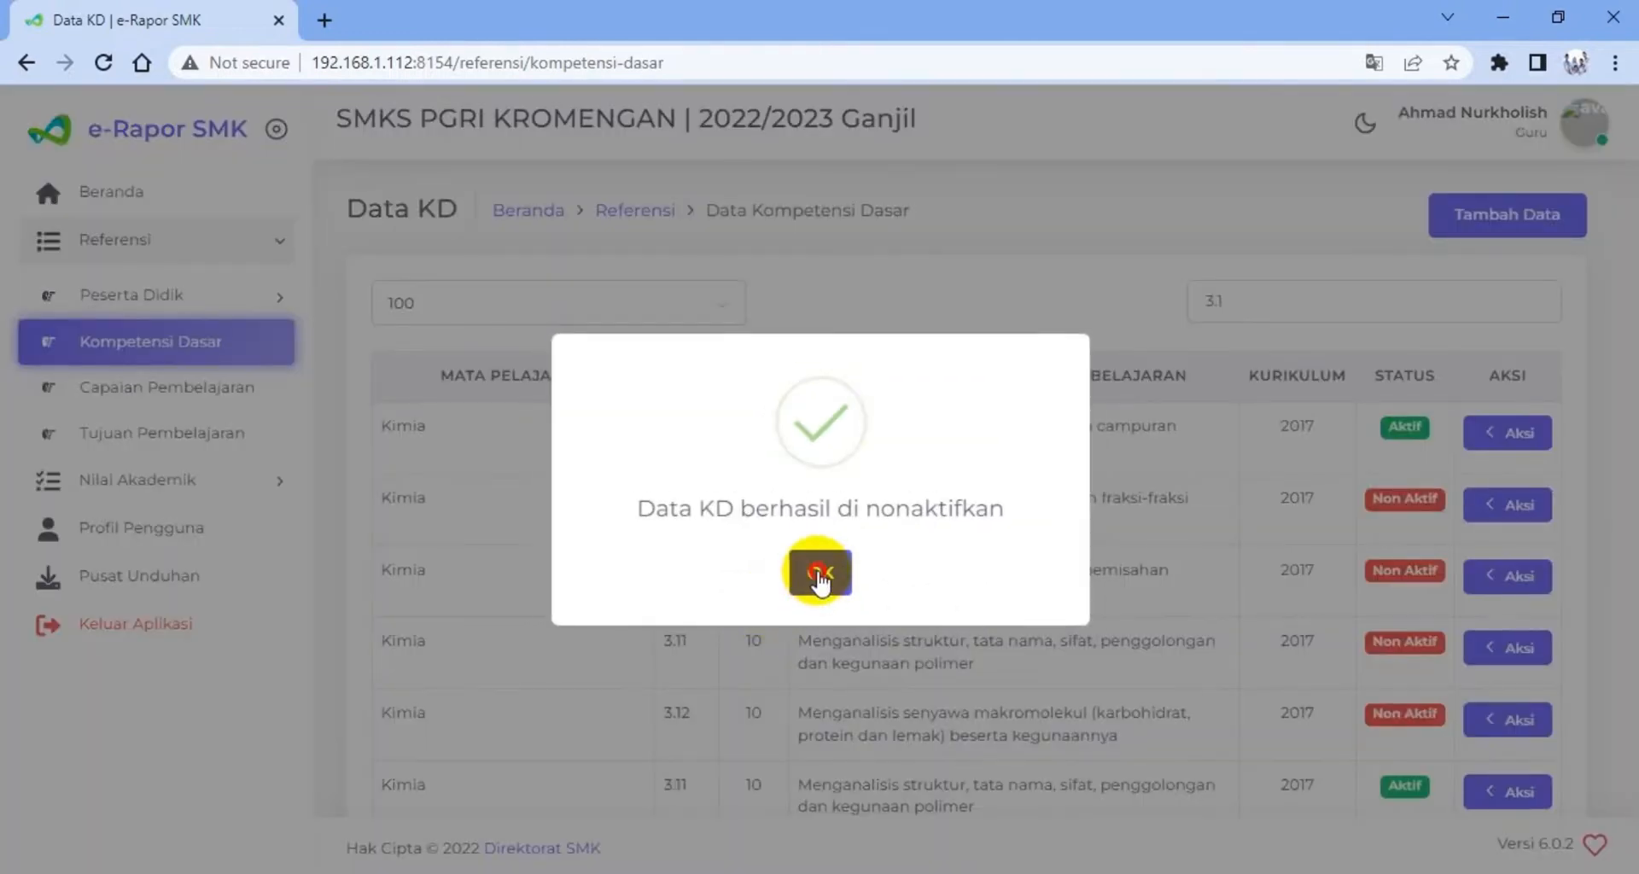
left_click(817, 581)
scroll(811, 701, "down", 2)
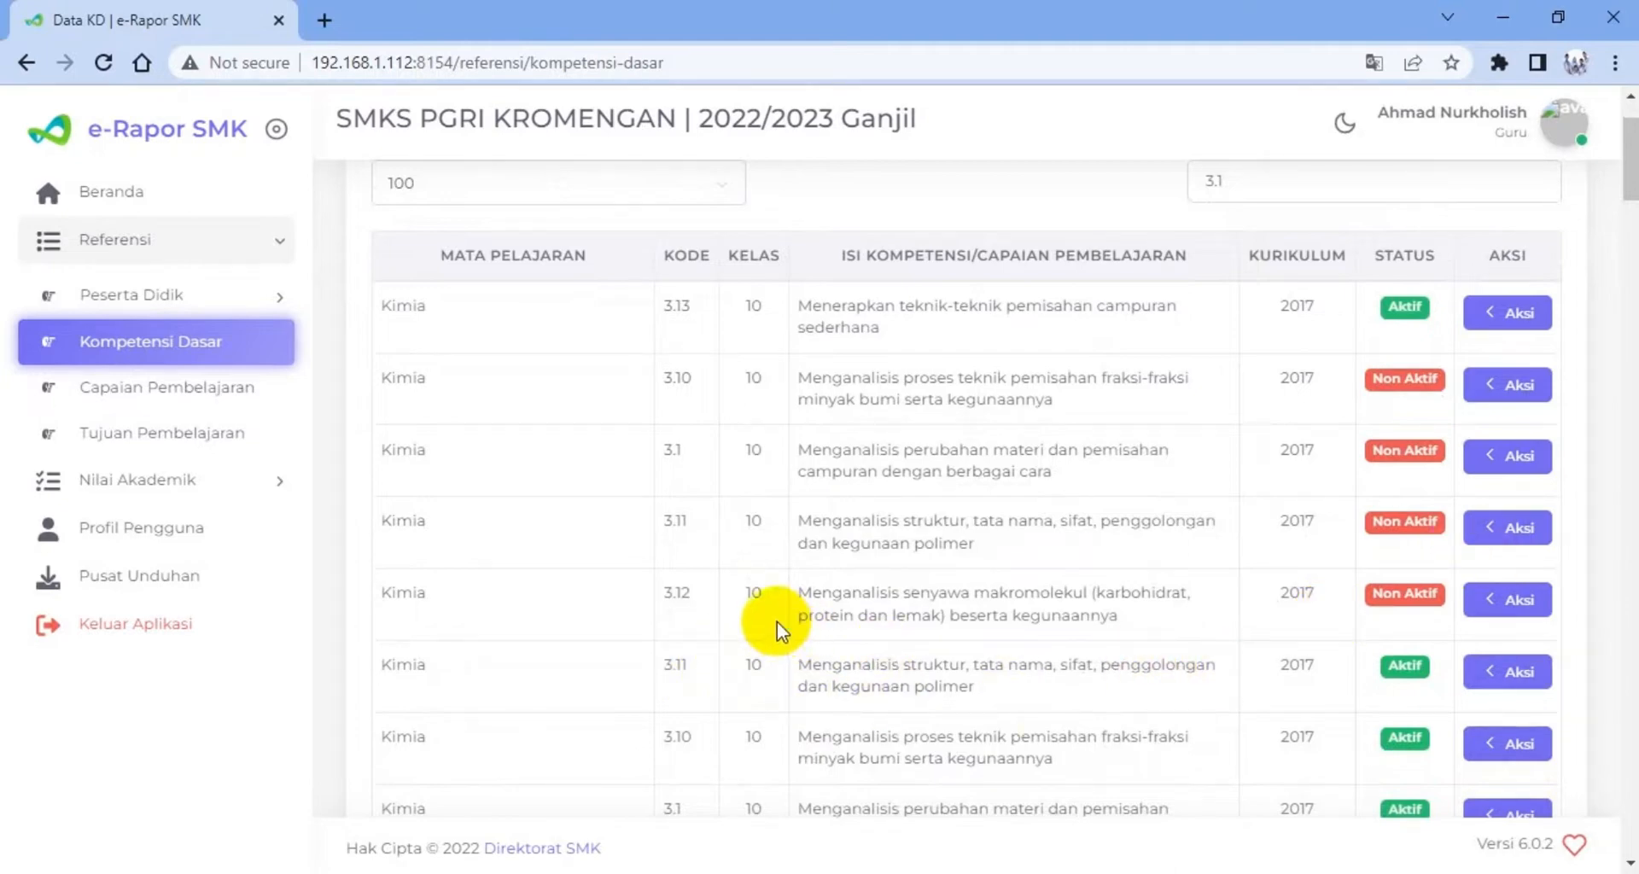
scroll(777, 621, "down", 4)
scroll(777, 620, "up", 4)
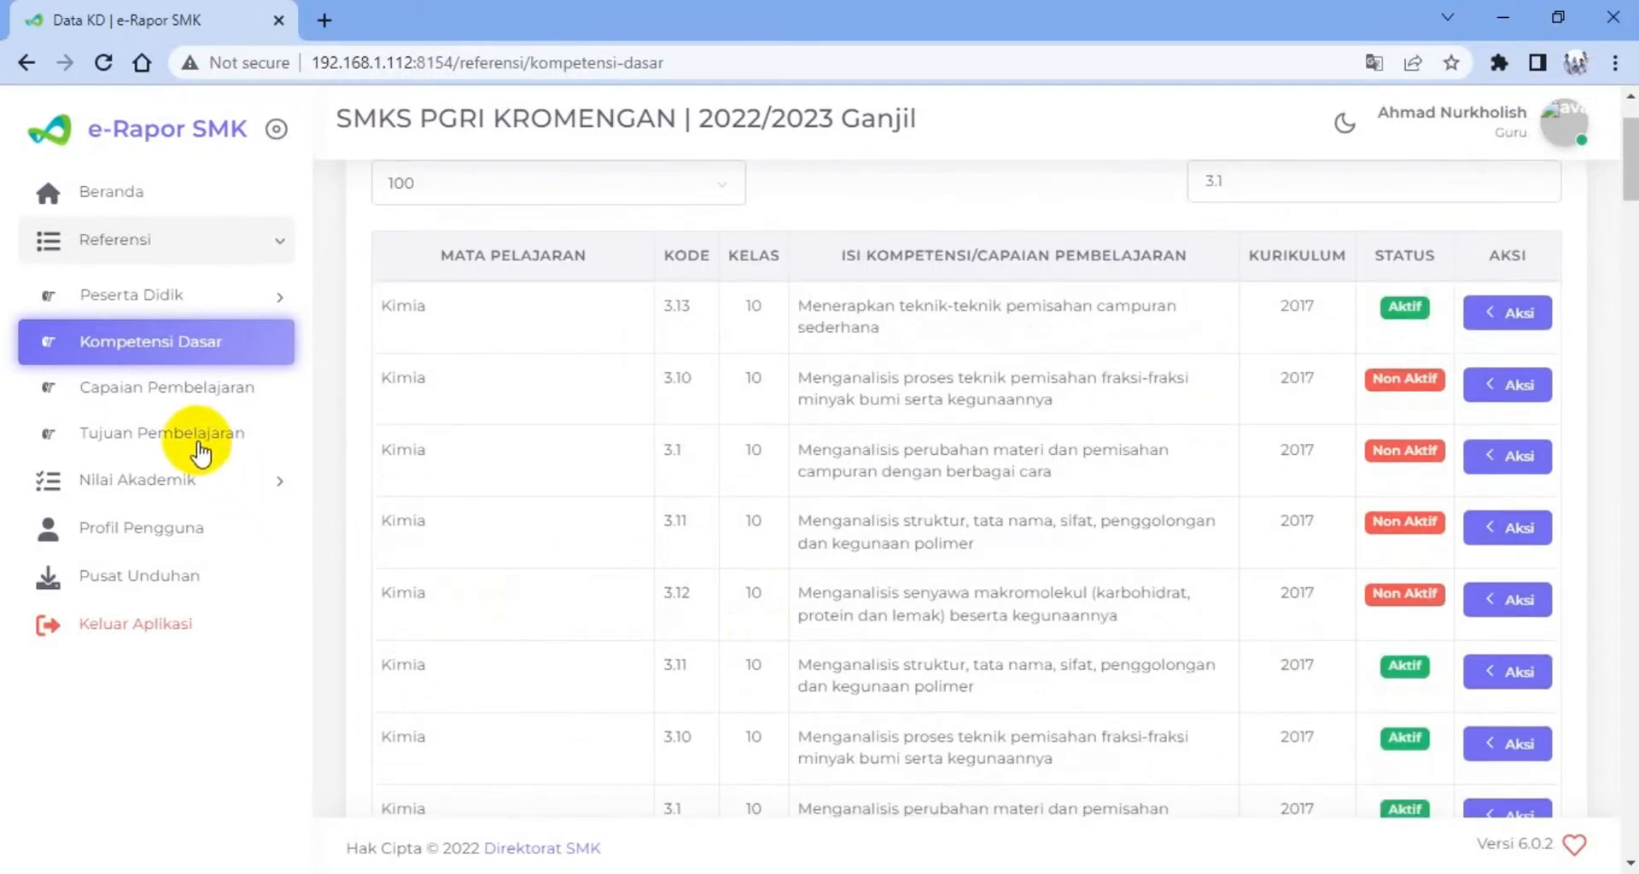
Start a new Tujuan Pembelajaran entry for Kelas 10, Reguler, rombongan belajar 10-TKJ and the subject Kimia
left_click(199, 442)
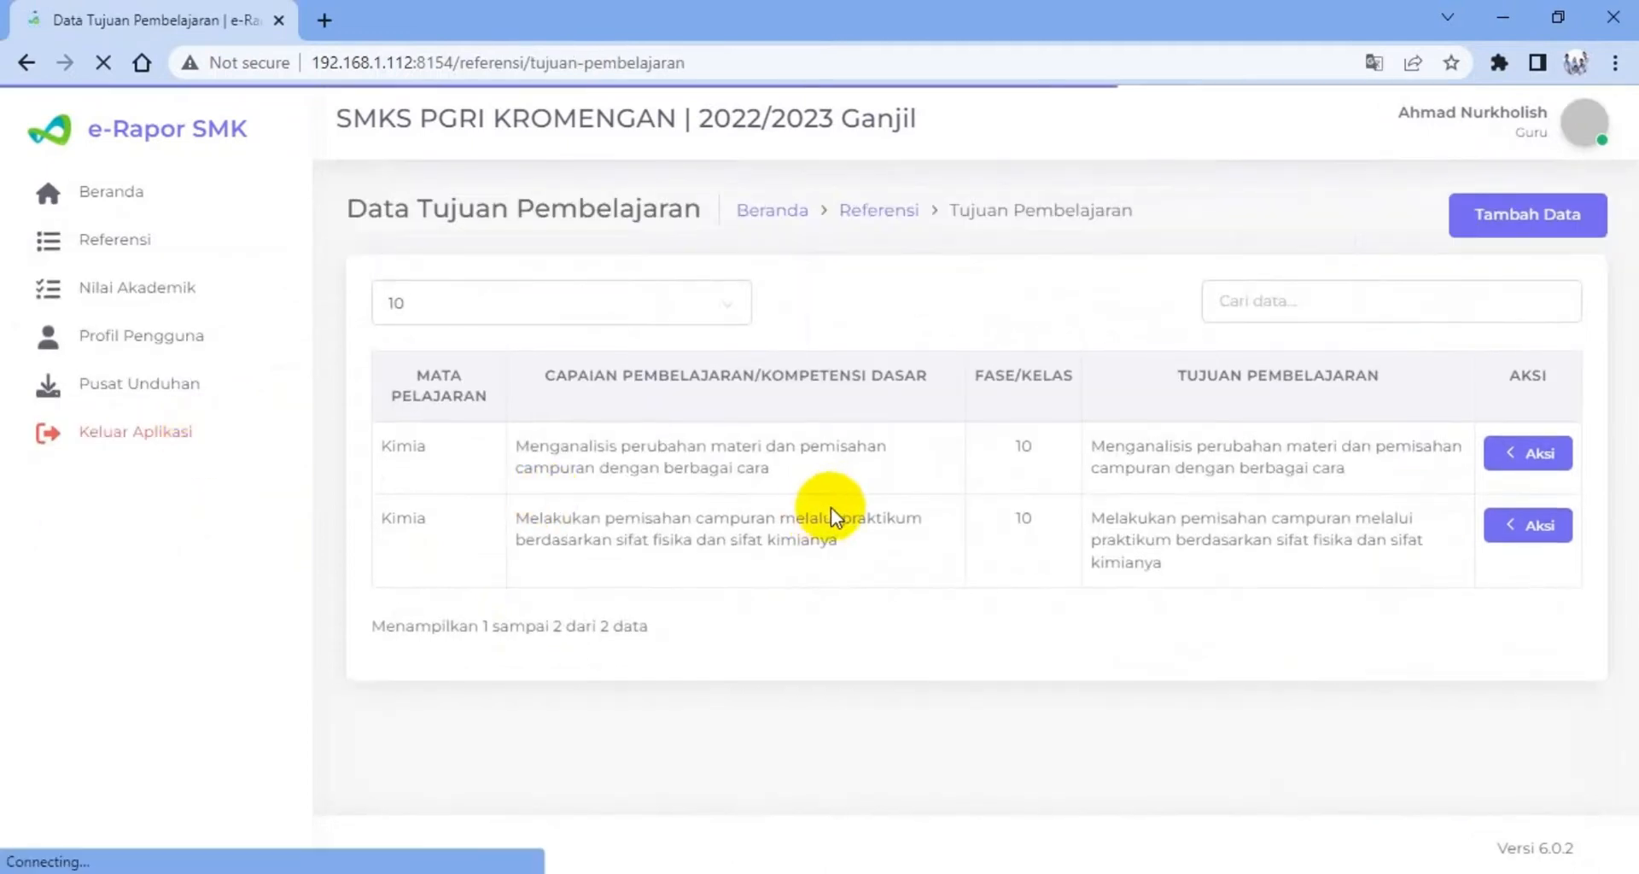
left_click(1503, 223)
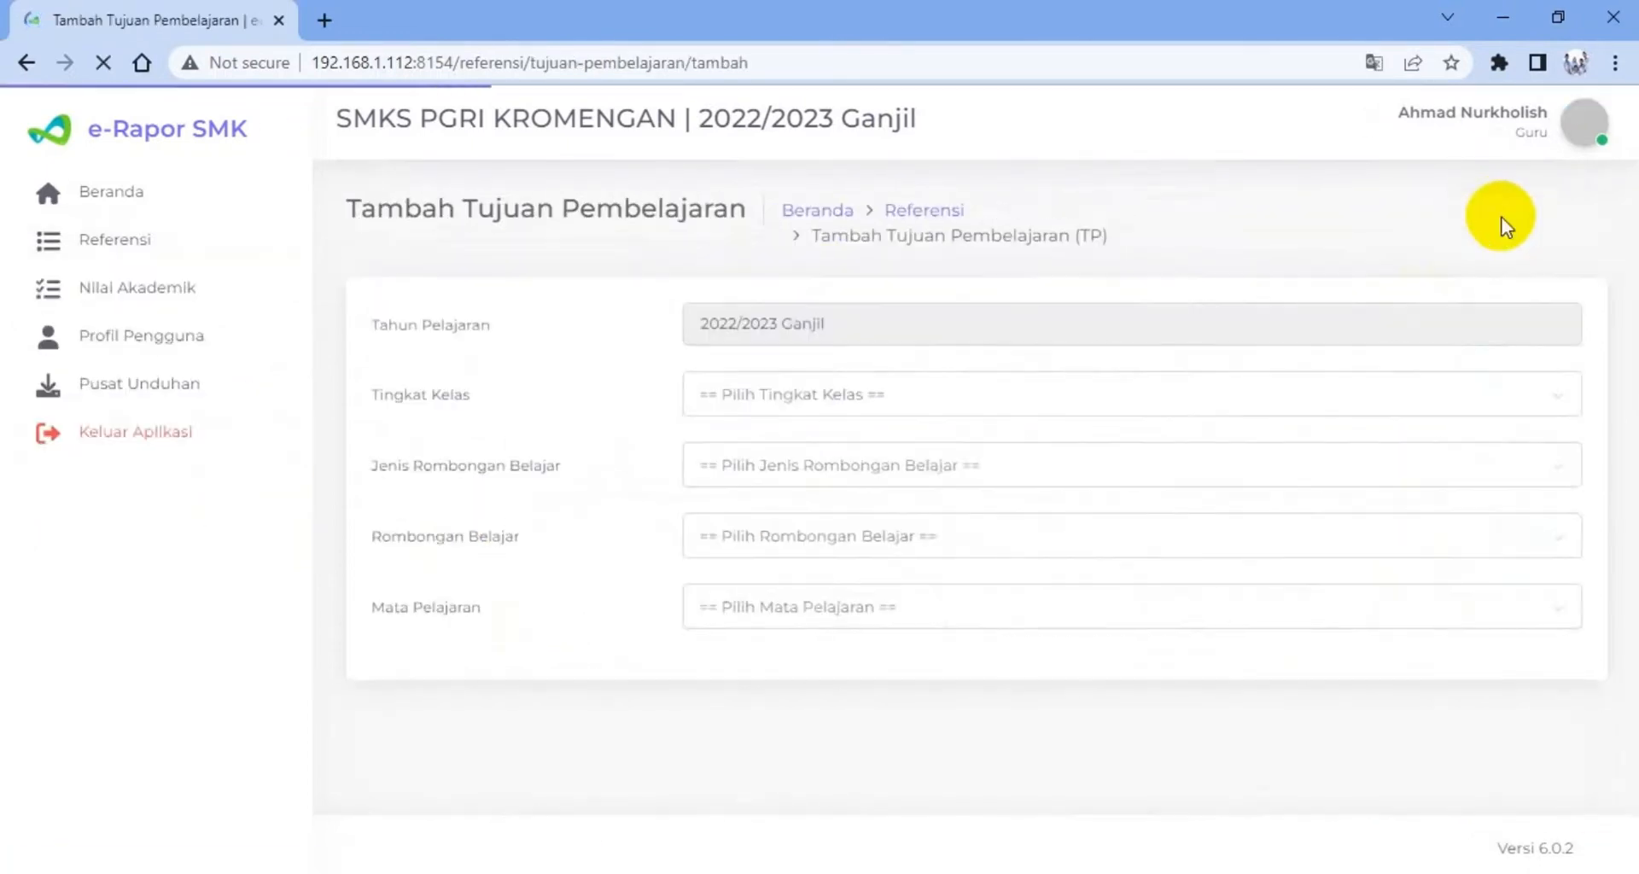
left_click(854, 404)
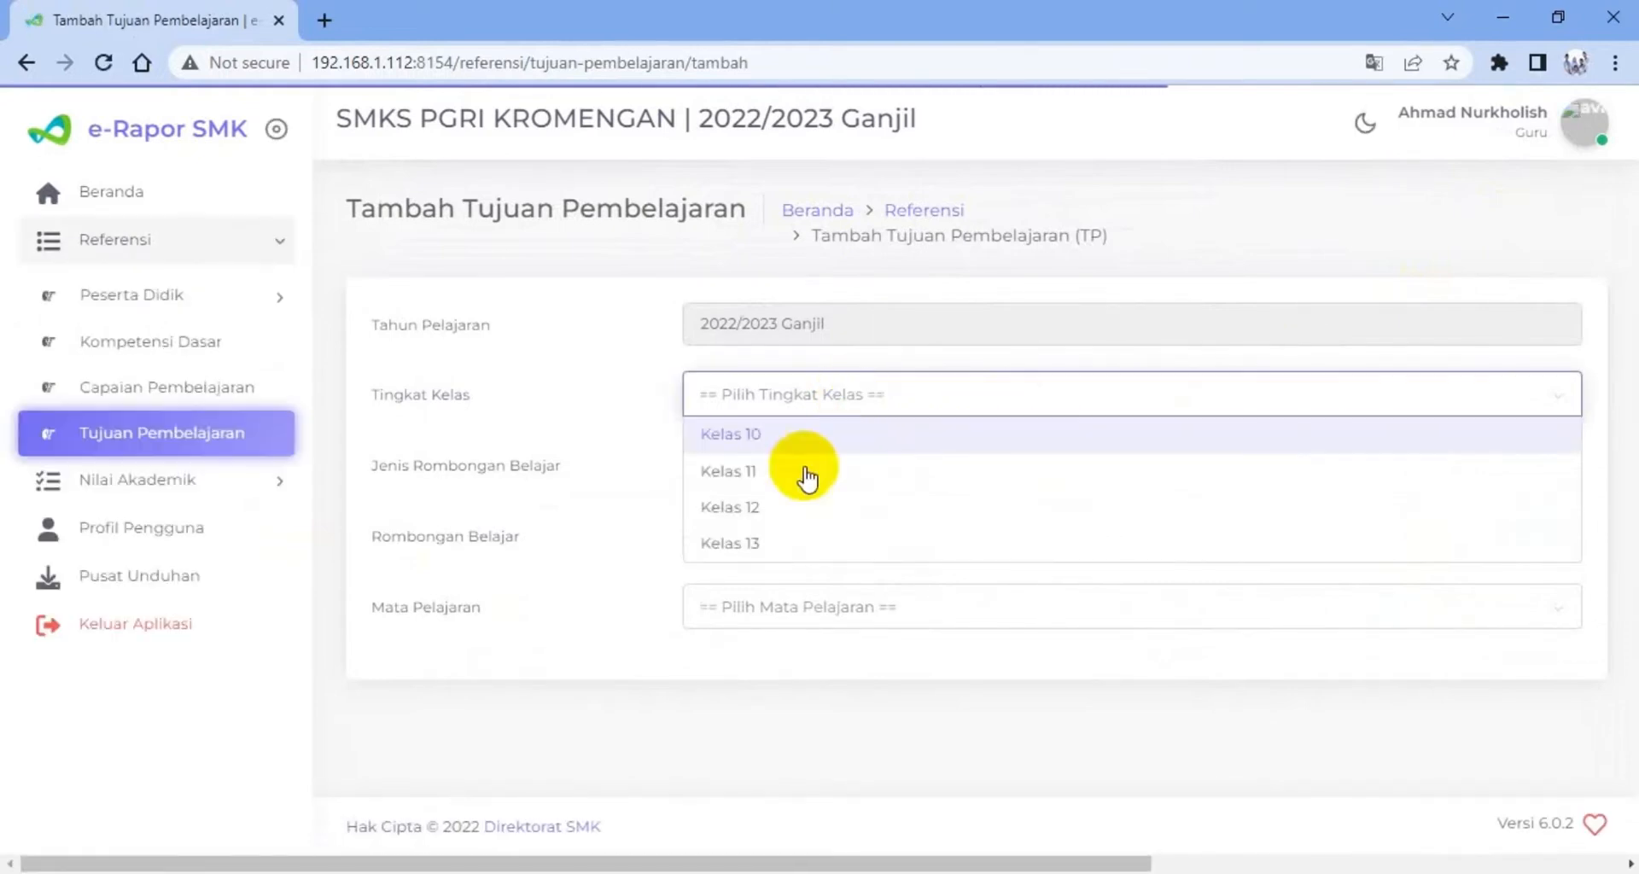
left_click(785, 448)
left_click(781, 469)
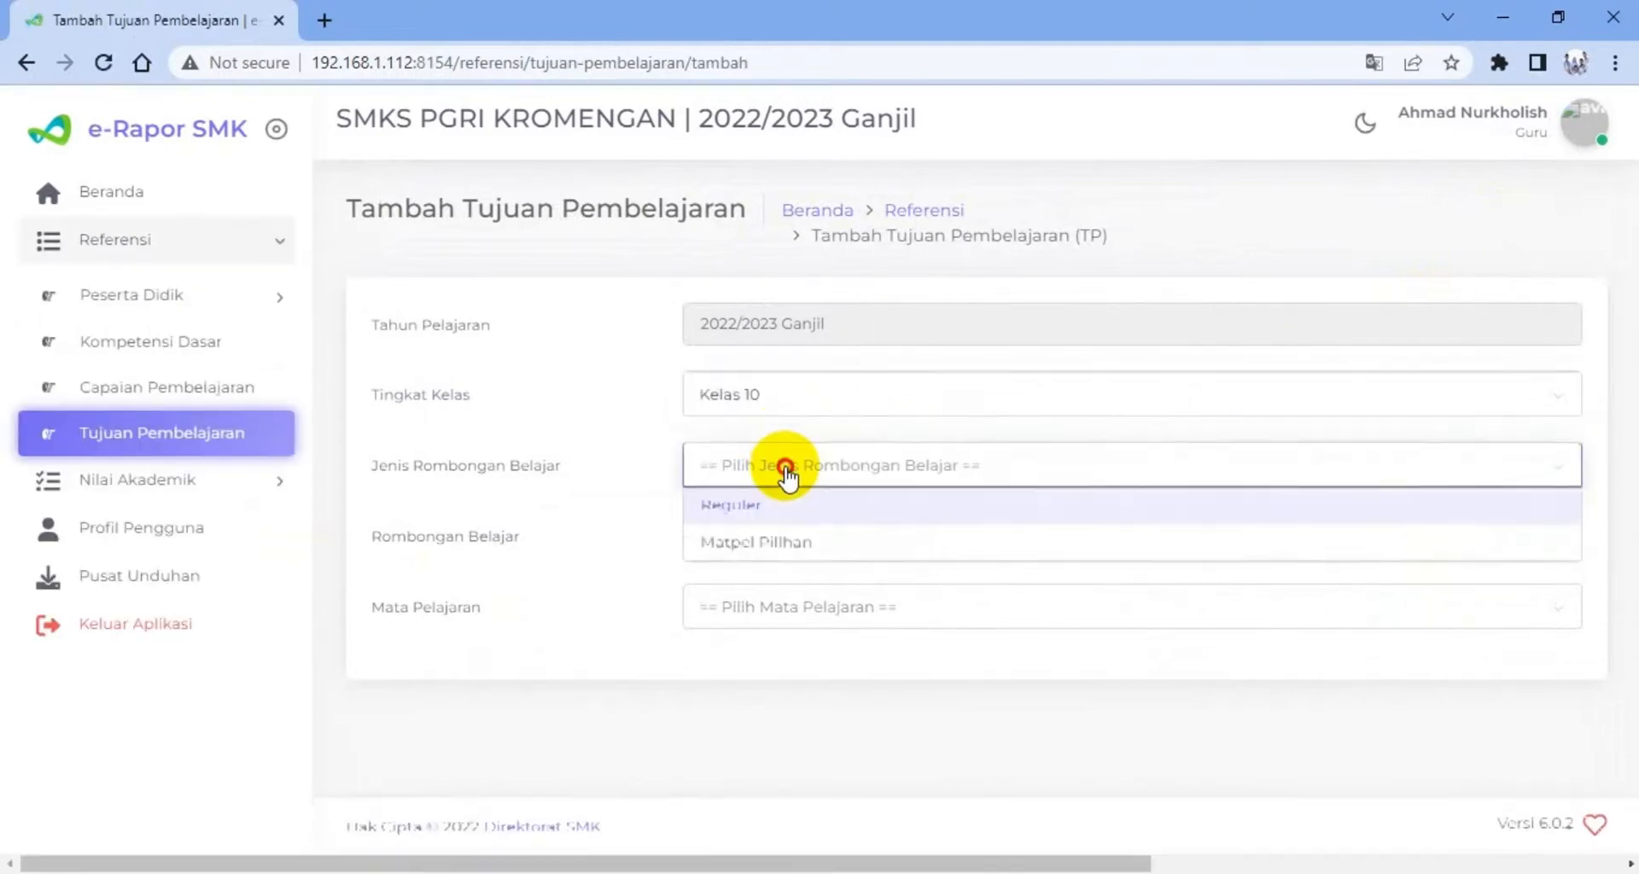
left_click(772, 505)
left_click(776, 536)
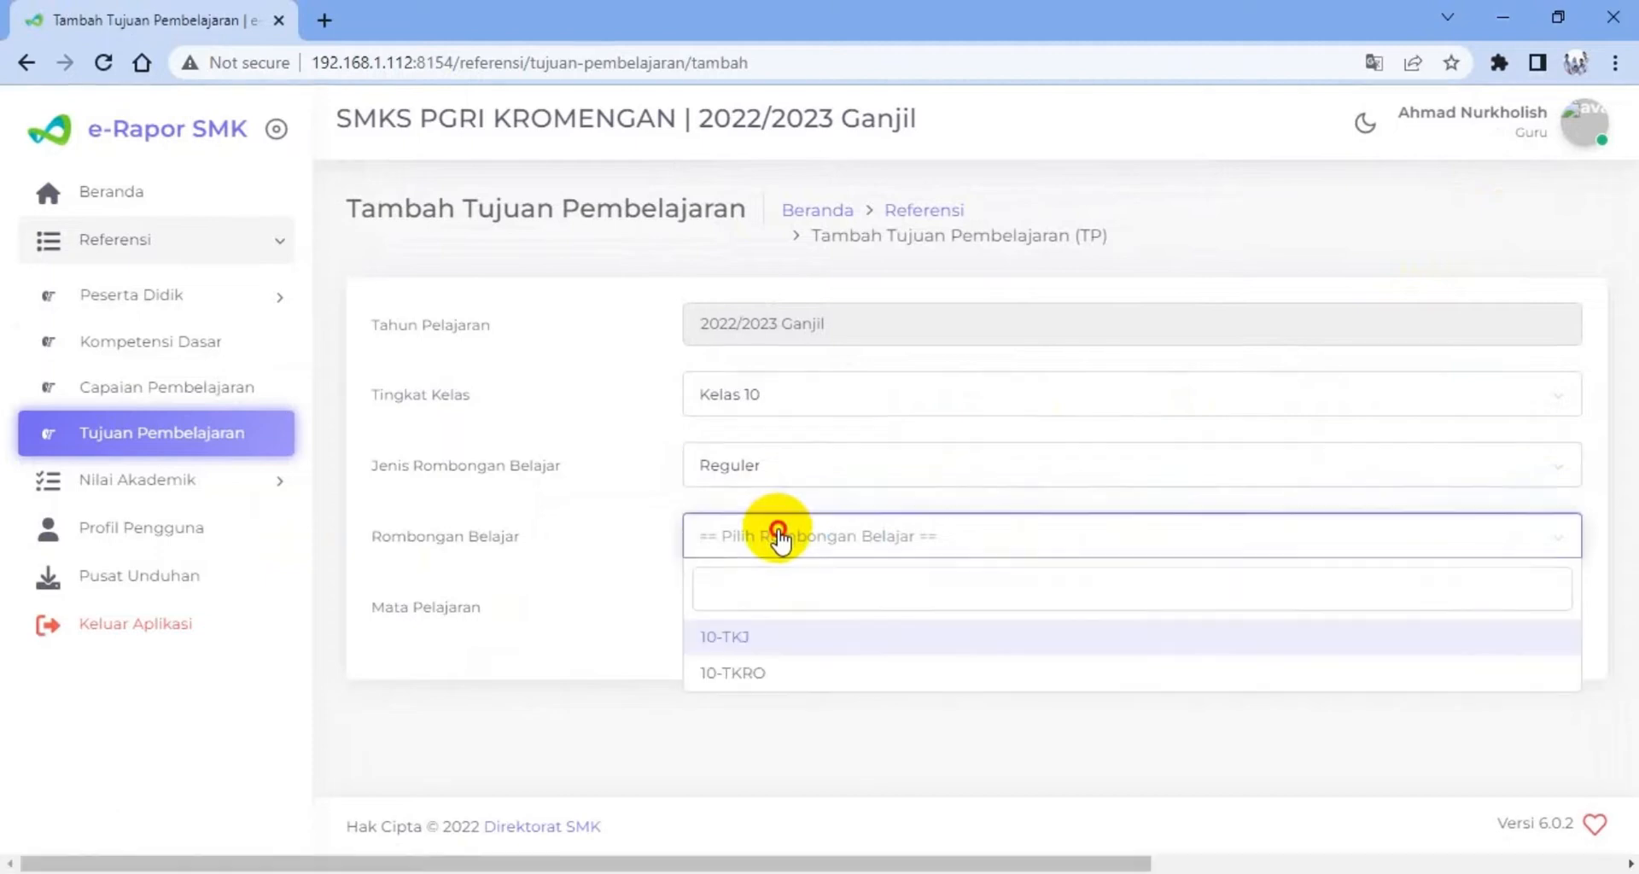
left_click(730, 638)
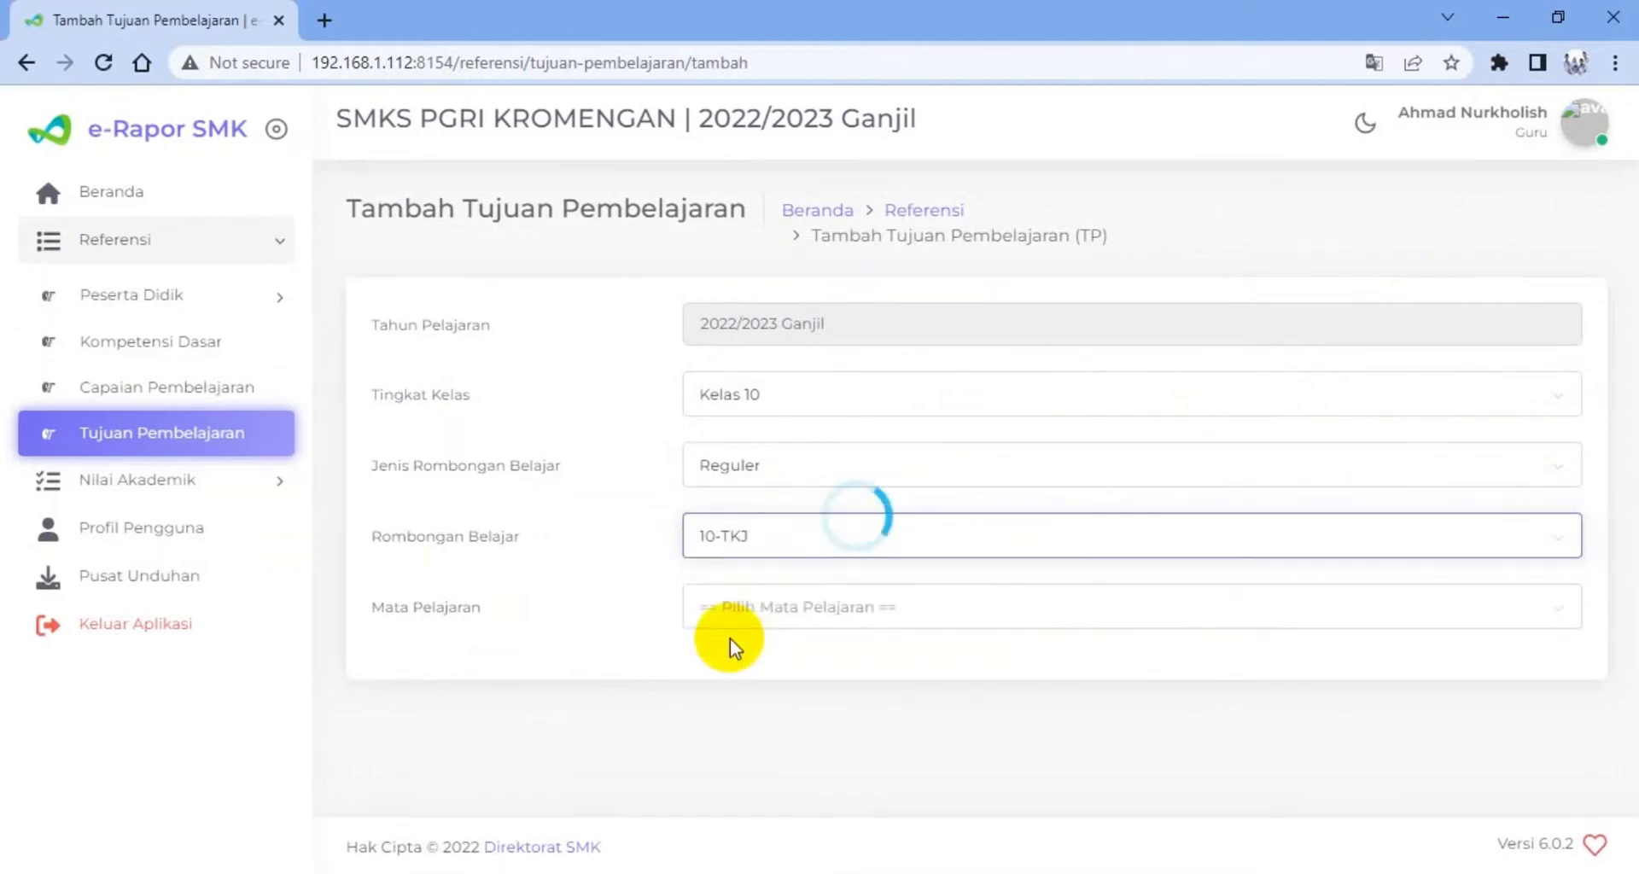
left_click(766, 610)
left_click(732, 707)
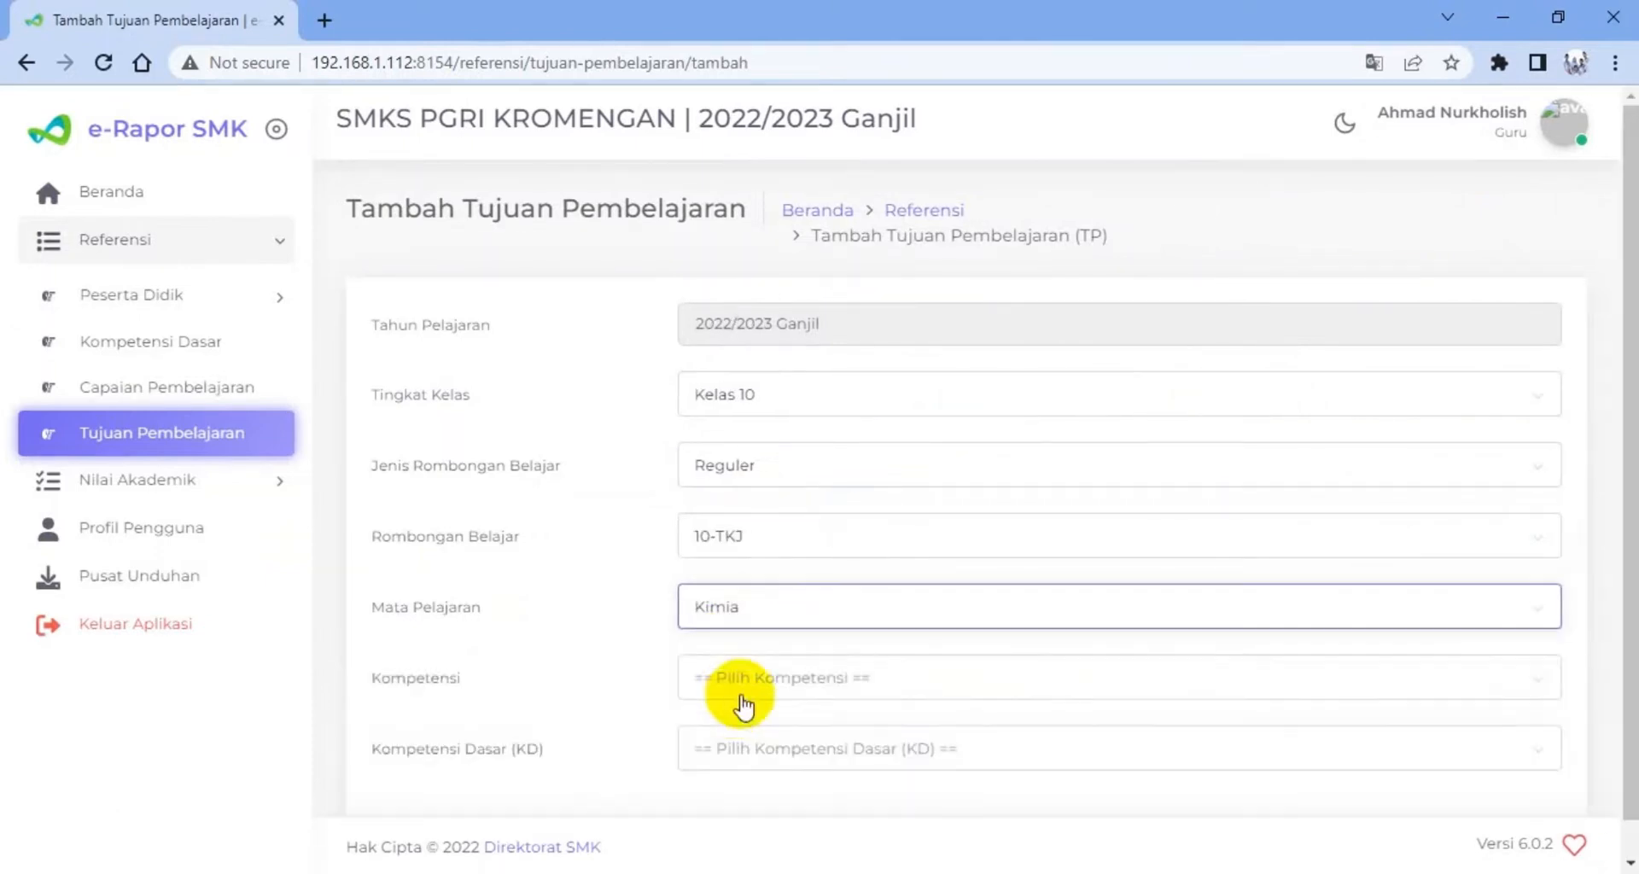
Set Kompetensi to Pengetahuan and look through the Kompetensi Dasar choices offered for duplicates
scroll(852, 637, "down", 1)
left_click(815, 638)
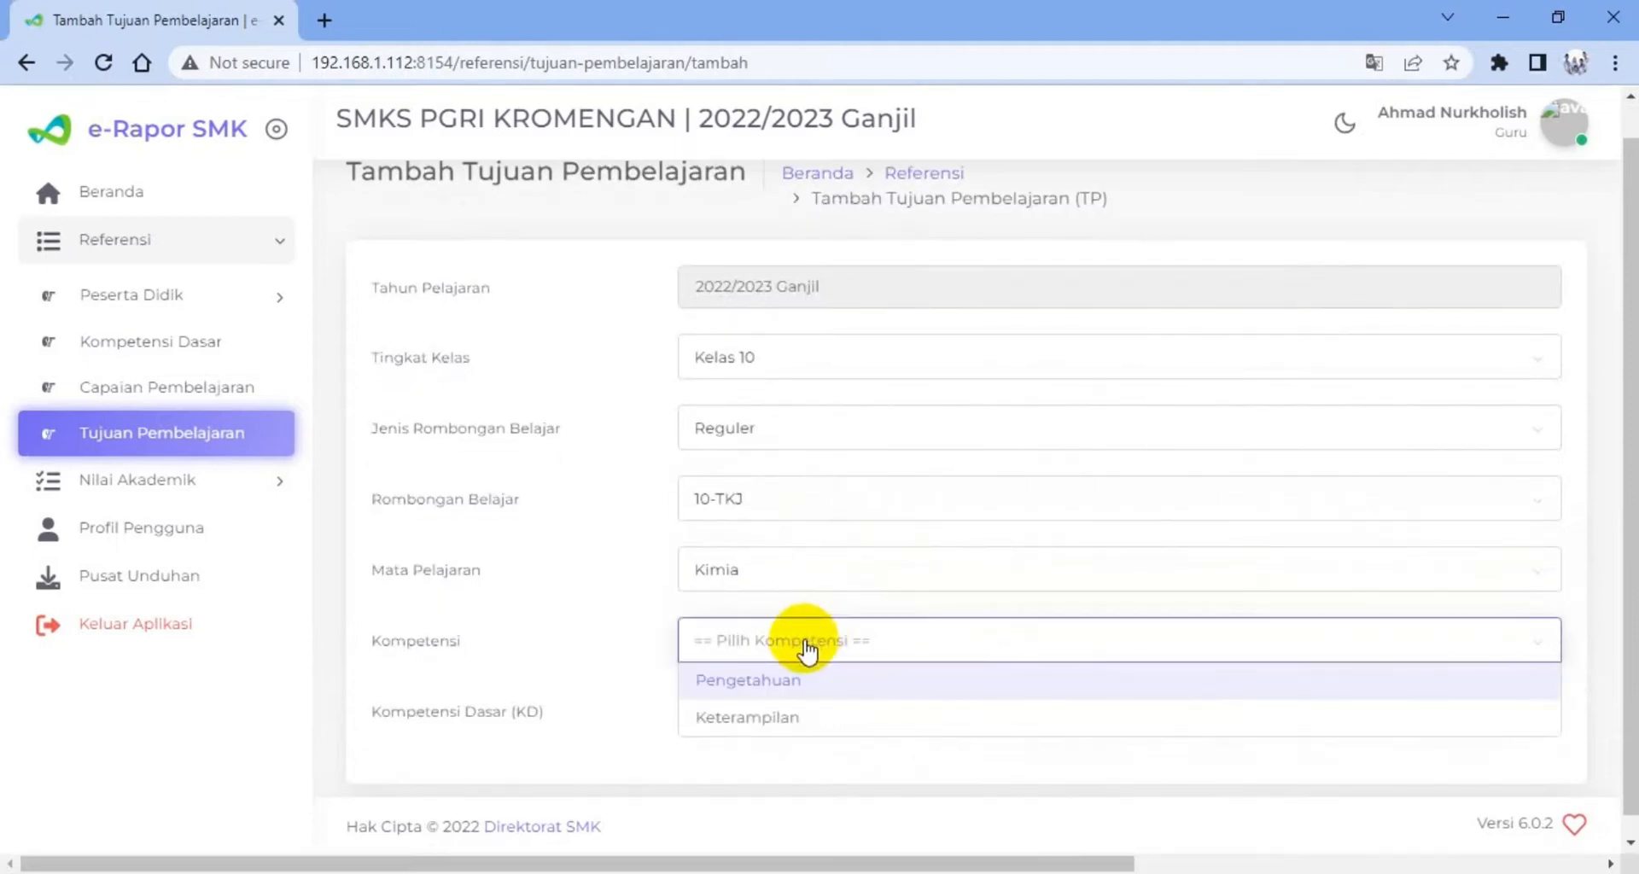
left_click(783, 681)
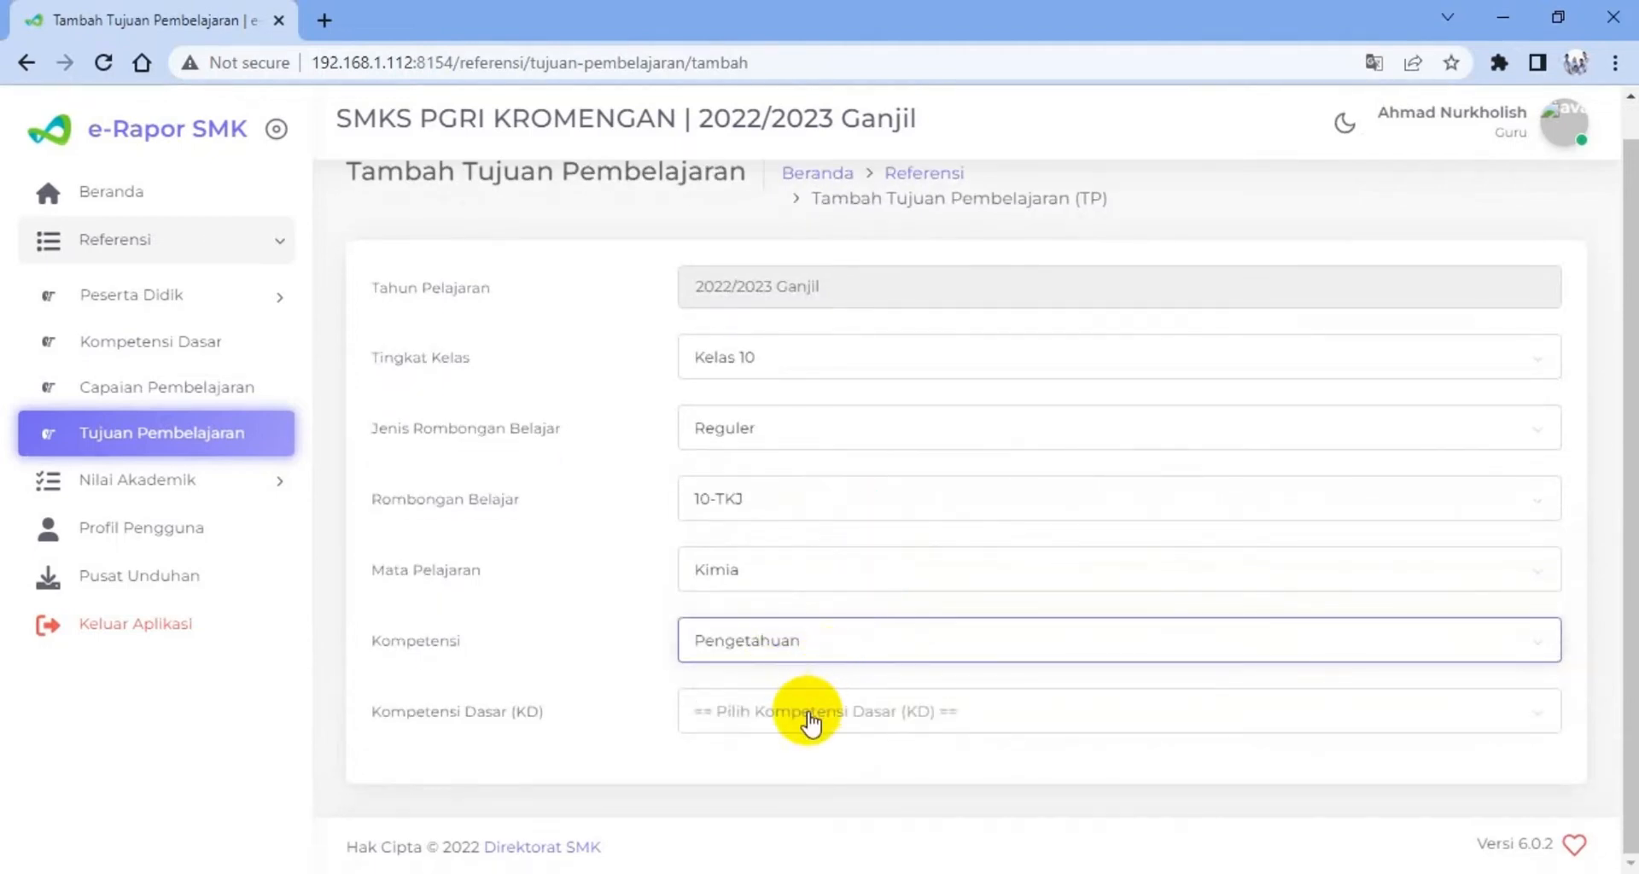
left_click(807, 716)
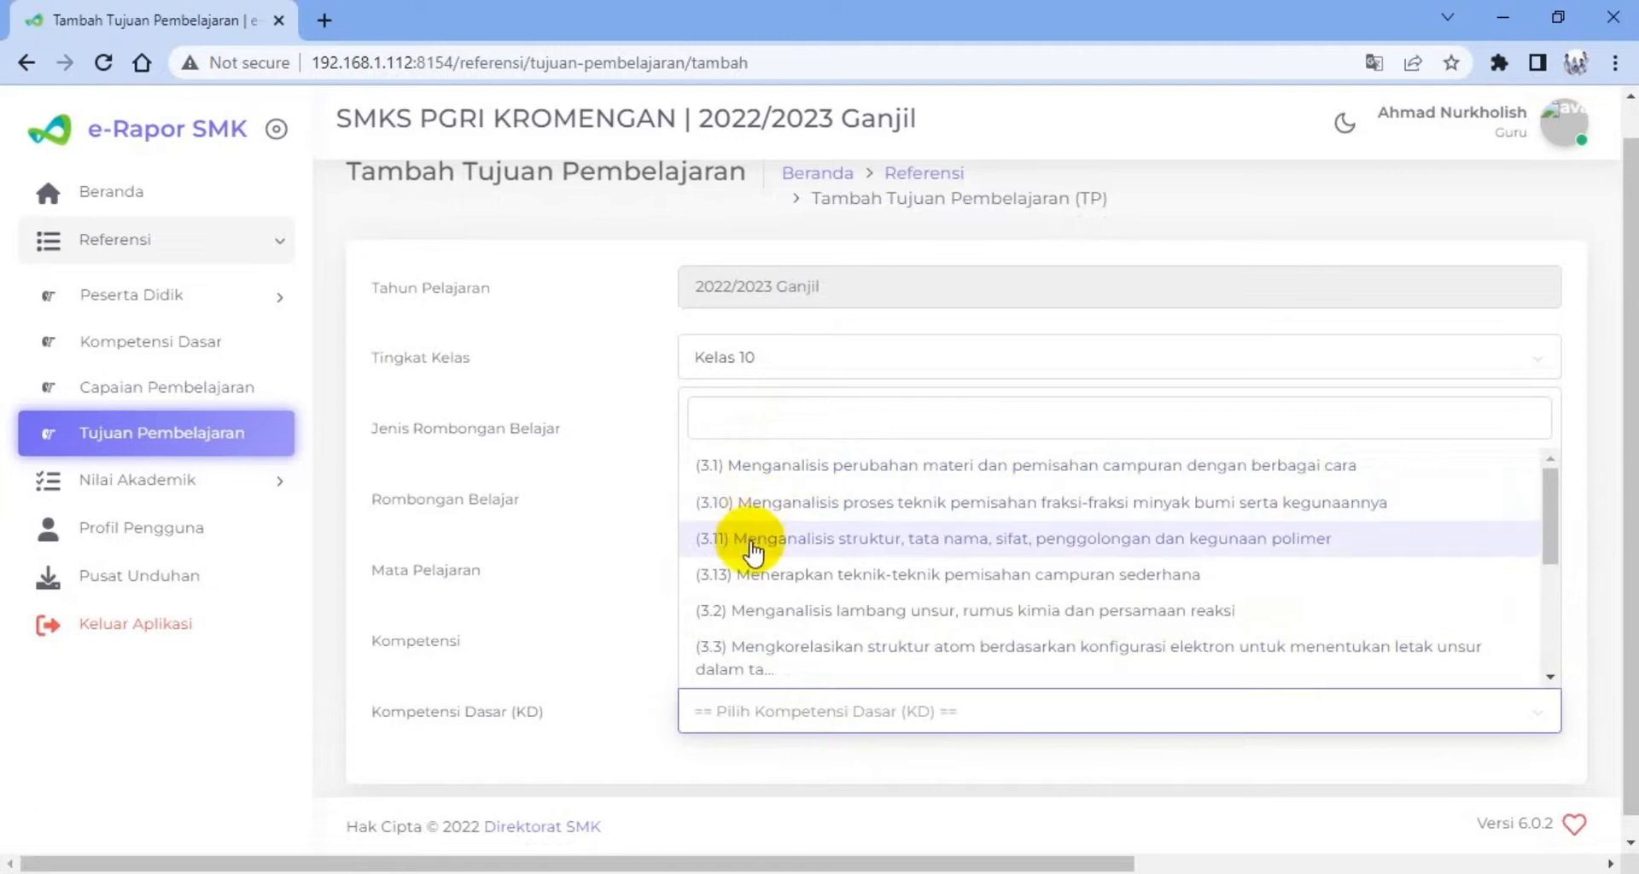
scroll(746, 610, "down", 1)
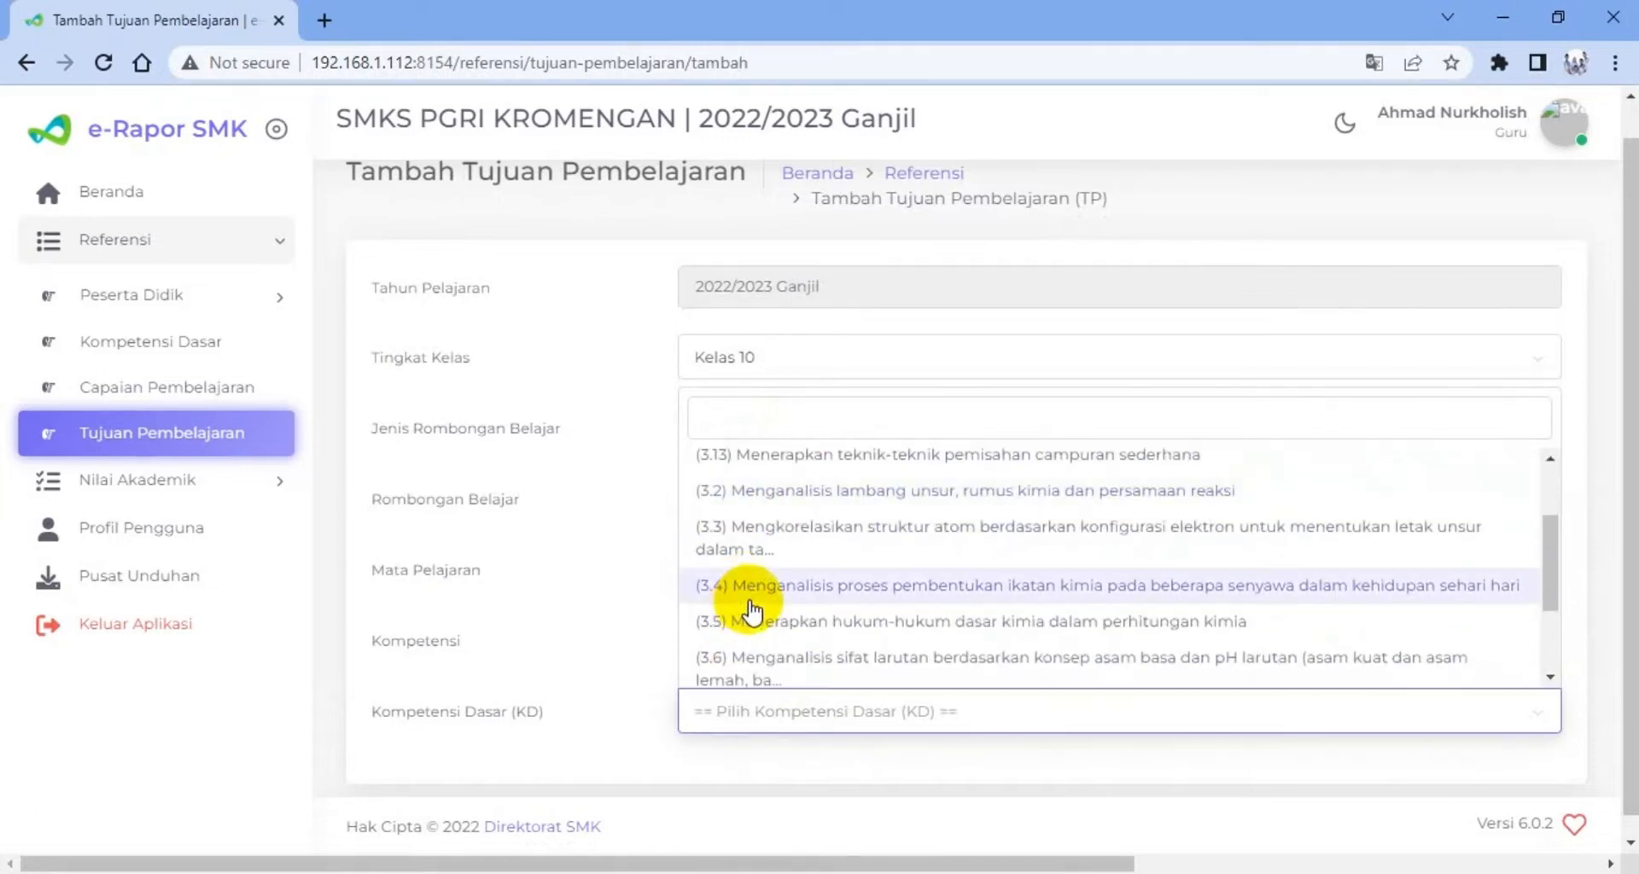
scroll(751, 610, "down", 2)
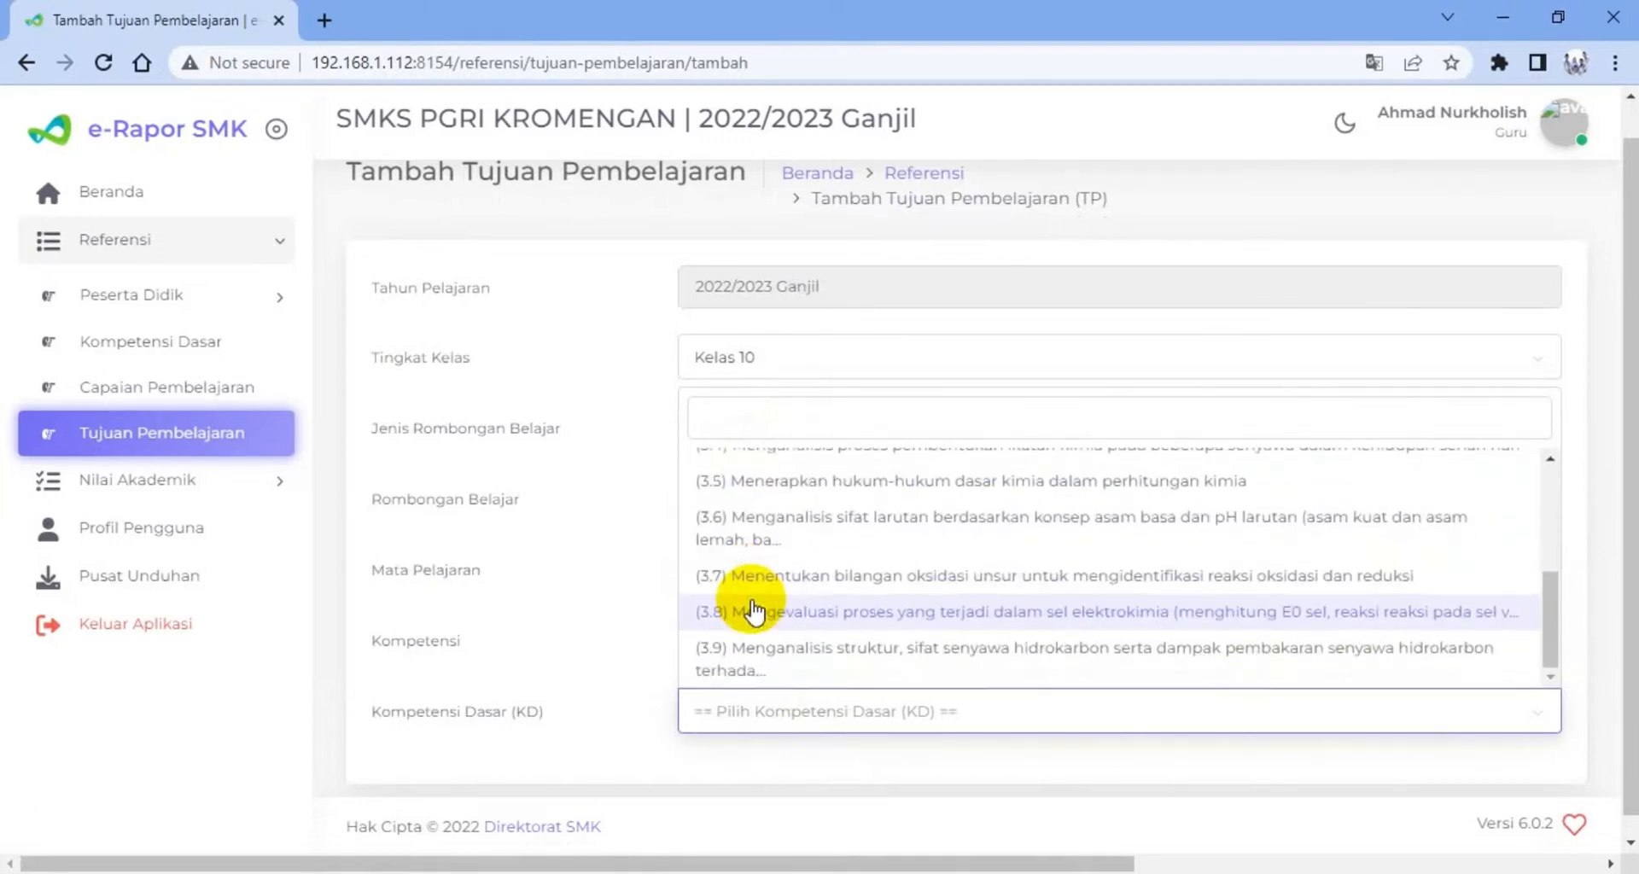
scroll(753, 611, "up", 3)
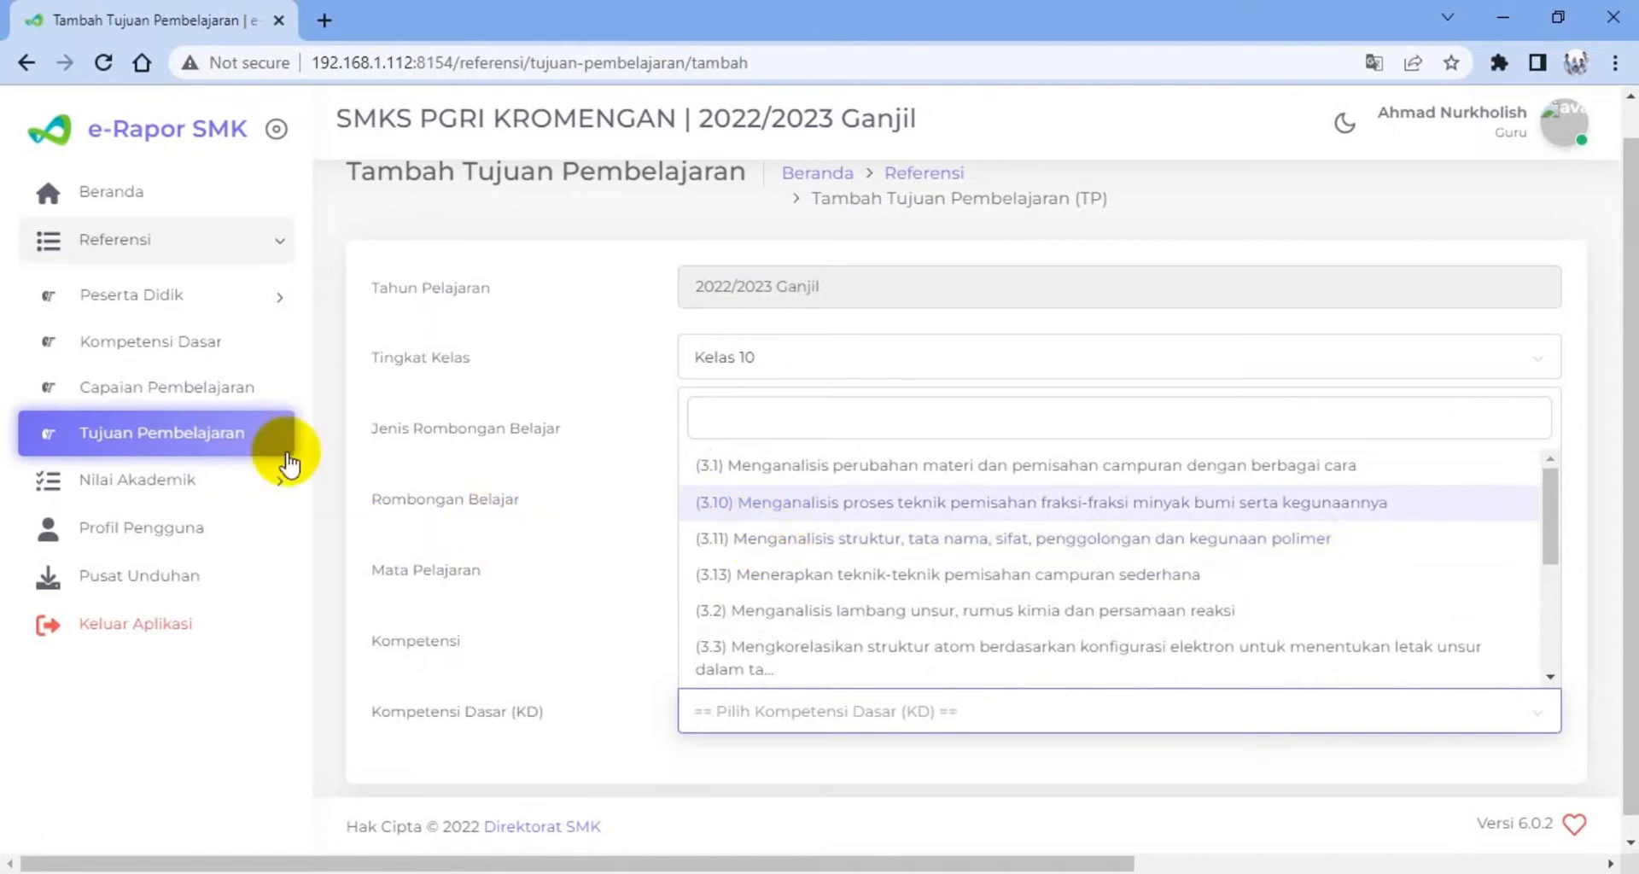
Return to the Kompetensi Dasar reference list and check the statuses of the Kimia entries
left_click(217, 359)
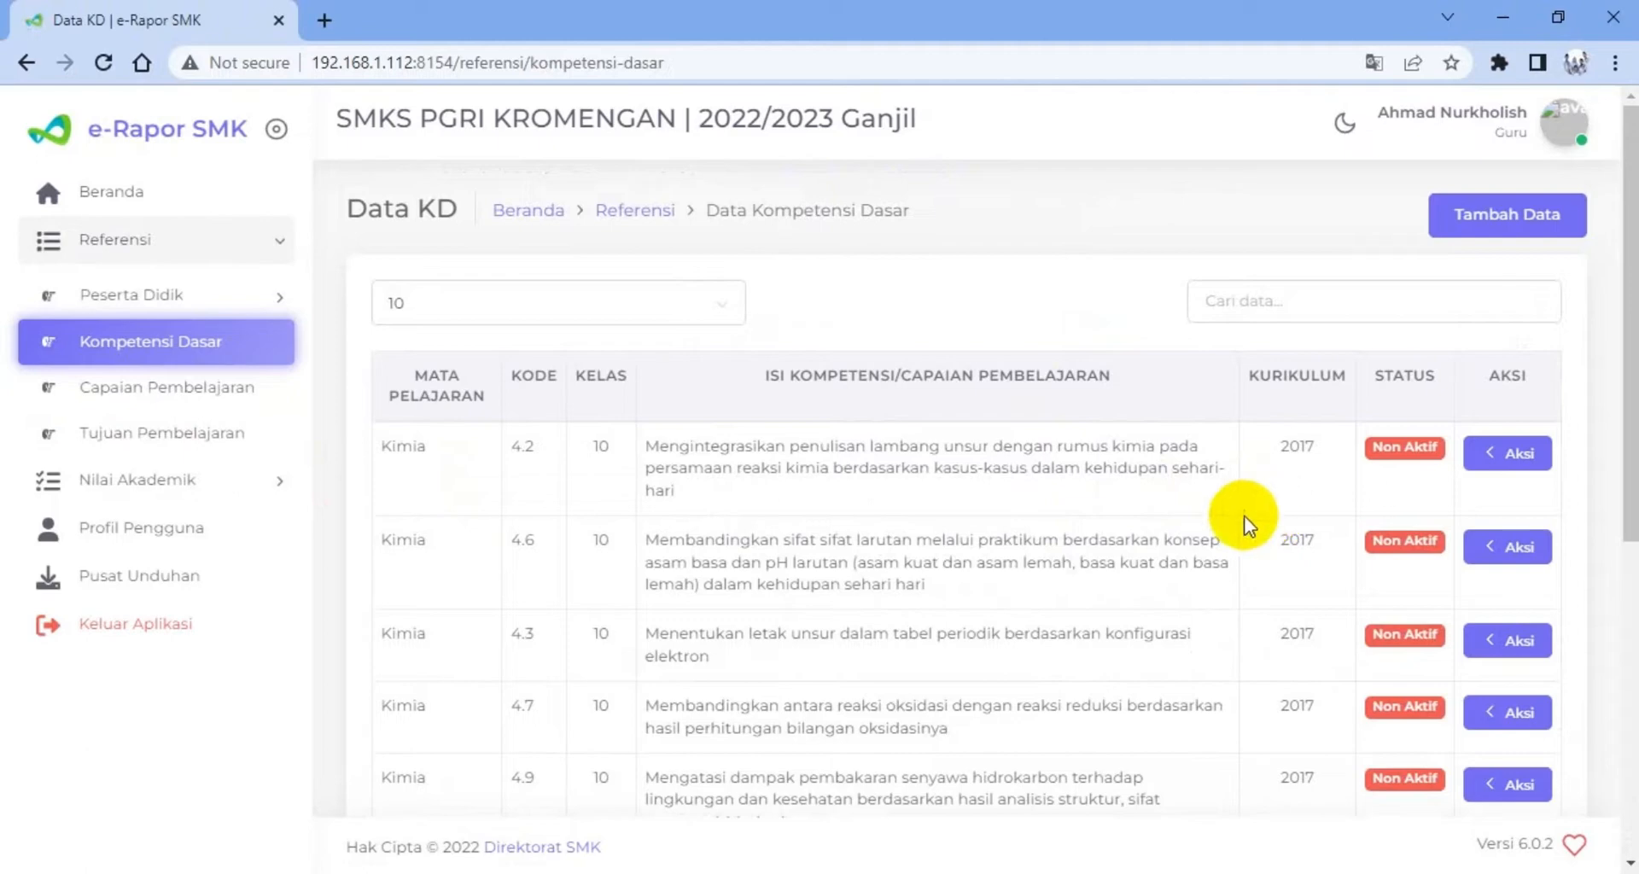
scroll(1200, 525, "down", 2)
scroll(1195, 521, "down", 4)
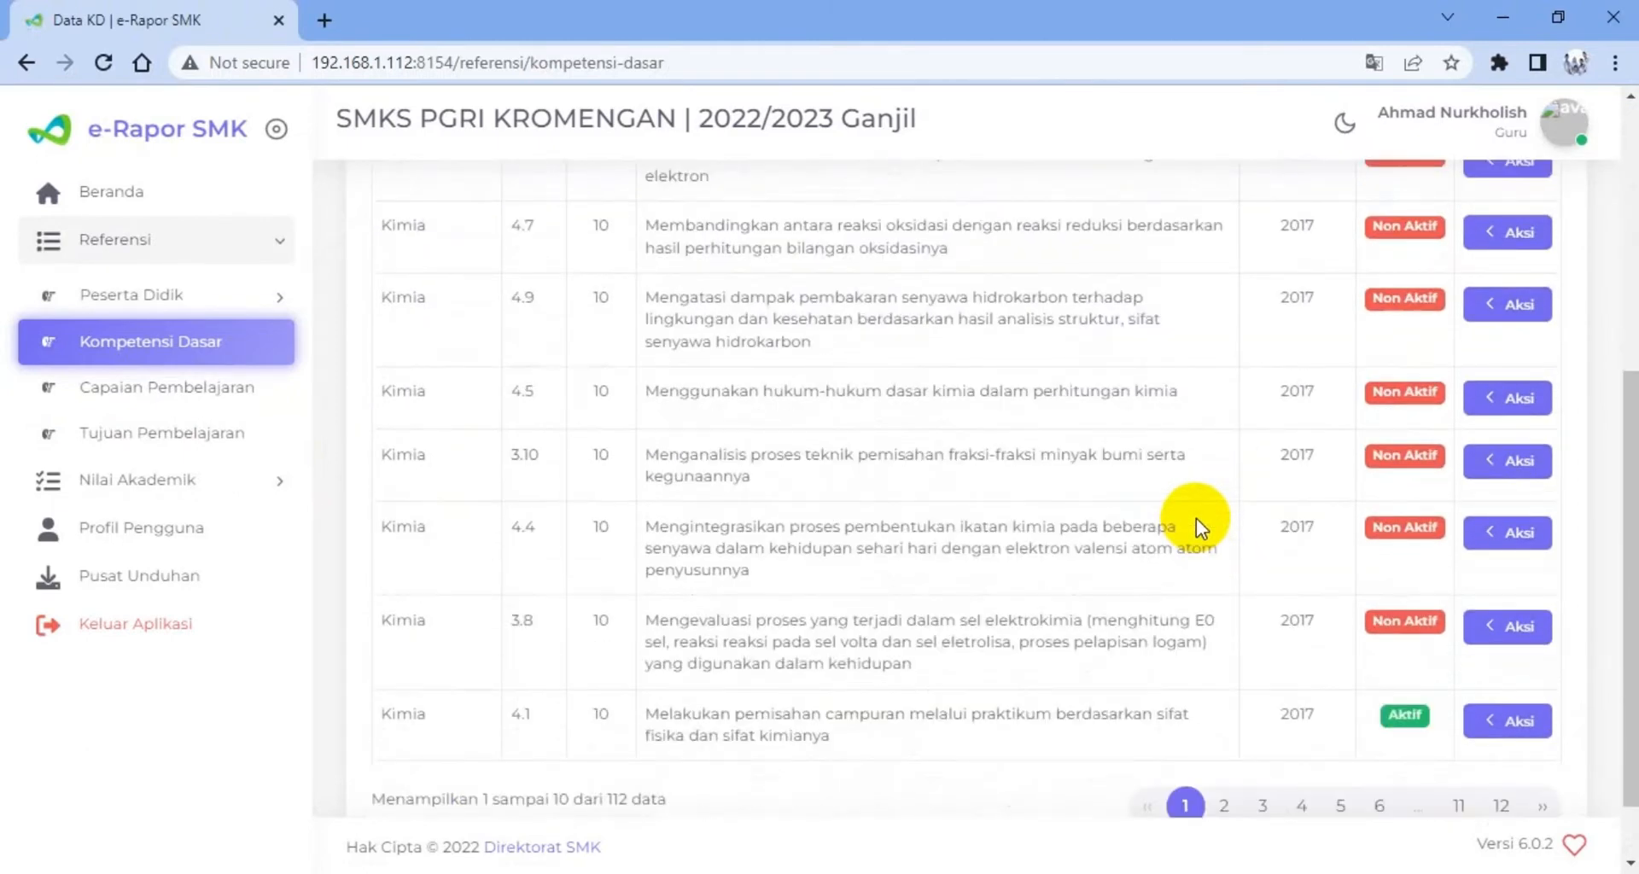
scroll(1196, 519, "up", 6)
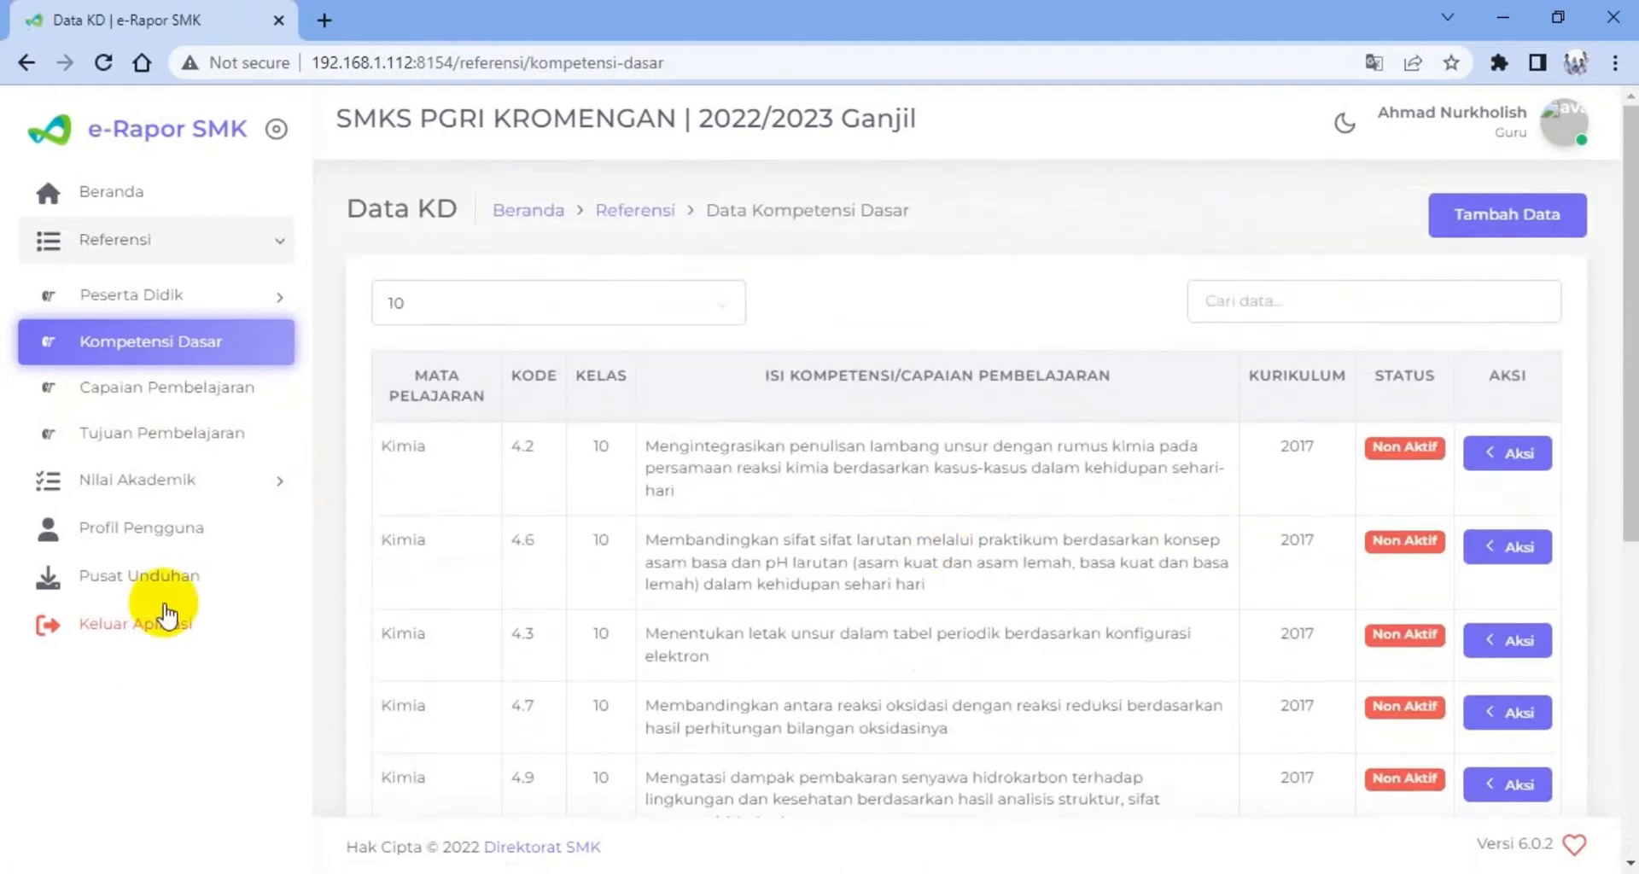
Begin adding a Tujuan Pembelajaran with Kelas 10, Reguler, rombongan belajar 10-TKJ and Mata Pelajaran Kimia
left_click(120, 436)
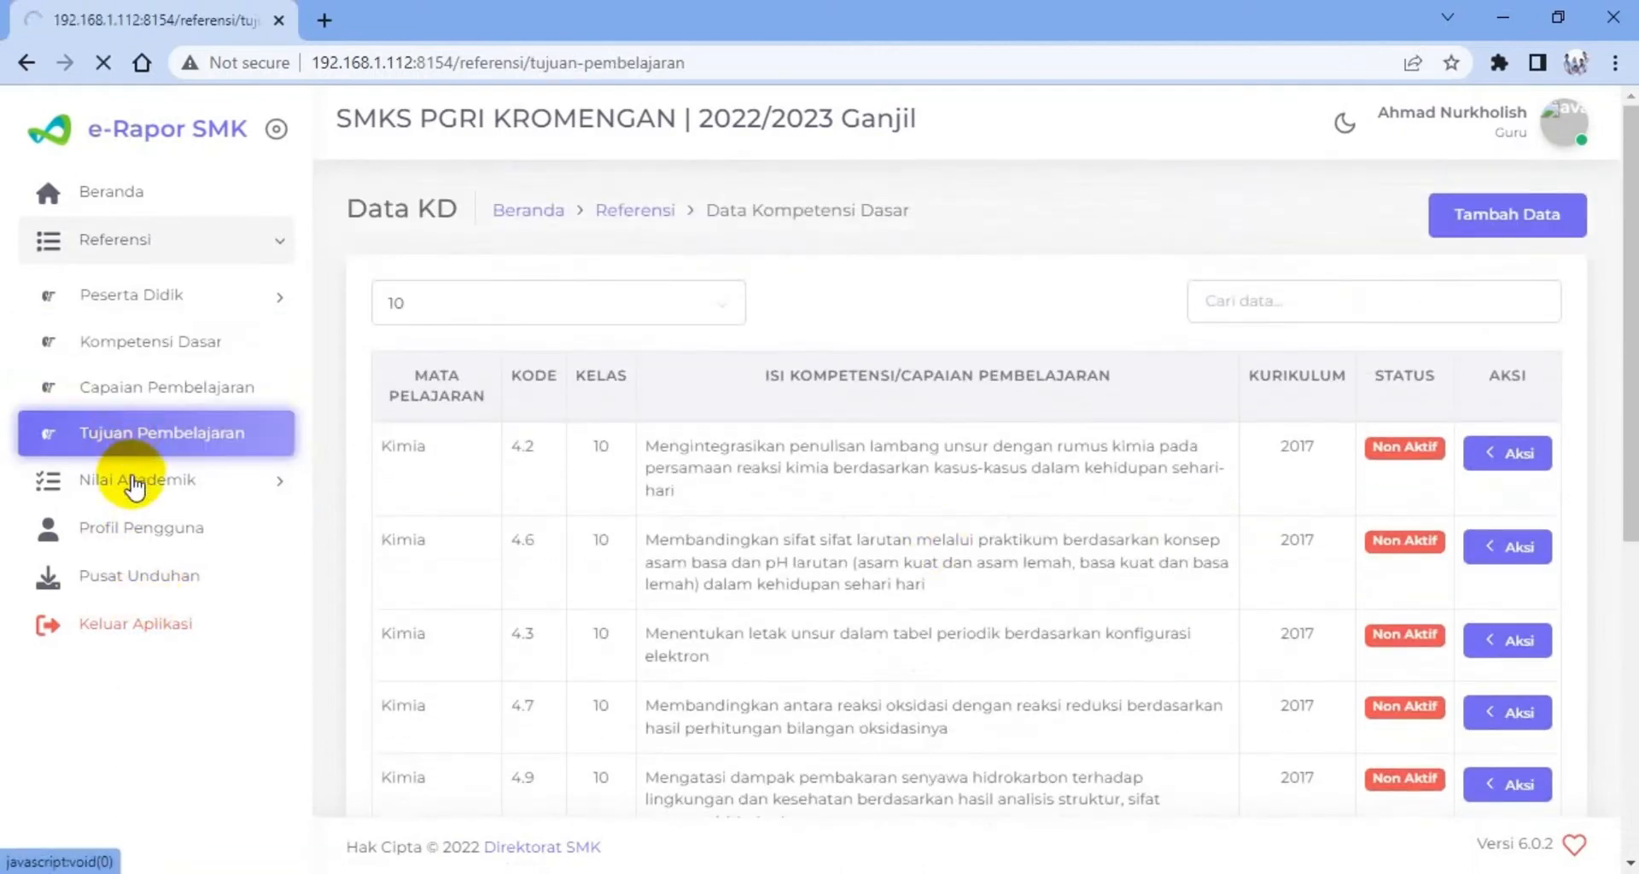
left_click(1504, 224)
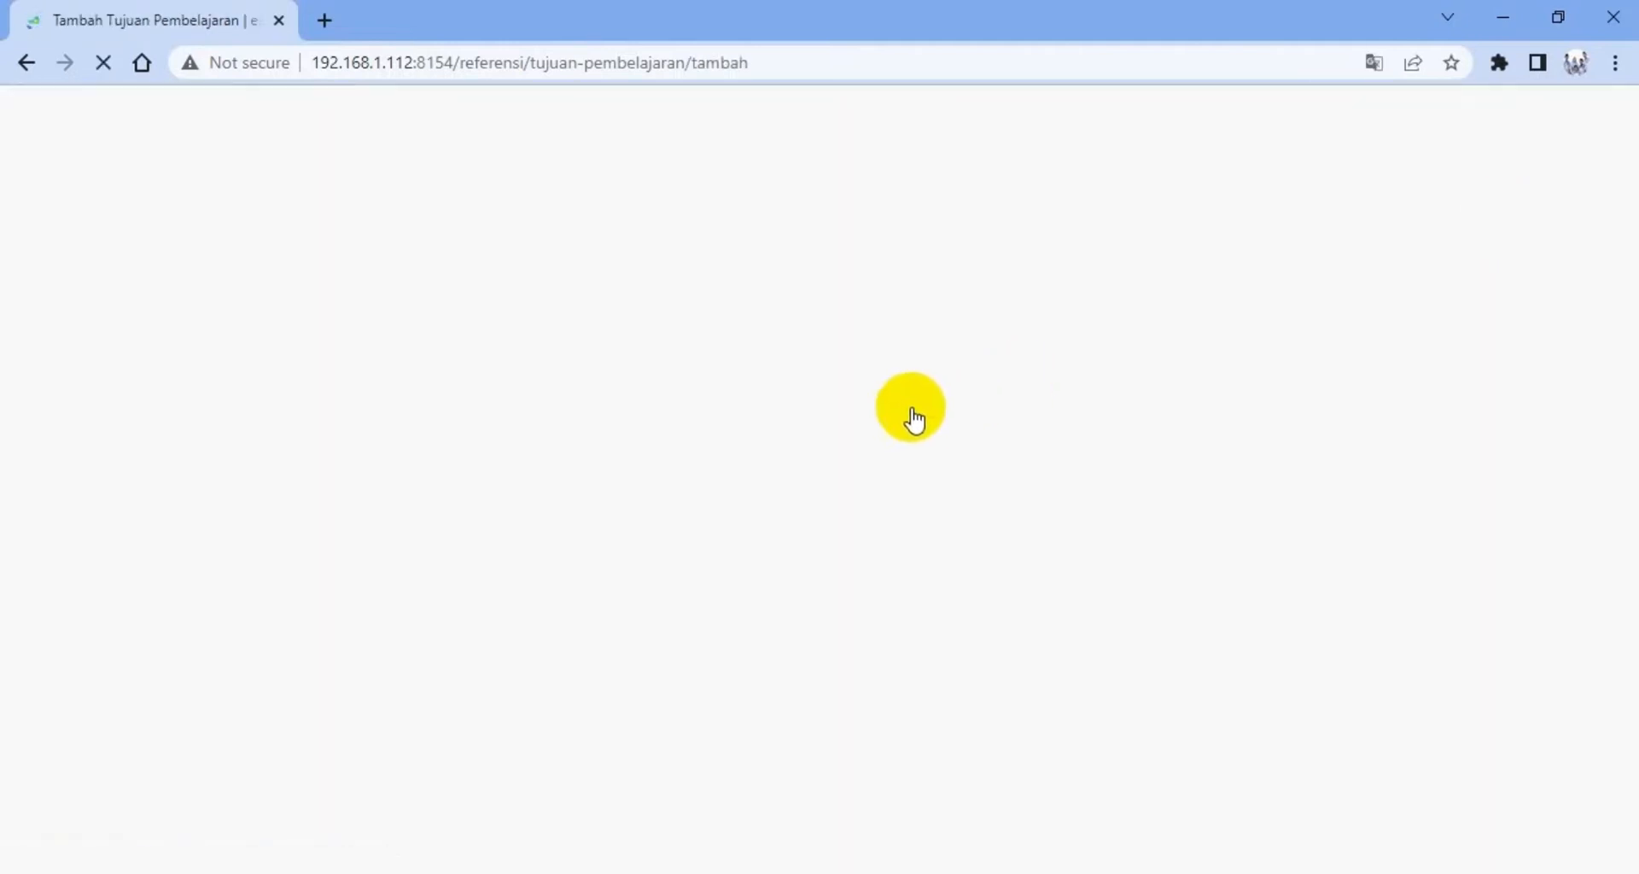
left_click(833, 401)
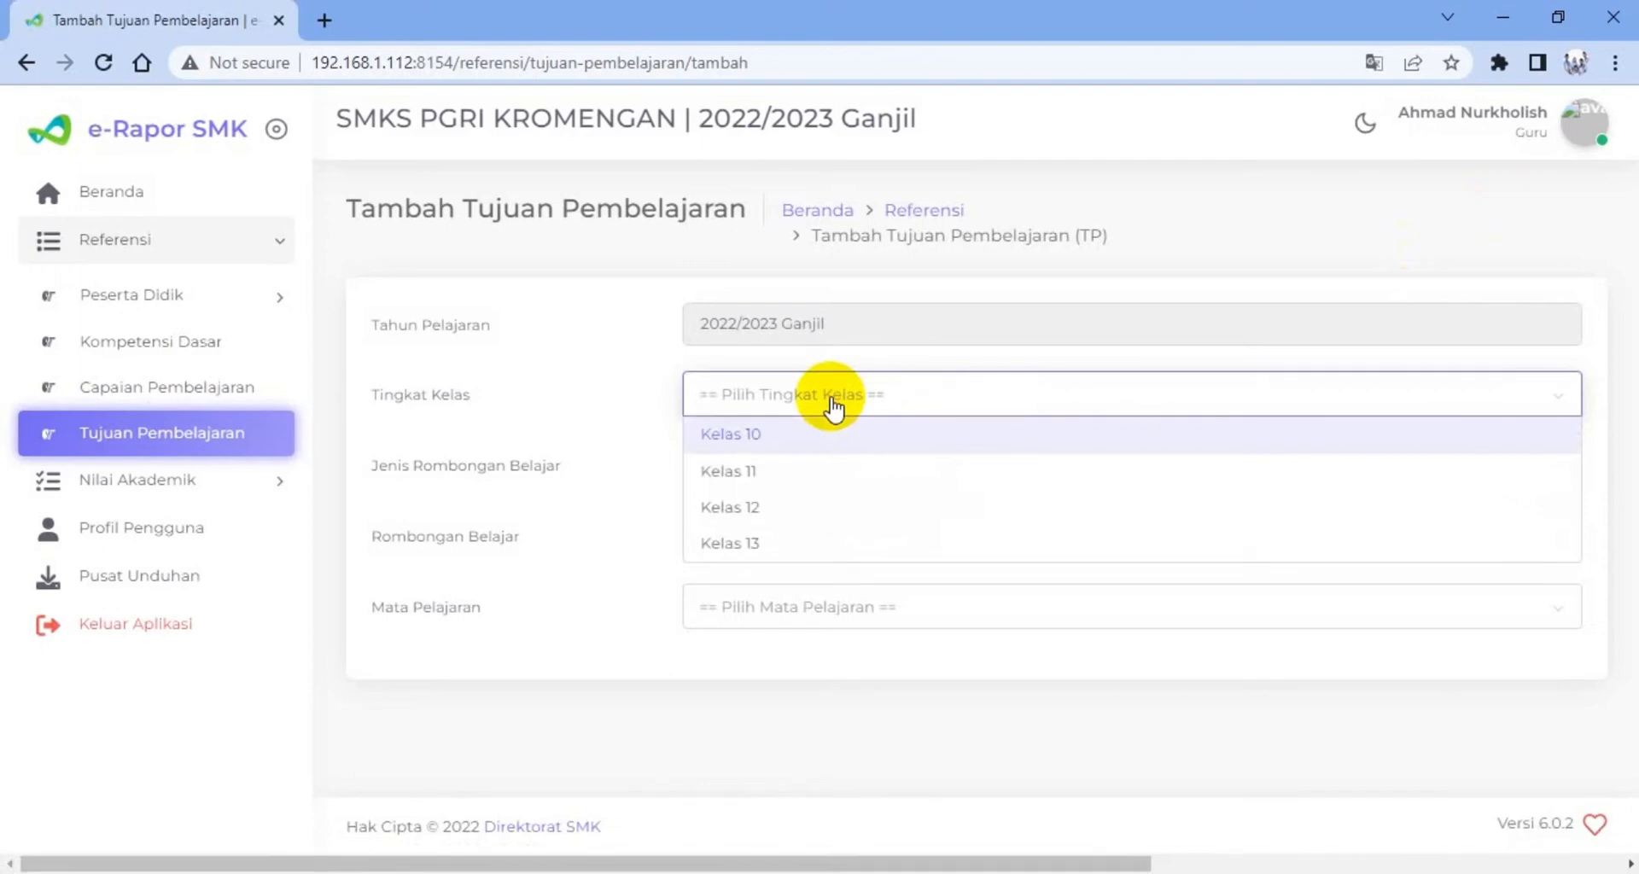
left_click(789, 436)
left_click(798, 480)
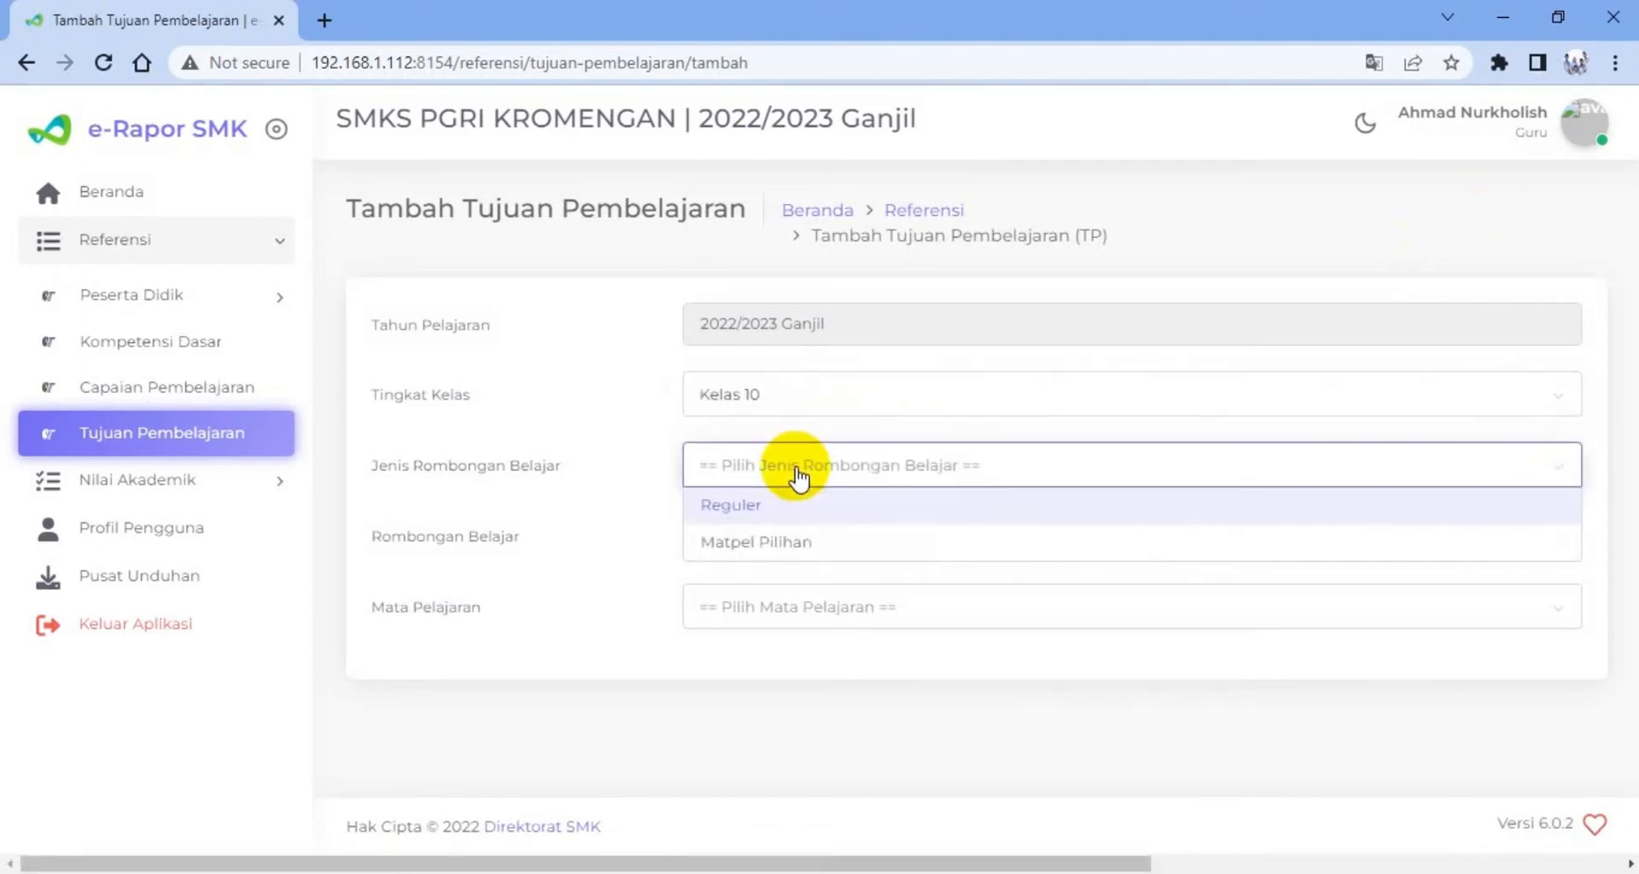
left_click(766, 509)
left_click(774, 538)
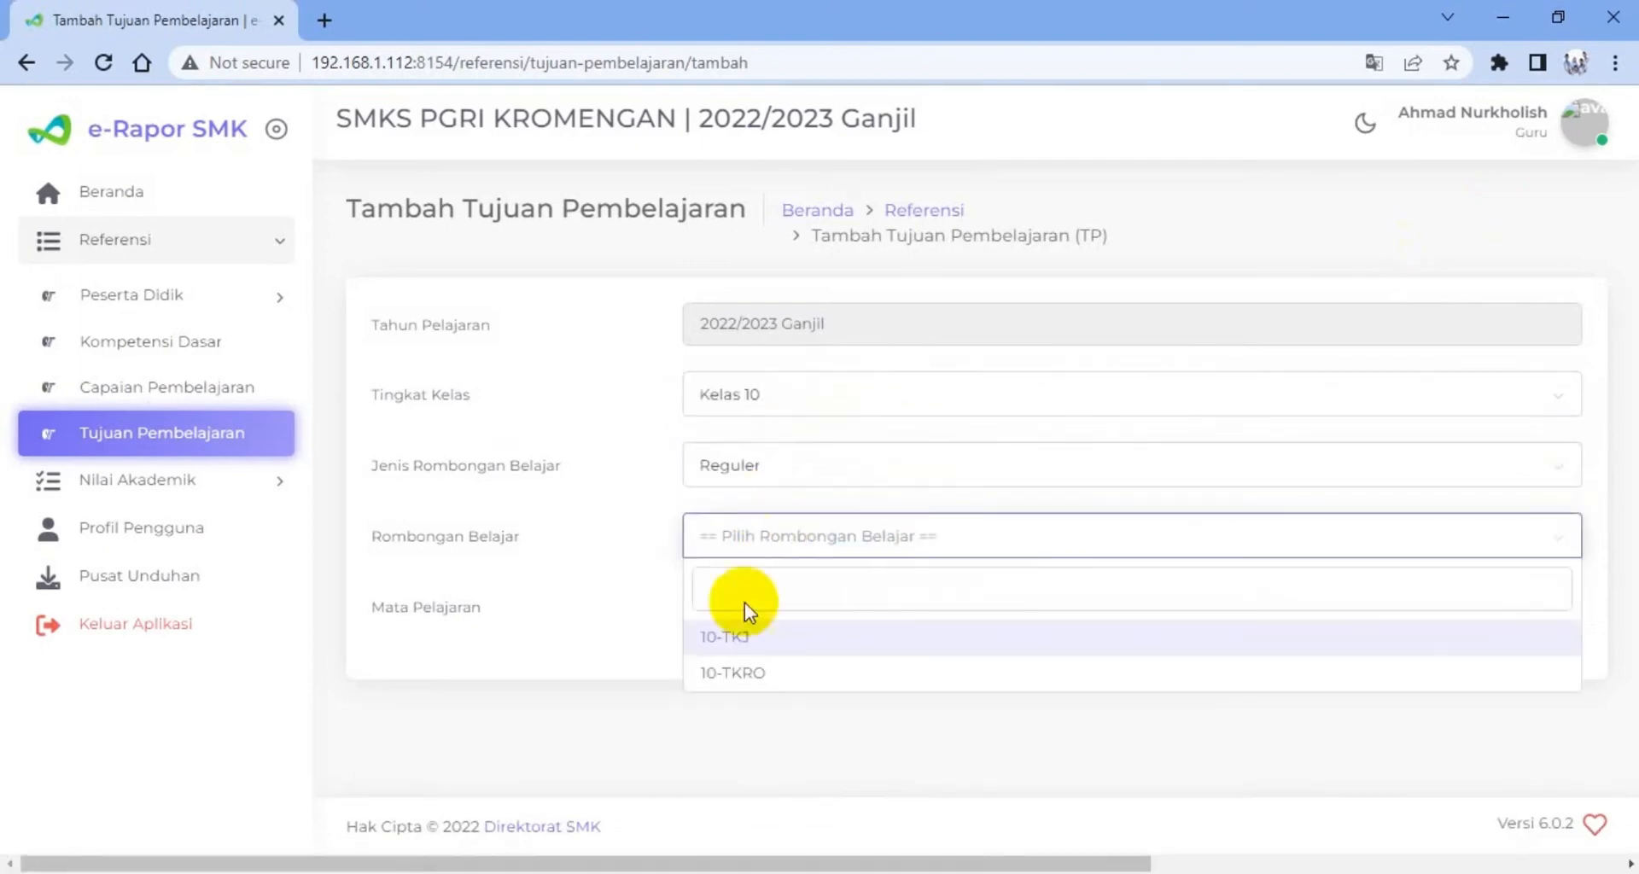
left_click(736, 639)
left_click(758, 616)
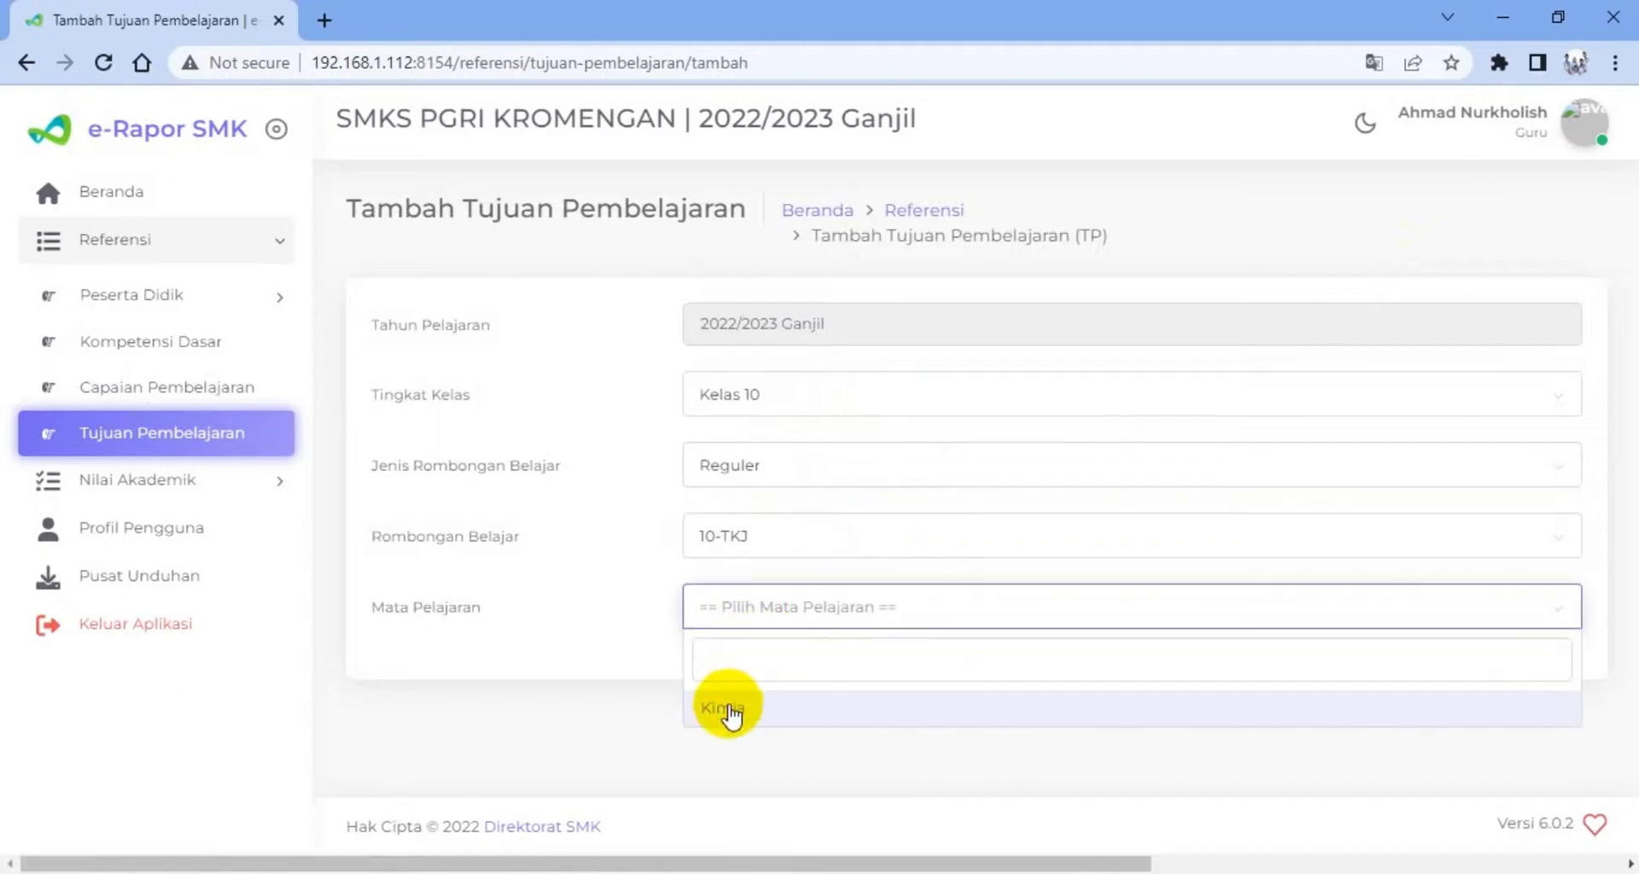
left_click(728, 713)
Set Kompetensi to Pengetahuan and choose Kompetensi Dasar (3.2) Menganalisis lambang unsur, rumus kimia dan persamaan reaksi
scroll(754, 650, "down", 1)
left_click(756, 650)
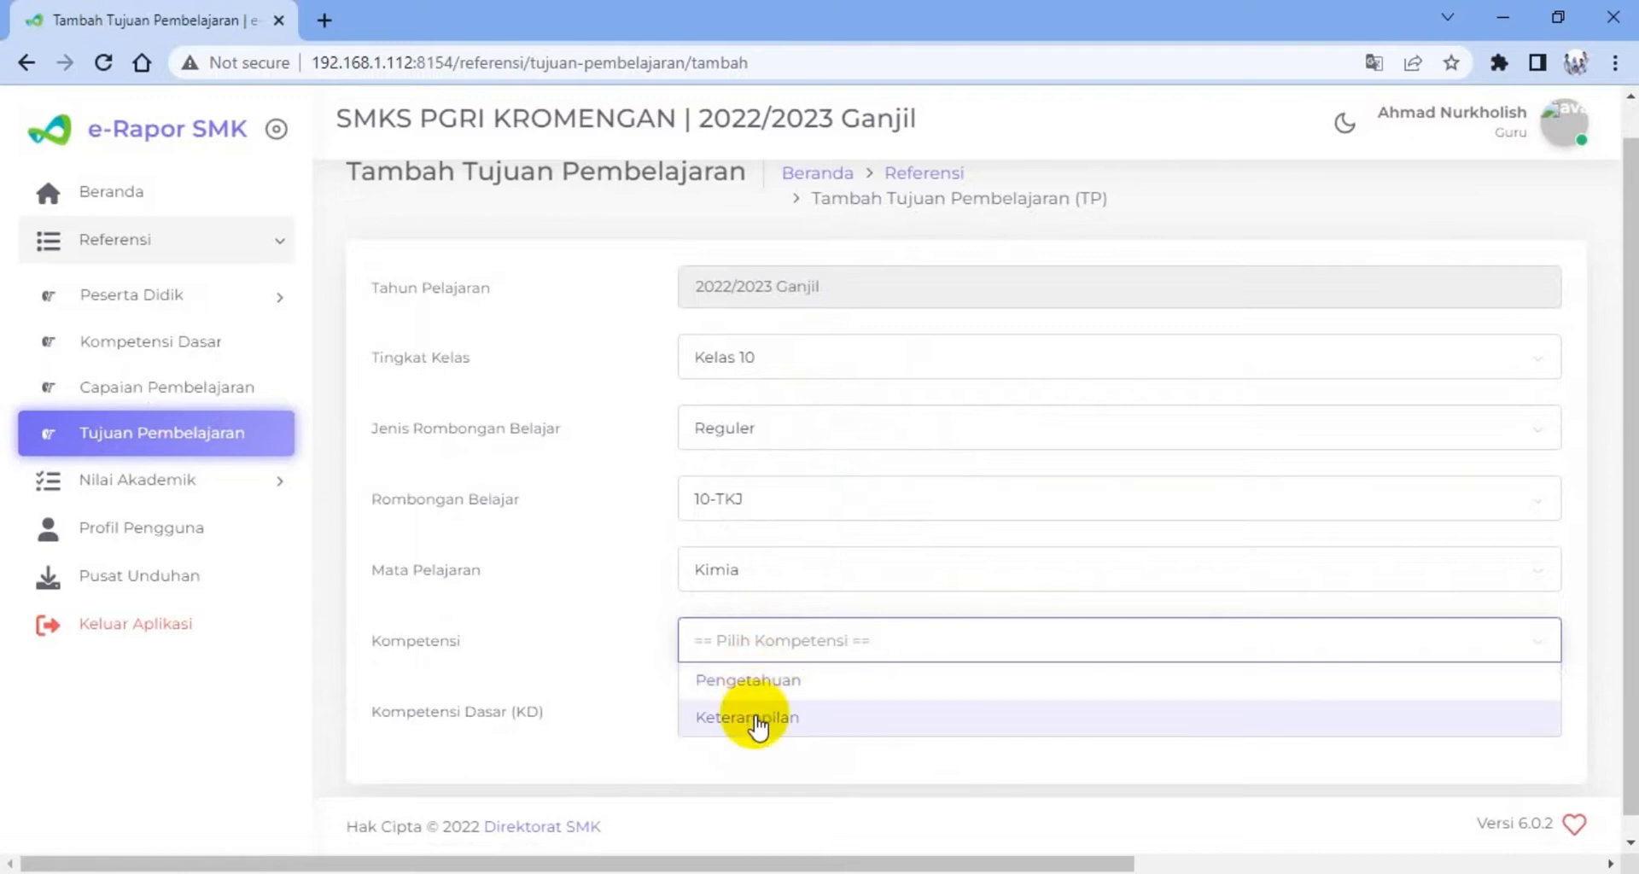
left_click(746, 681)
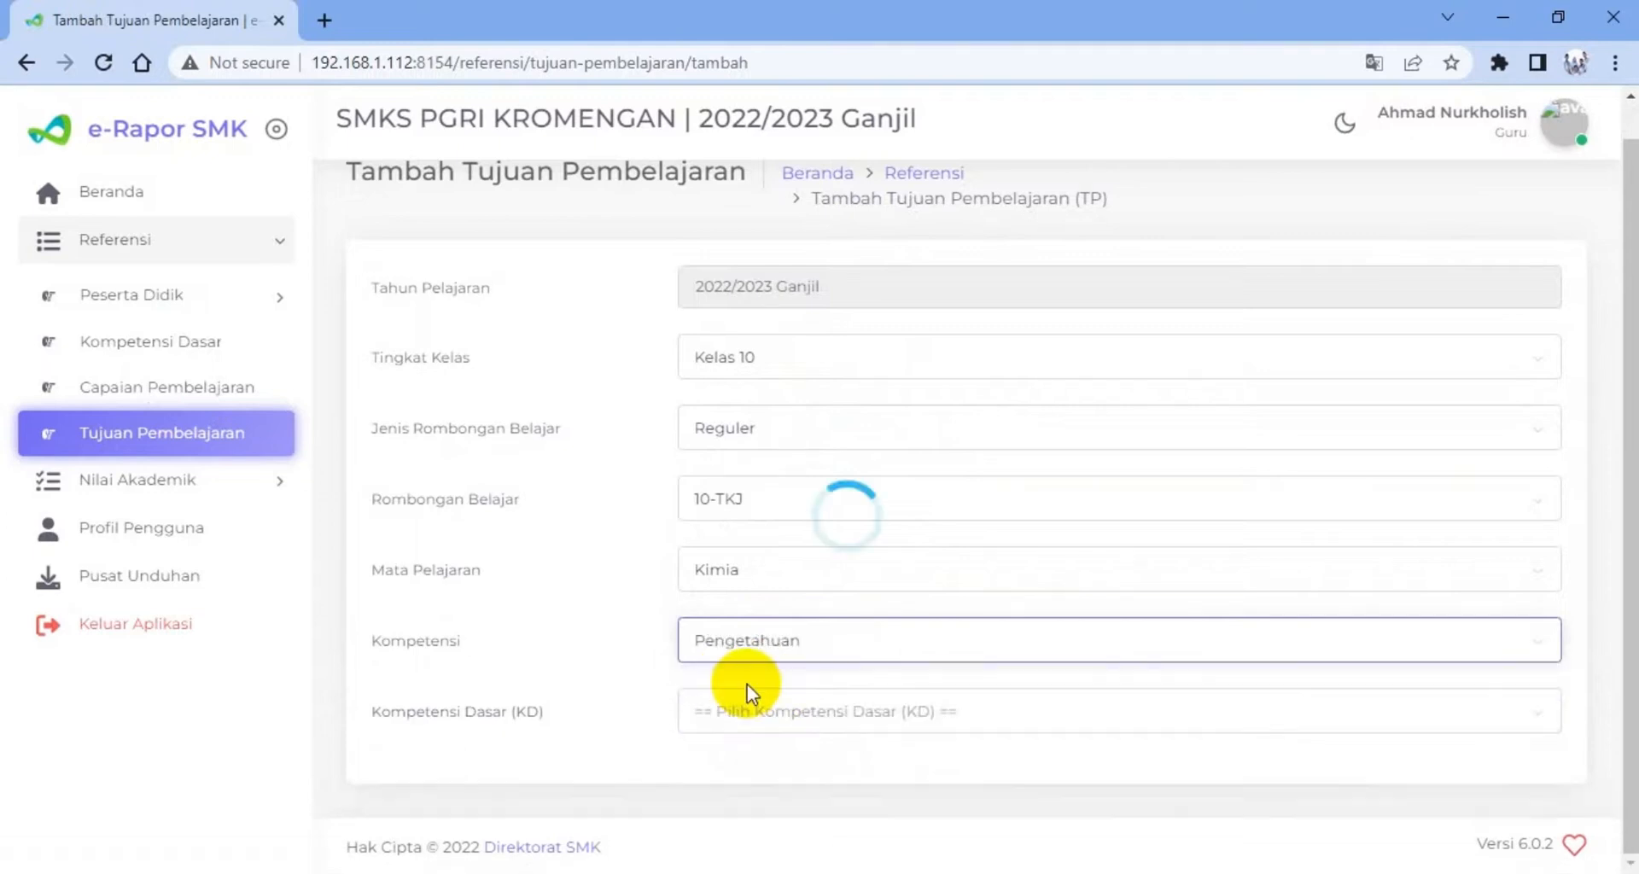
left_click(770, 710)
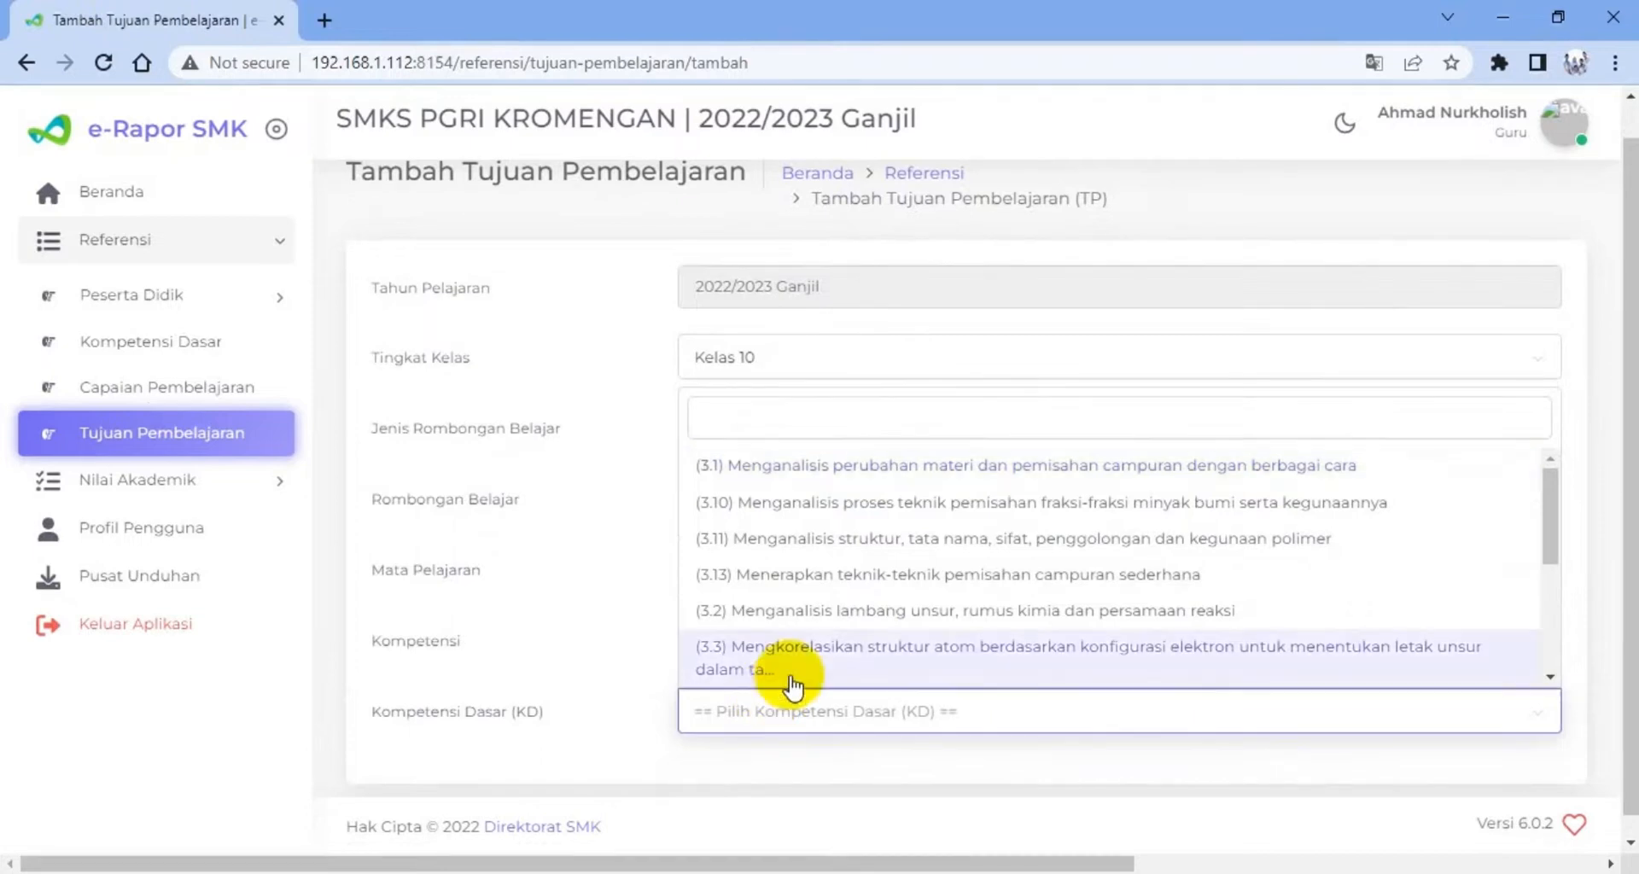
left_click(819, 613)
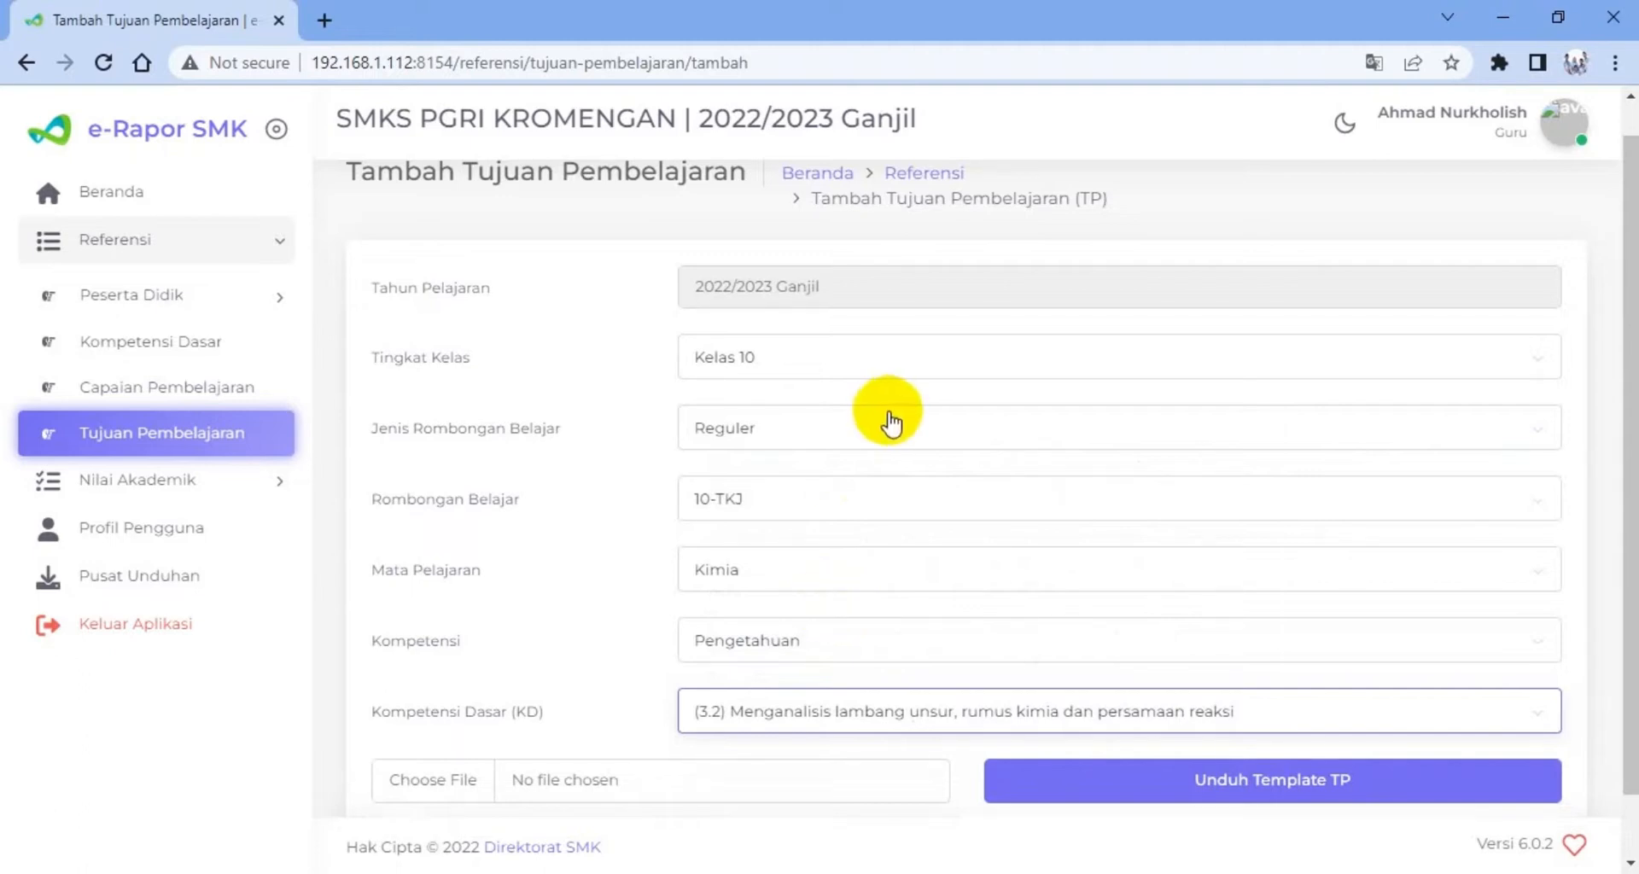
Download the TP template for the chosen Kompetensi Dasar and open the file in Excel
scroll(849, 504, "down", 1)
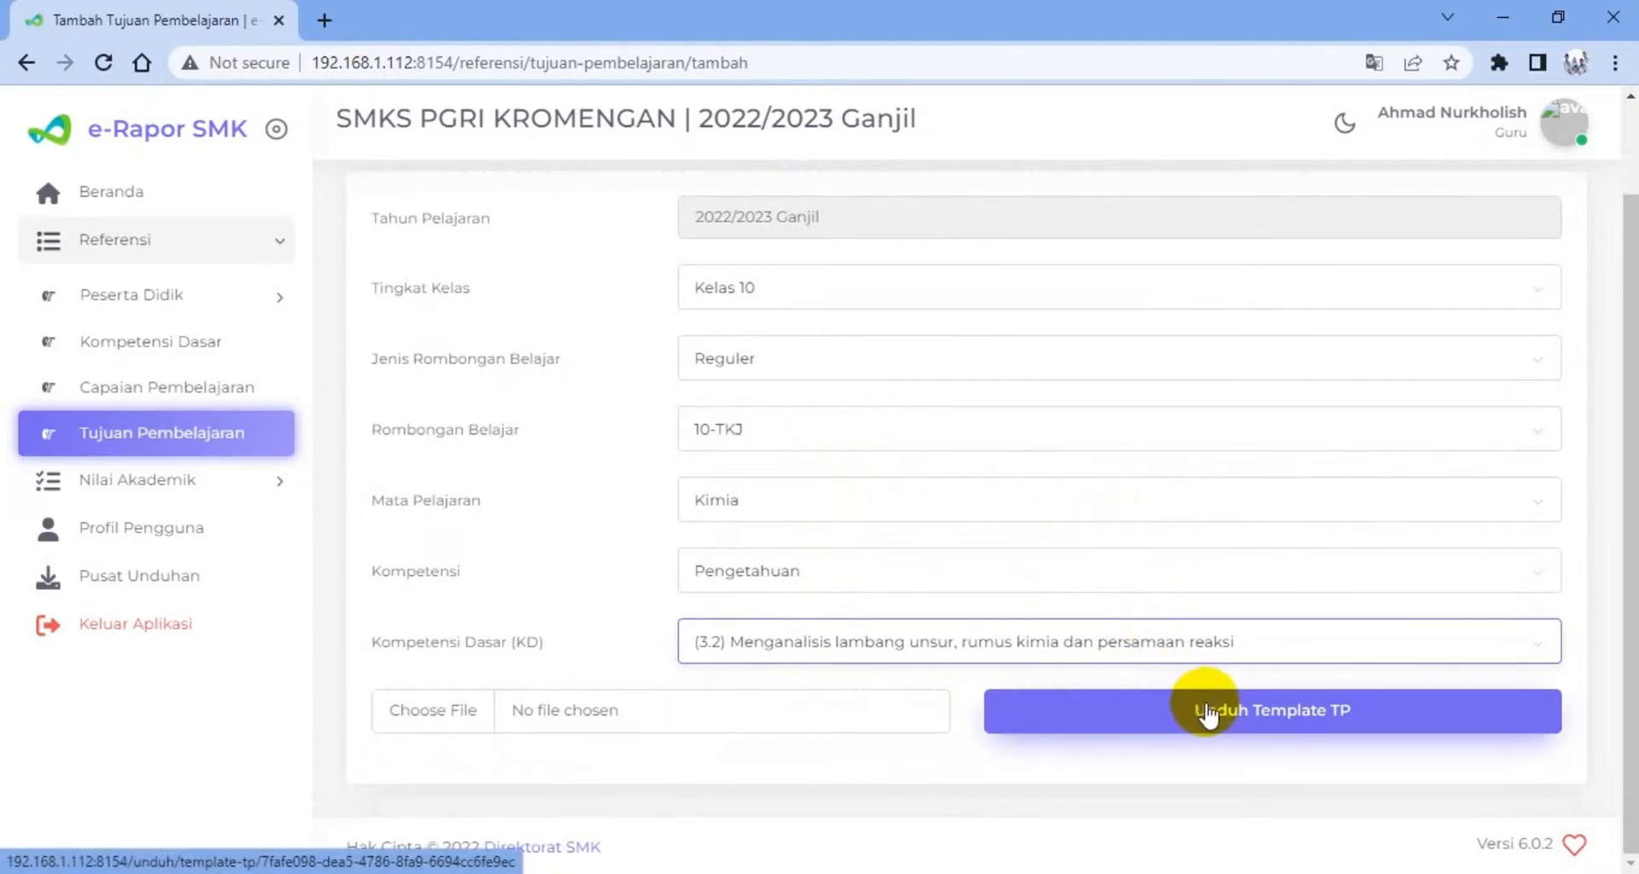
left_click(1213, 725)
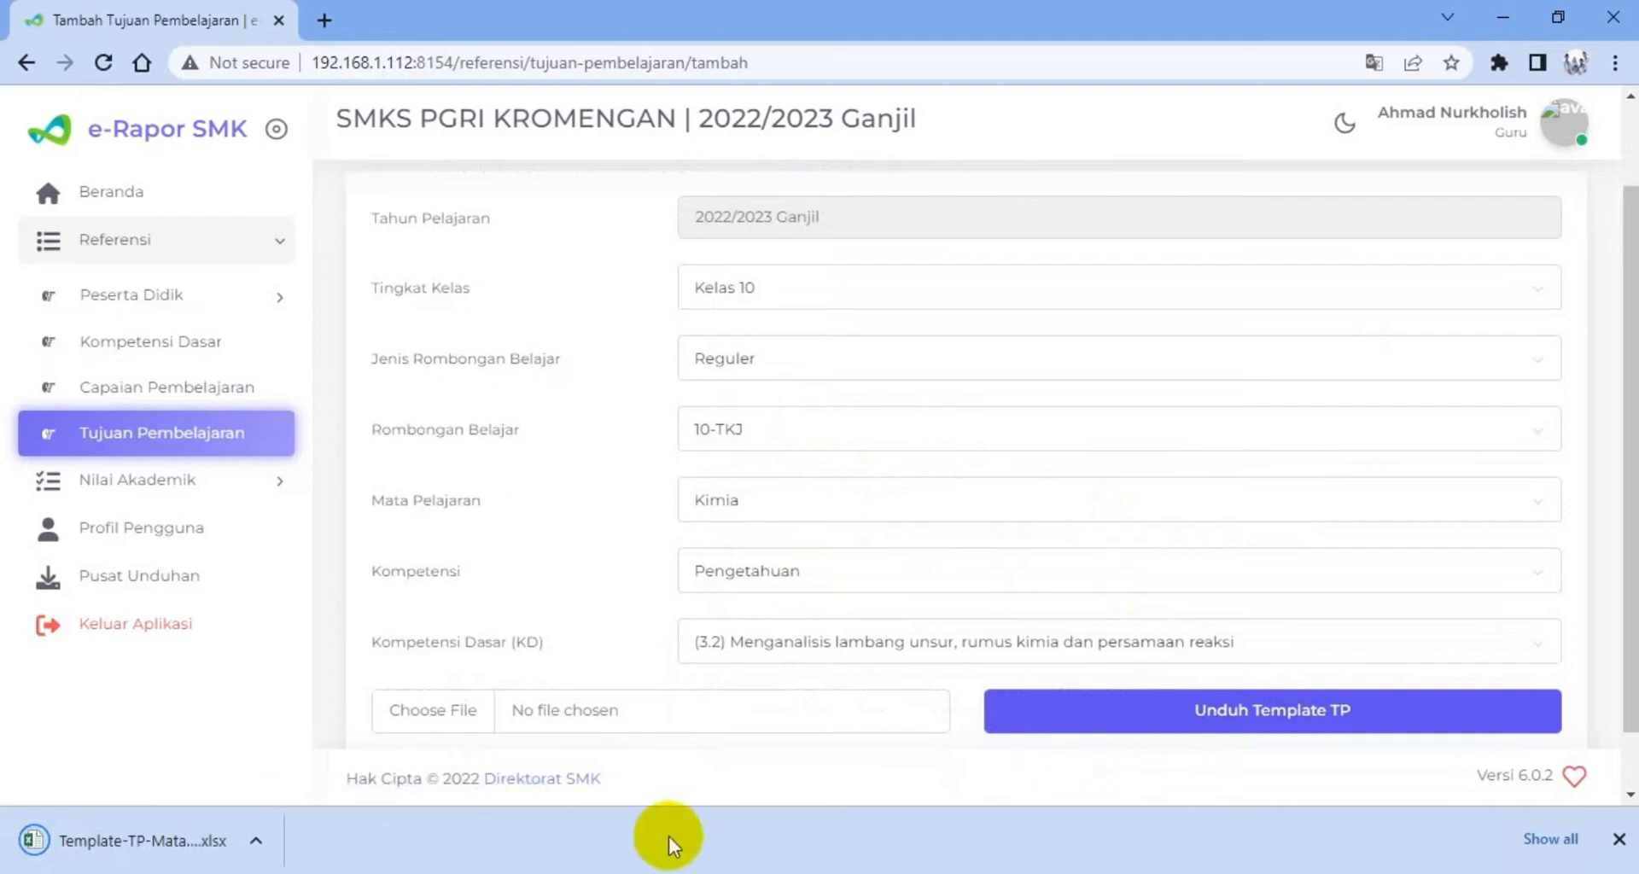
left_click(139, 841)
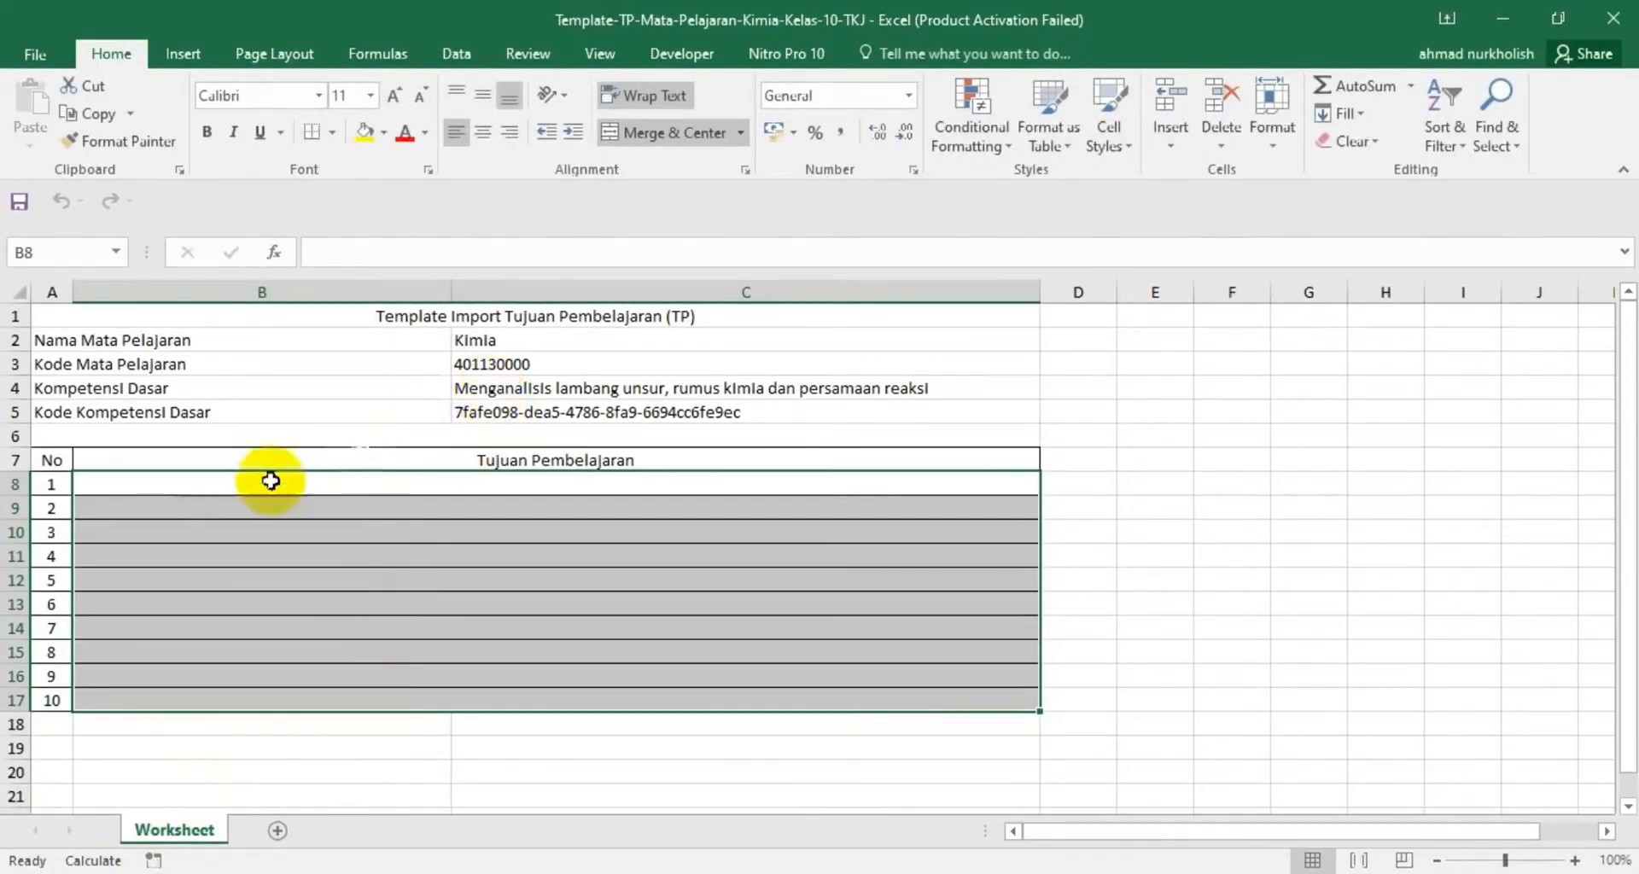
Copy the Kompetensi Dasar text from cell C4 into the first Tujuan Pembelajaran row, B8, and save the workbook
left_click(161, 485)
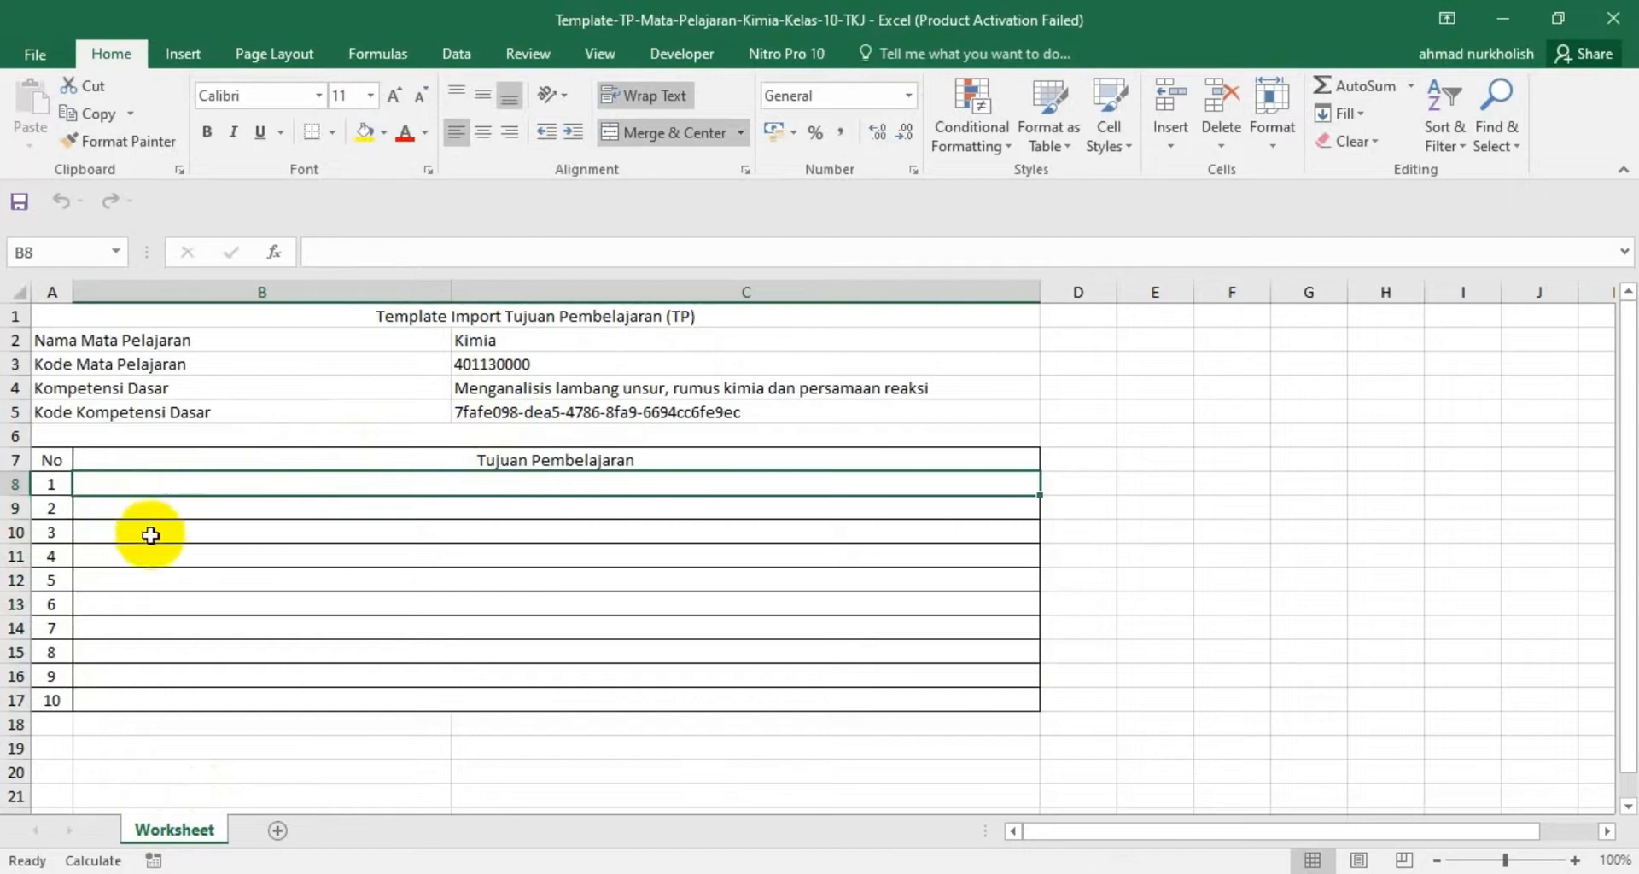
left_click(472, 386)
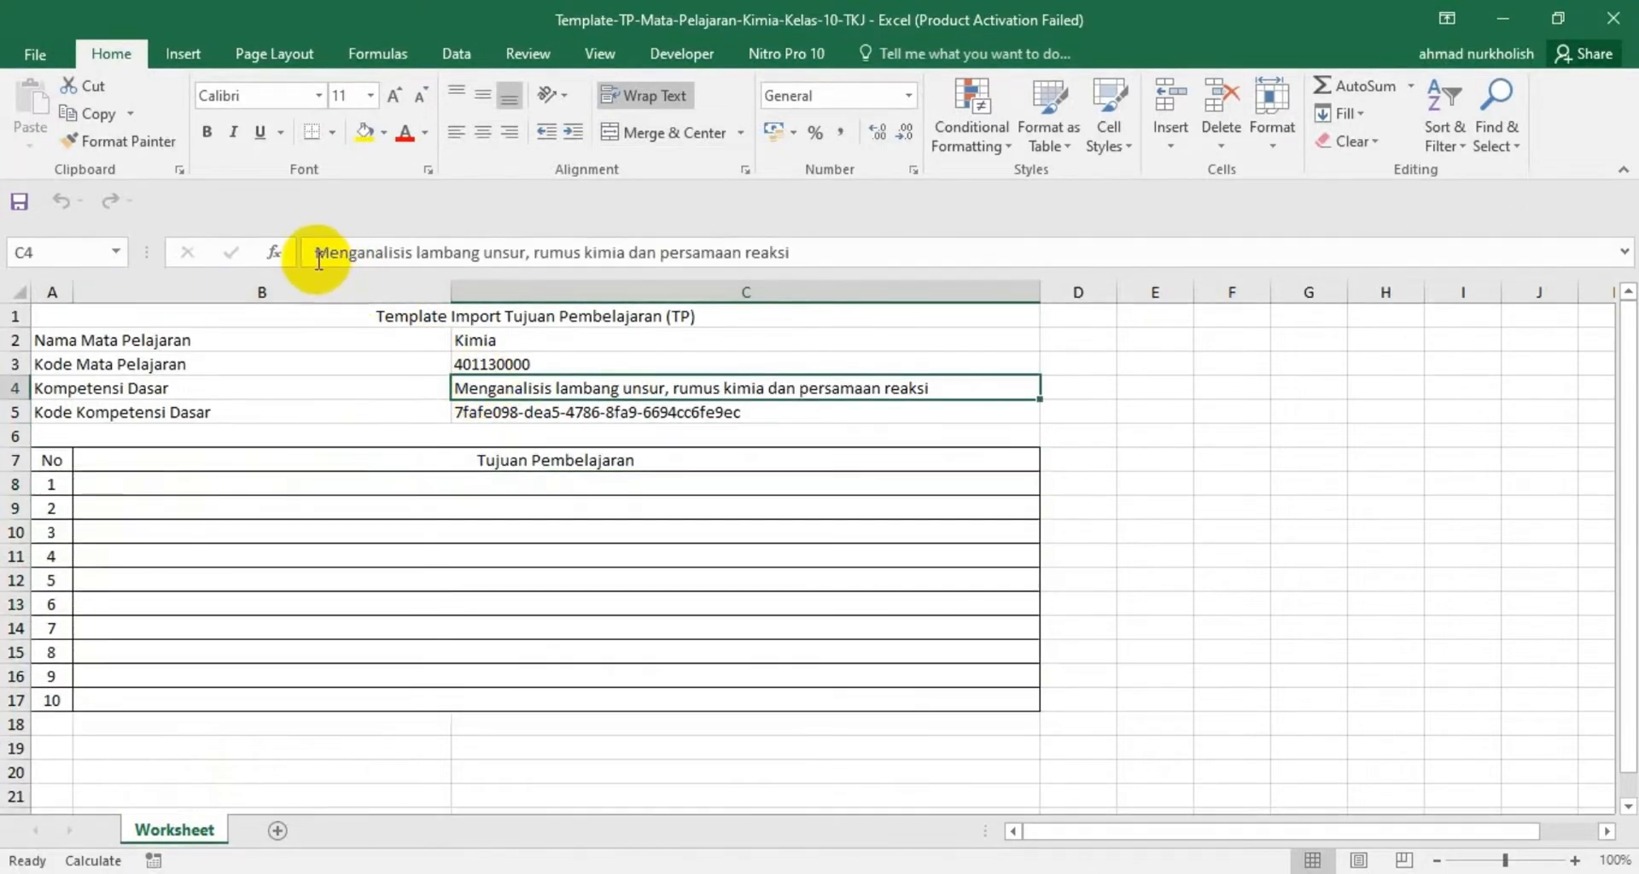
left_click_drag(318, 256, 815, 253)
key("ctrl+c")
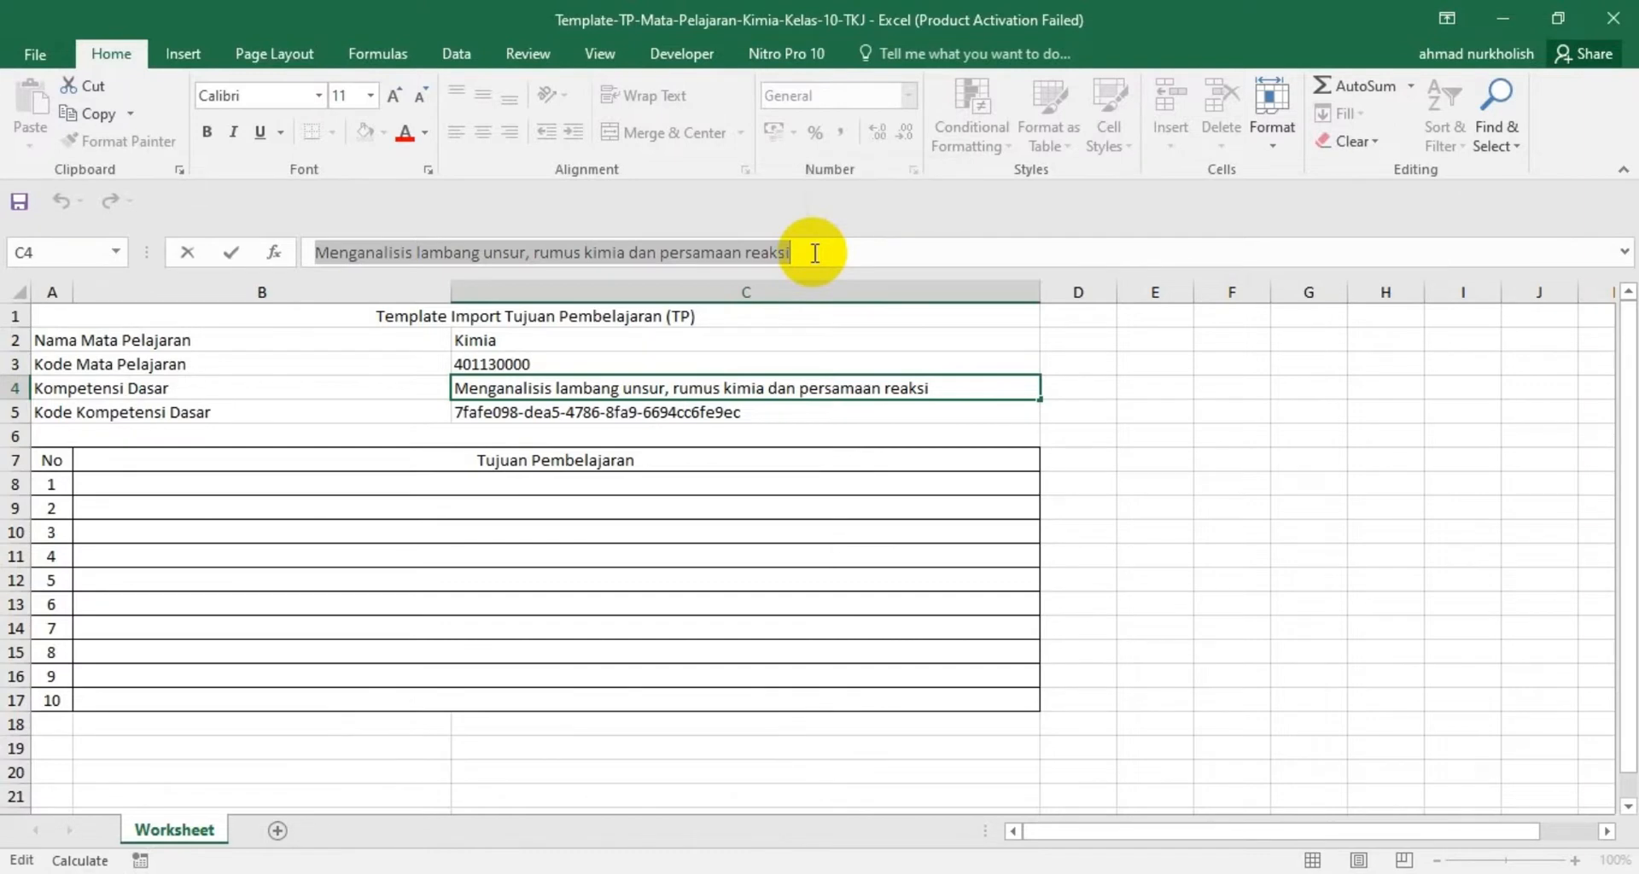
left_click(191, 485)
double_click(192, 484)
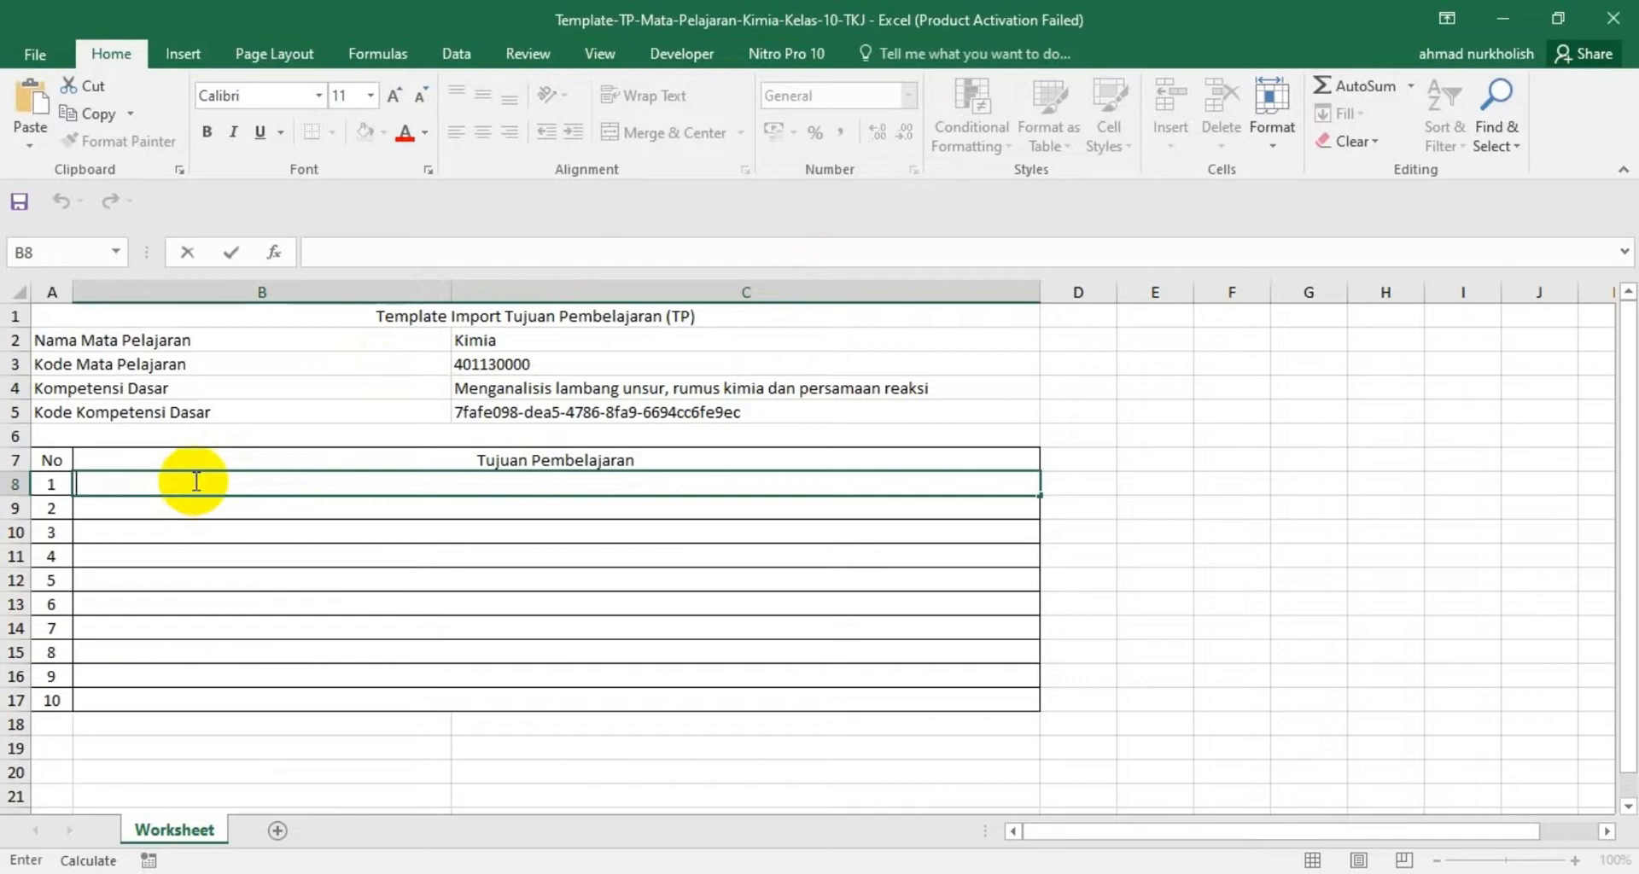
key("ctrl+v")
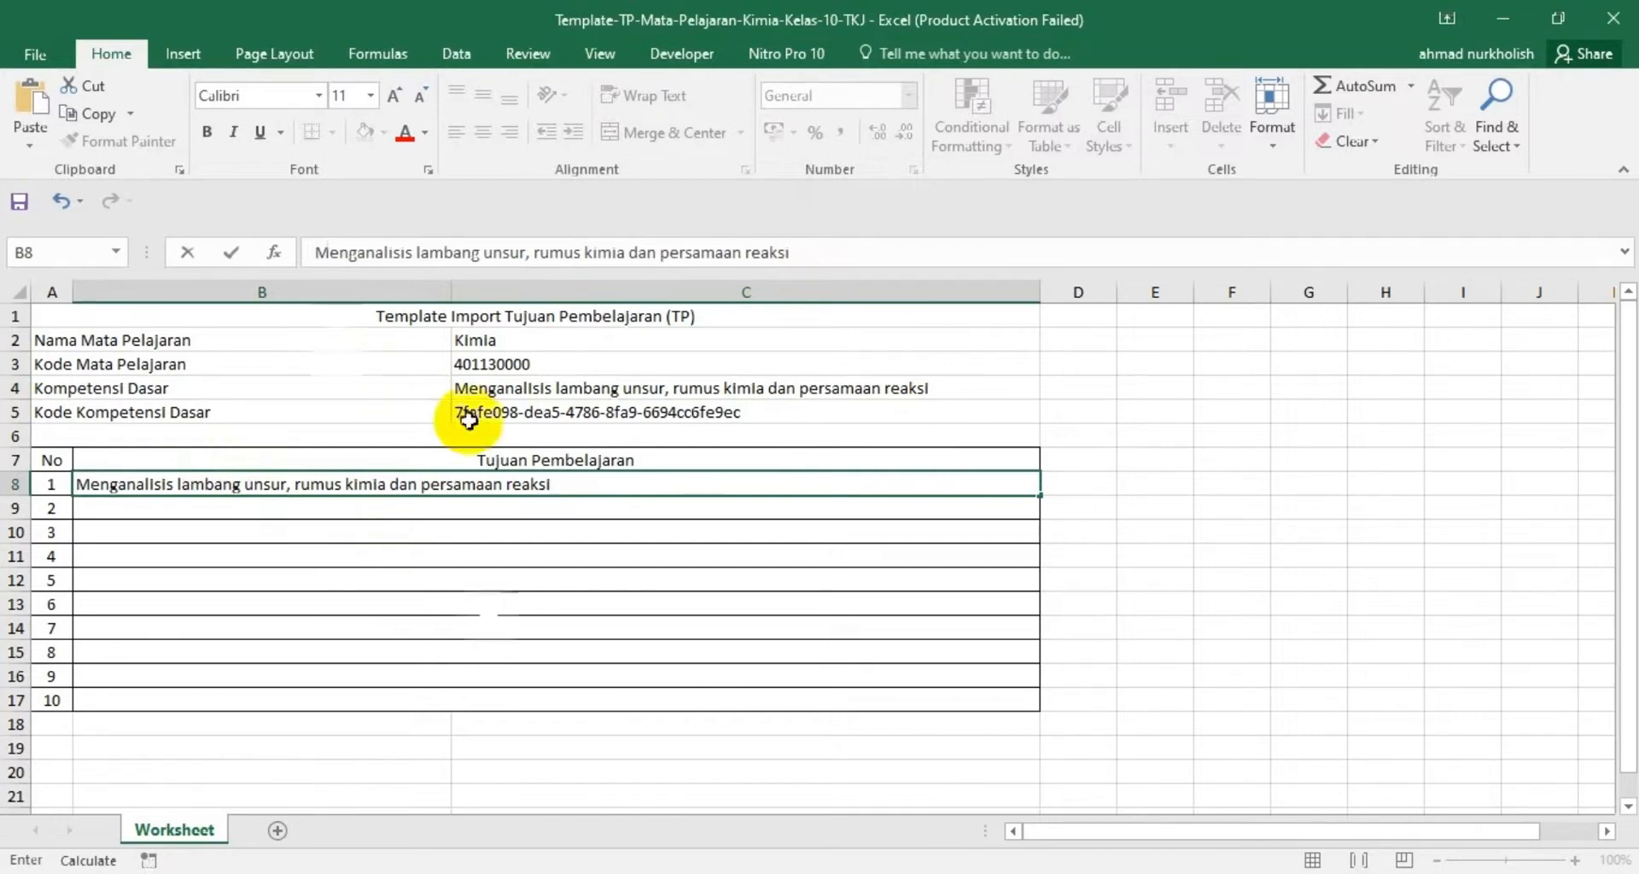
left_click(34, 56)
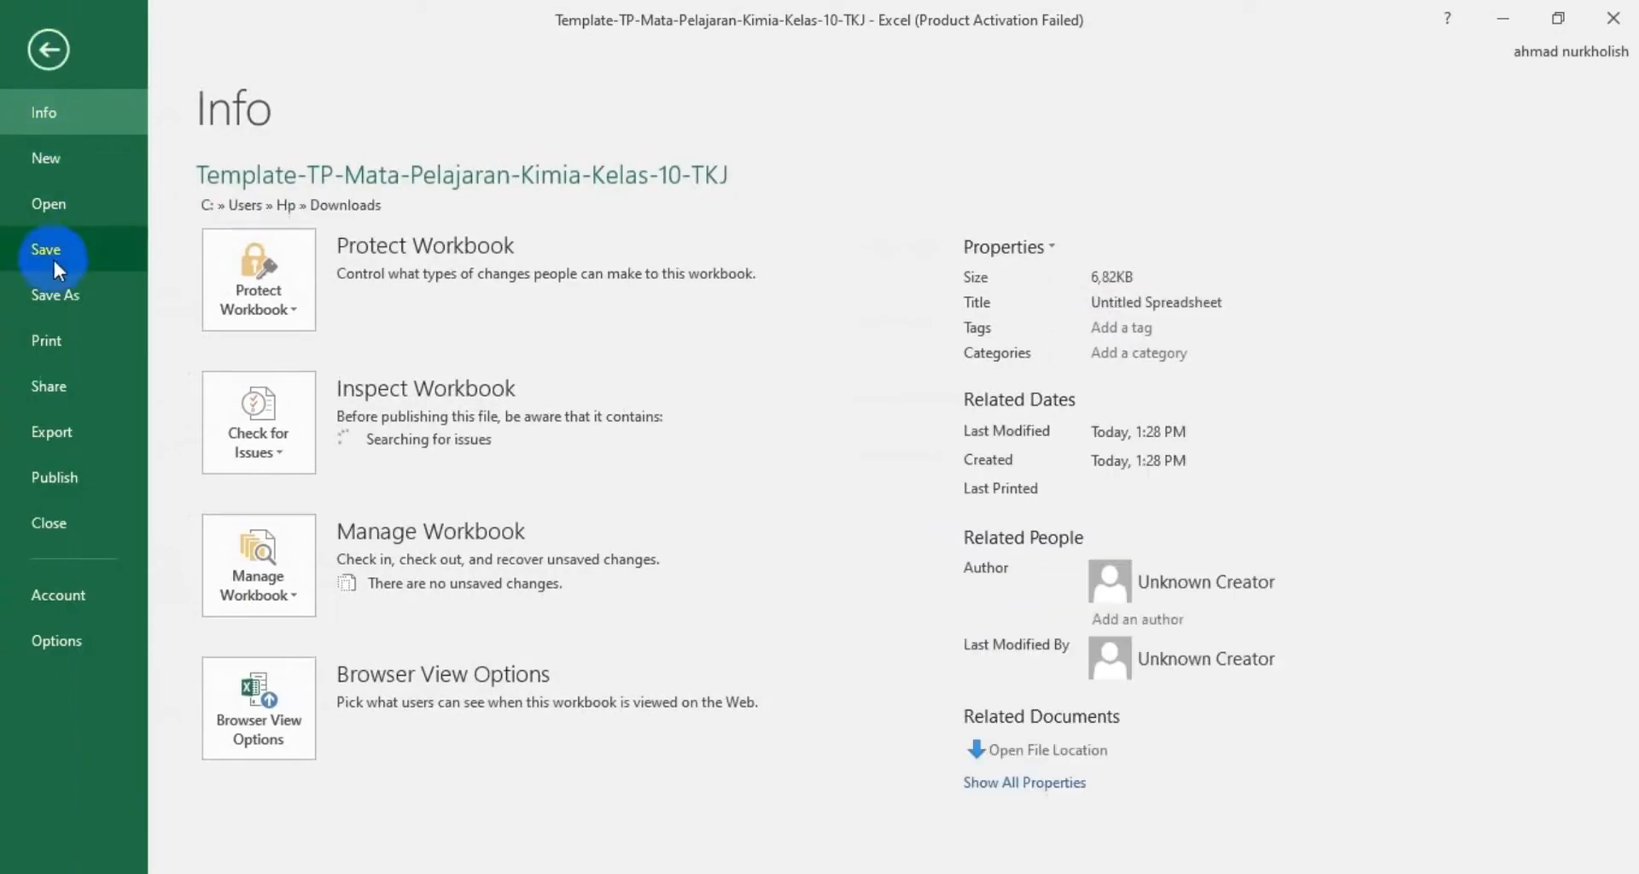
left_click(44, 251)
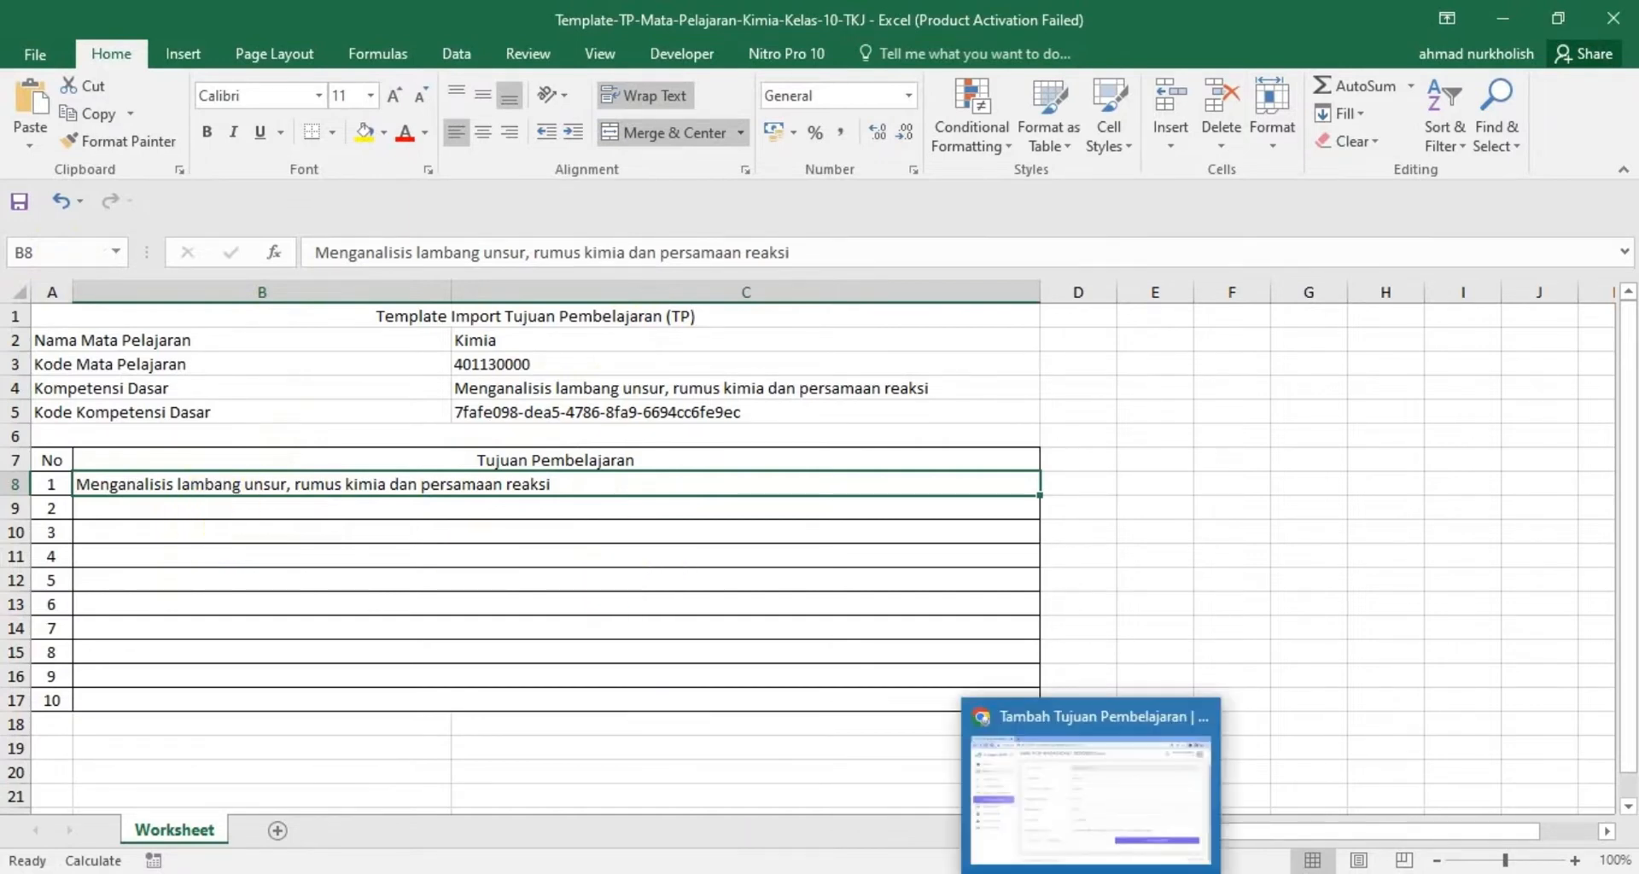
Switch to e-Rapor SMK in Chrome and upload the filled Template-TP-Mata-Pelajaran-Kimia-Kelas-10-TKJ file from Downloads
left_click(1091, 873)
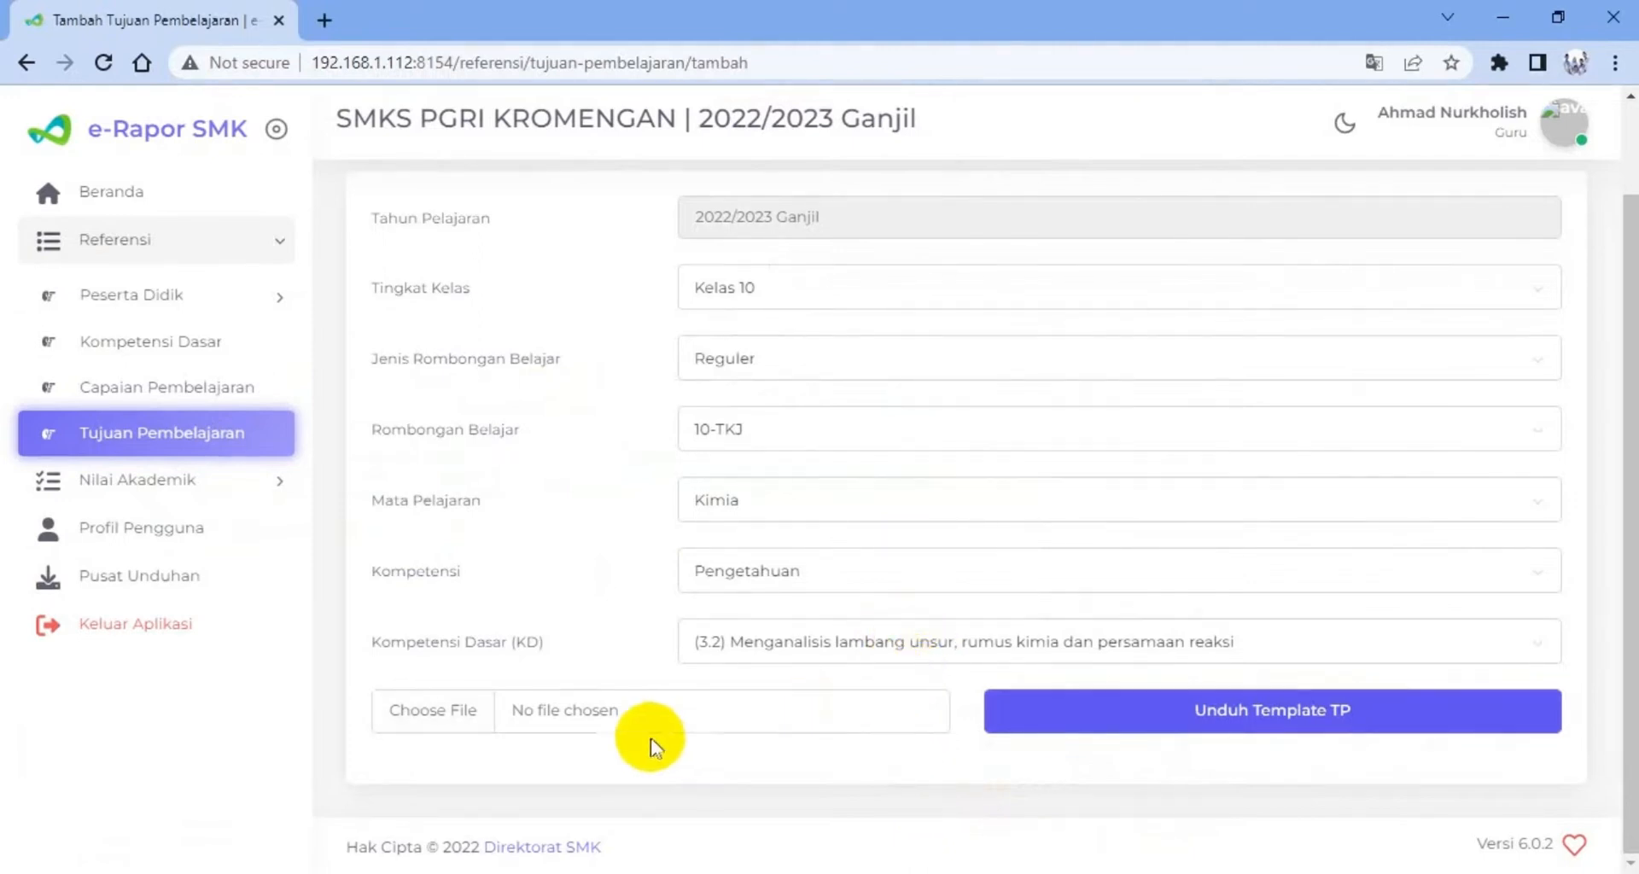
left_click(445, 722)
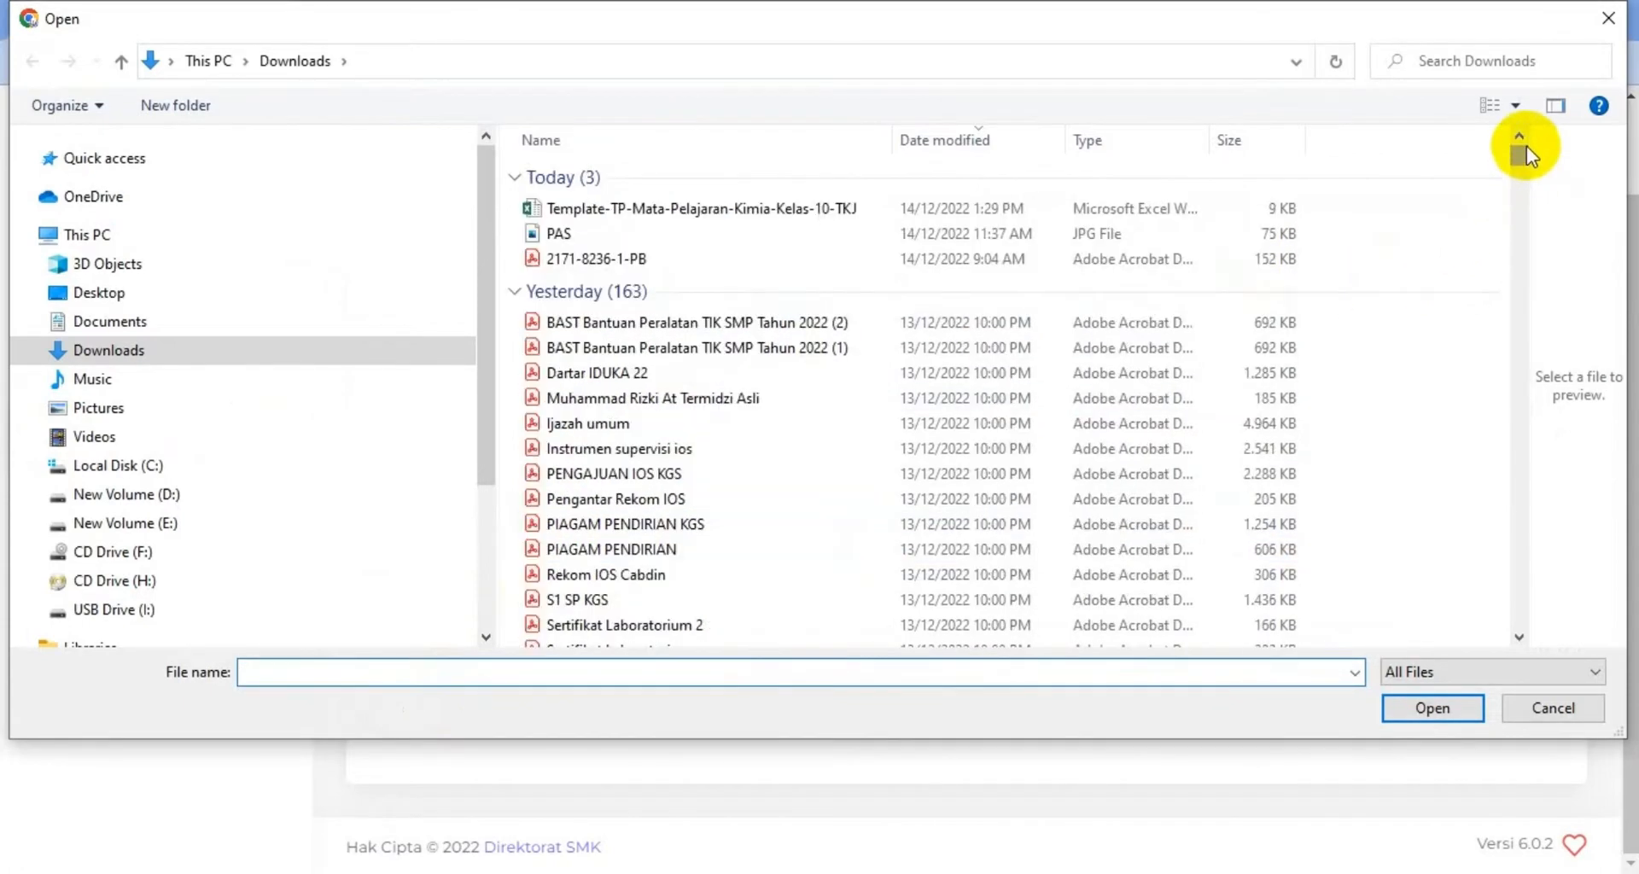
left_click(722, 213)
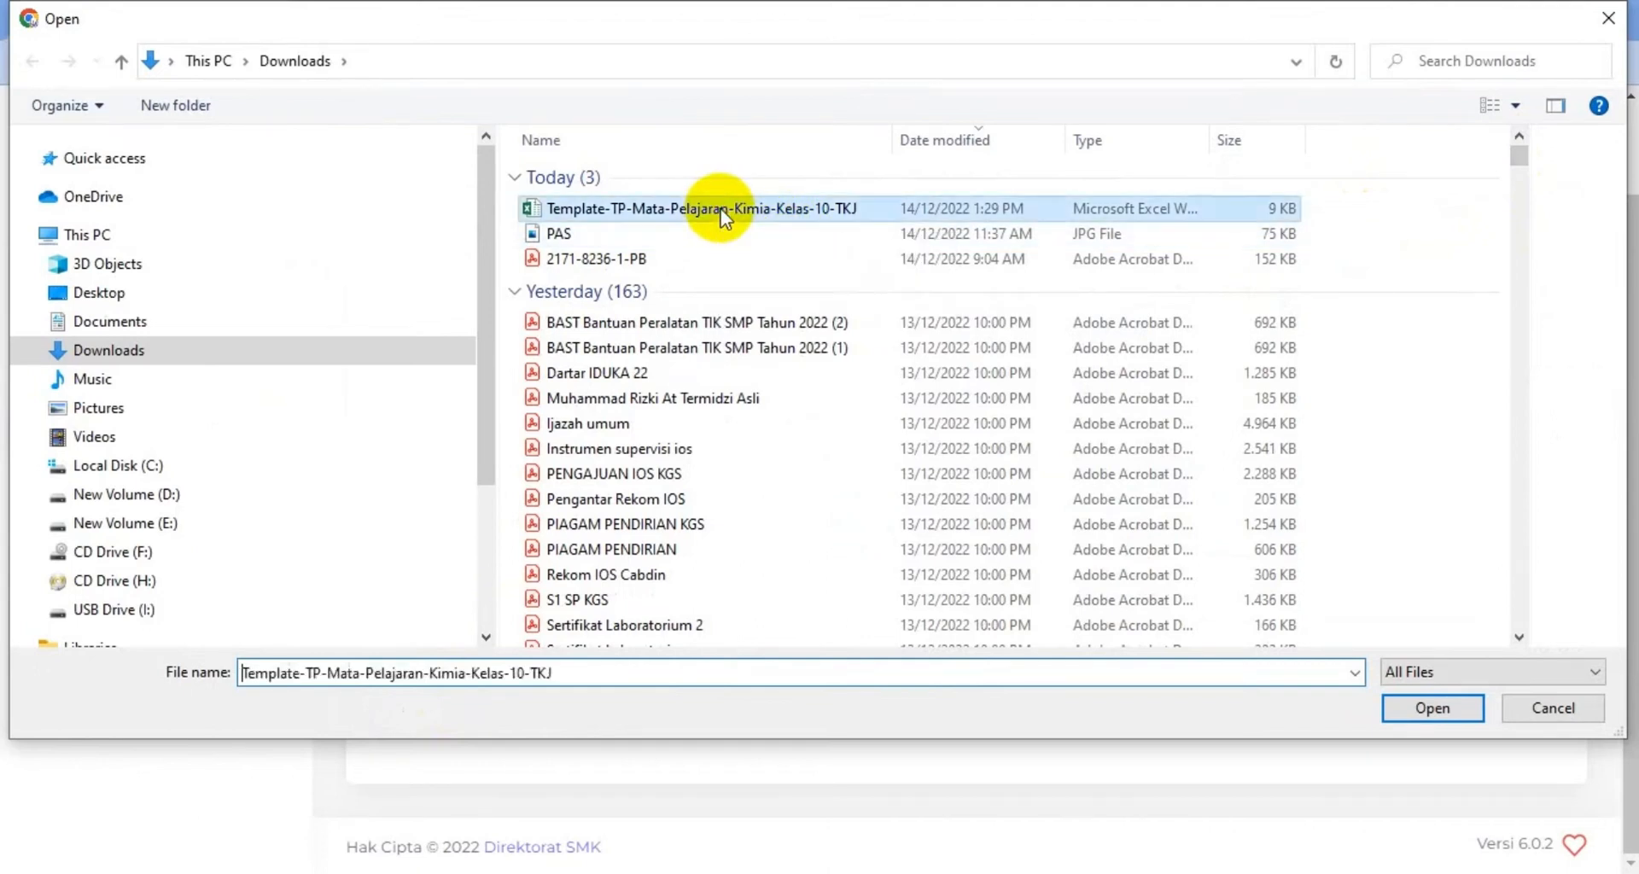
left_click(1432, 708)
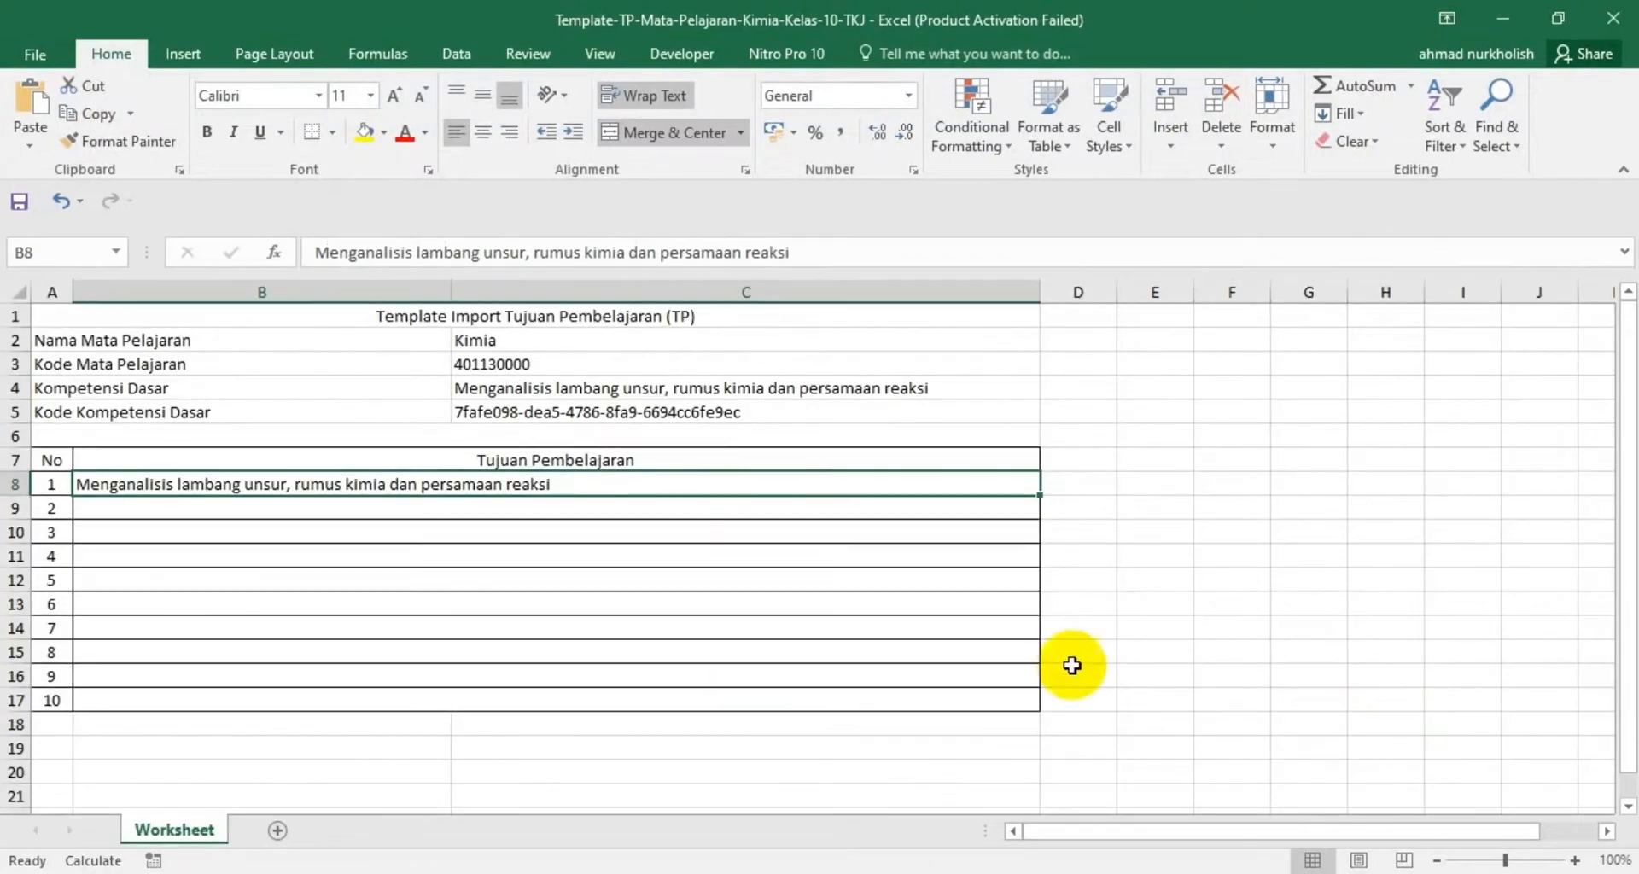
left_click(1068, 790)
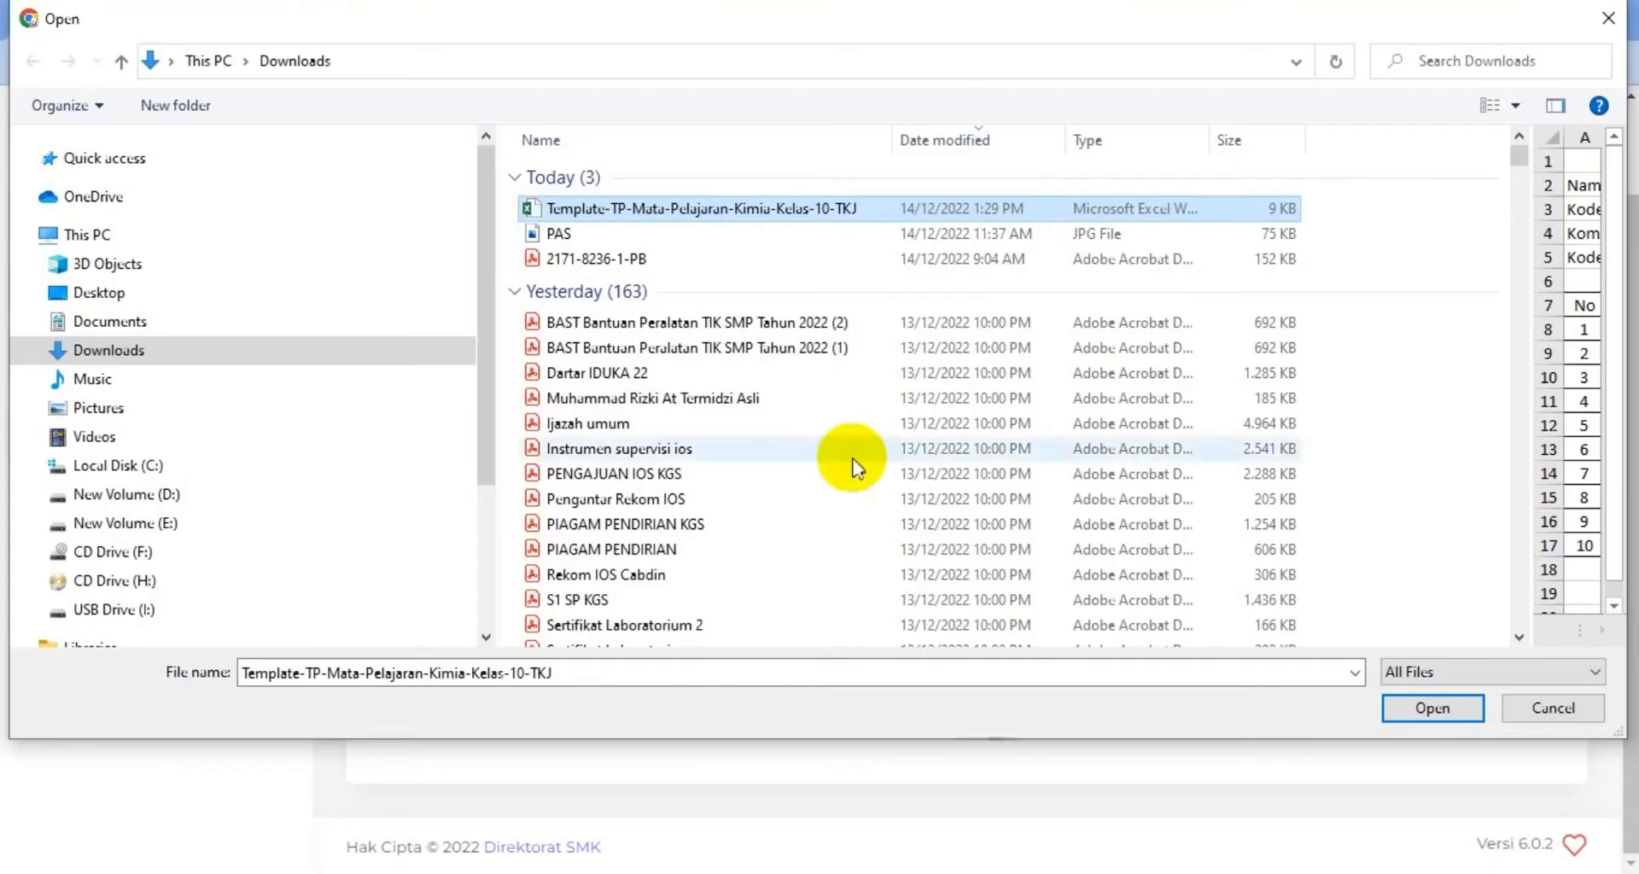
left_click(1412, 709)
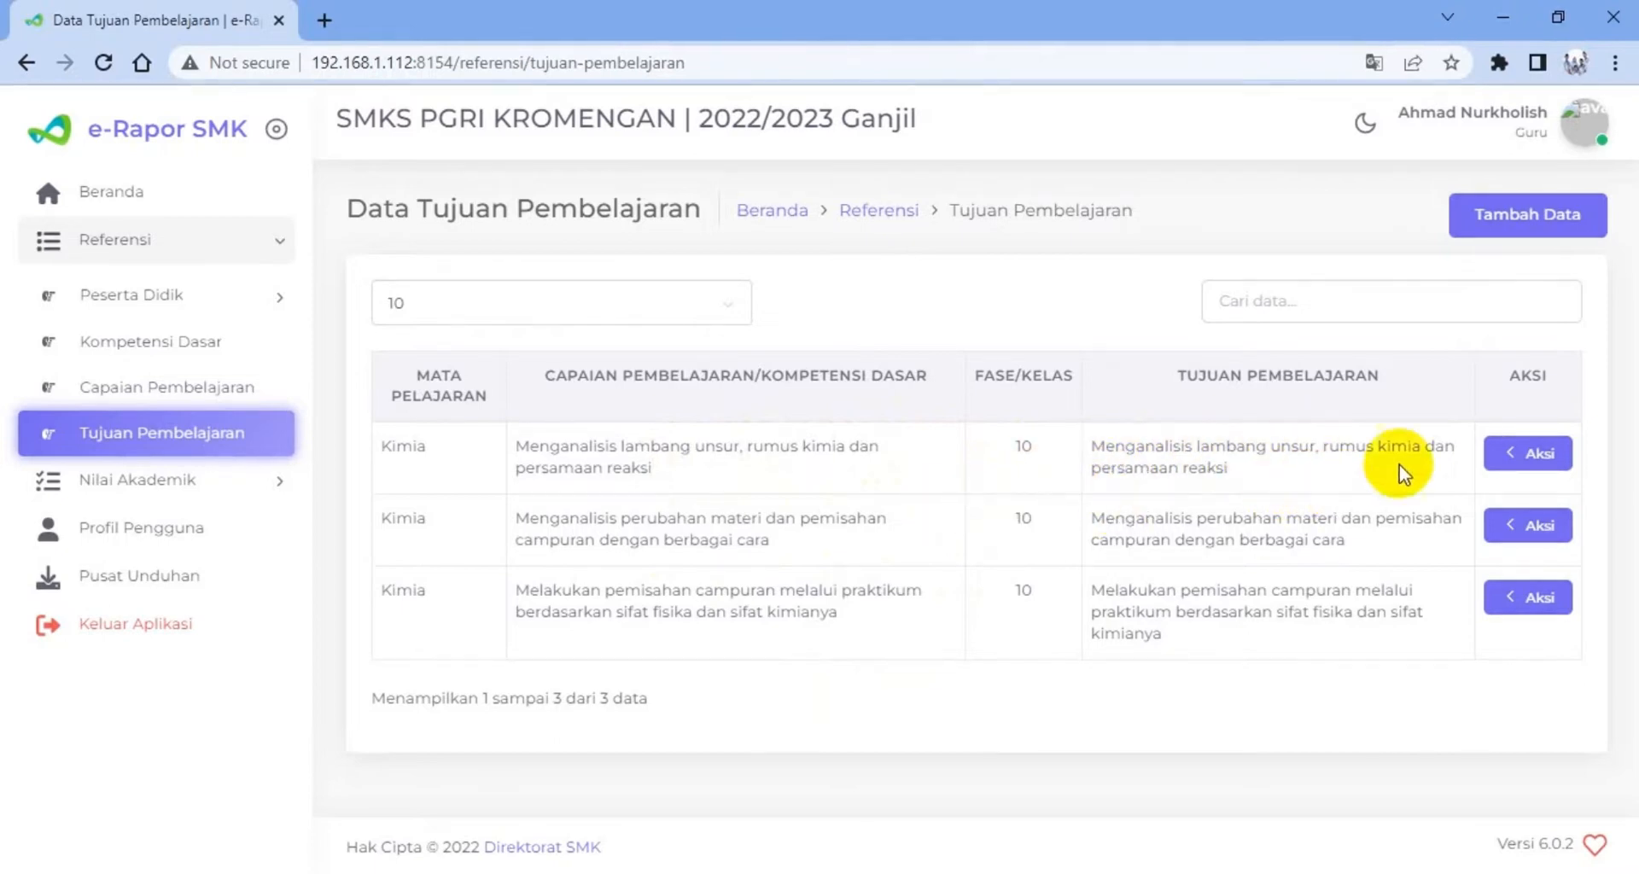
Open the Tujuan Pembelajaran entry on lambang unsur, rumus kimia dan persamaan reaksi for editing and close it without saving
left_click(1509, 459)
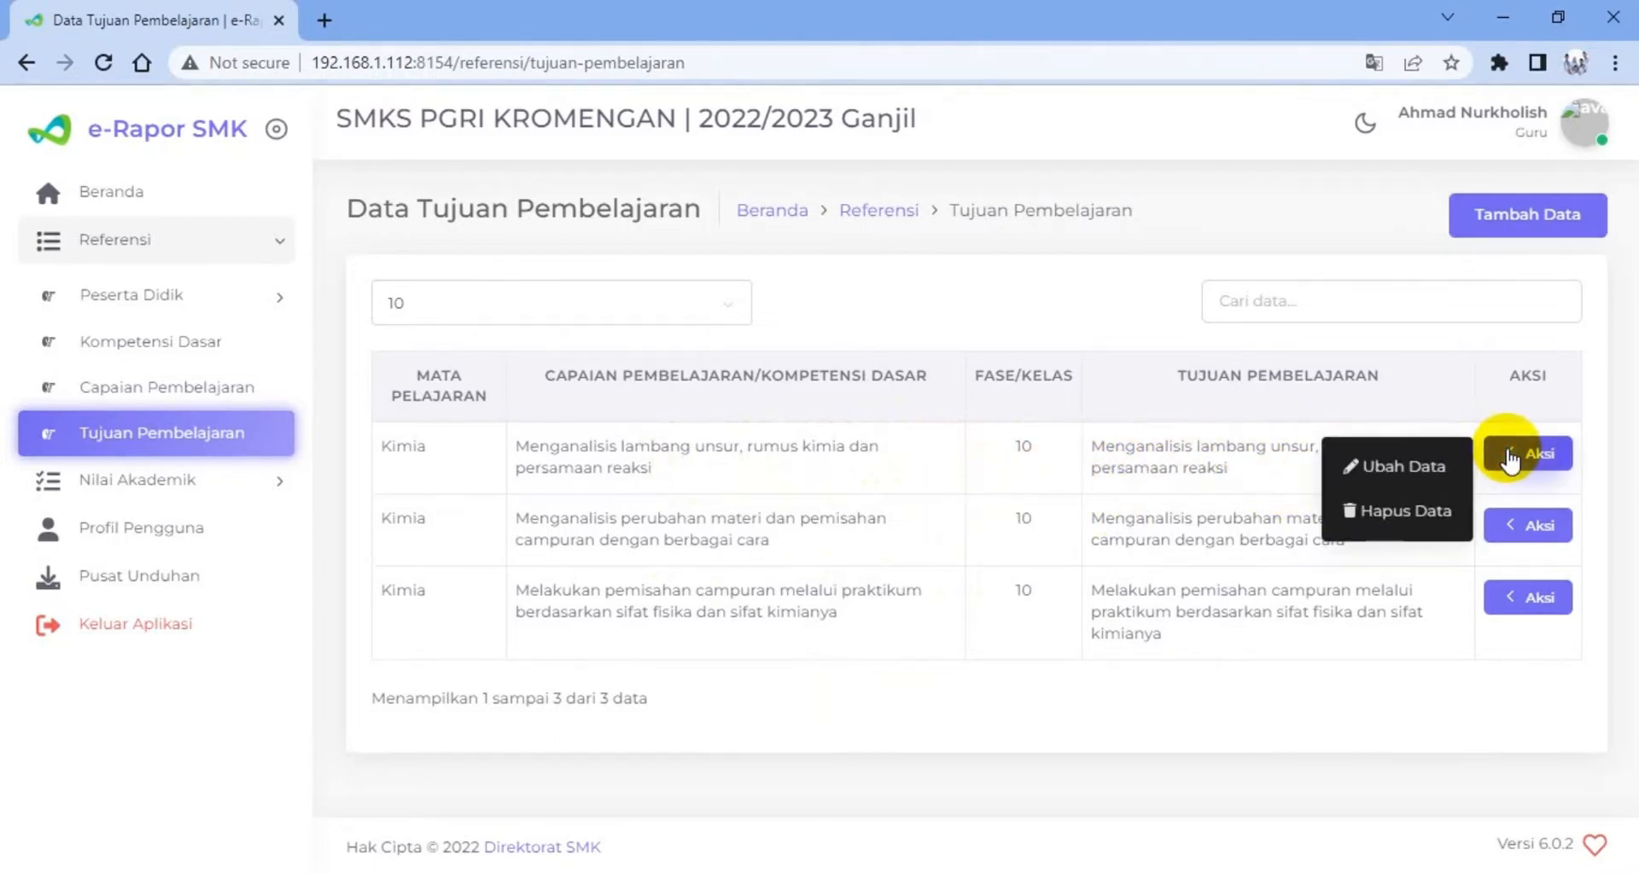
left_click(1417, 466)
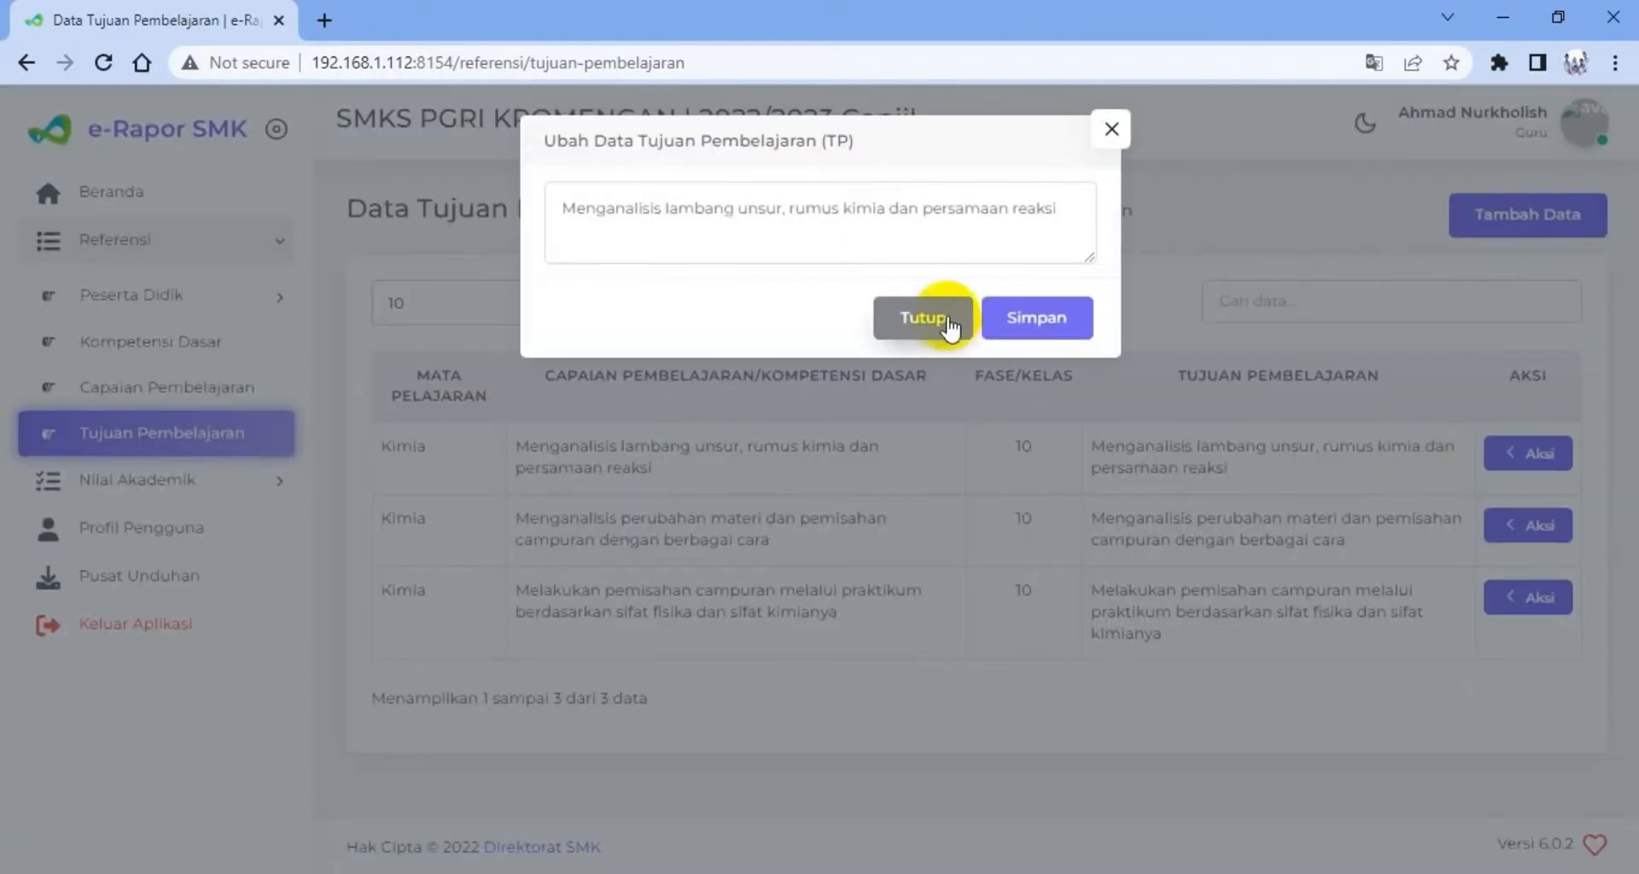
left_click(640, 222)
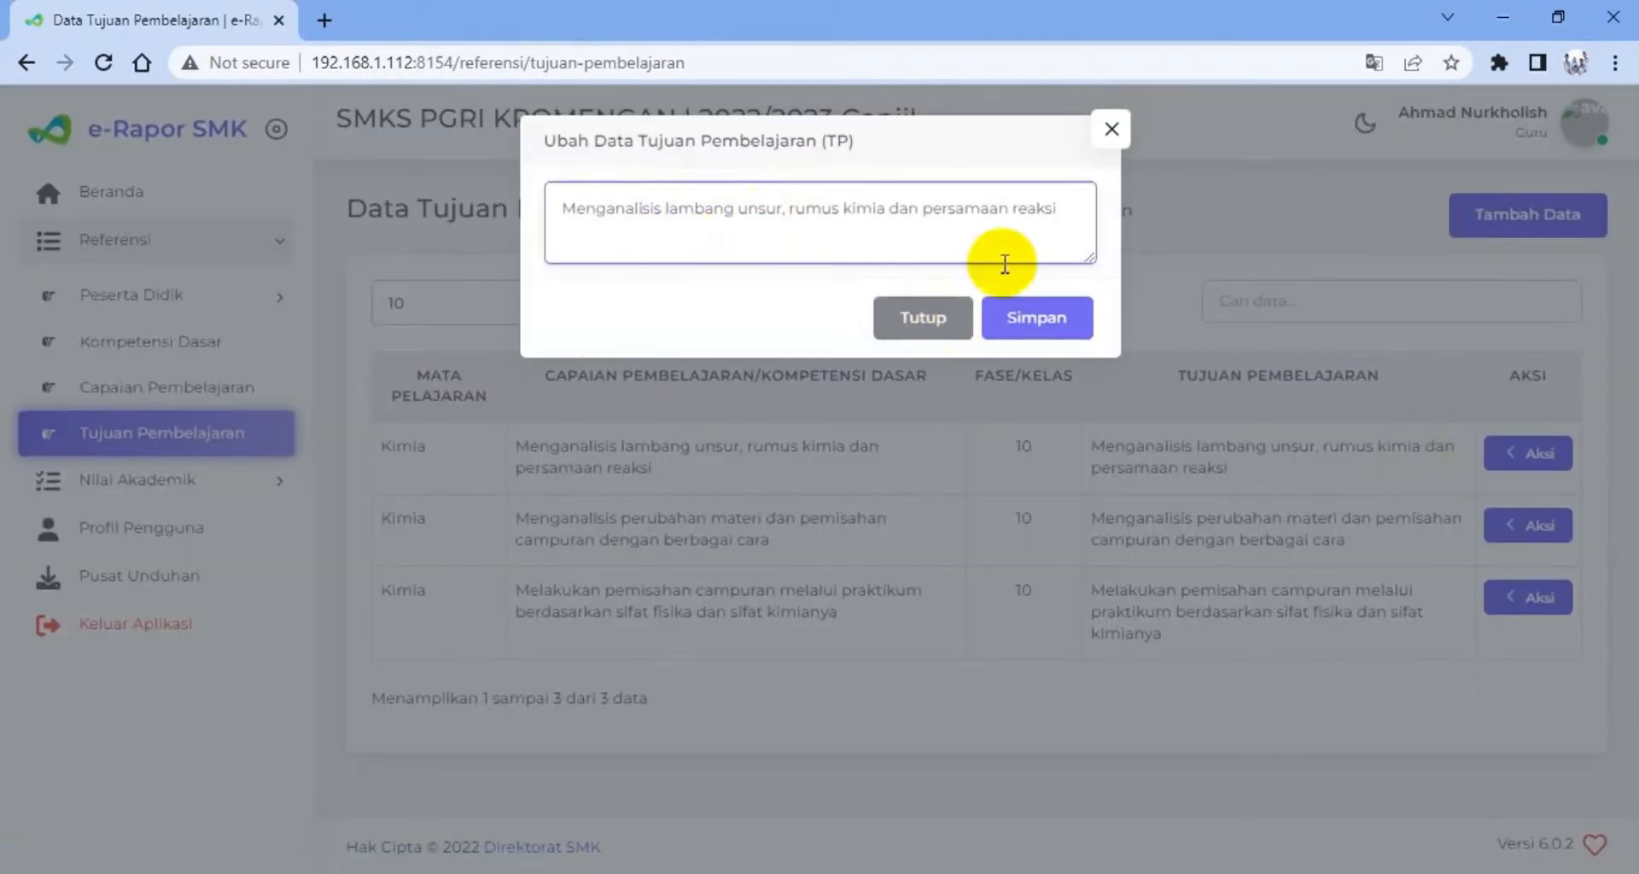
left_click(937, 333)
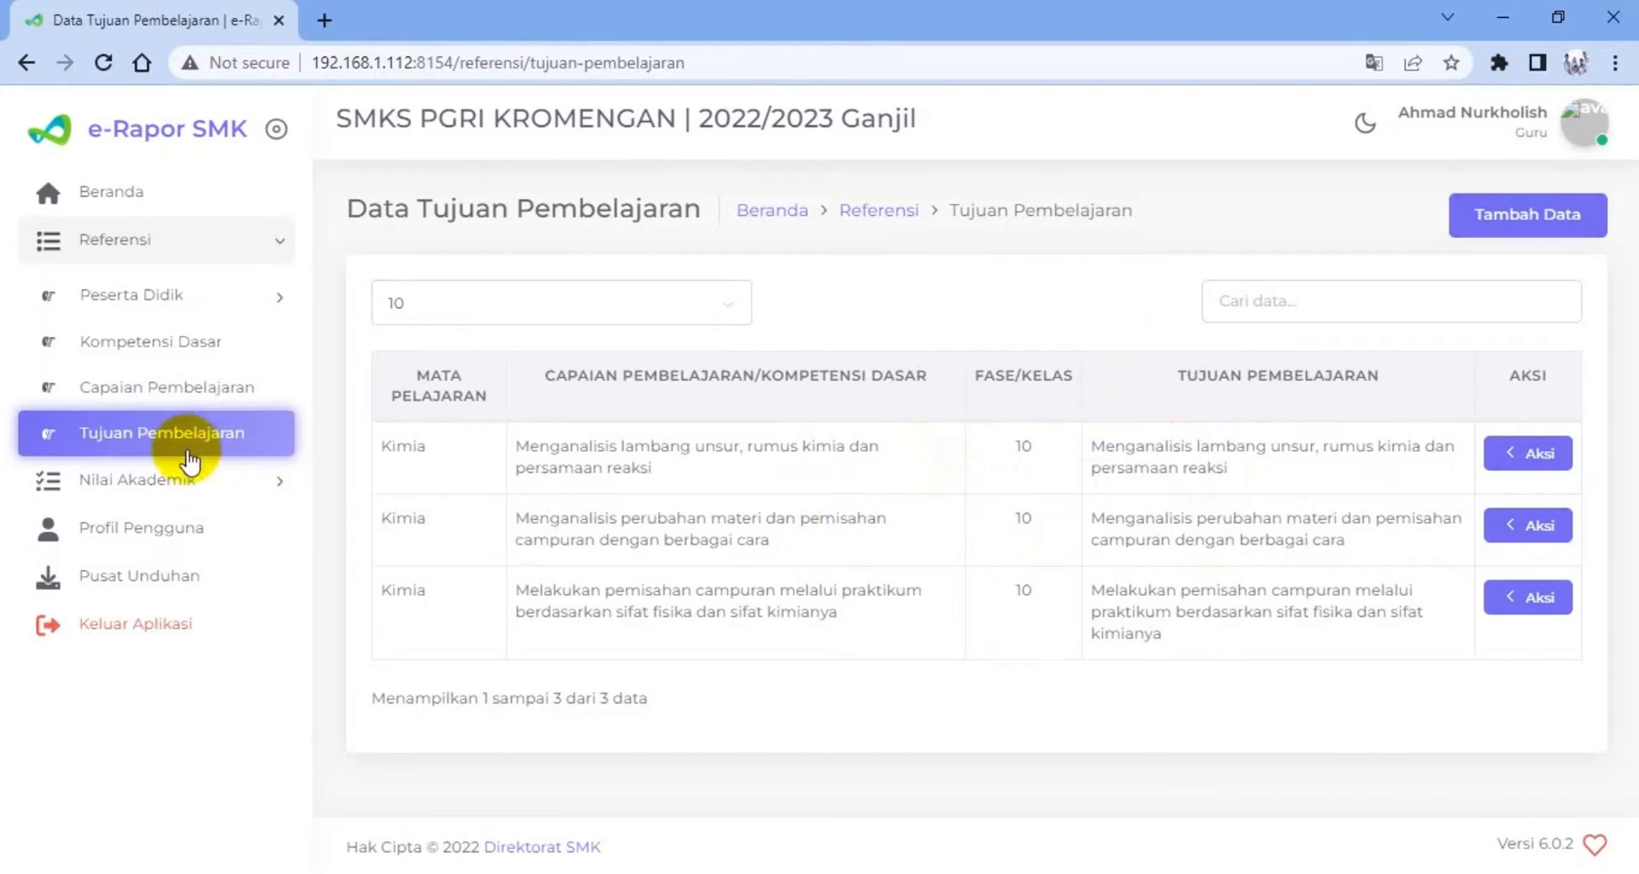
Begin adding another Tujuan Pembelajaran with Kelas 10, Reguler, rombongan belajar 10-TKJ and Mata Pelajaran Kimia
left_click(1481, 220)
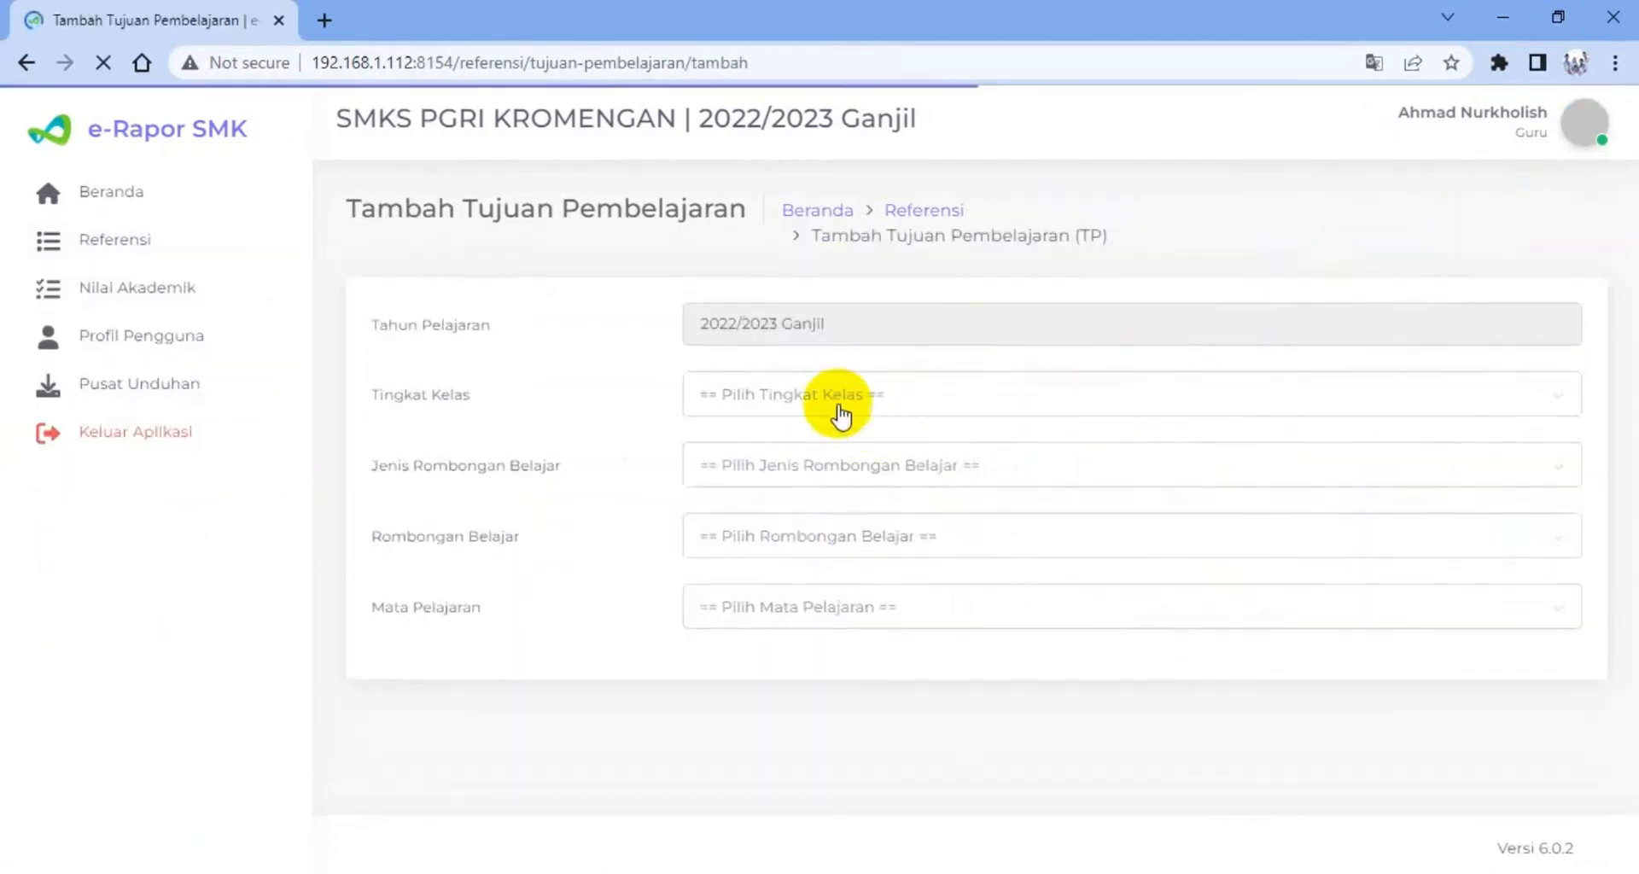
left_click(830, 407)
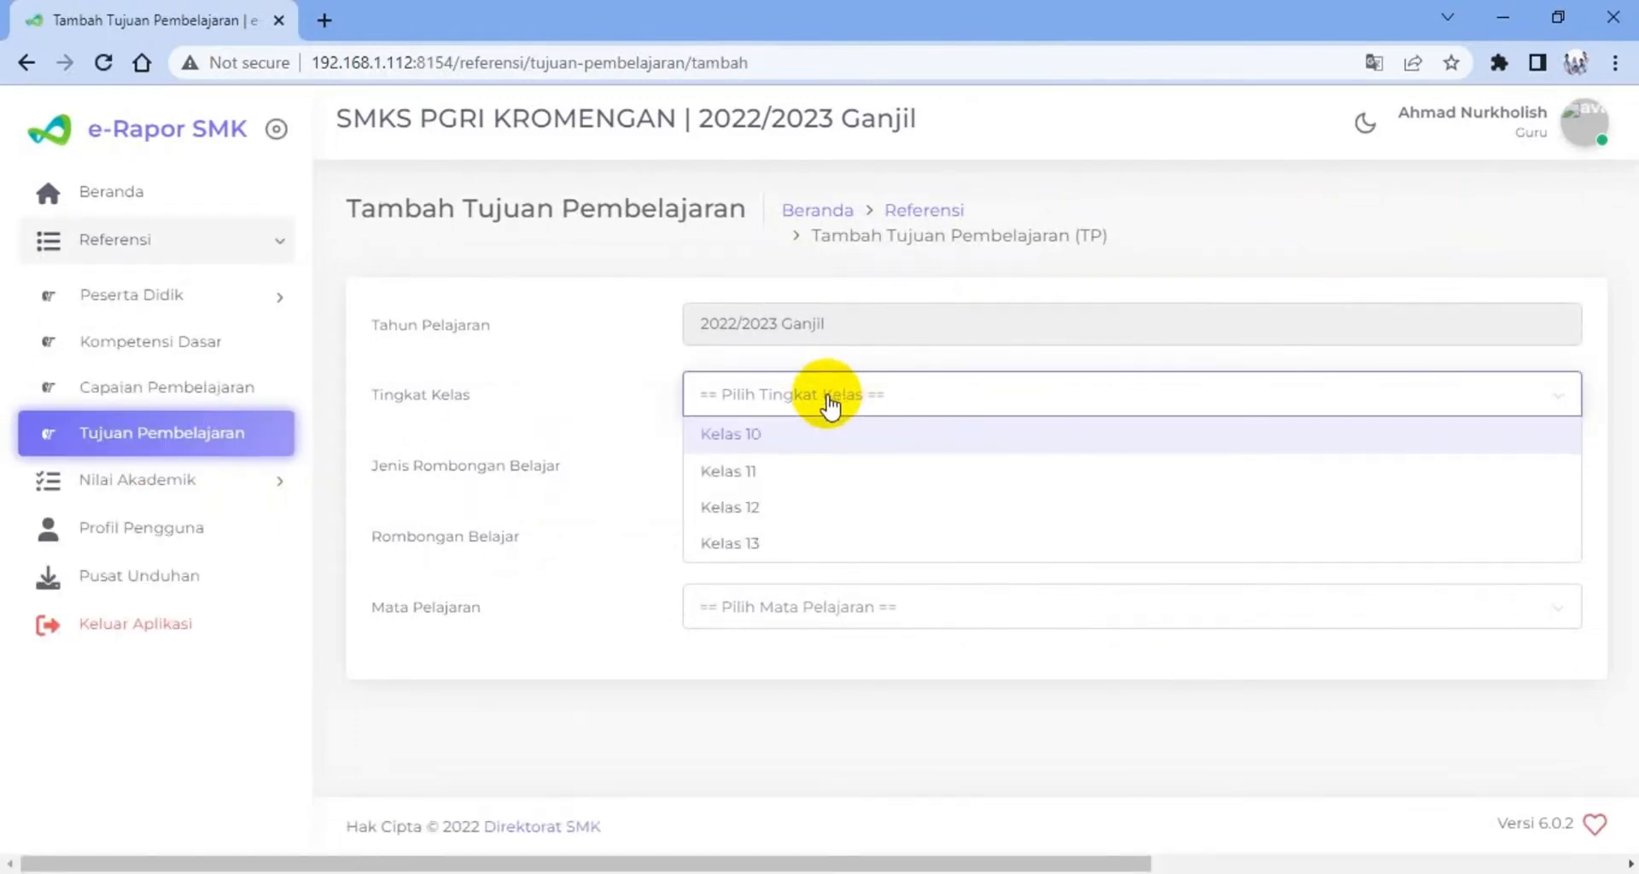
left_click(779, 433)
left_click(815, 475)
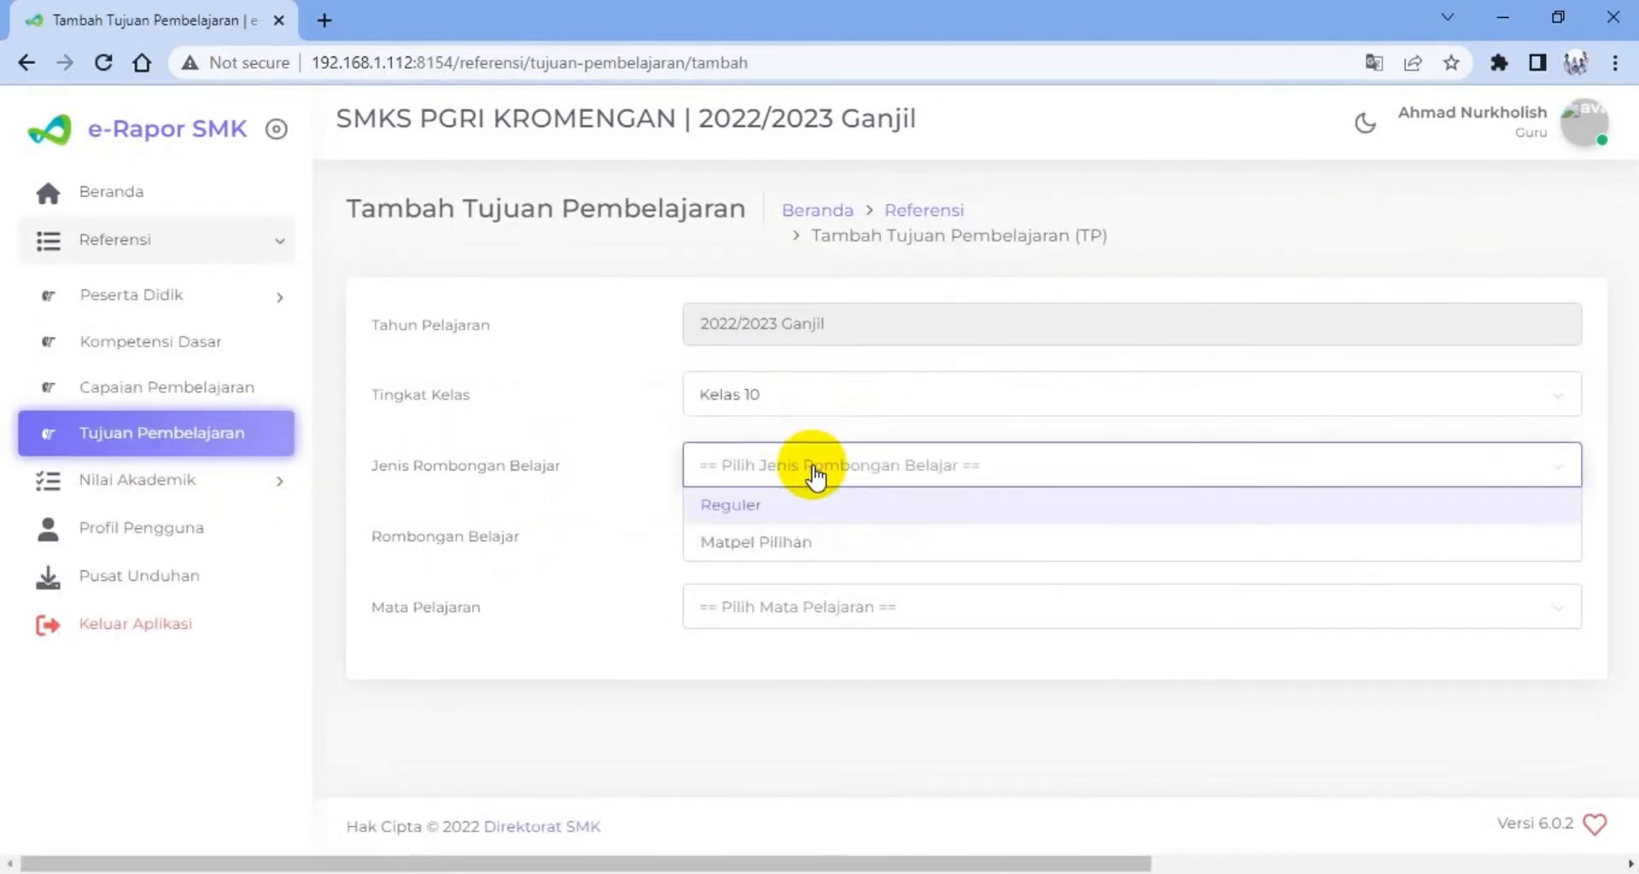
left_click(774, 509)
left_click(778, 538)
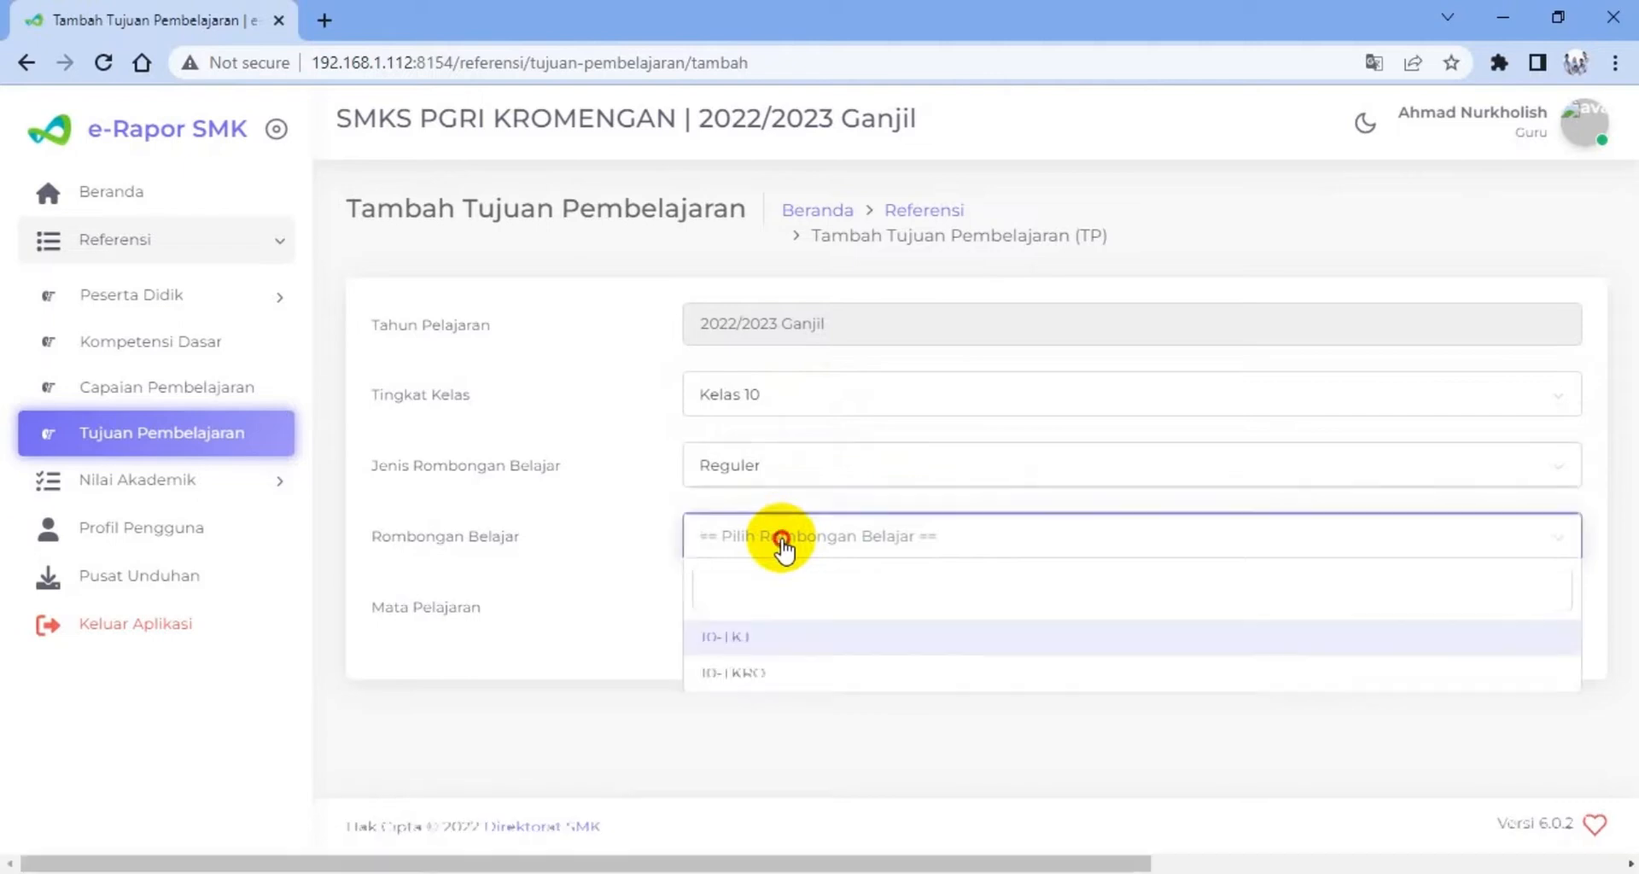
left_click(732, 645)
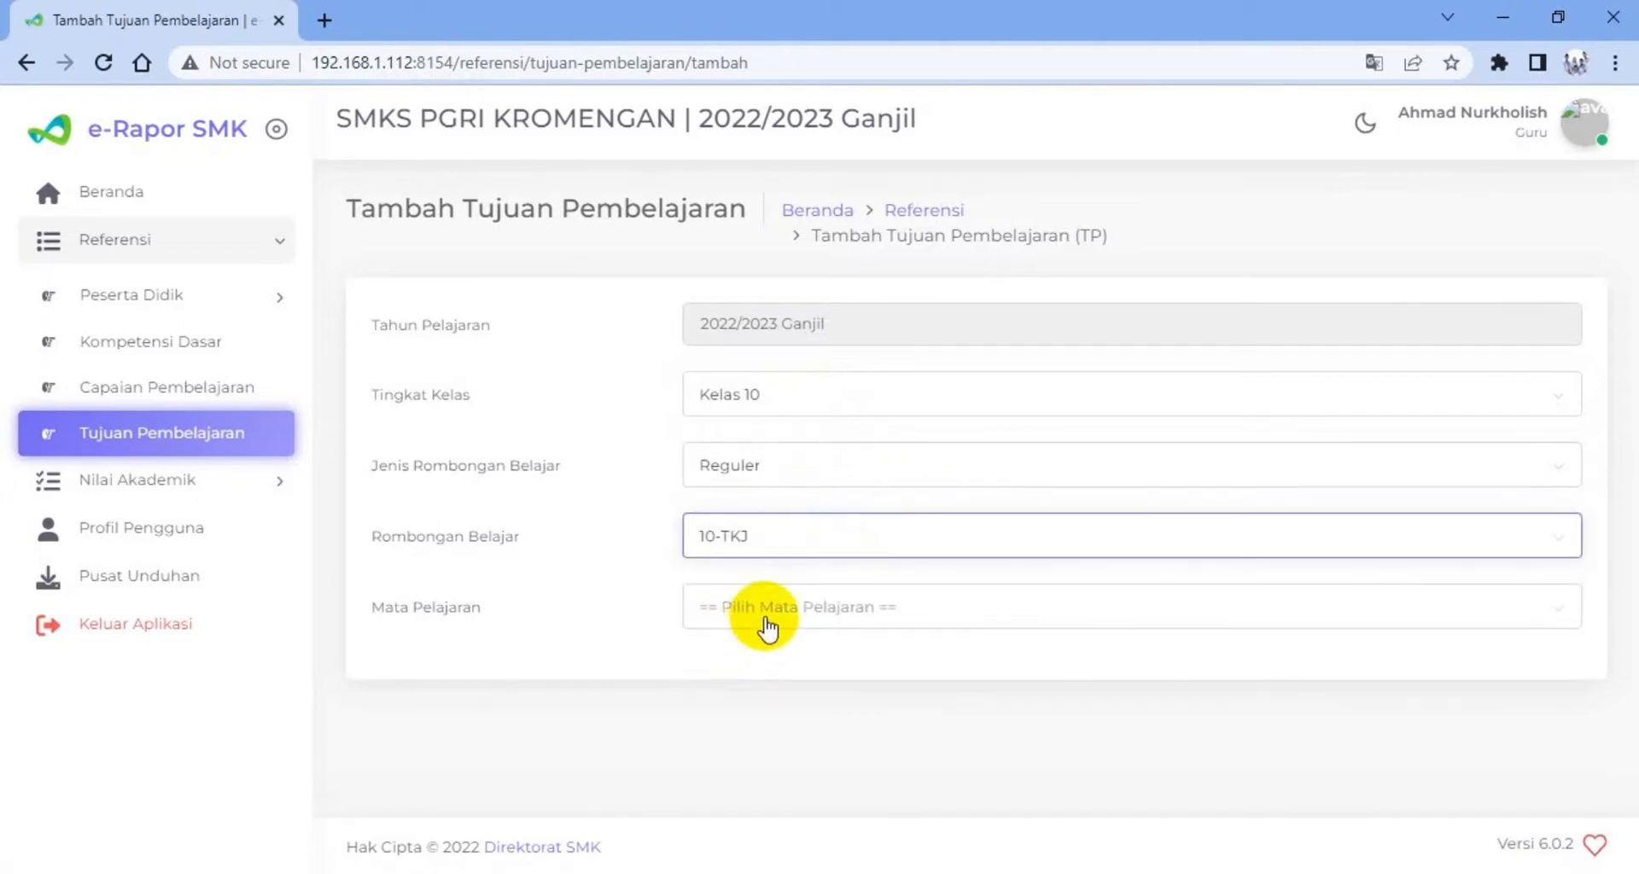
left_click(763, 612)
left_click(722, 710)
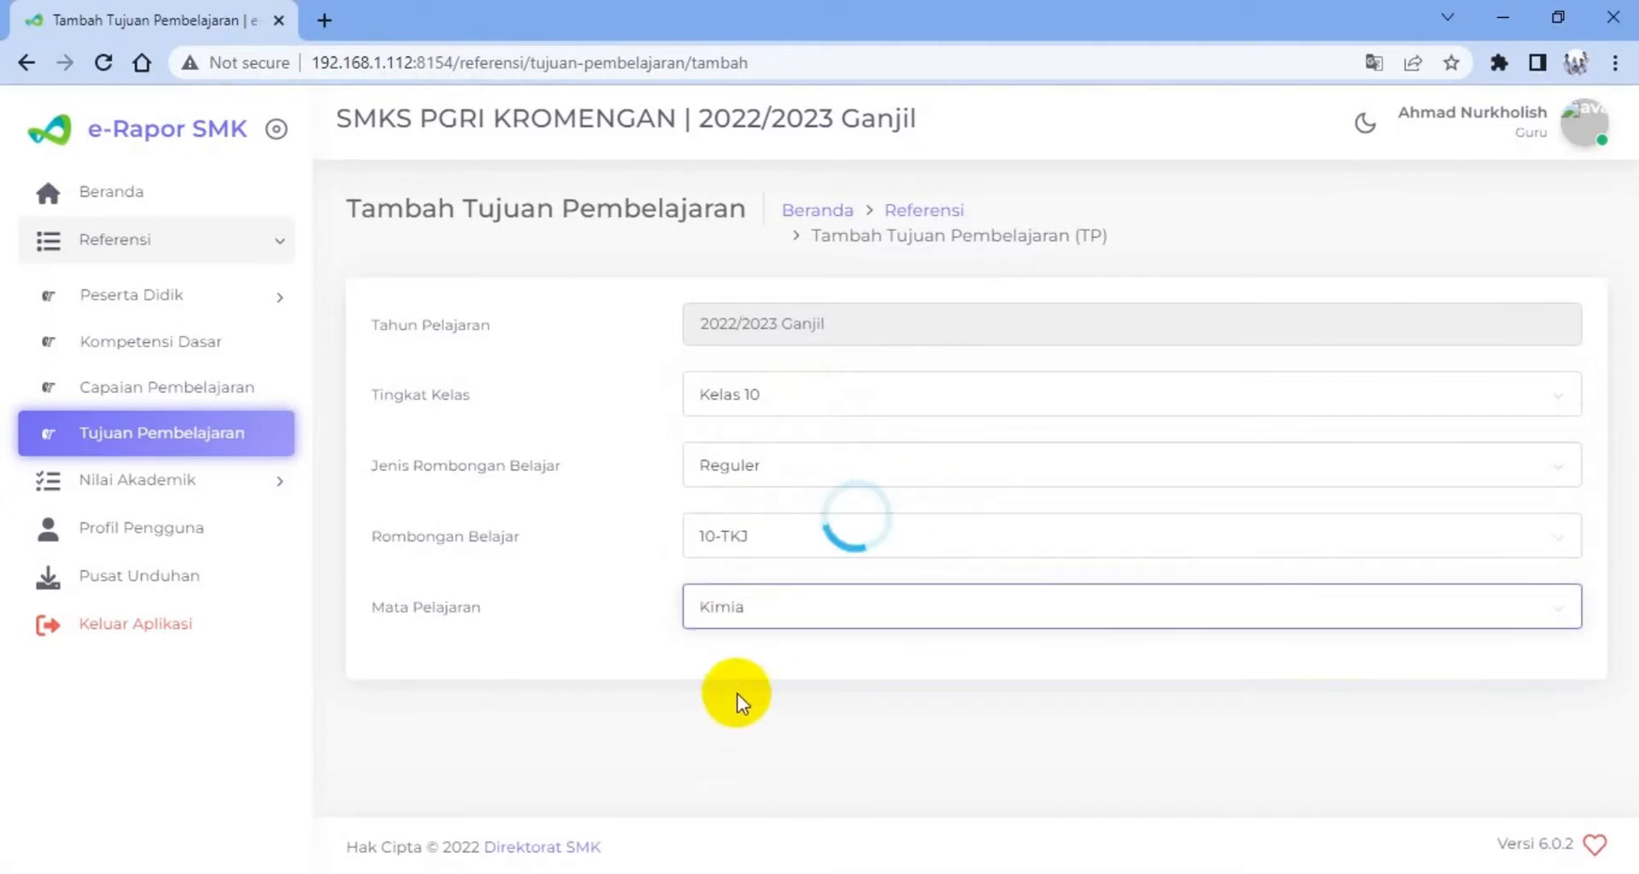
Set Kompetensi to Keterampilan, look through its Kompetensi Dasar options, and return to the Tujuan Pembelajaran list without adding an entry
scroll(792, 661, "down", 1)
left_click(796, 647)
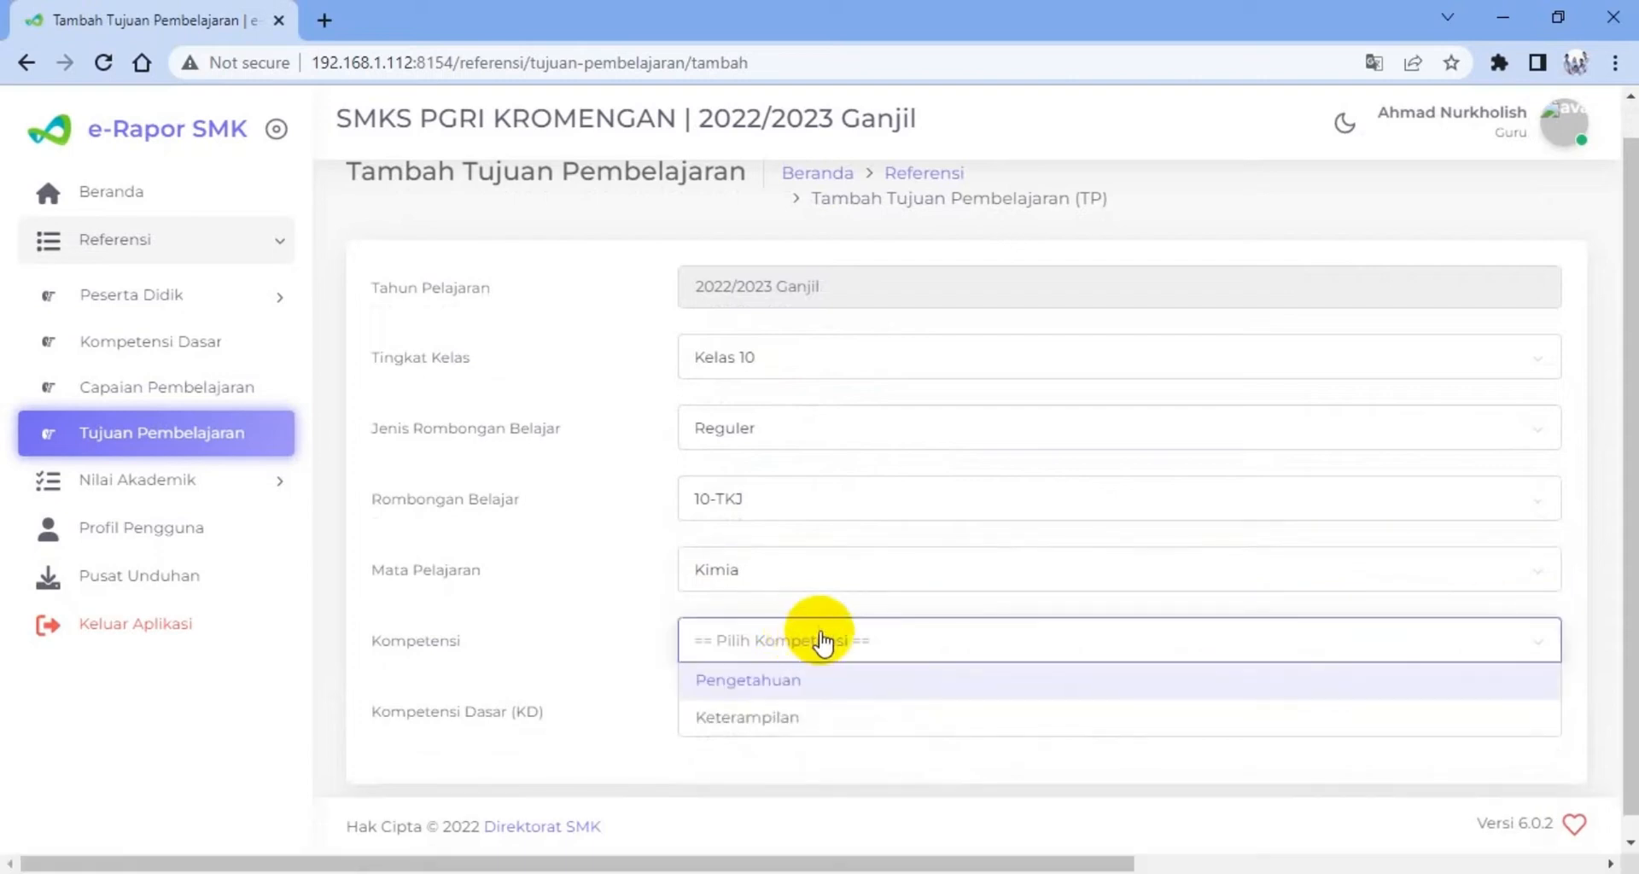
left_click(765, 721)
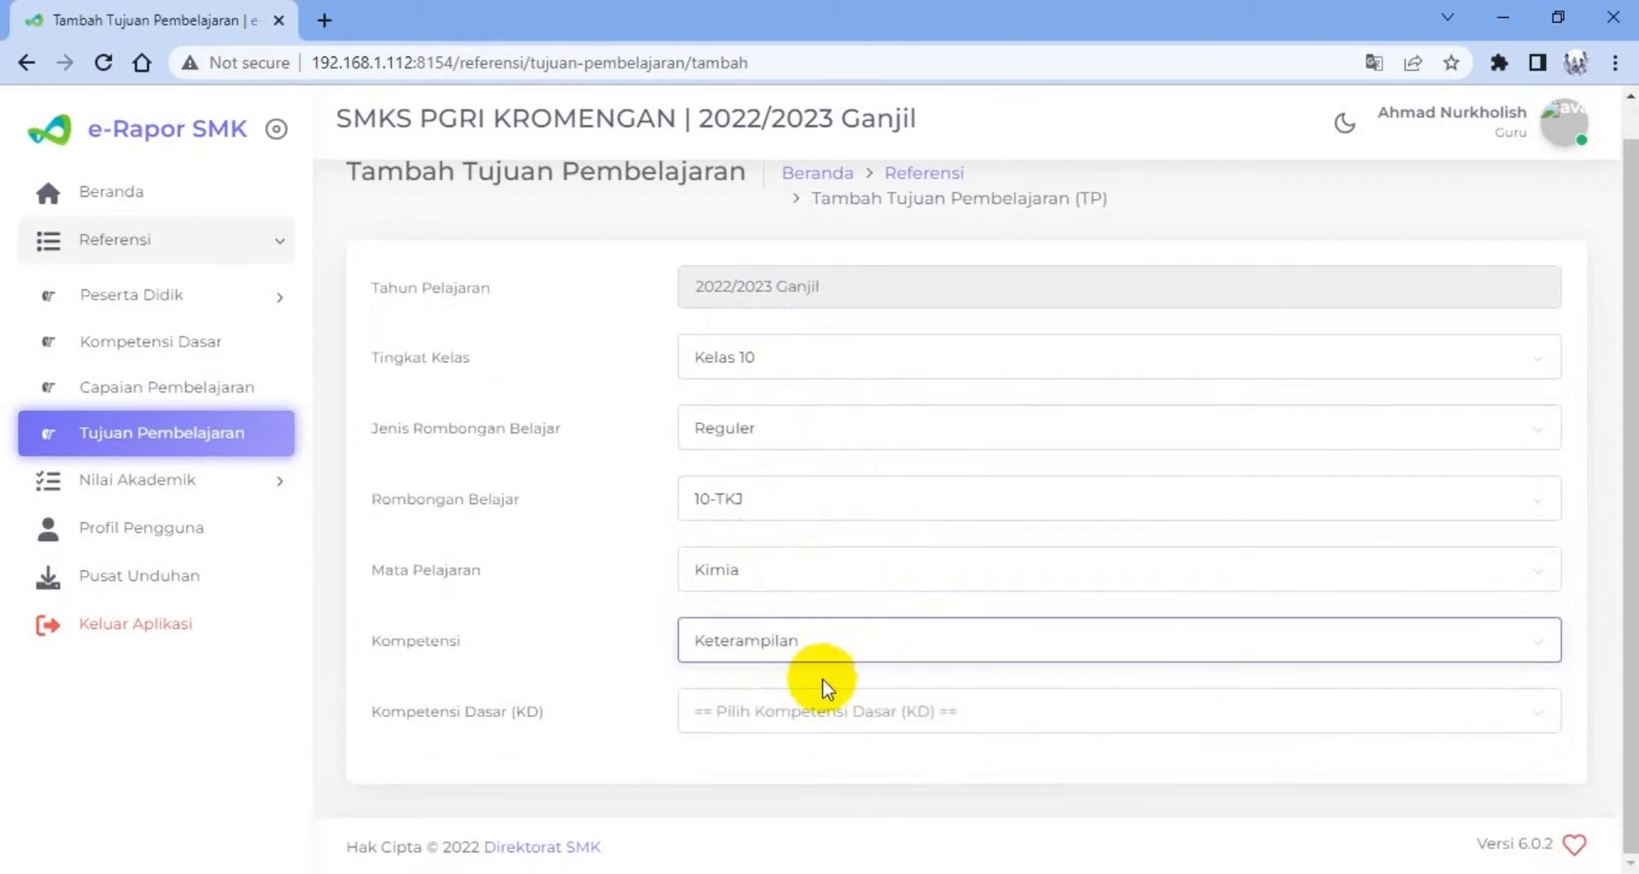
left_click(804, 711)
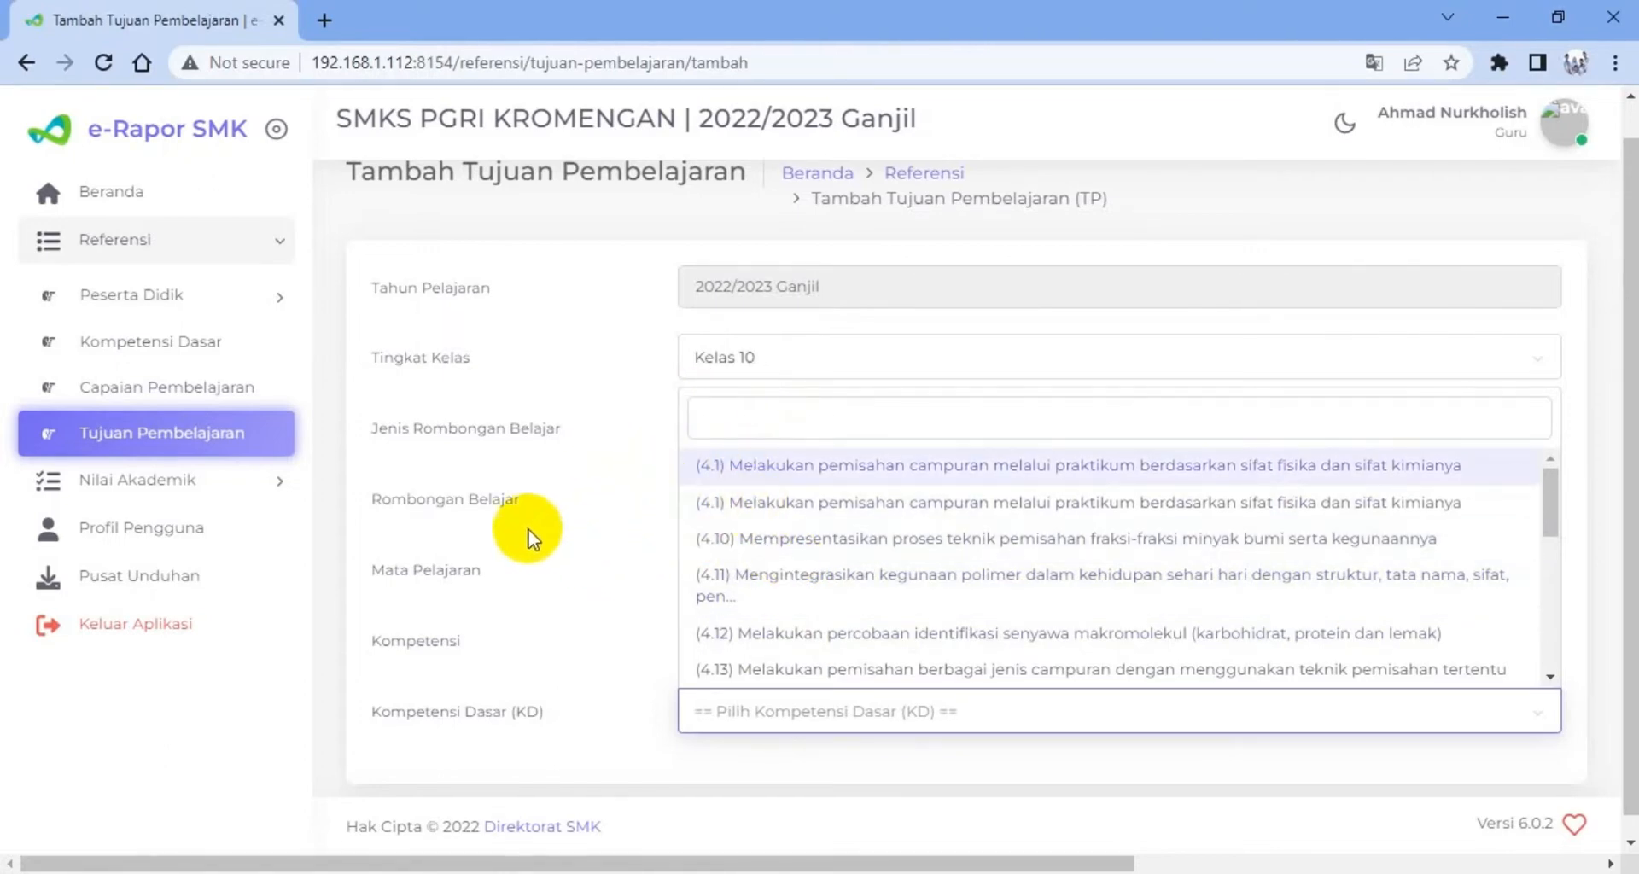
left_click(199, 443)
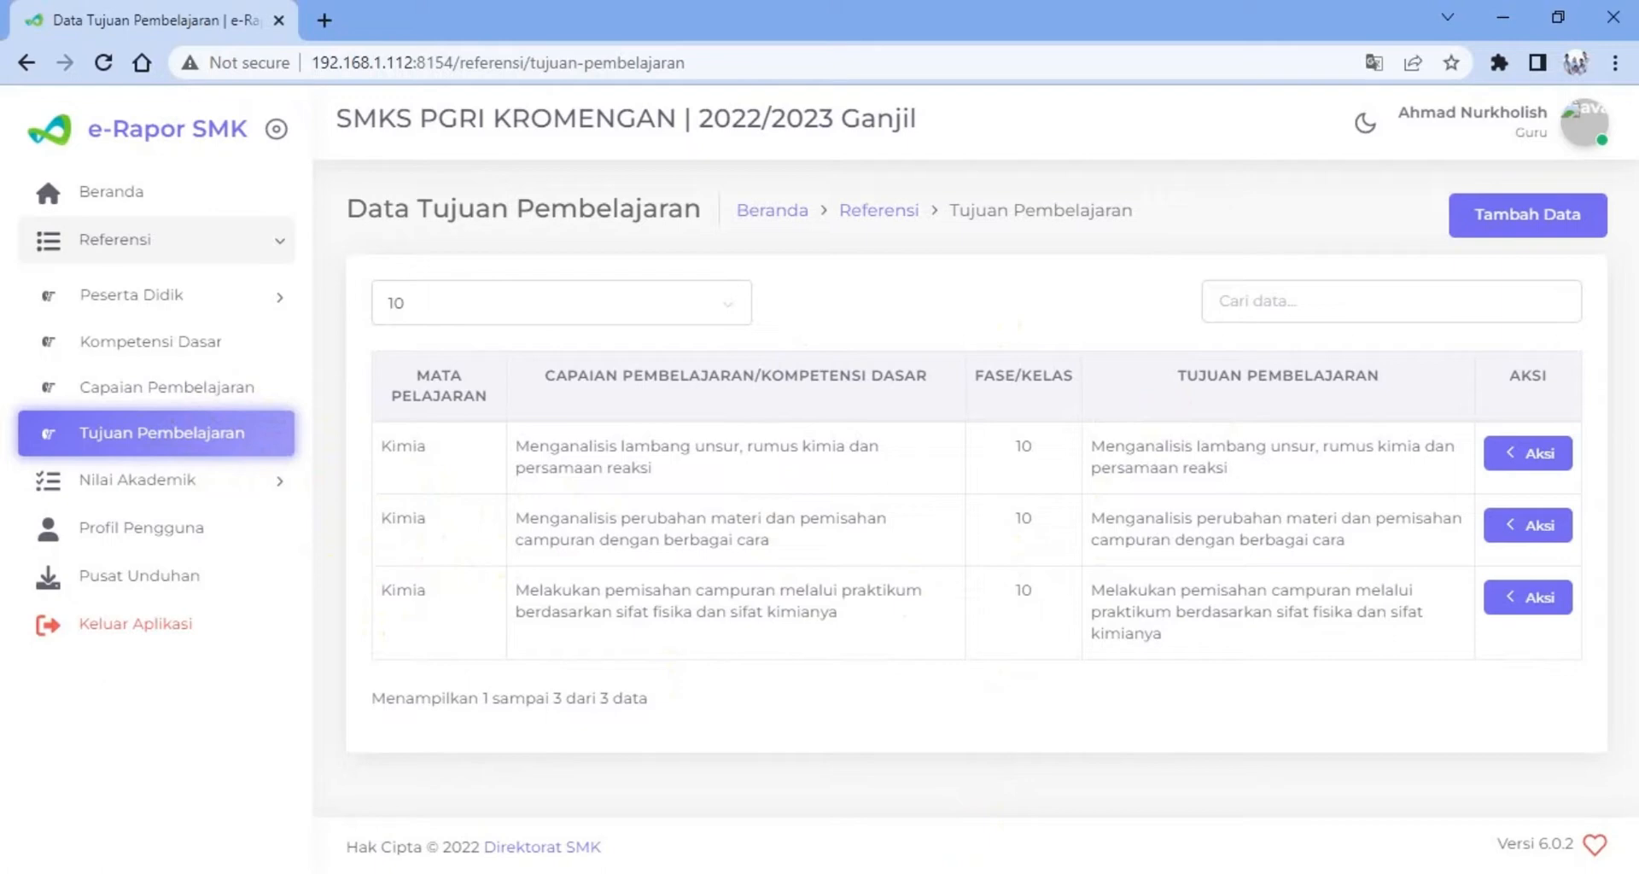
Switch to the KI KD KIMIA SMK workbook in Excel and review the Kompetensi Dasar pairs on the TKRO sheet
mouse_move(359, 873)
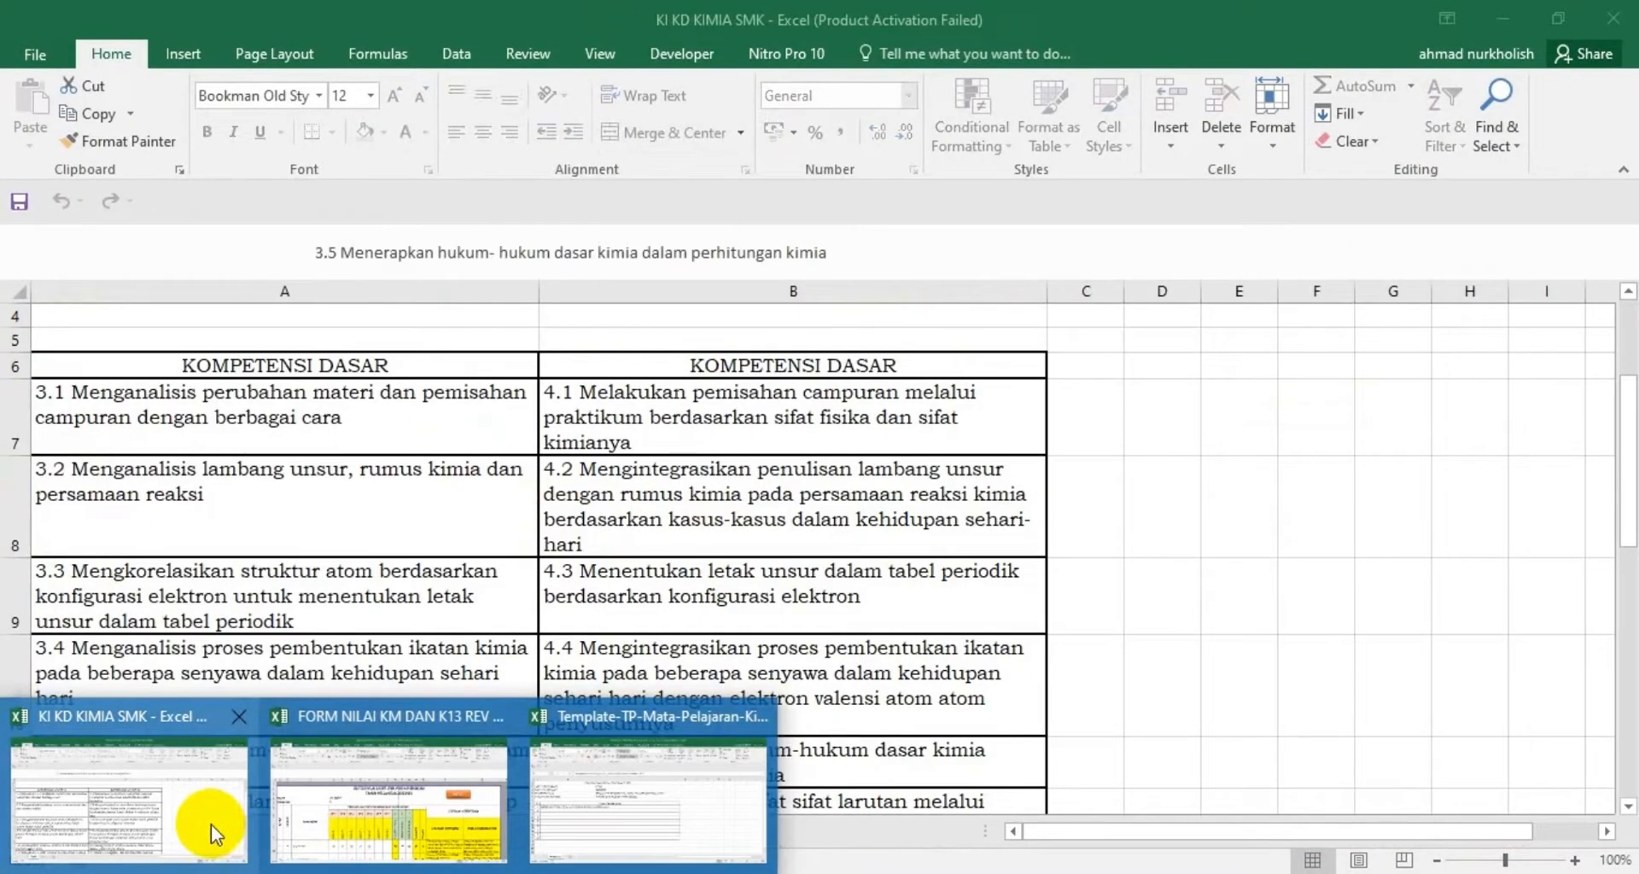
left_click(210, 825)
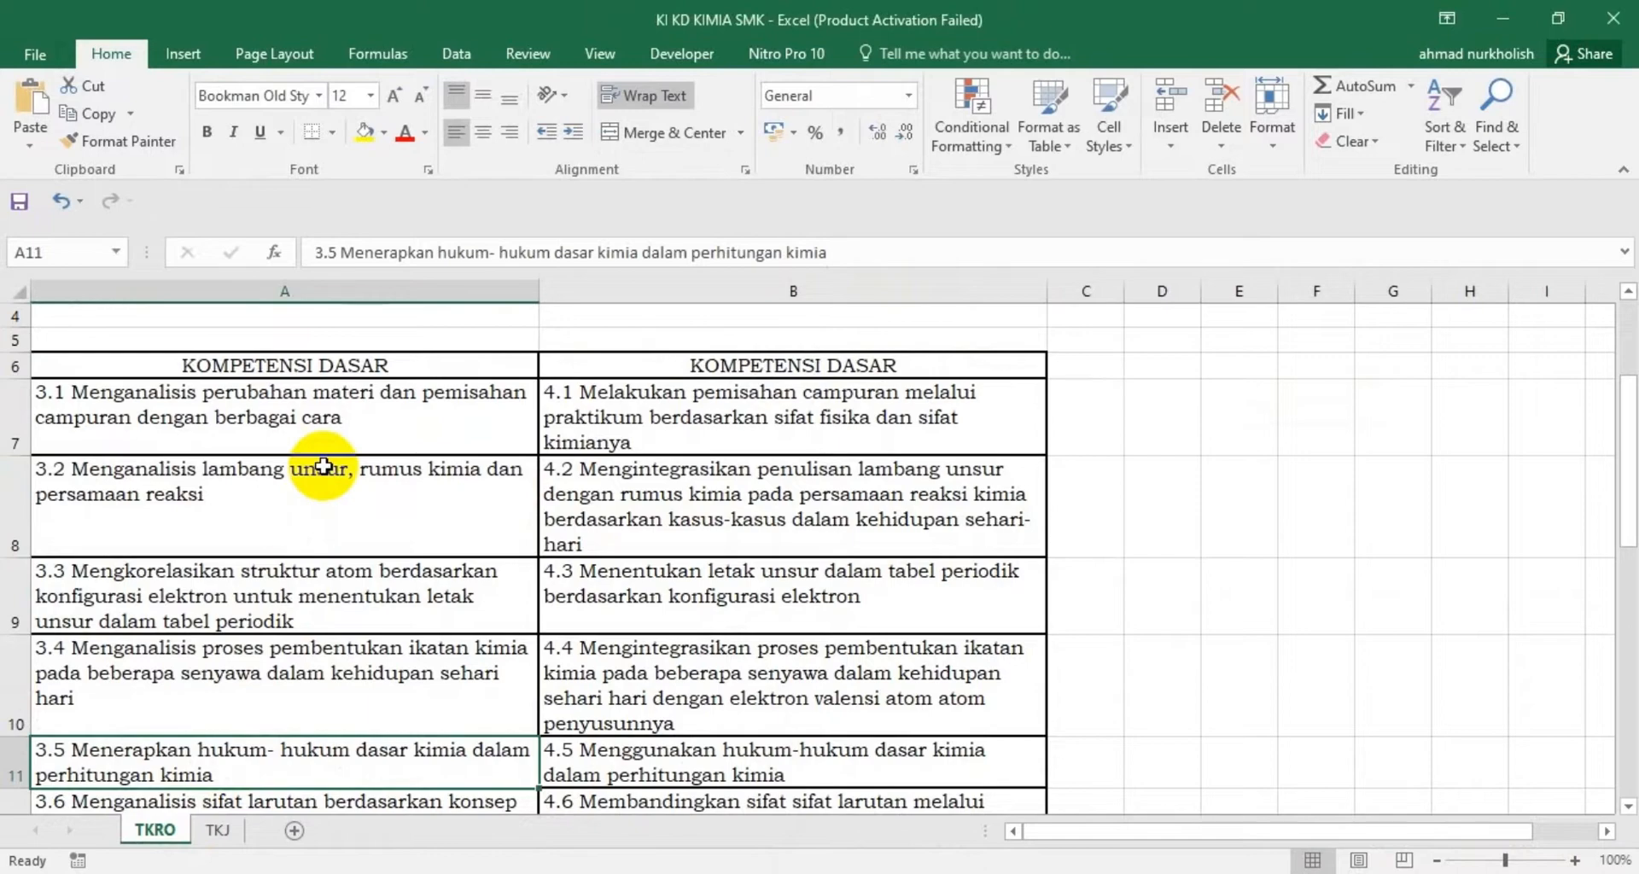
scroll(326, 463, "down", 3)
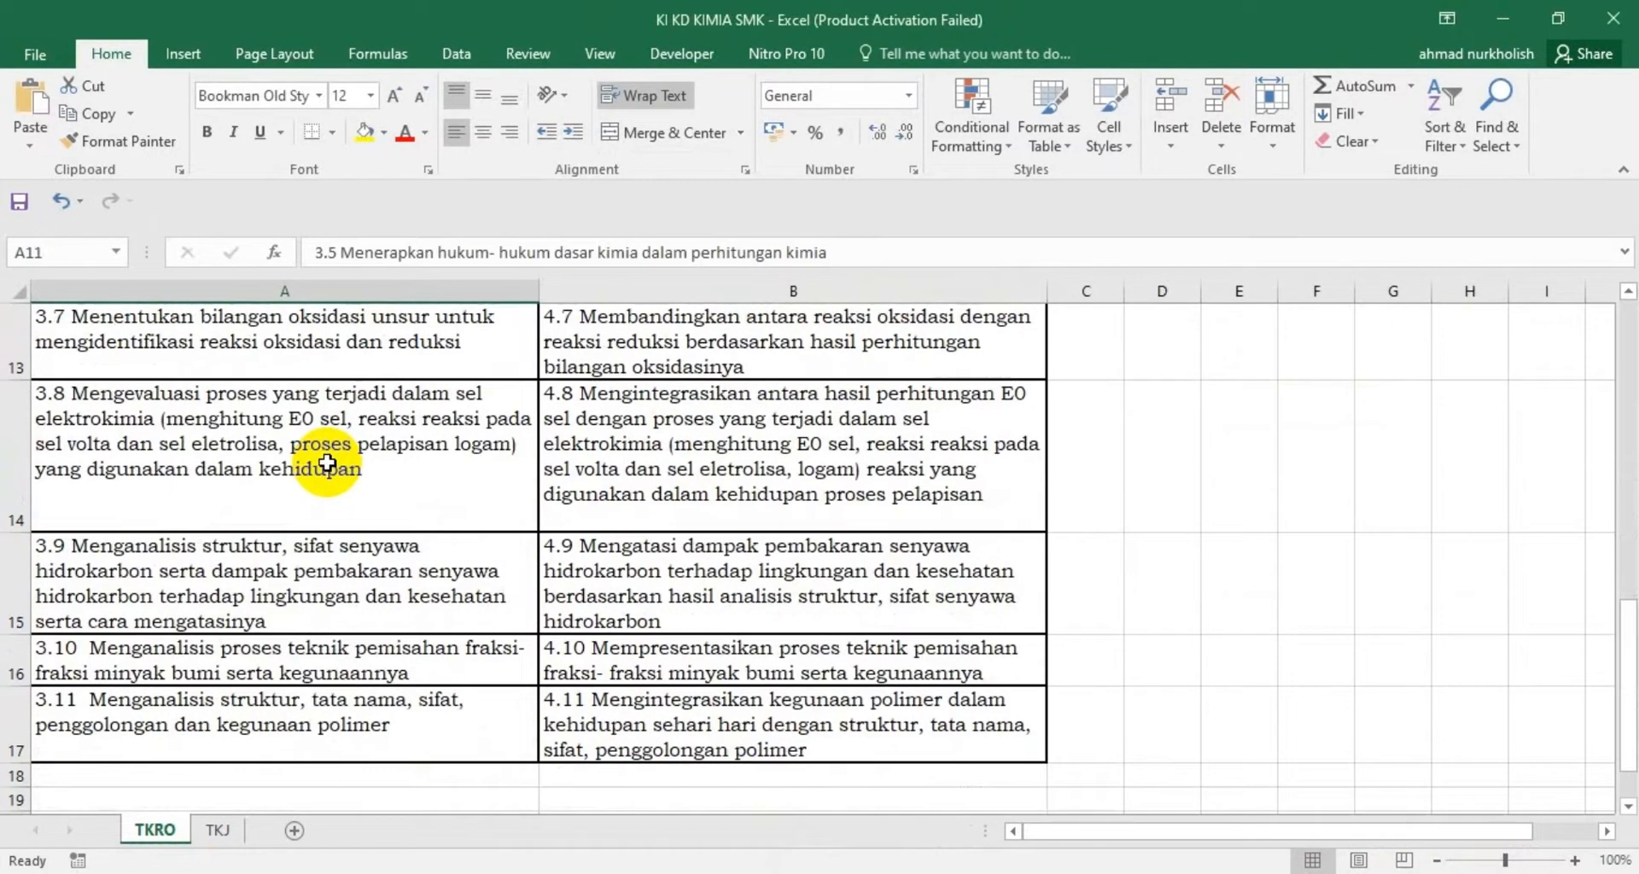
scroll(326, 464, "down", 3)
scroll(324, 463, "up", 7)
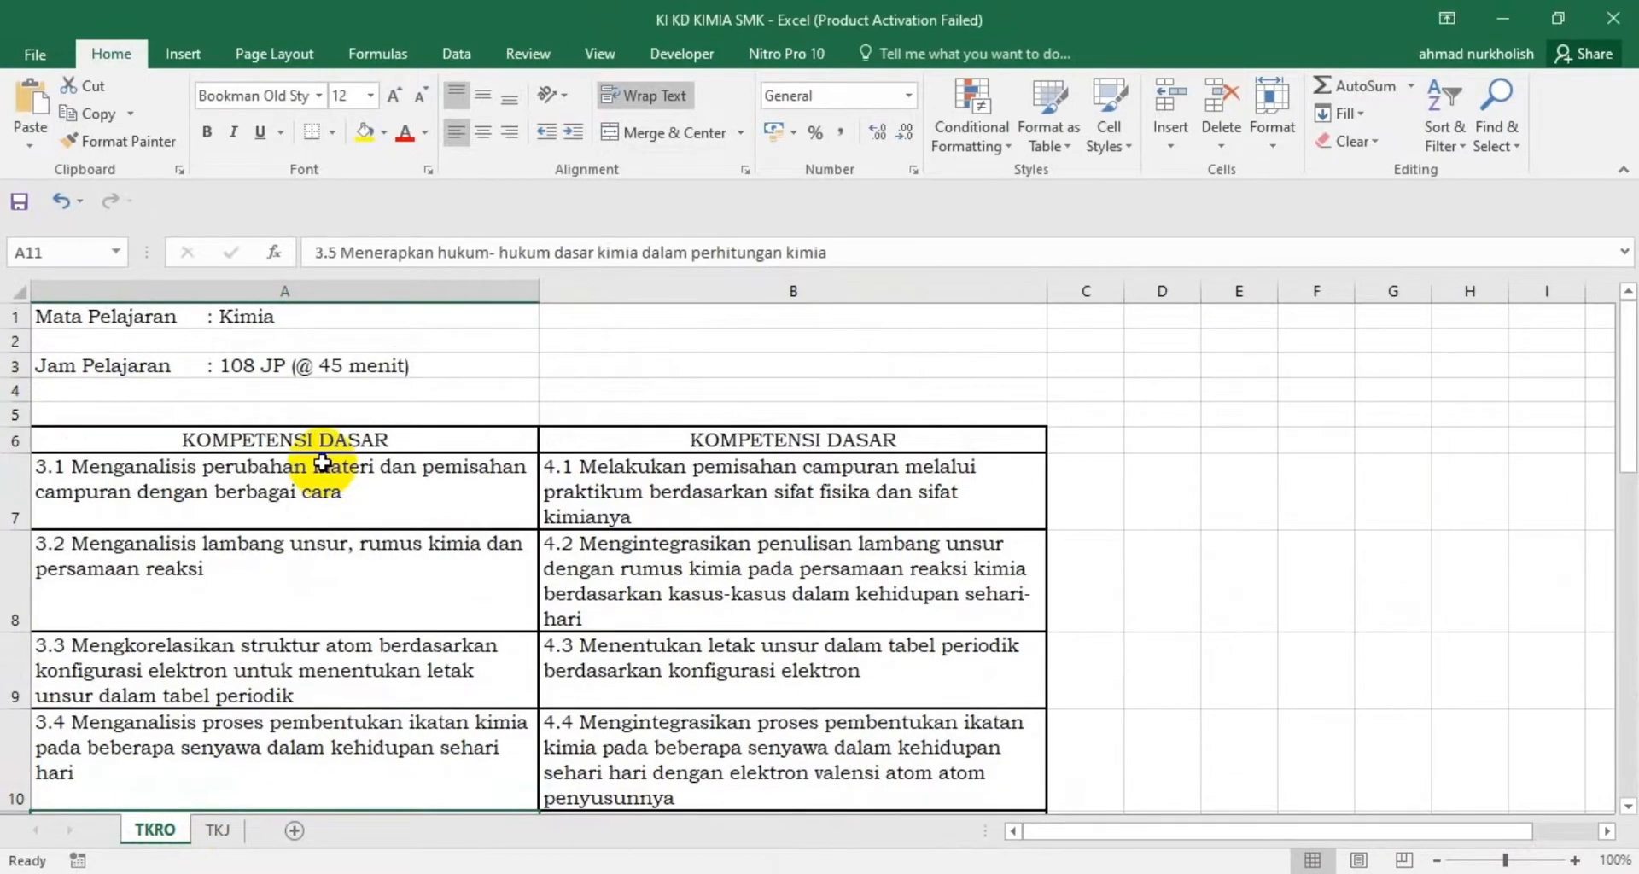
scroll(322, 466, "down", 6)
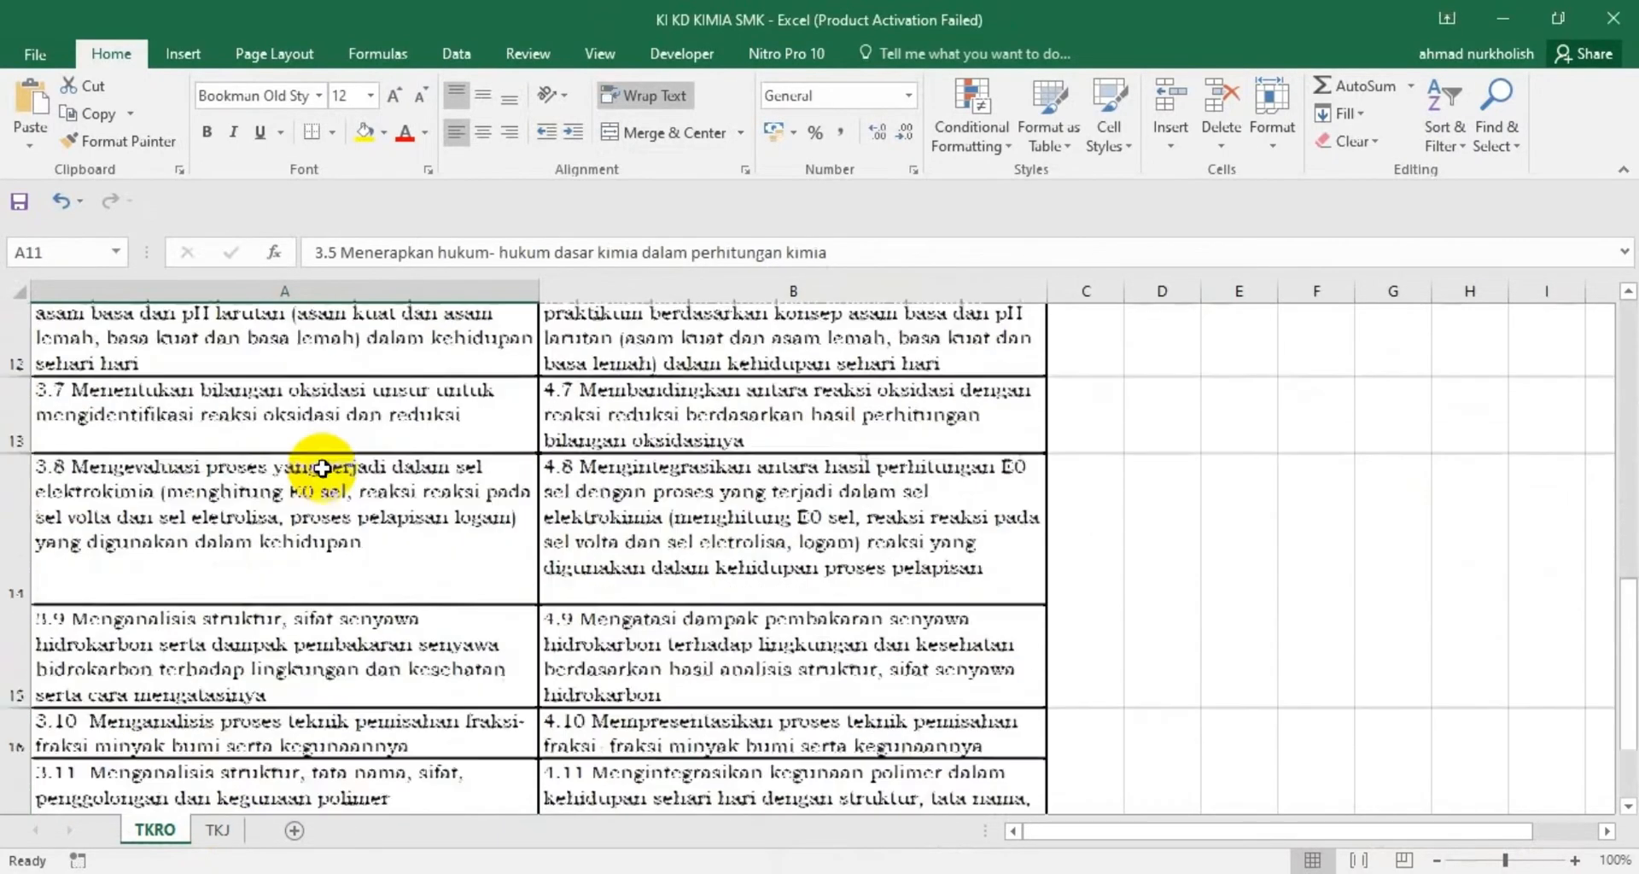
scroll(329, 465, "up", 3)
scroll(322, 468, "down", 1)
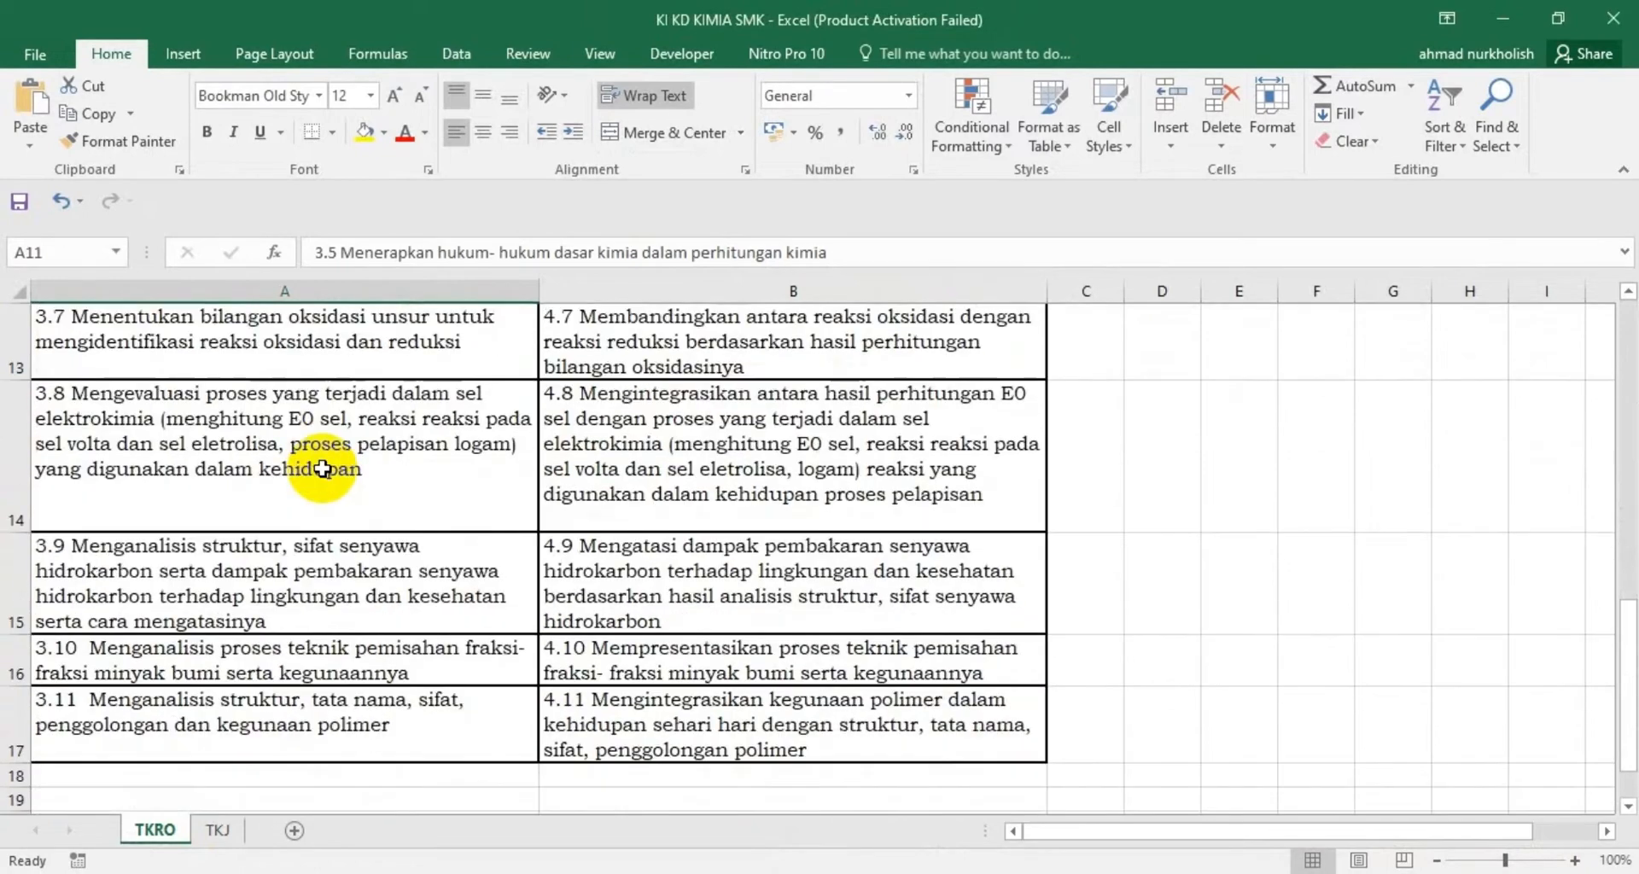
scroll(307, 509, "up", 2)
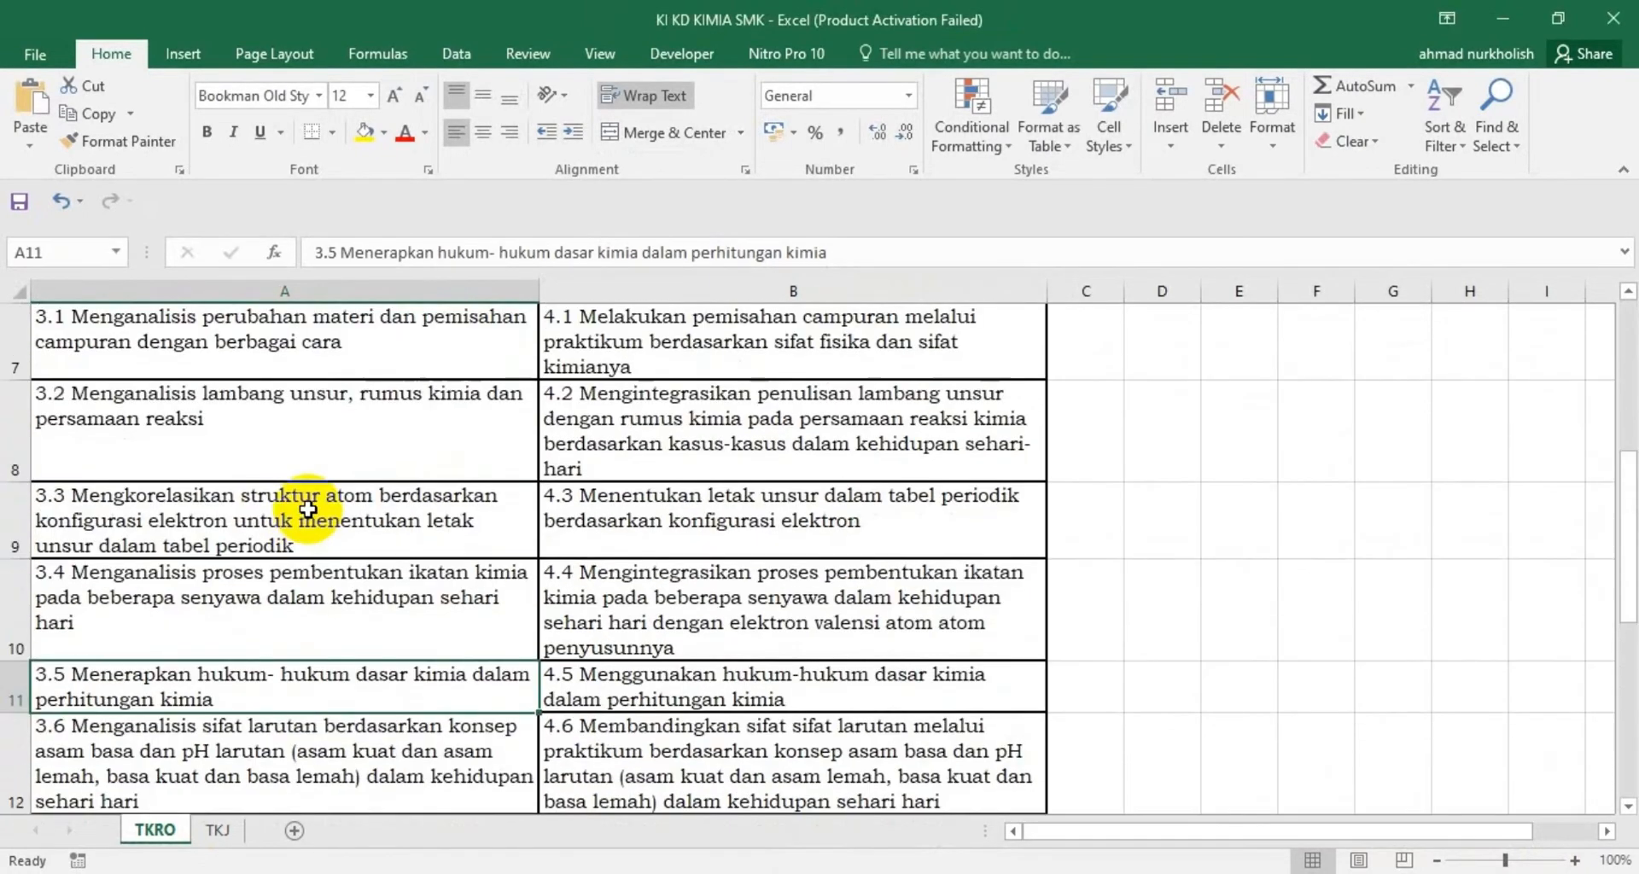
scroll(305, 515, "up", 2)
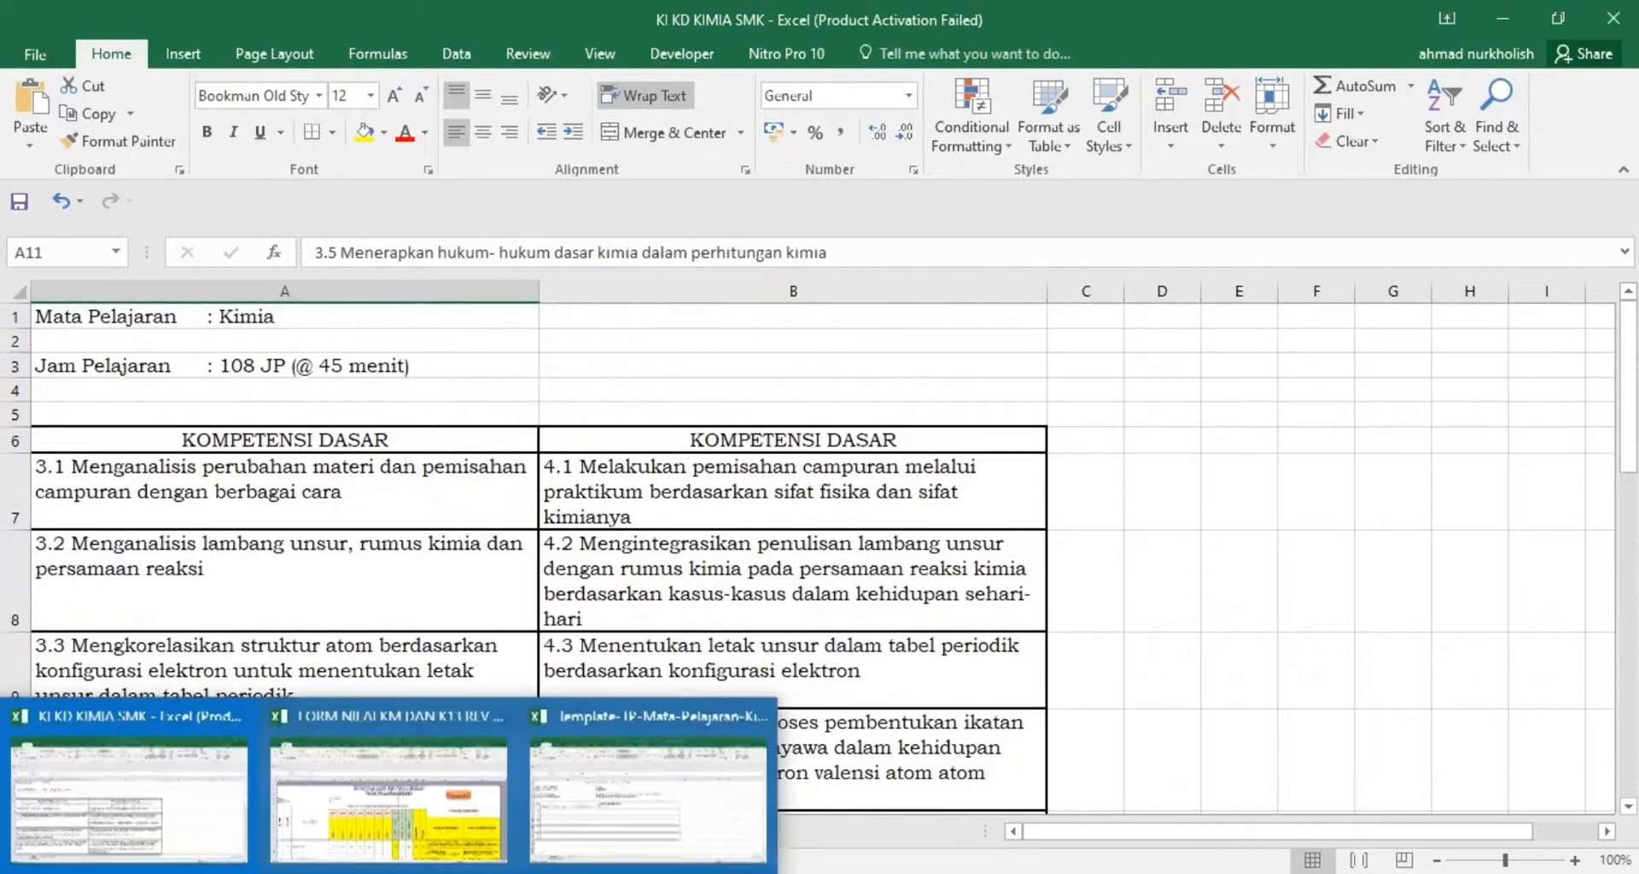
Switch to the FORM NILAI KM DAN K13 REV KGS 22 workbook, review its Tujuan Pembelajaran list, and return to its main menu
left_click(342, 833)
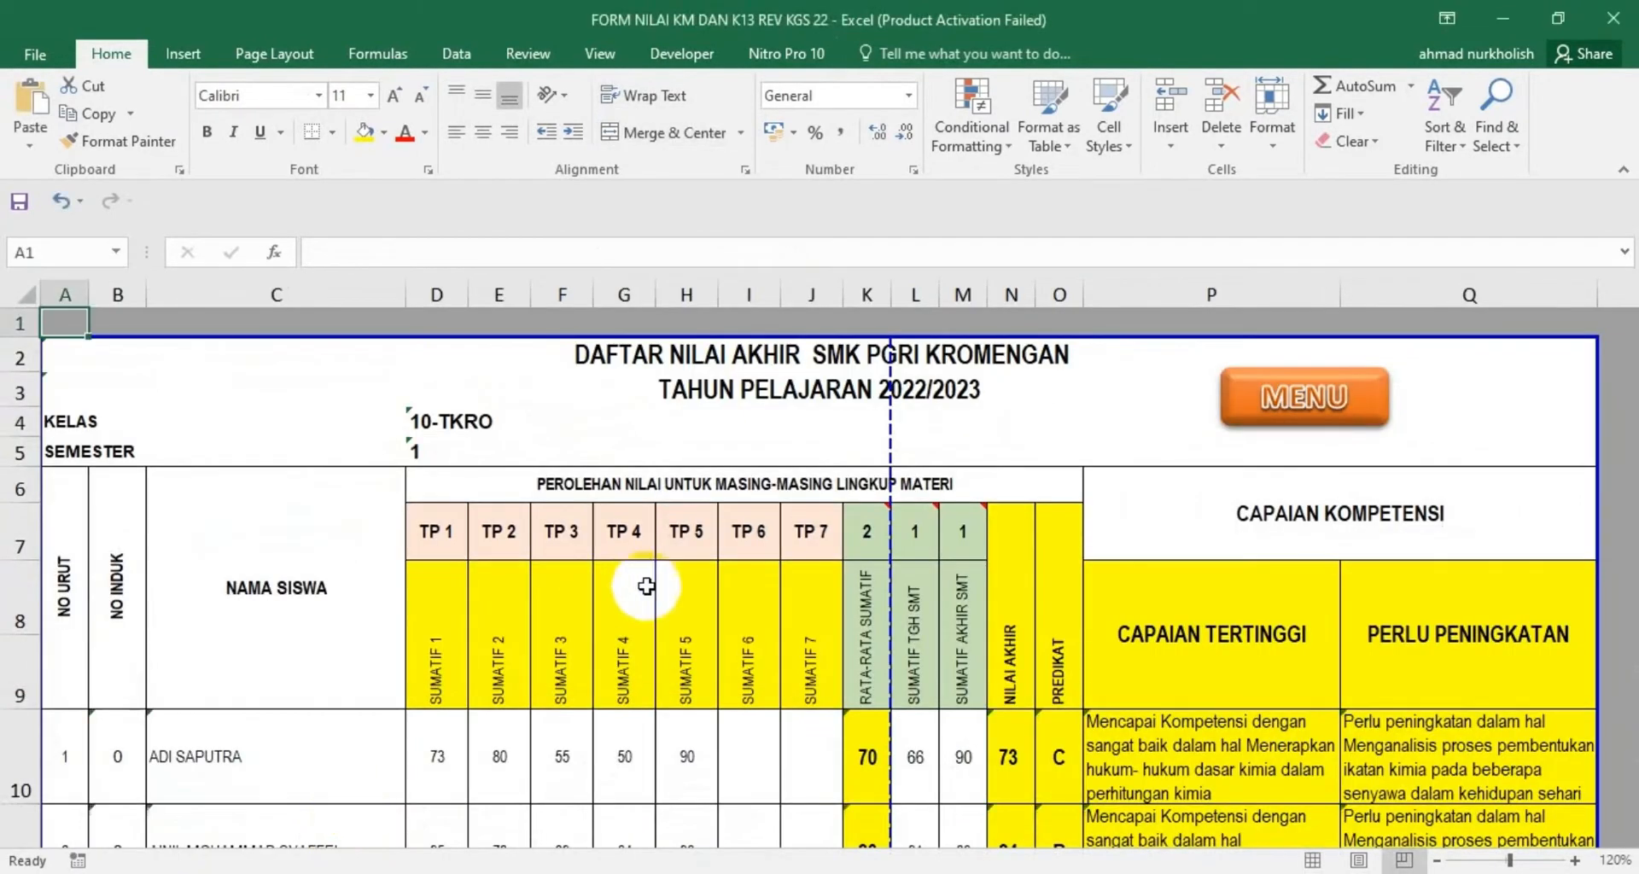
left_click(1274, 396)
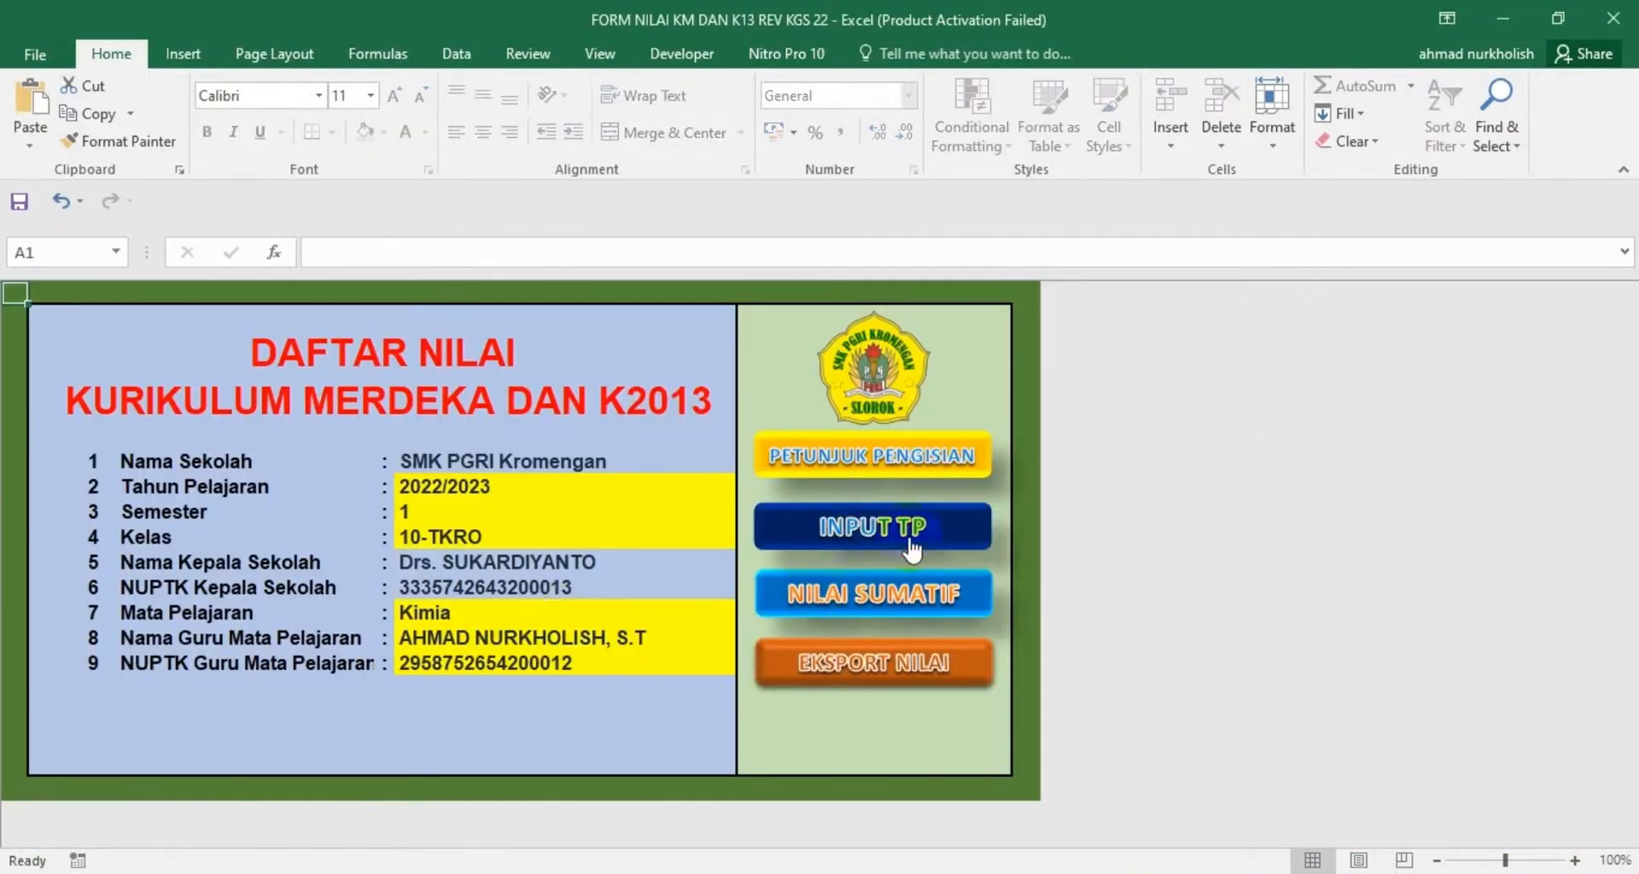
left_click(887, 537)
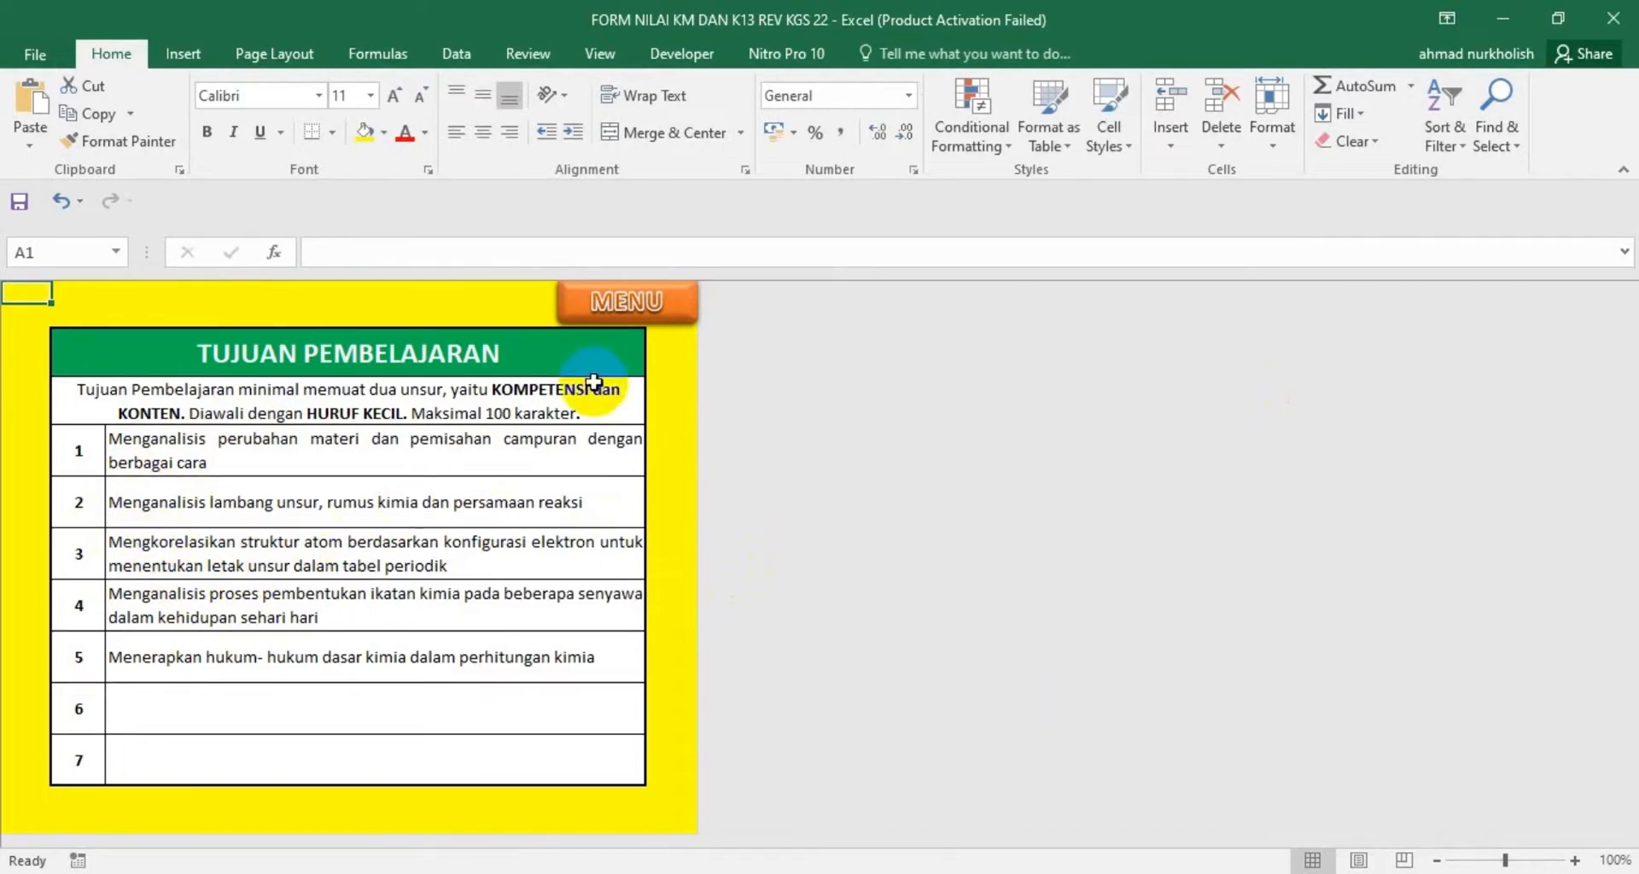
left_click(602, 327)
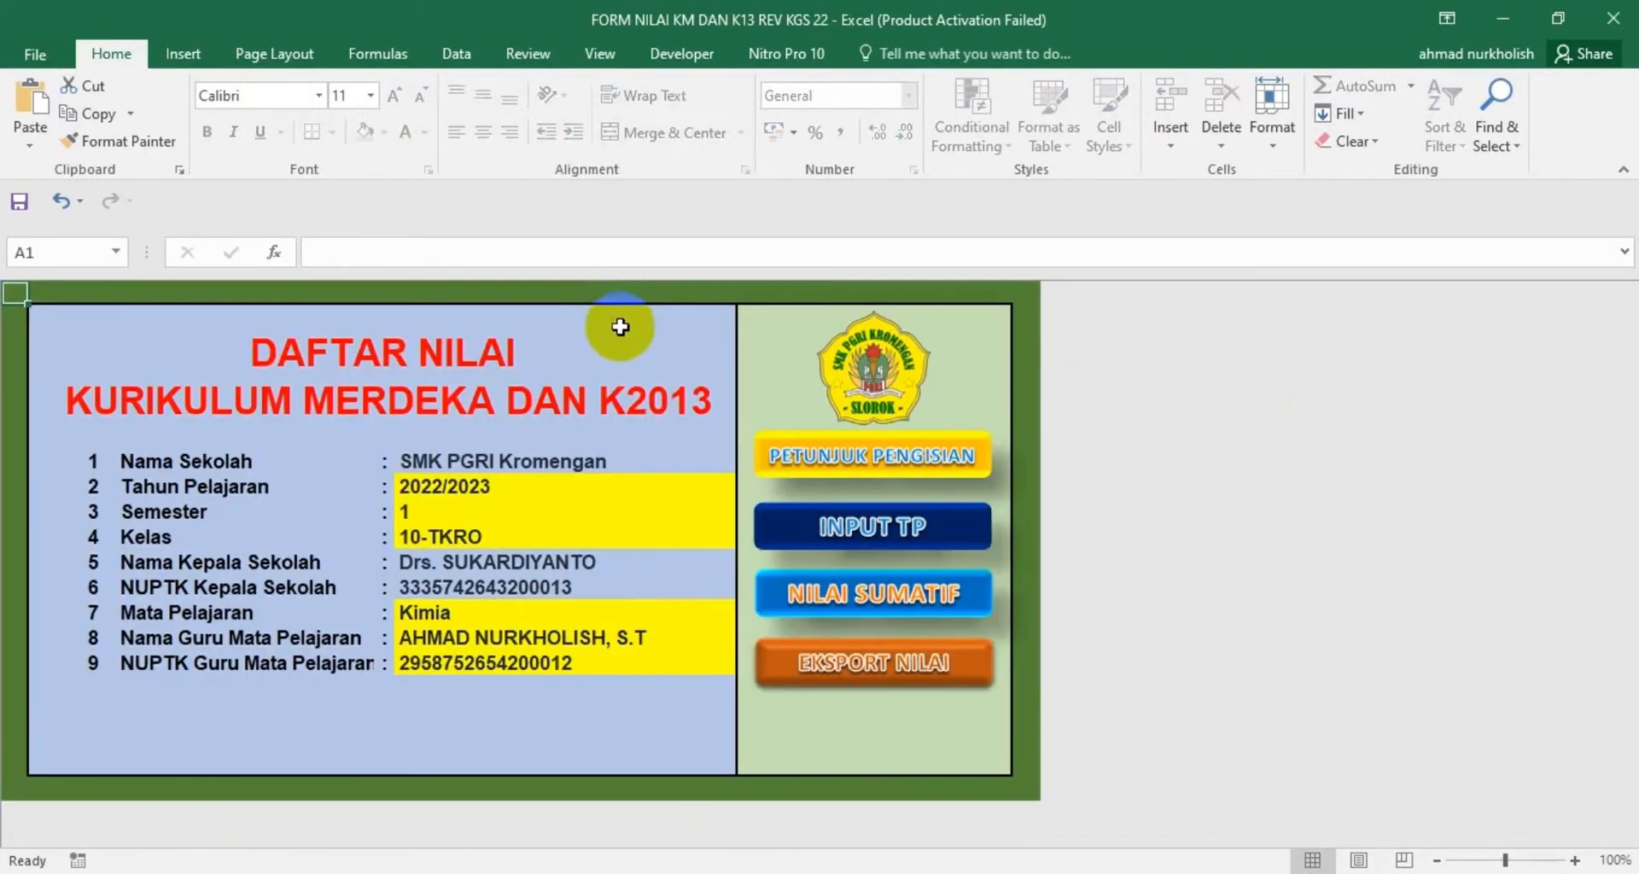
Open the Nilai Sumatif sheet and examine the first student's final grade, predikat, Capaian Tertinggi and Perlu Peningkatan cells
left_click(832, 607)
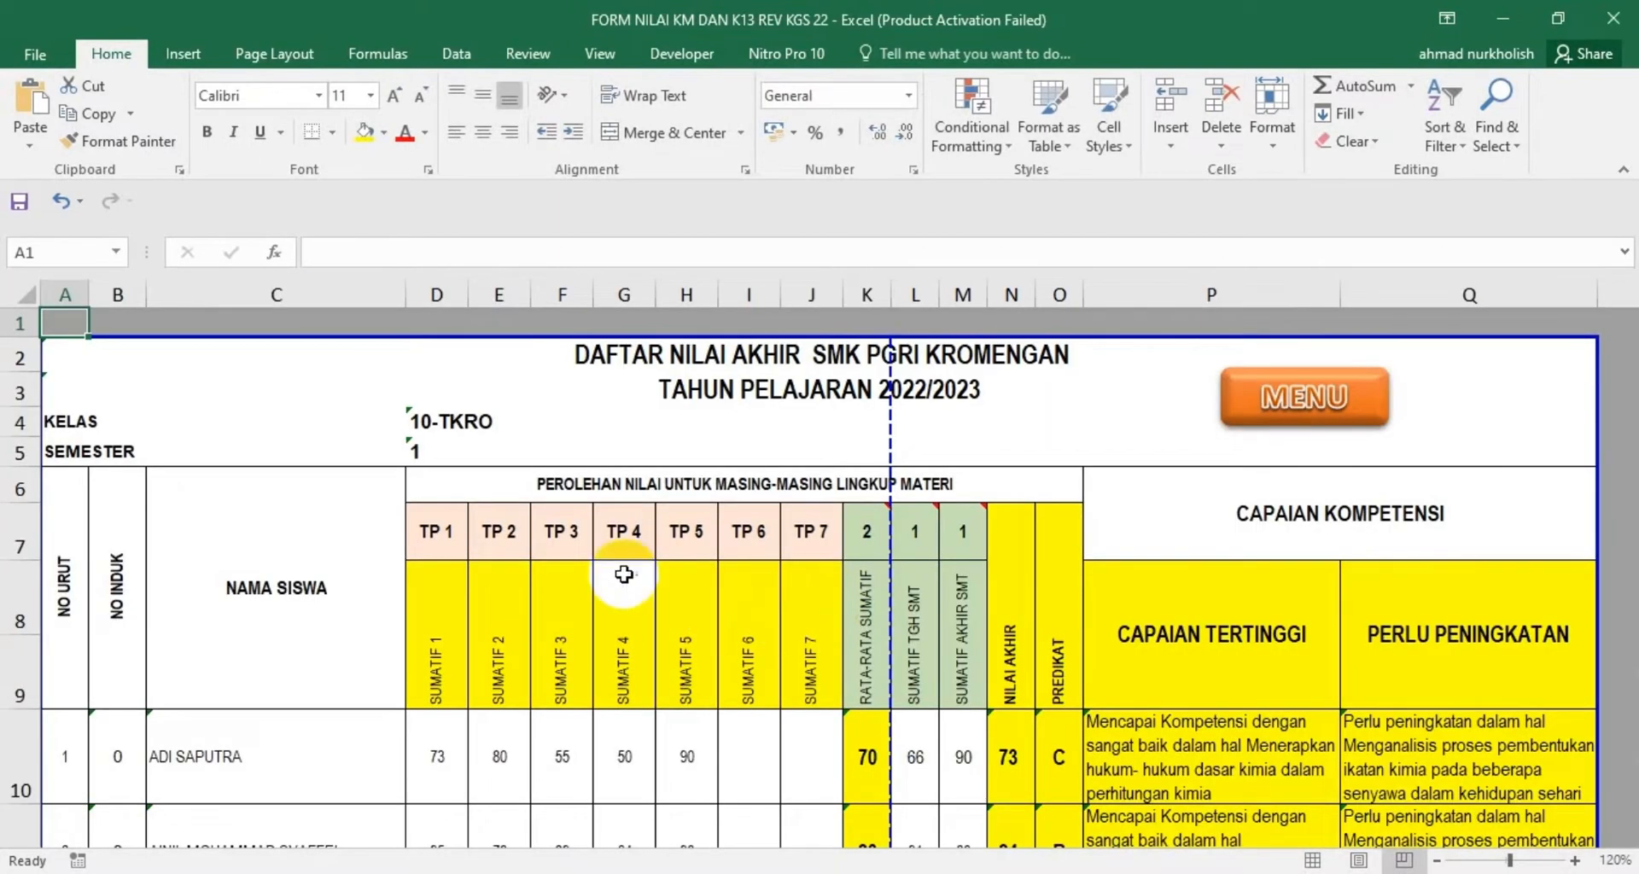
scroll(578, 606, "down", 1)
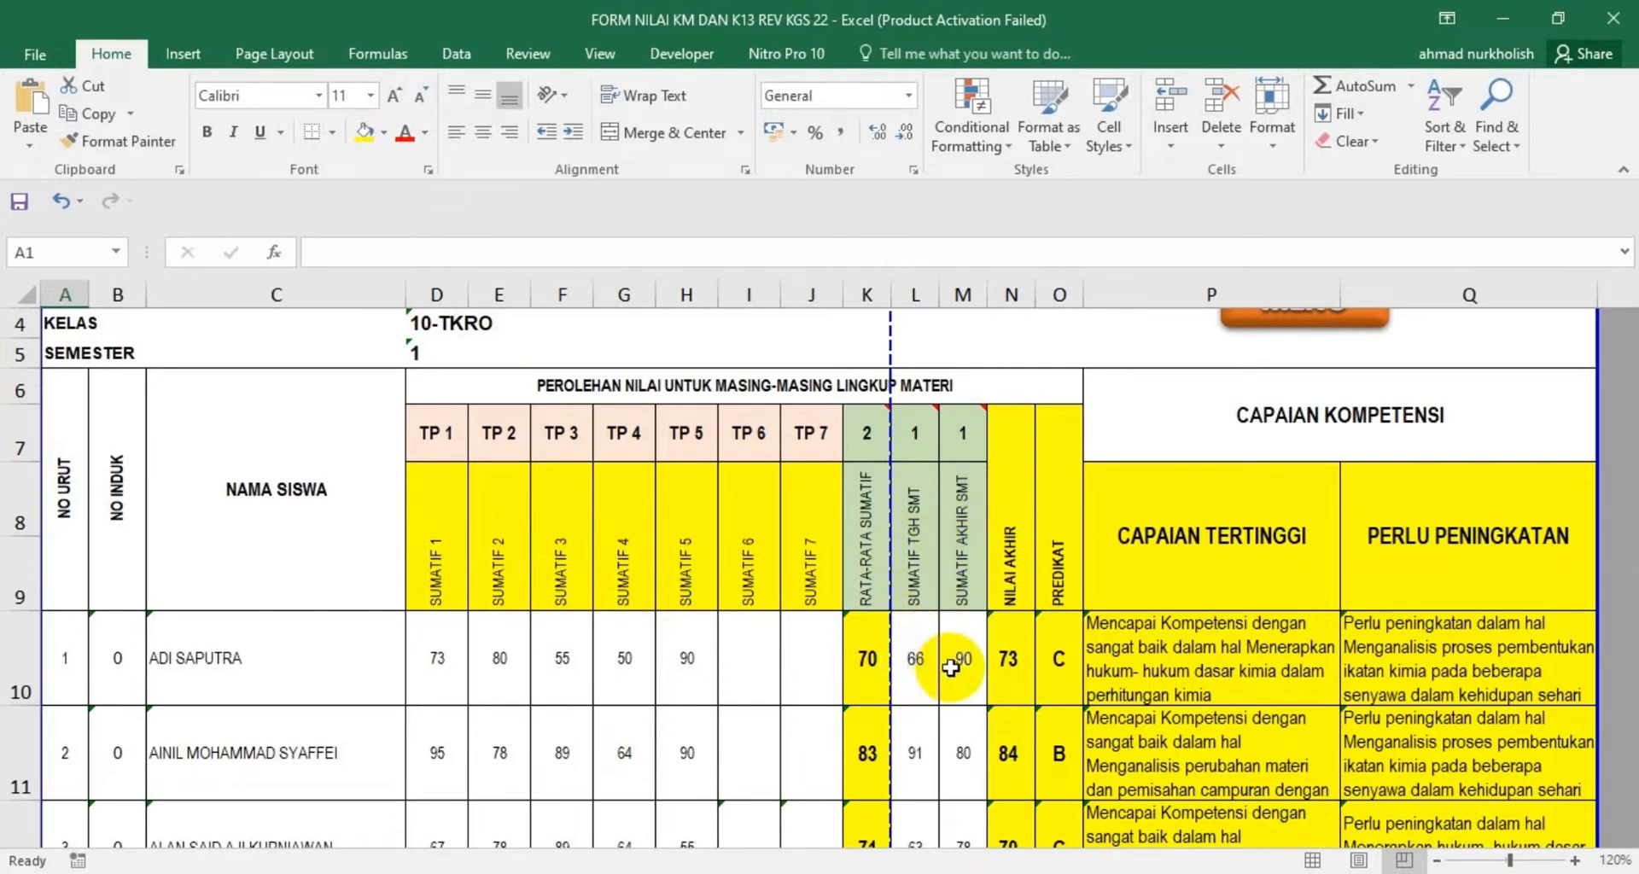
left_click(1007, 660)
left_click(1059, 657)
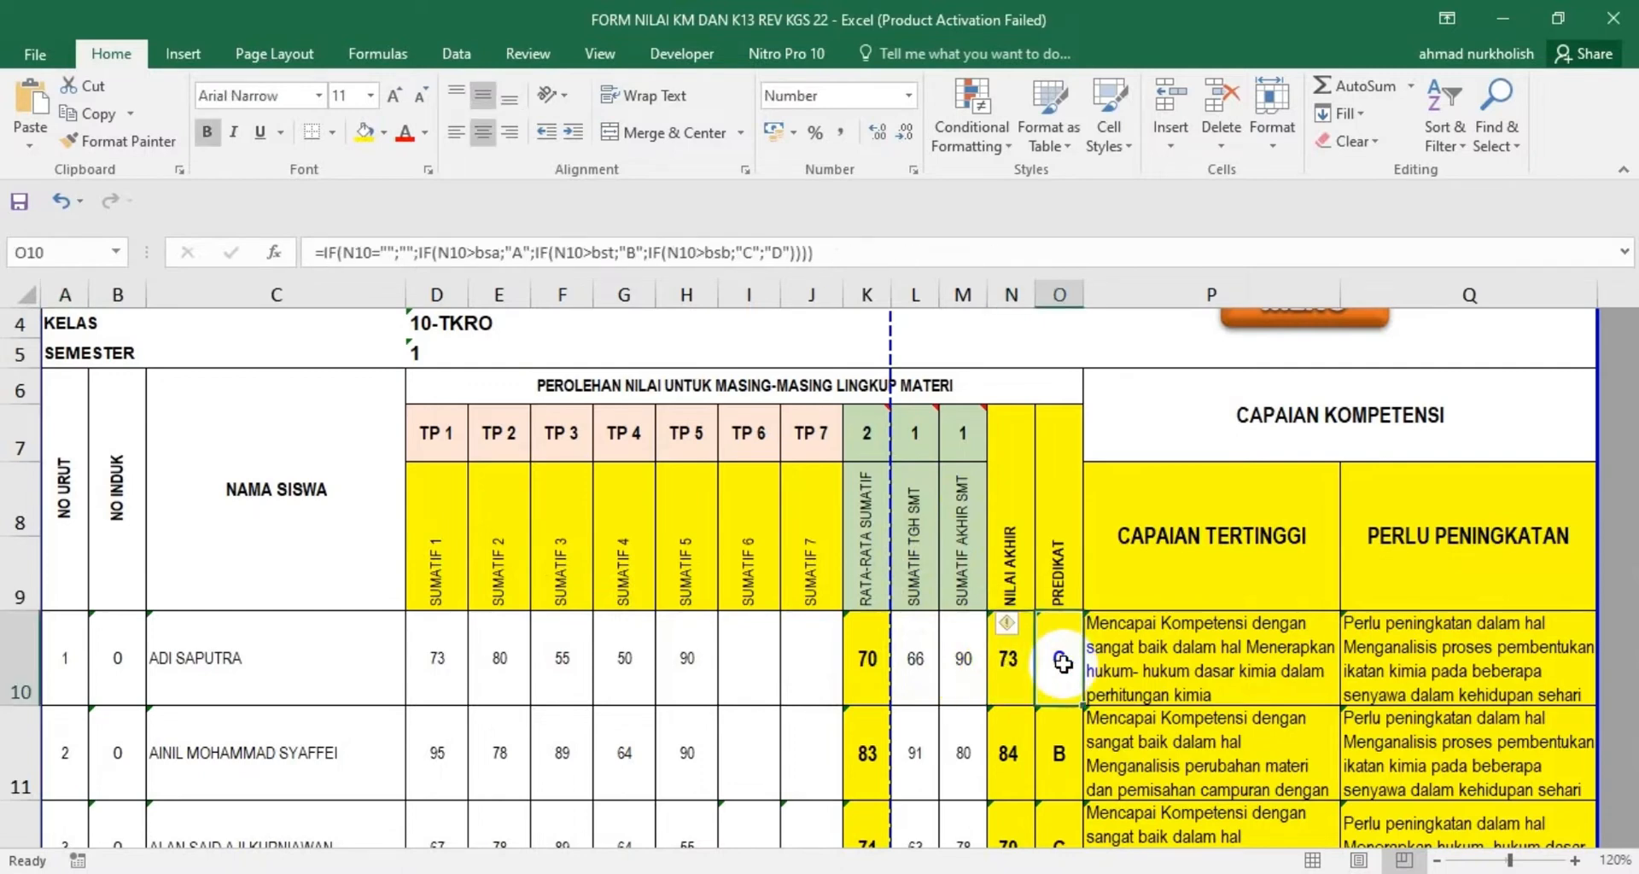
left_click(1163, 648)
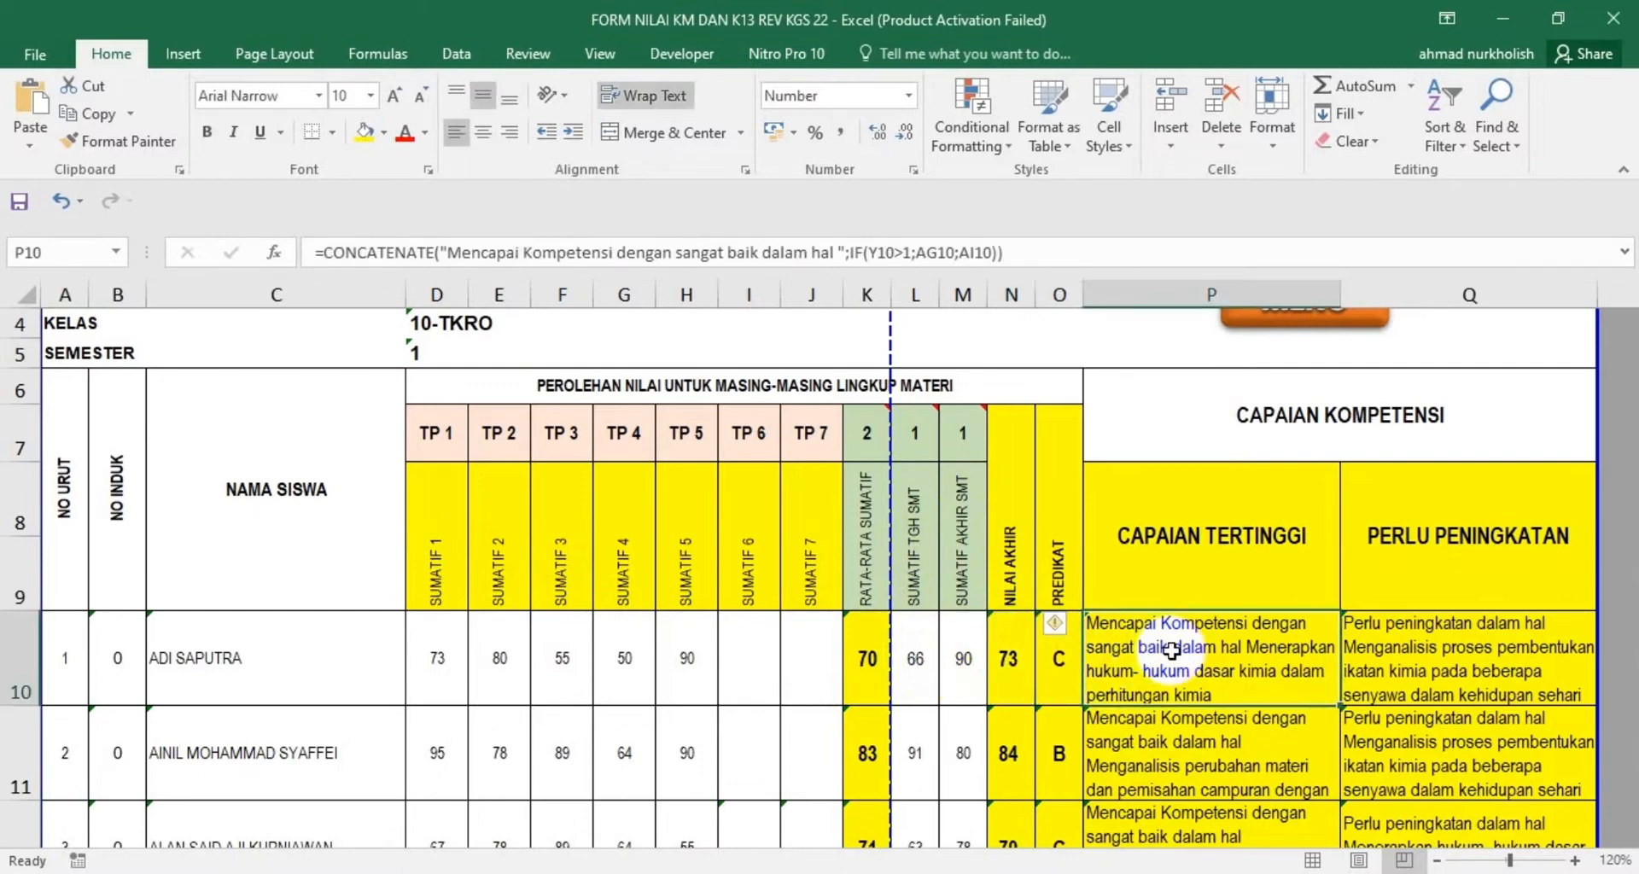
left_click(1421, 653)
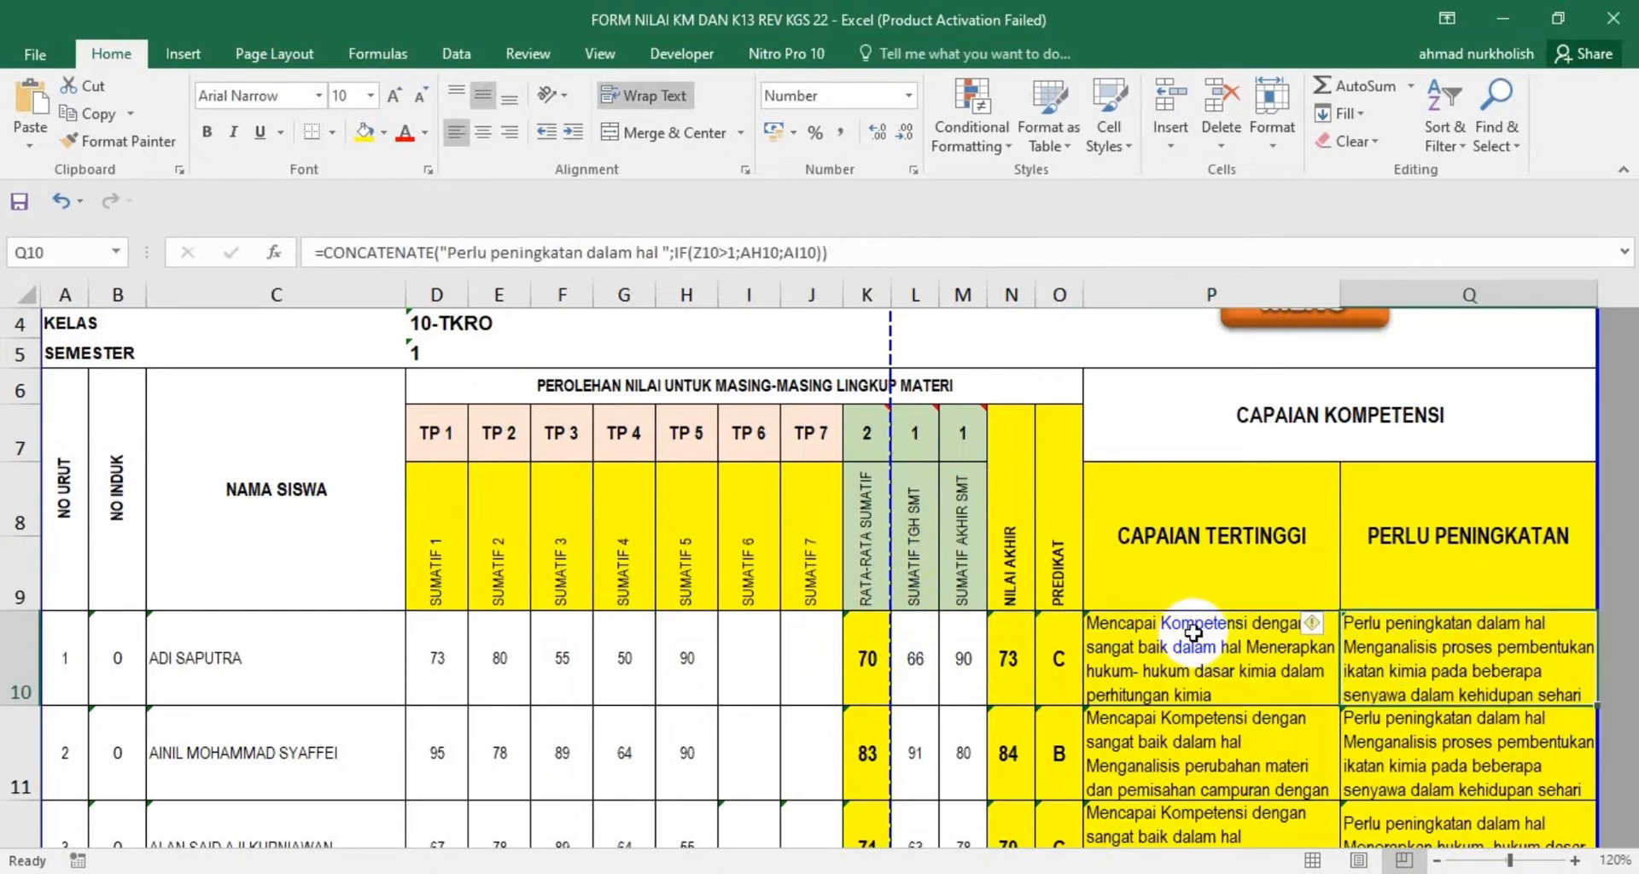
scroll(1057, 536, "up", 1)
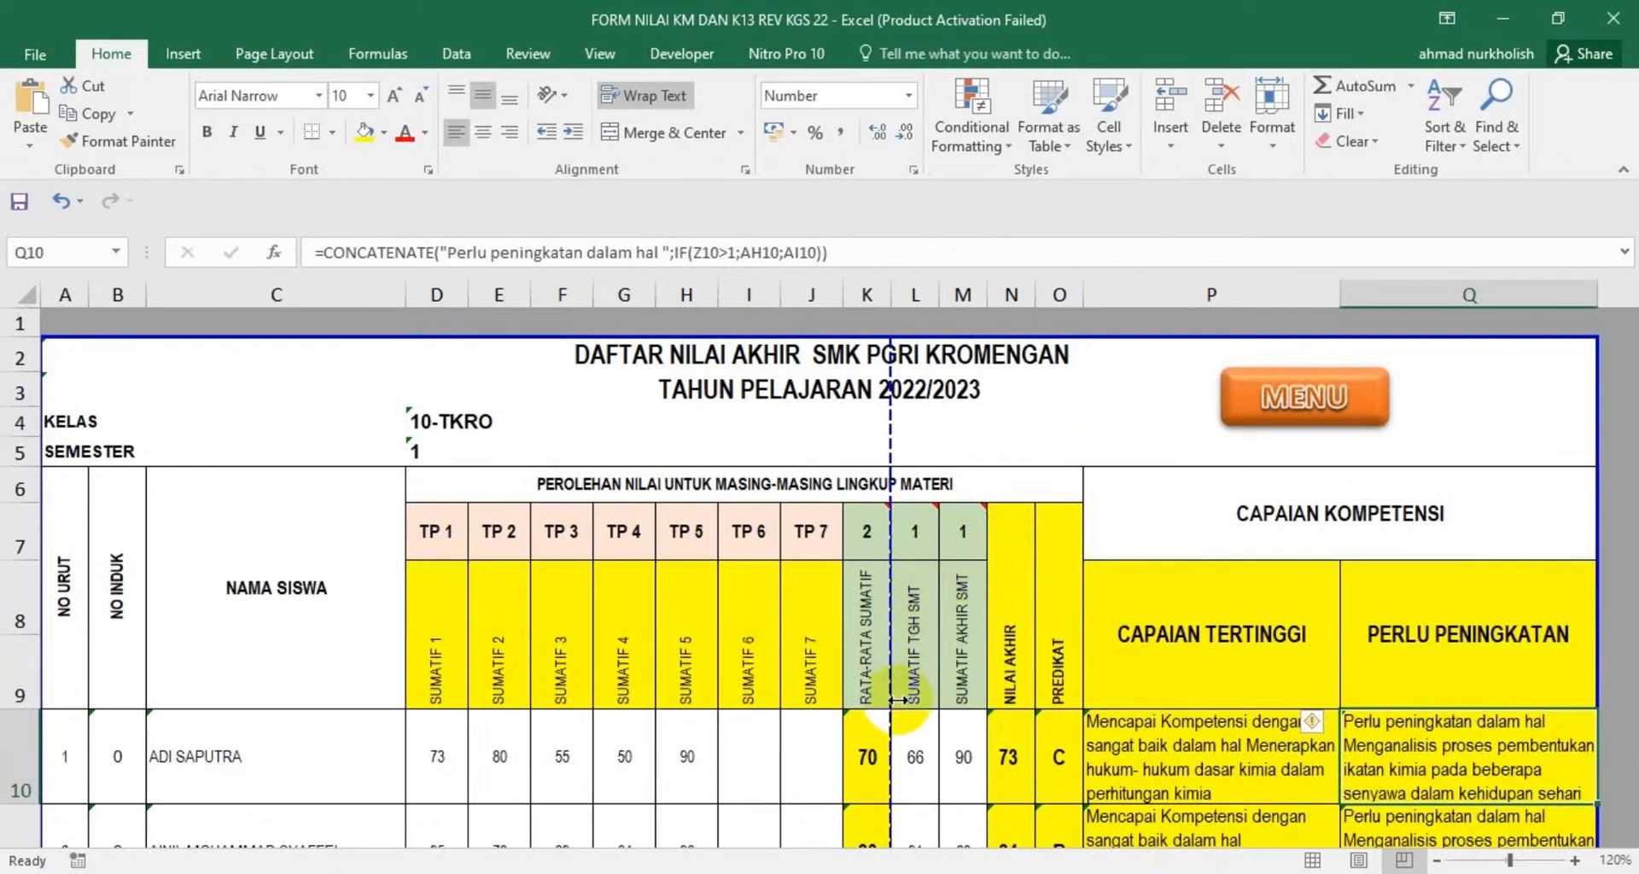
Switch to e-Rapor SMK and load Input Nilai Akhir for Kelas 10, Reguler, rombongan belajar 10-TKJ and Mata Pelajaran Kimia
left_click(1091, 869)
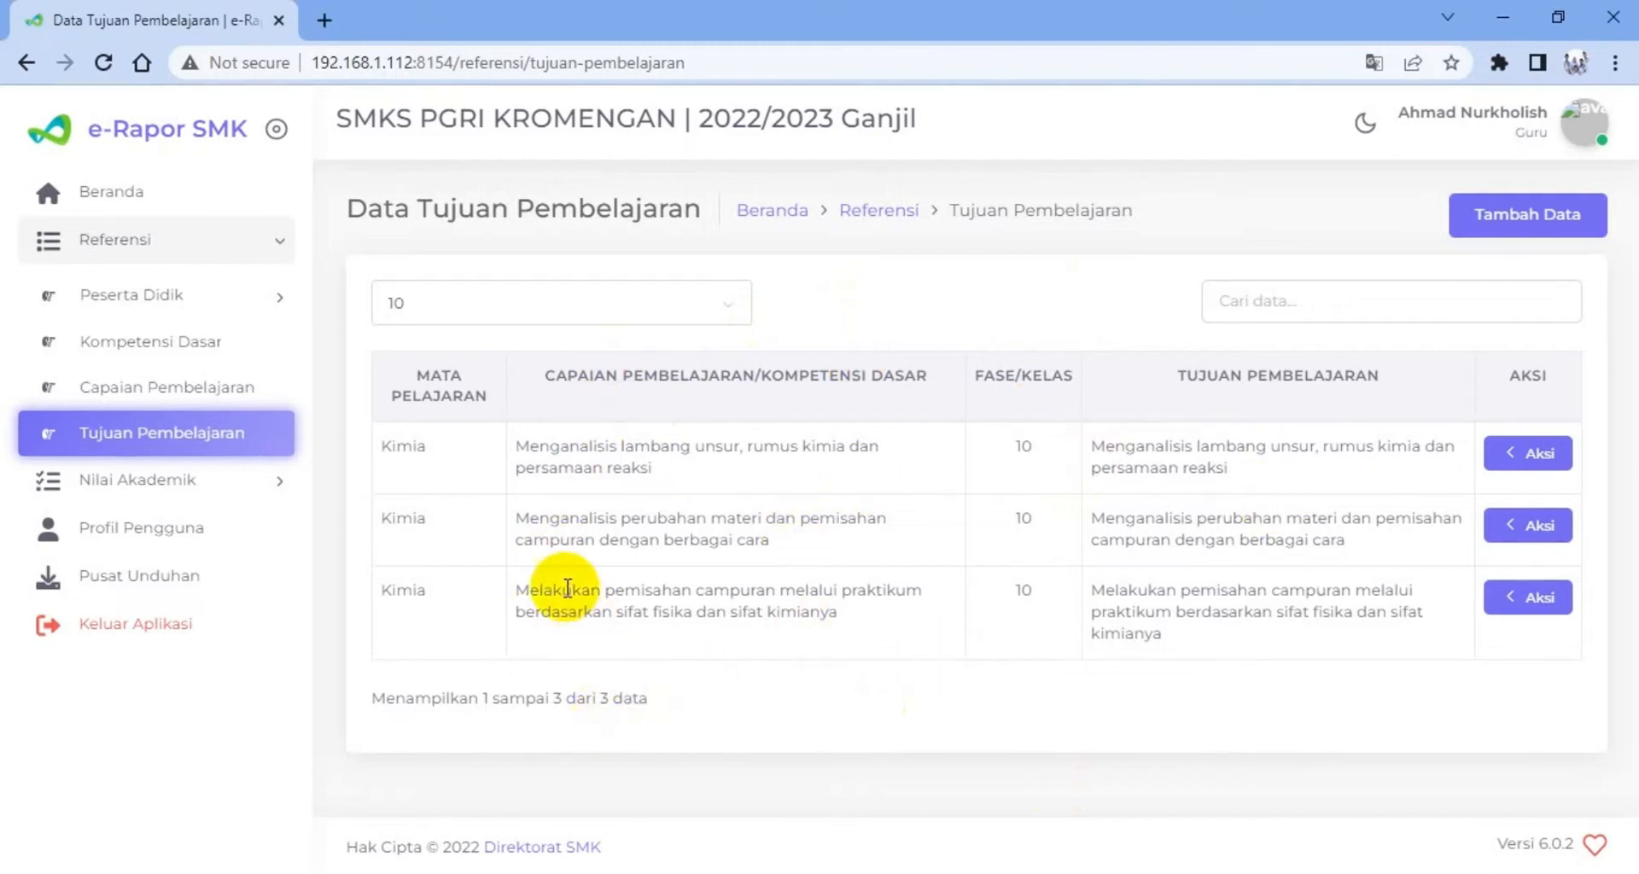
left_click(155, 489)
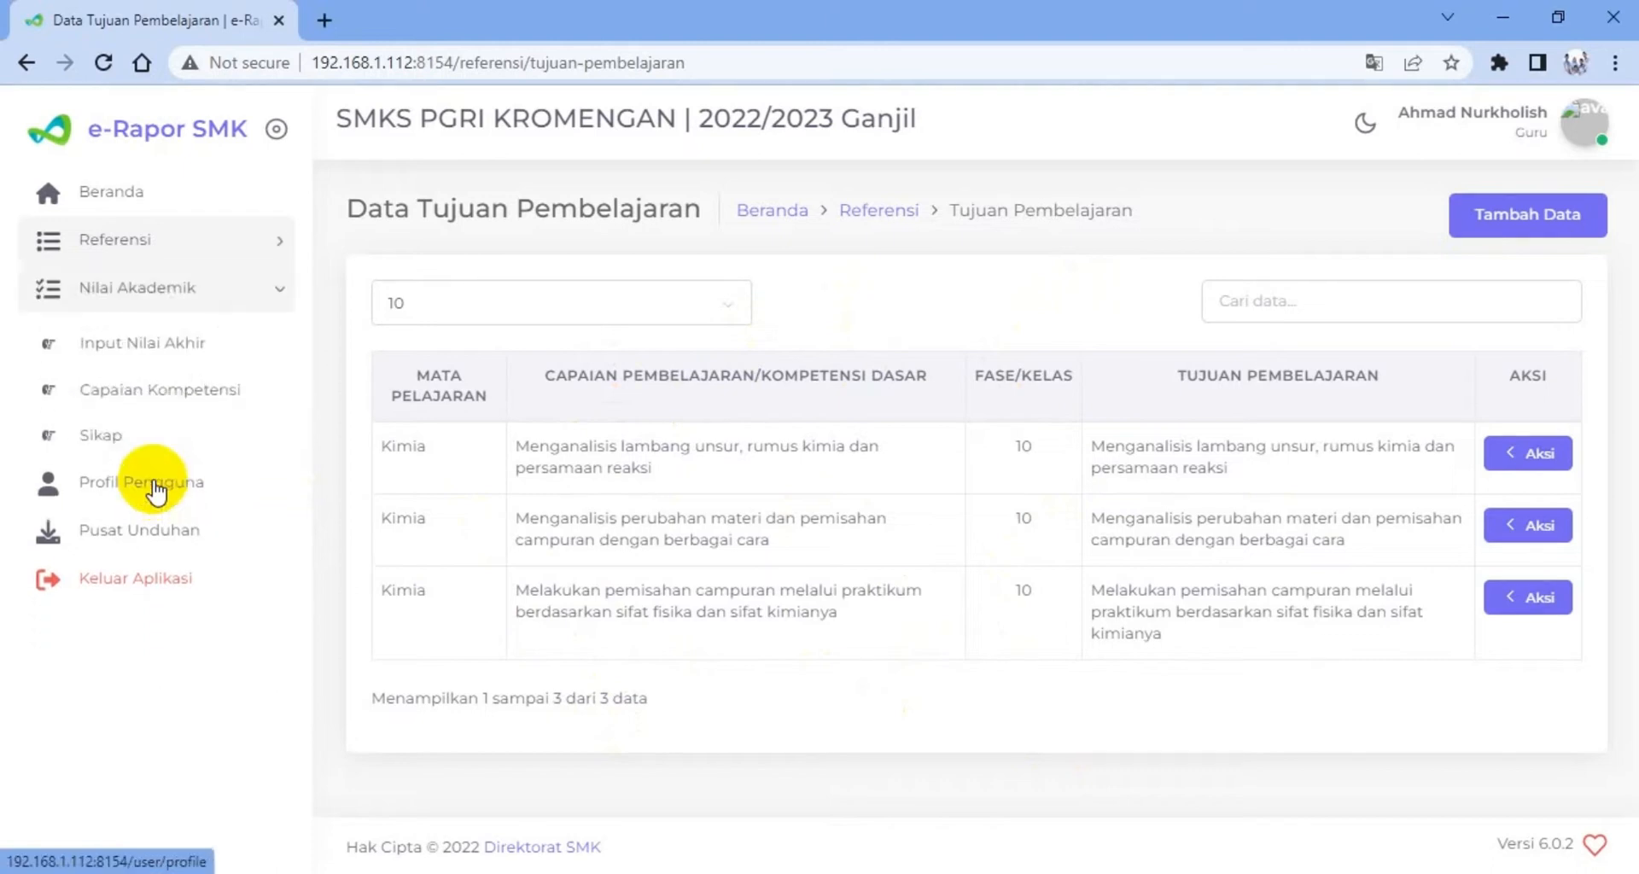
left_click(135, 350)
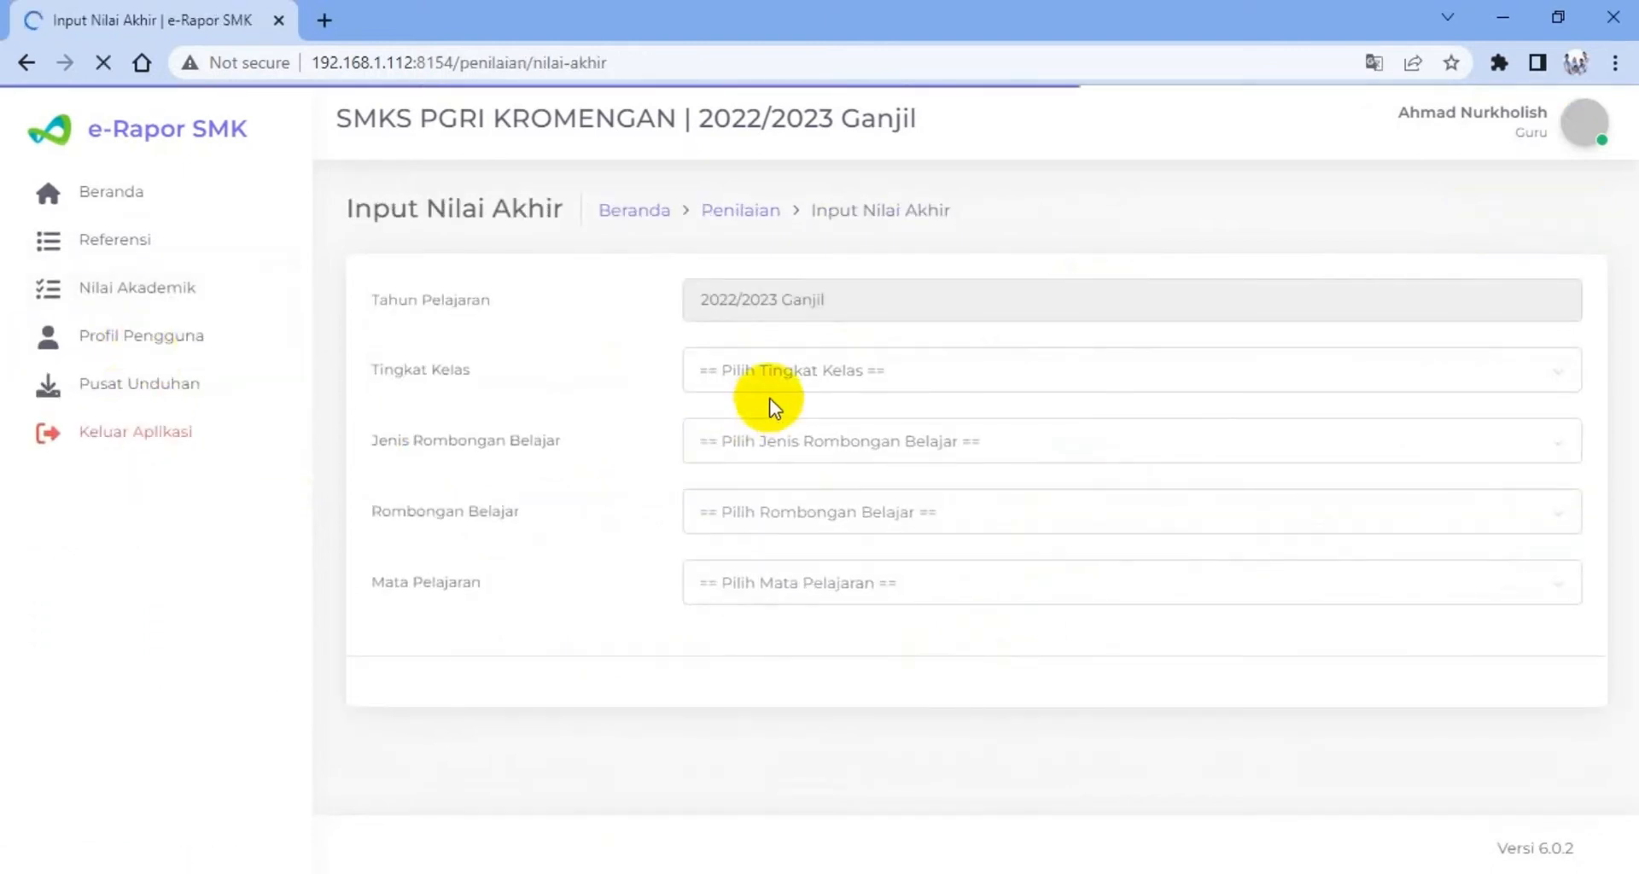
left_click(781, 377)
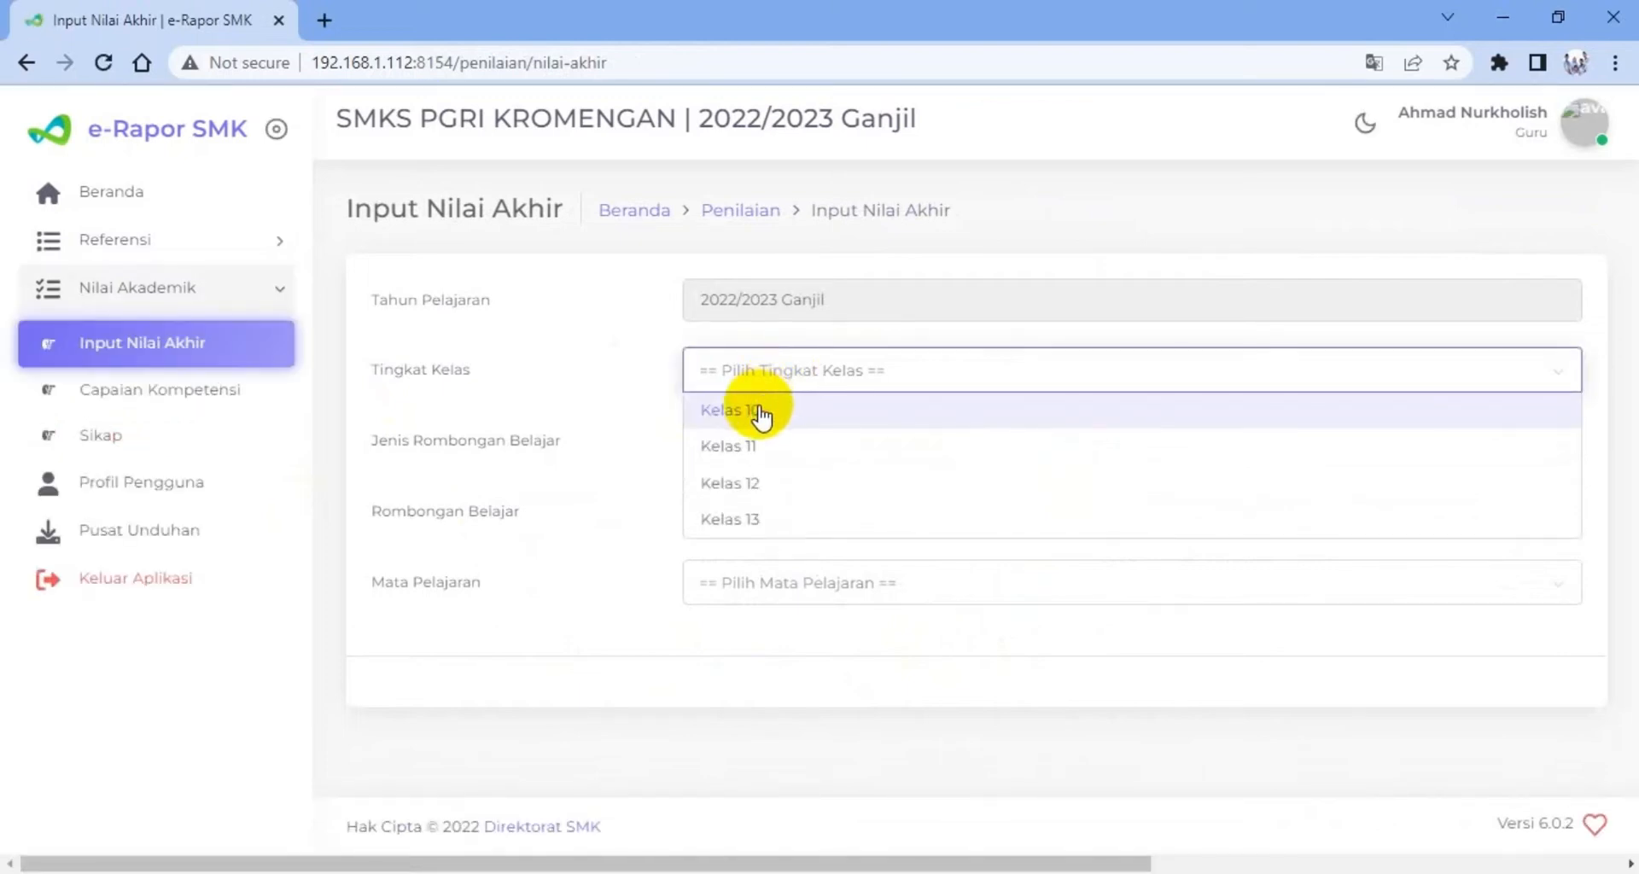
left_click(759, 411)
left_click(780, 453)
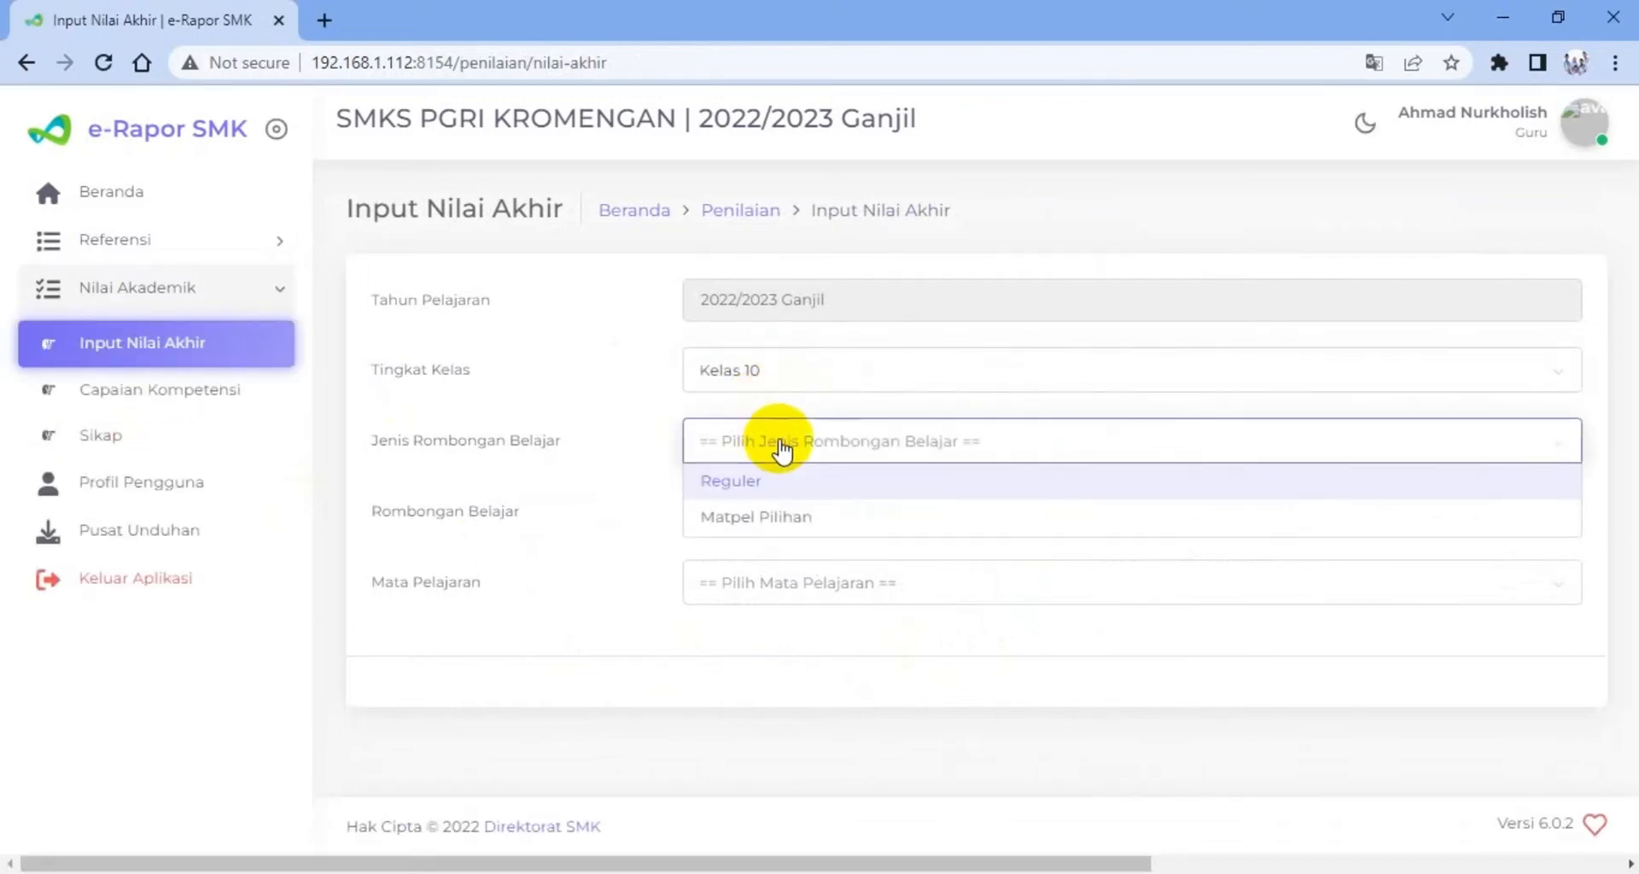
left_click(745, 480)
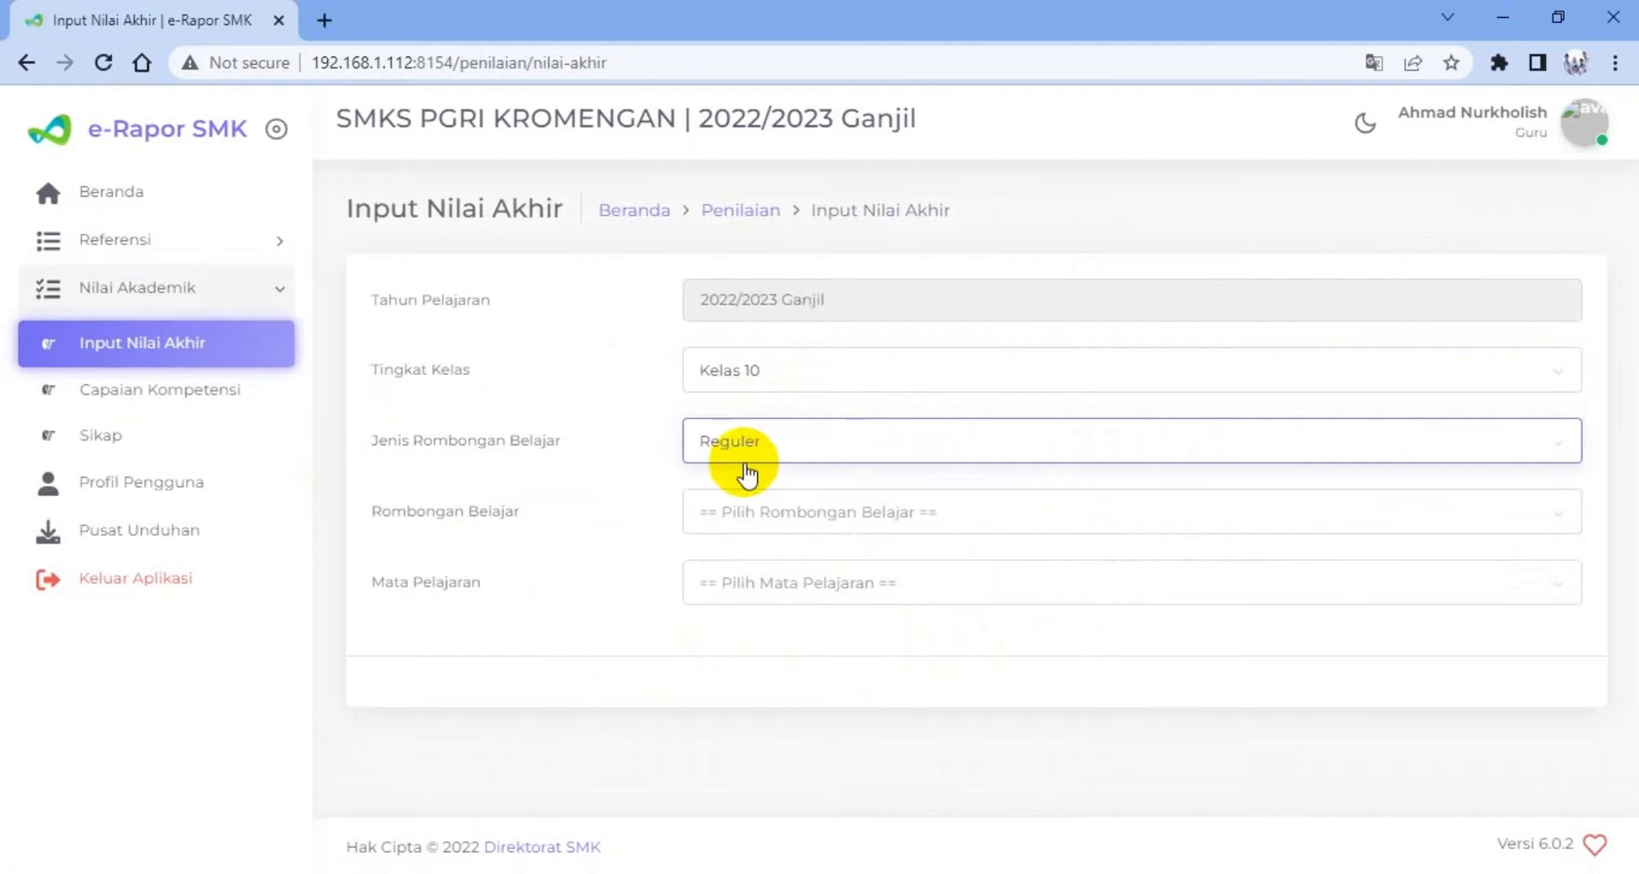
left_click(768, 513)
left_click(728, 614)
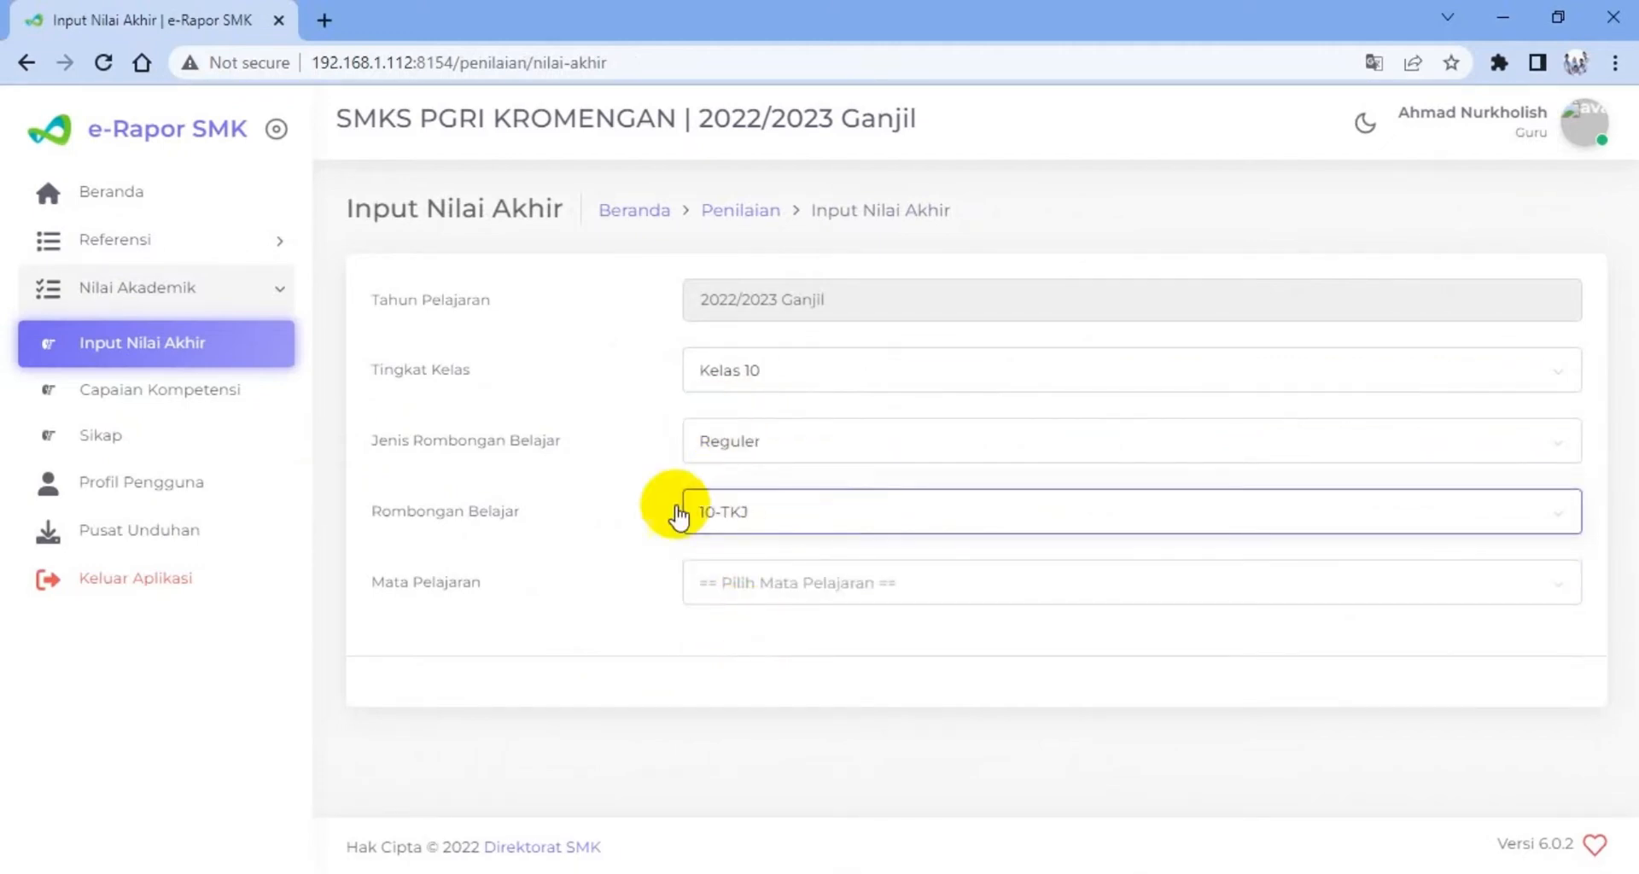
left_click(745, 593)
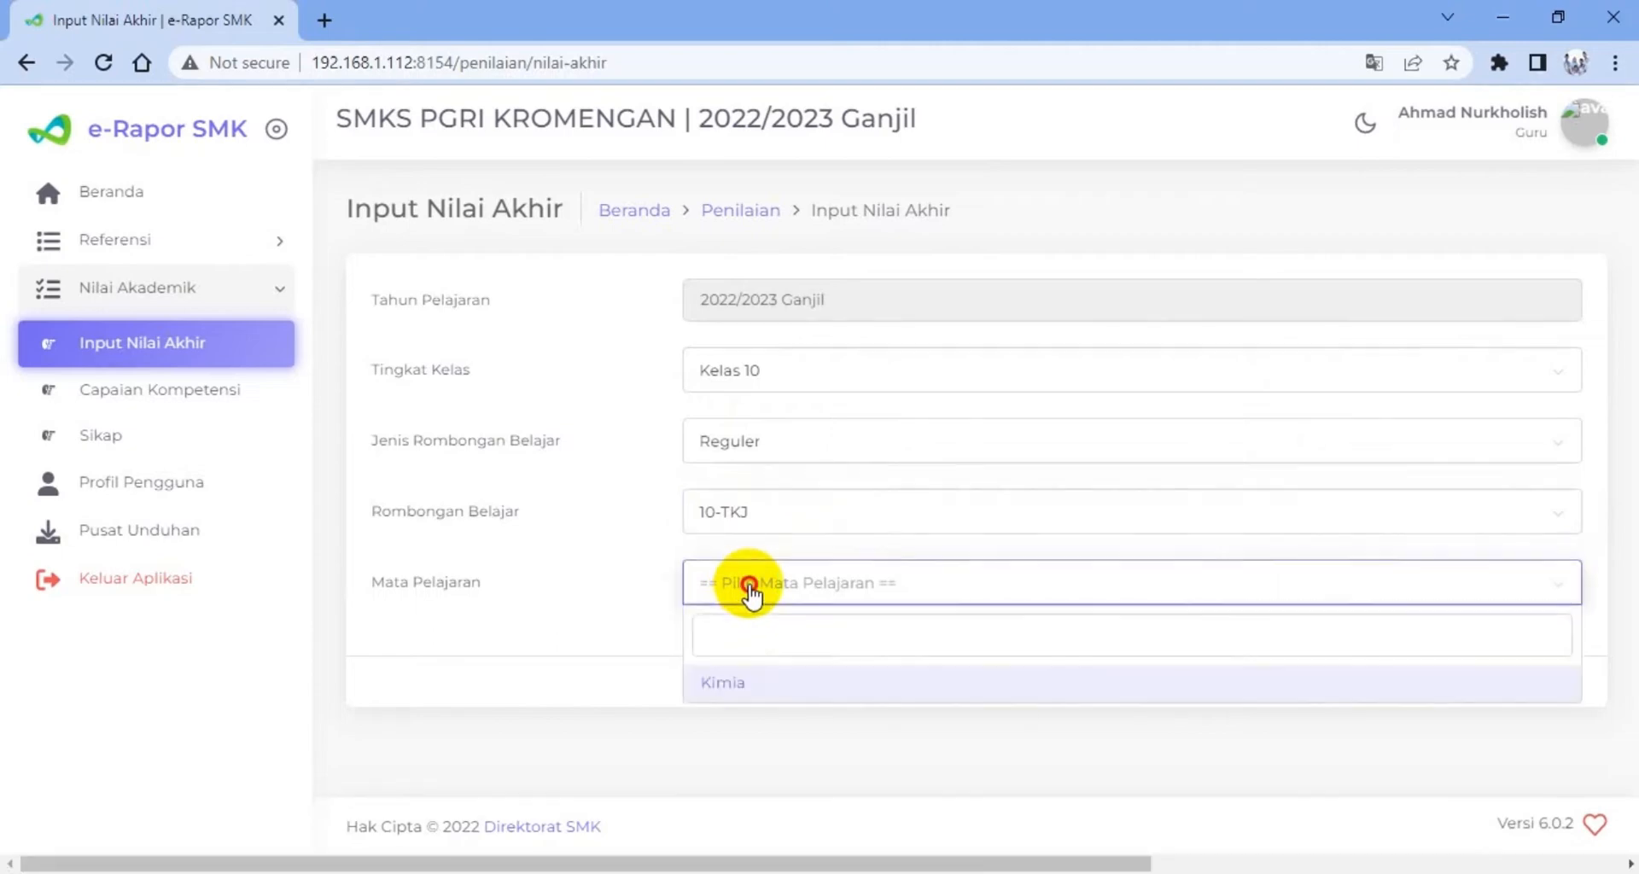
left_click(725, 681)
Review the Nilai Akhir and Capaian Kompetensi entries in the student table and compare them with the scores in the FORM NILAI workbook
scroll(885, 486, "down", 3)
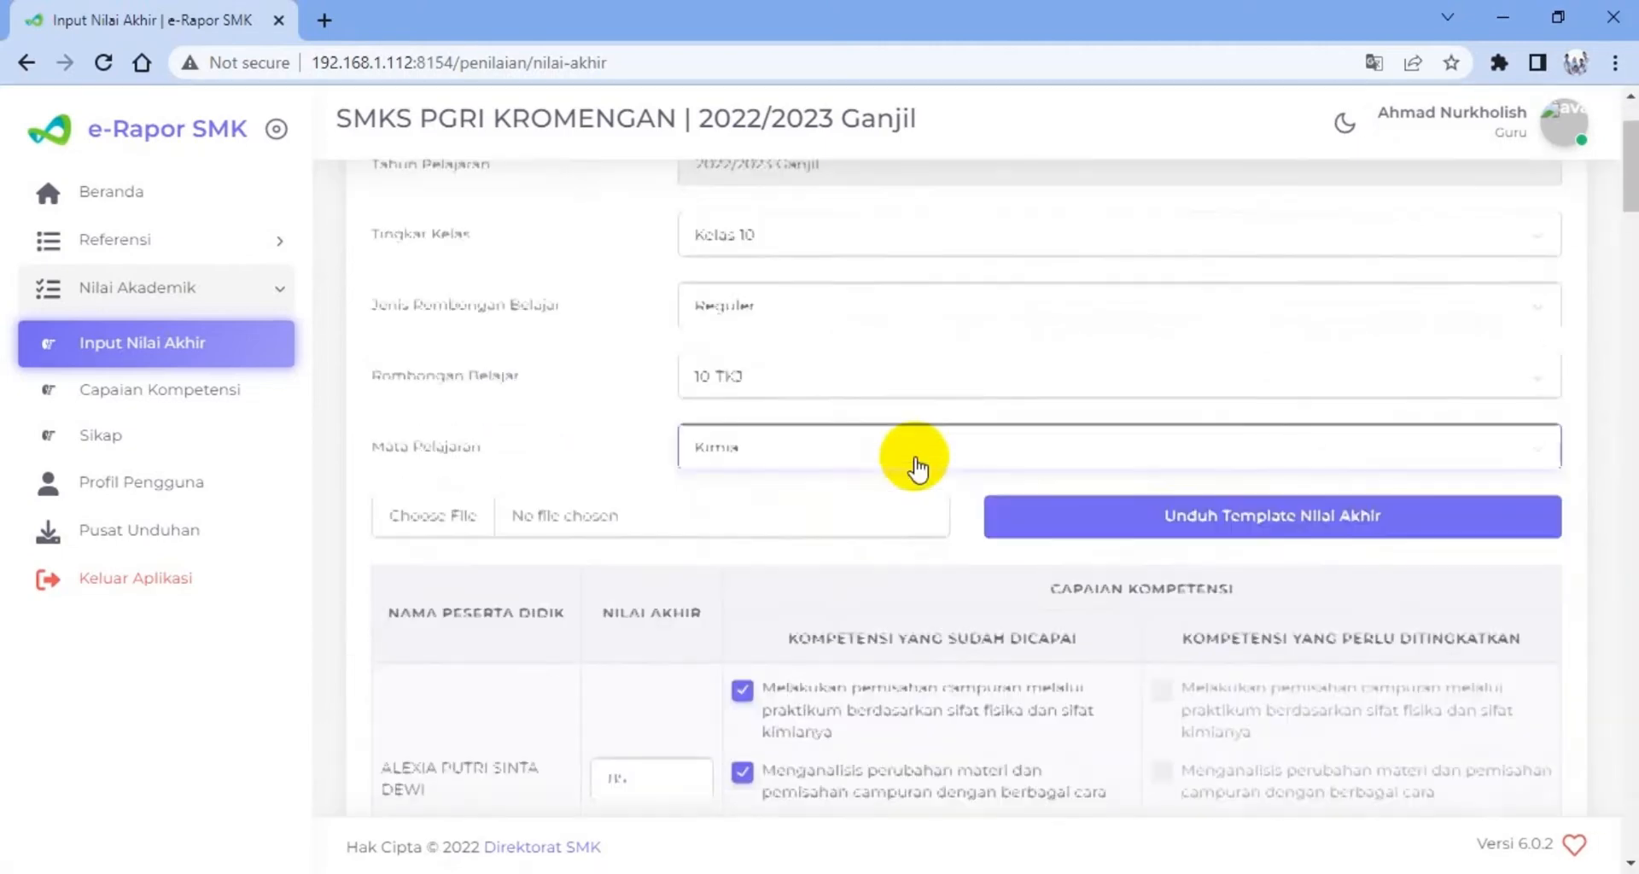
scroll(857, 540, "down", 3)
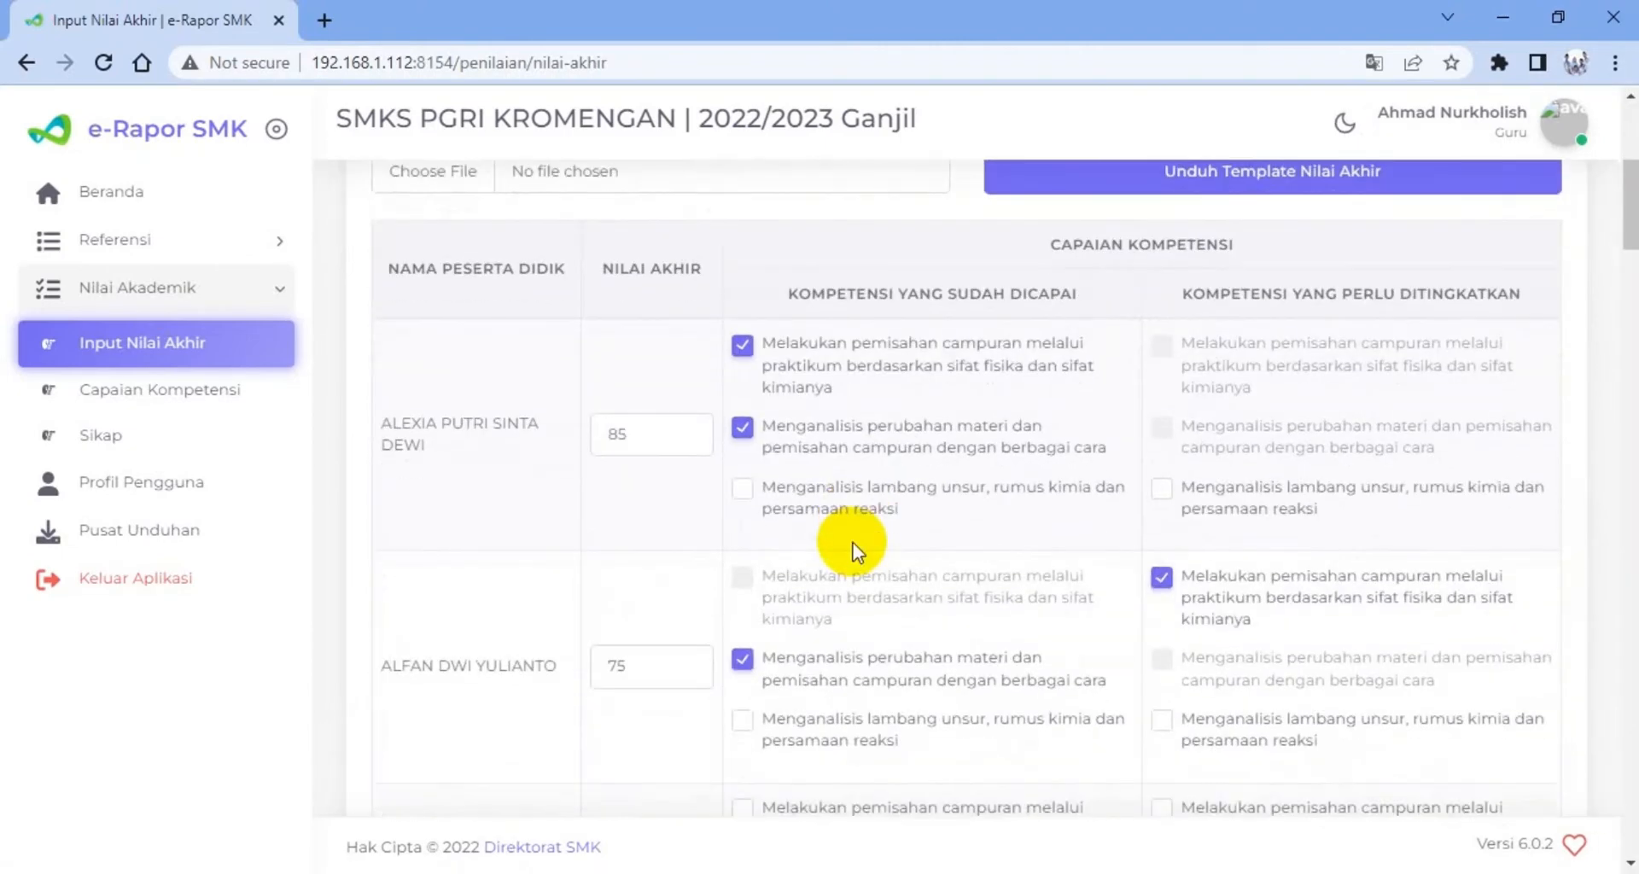
scroll(856, 550, "up", 1)
scroll(851, 553, "up", 1)
scroll(849, 556, "down", 1)
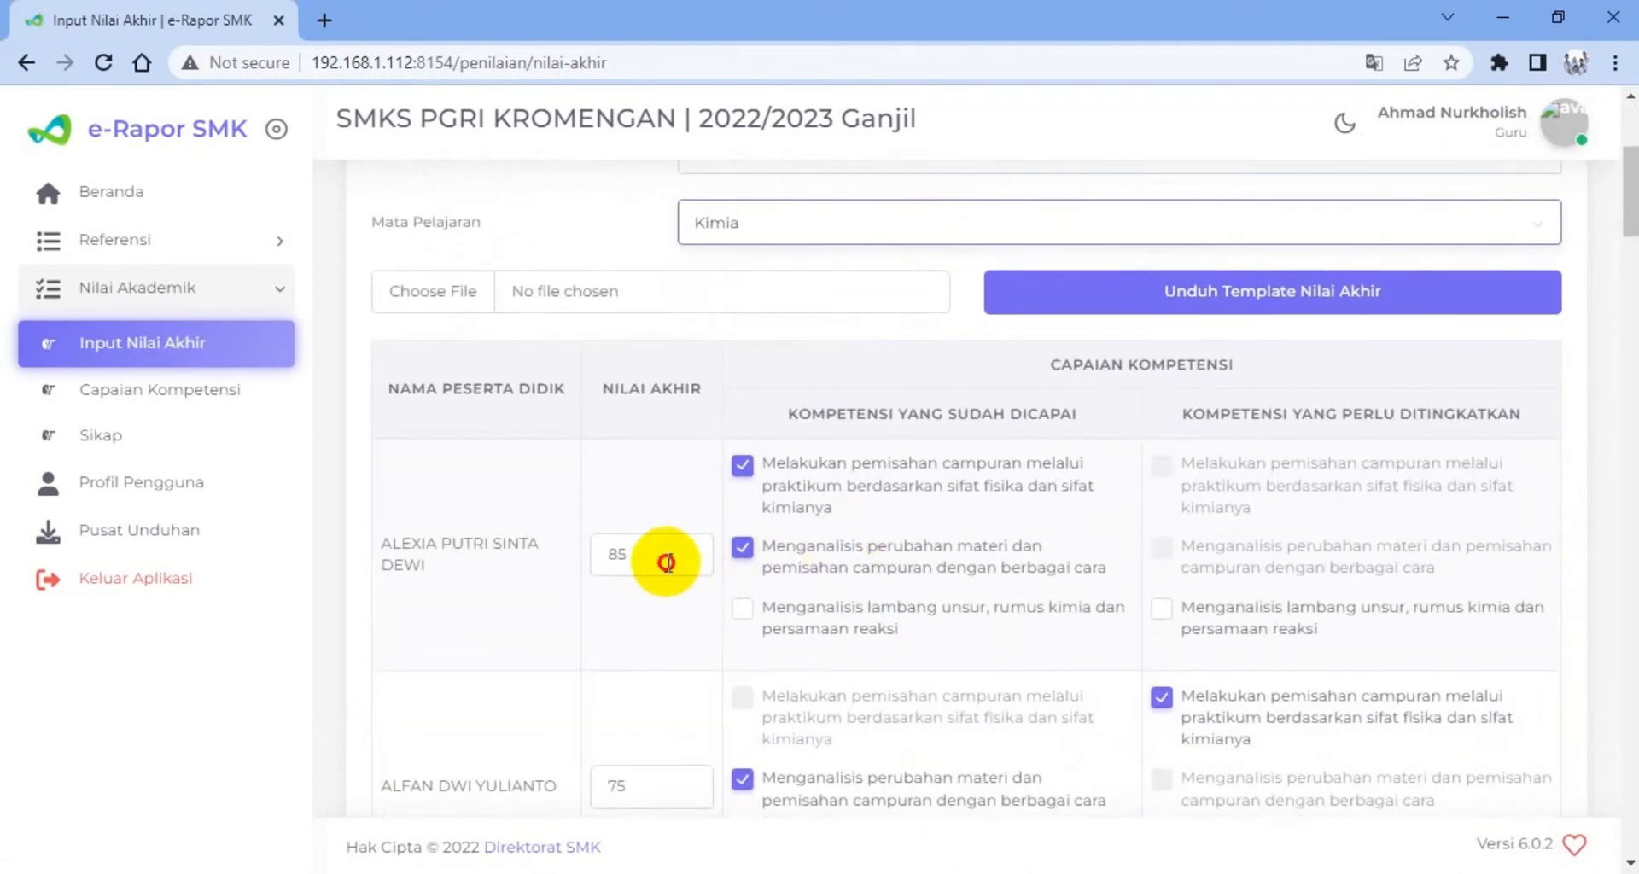
double_click(612, 563)
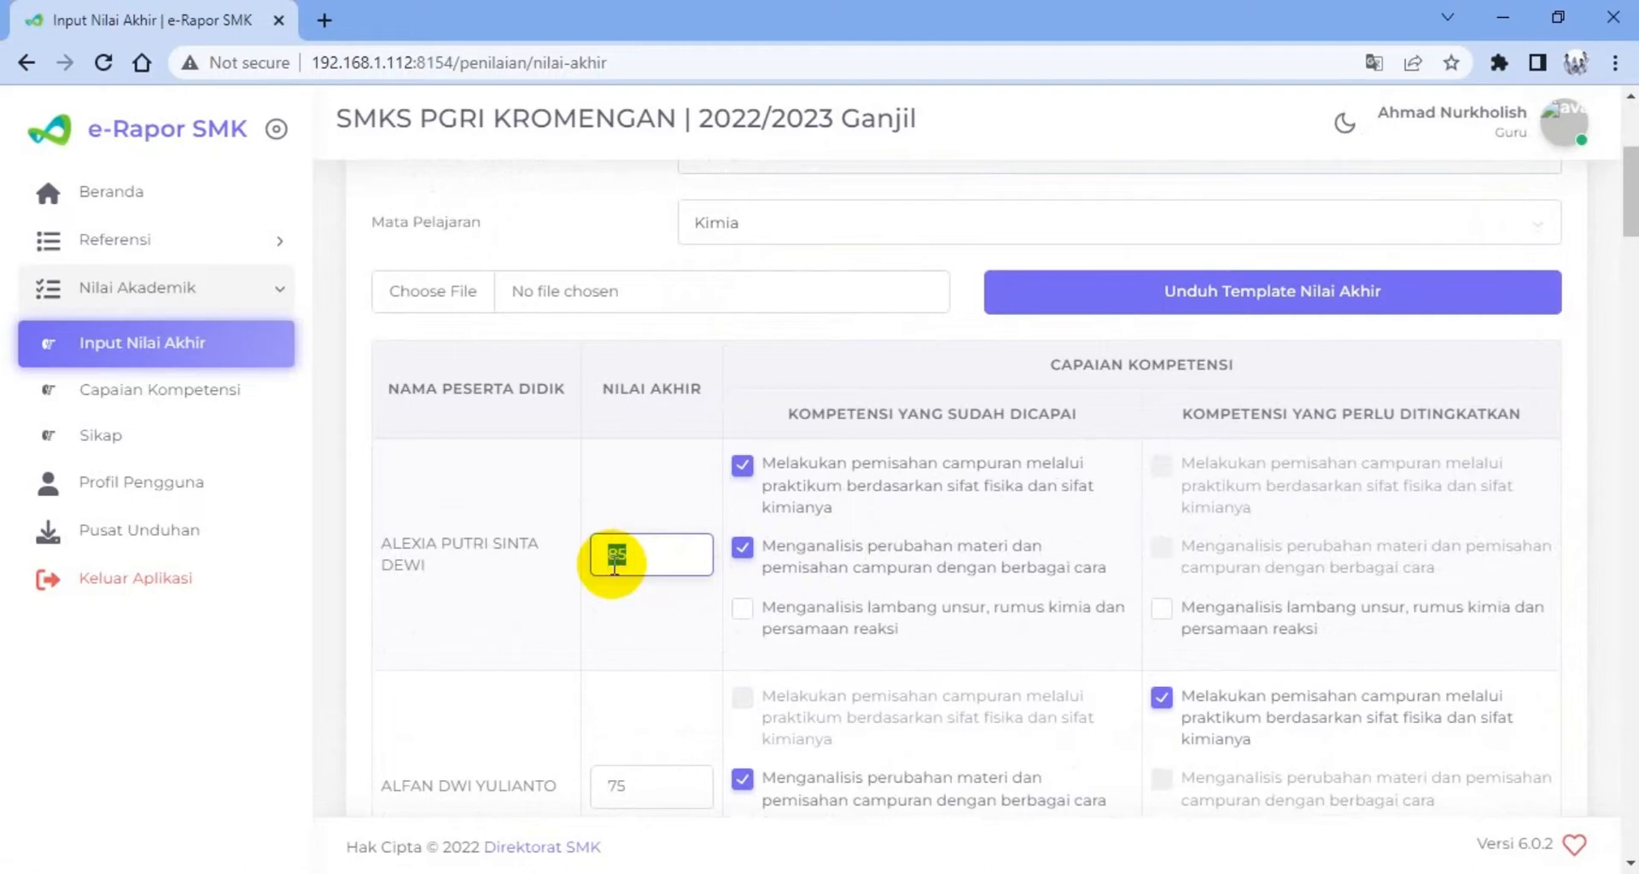
scroll(629, 562, "down", 1)
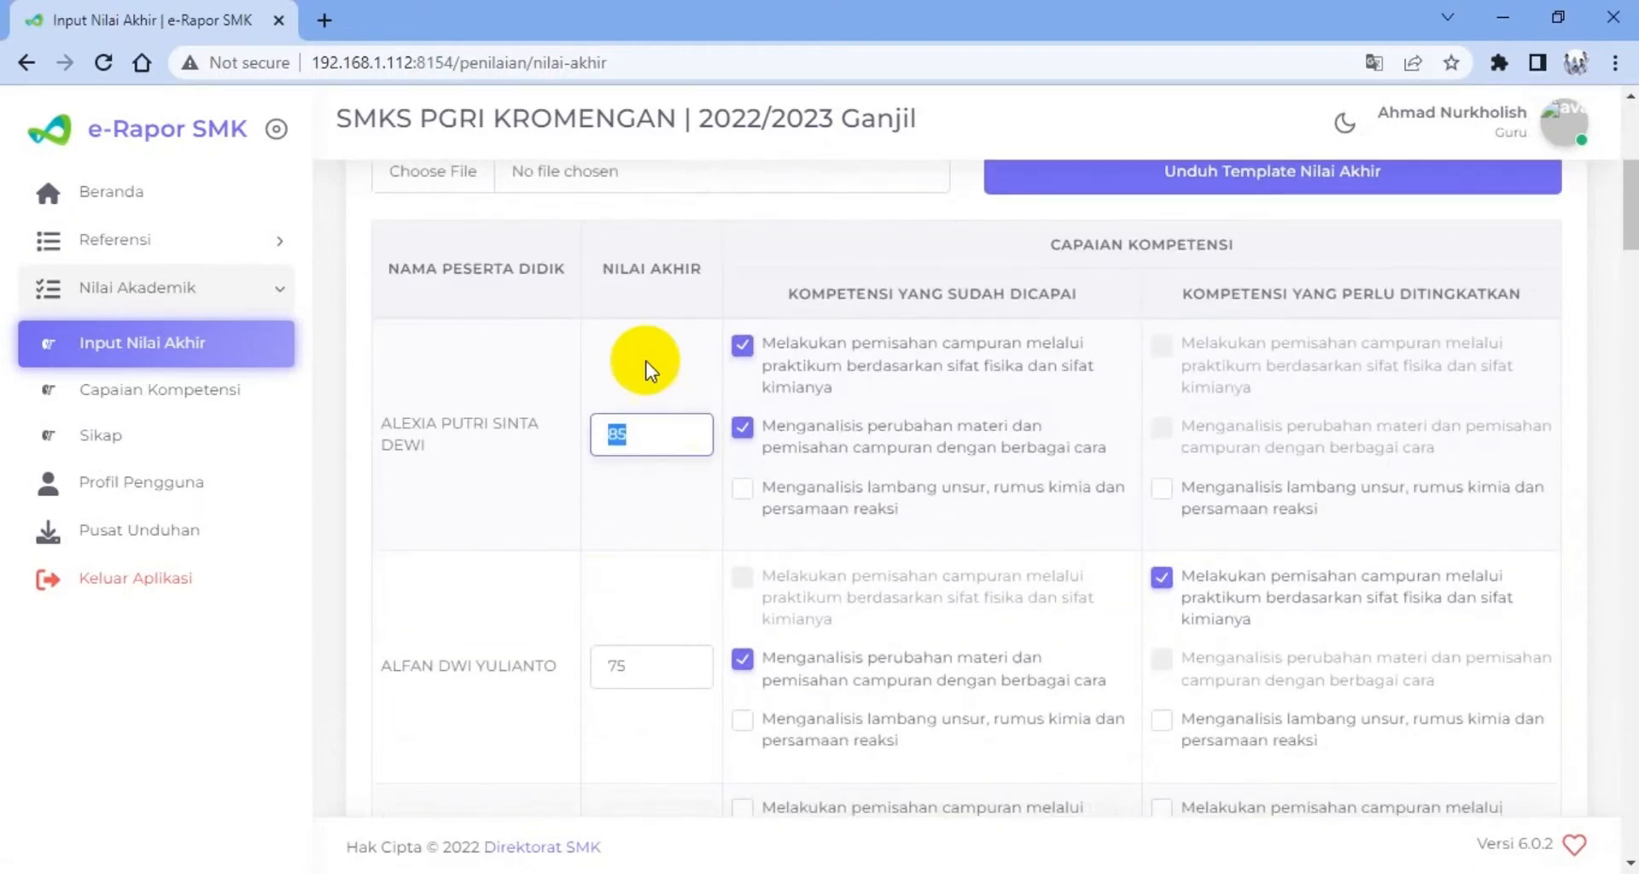
left_click(671, 373)
scroll(786, 365, "up", 2)
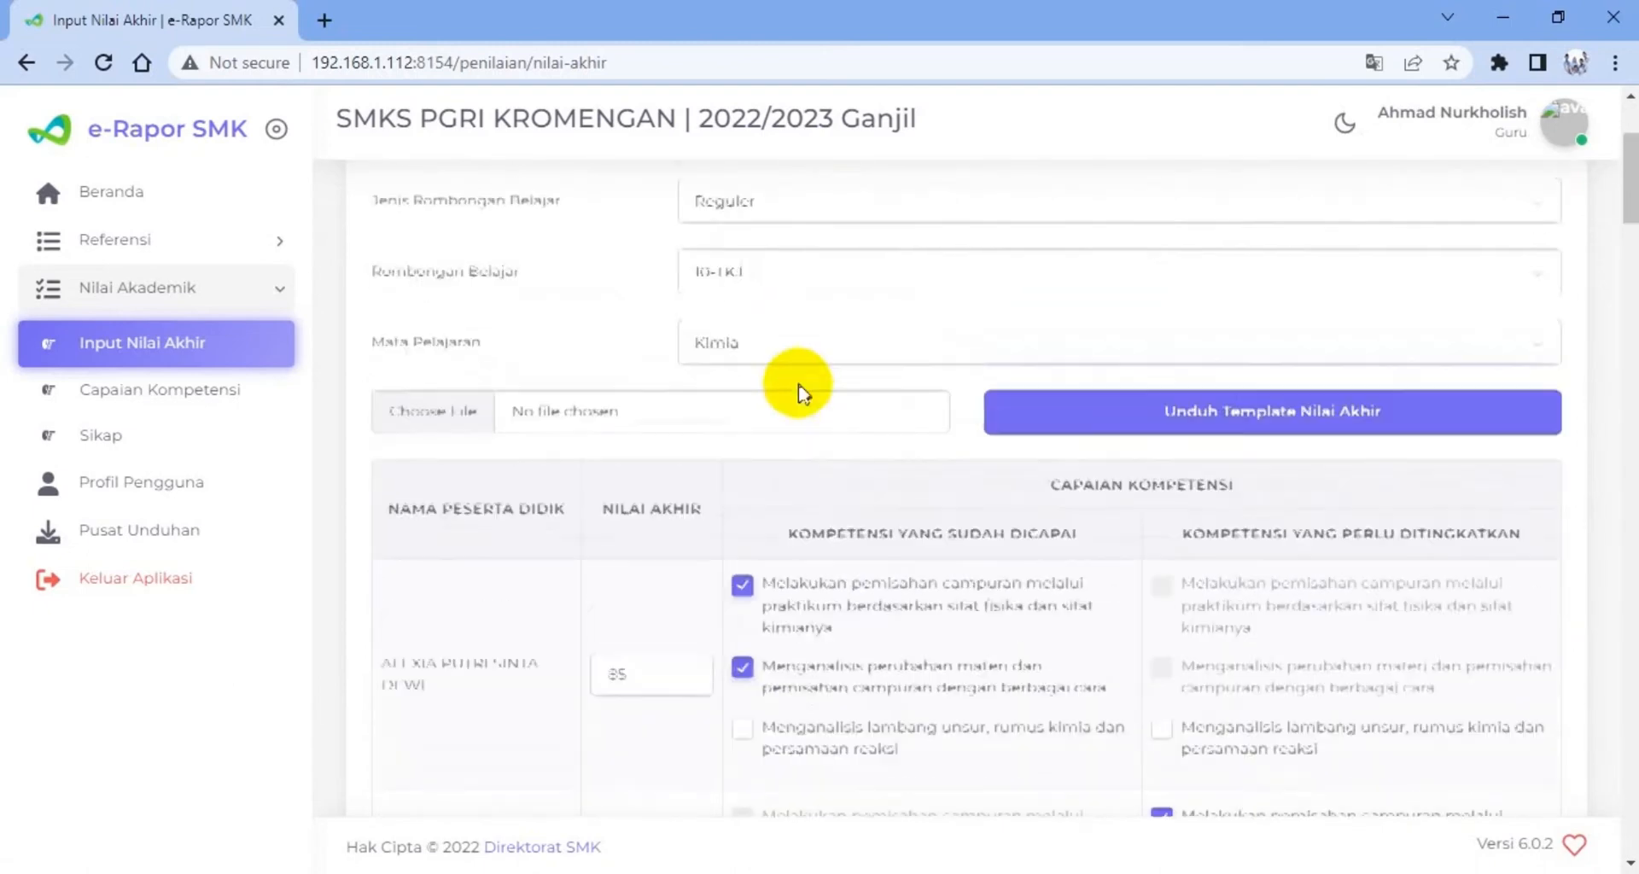
scroll(790, 381, "down", 1)
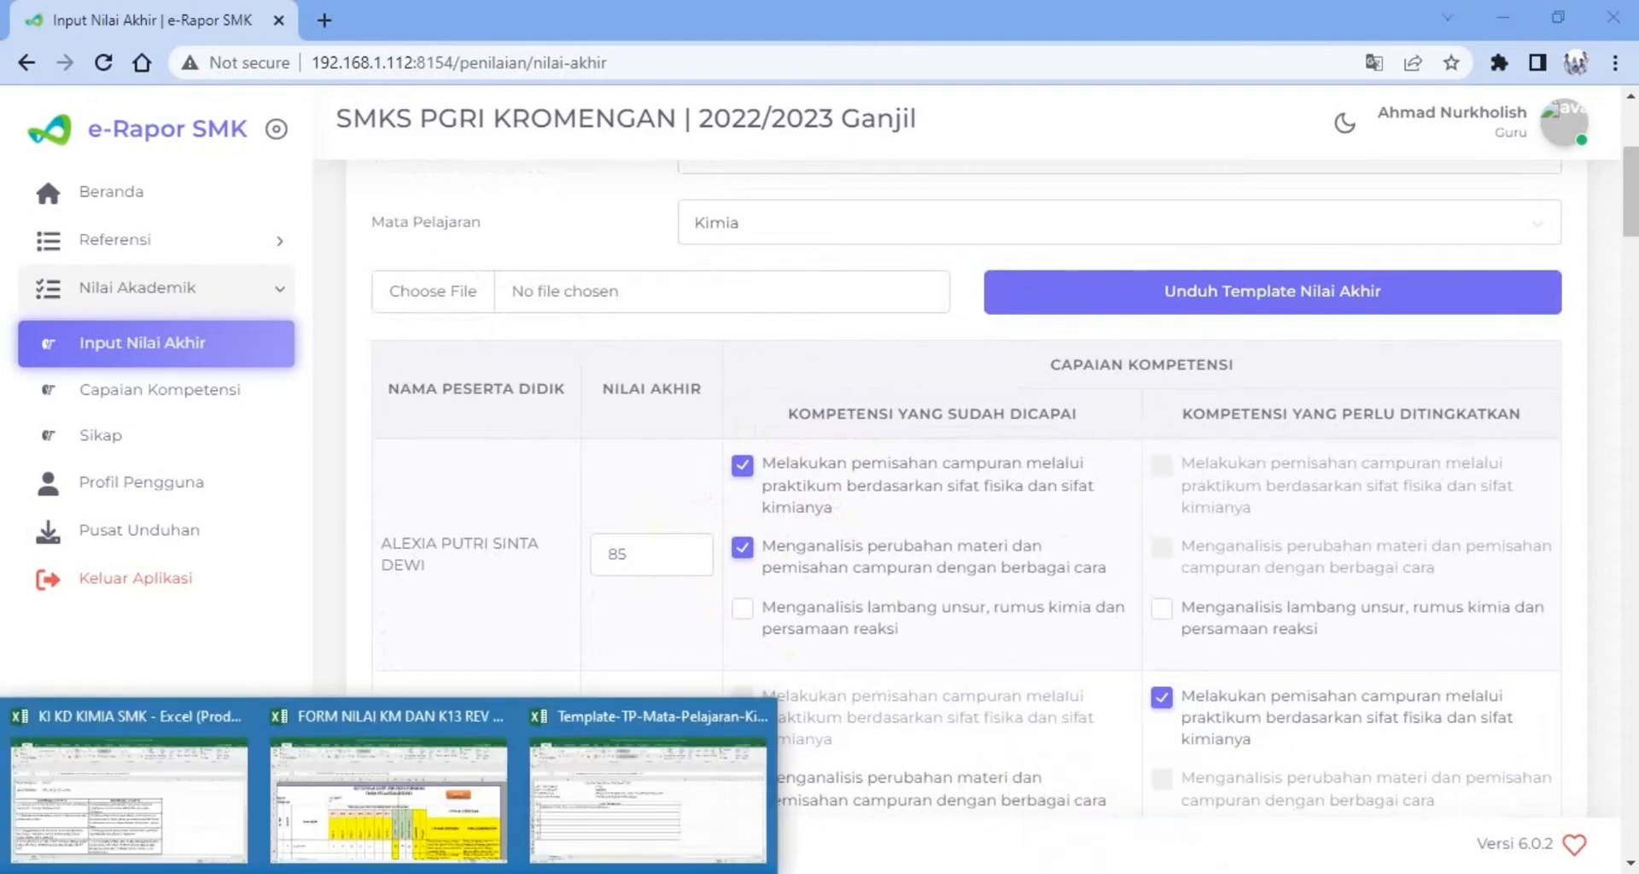
left_click(369, 807)
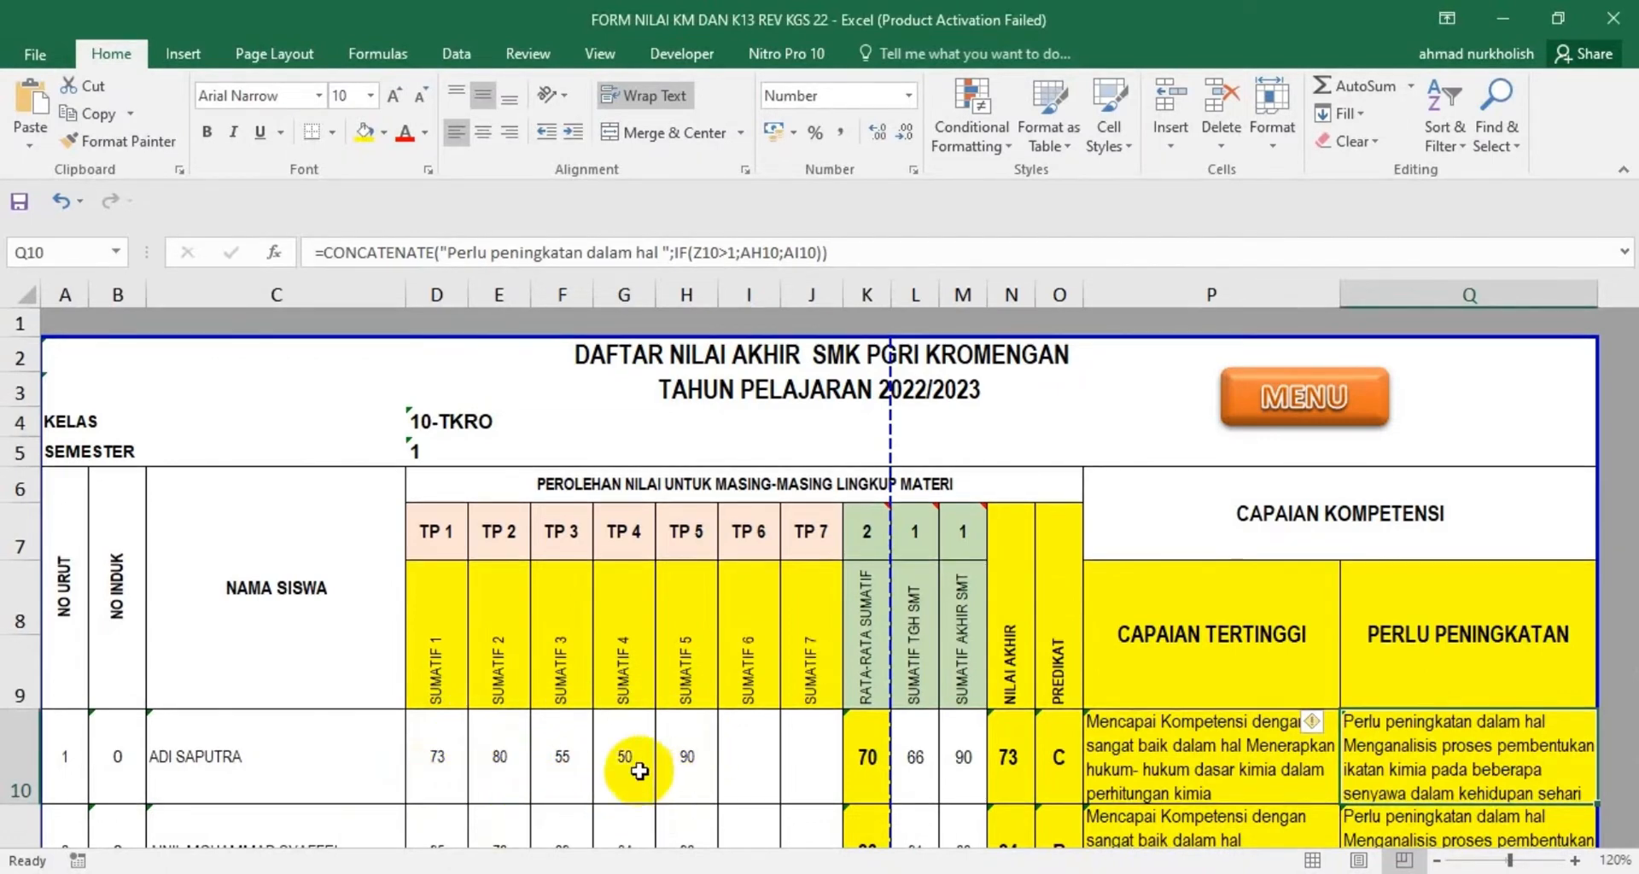
Back in e-Rapor SMK, clear the first student's two ticked Kompetensi Yang Sudah Dicapai entries and tick them again
left_click(1089, 872)
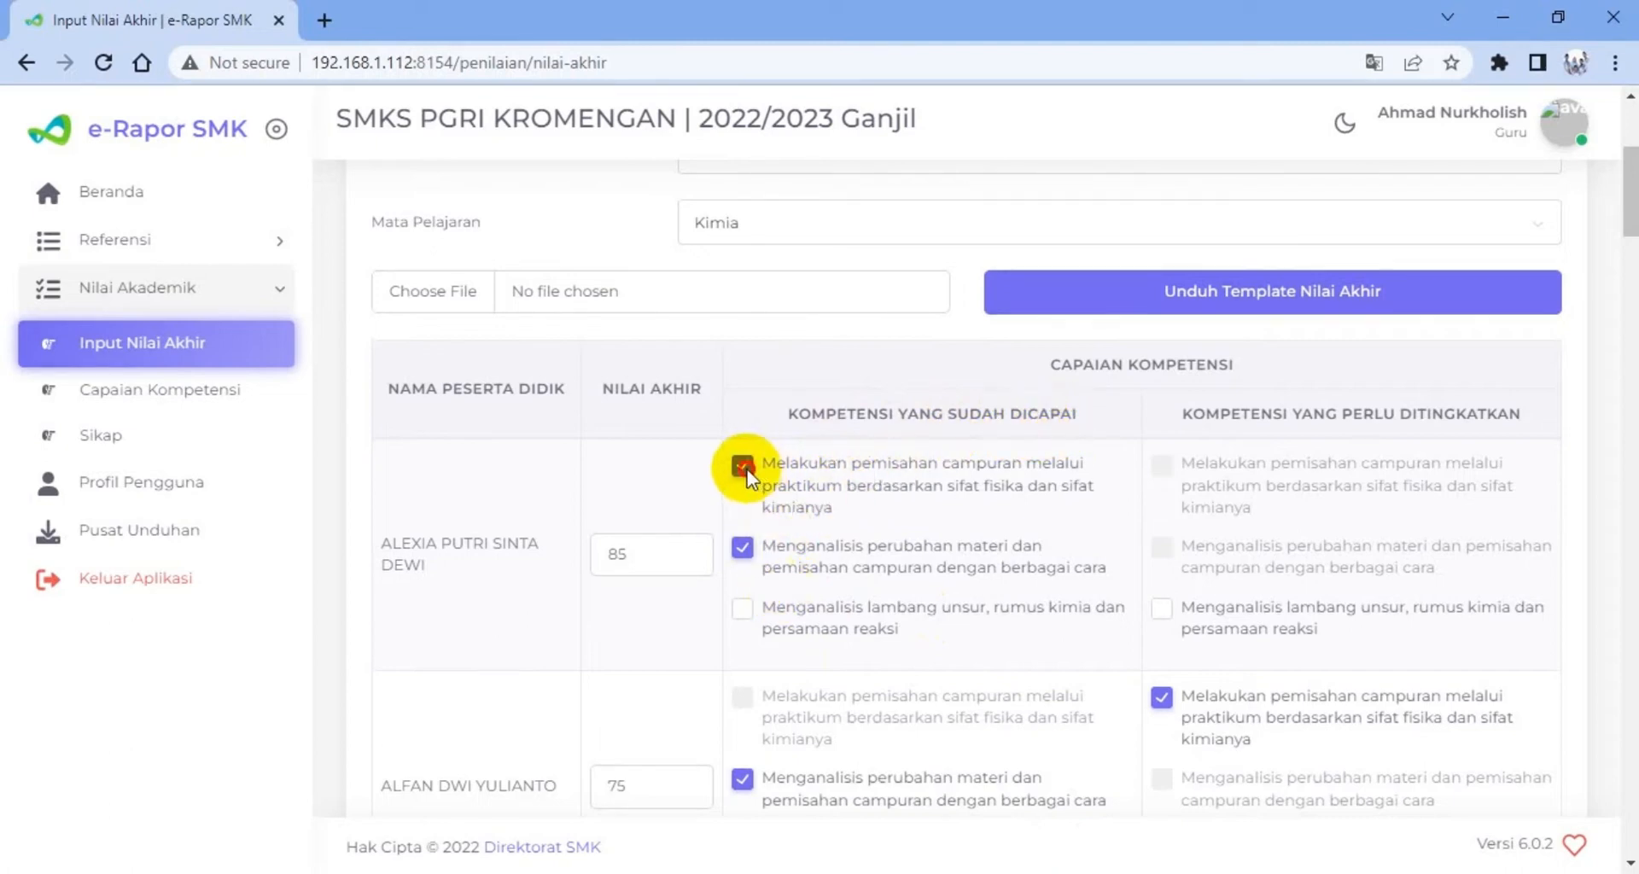
left_click(738, 550)
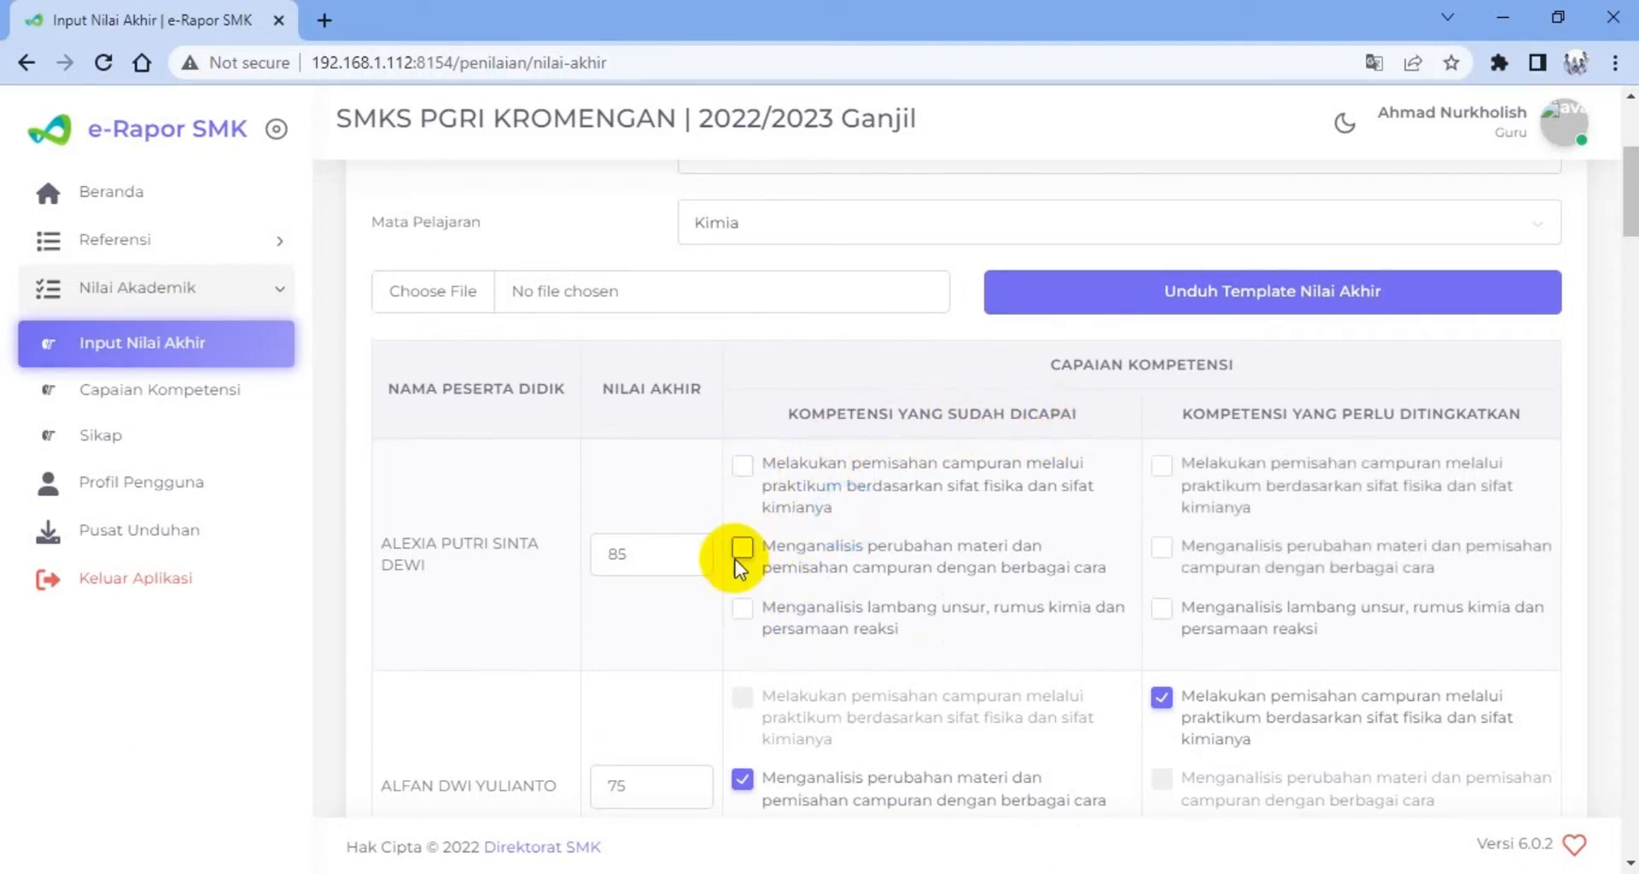
left_click(744, 465)
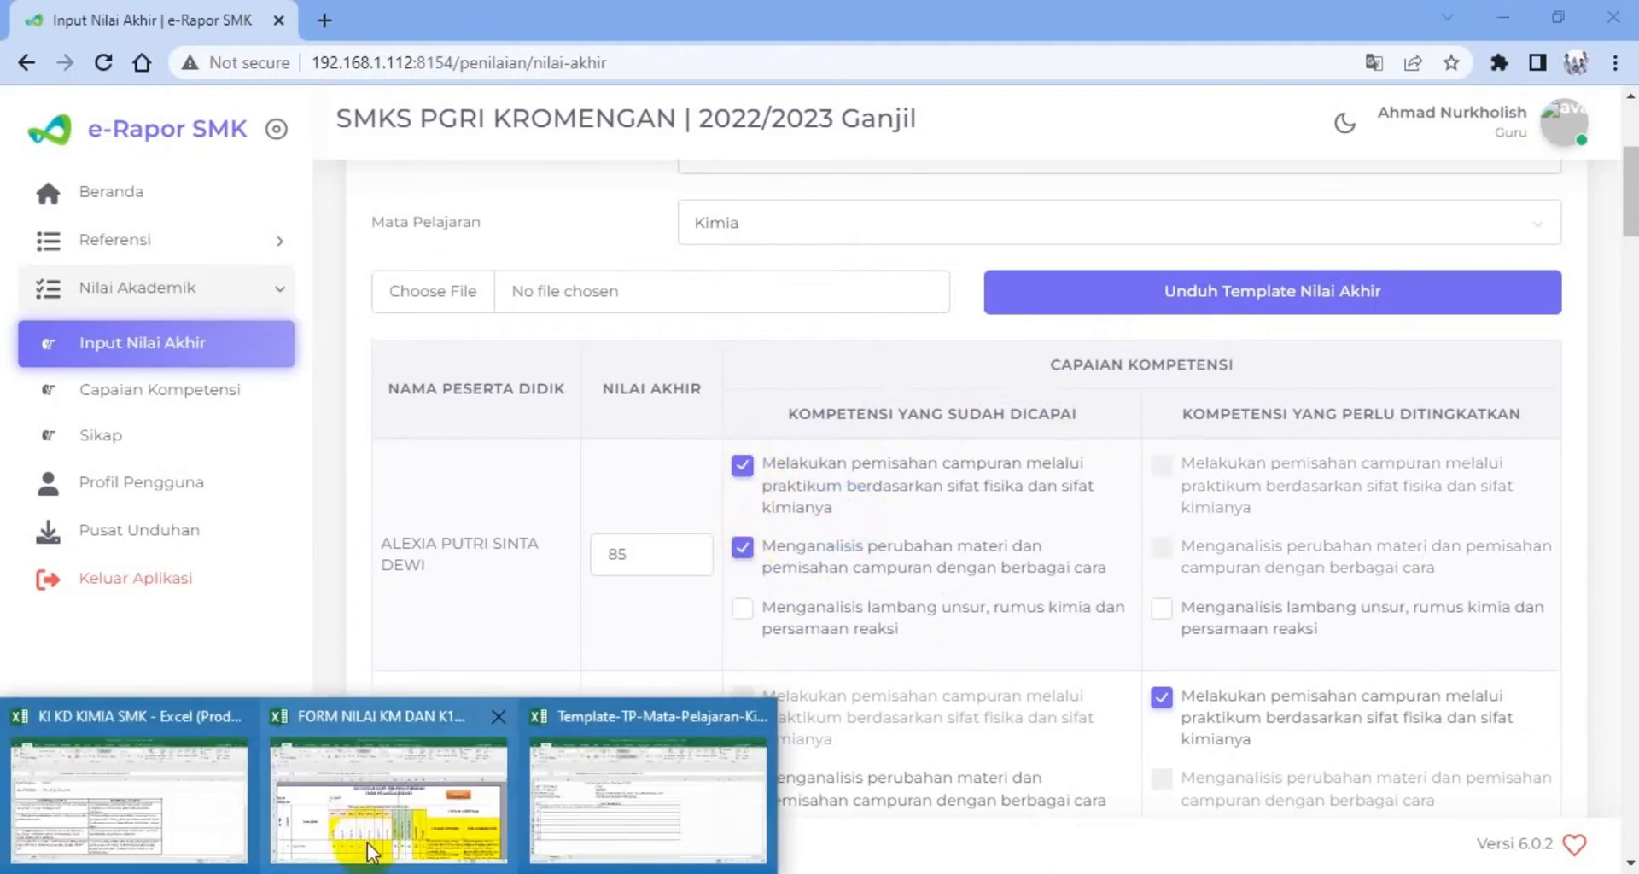
Switch to the FORM NILAI workbook and examine the Capaian Tertinggi and Perlu Peningkatan descriptions in P10 and Q10
left_click(367, 833)
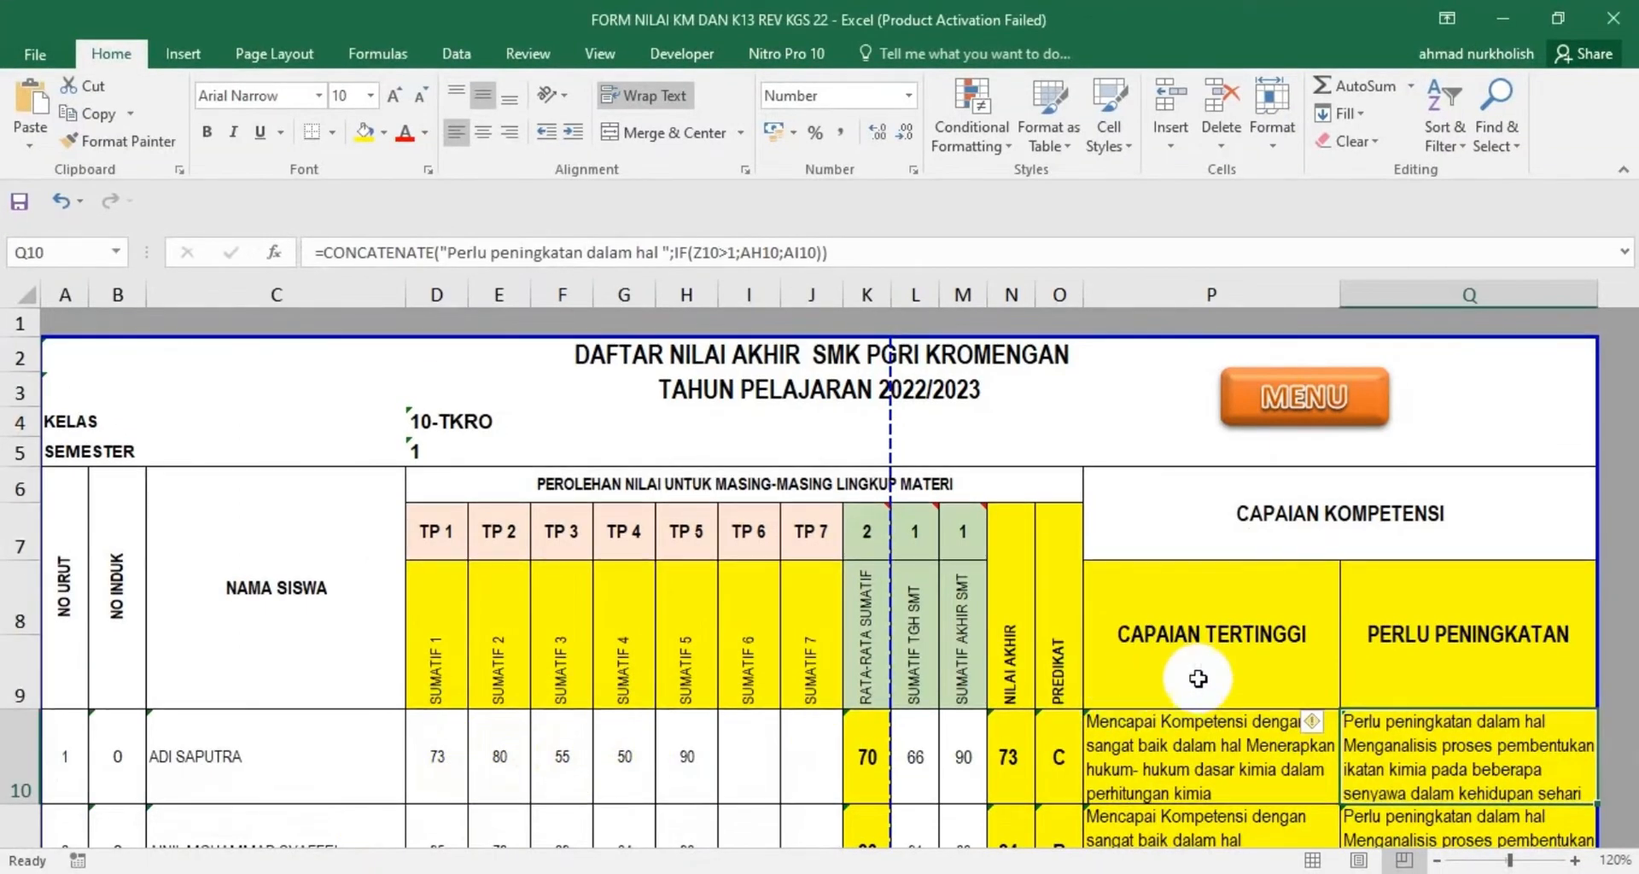
left_click(1212, 745)
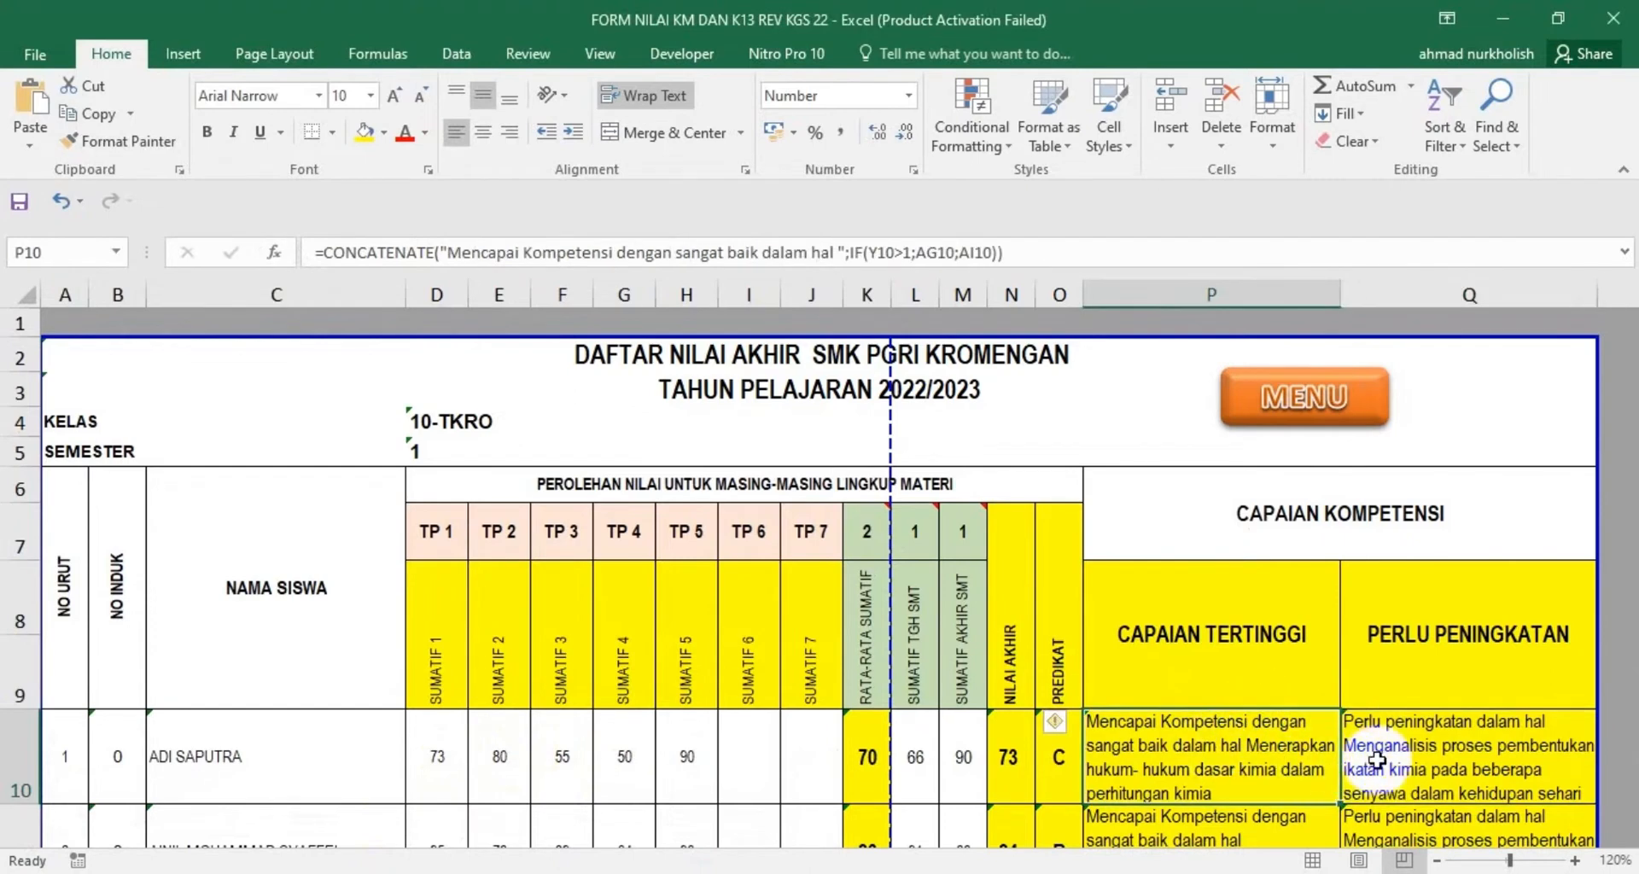
left_click(1417, 747)
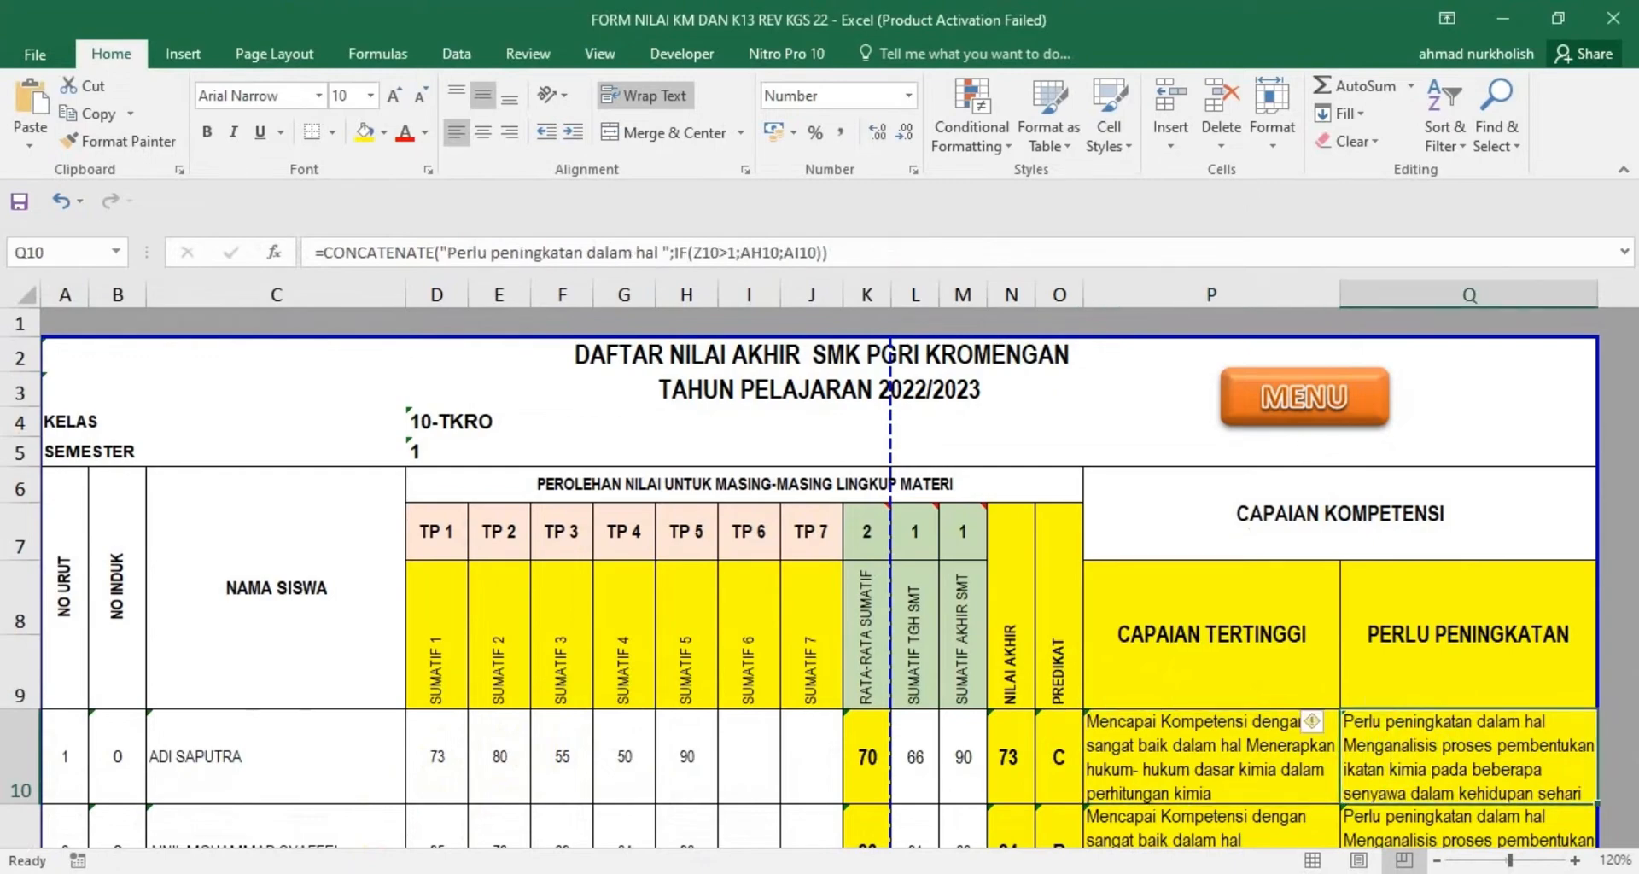
In e-Rapor SMK, move the first student's "Melakukan pemisahan campuran" tick from Kompetensi Yang Sudah Dicapai to Kompetensi Yang Perlu Ditingkatkan
left_click(1072, 848)
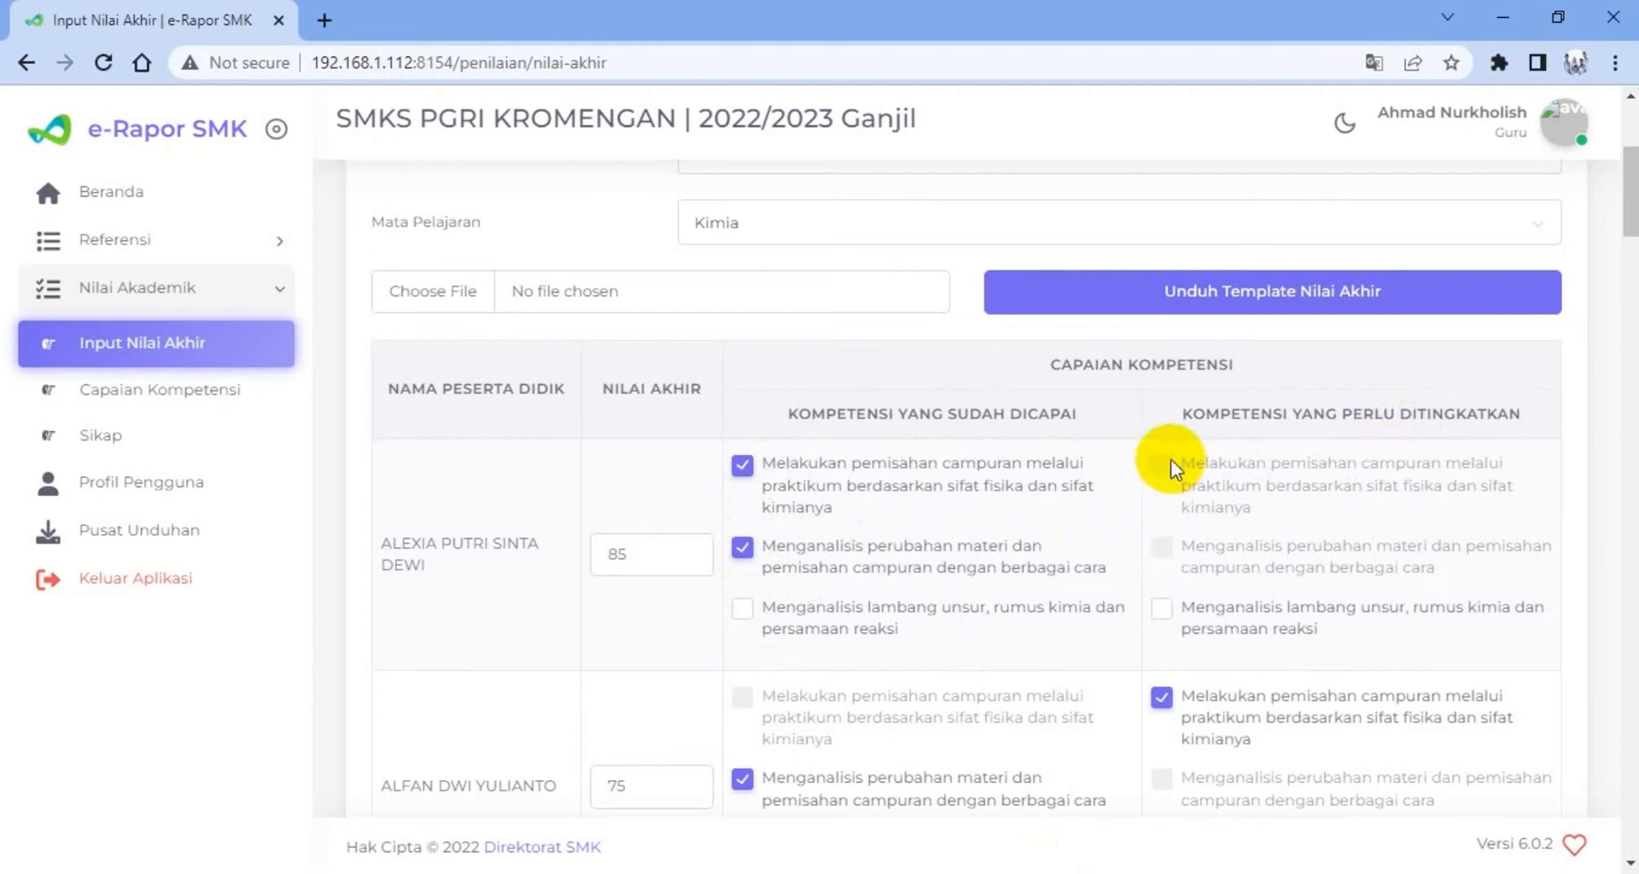
left_click(741, 465)
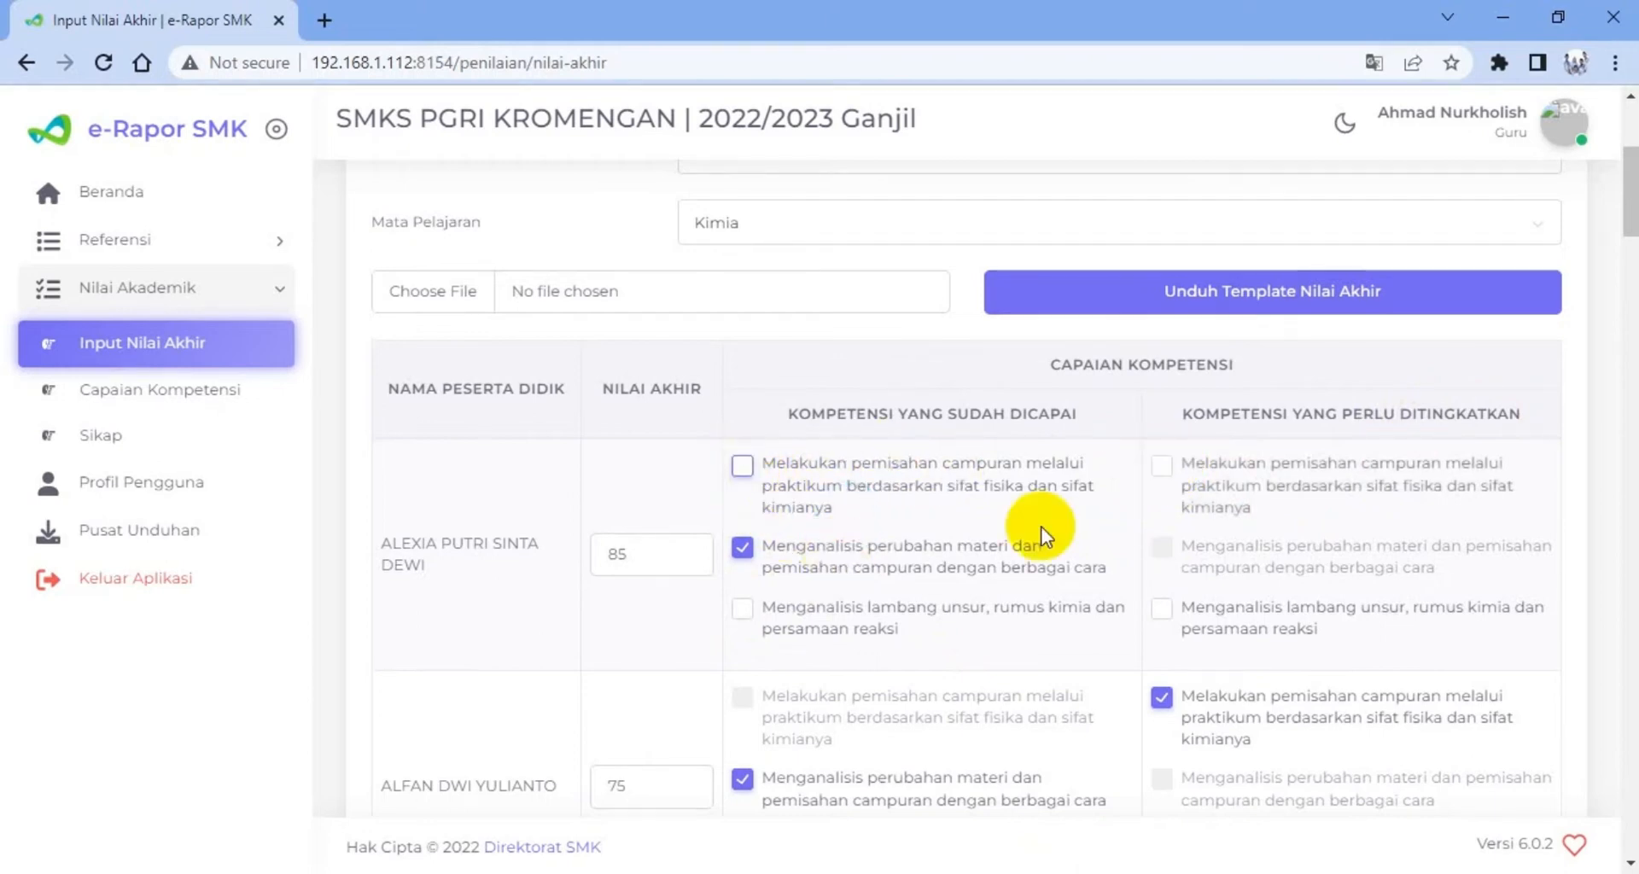
left_click(1161, 466)
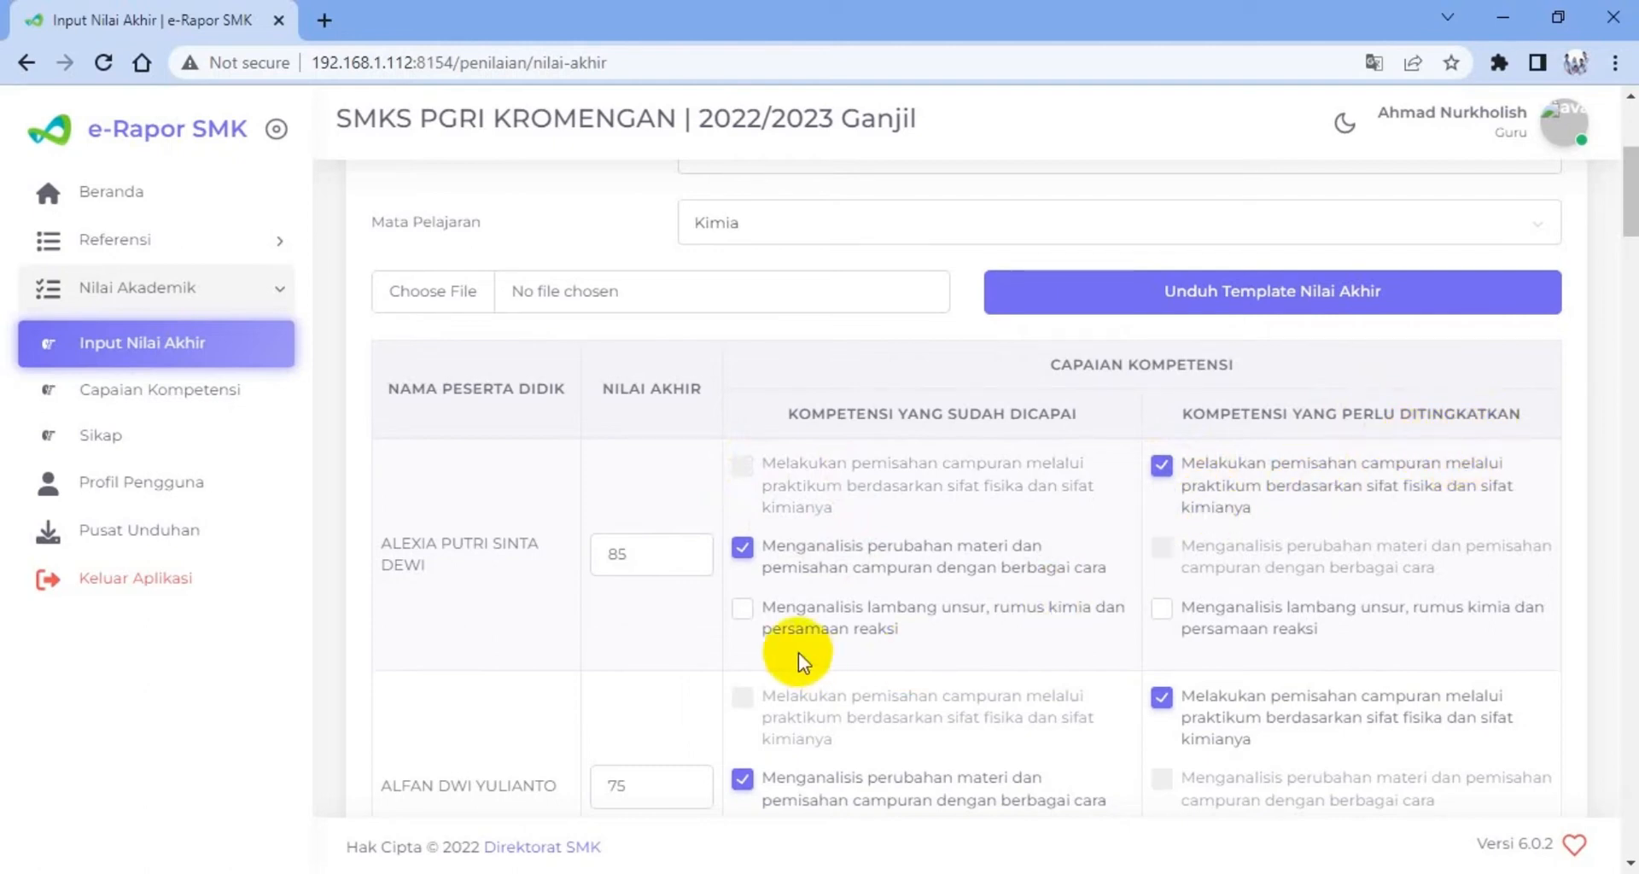
Tick "Menganalisis lambang unsur, rumus kimia dan persamaan reaksi" under Kompetensi Yang Sudah Dicapai for the first student
left_click(741, 609)
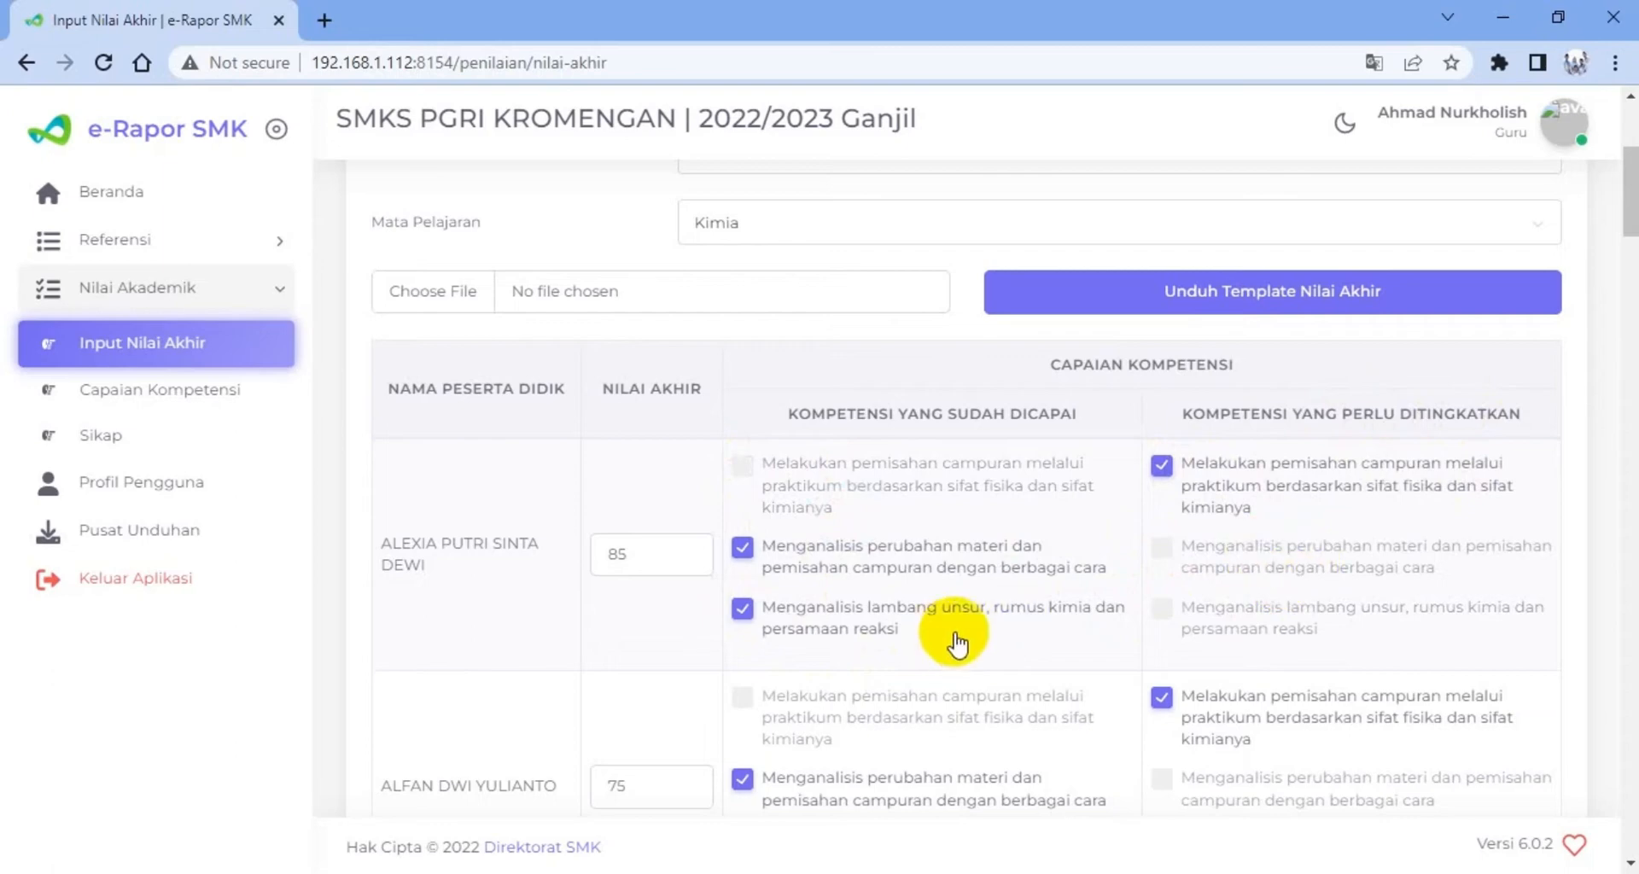
scroll(847, 587, "down", 3)
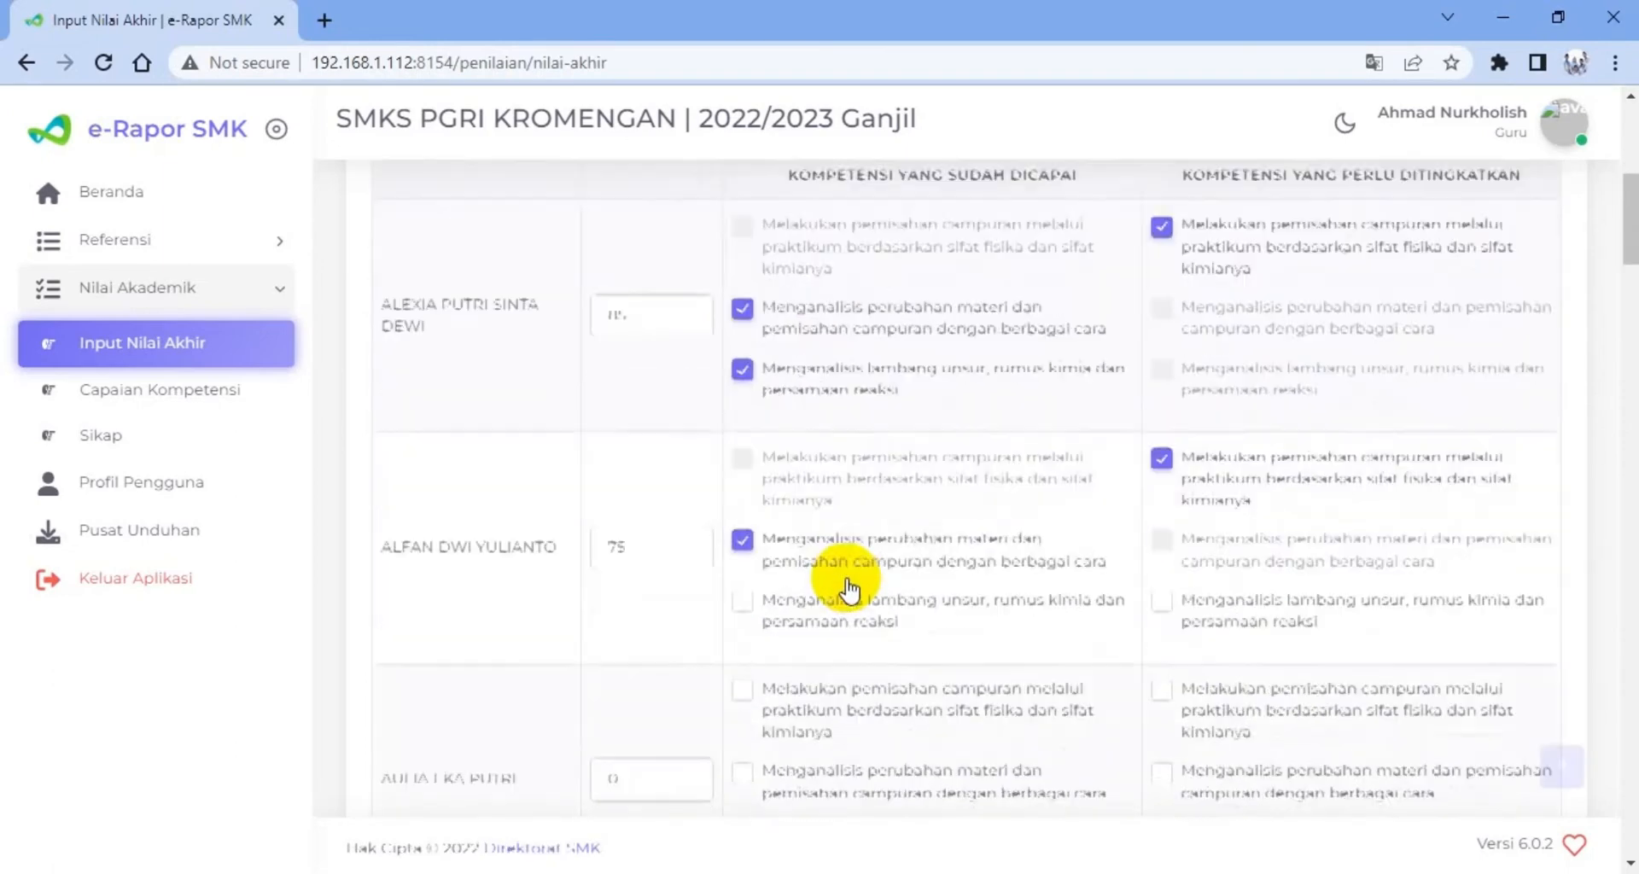
scroll(760, 564, "down", 3)
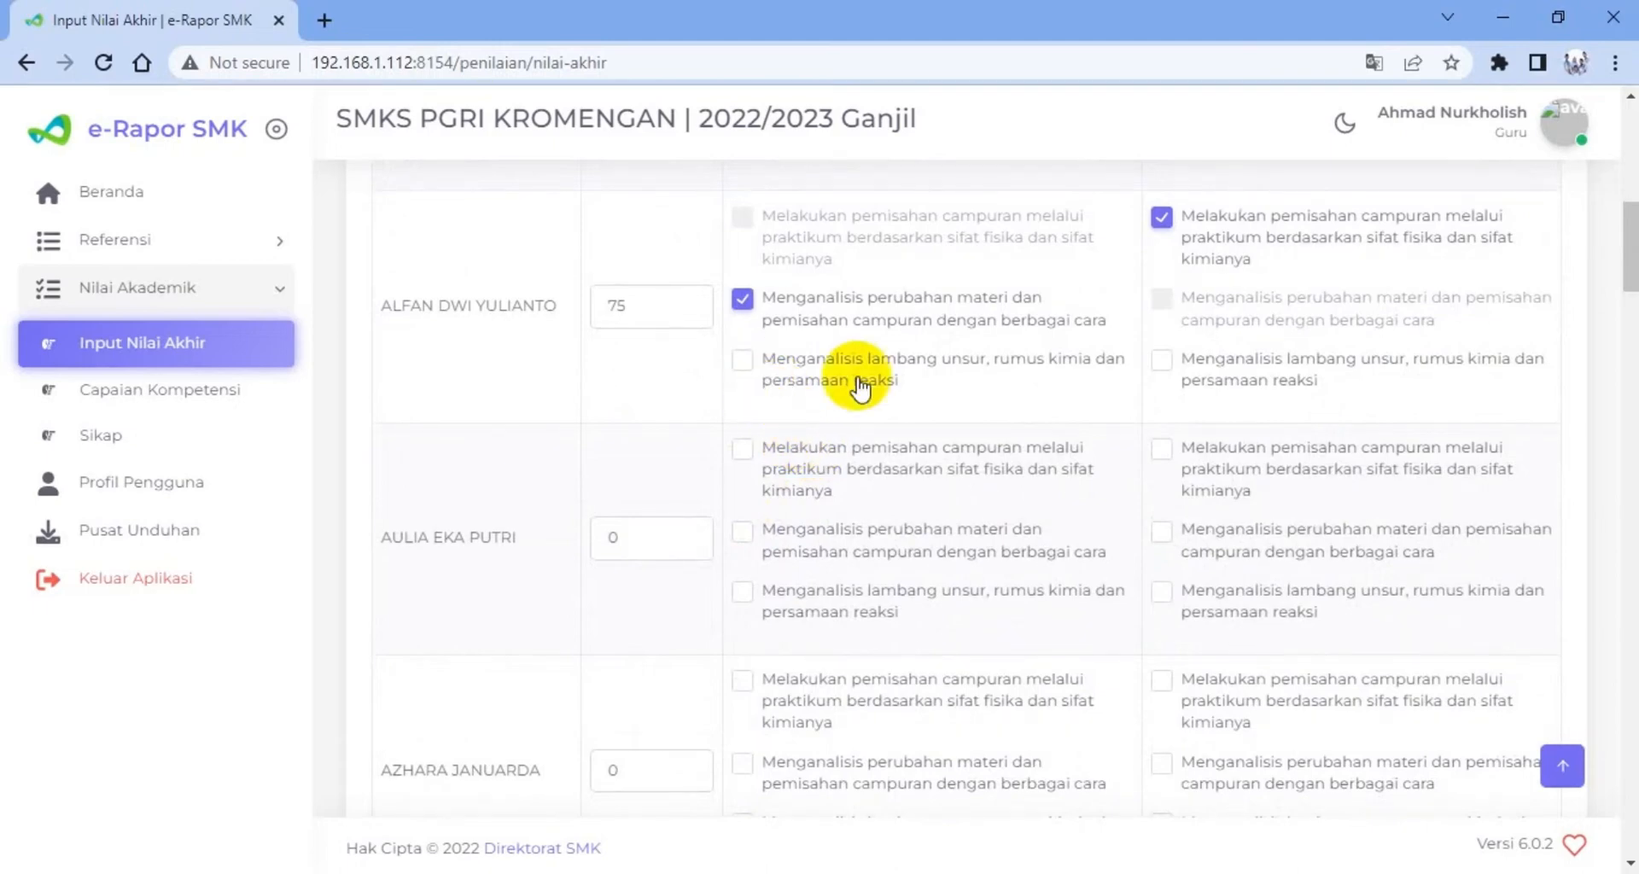
scroll(858, 384, "up", 6)
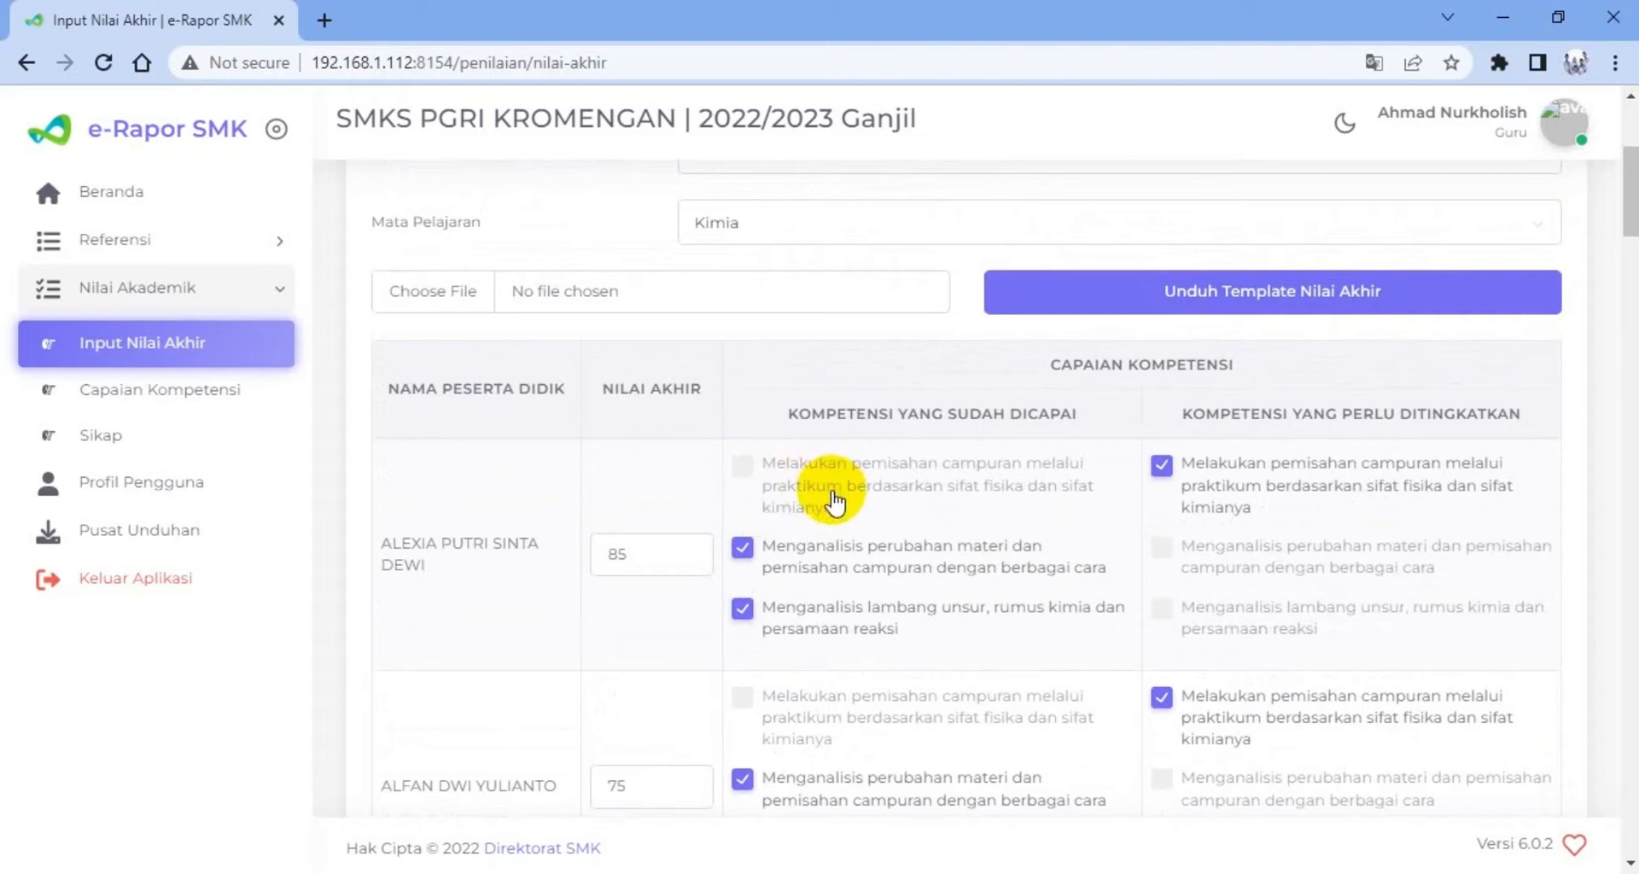
Set the third student's Nilai Akhir to 76
scroll(637, 556, "down", 5)
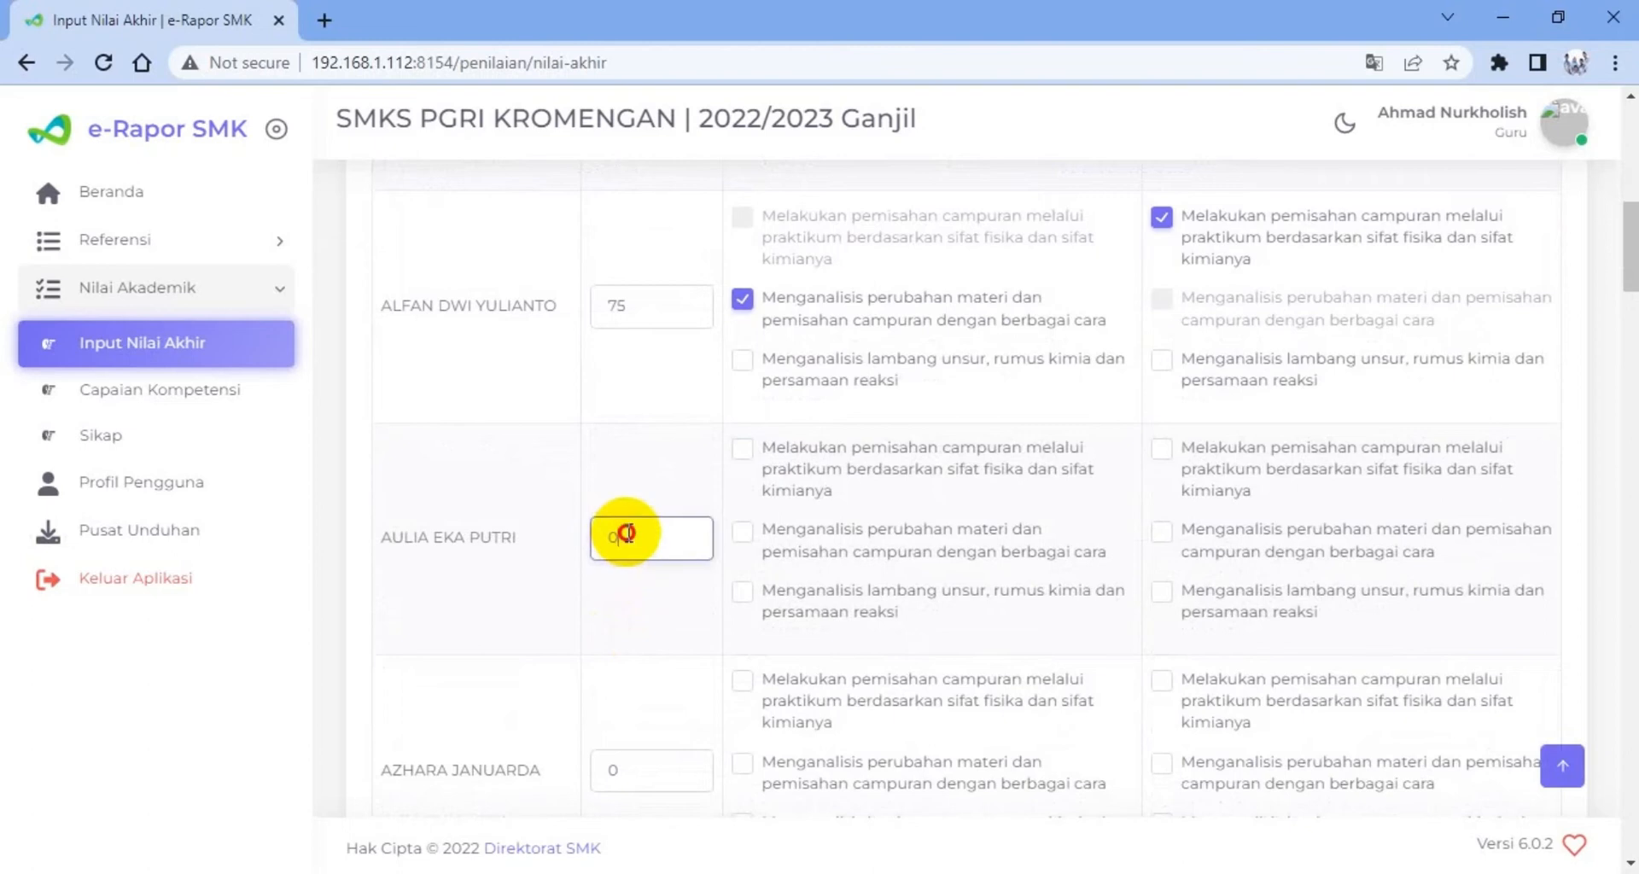
left_click_drag(625, 532, 587, 538)
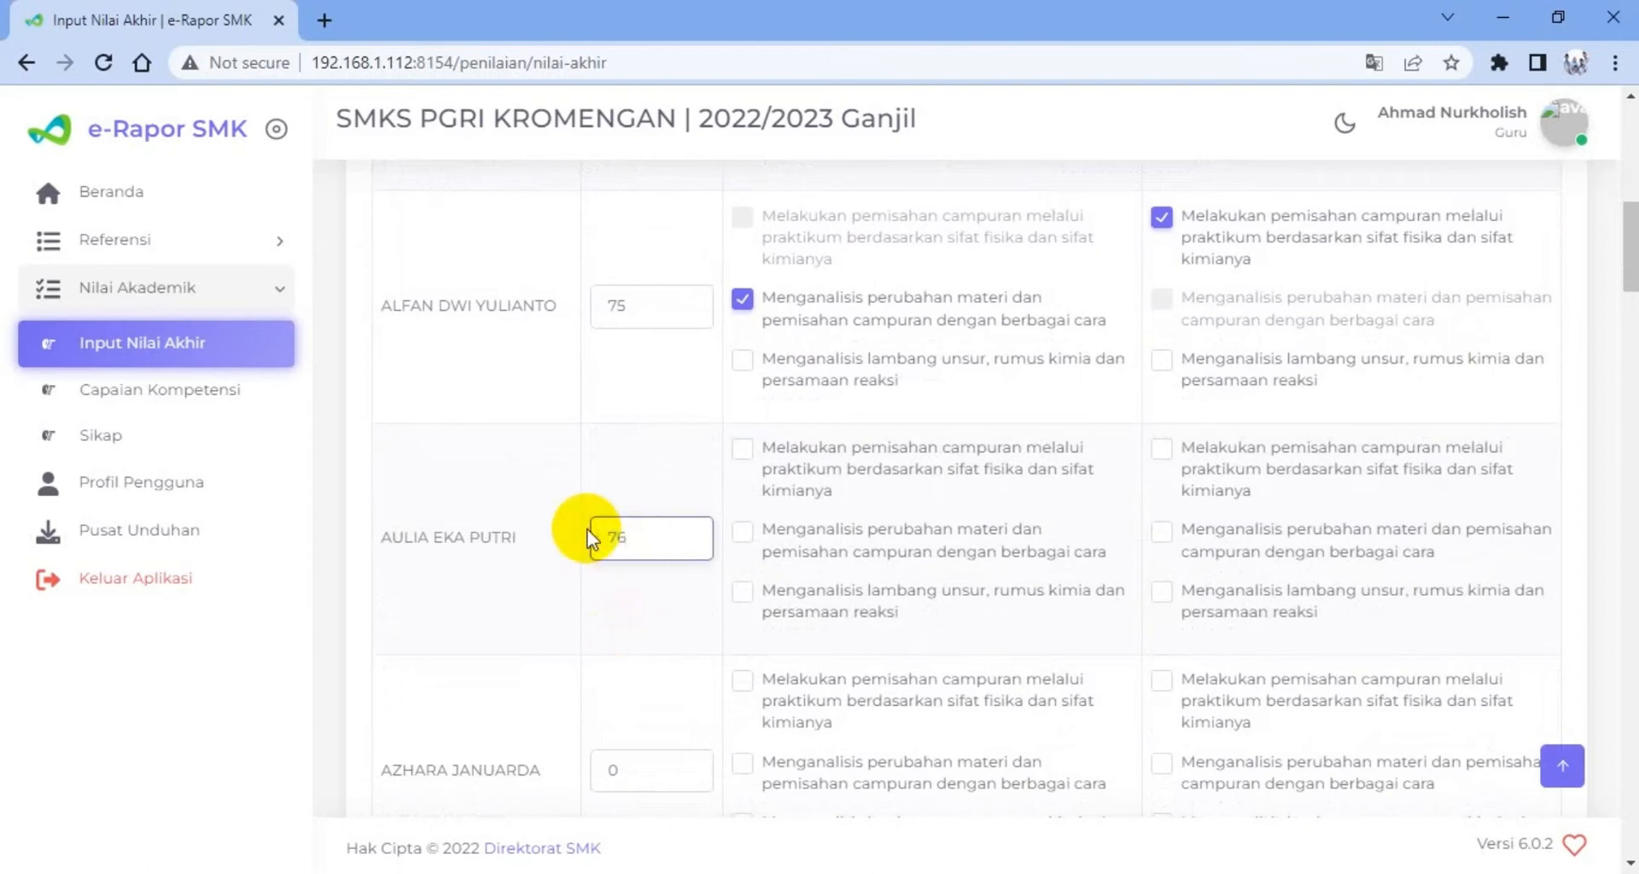
type("76")
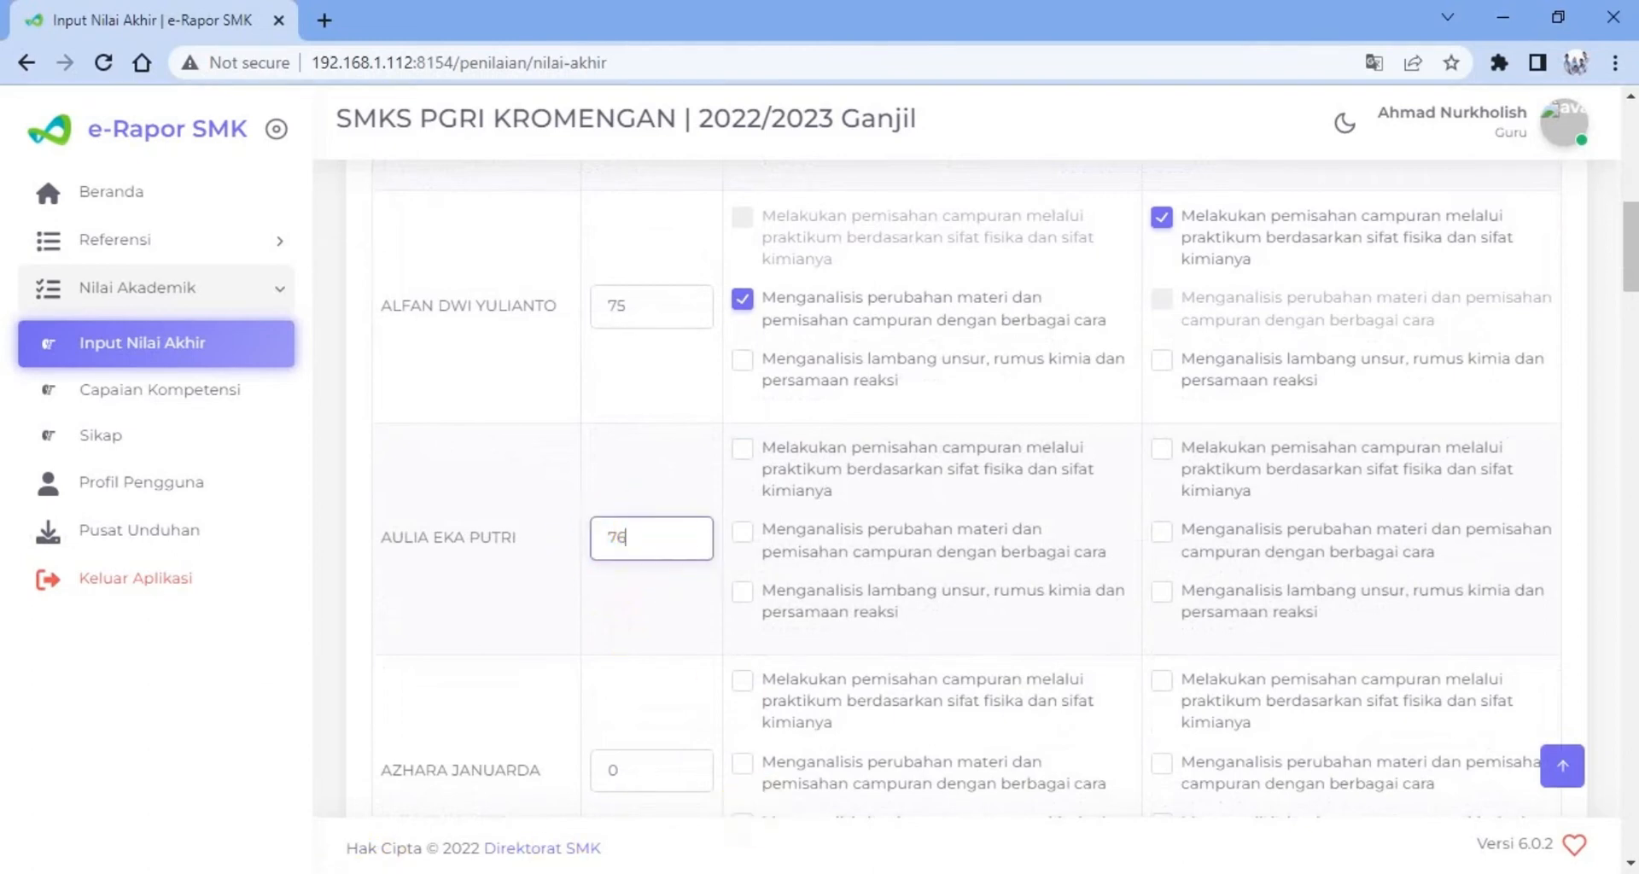
Check the Nilai Akhir column in the FORM NILAI workbook, and return to e-Rapor SMK to review the first three students' entries
left_click(396, 811)
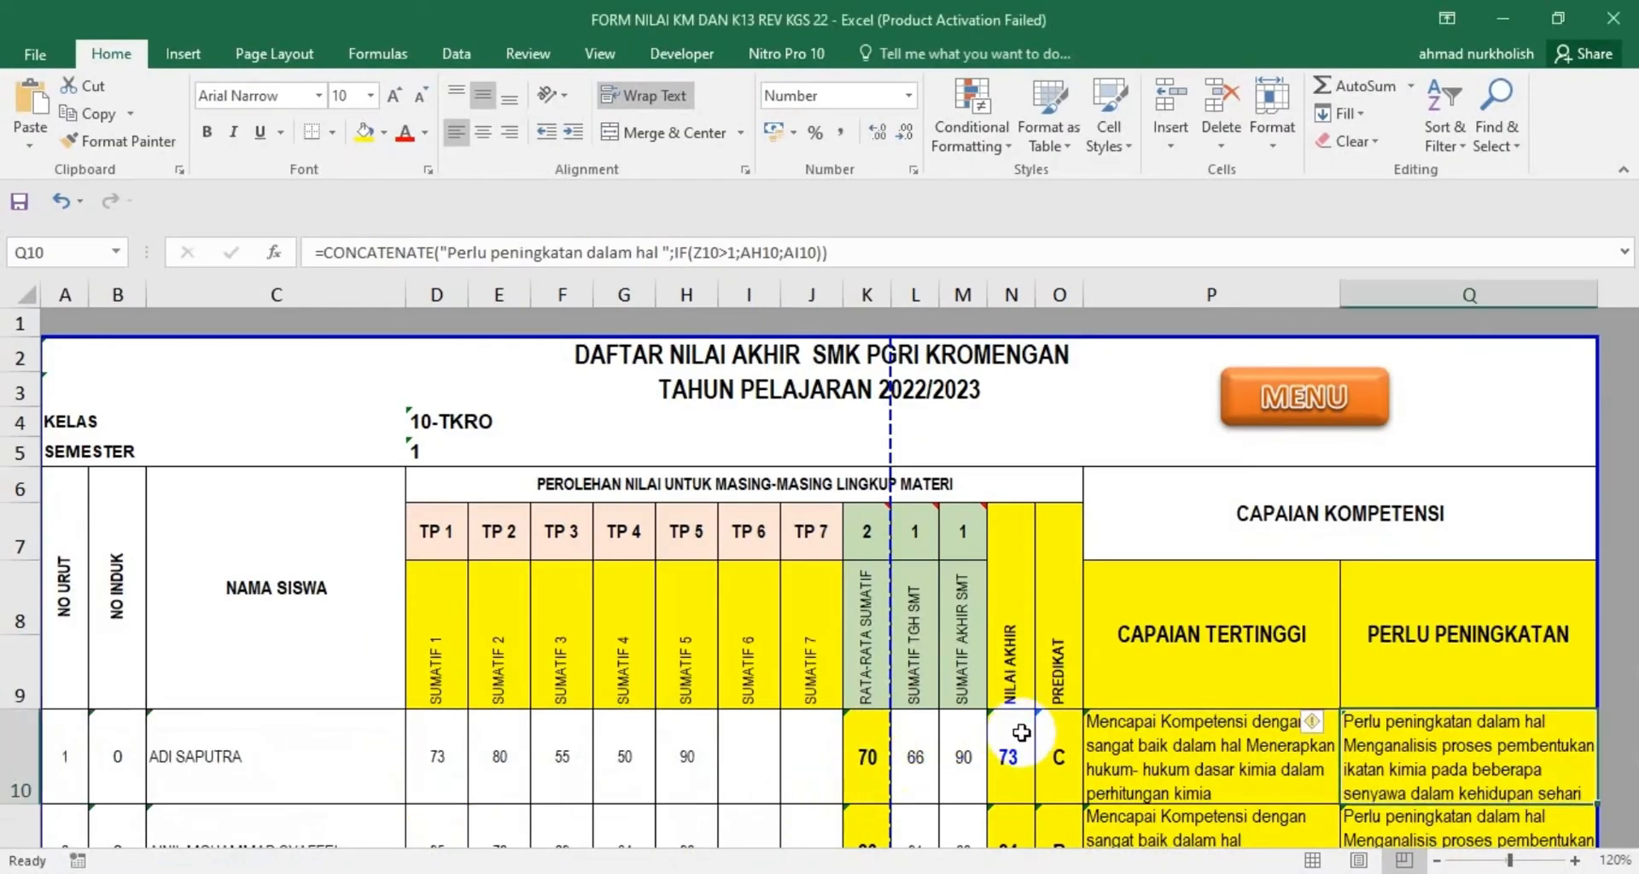
scroll(1021, 733, "down", 2)
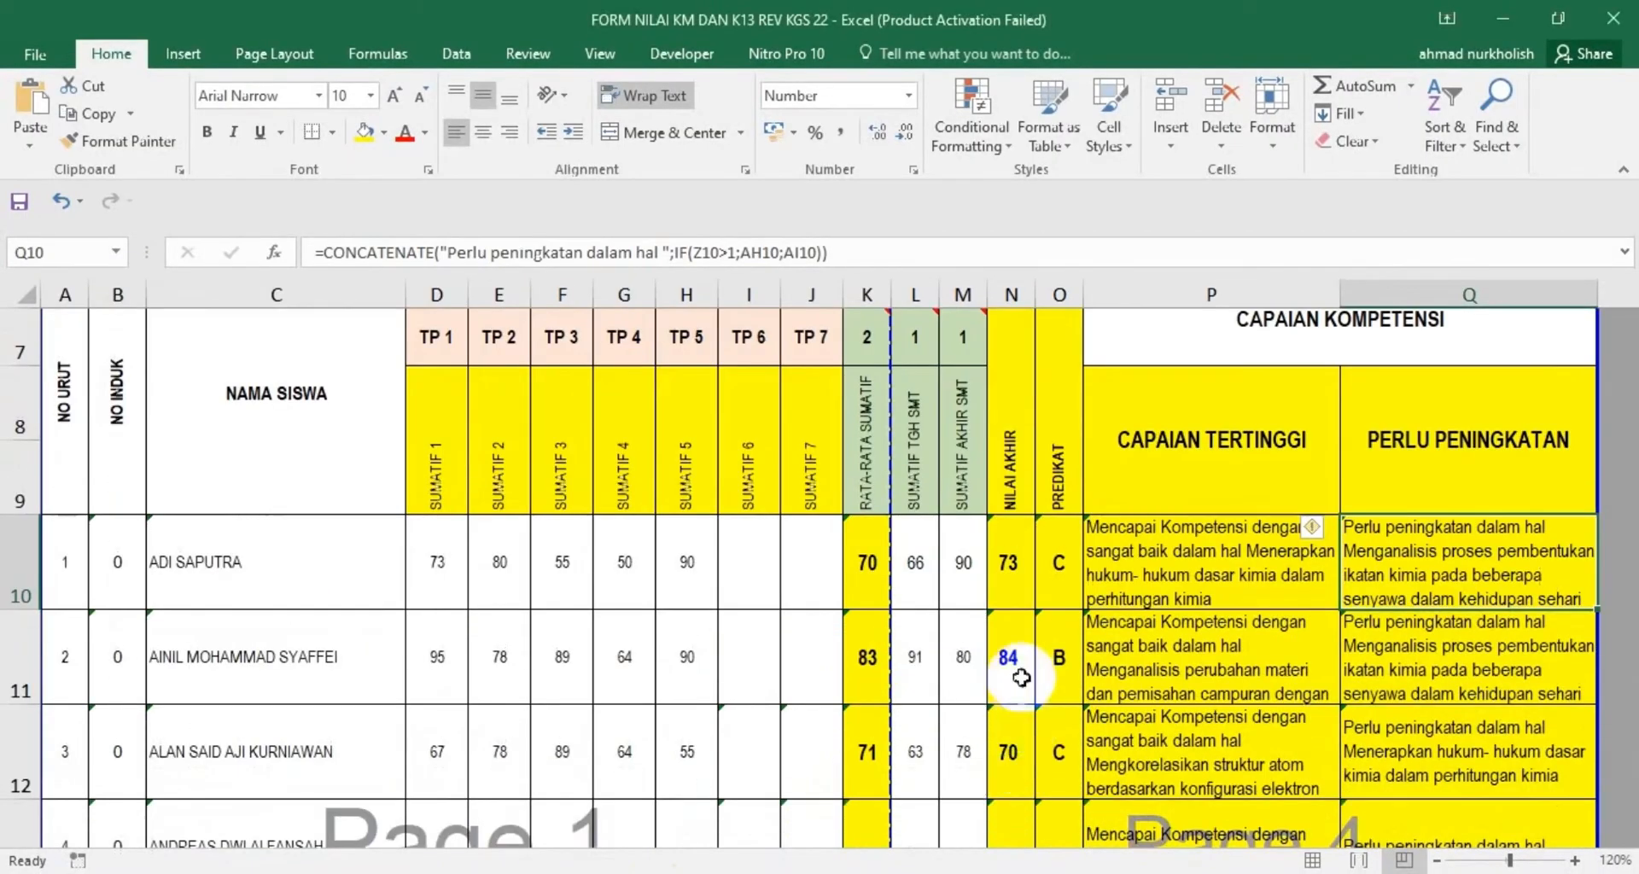
scroll(1016, 674, "down", 1)
scroll(1015, 682, "up", 3)
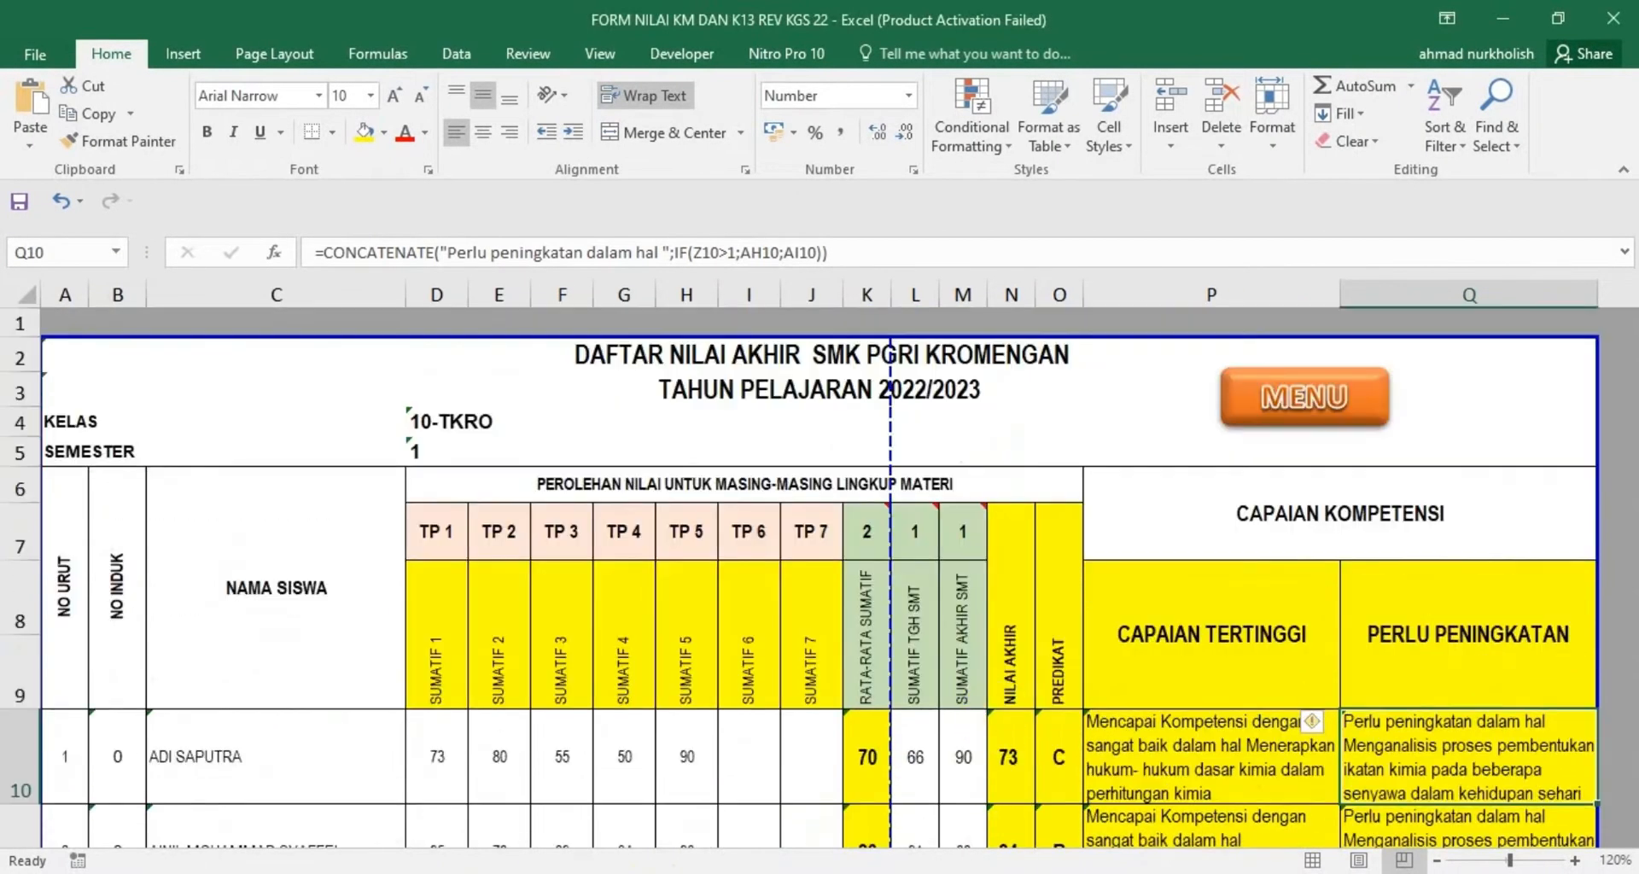
left_click(1093, 806)
scroll(671, 535, "up", 2)
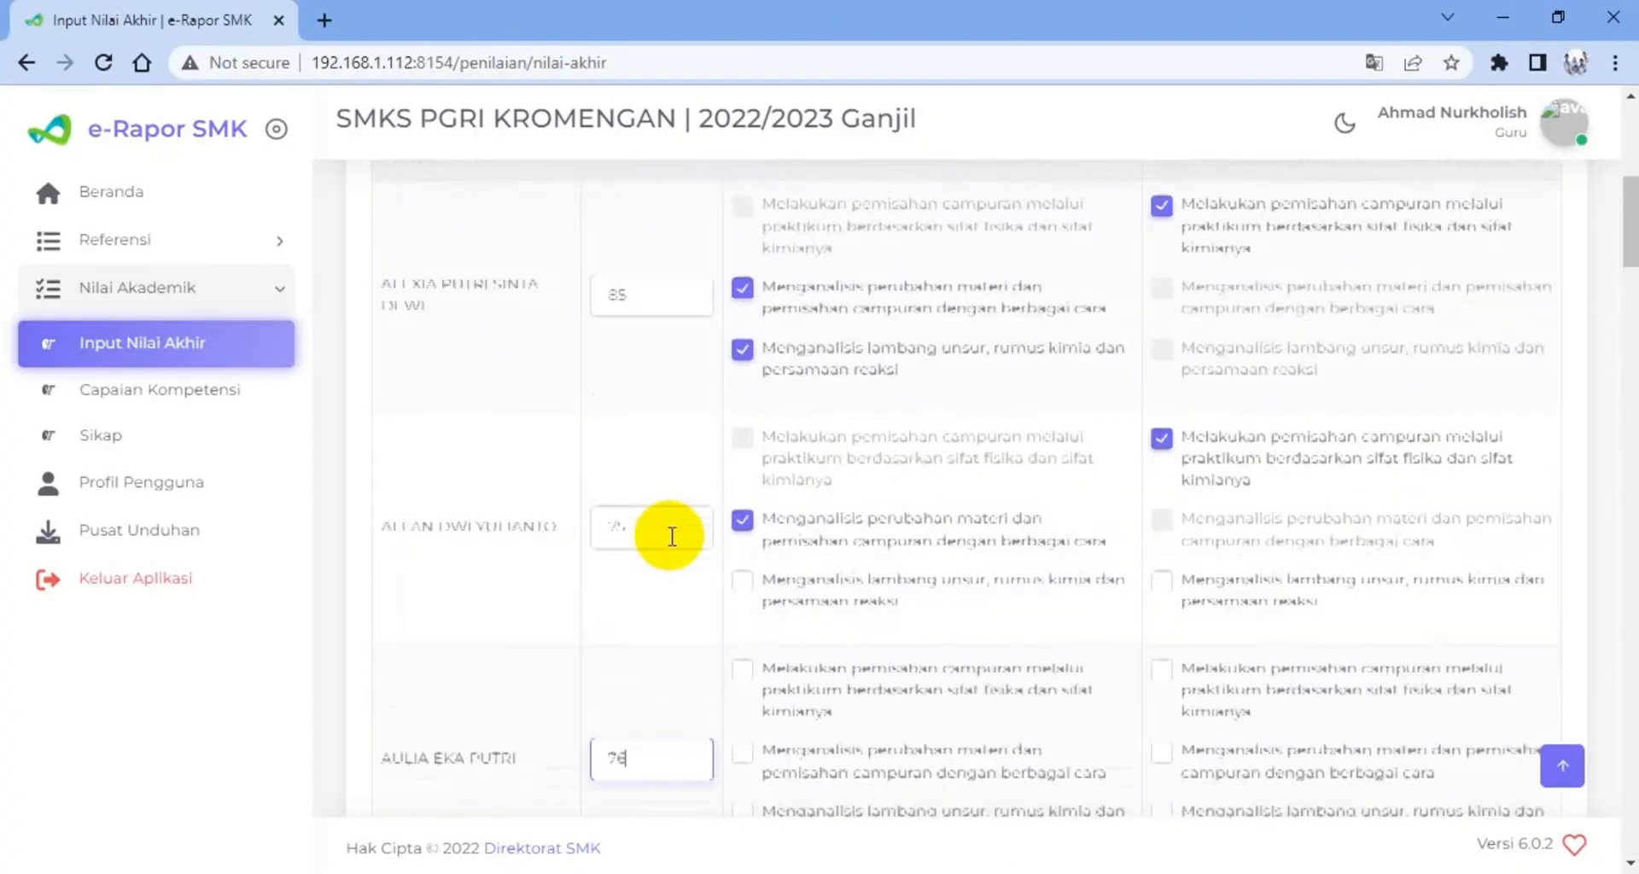
scroll(670, 541, "down", 1)
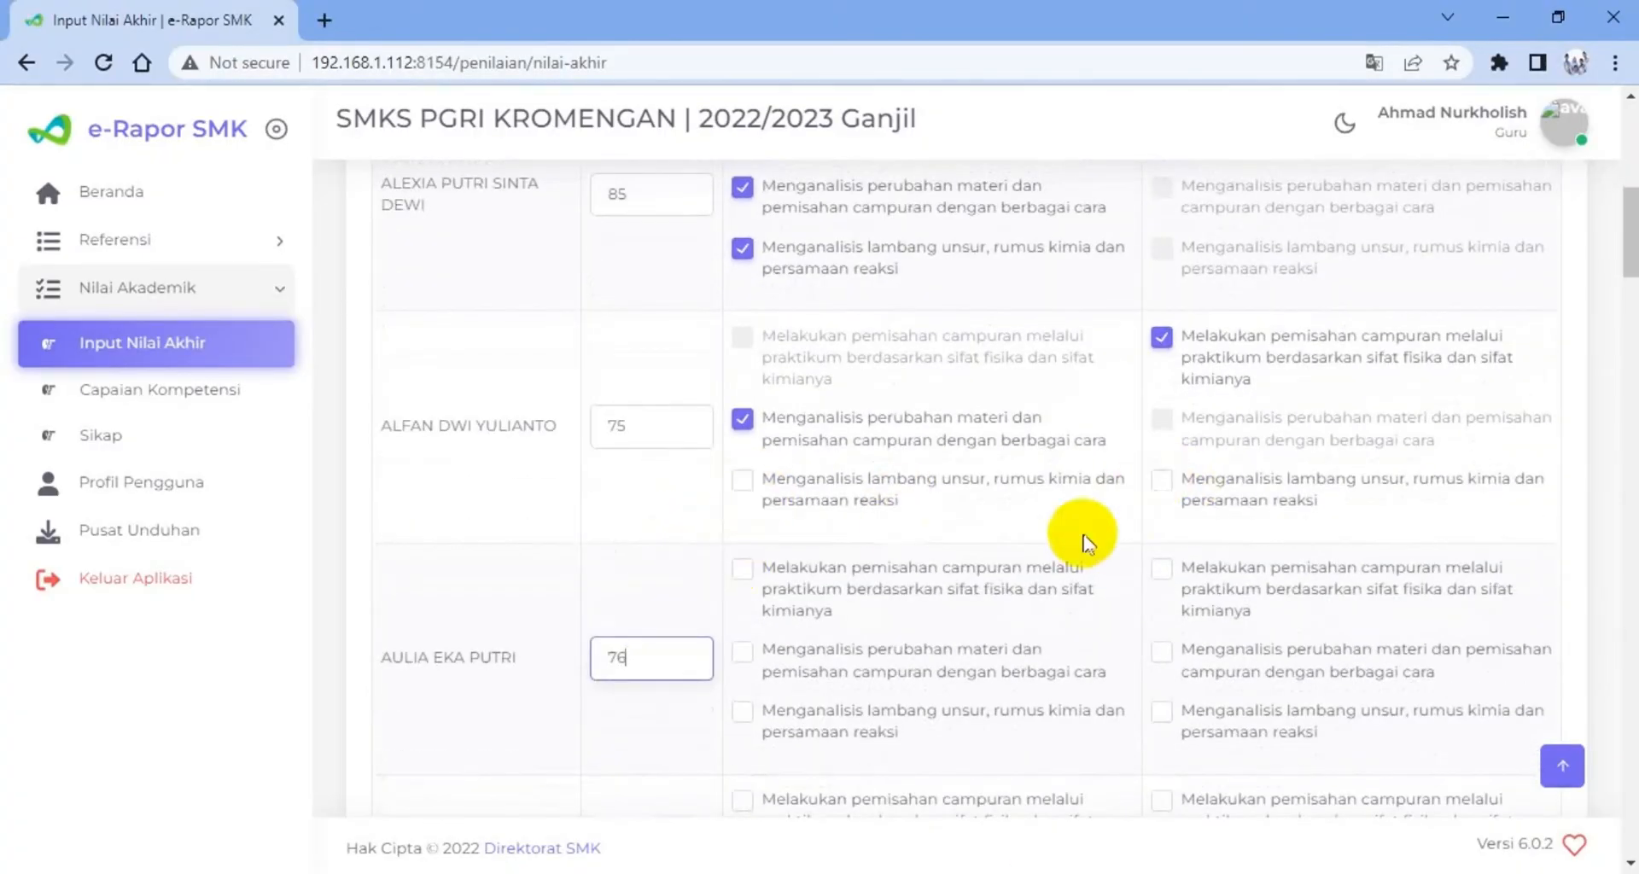
scroll(705, 550, "up", 6)
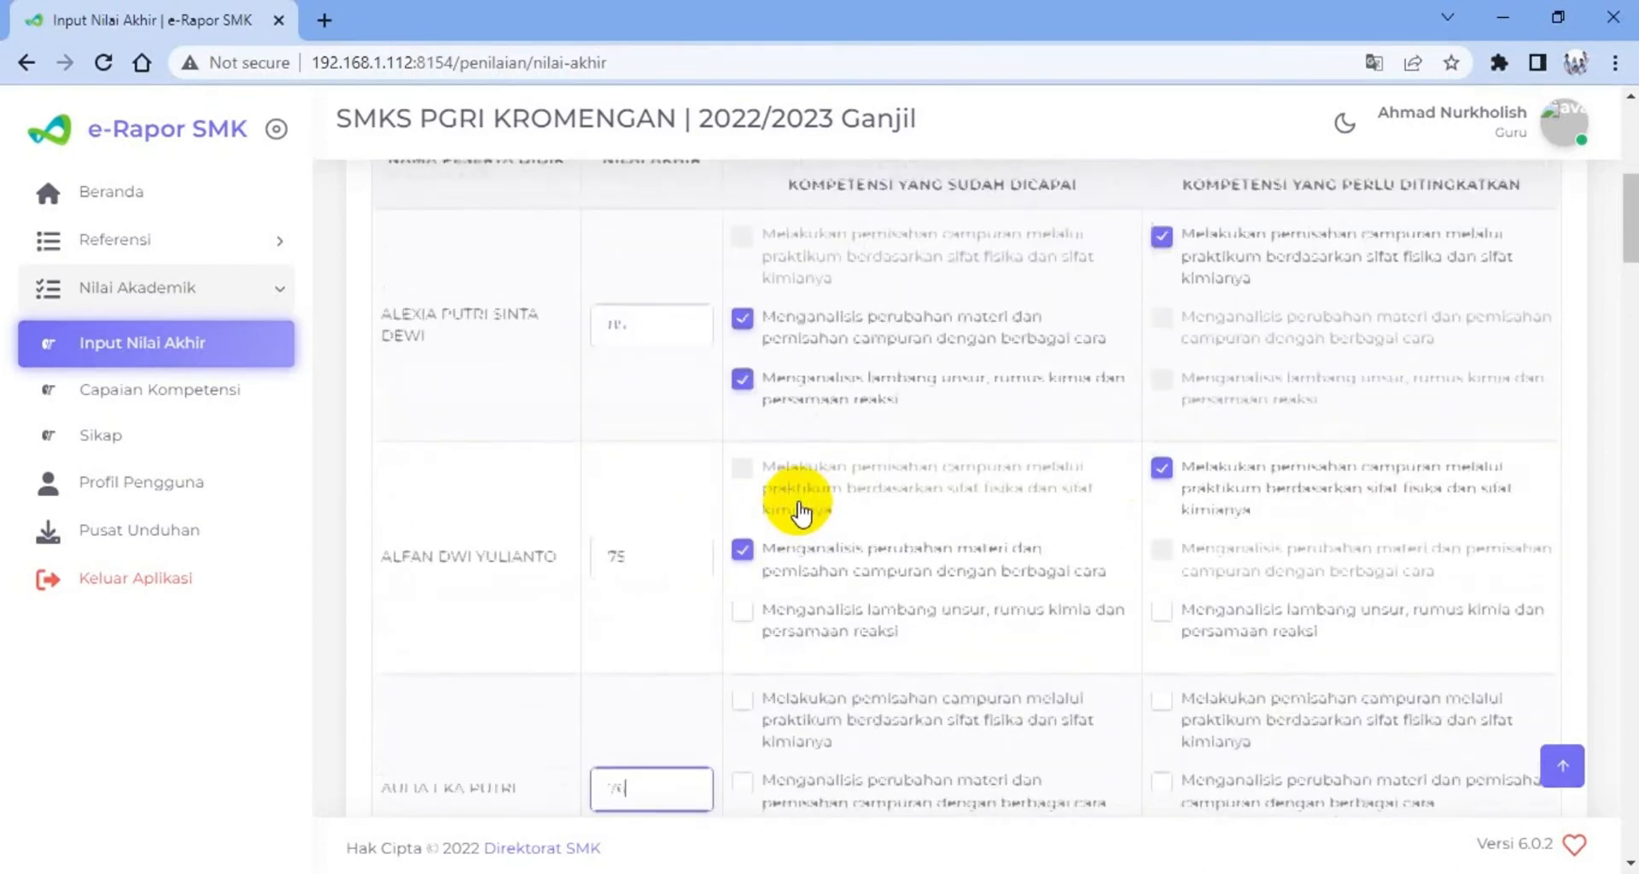
Download the Nilai Akhir template for Kimia class 10-TKJ and open the downloaded Excel file
scroll(799, 512, "up", 1)
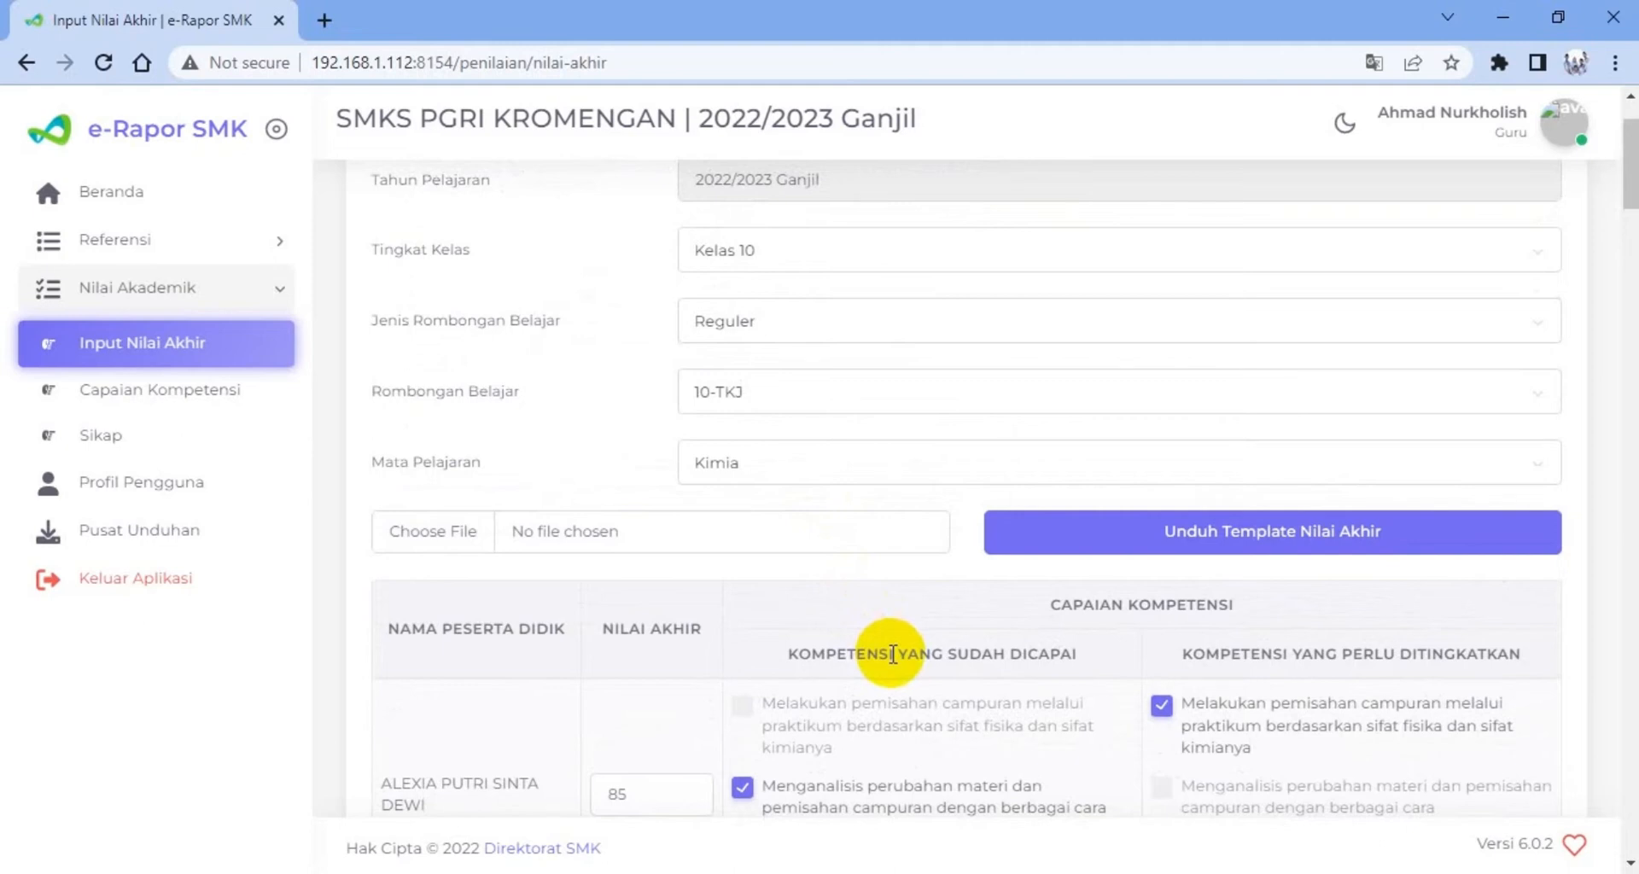
left_click(1243, 546)
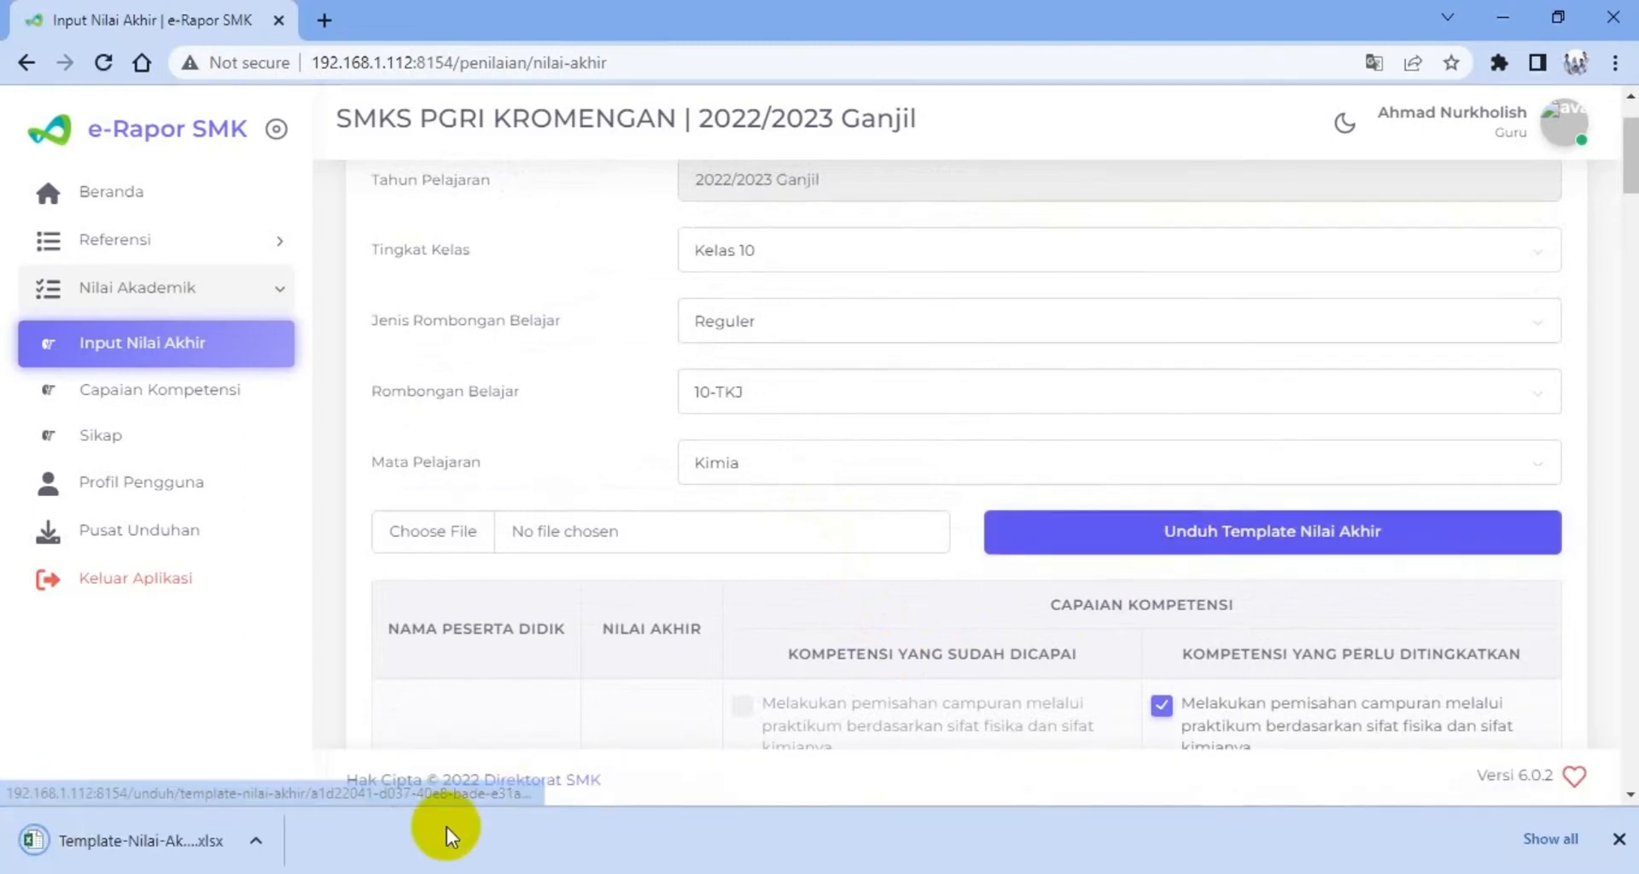
mouse_move(389, 872)
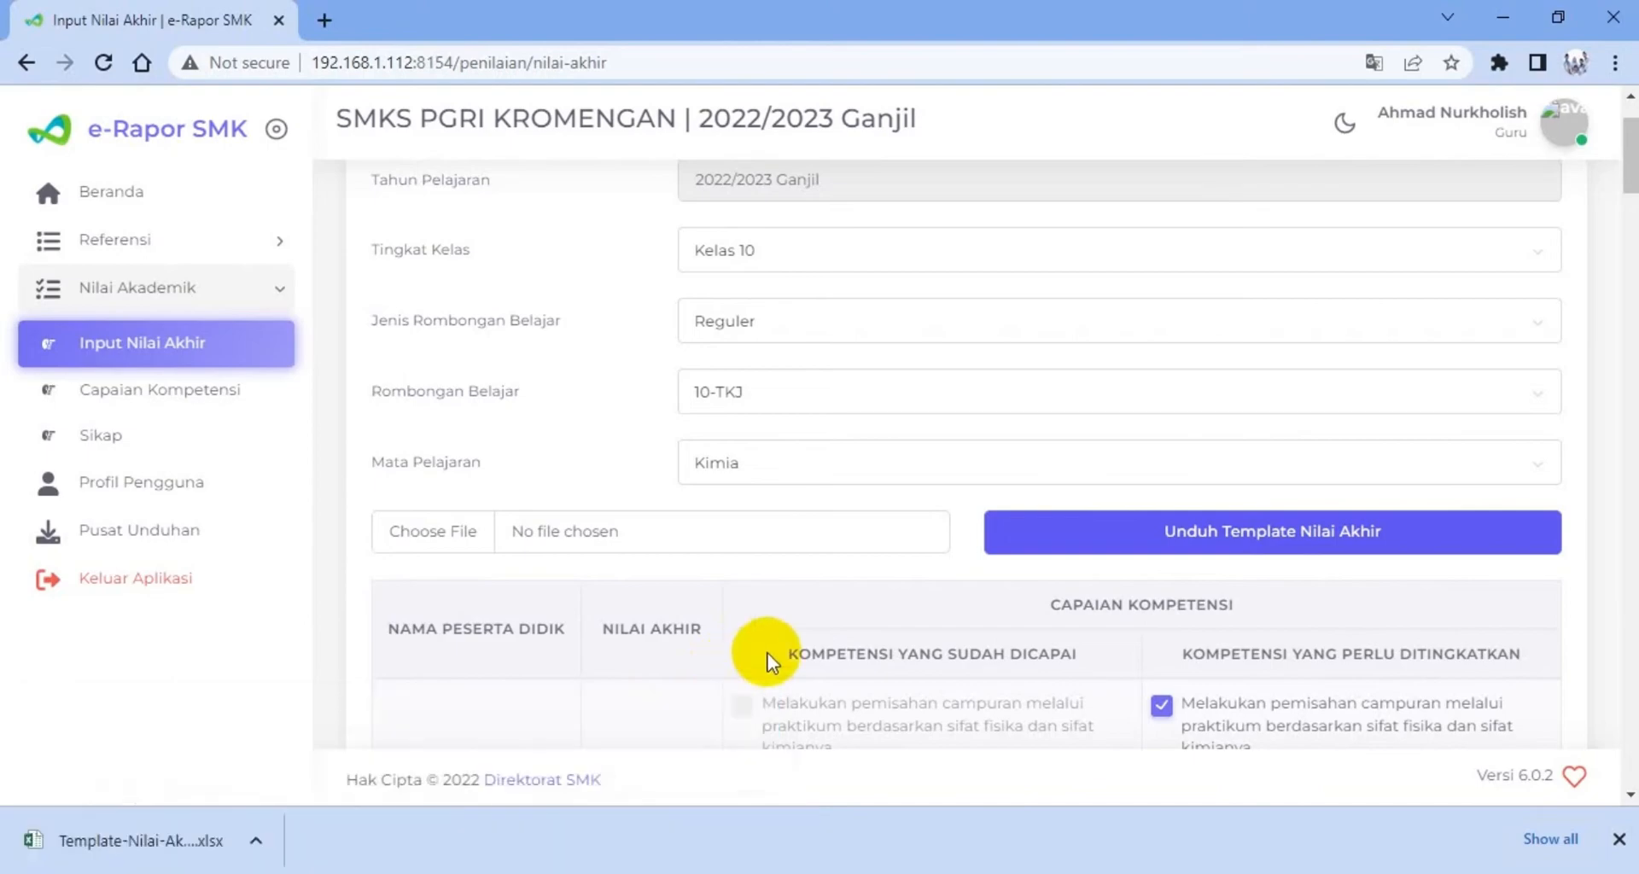
left_click(163, 833)
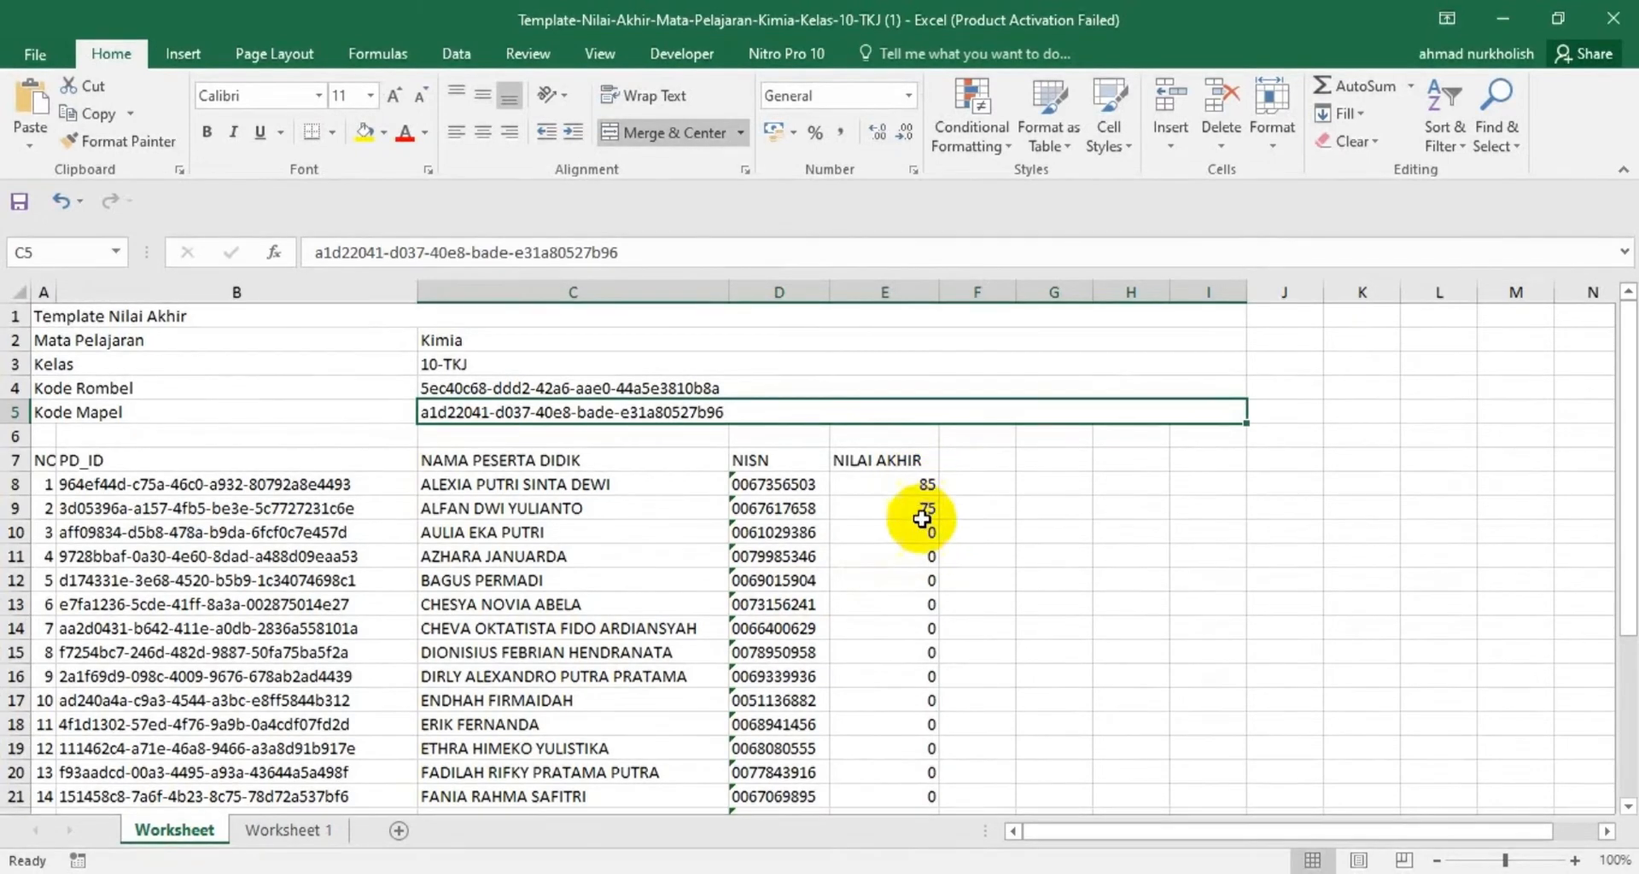
Switch to the FORM NILAI workbook and copy the first three students' Nilai Akhir scores in N10:N12
left_click(529, 872)
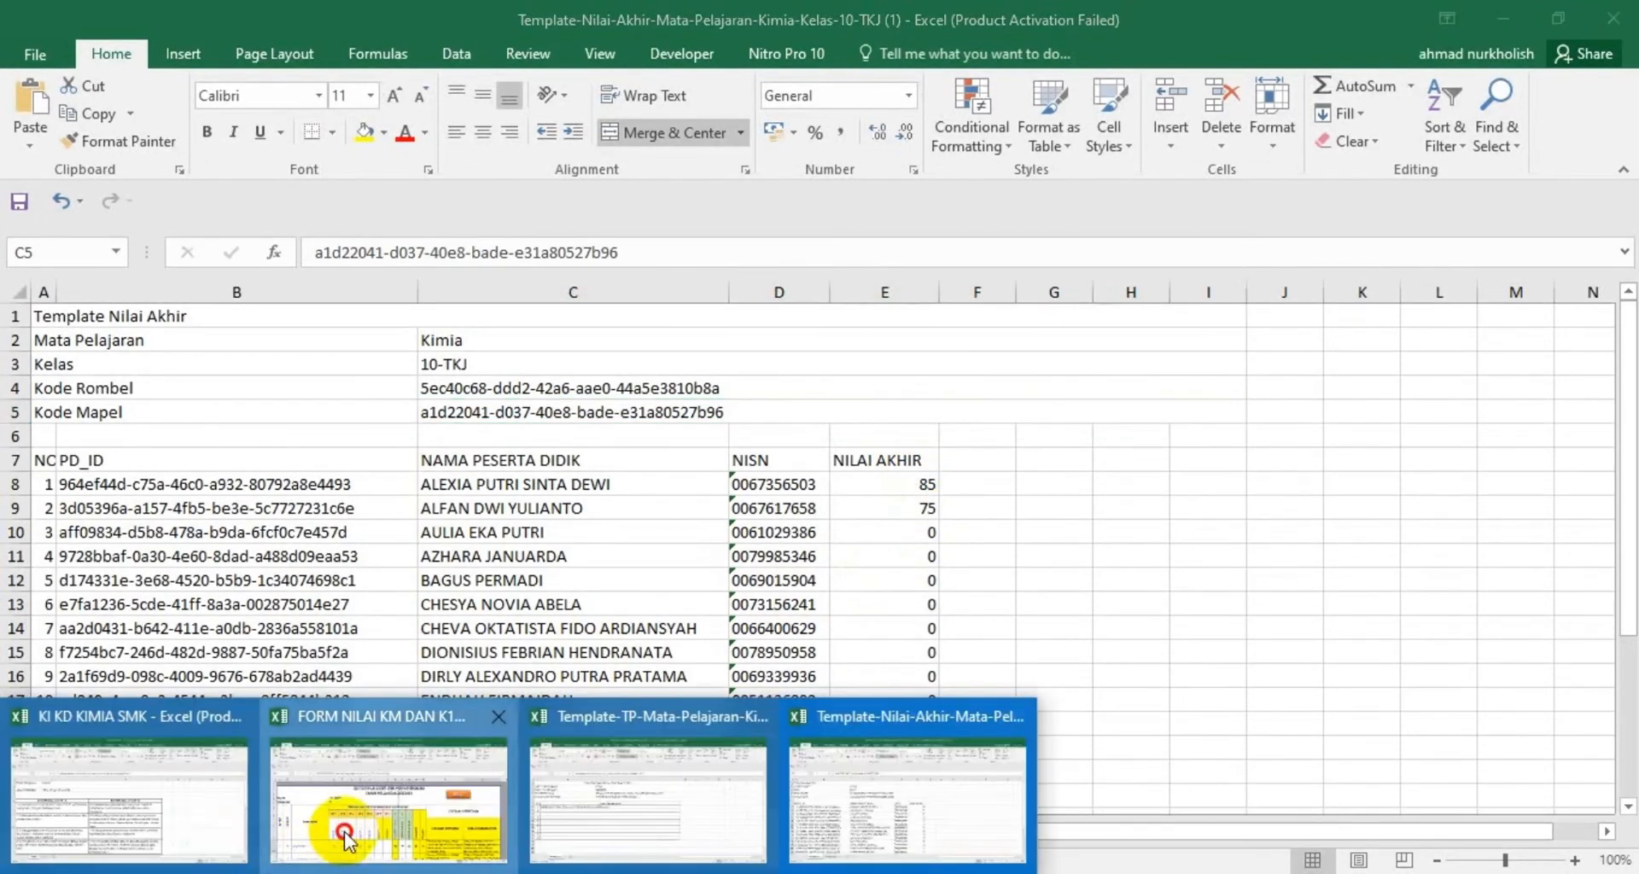
left_click(388, 798)
scroll(1011, 698, "down", 2)
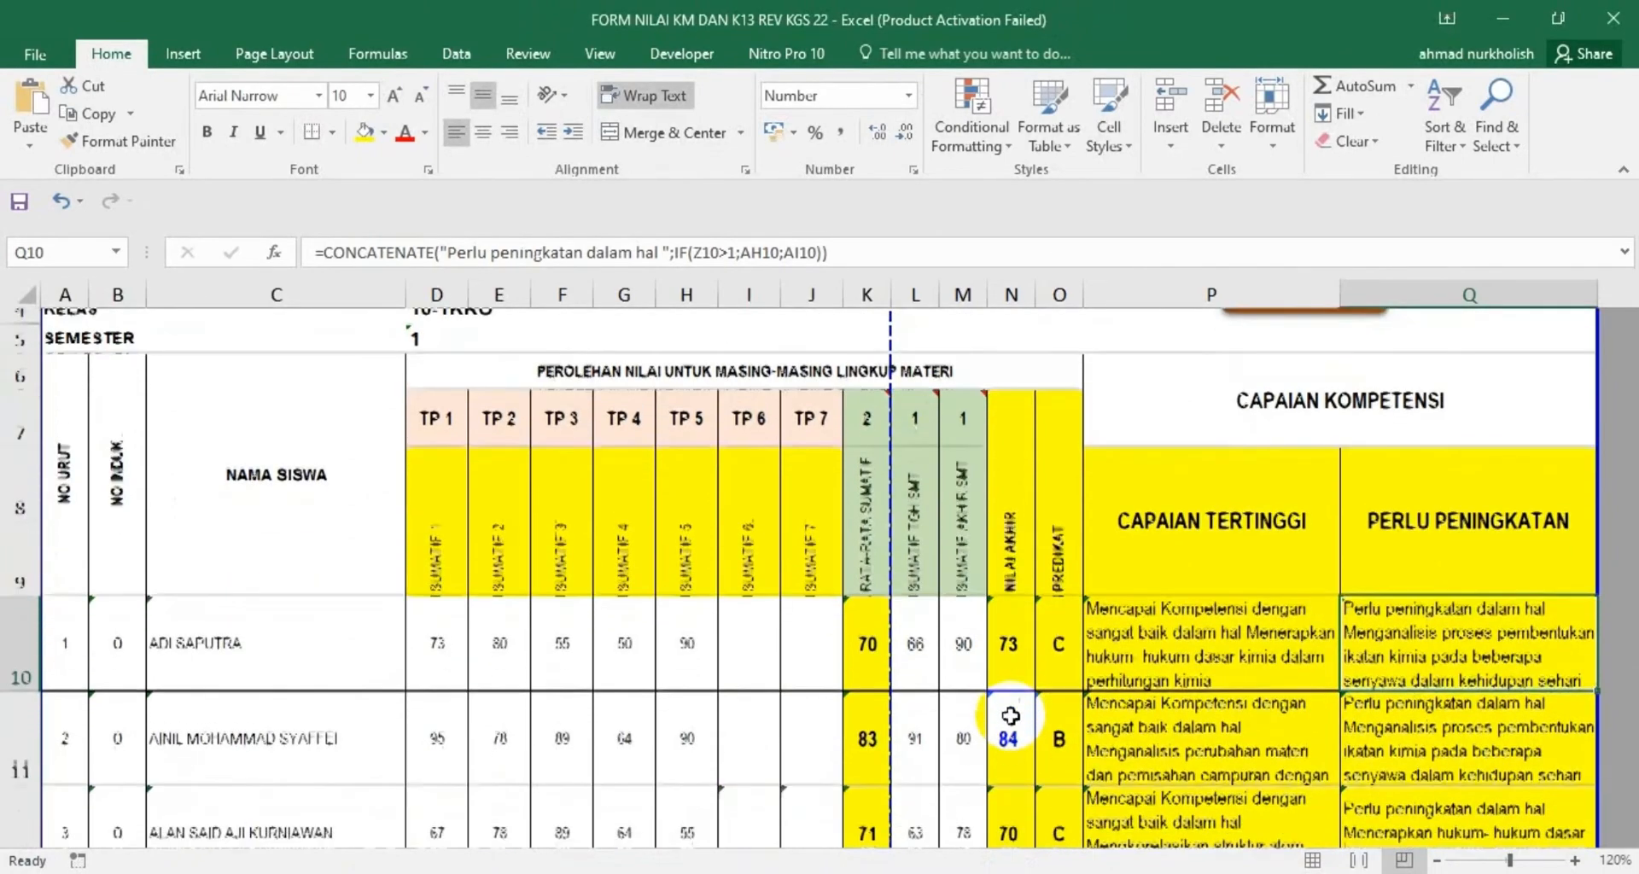
left_click_drag(1013, 556, 1008, 747)
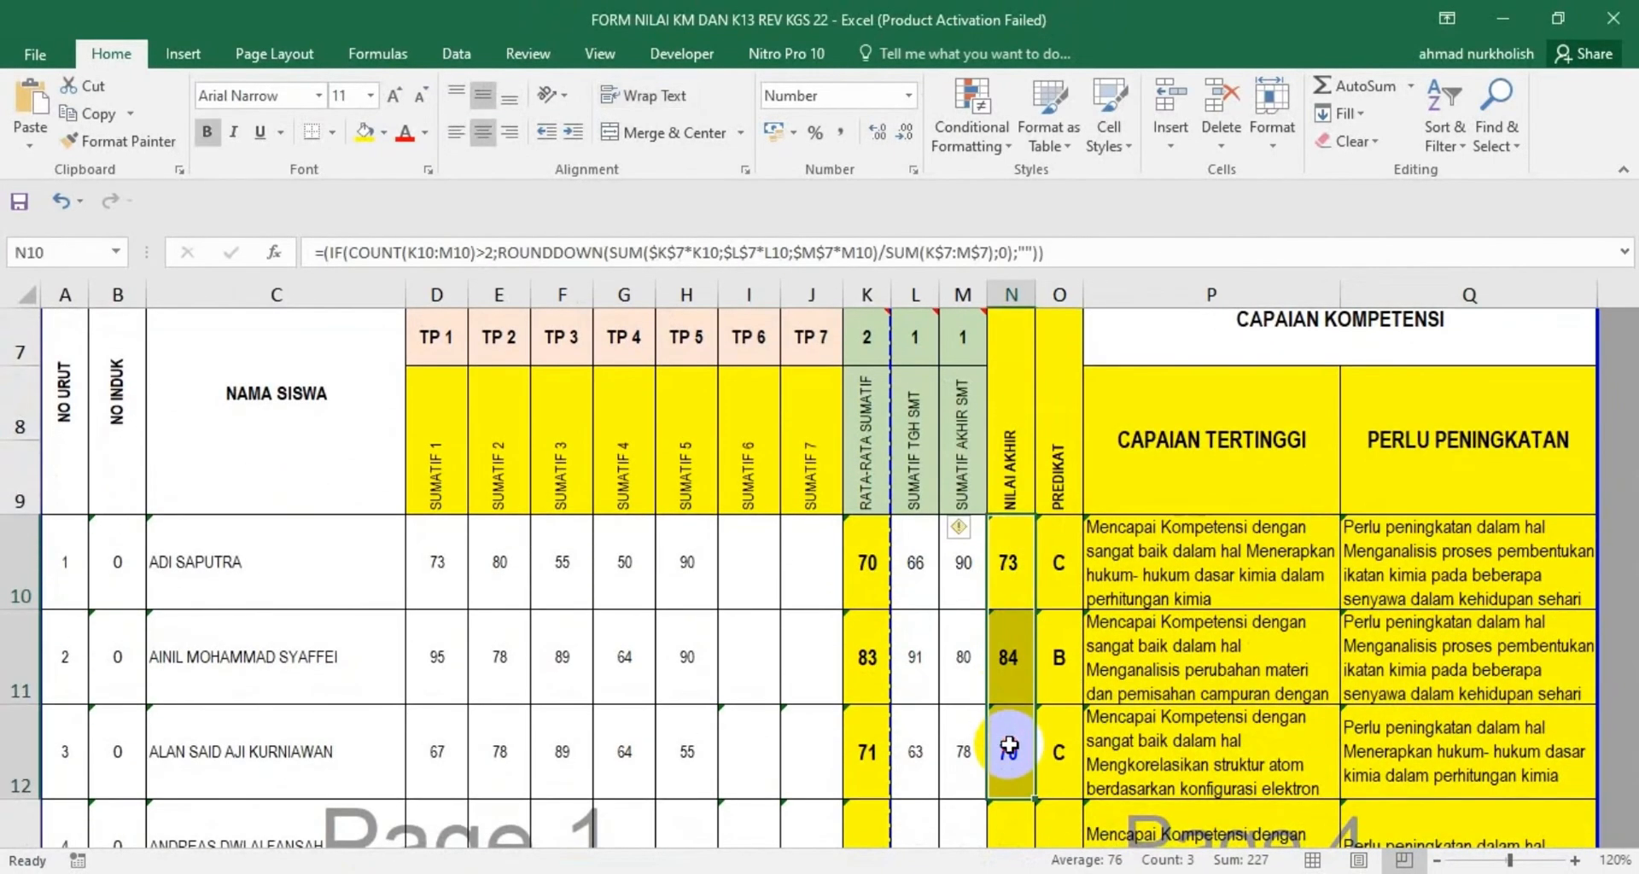
scroll(1005, 713, "down", 3)
scroll(1011, 679, "up", 1)
scroll(1011, 679, "up", 2)
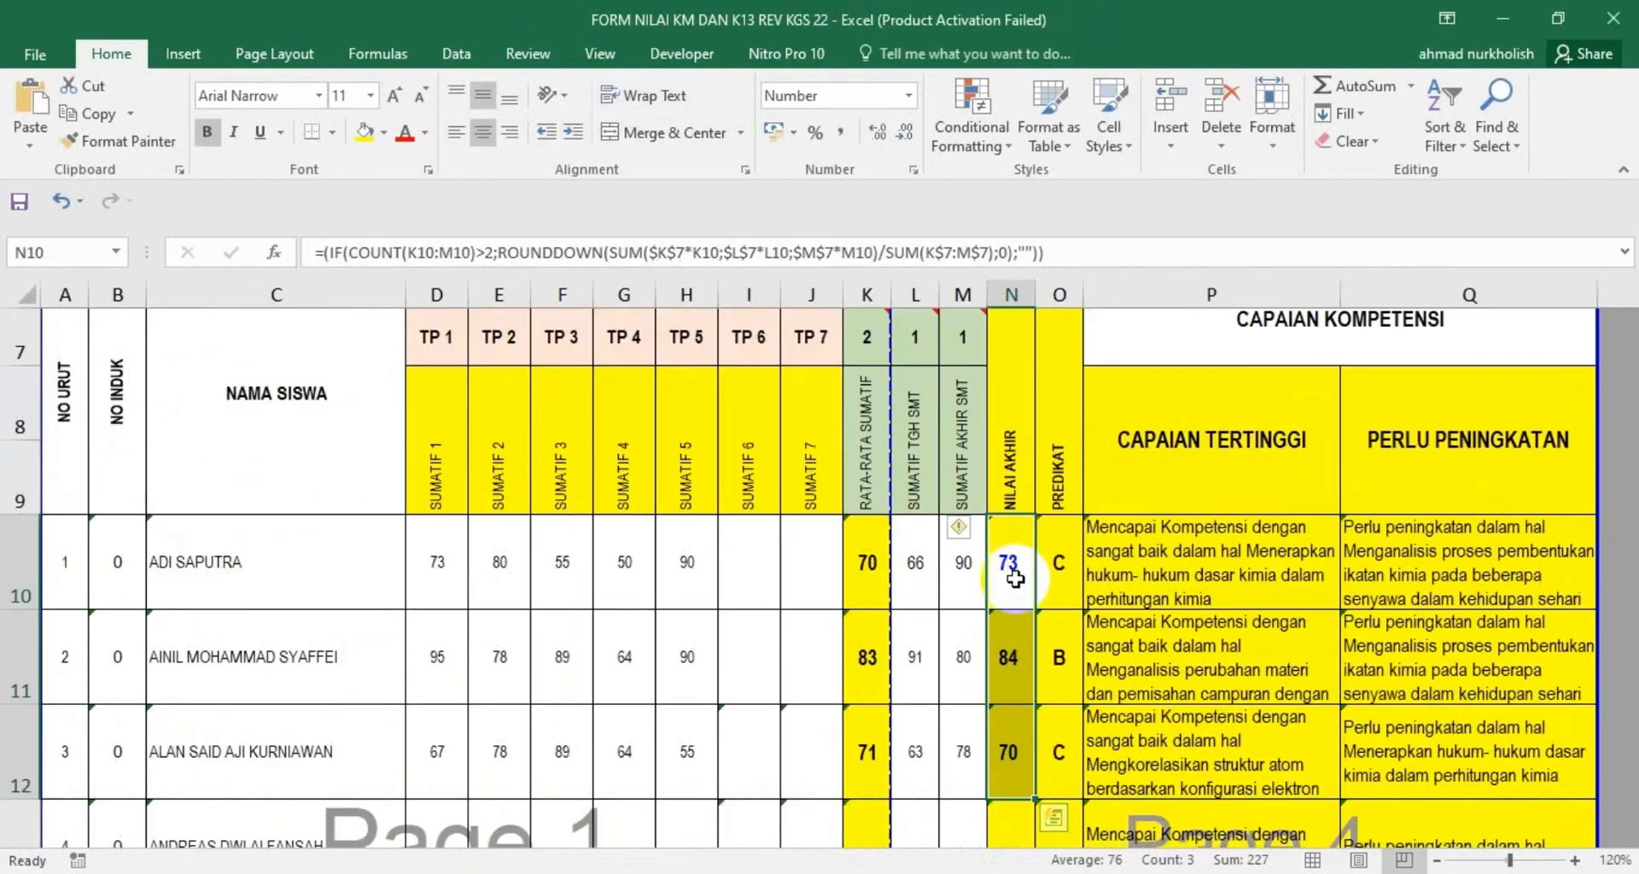
left_click(94, 114)
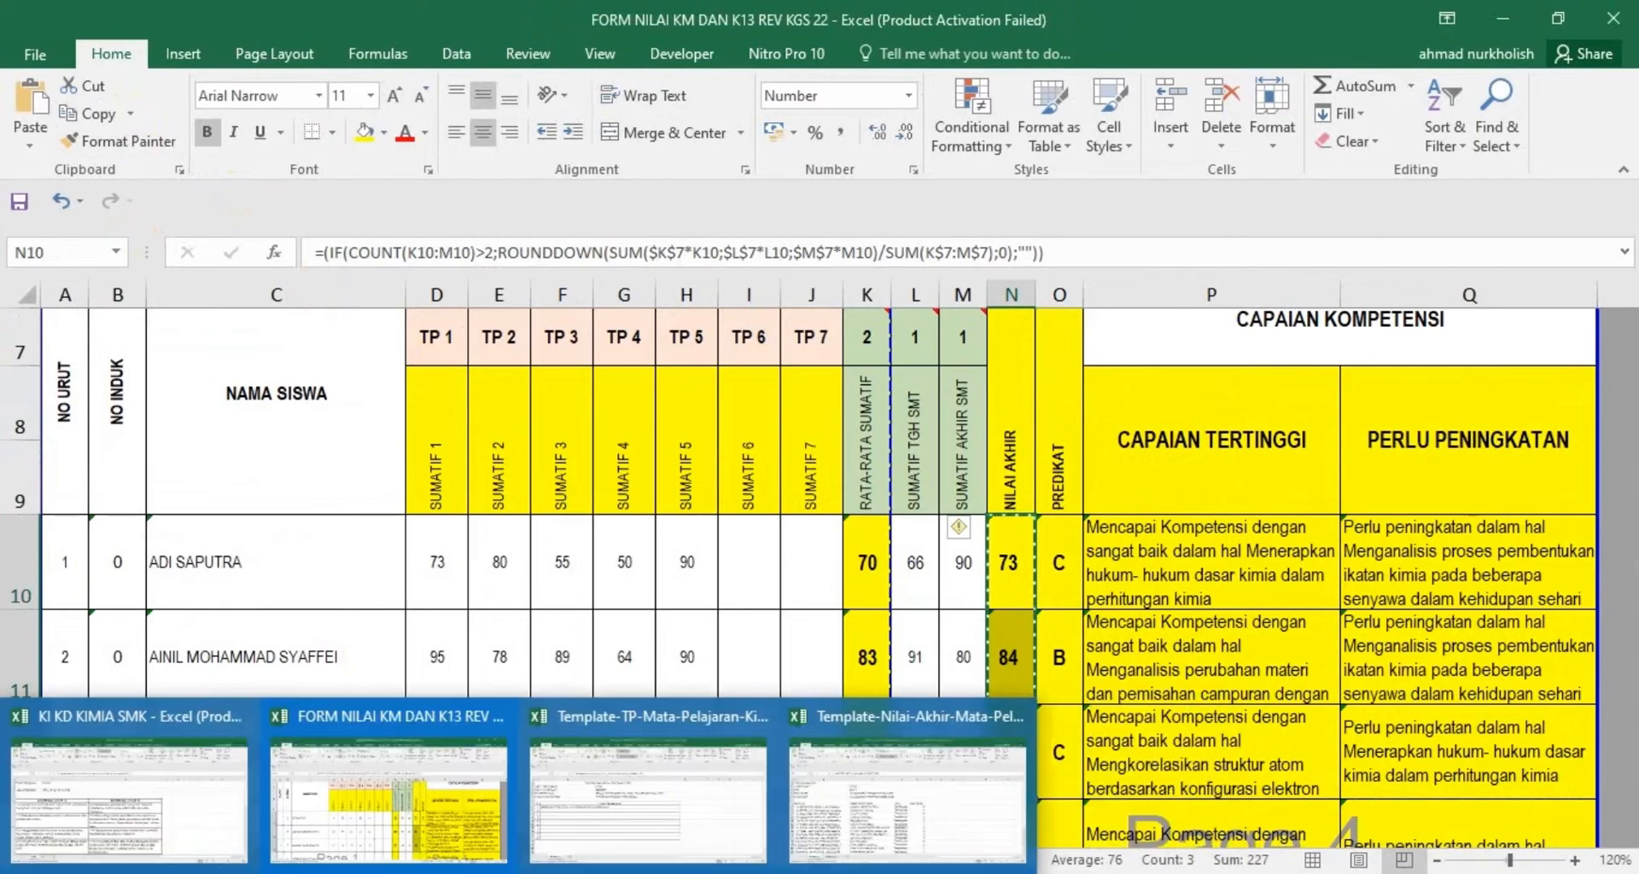
In the Nilai Akhir template workbook, paste the copied scores as values into E8:E10 and save the file
left_click(973, 773)
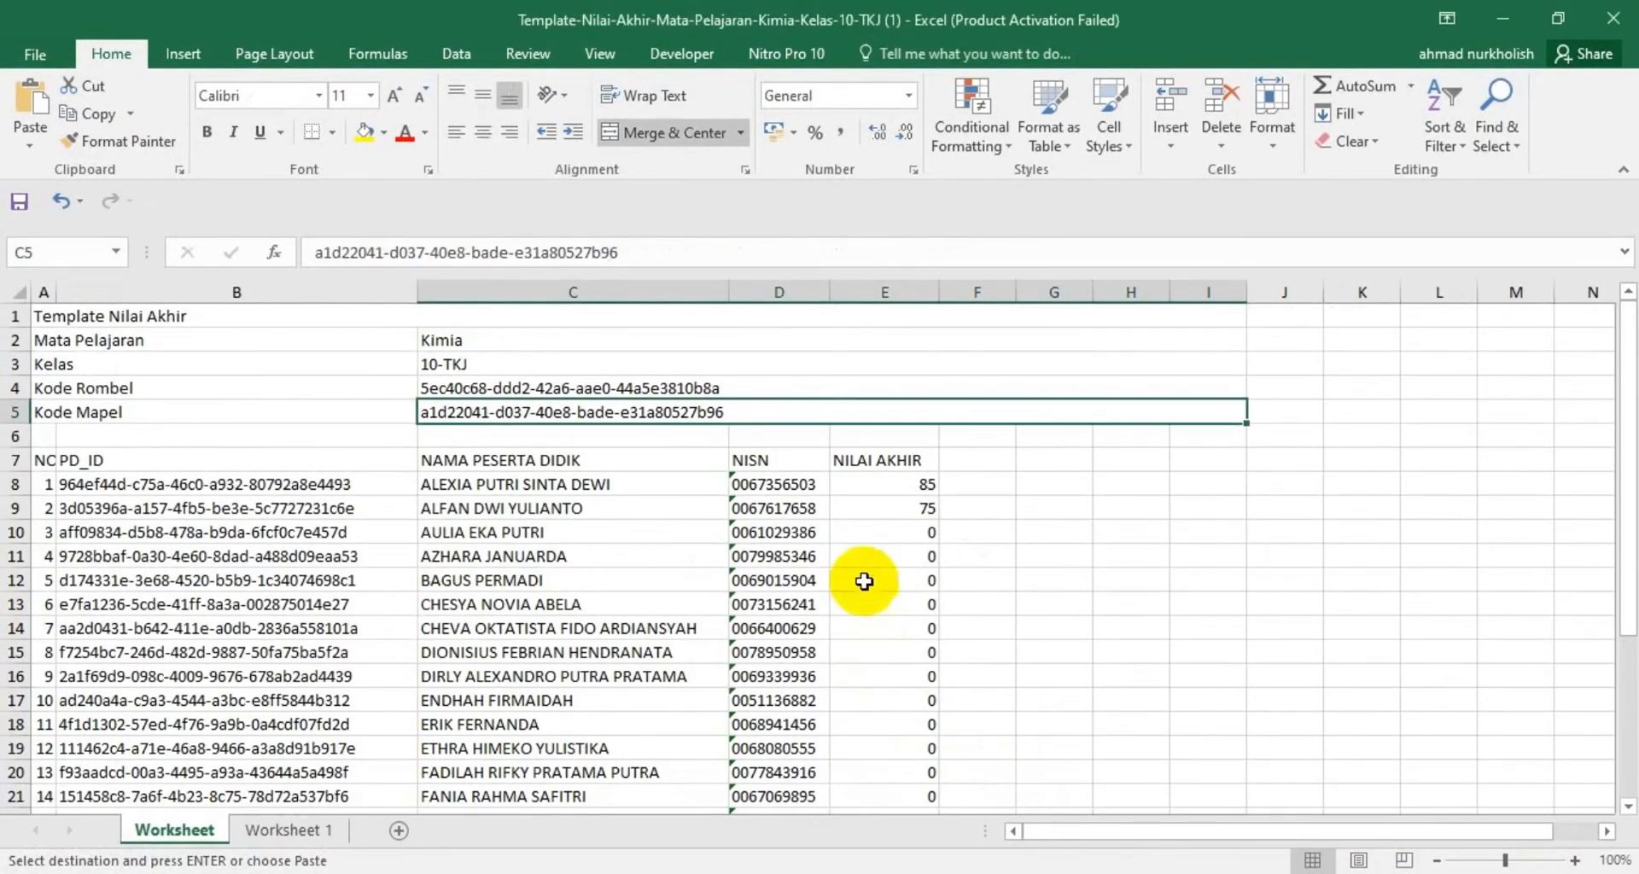
right_click(909, 483)
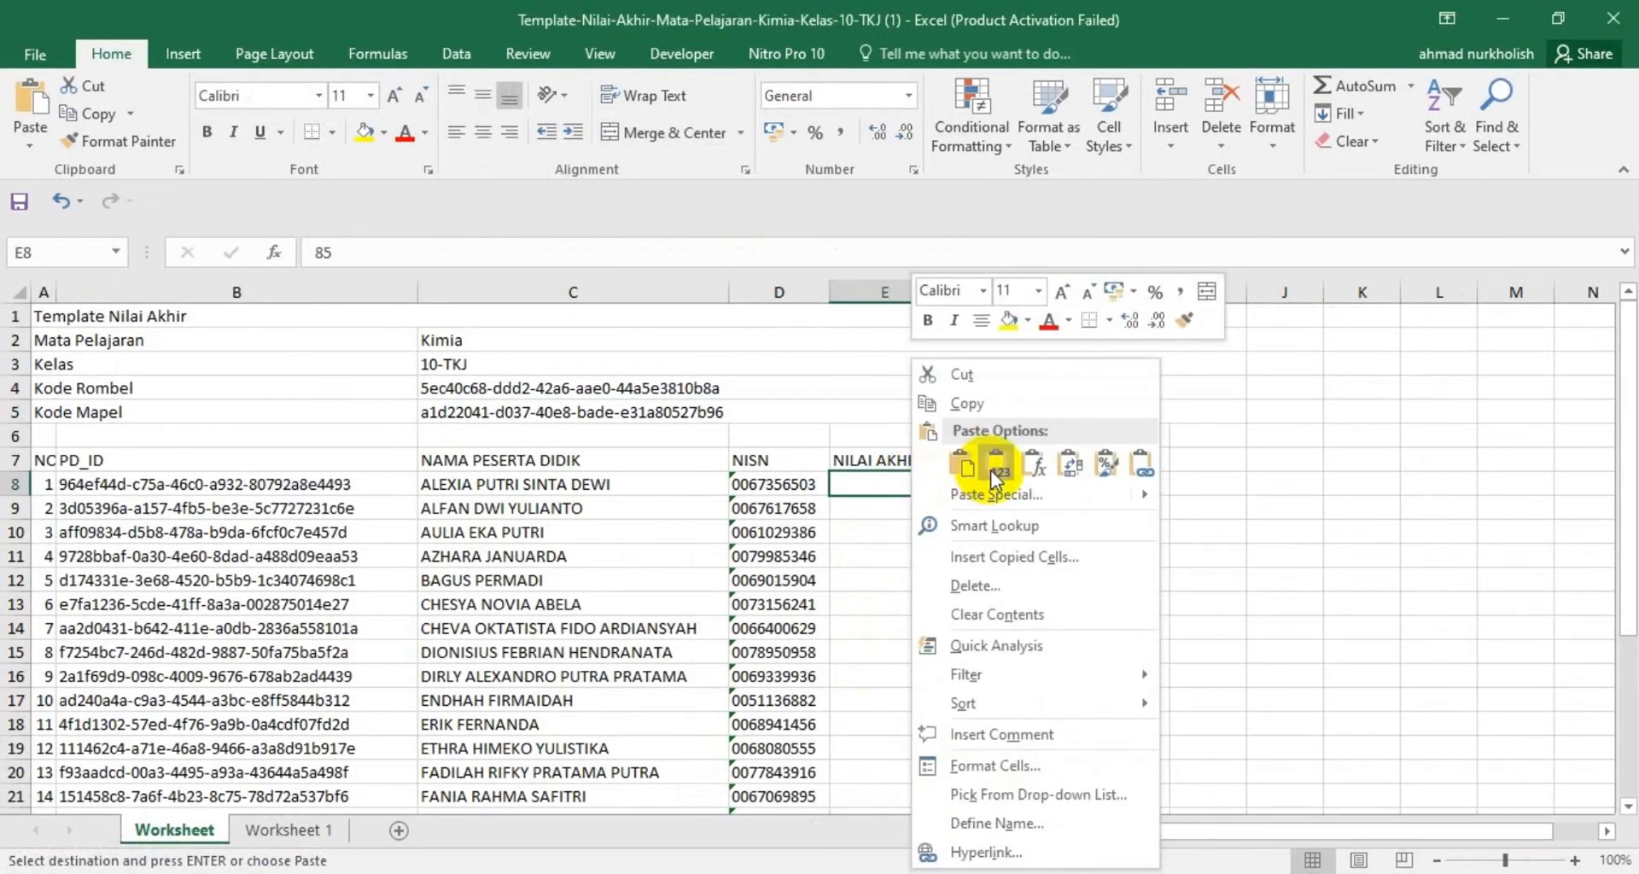
left_click(995, 469)
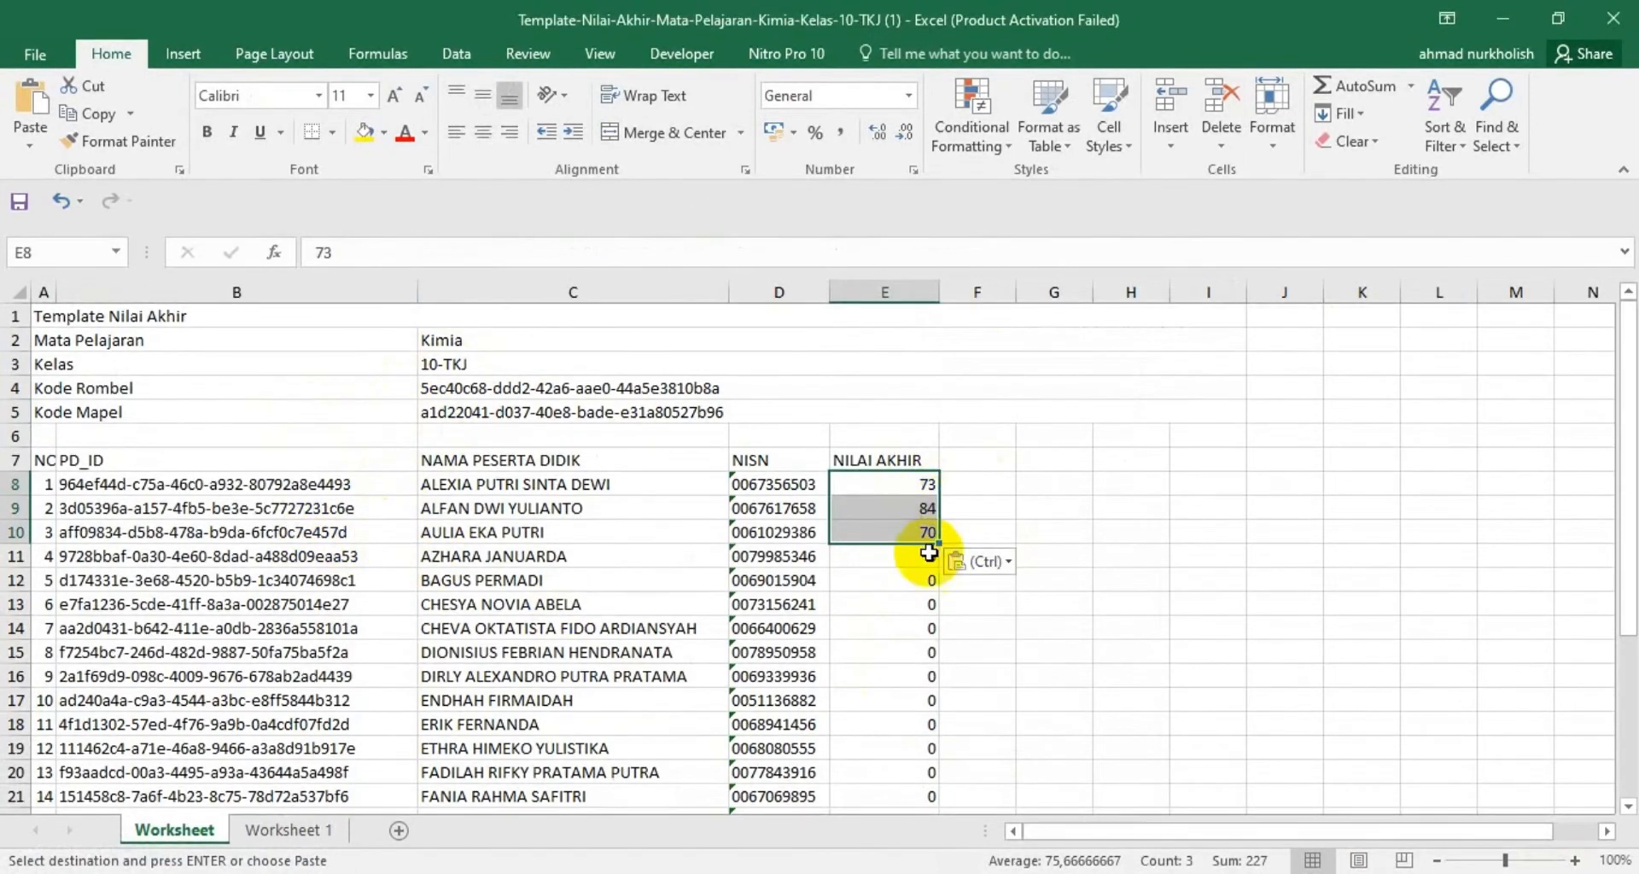
scroll(892, 598, "down", 3)
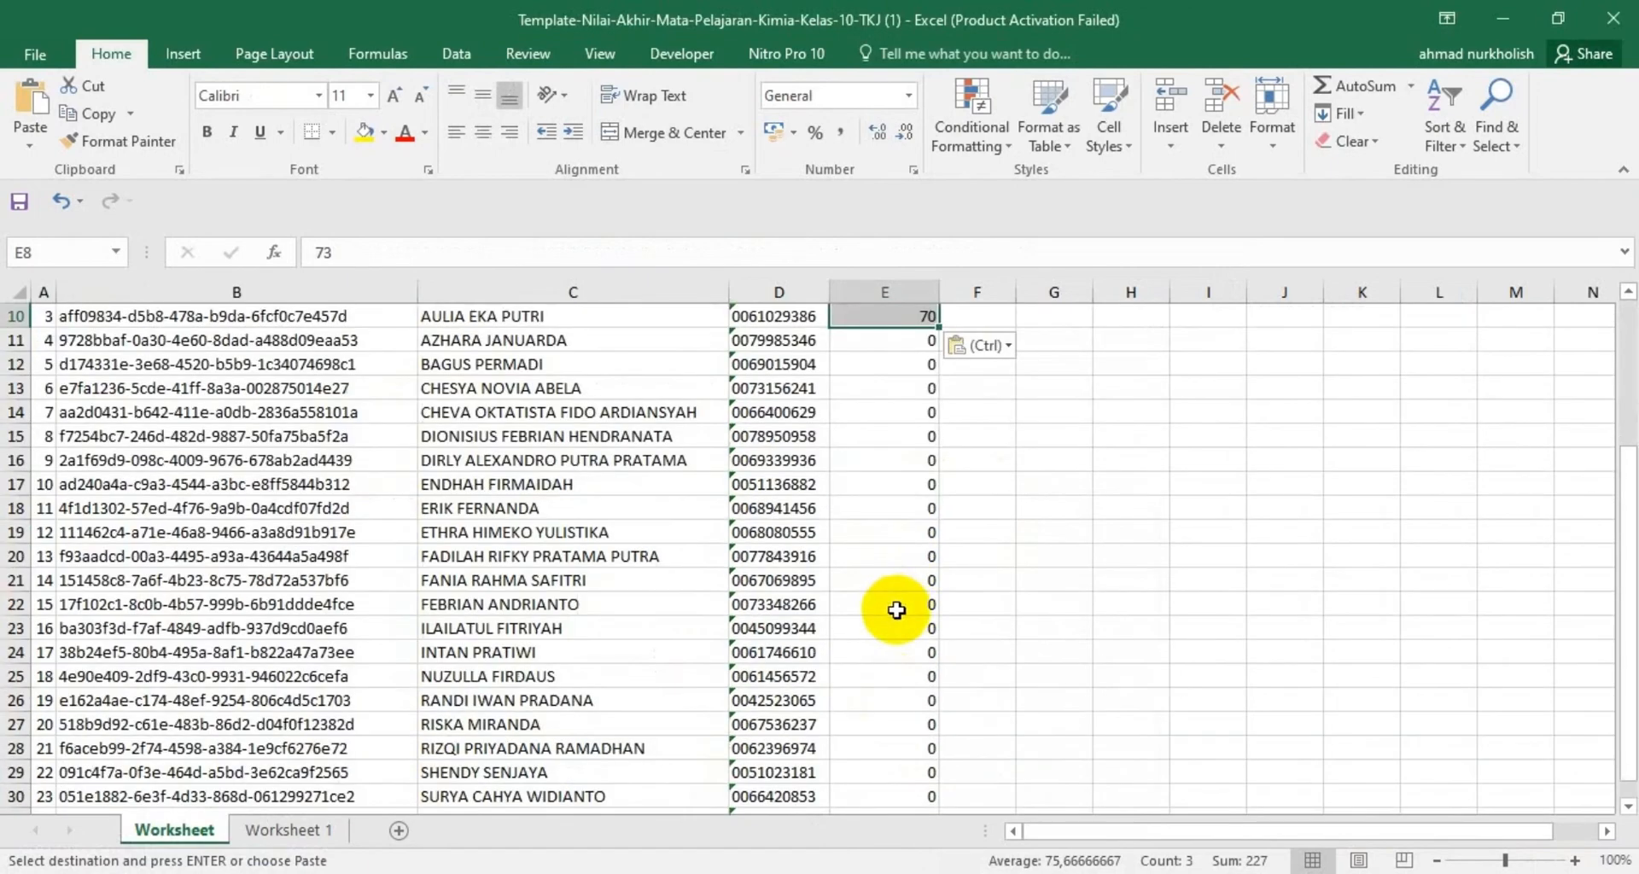
scroll(892, 607, "up", 3)
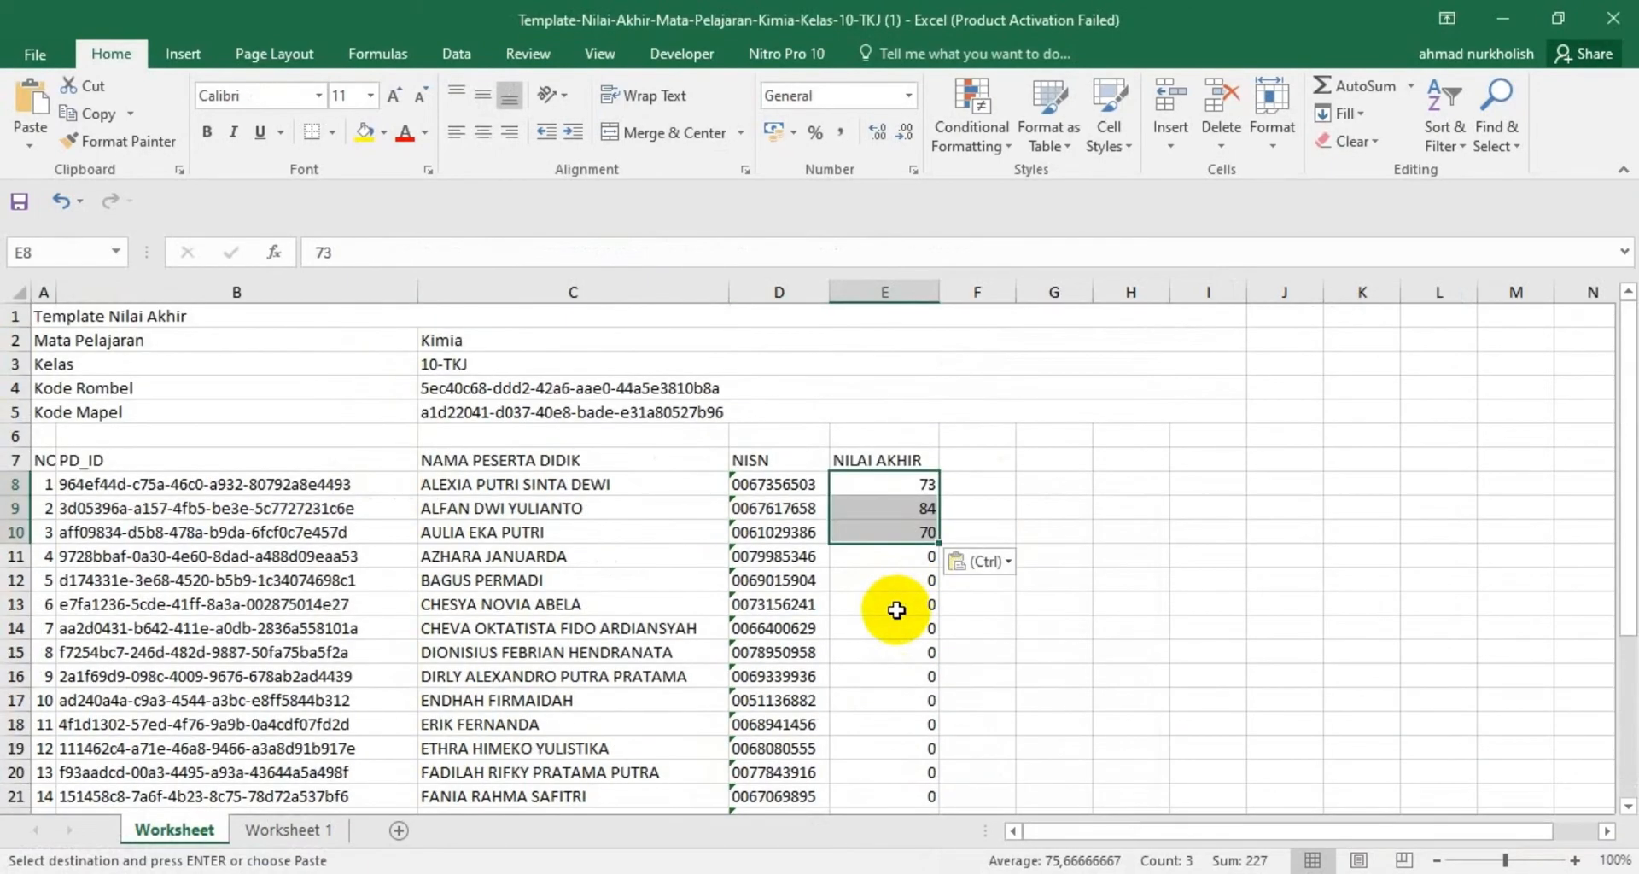
left_click(32, 58)
left_click(42, 240)
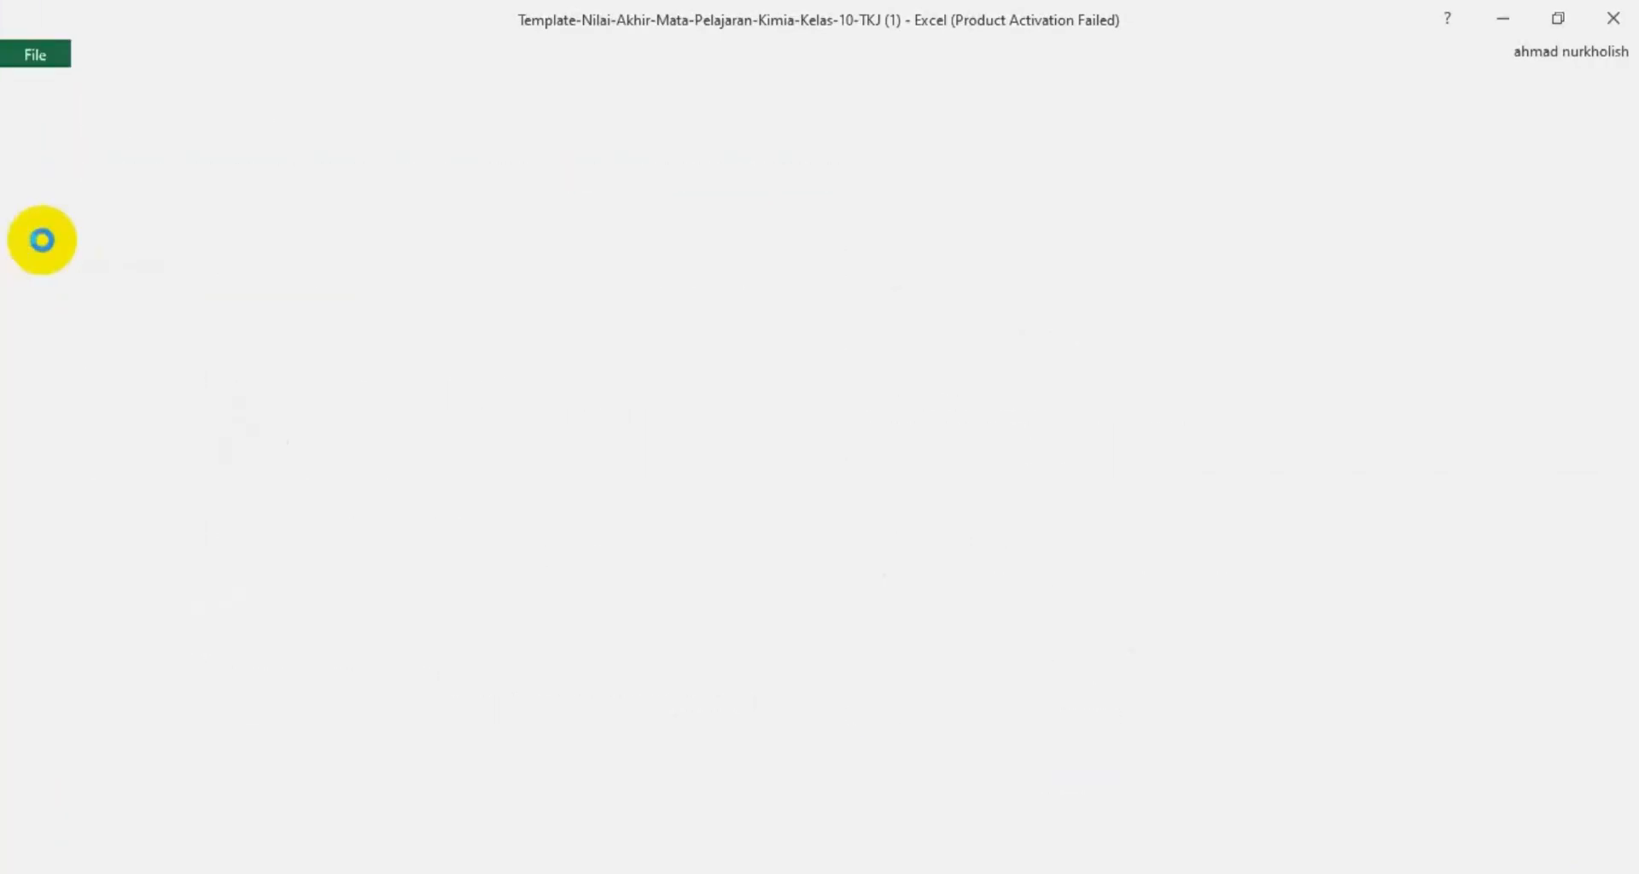
Return to e-Rapor SMK and save the Nilai Akhir form below the student table
mouse_move(1091, 871)
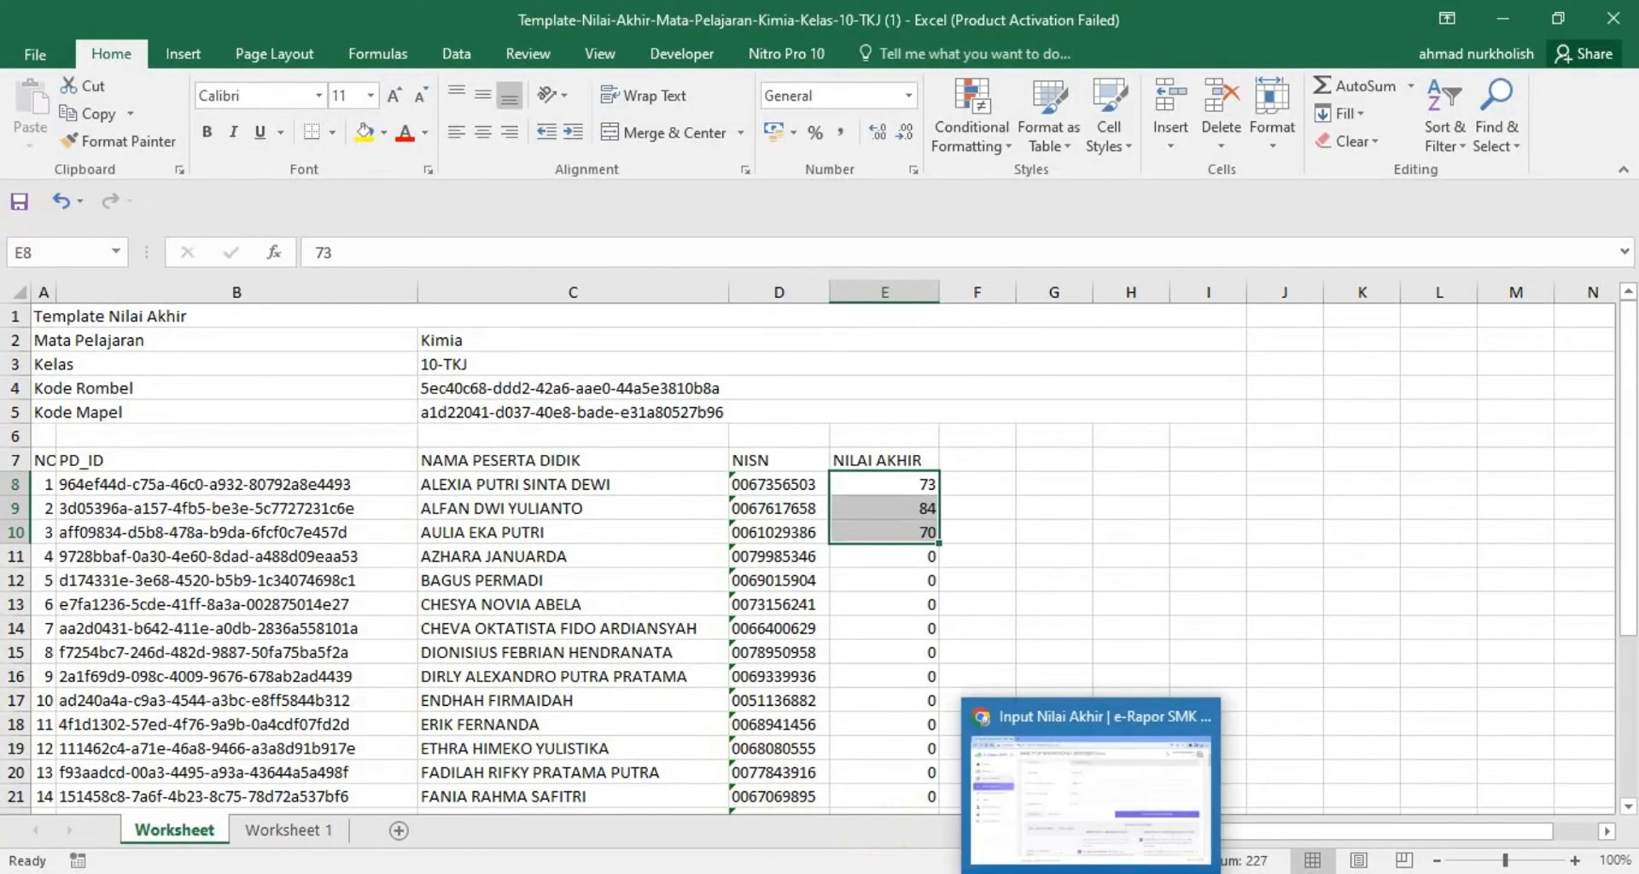
left_click(1091, 794)
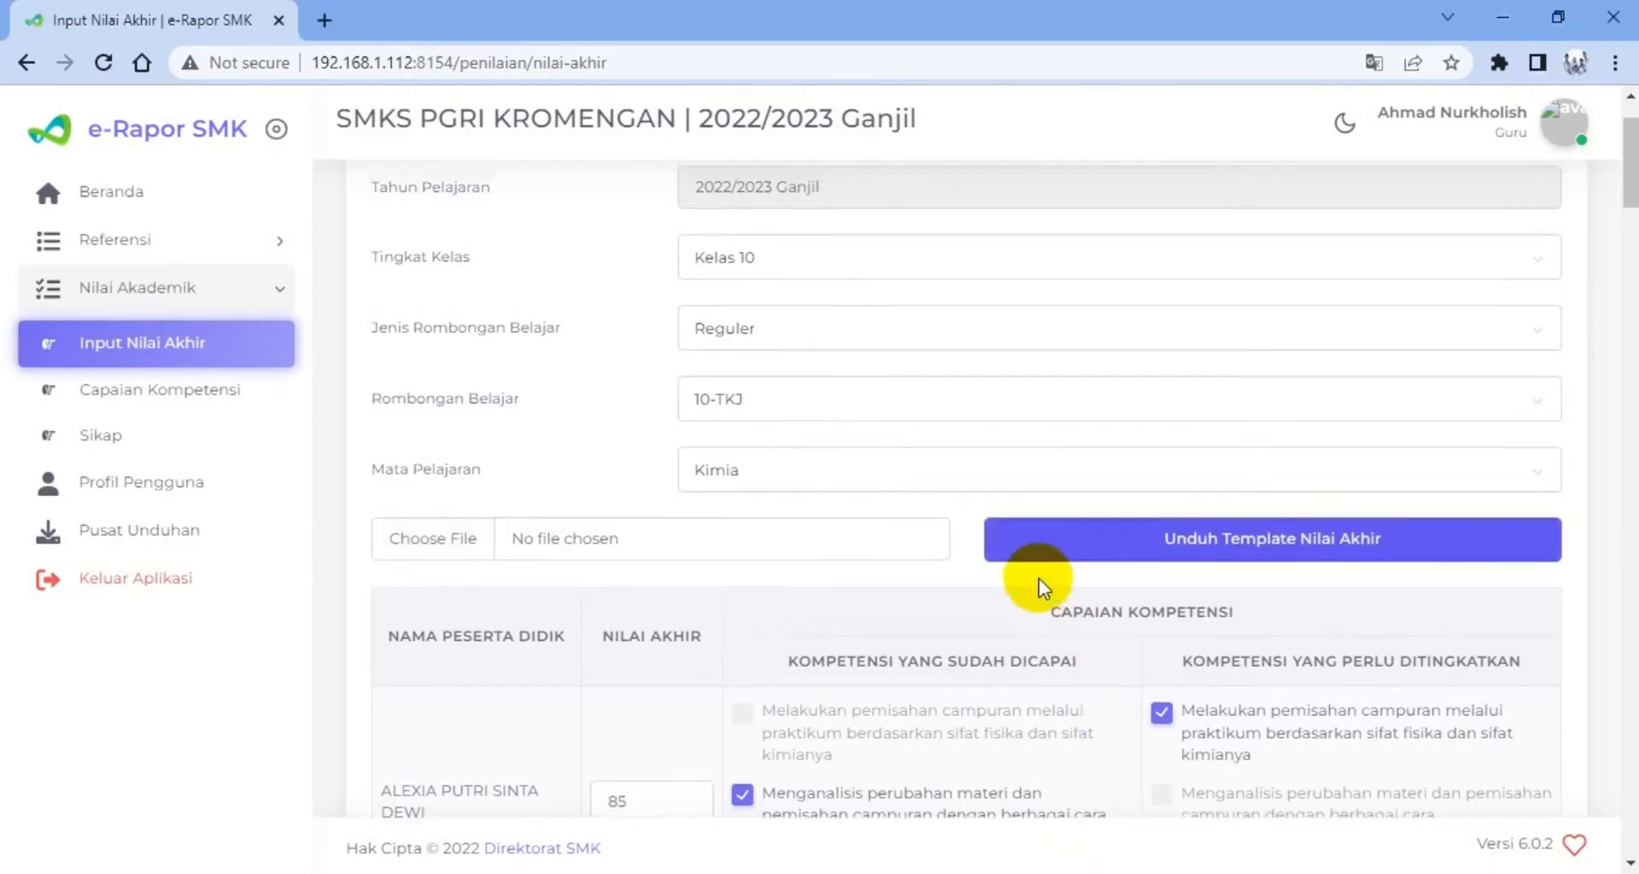
scroll(1037, 577, "down", 15)
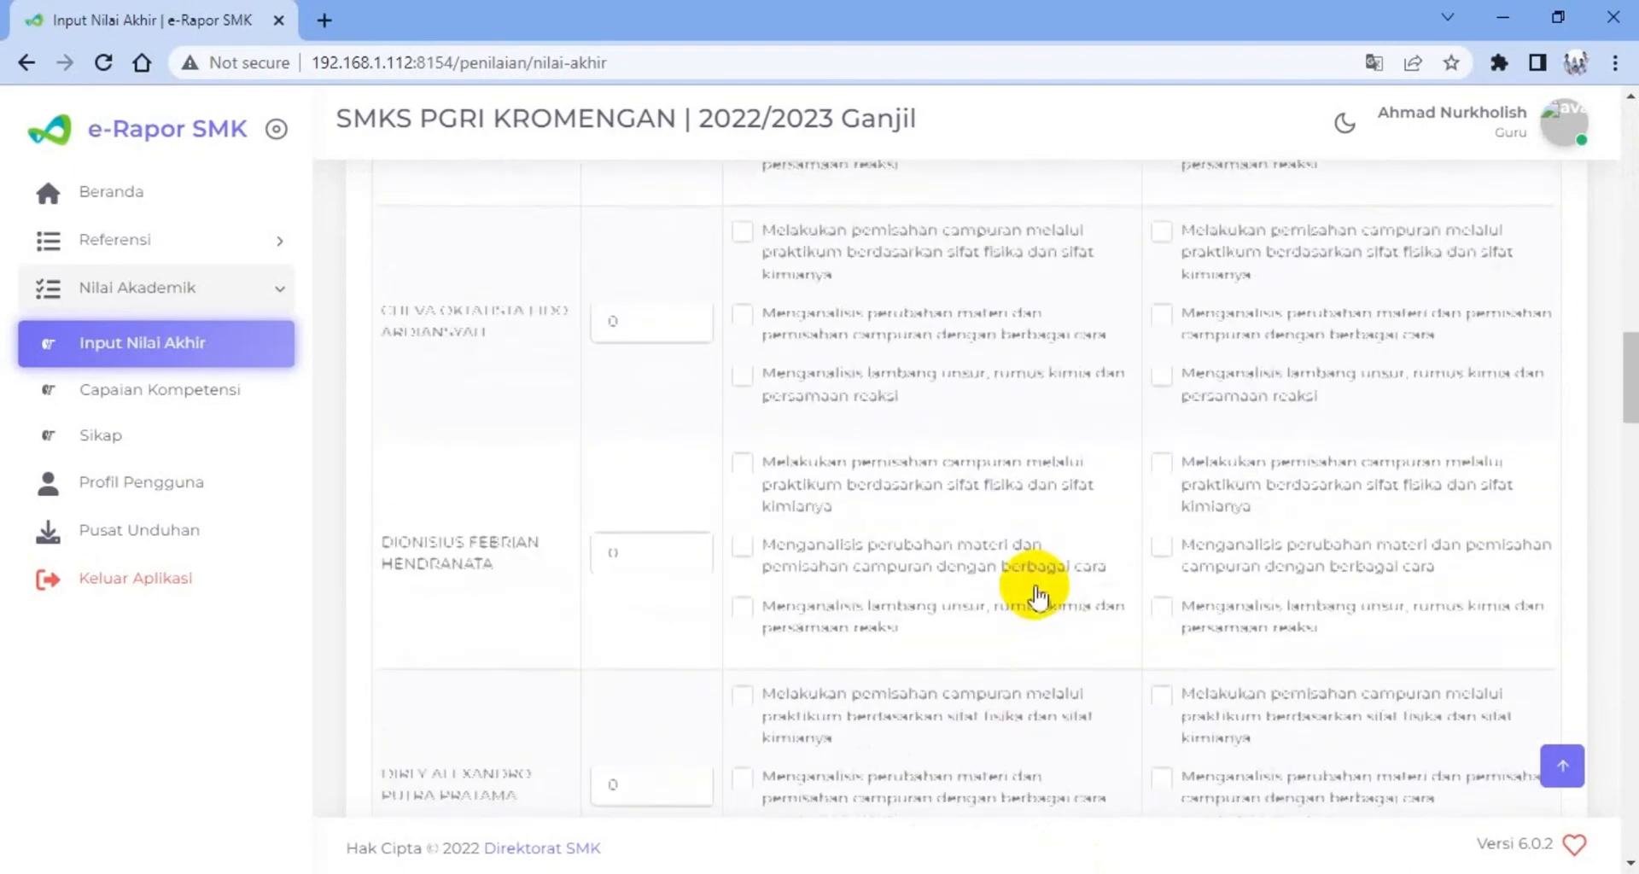
scroll(1037, 594, "down", 20)
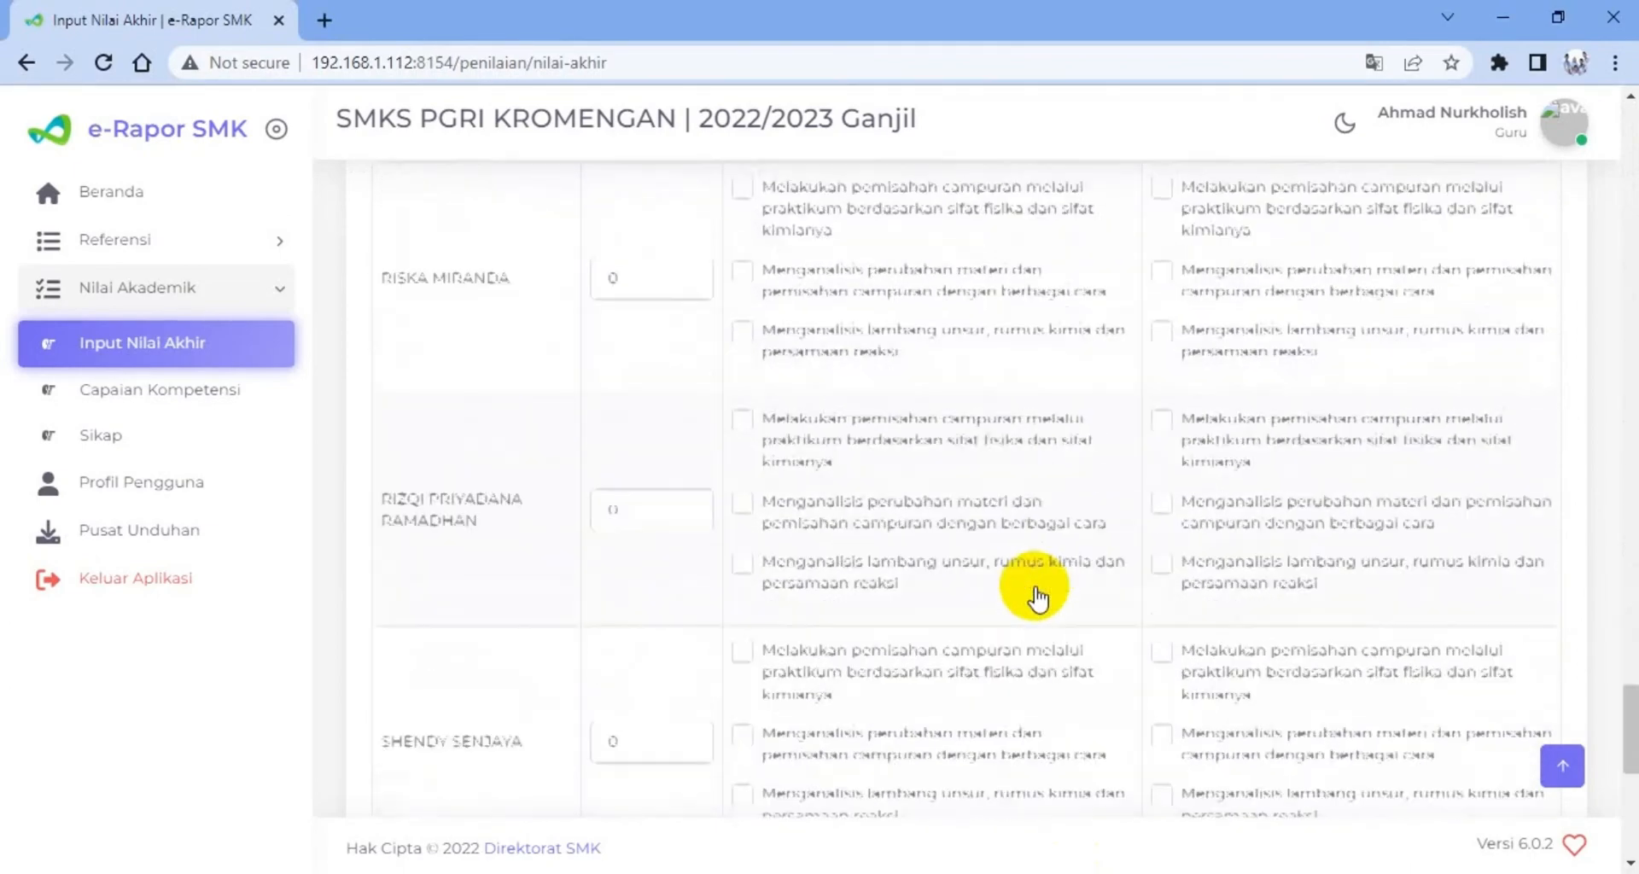
left_click(451, 744)
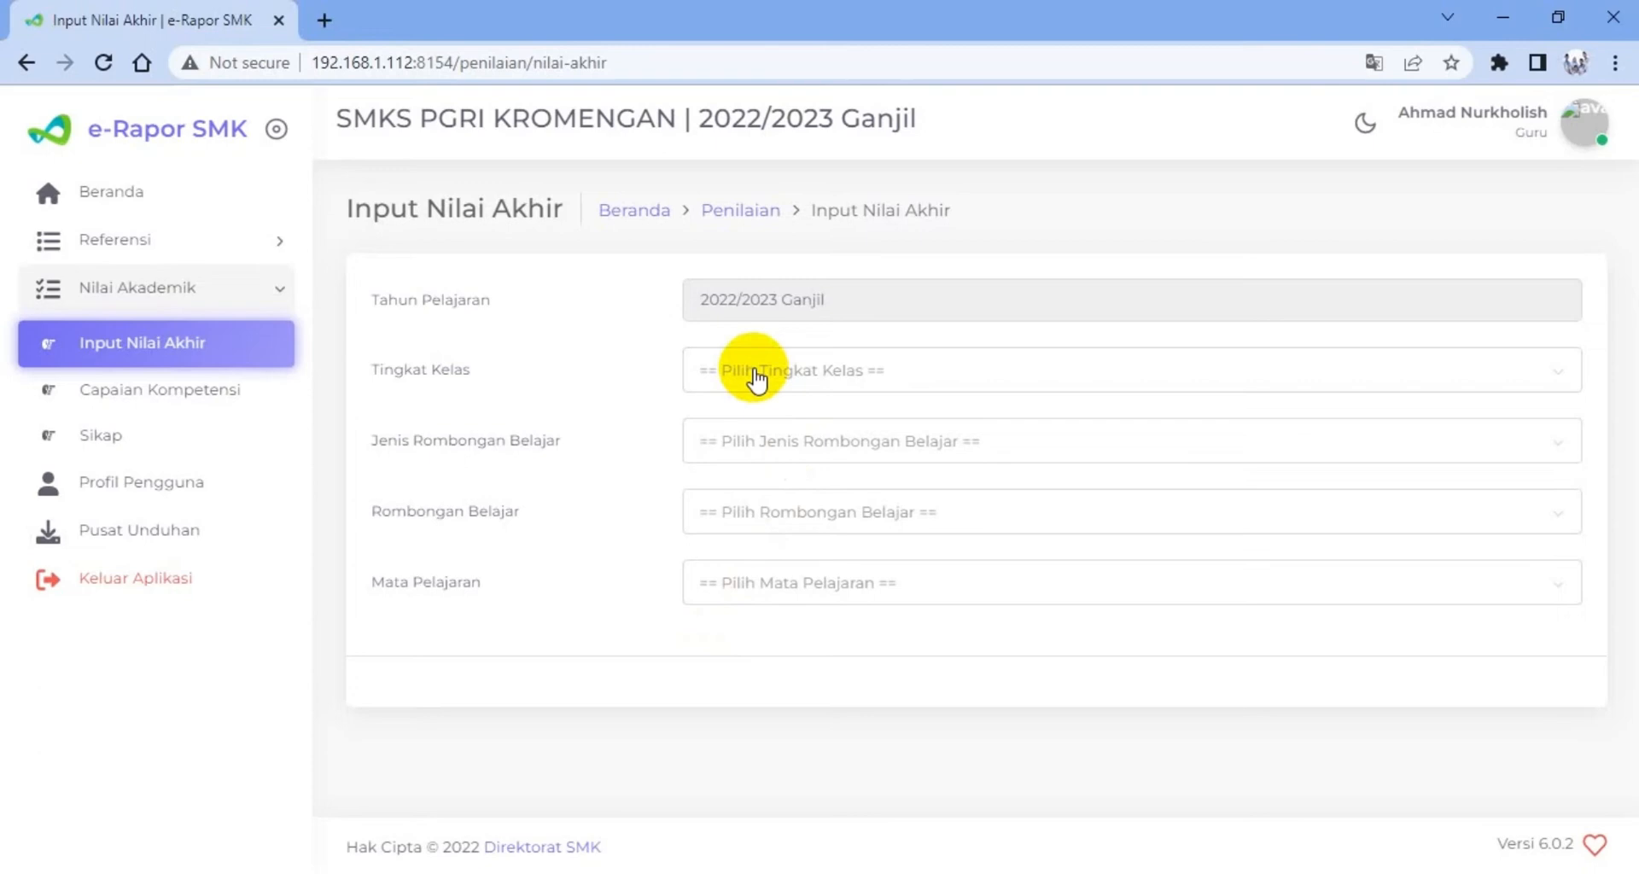
Load the Input Nilai Akhir form for Kelas 10, Reguler, rombongan belajar 10-TKJ and mata pelajaran Kimia
left_click(755, 376)
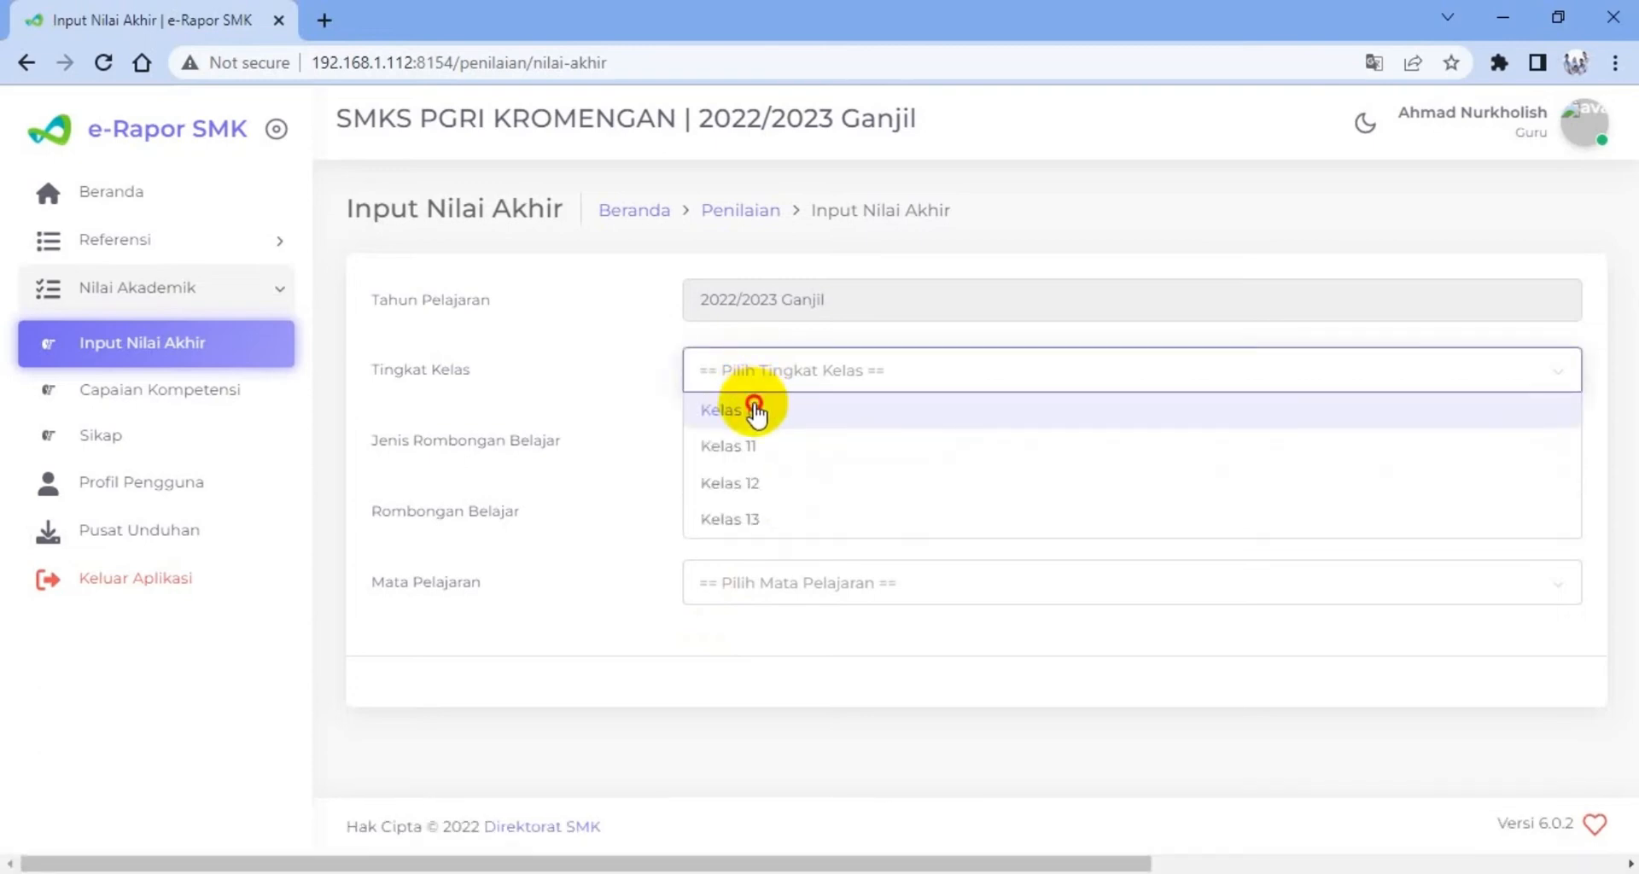
left_click(755, 410)
left_click(768, 451)
left_click(766, 476)
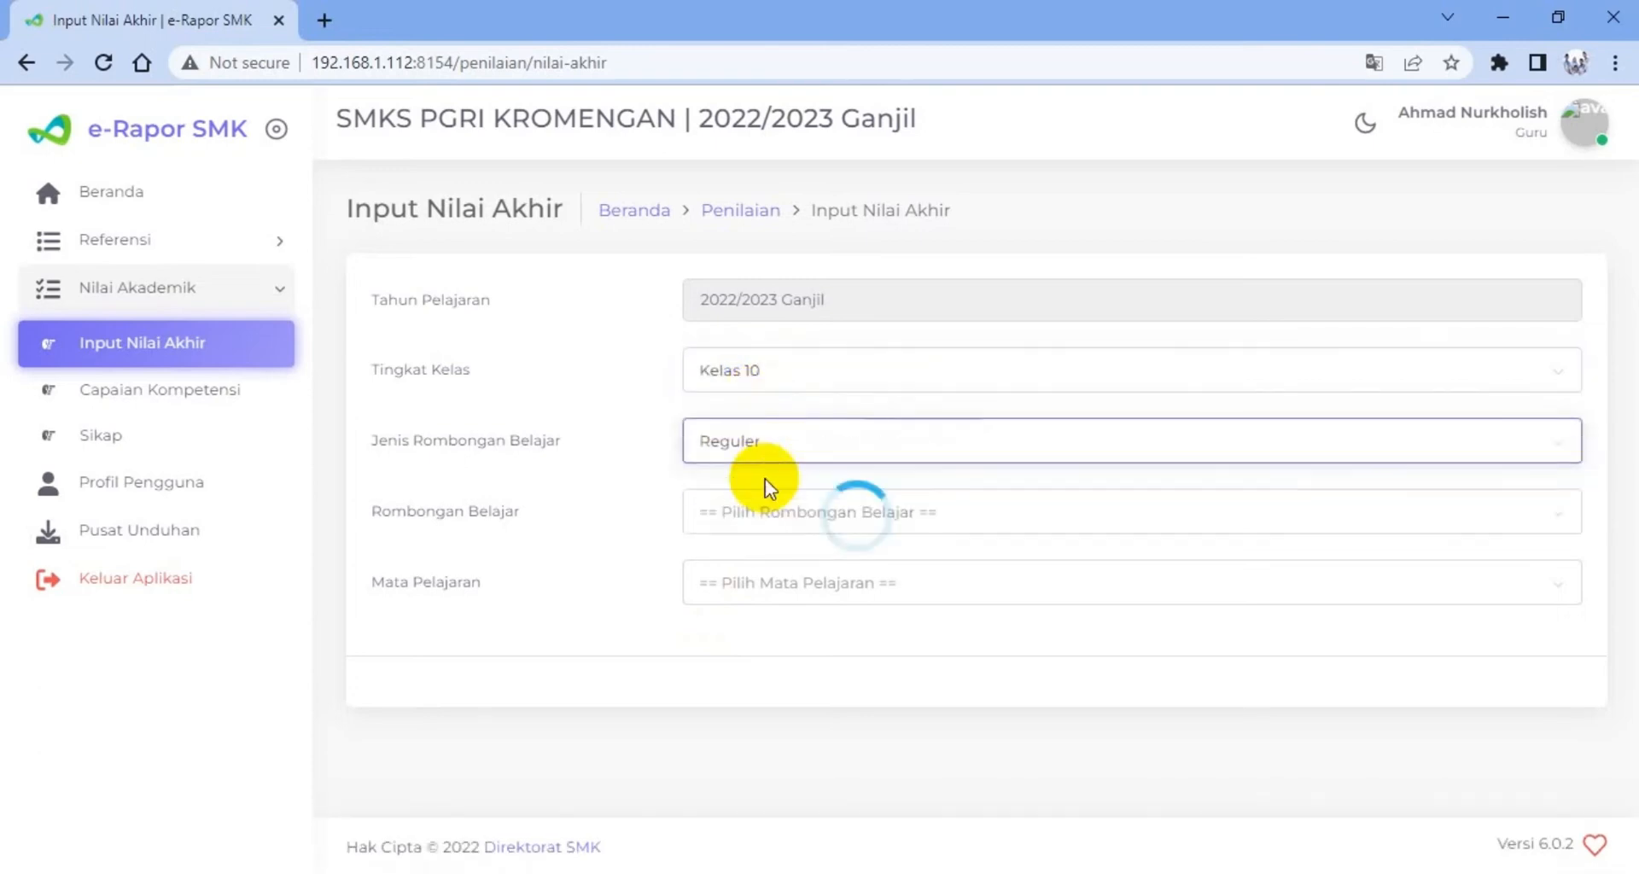
left_click(757, 510)
left_click(744, 613)
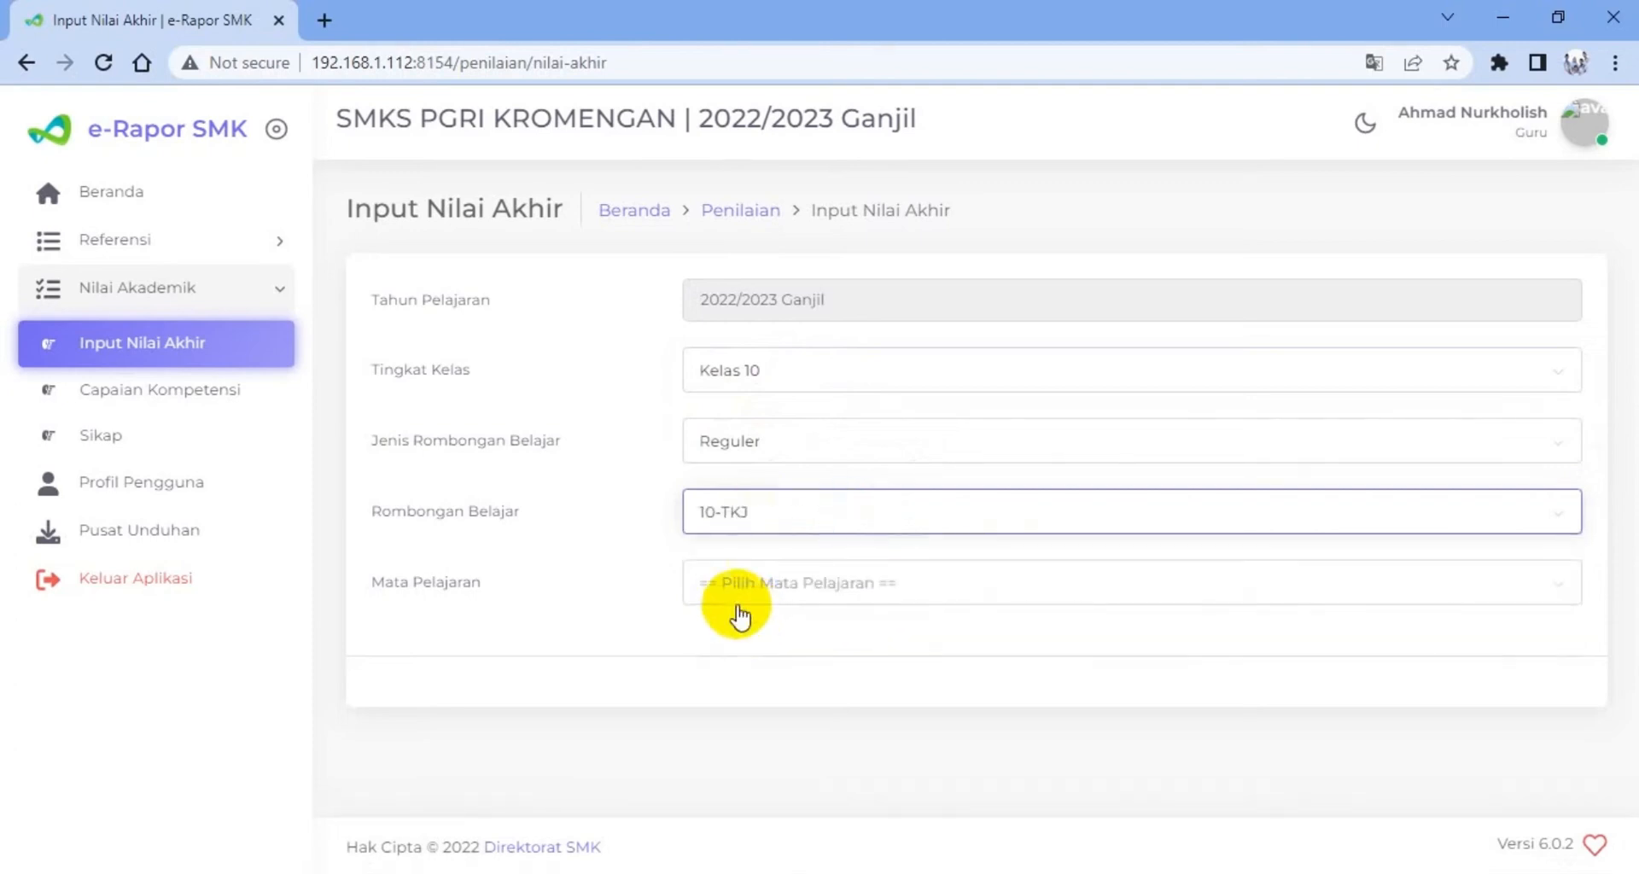
left_click(739, 613)
left_click(715, 681)
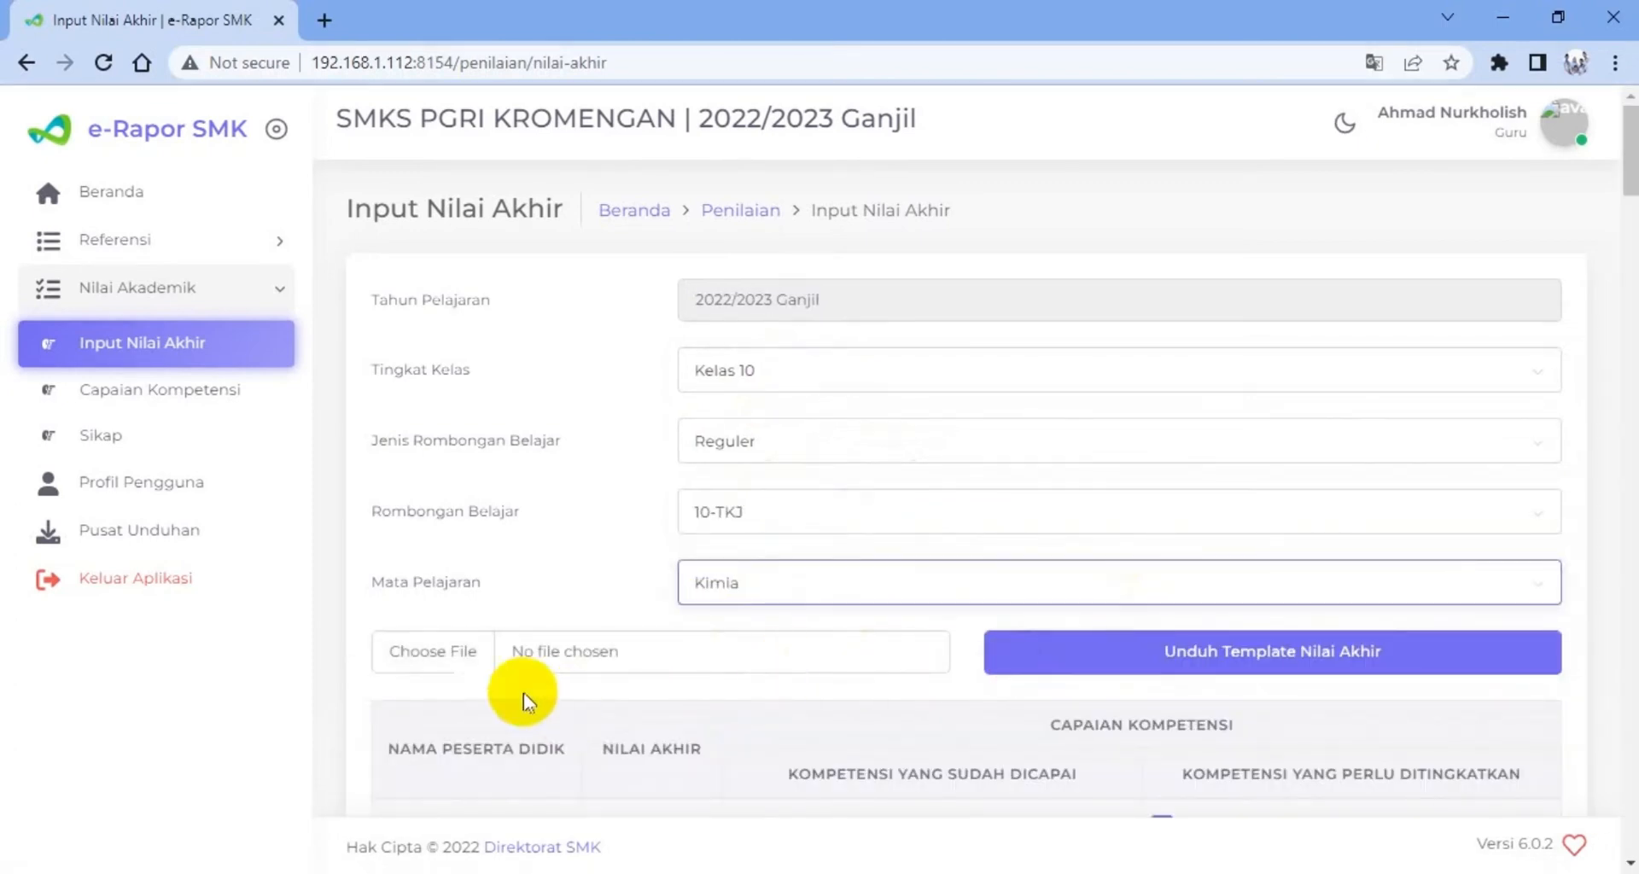
Upload Template-Nilai-Akhir-Mata-Pelajaran-Kimia-Kelas-10-TKJ (1) from the Downloads folder as the Nilai Akhir file
left_click(452, 658)
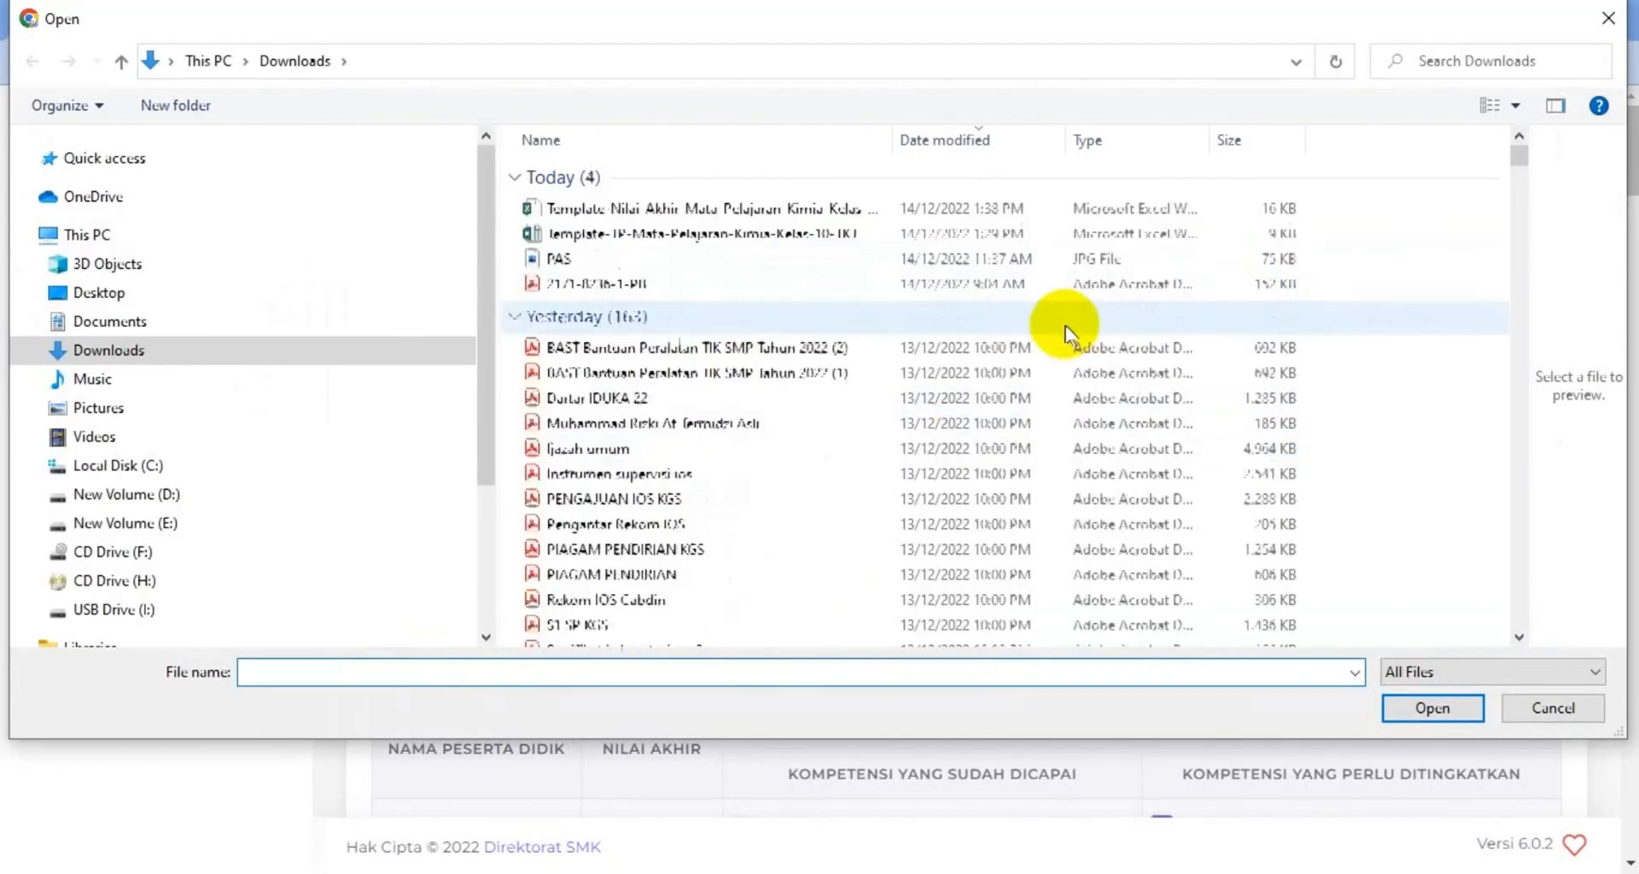
left_click(771, 213)
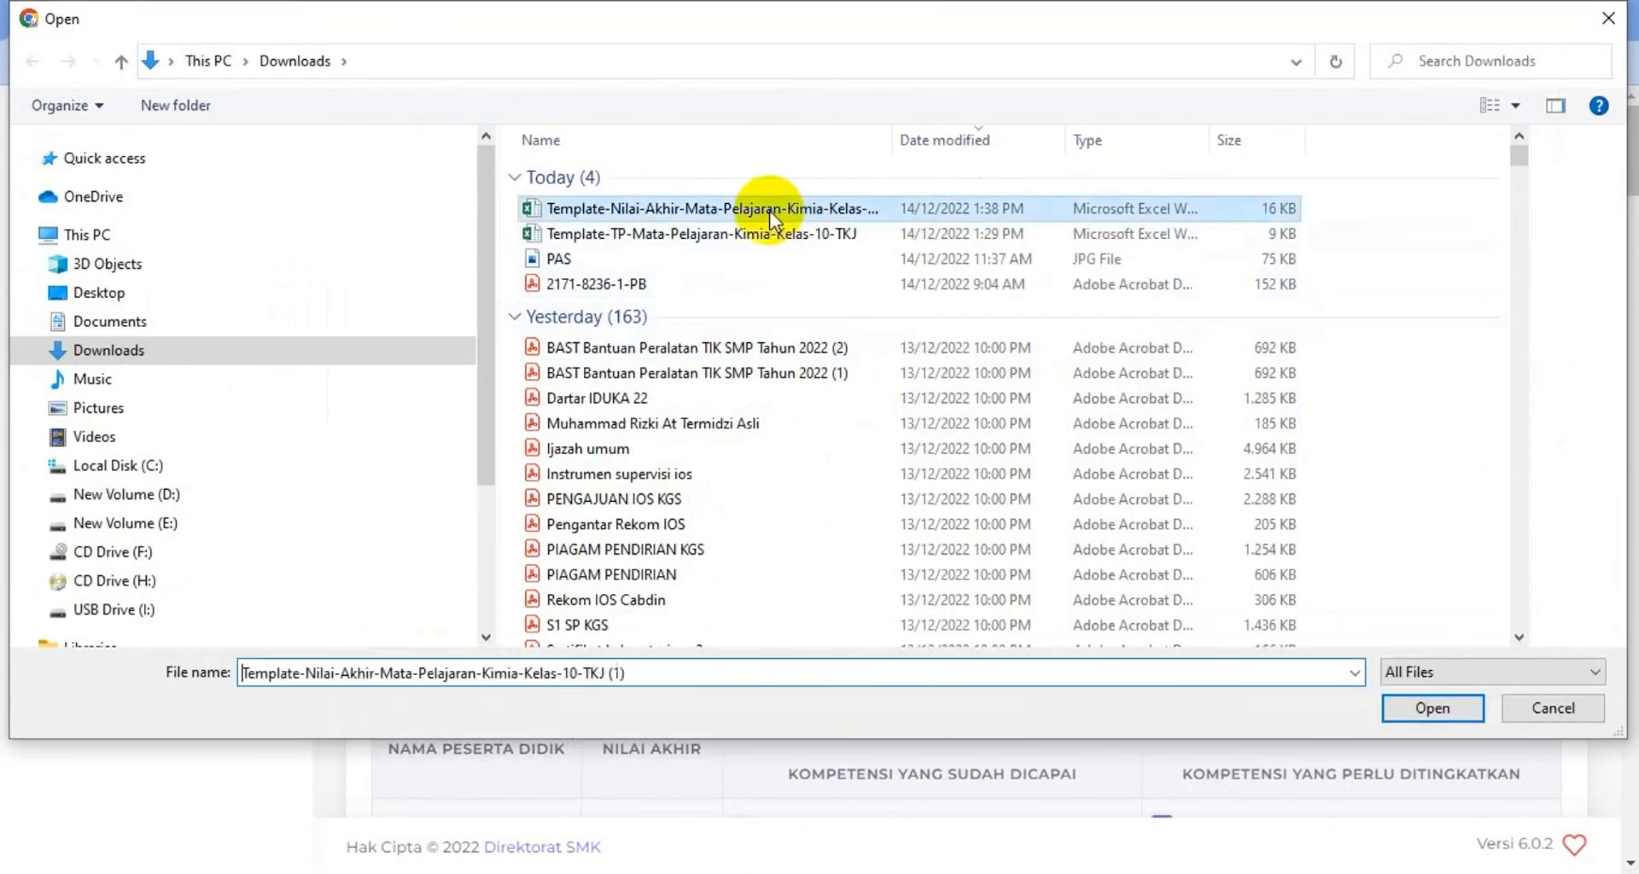
left_click(1407, 711)
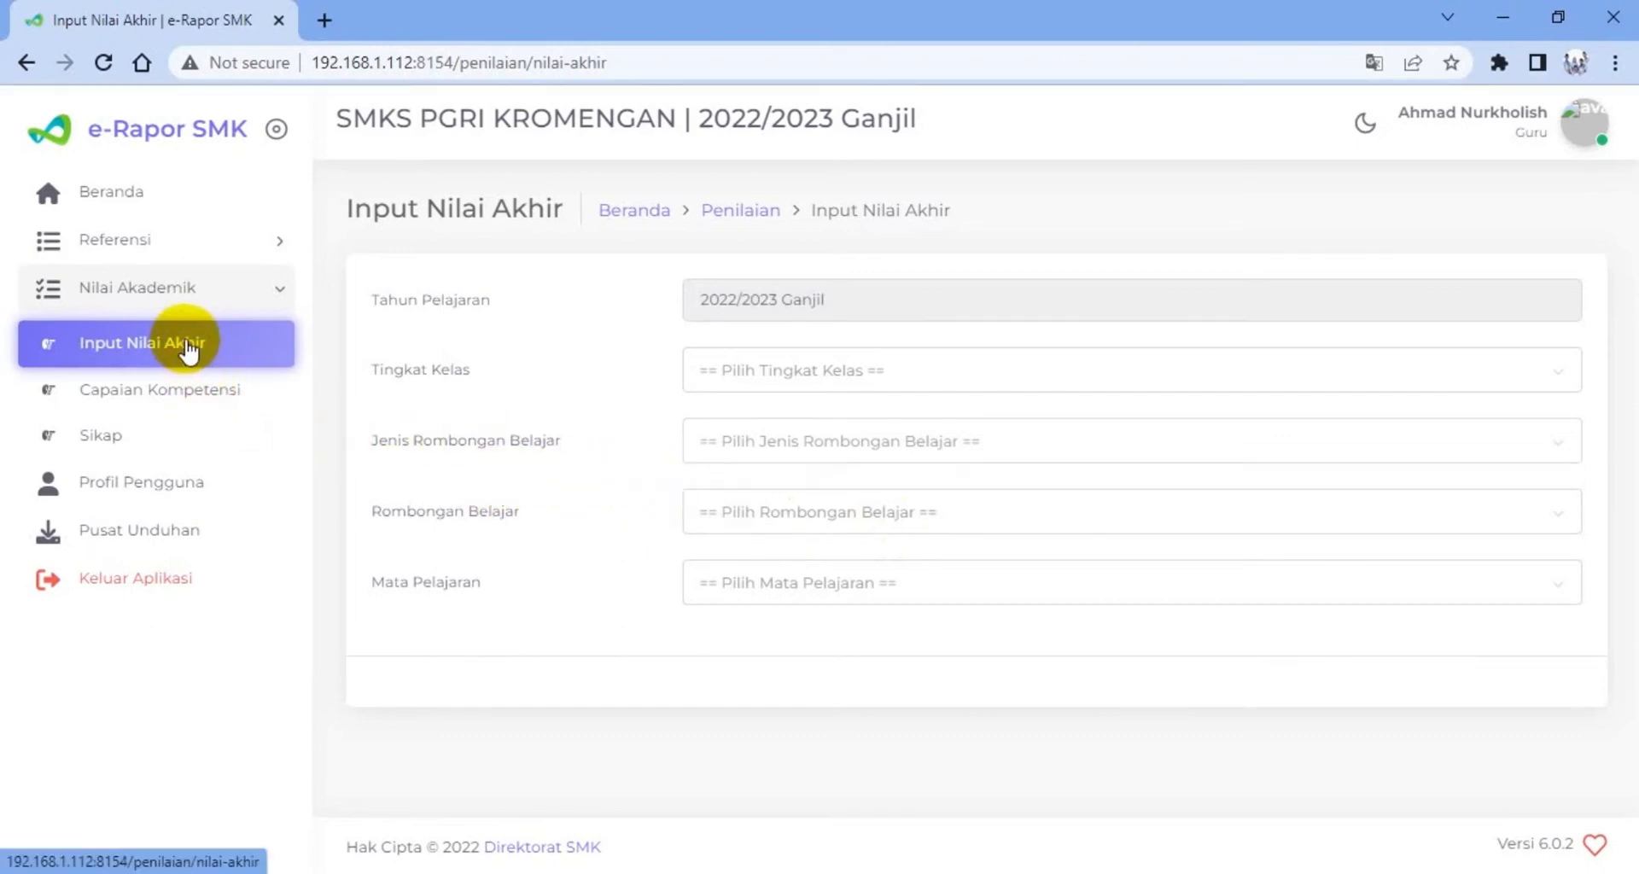
Display the Nilai Akhir table again by selecting Kelas 10, Reguler, 10-TKJ and Kimia
left_click(742, 386)
left_click(743, 413)
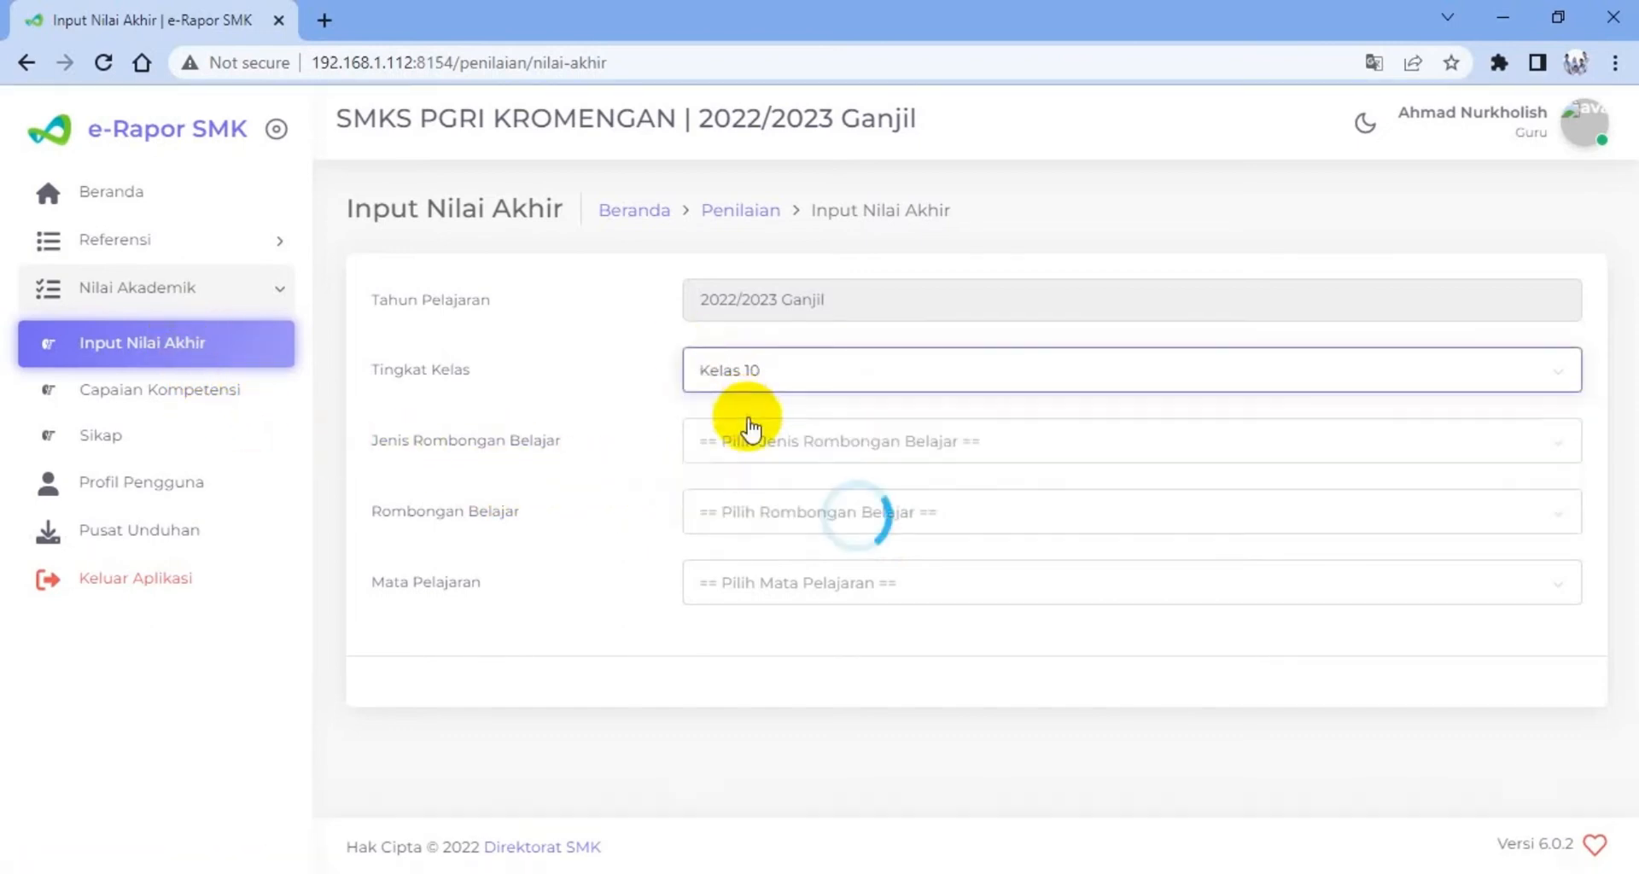
left_click(762, 452)
left_click(758, 476)
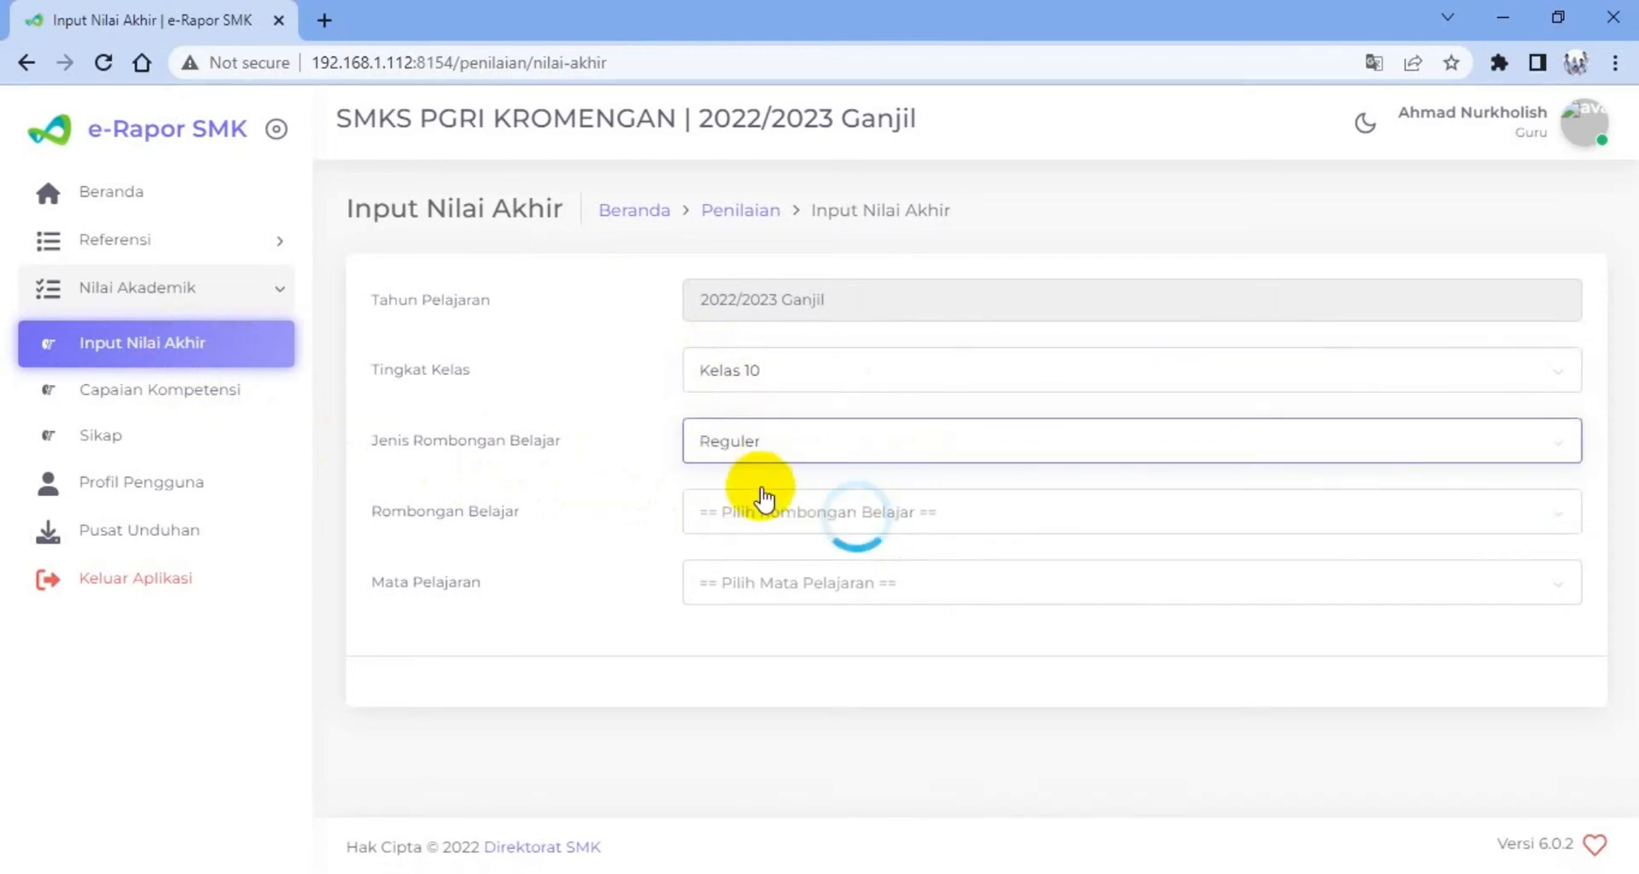
left_click(762, 510)
left_click(756, 613)
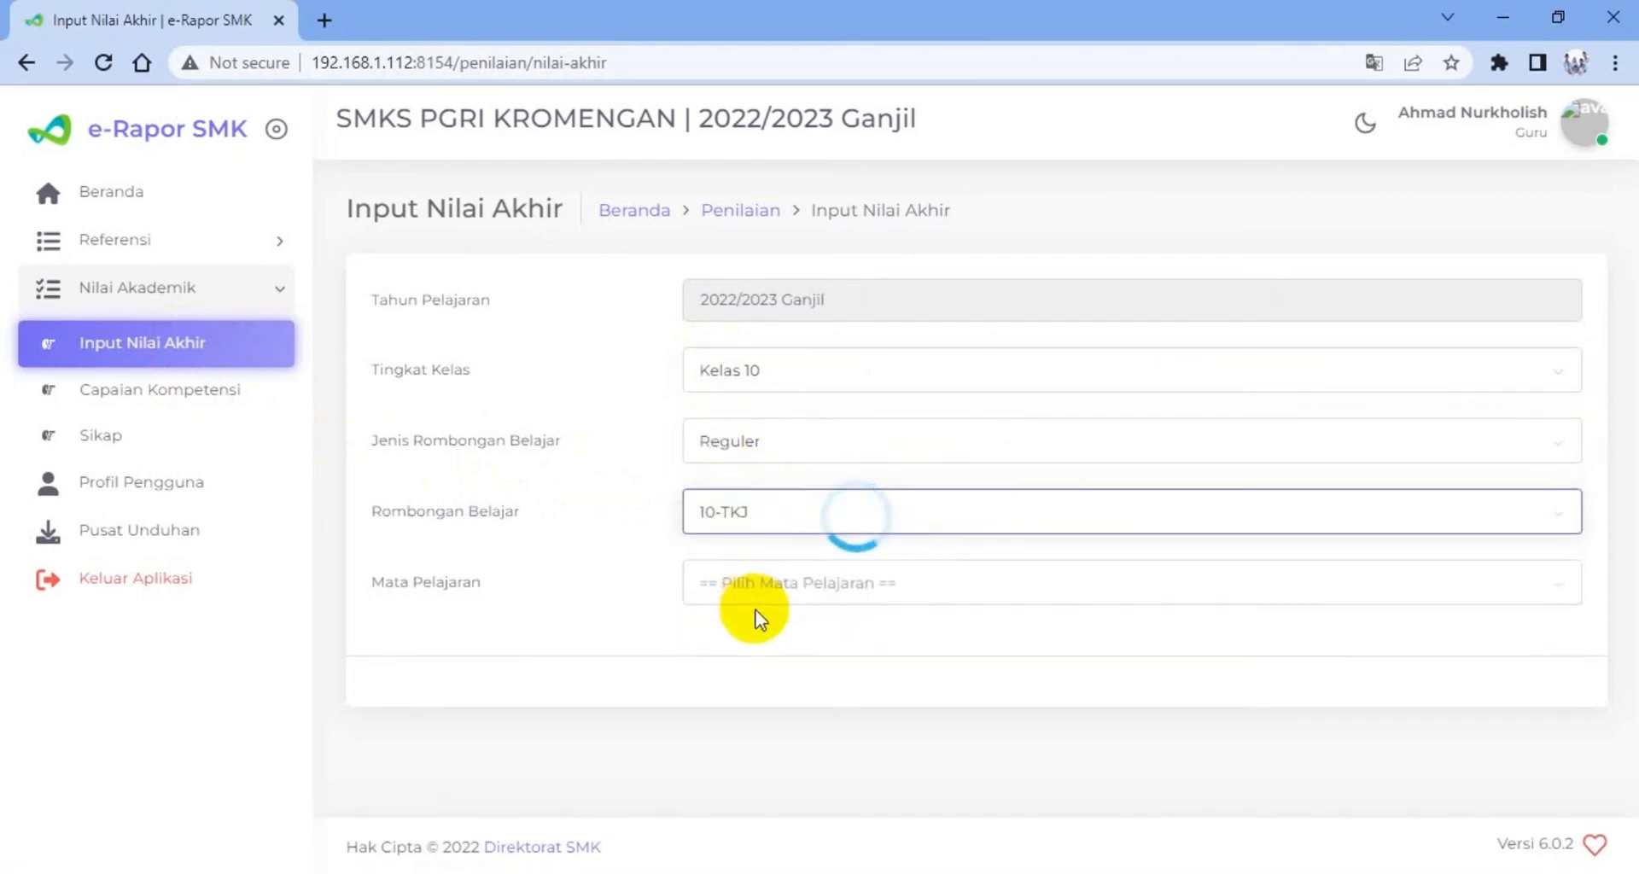
left_click(762, 600)
left_click(741, 684)
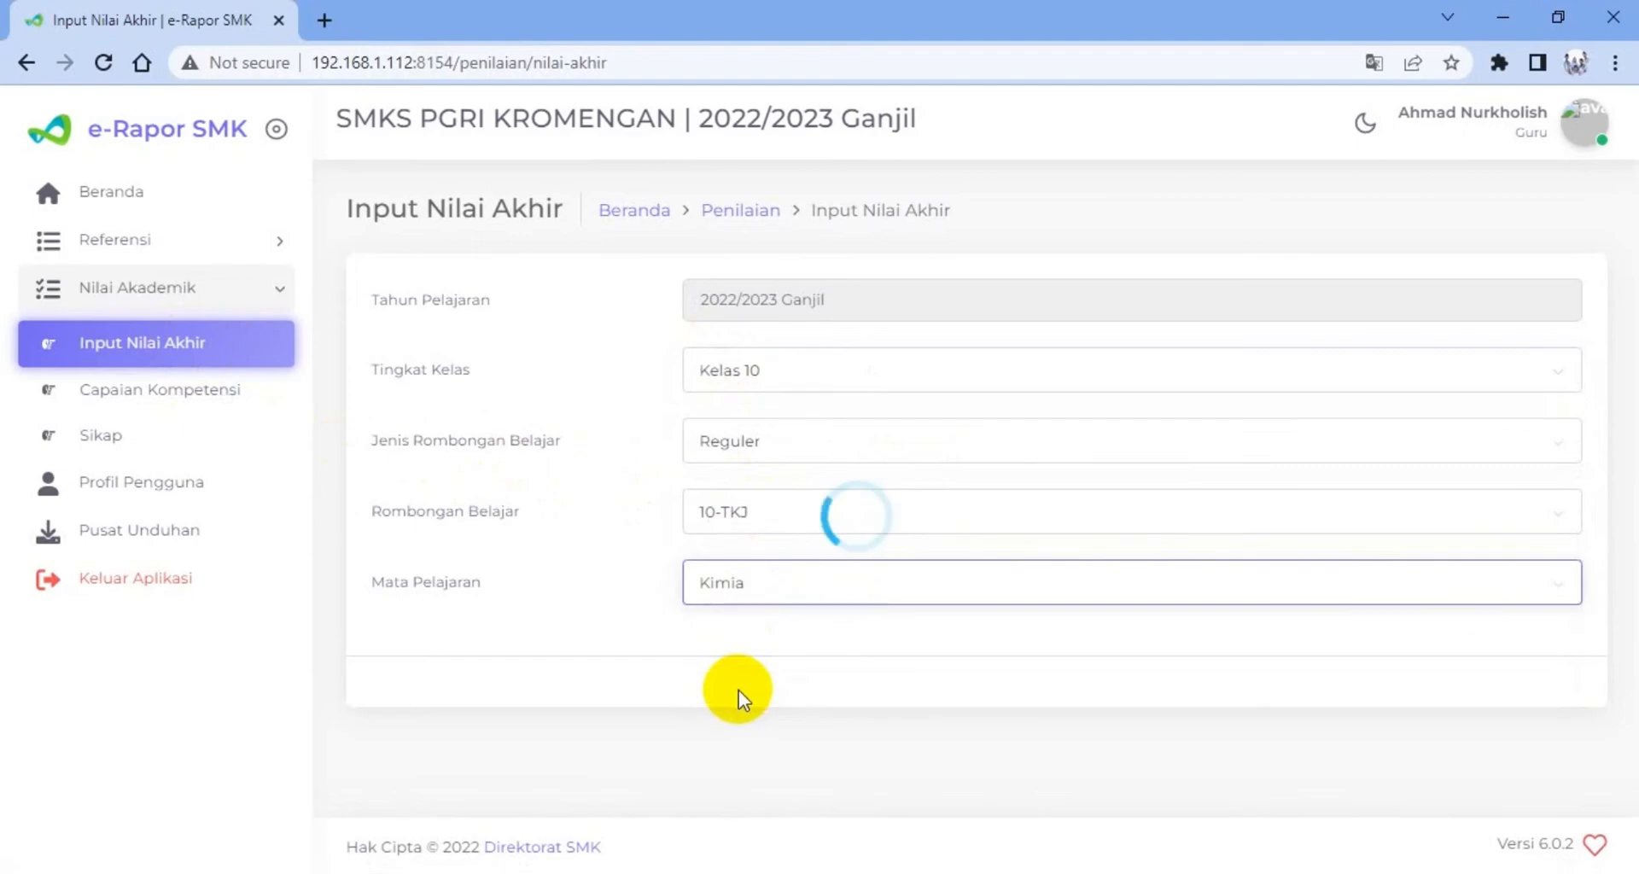
Review the imported final scores and the ticked achieved and to-be-improved competencies of the first students in the table
scroll(782, 661, "down", 7)
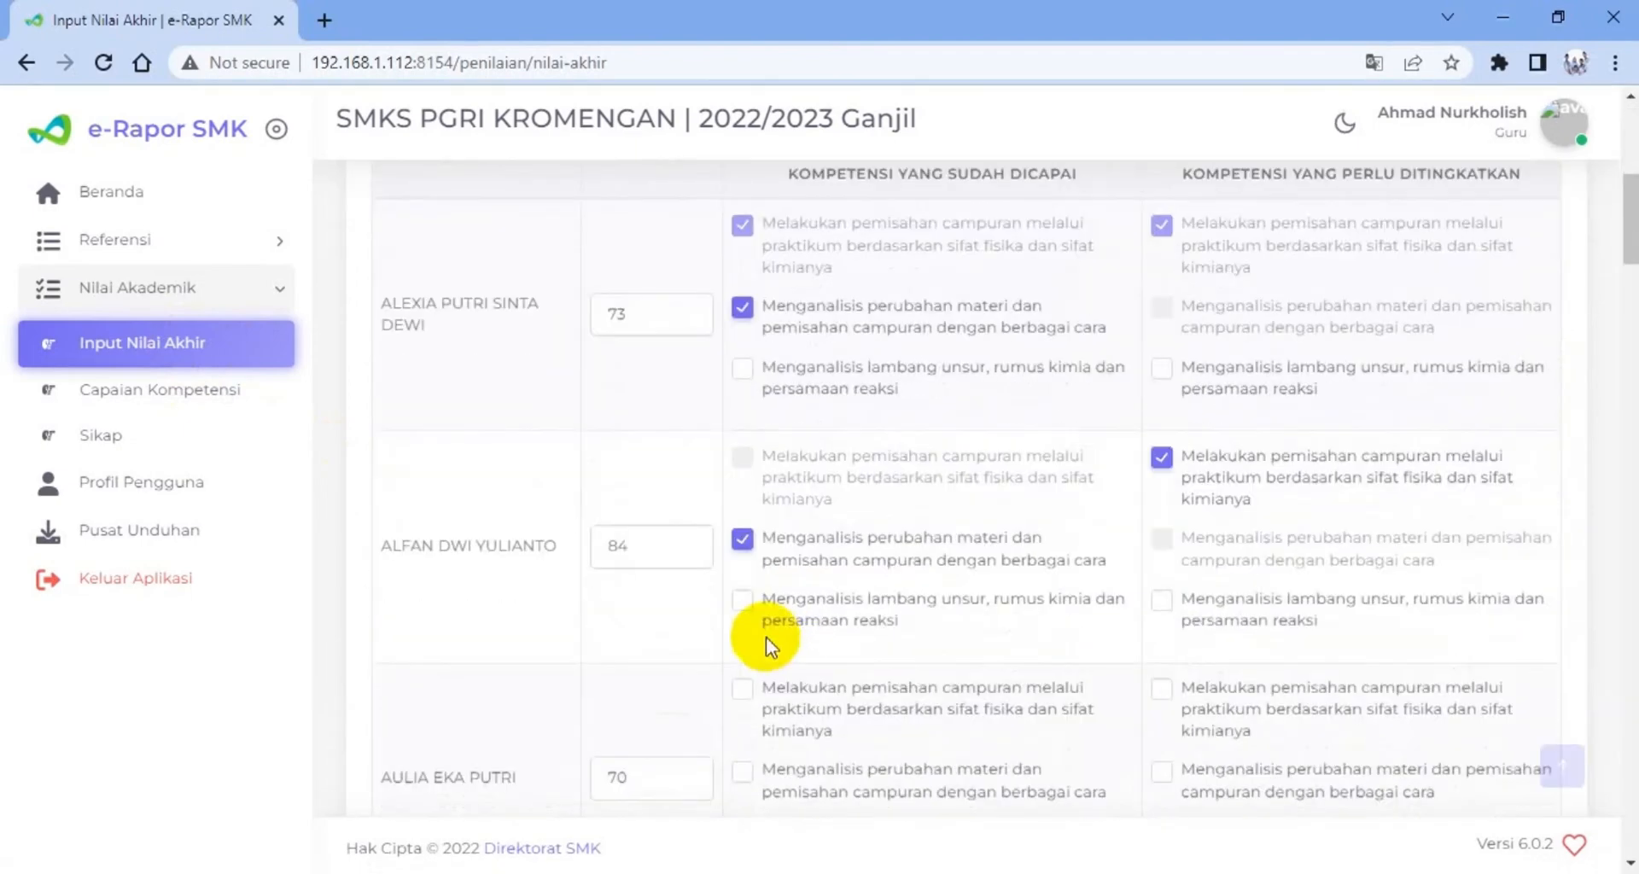
scroll(668, 470, "up", 3)
scroll(667, 478, "down", 4)
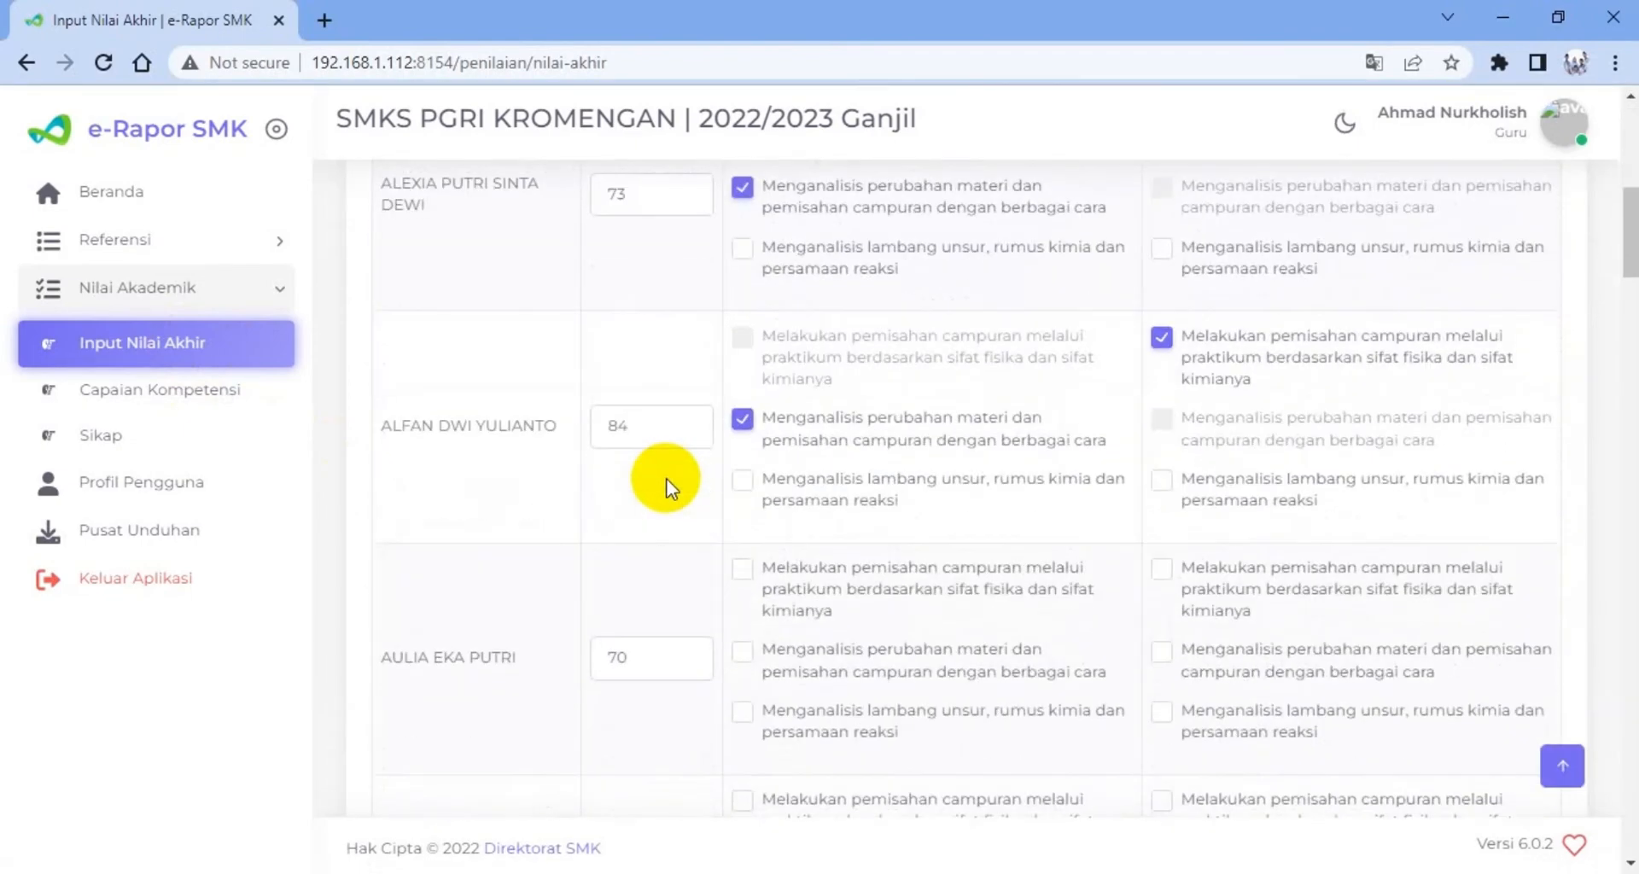
scroll(664, 486, "down", 6)
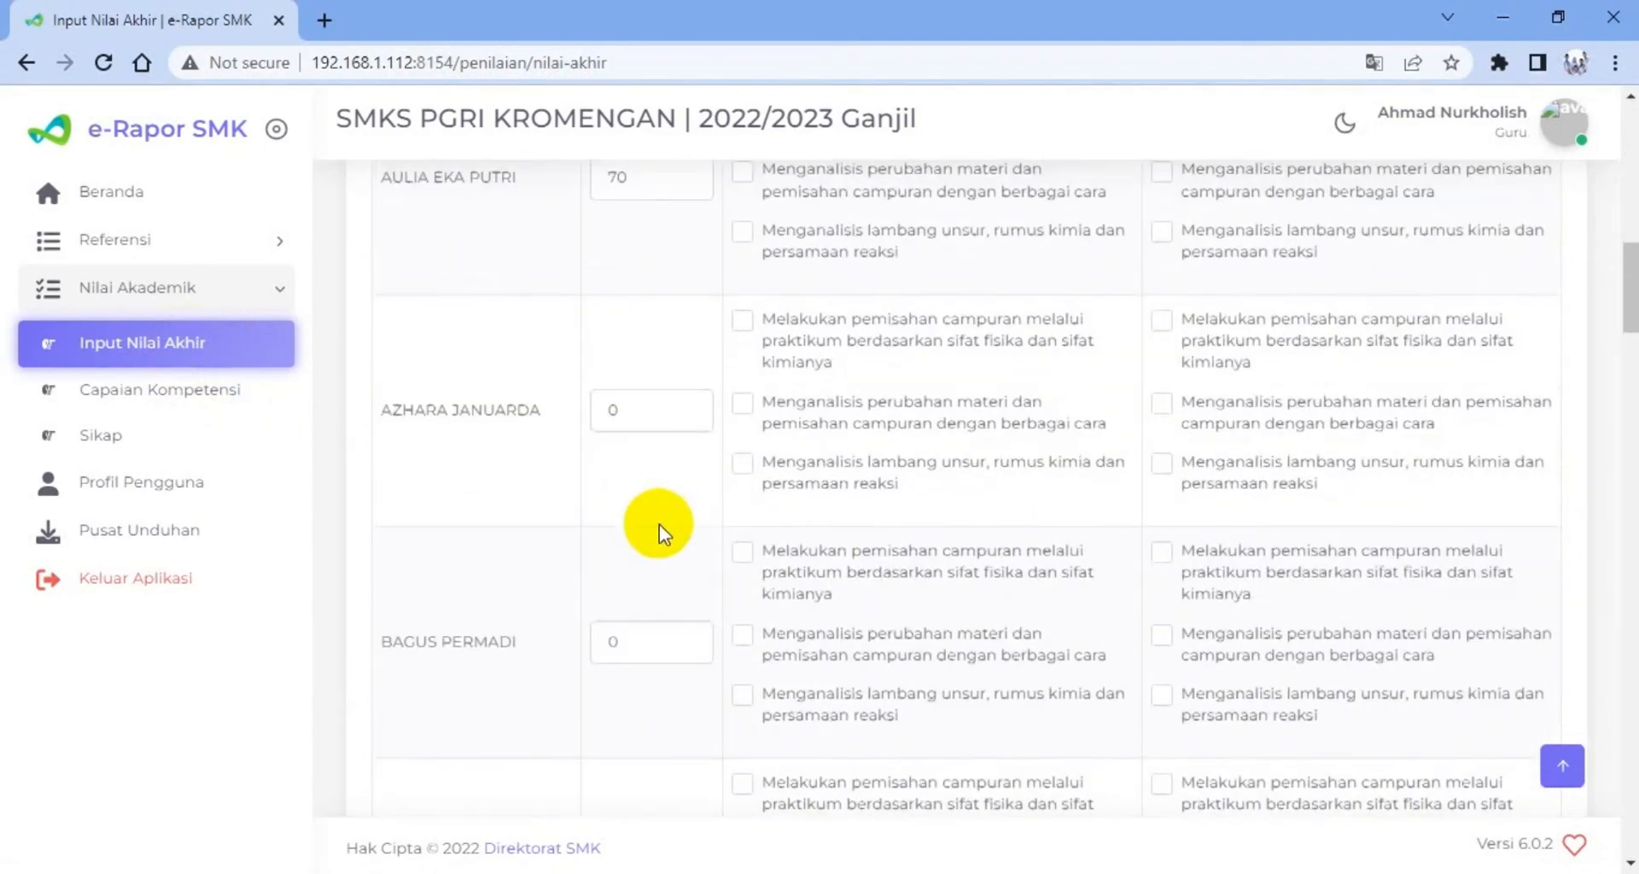
scroll(660, 523, "up", 1)
scroll(661, 506, "up", 9)
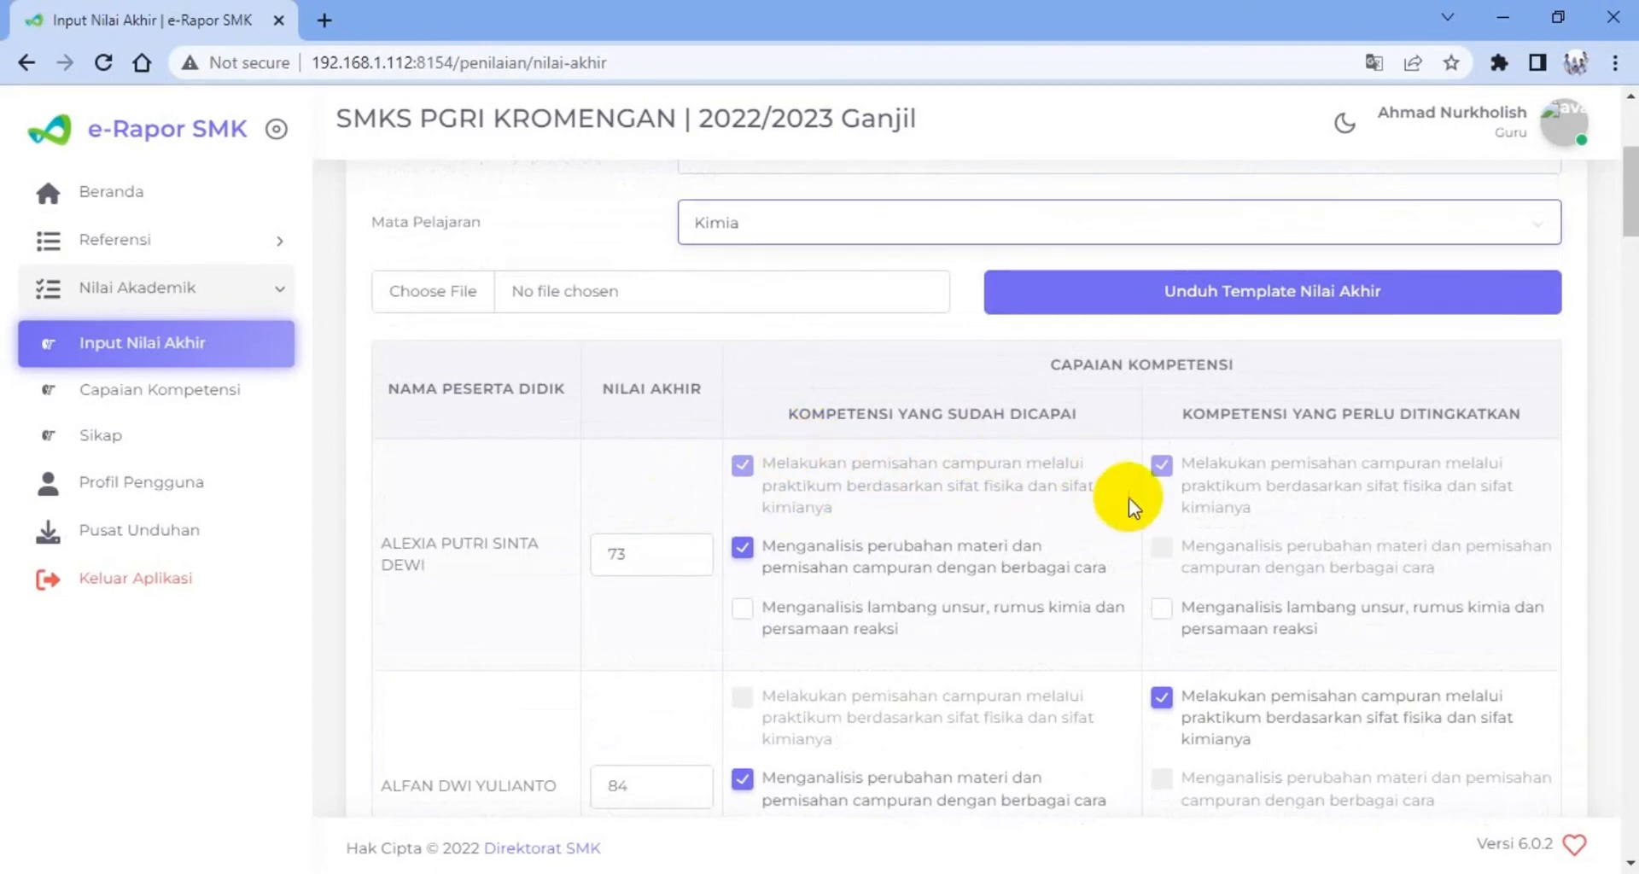
left_click(1160, 465)
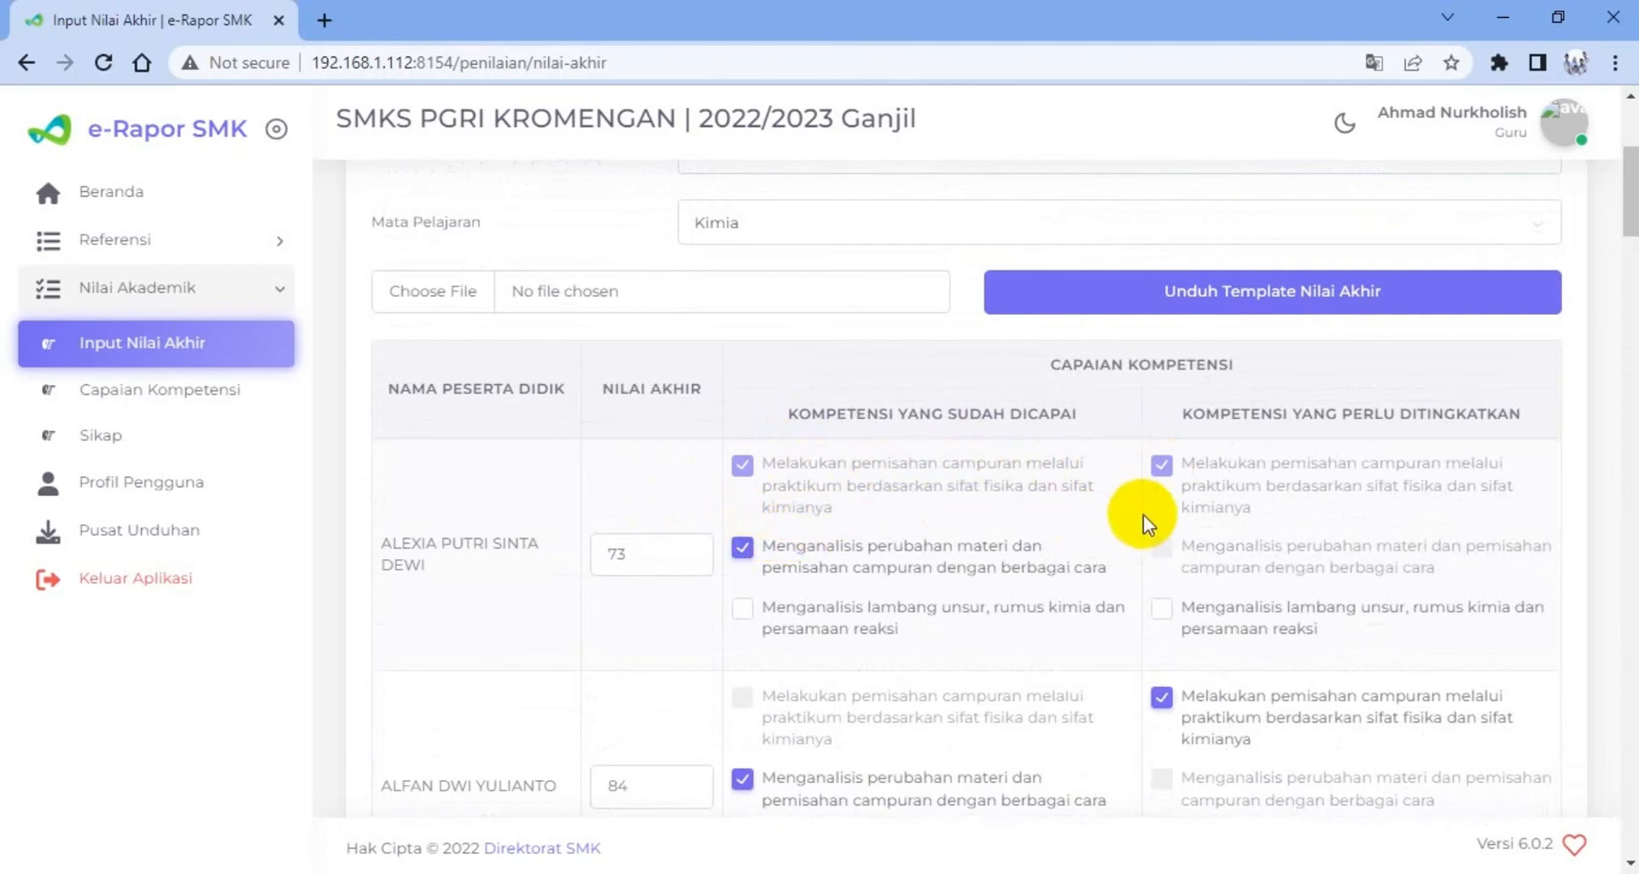
scroll(940, 588, "down", 1)
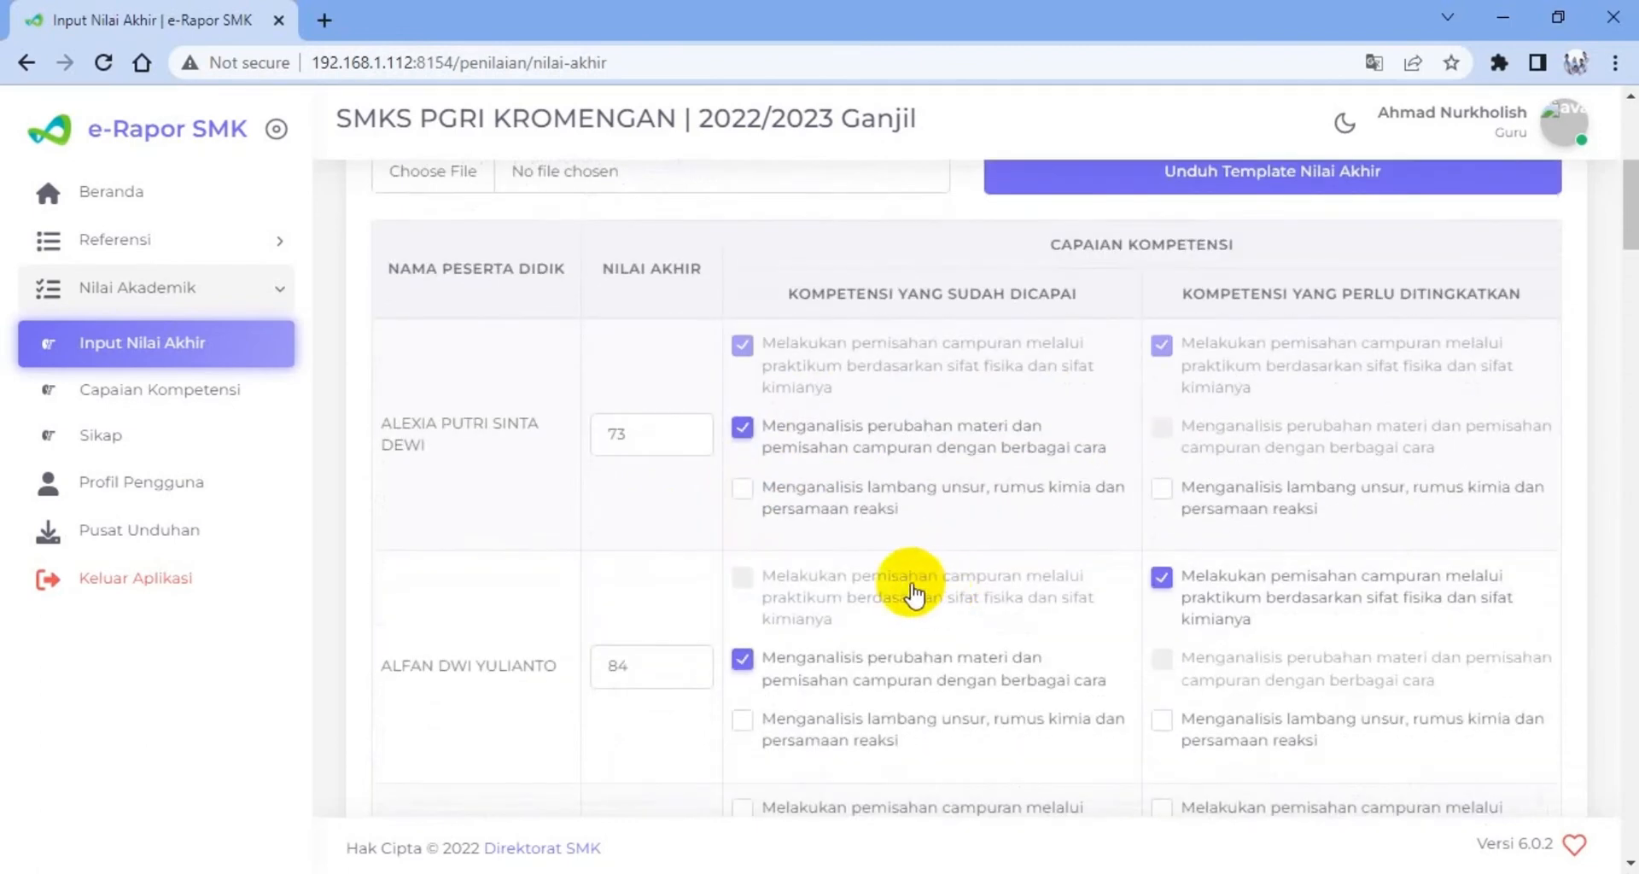
scroll(879, 525, "up", 1)
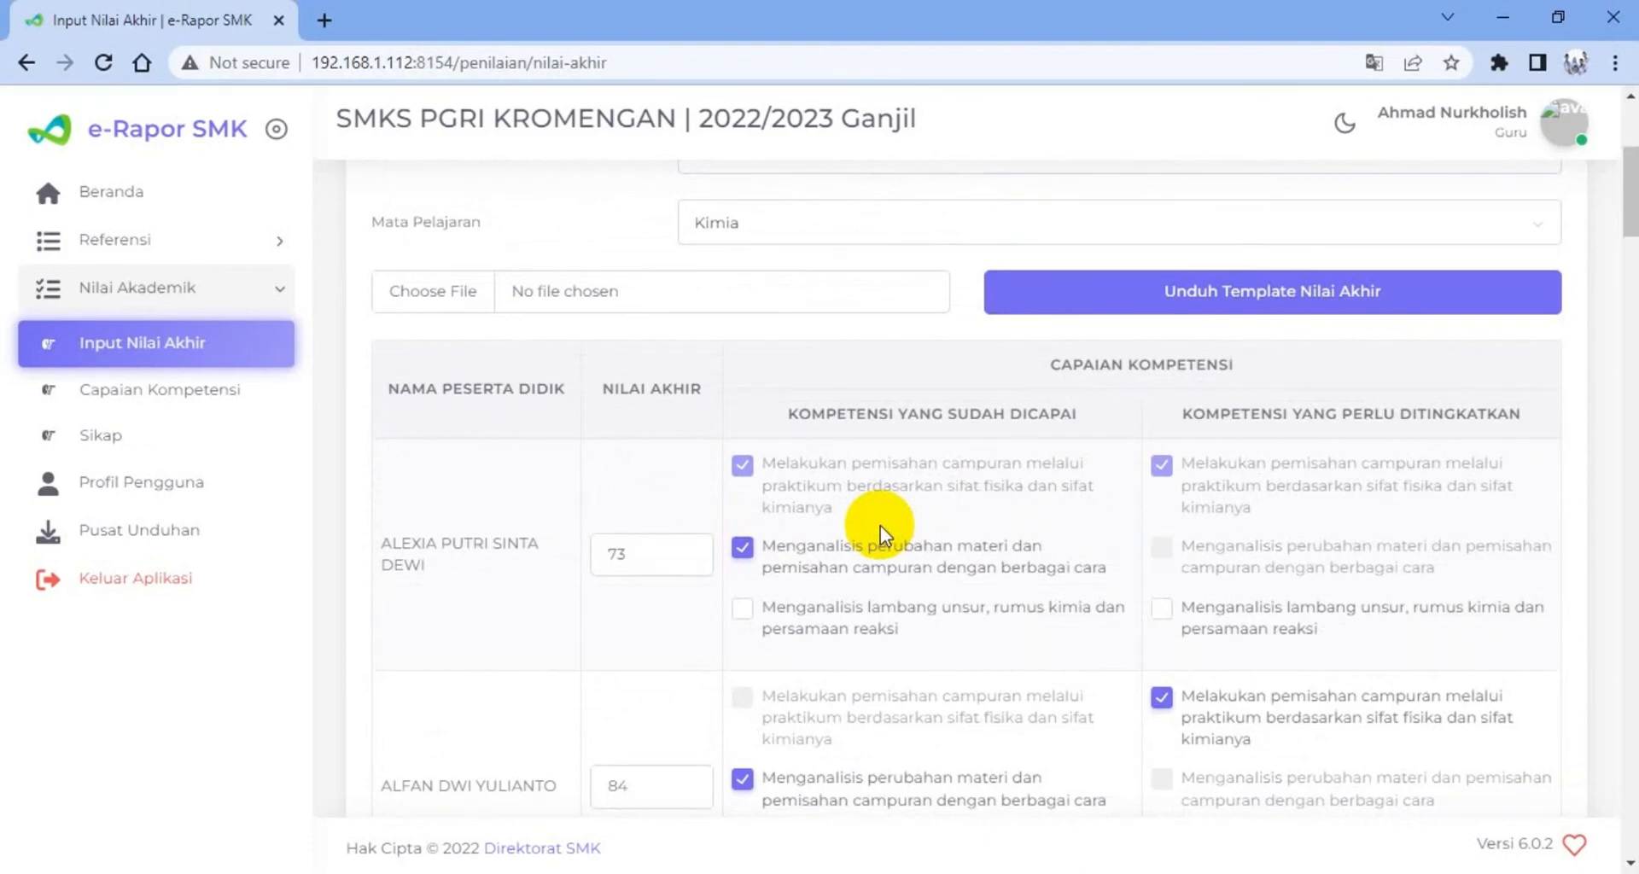
scroll(888, 512, "down", 2)
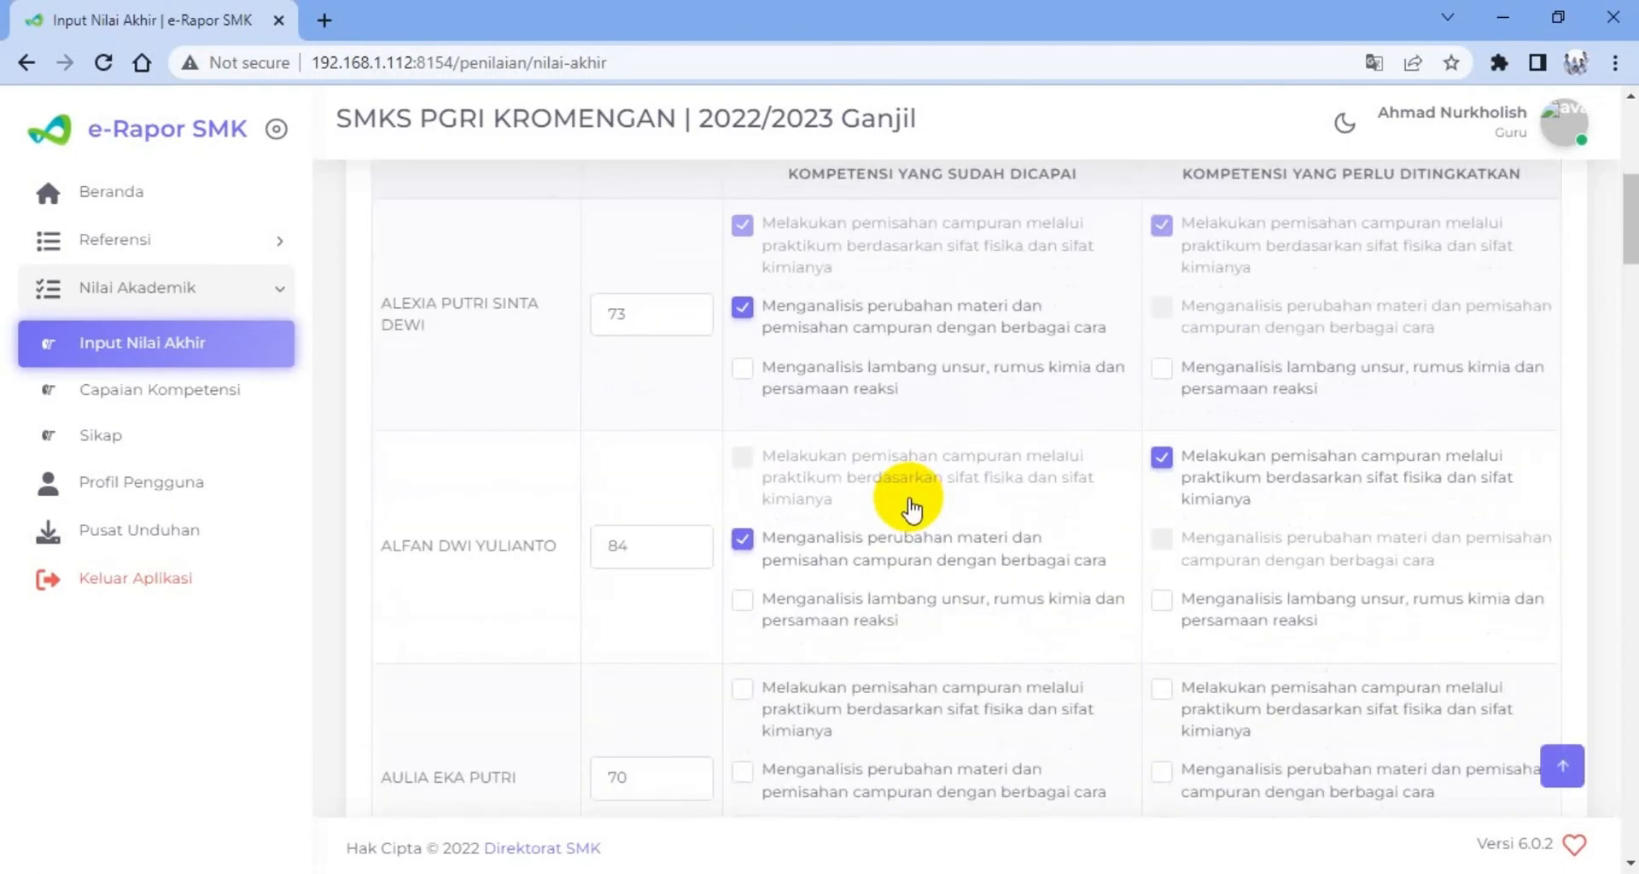
scroll(1077, 448, "up", 3)
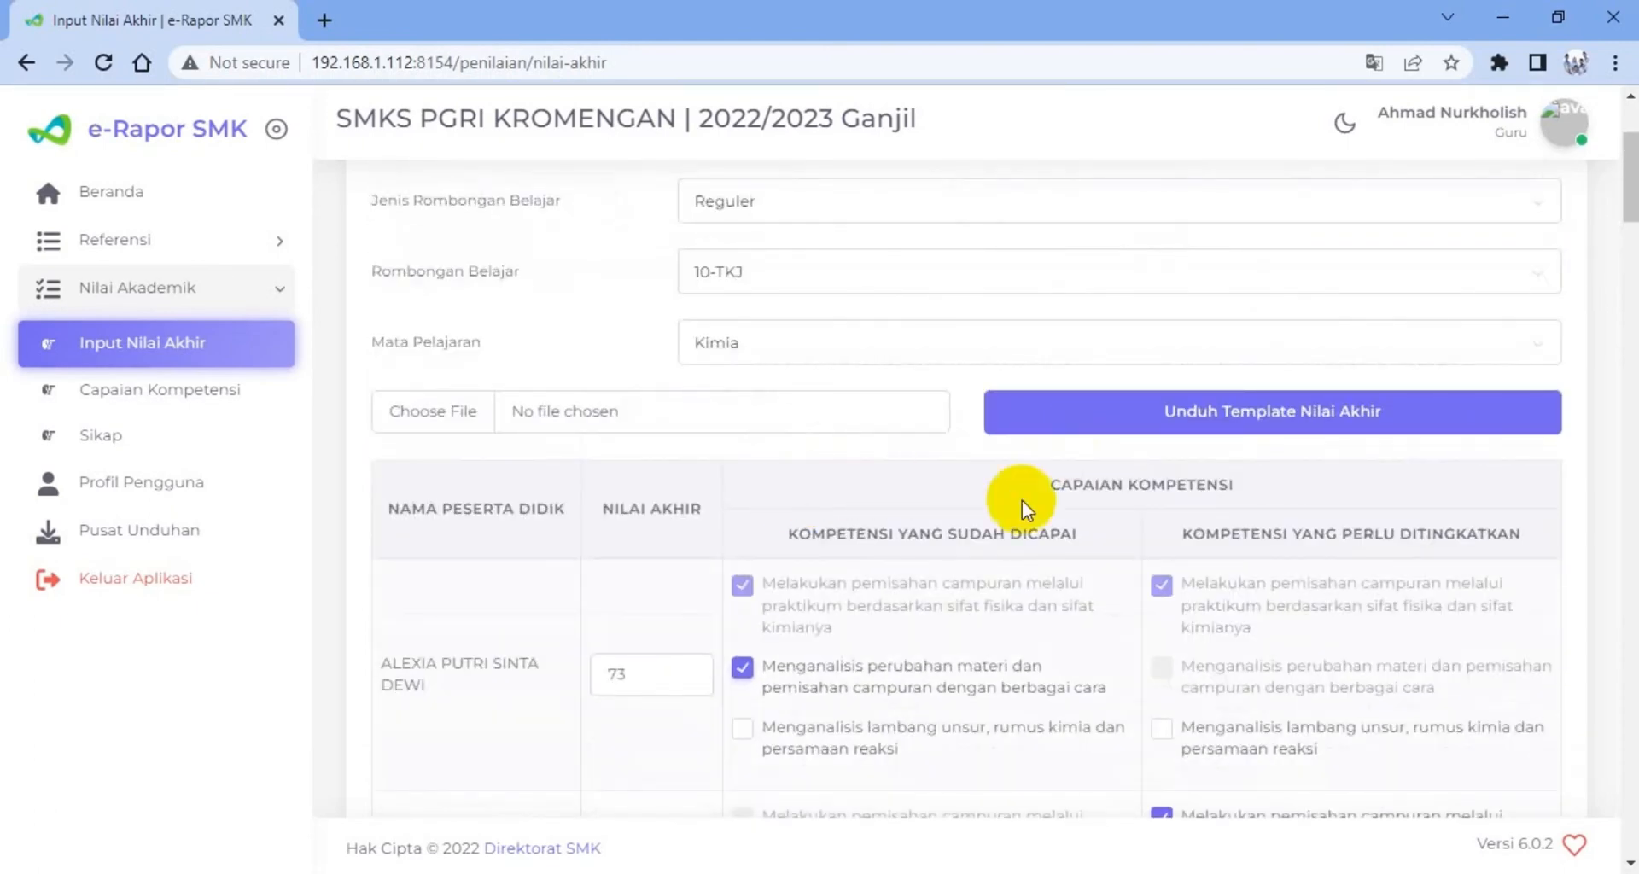
left_click(741, 668)
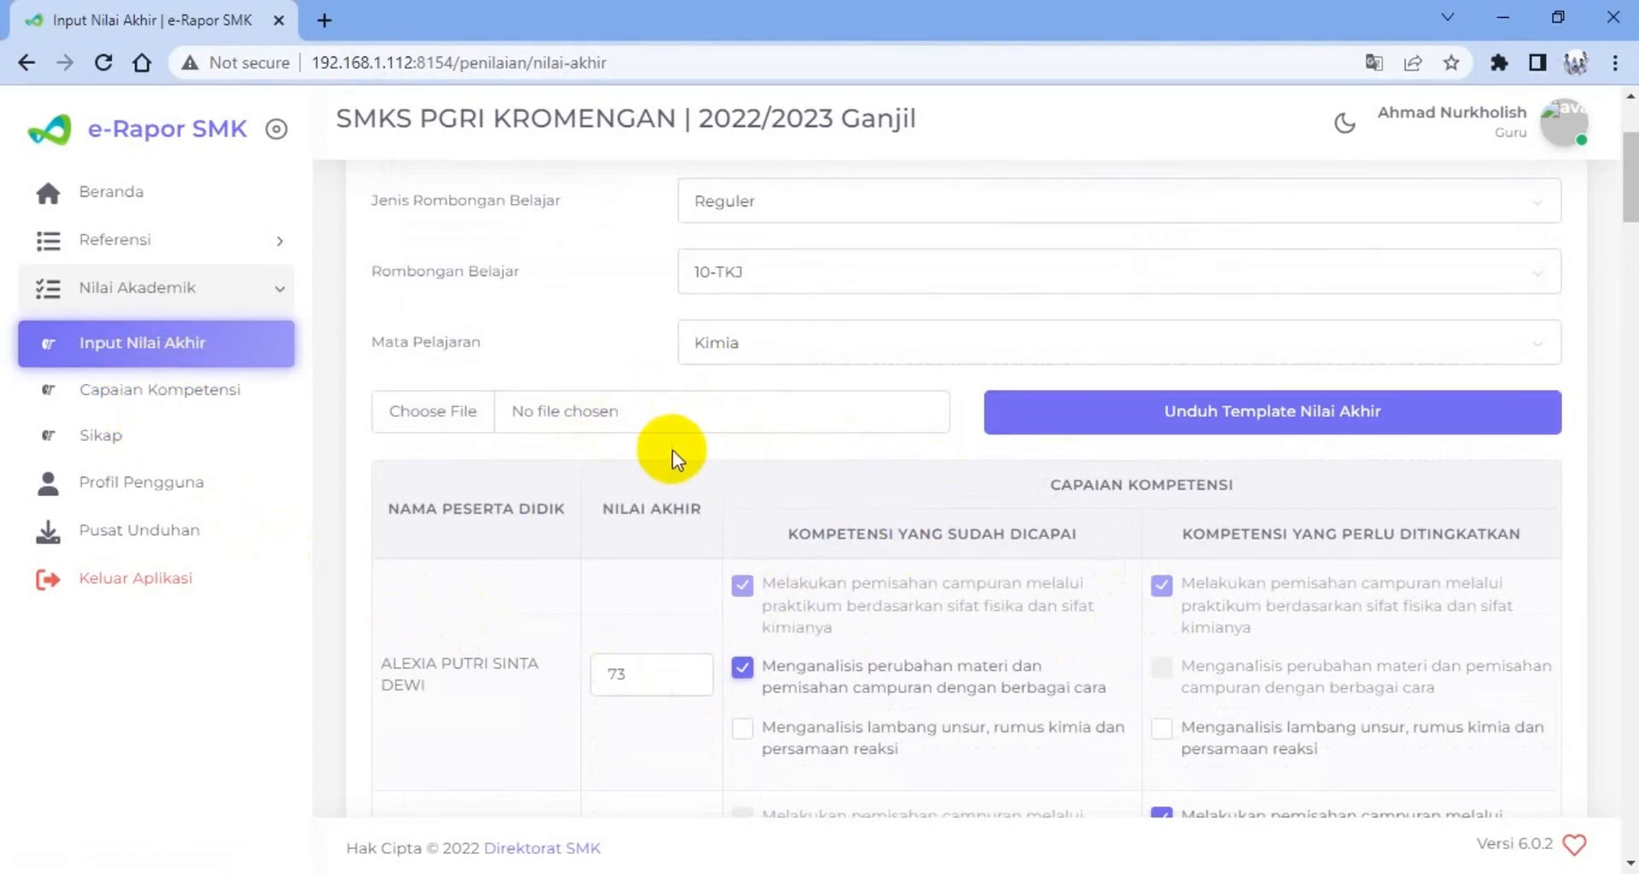
Open the Capaian Kompetensi page and load the descriptions for Kelas 10, Reguler, 10-TKJ and Kimia
left_click(184, 393)
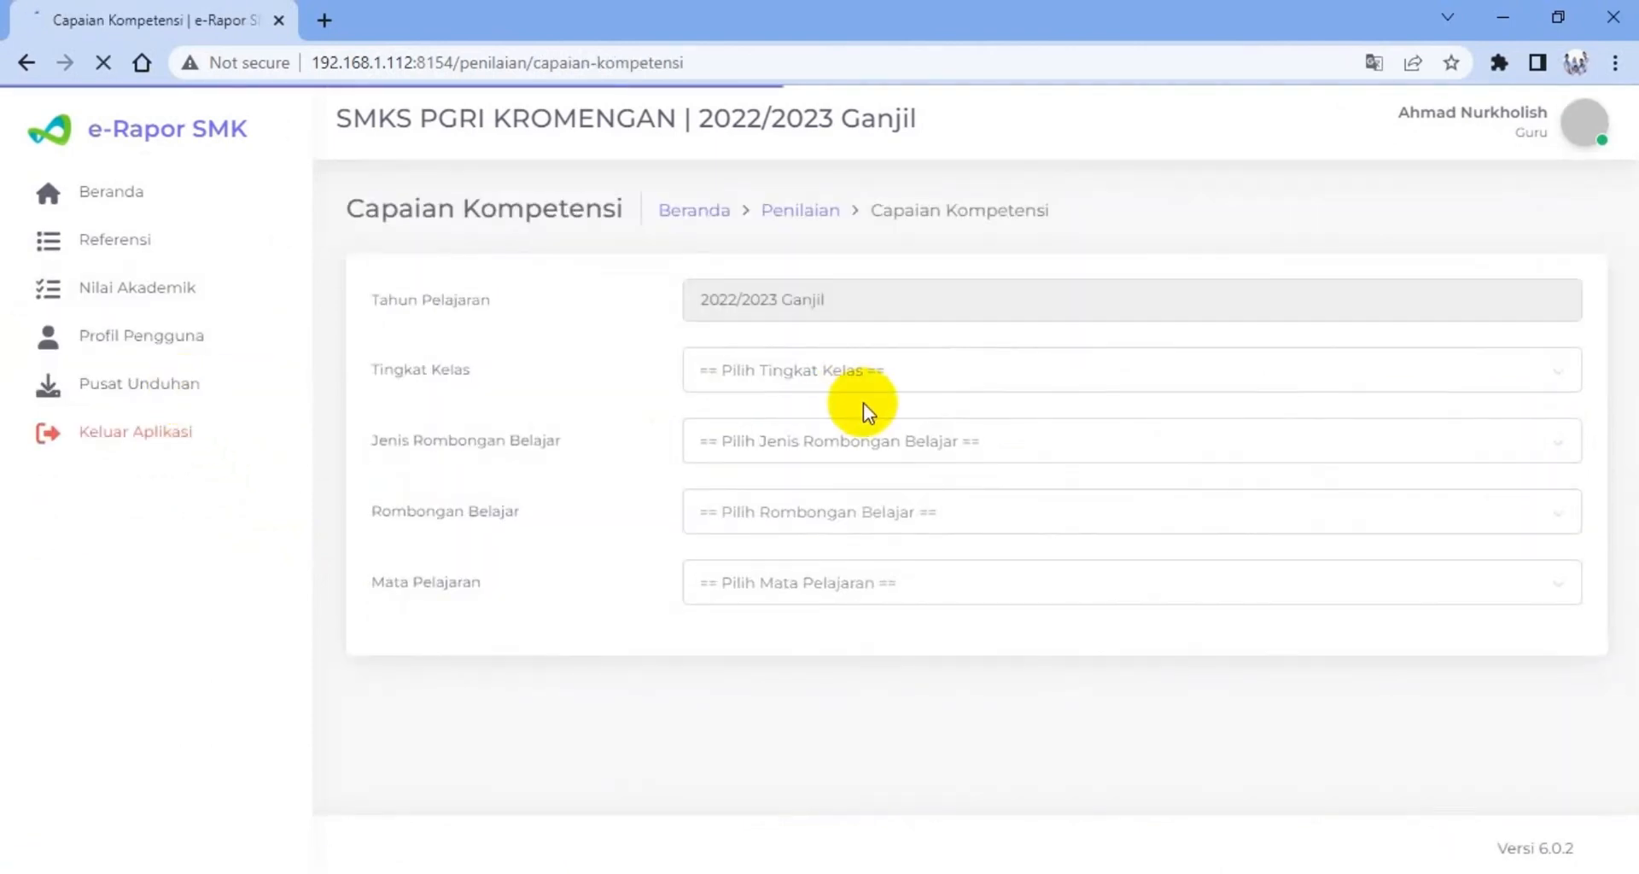
left_click(826, 372)
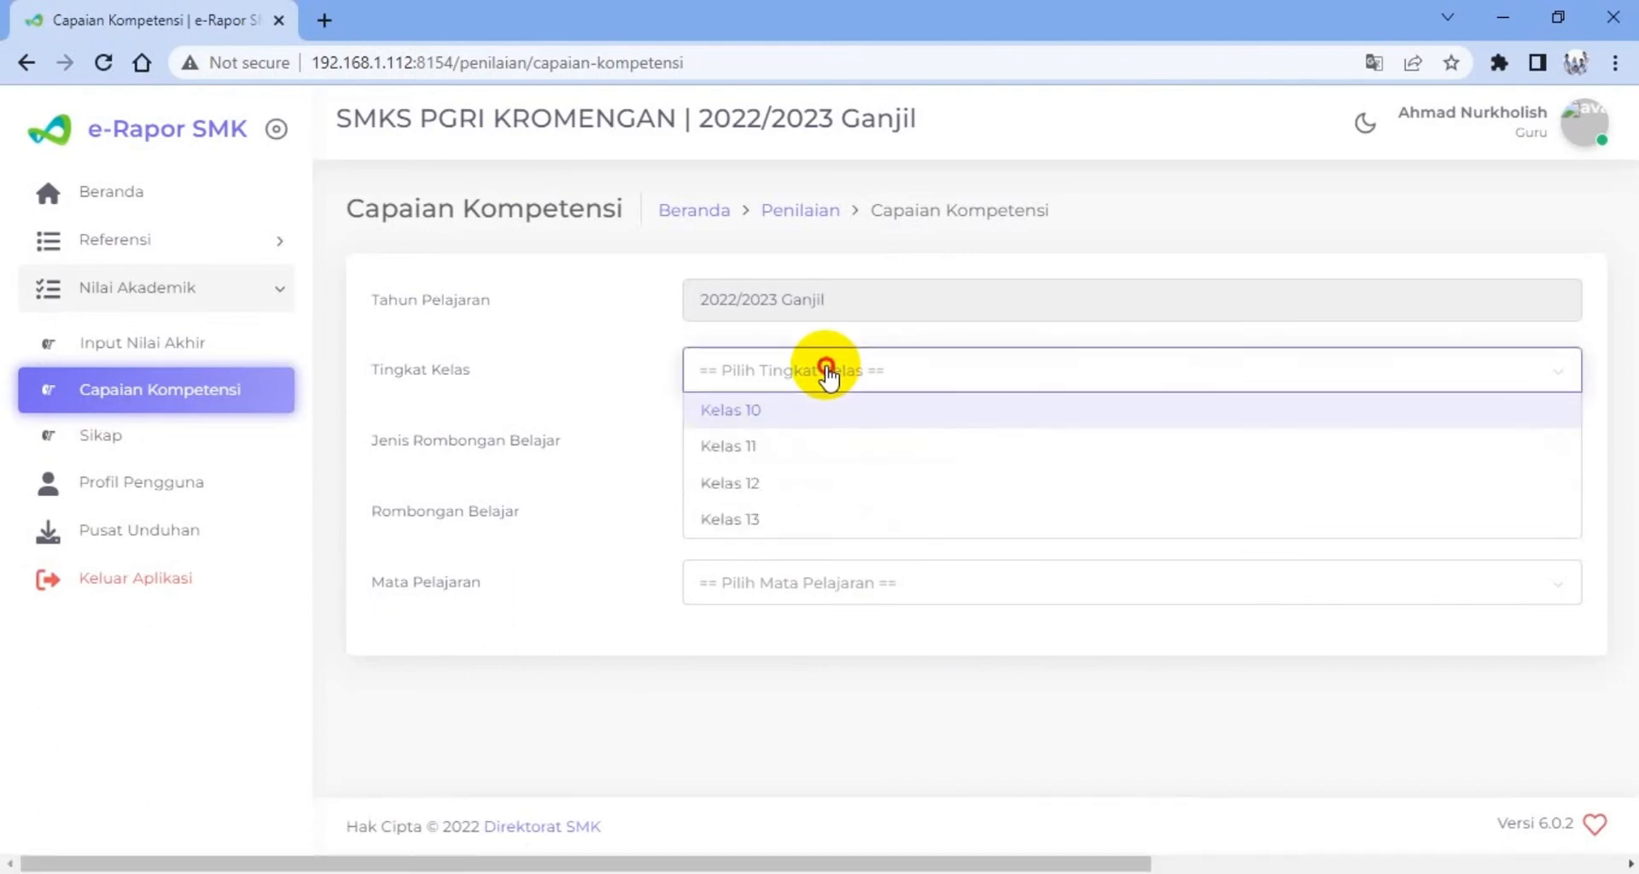
left_click(776, 403)
left_click(797, 444)
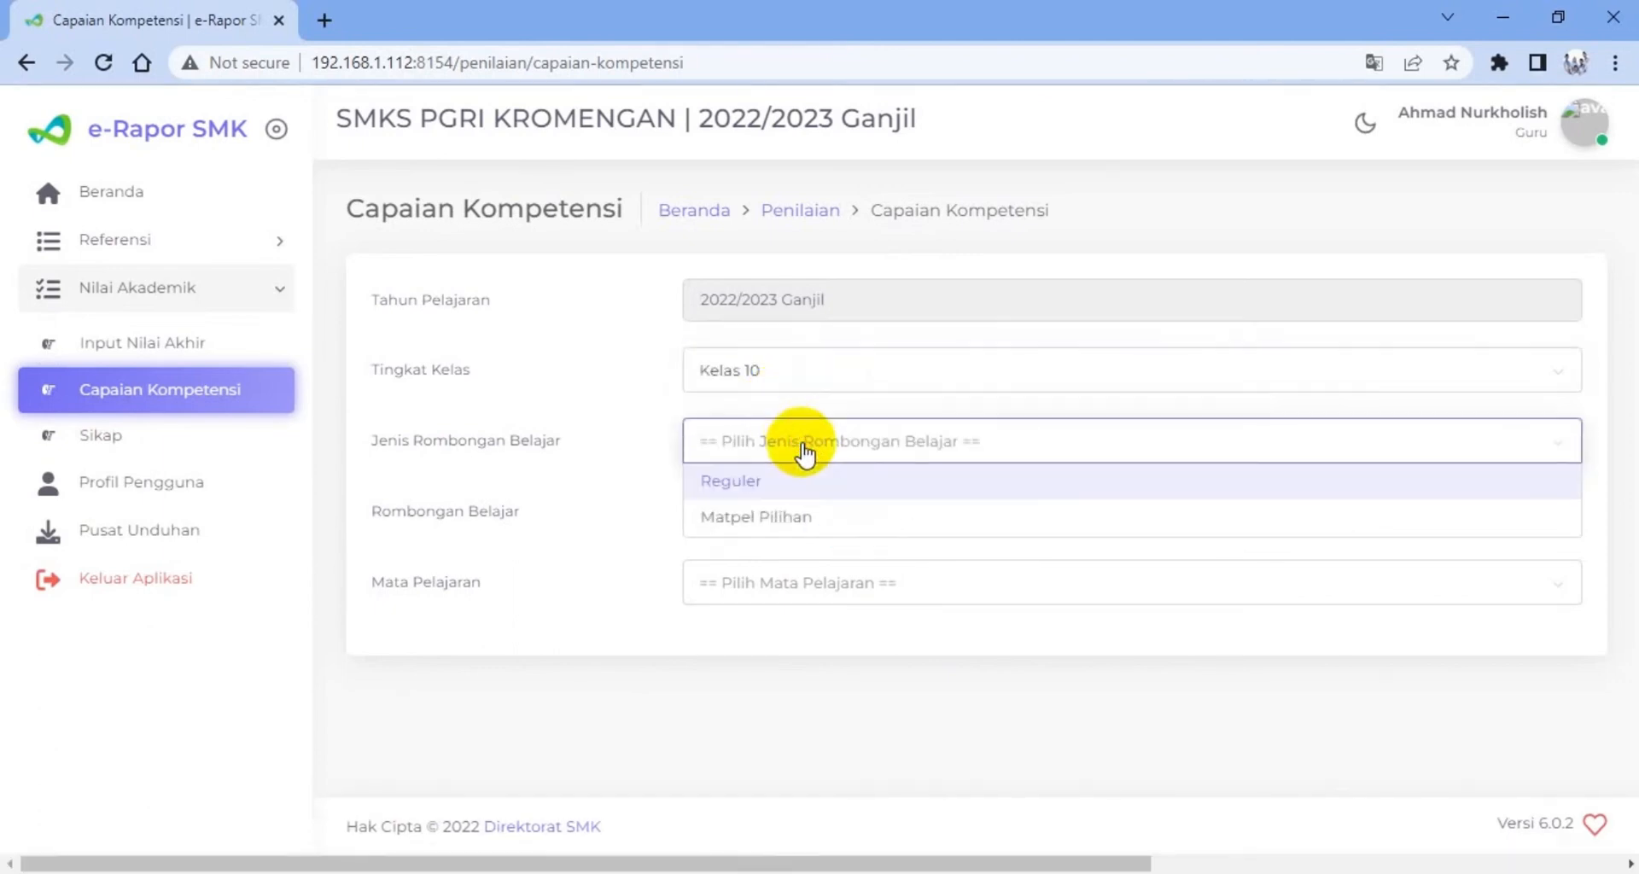
left_click(762, 483)
left_click(766, 518)
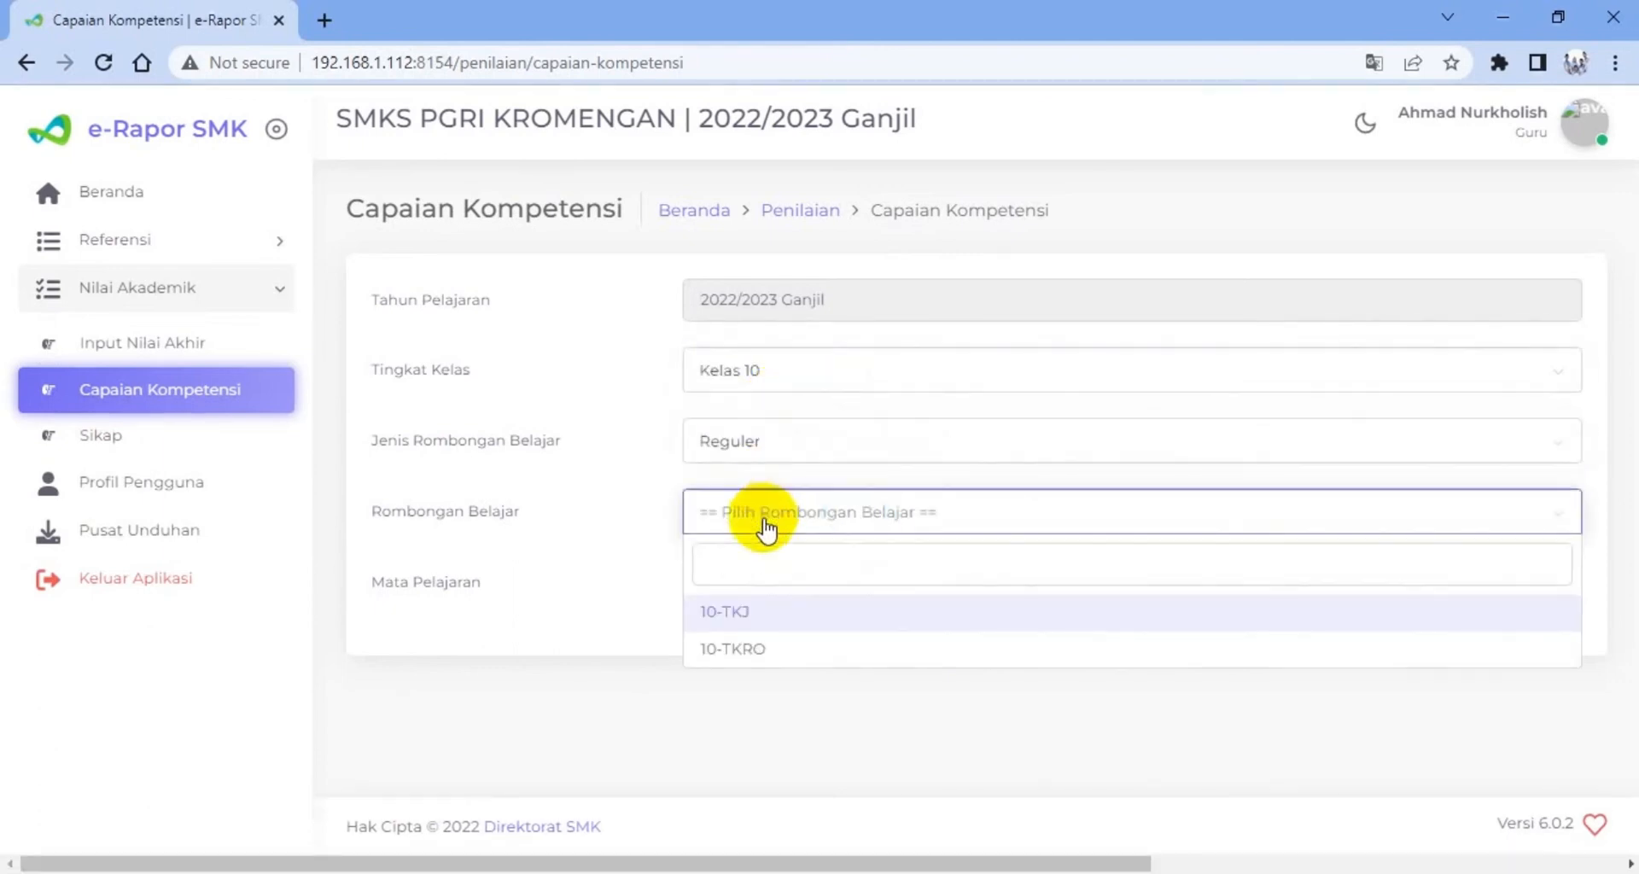
left_click(747, 614)
left_click(755, 598)
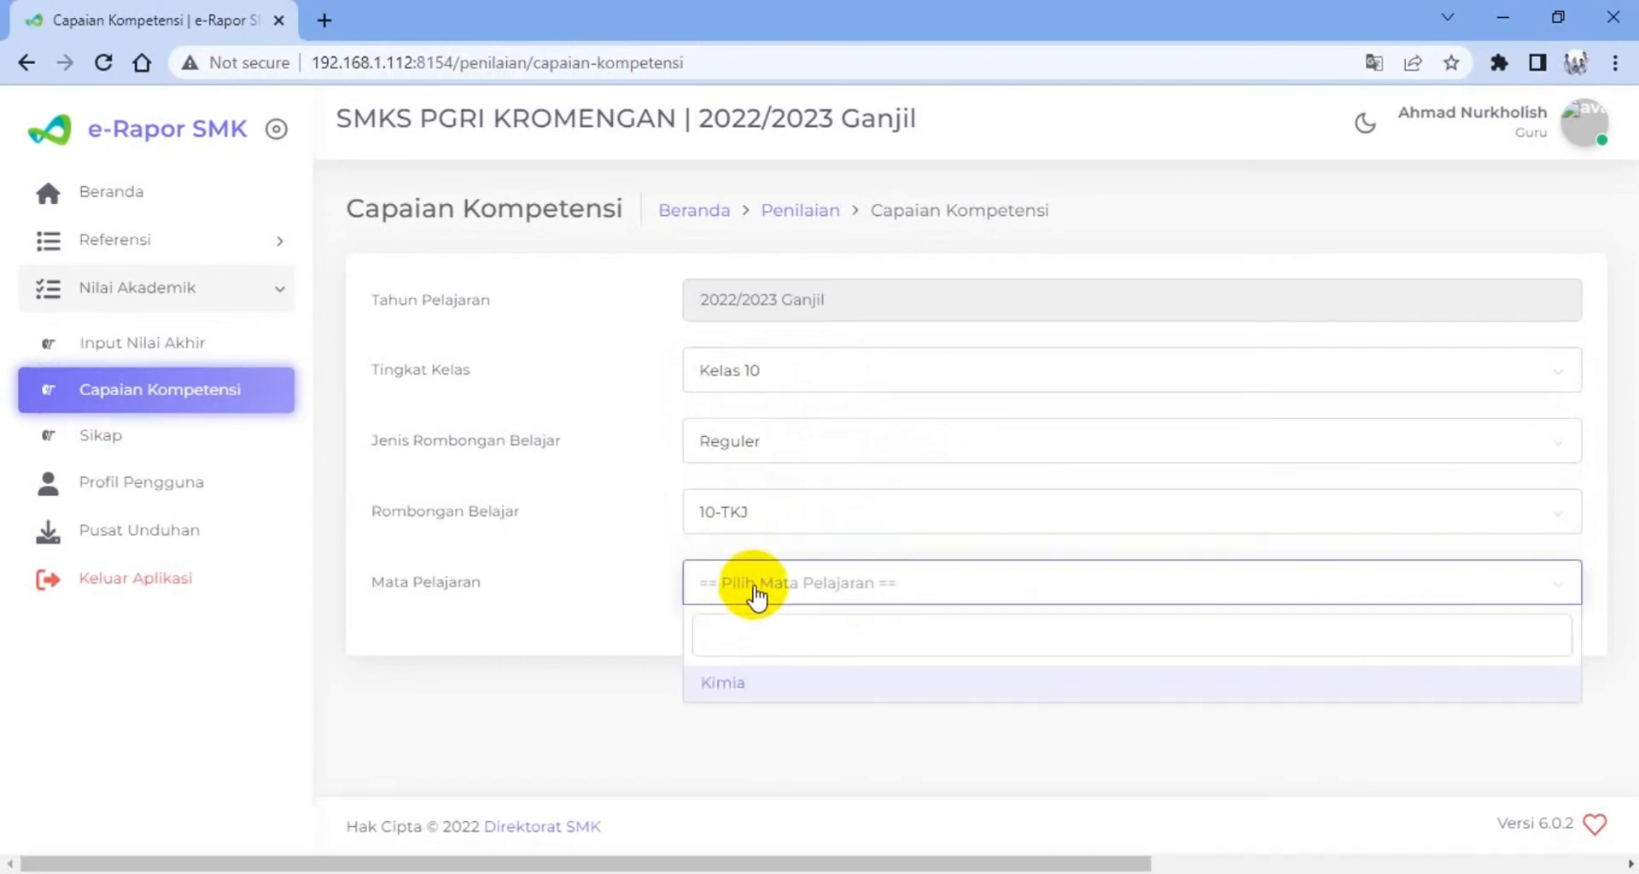
left_click(720, 681)
Examine the students' final scores and competency descriptions throughout the Capaian Kompetensi table, down to its save option
scroll(843, 547, "down", 4)
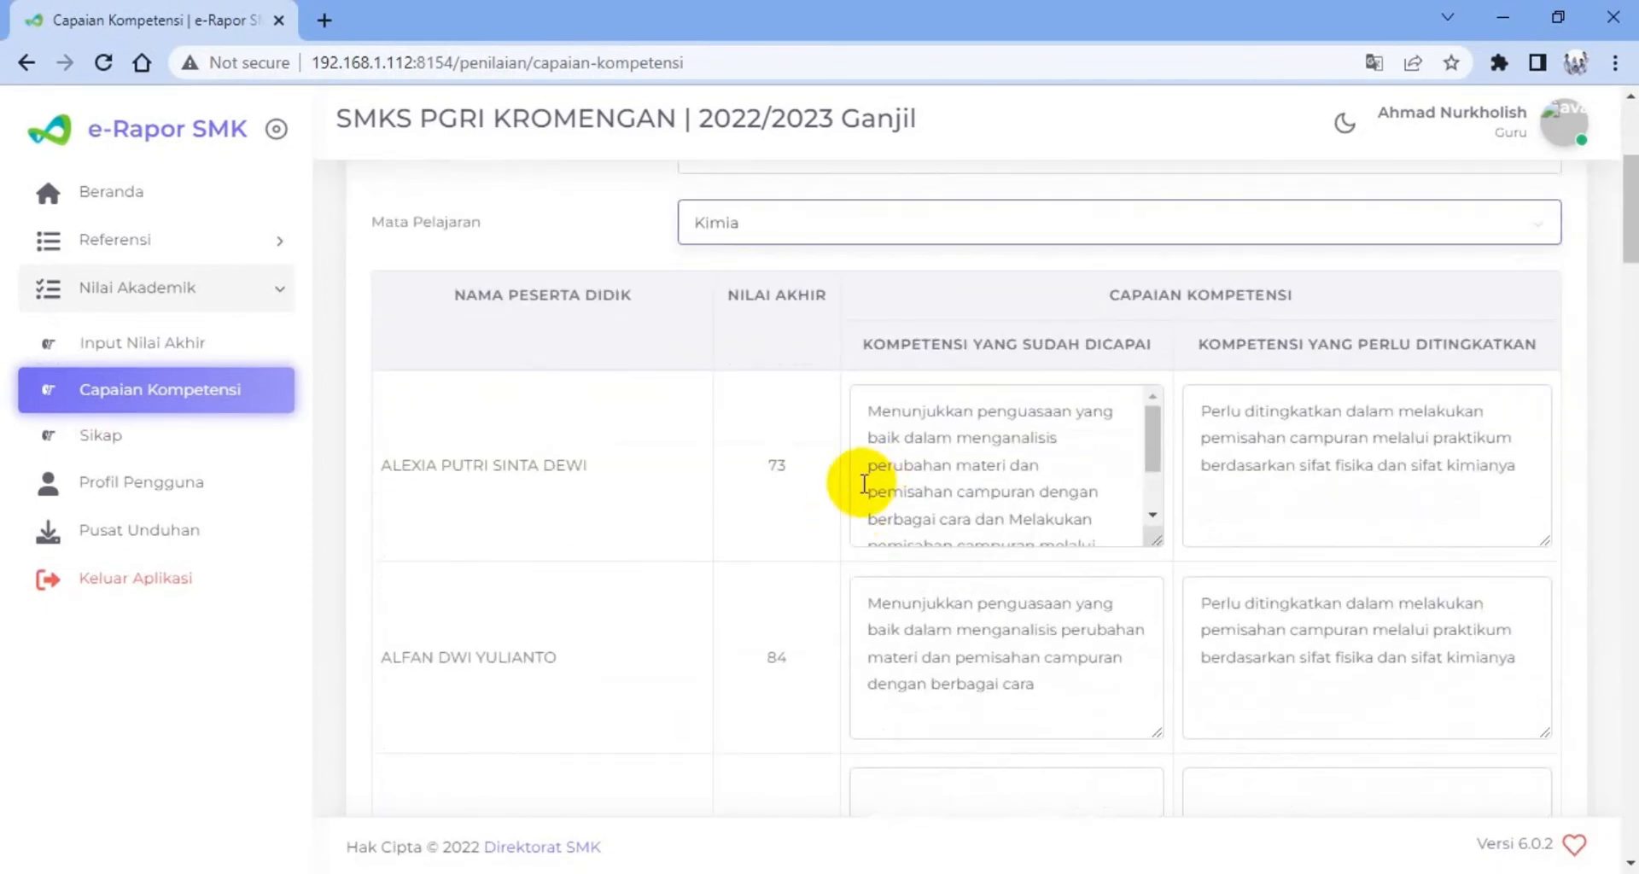
scroll(864, 483, "up", 1)
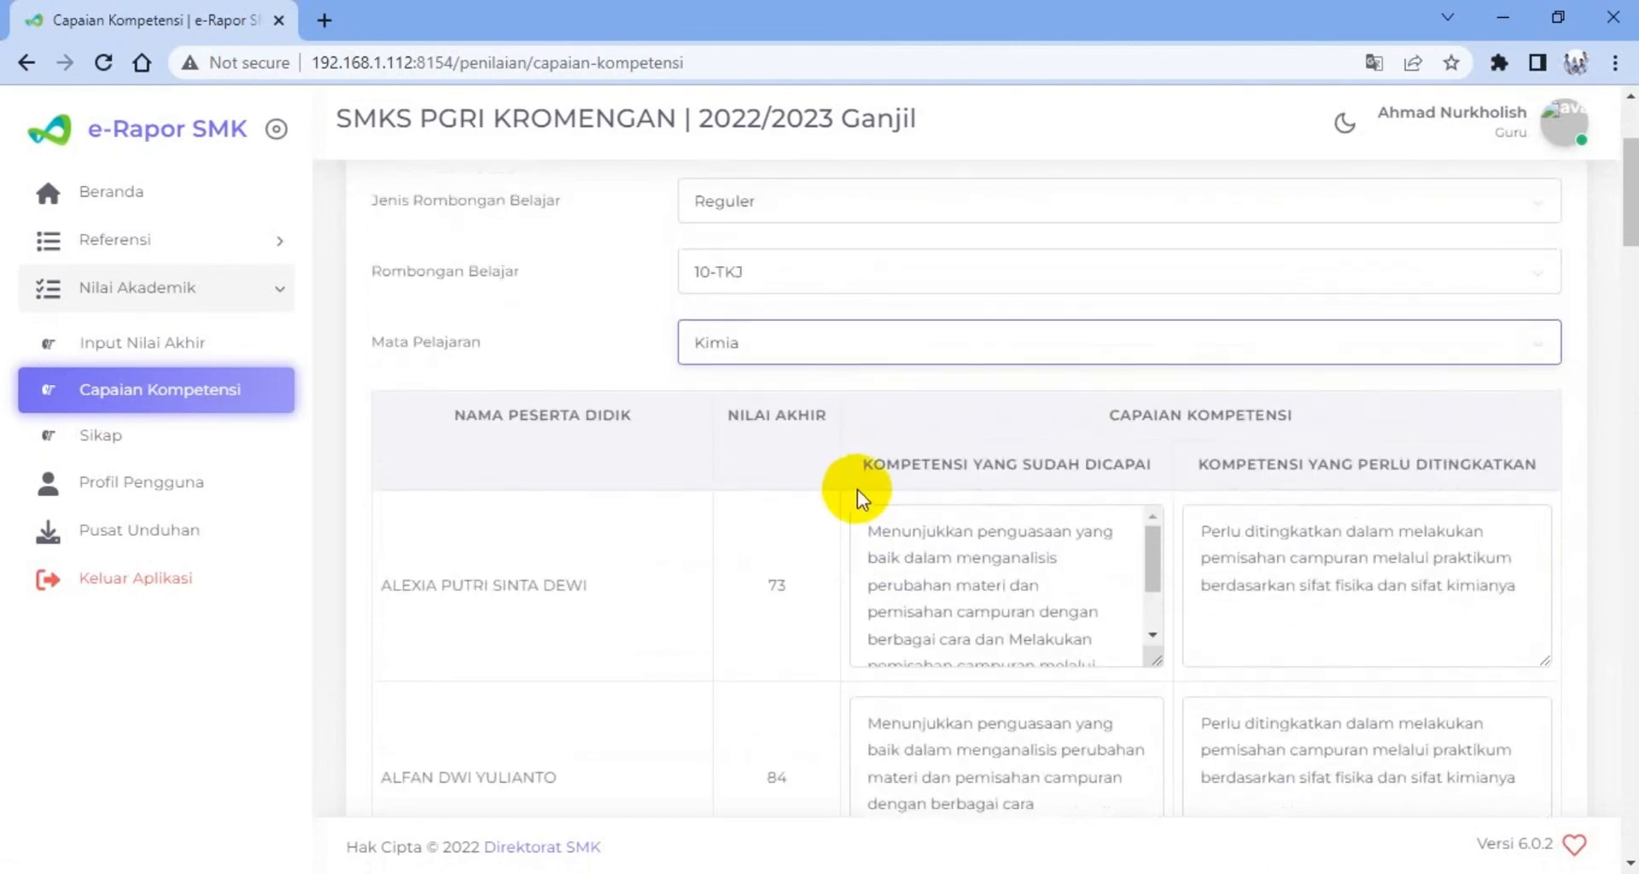
scroll(503, 618, "up", 1)
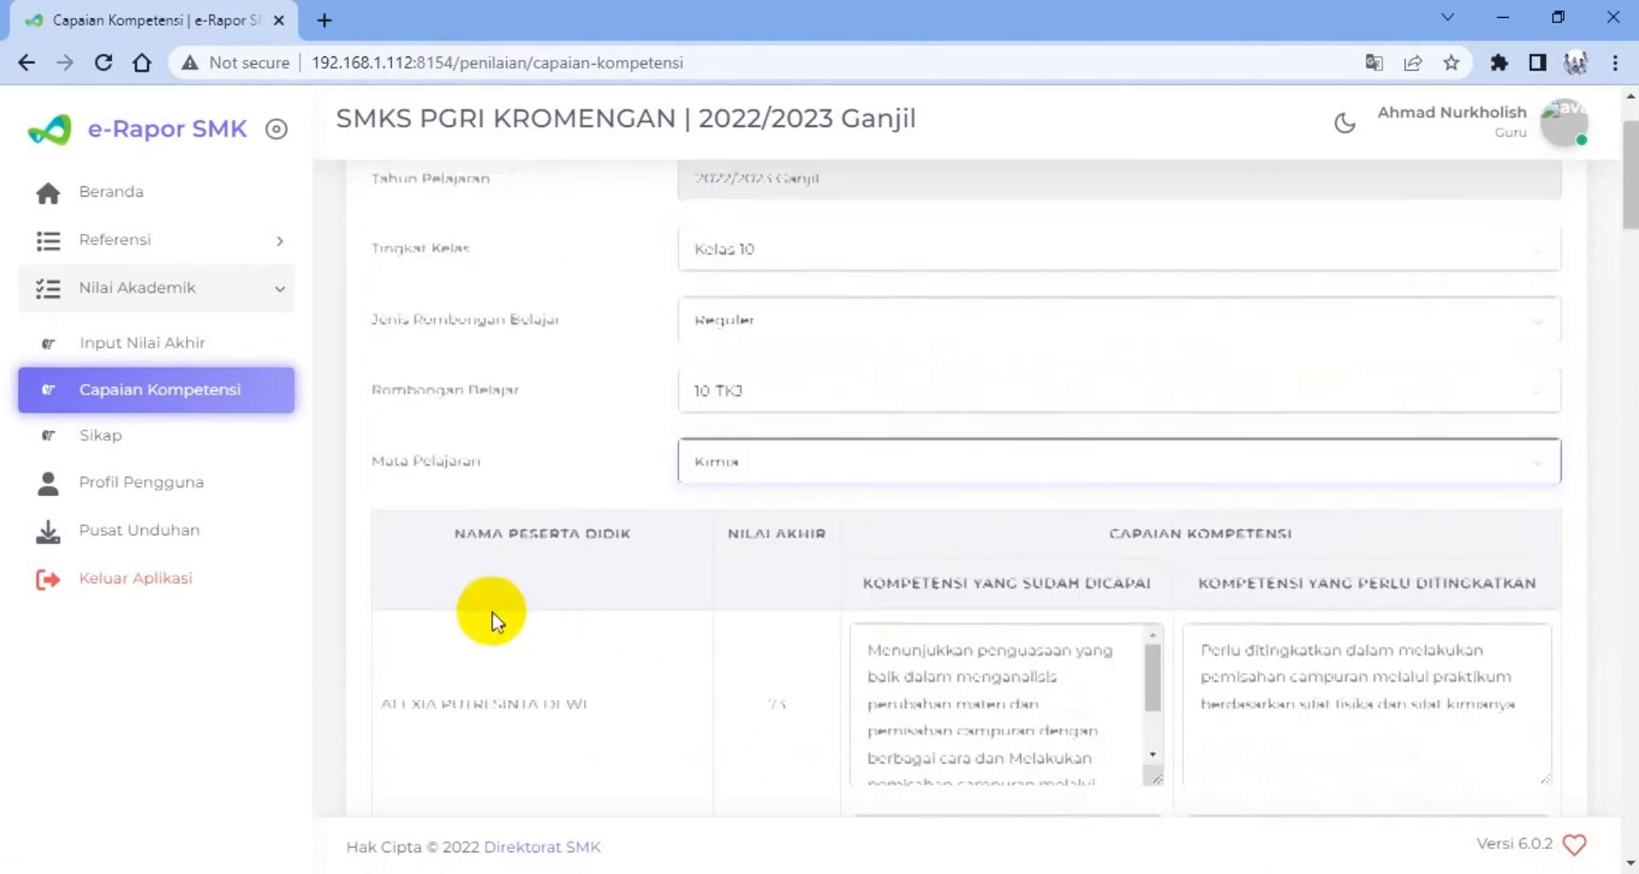
scroll(776, 679, "down", 1)
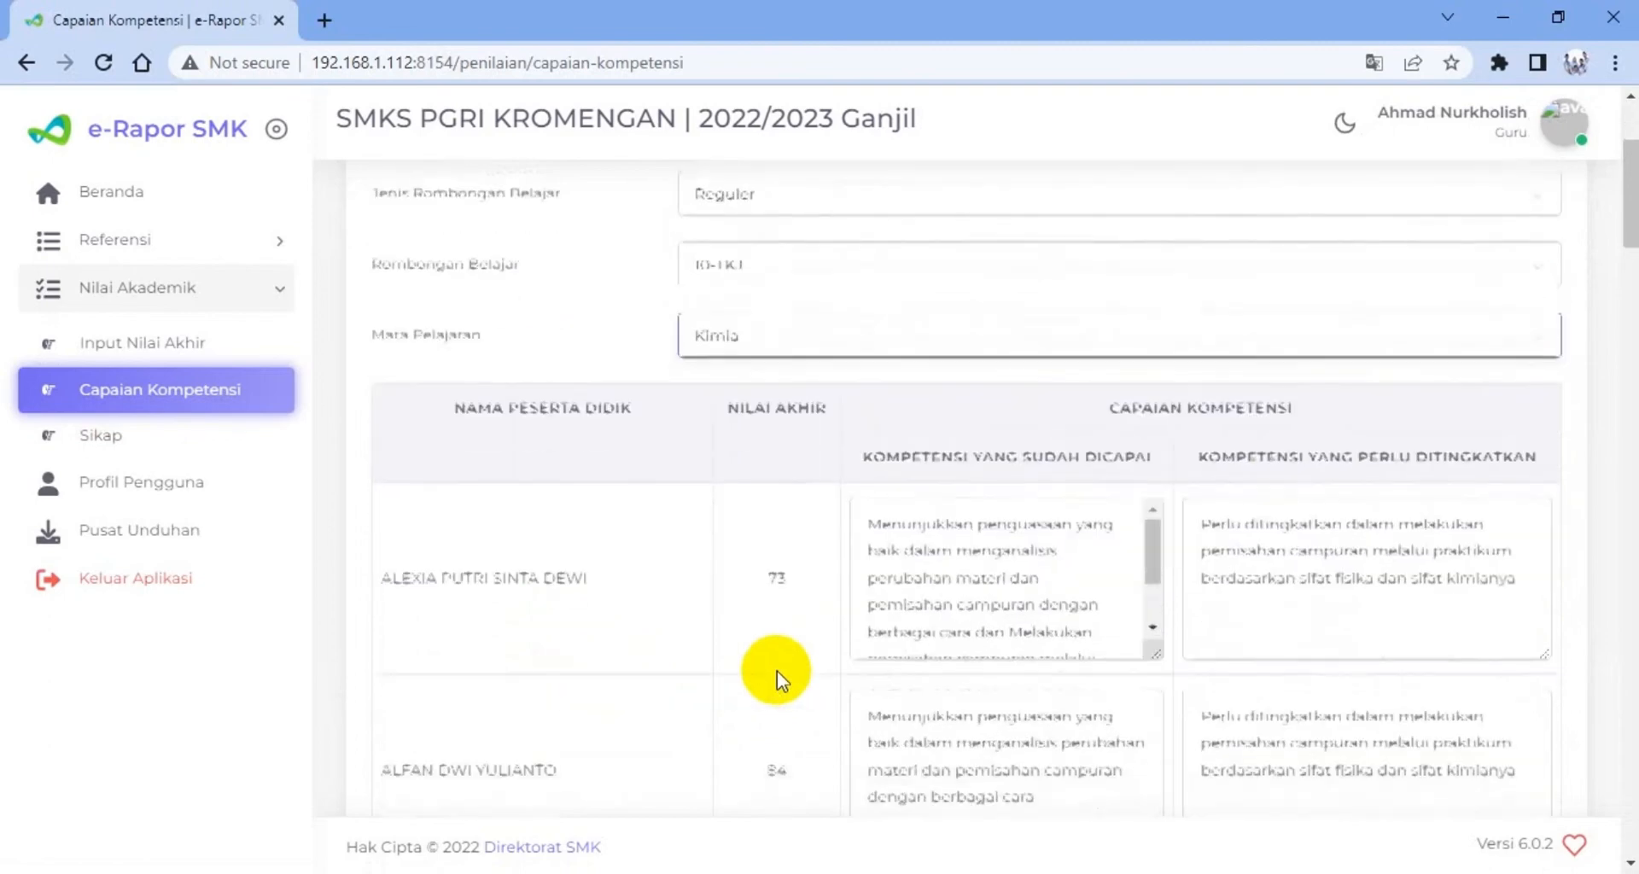
scroll(776, 671, "down", 1)
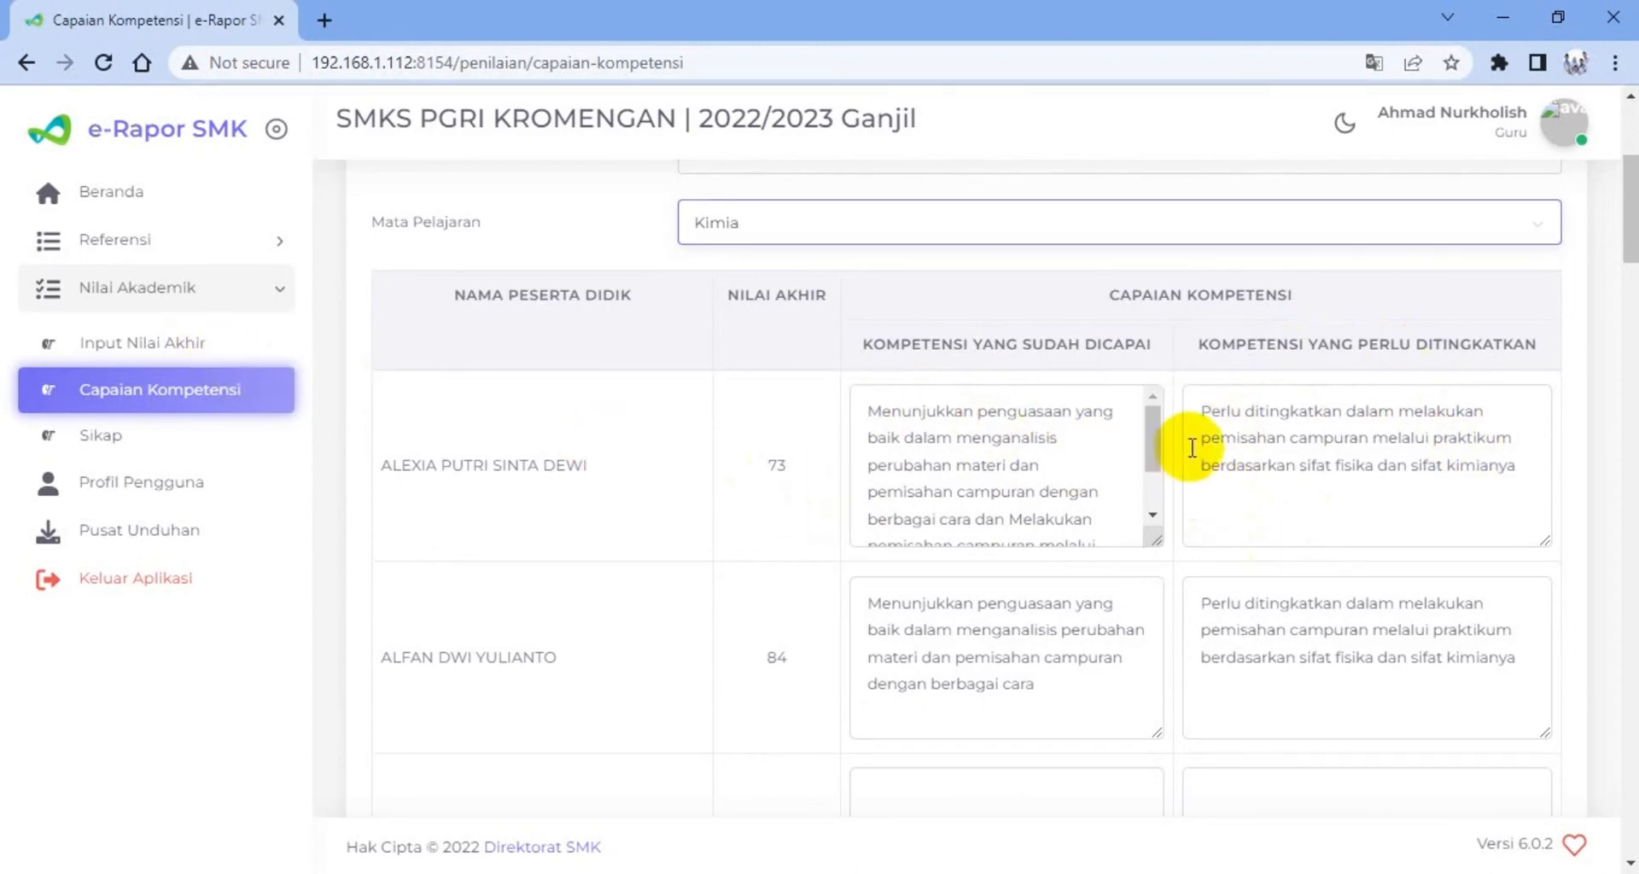
scroll(1046, 488, "down", 2)
scroll(1408, 478, "down", 6)
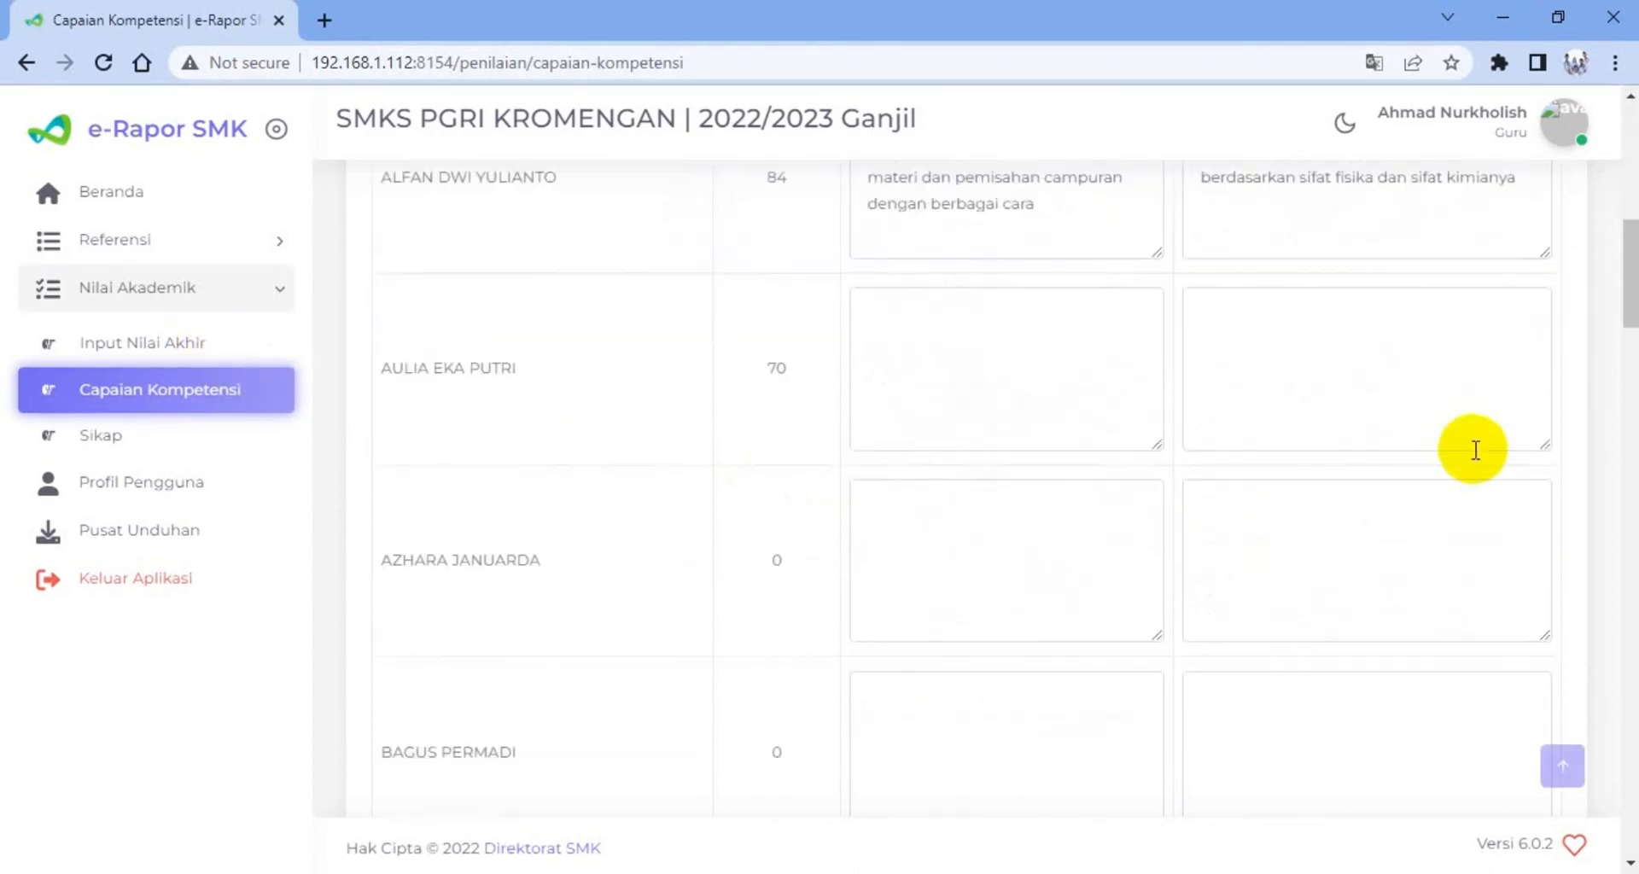
scroll(1426, 432, "up", 5)
left_click(1280, 540)
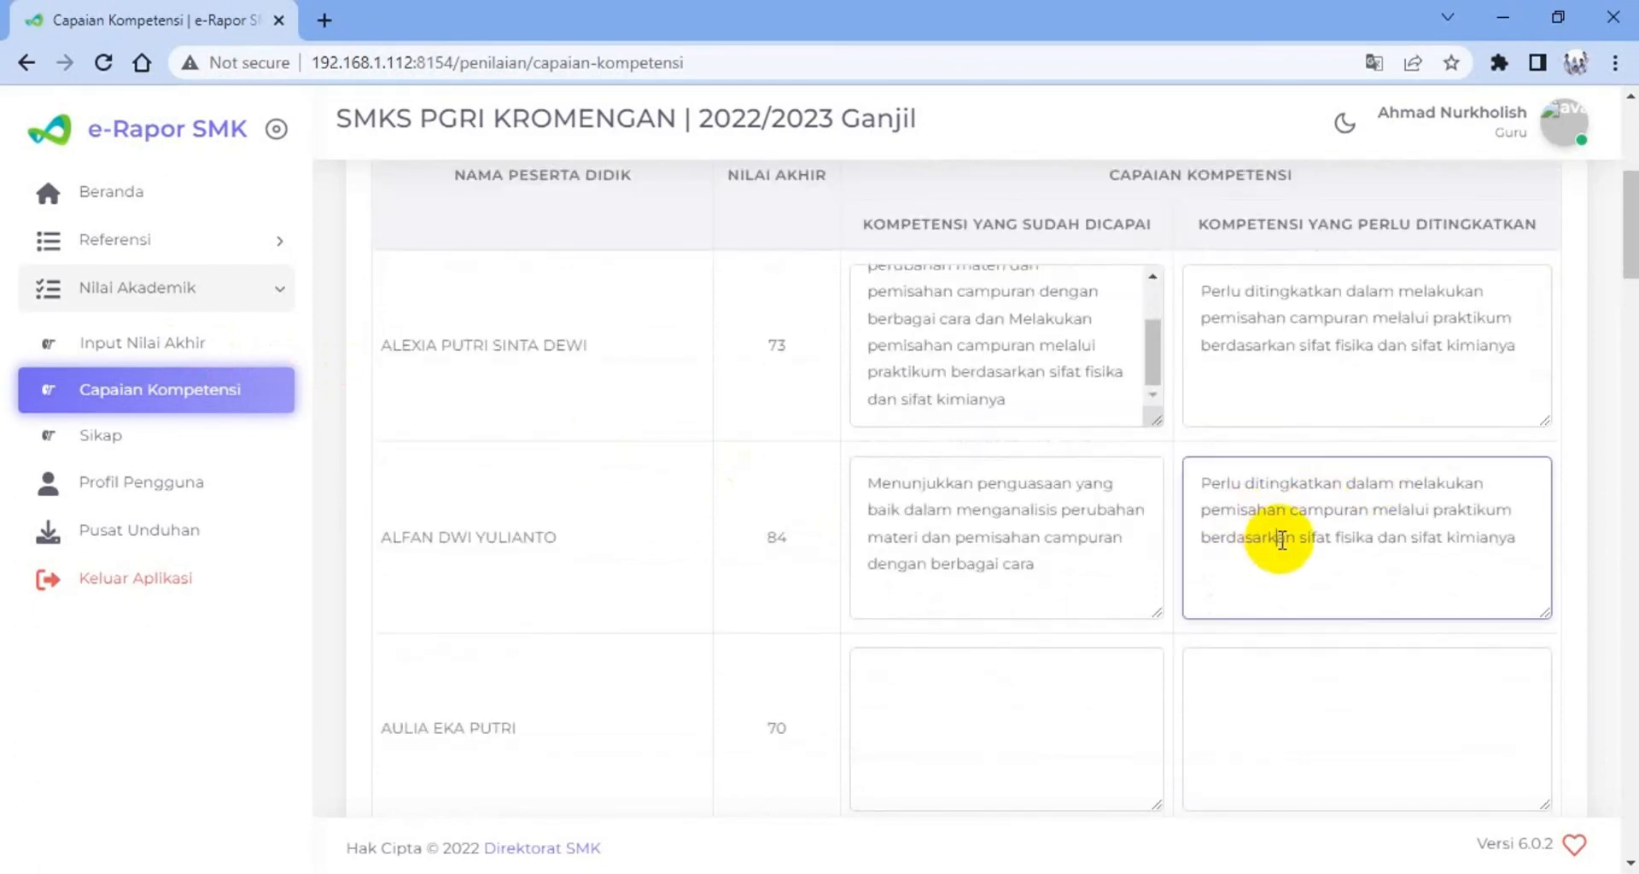
scroll(1299, 537, "down", 10)
scroll(1299, 534, "down", 20)
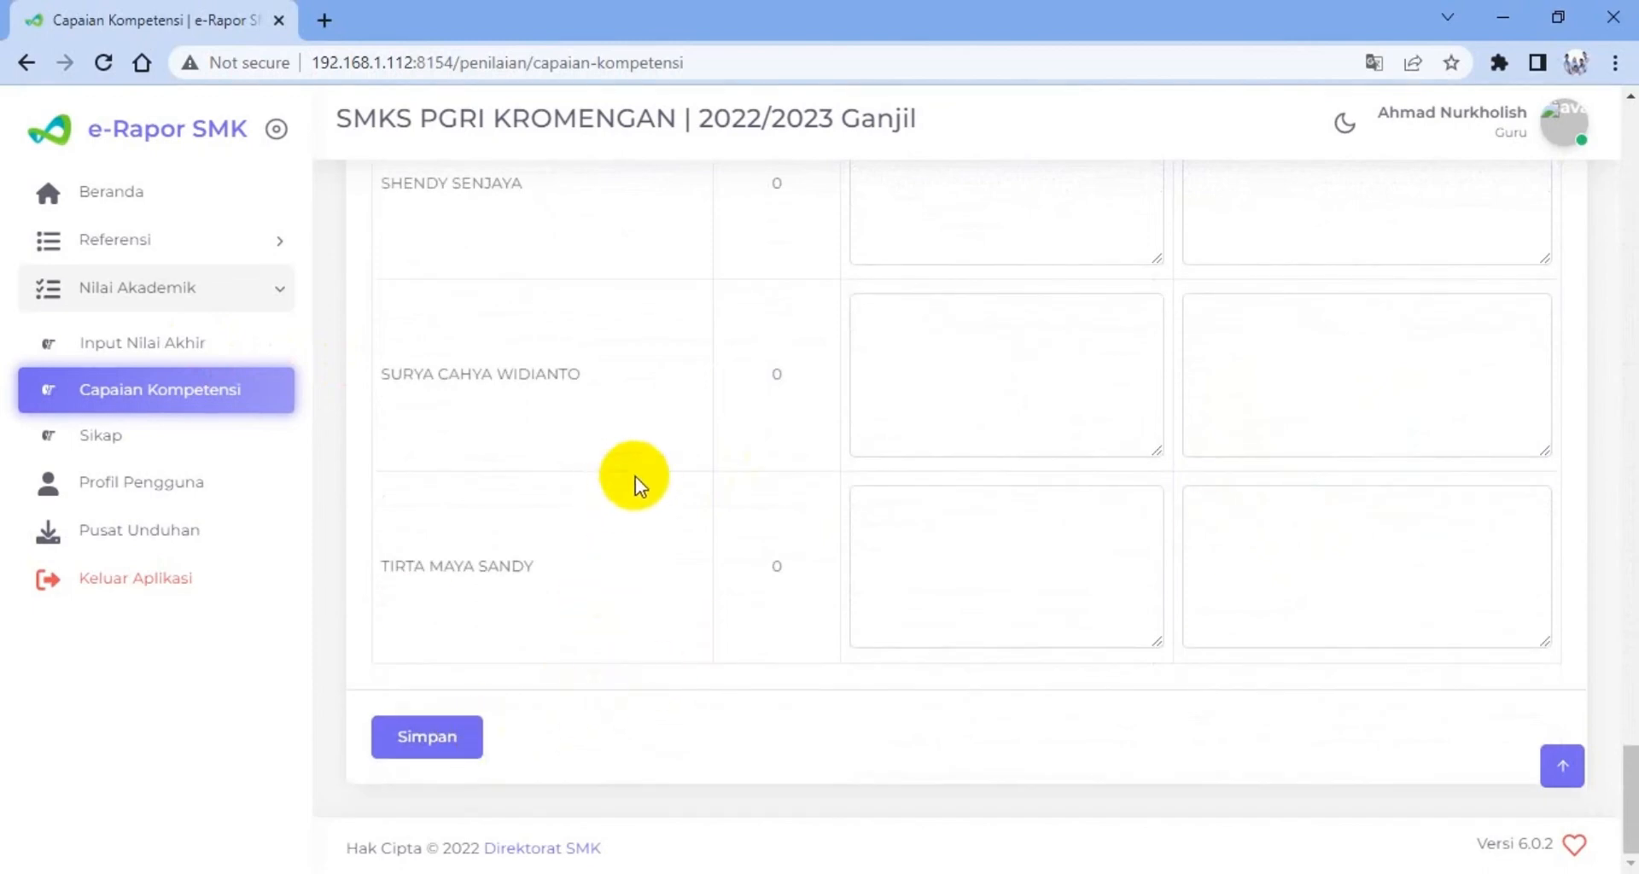
scroll(889, 403, "up", 20)
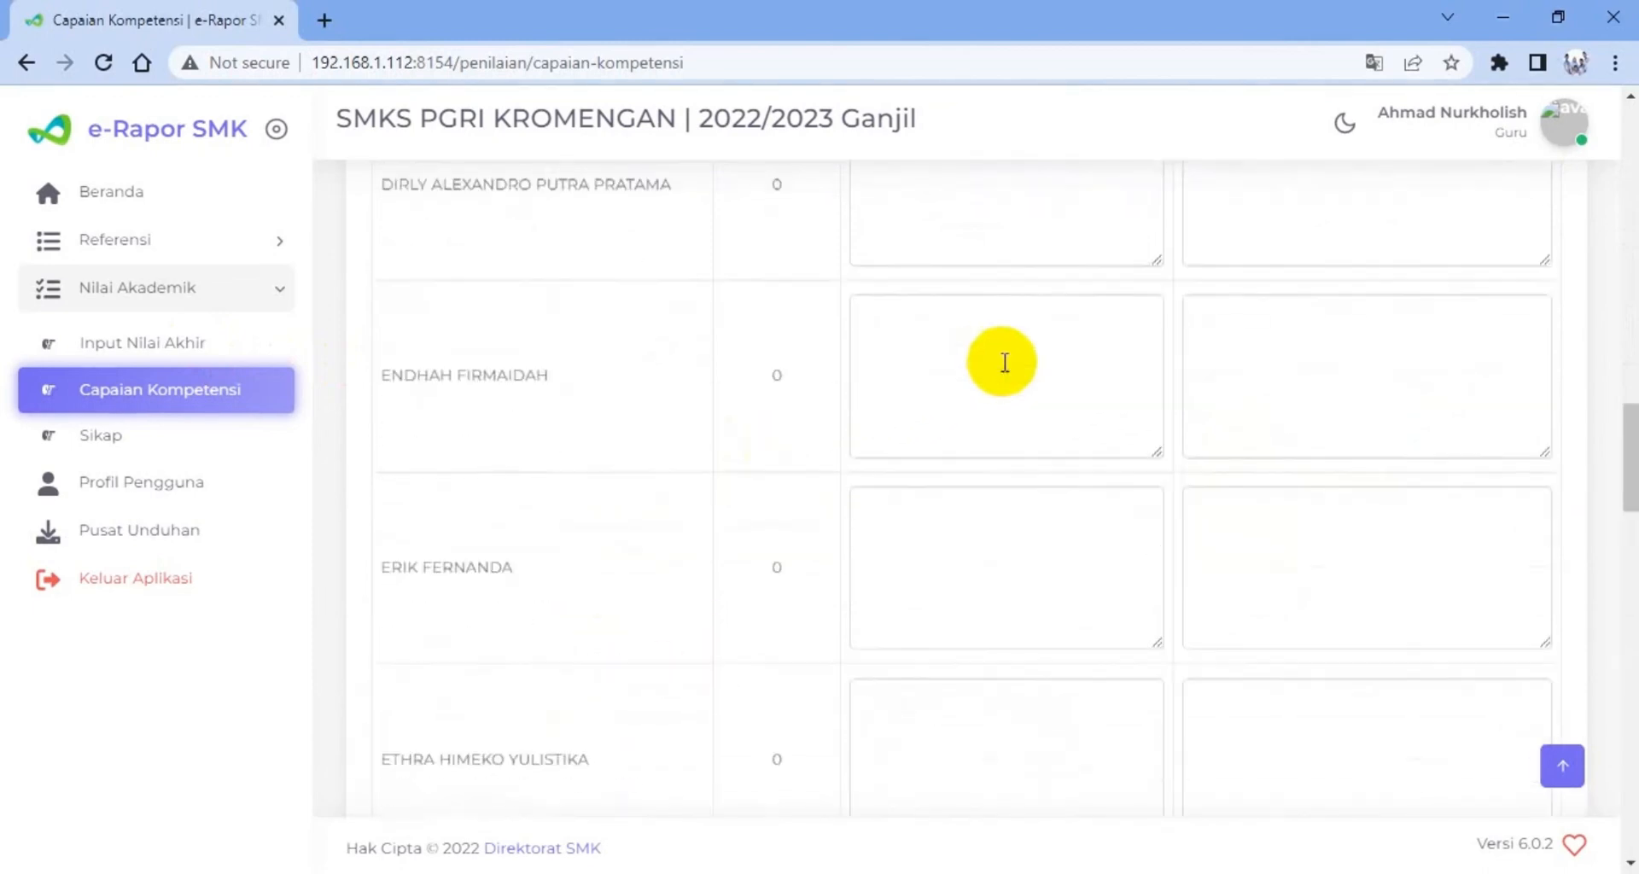
Open the Sikap assessment page and start adding a new attitude record
scroll(1005, 363, "up", 20)
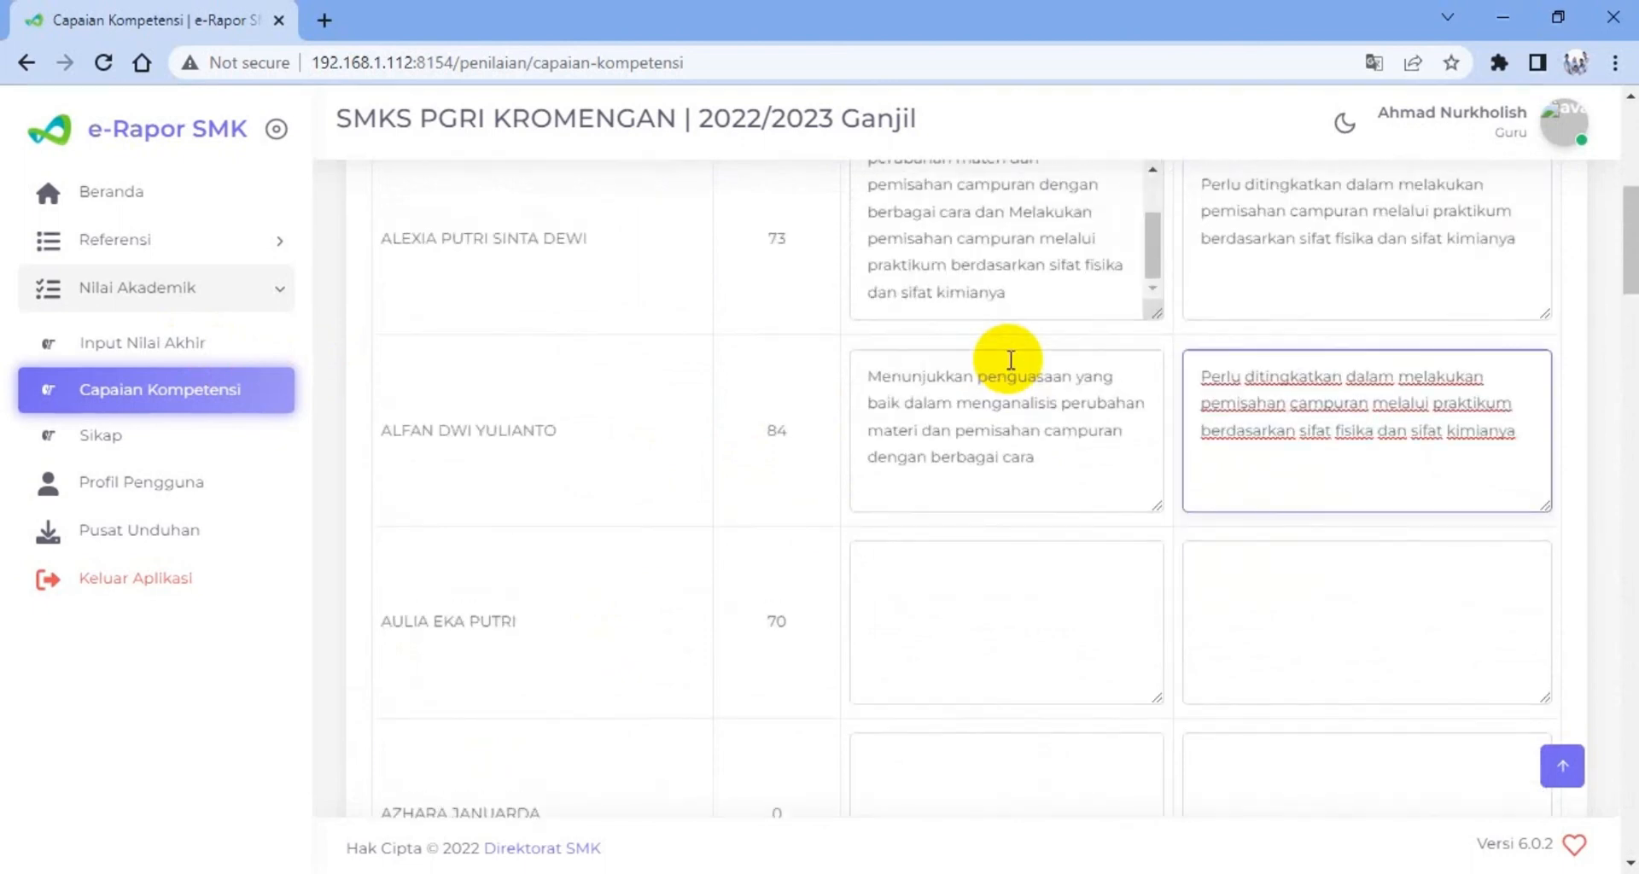
scroll(1003, 359, "up", 2)
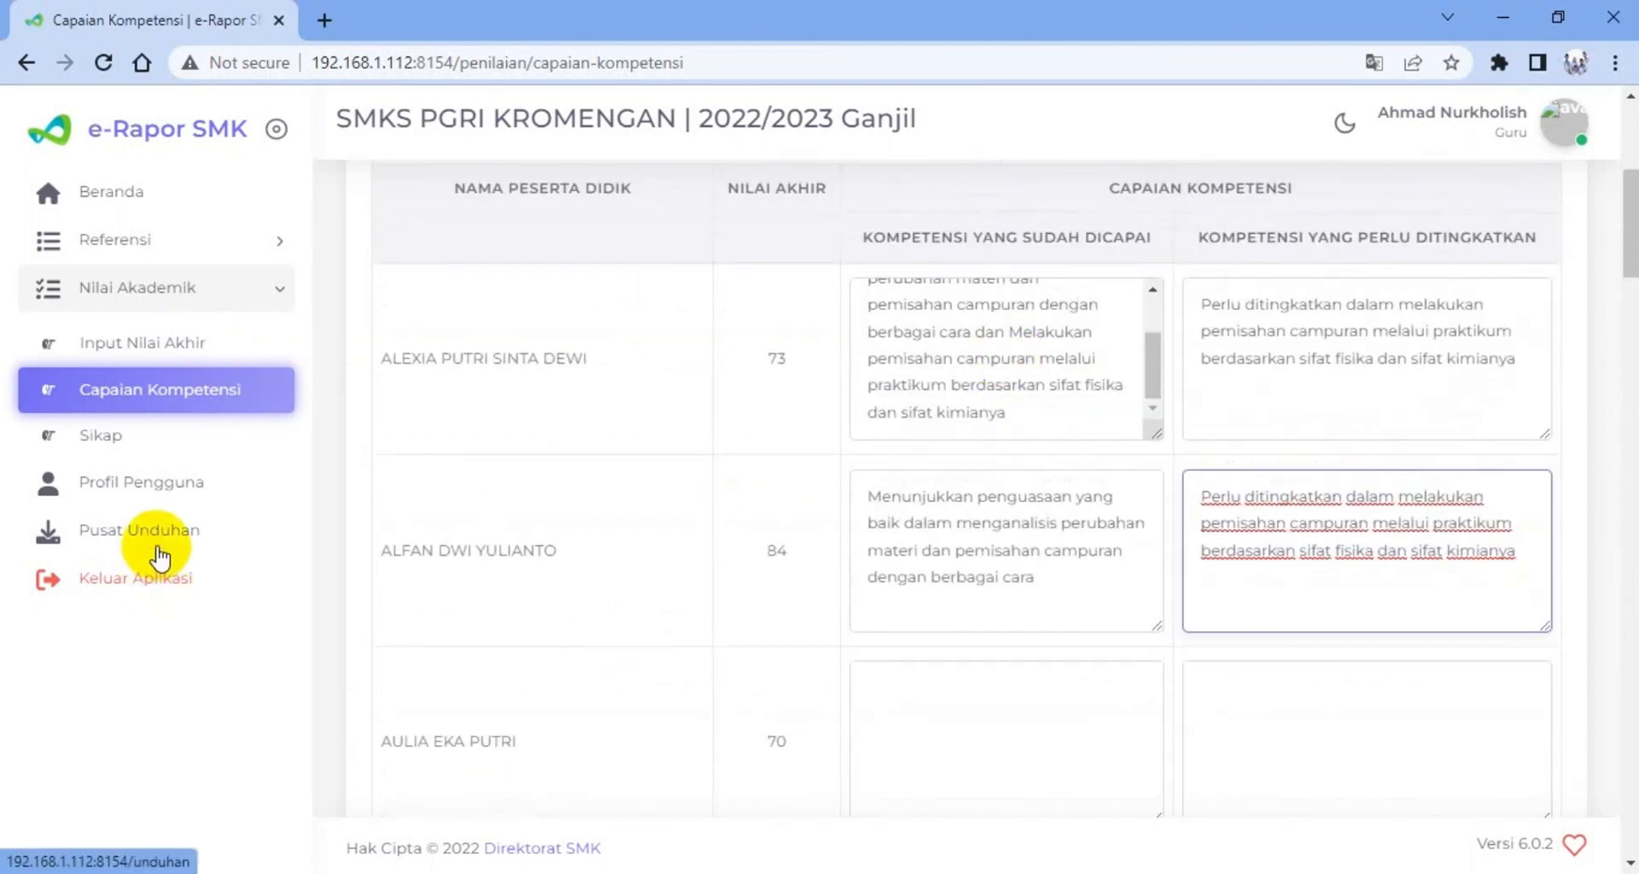
left_click(100, 439)
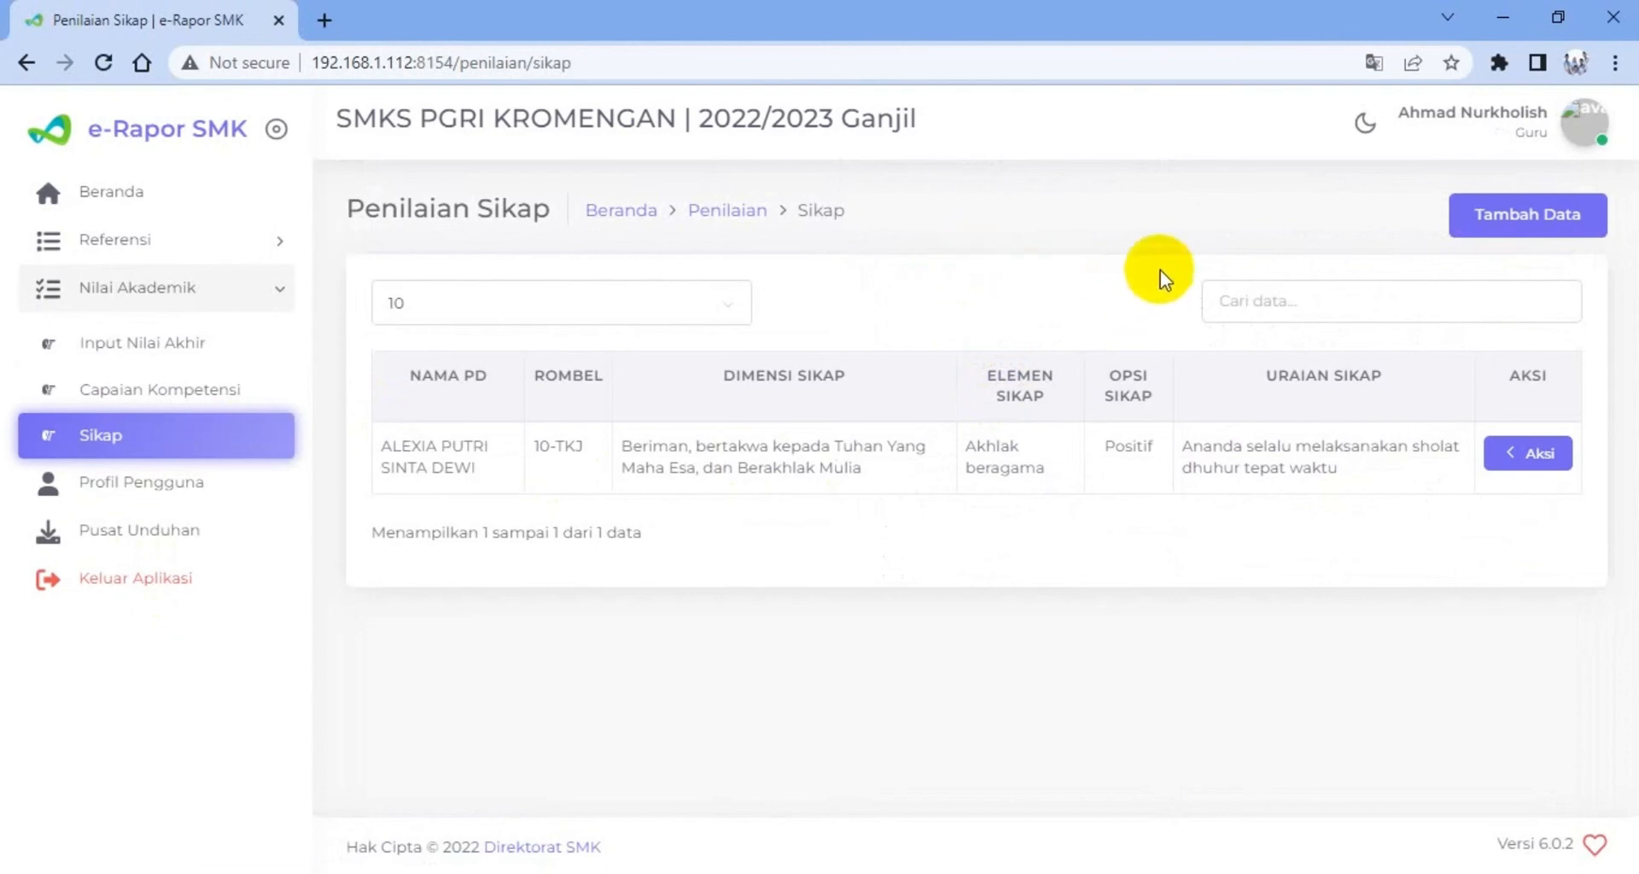
left_click(1500, 218)
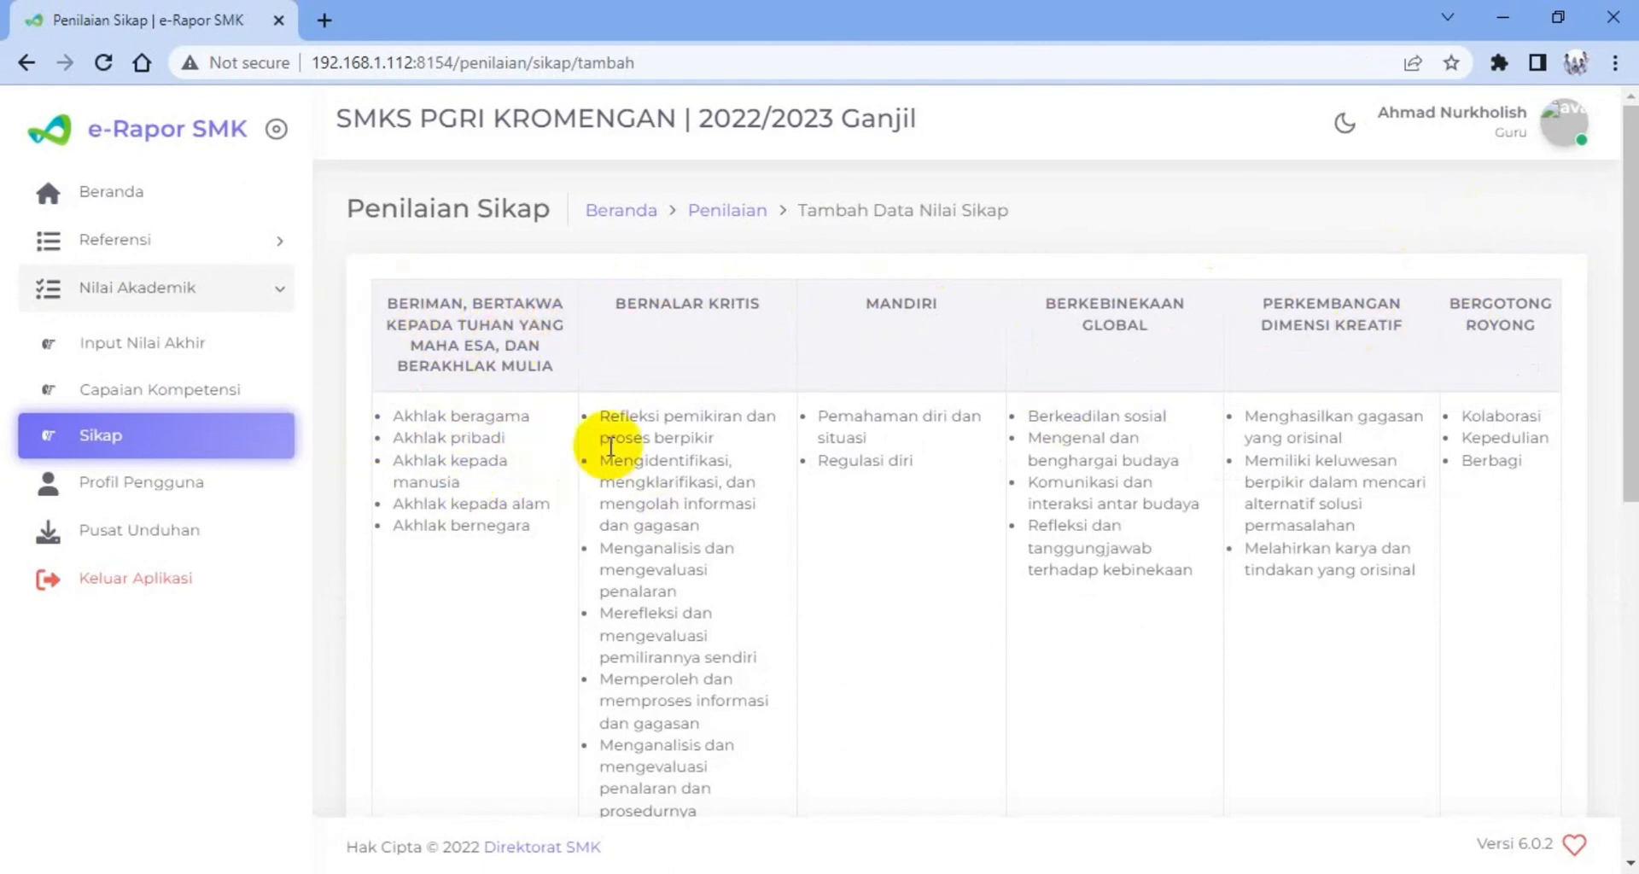
Choose Kelas 10, the 10-TKJ class group and the second listed student for the new attitude record
scroll(642, 478, "down", 3)
scroll(647, 486, "up", 3)
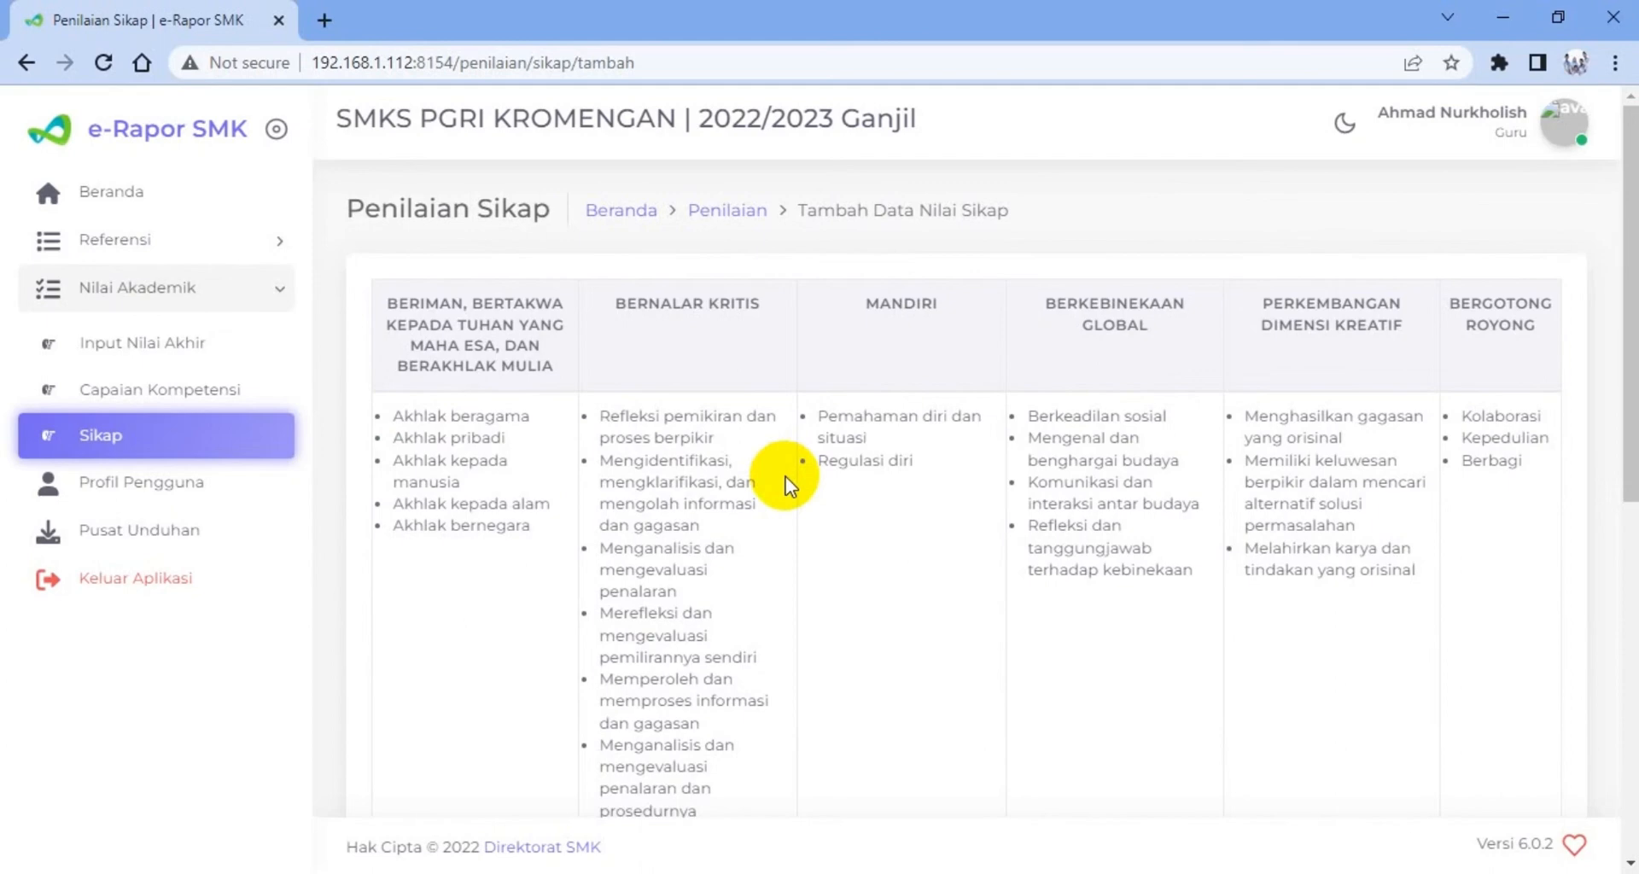
scroll(794, 490, "down", 3)
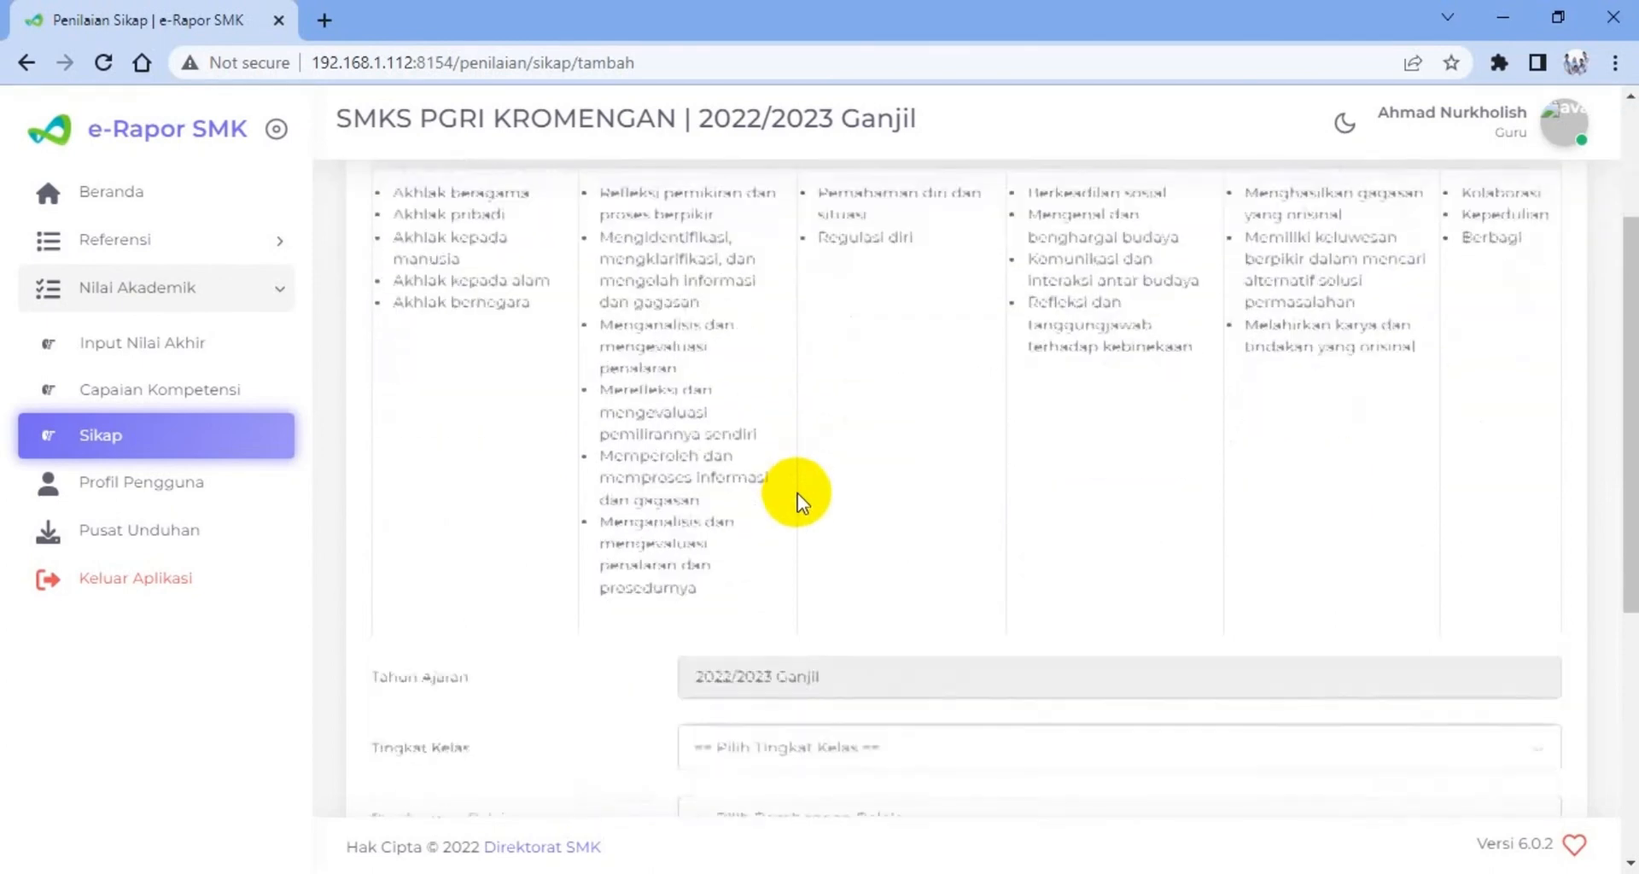
scroll(795, 494, "down", 2)
scroll(797, 488, "up", 3)
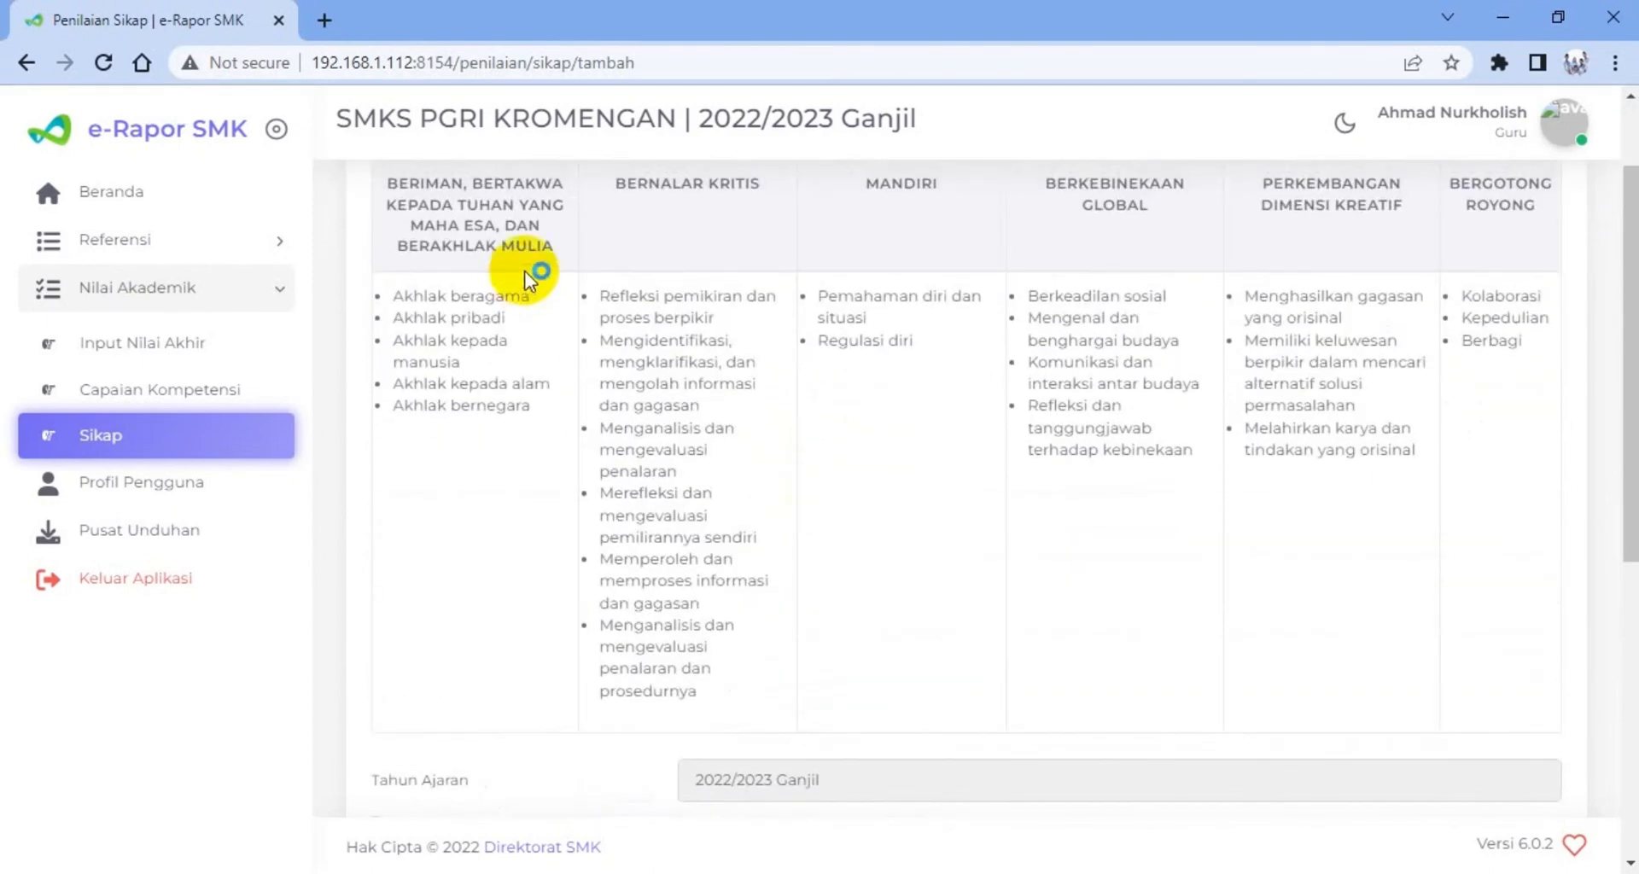
scroll(709, 353, "down", 5)
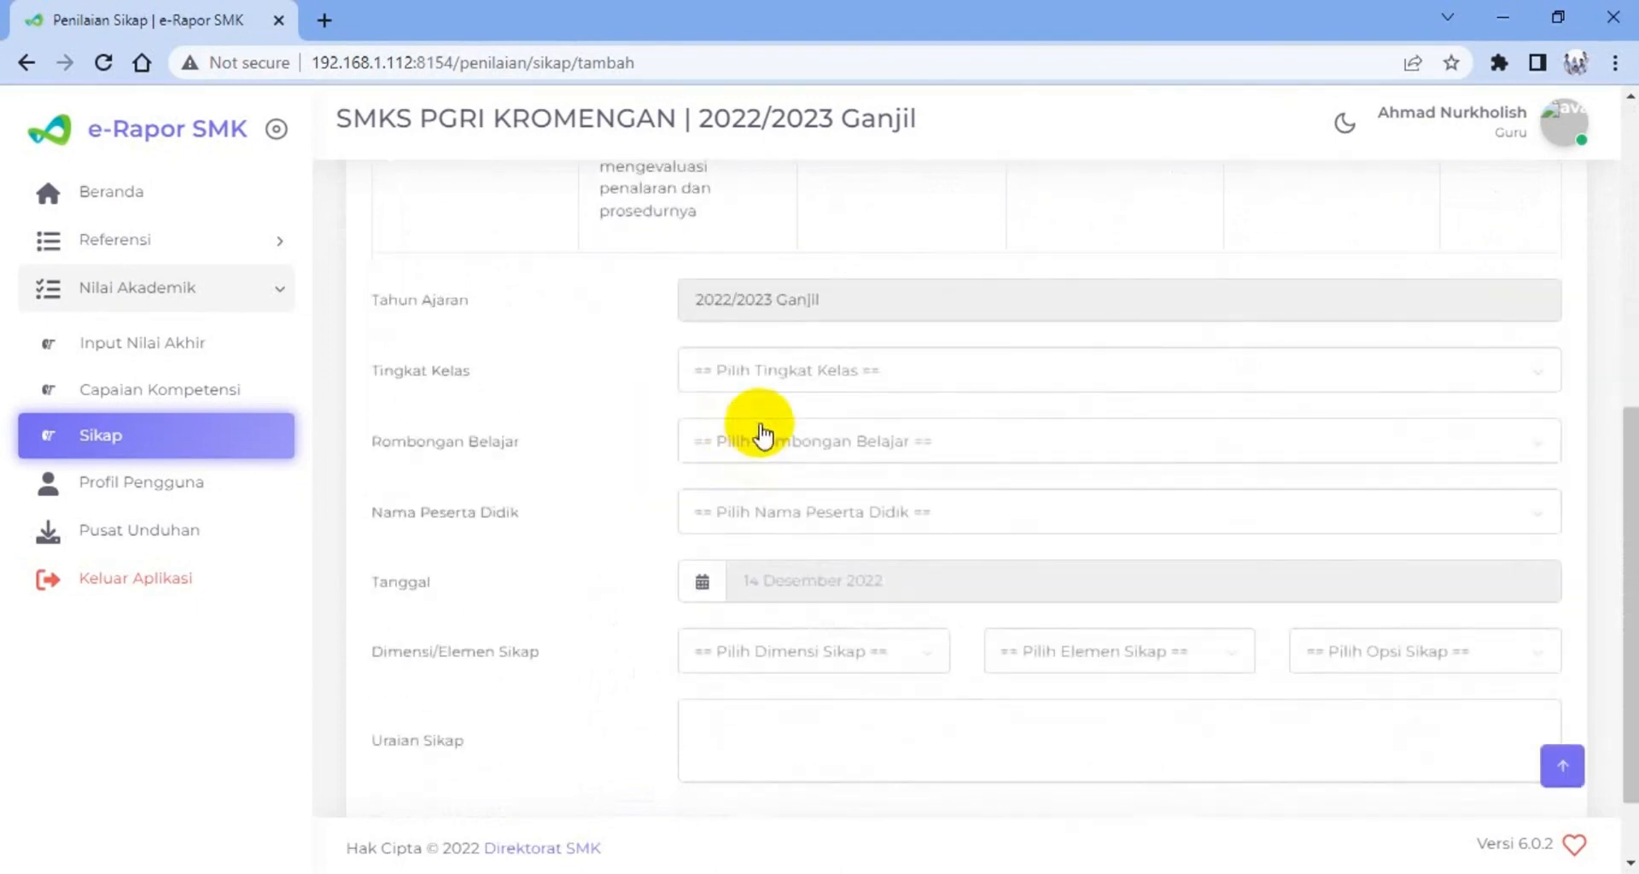
left_click(766, 386)
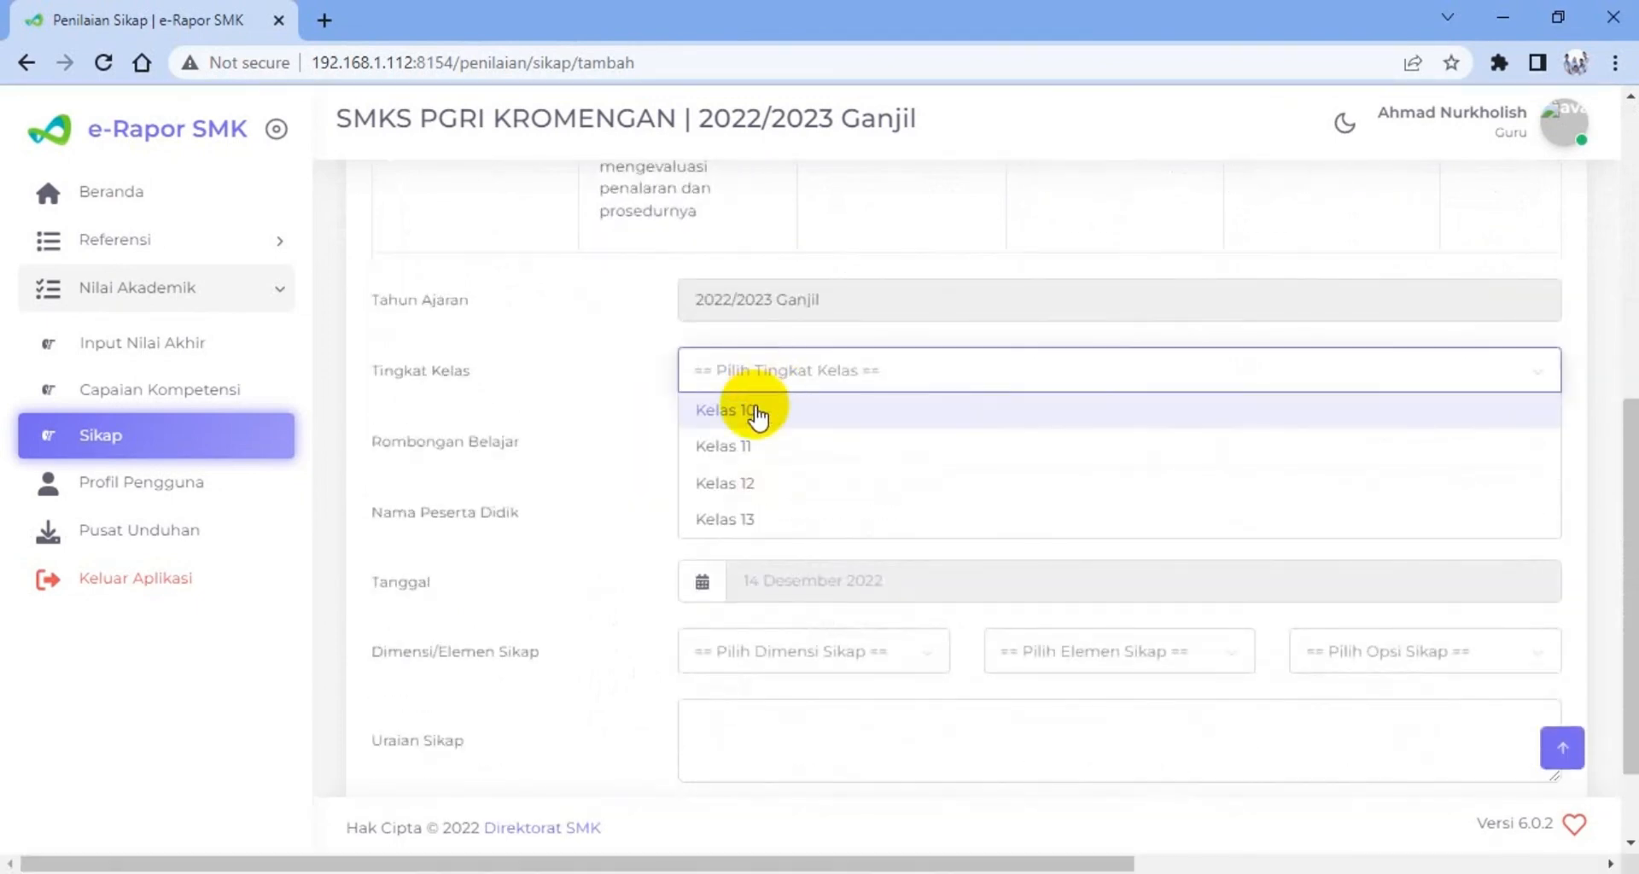
left_click(759, 411)
left_click(772, 446)
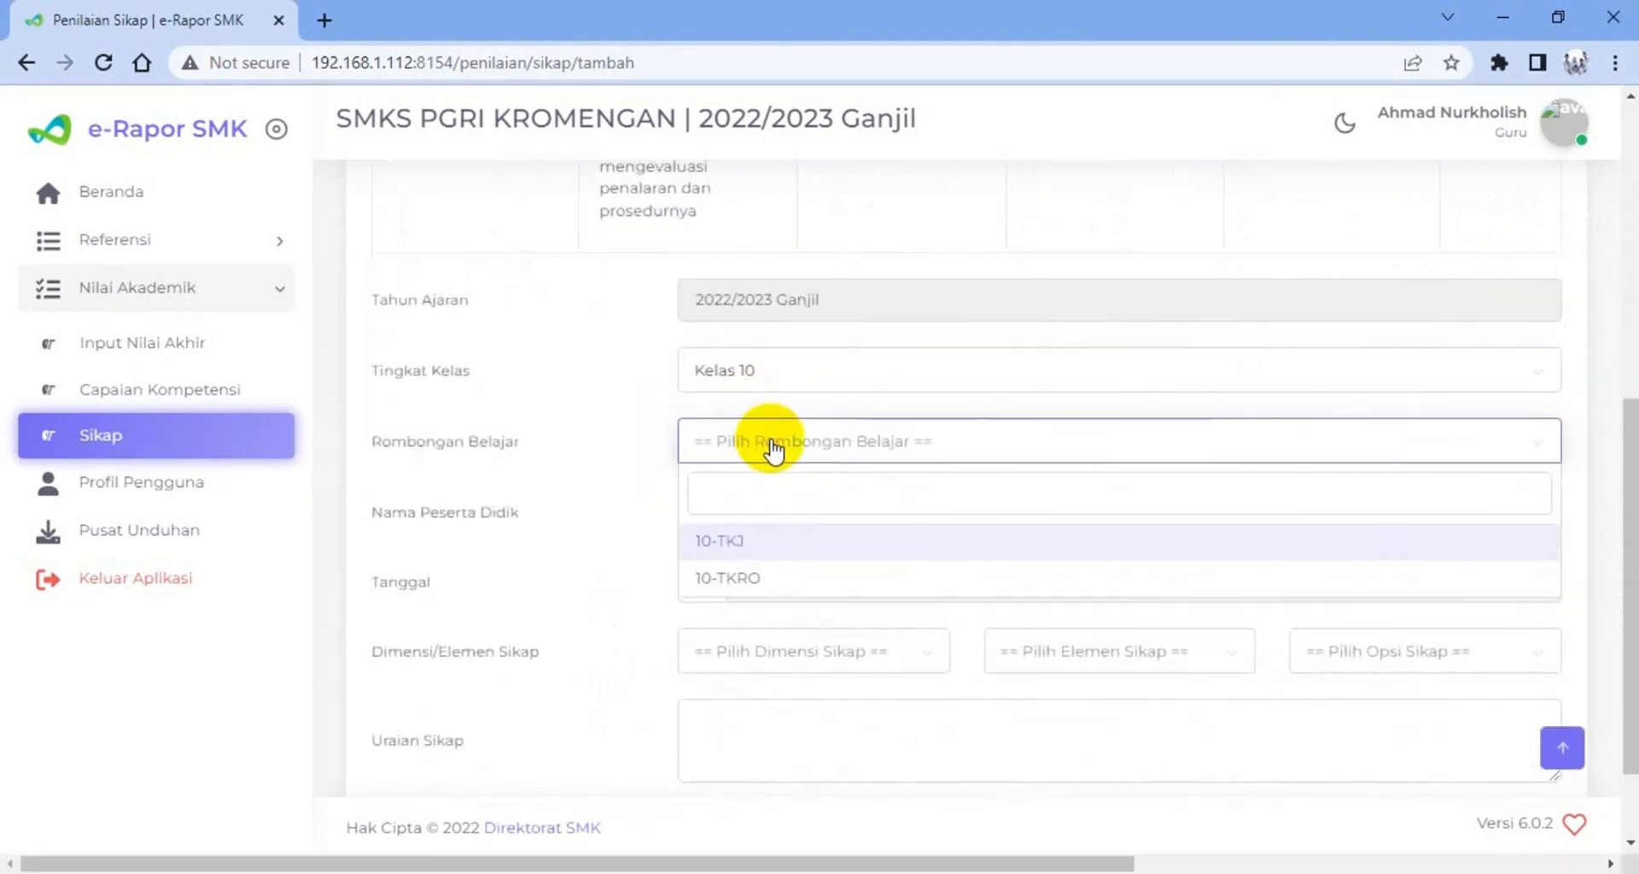
left_click(732, 541)
left_click(762, 517)
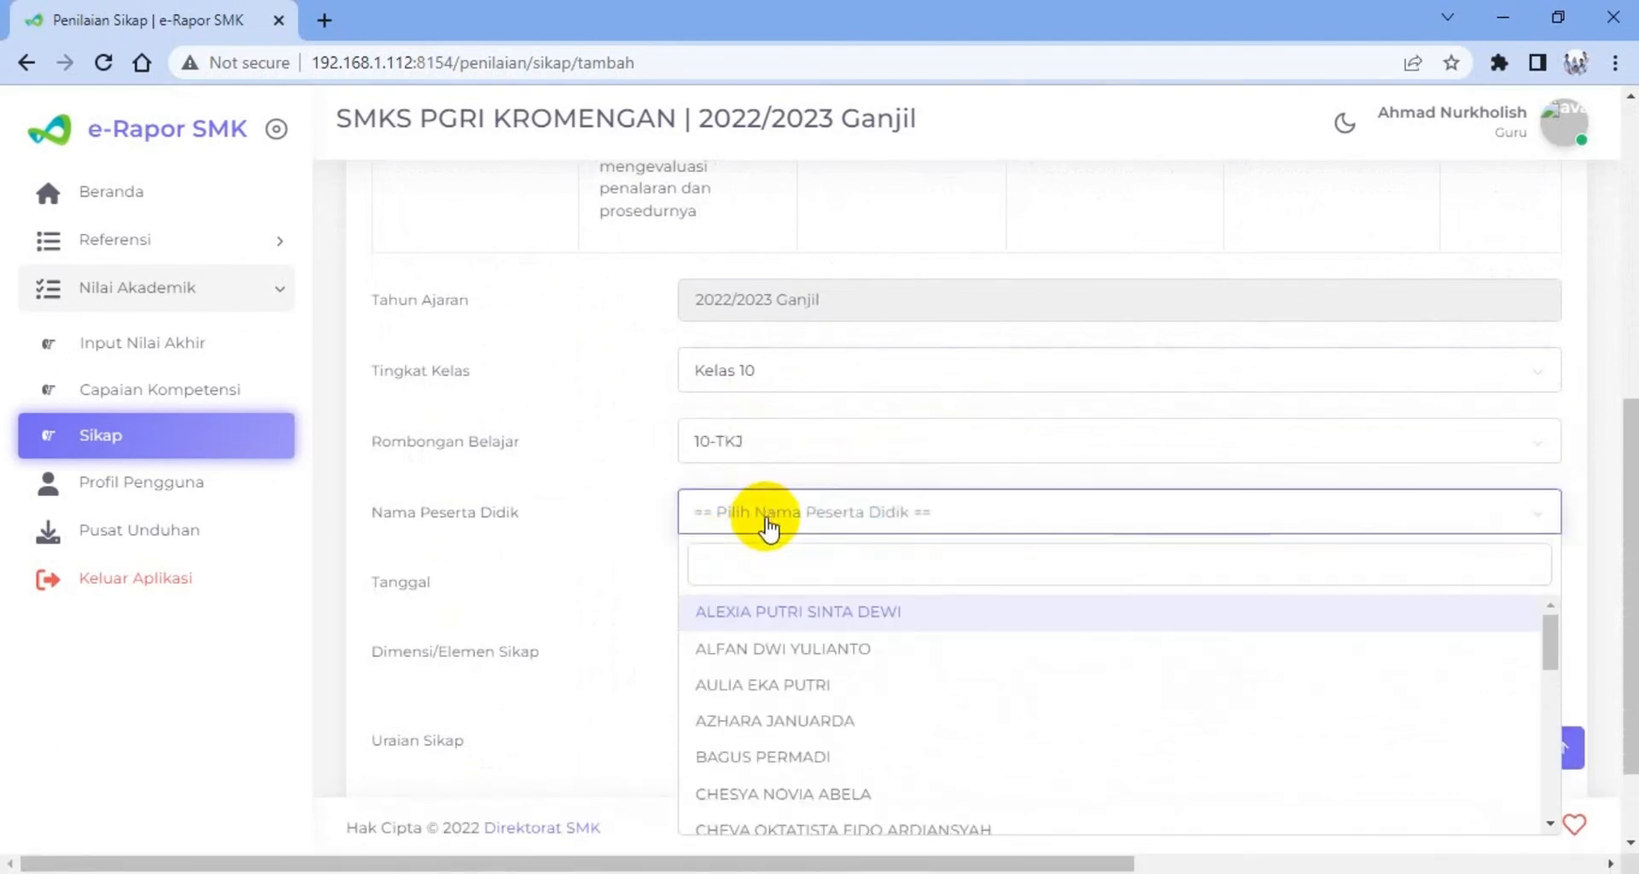
left_click(775, 655)
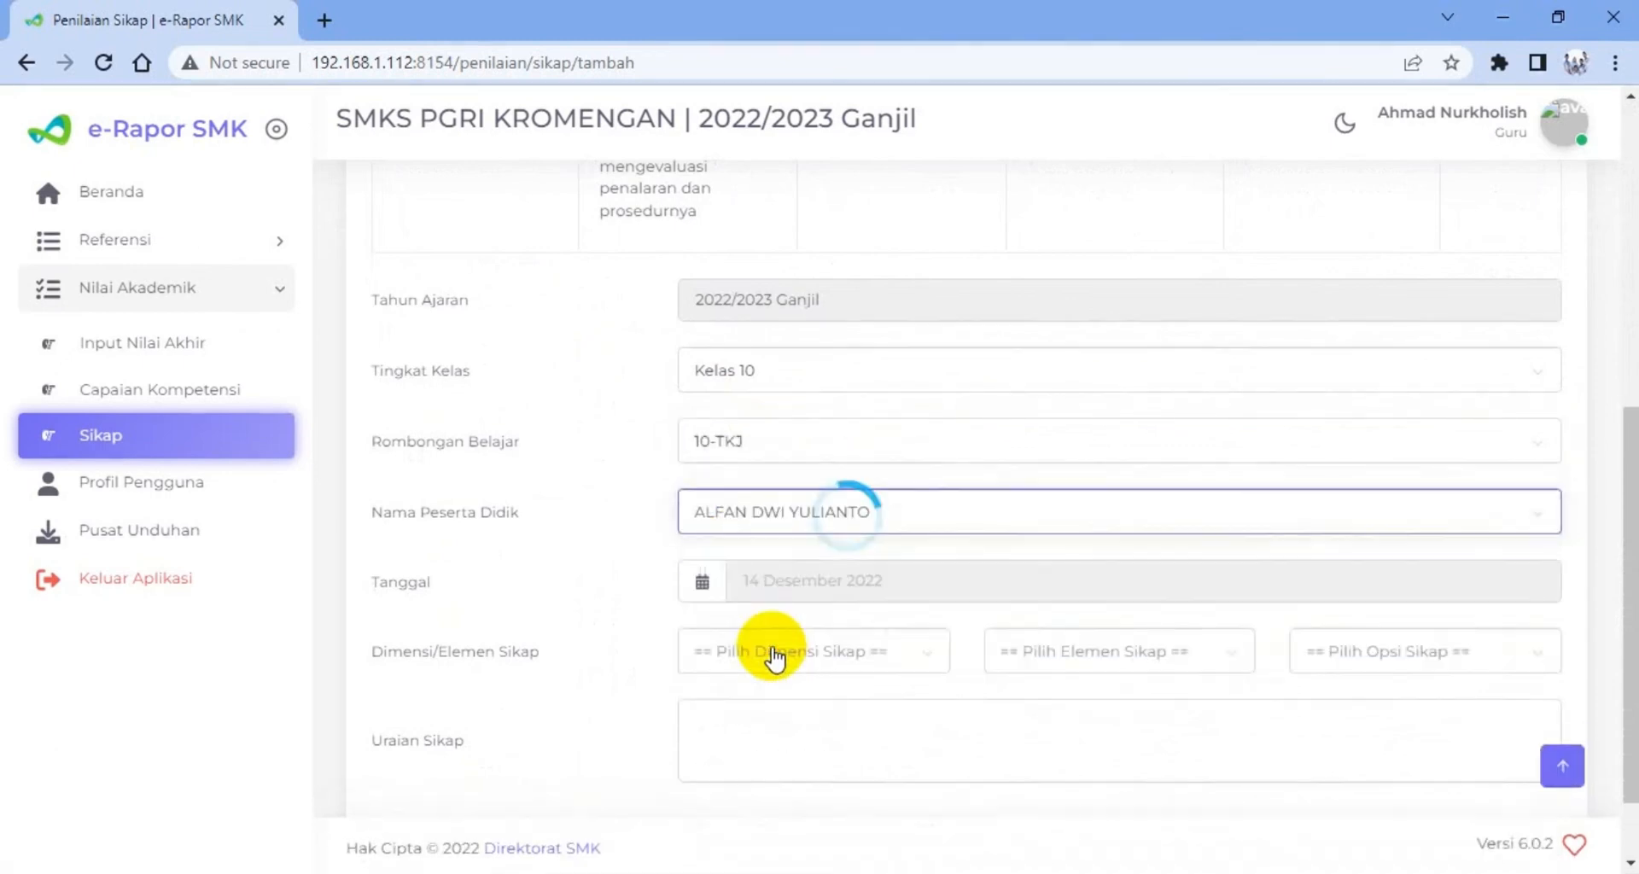
Set the date of the attitude record to 09 November 2022
left_click(795, 584)
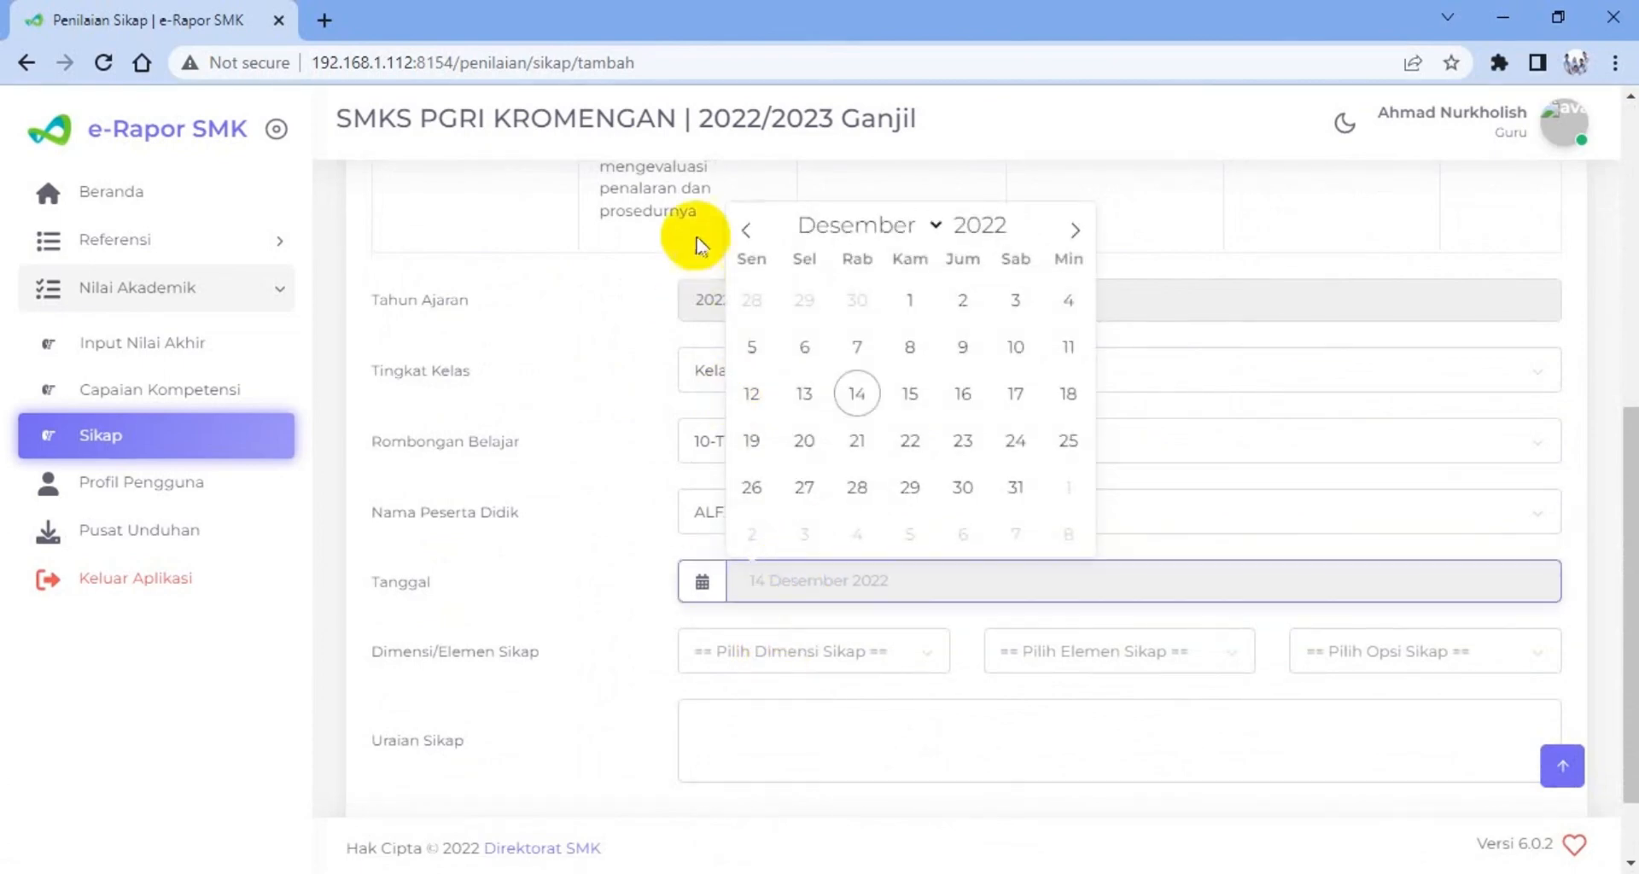
left_click(741, 229)
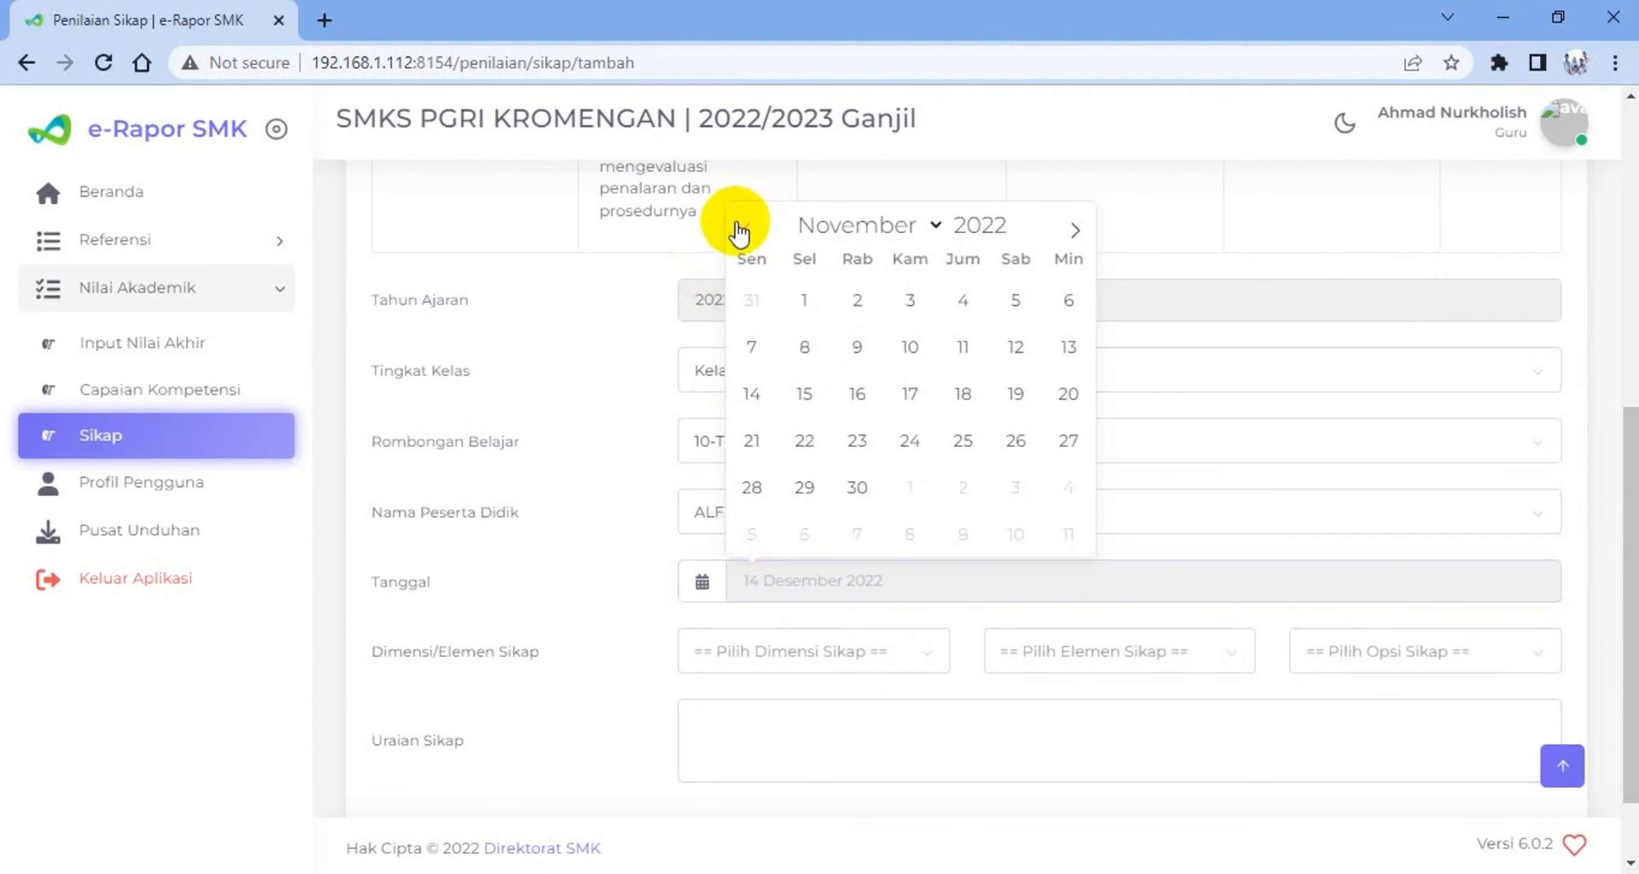
left_click(857, 345)
Set the attitude dimension to "Beriman, bertakwa kepada Tuhan Yang Maha Esa, dan Berakhlak Mulia", the element to Akhlak beragama and the option to Positif
scroll(922, 514, "down", 1)
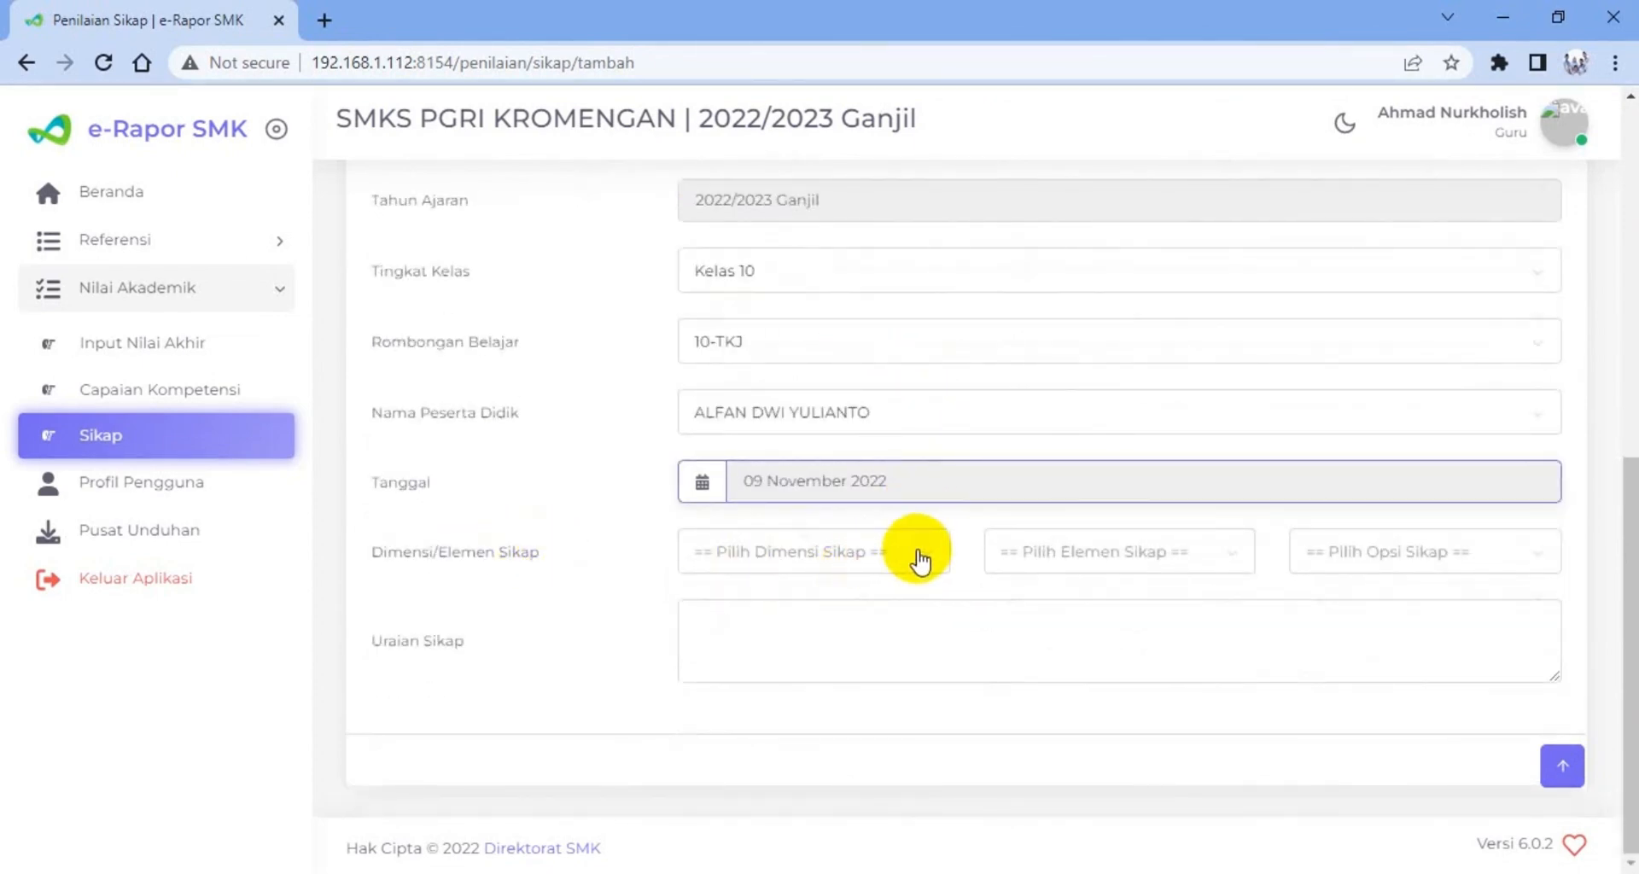
left_click(930, 560)
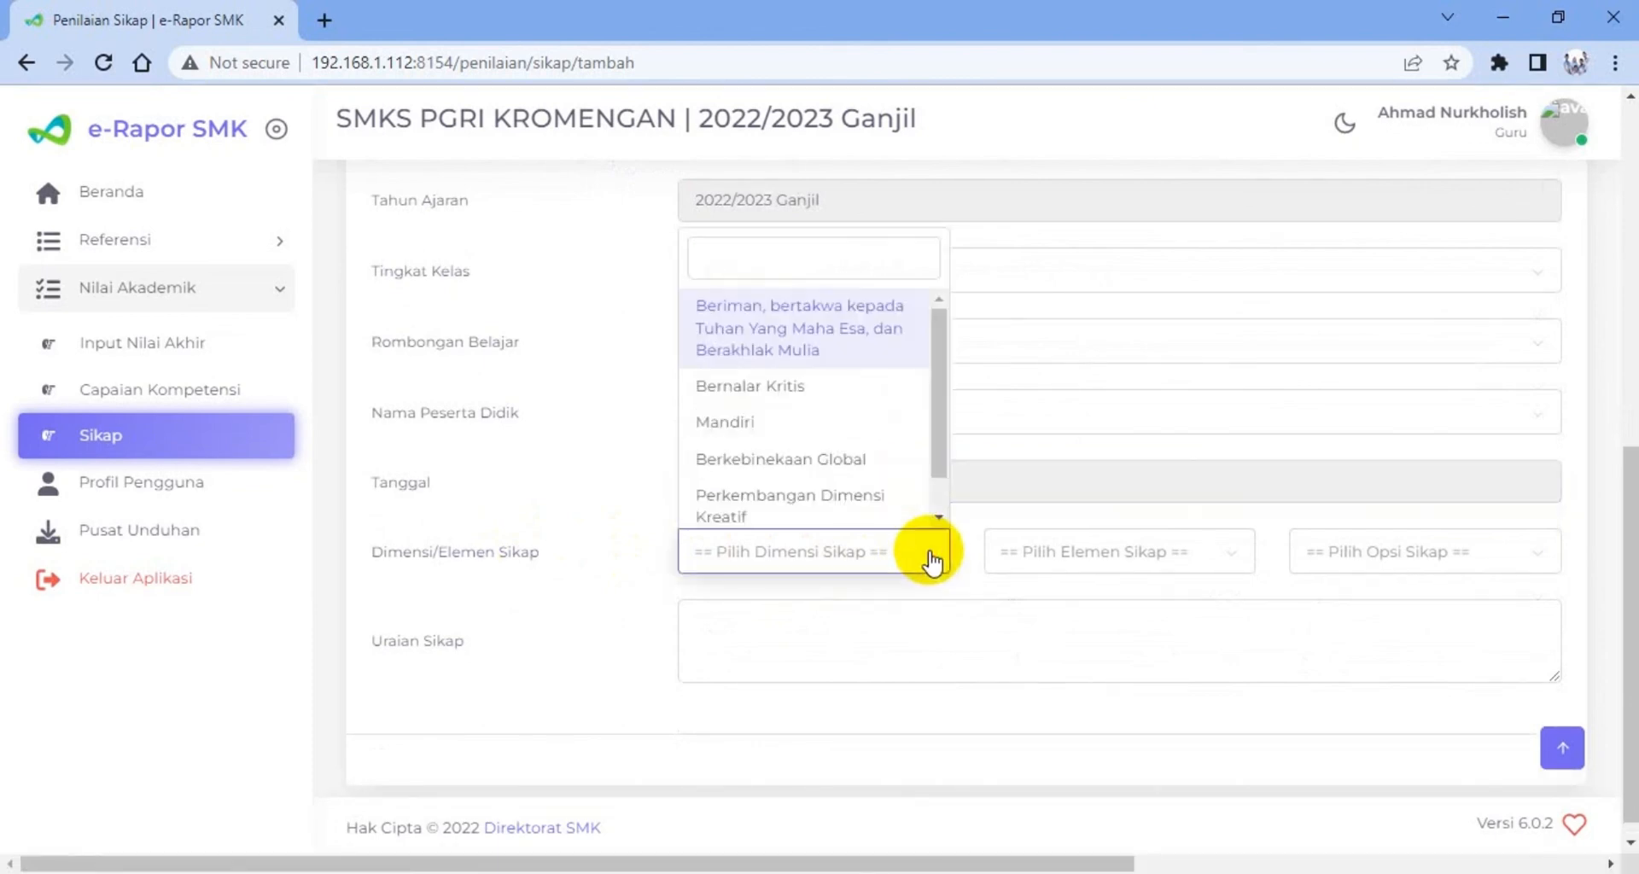
left_click(800, 337)
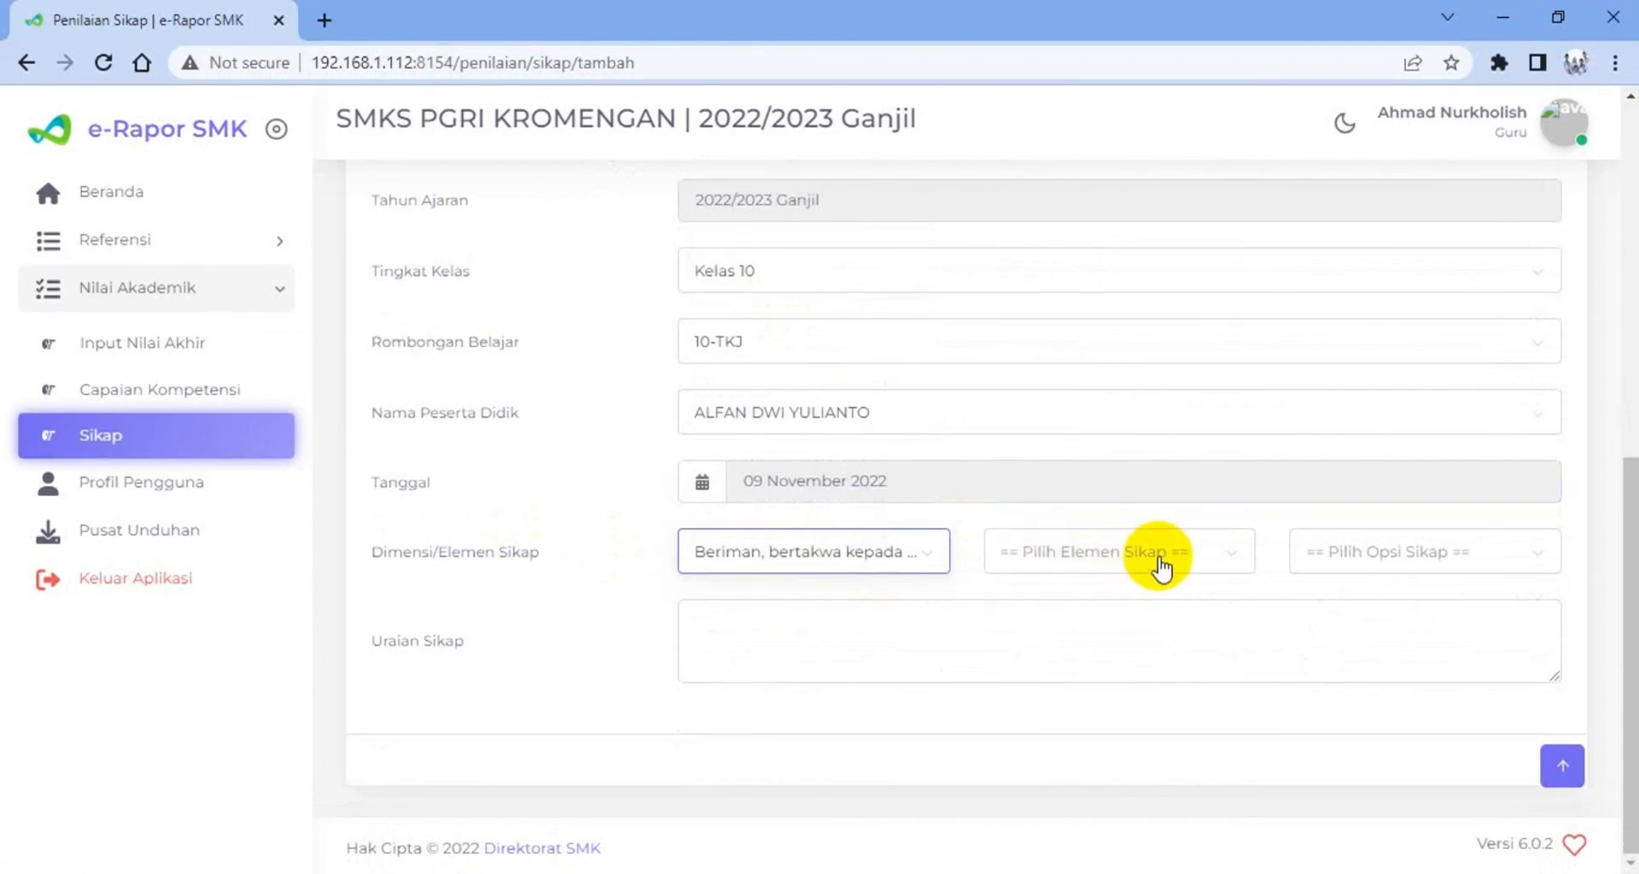
left_click(1170, 567)
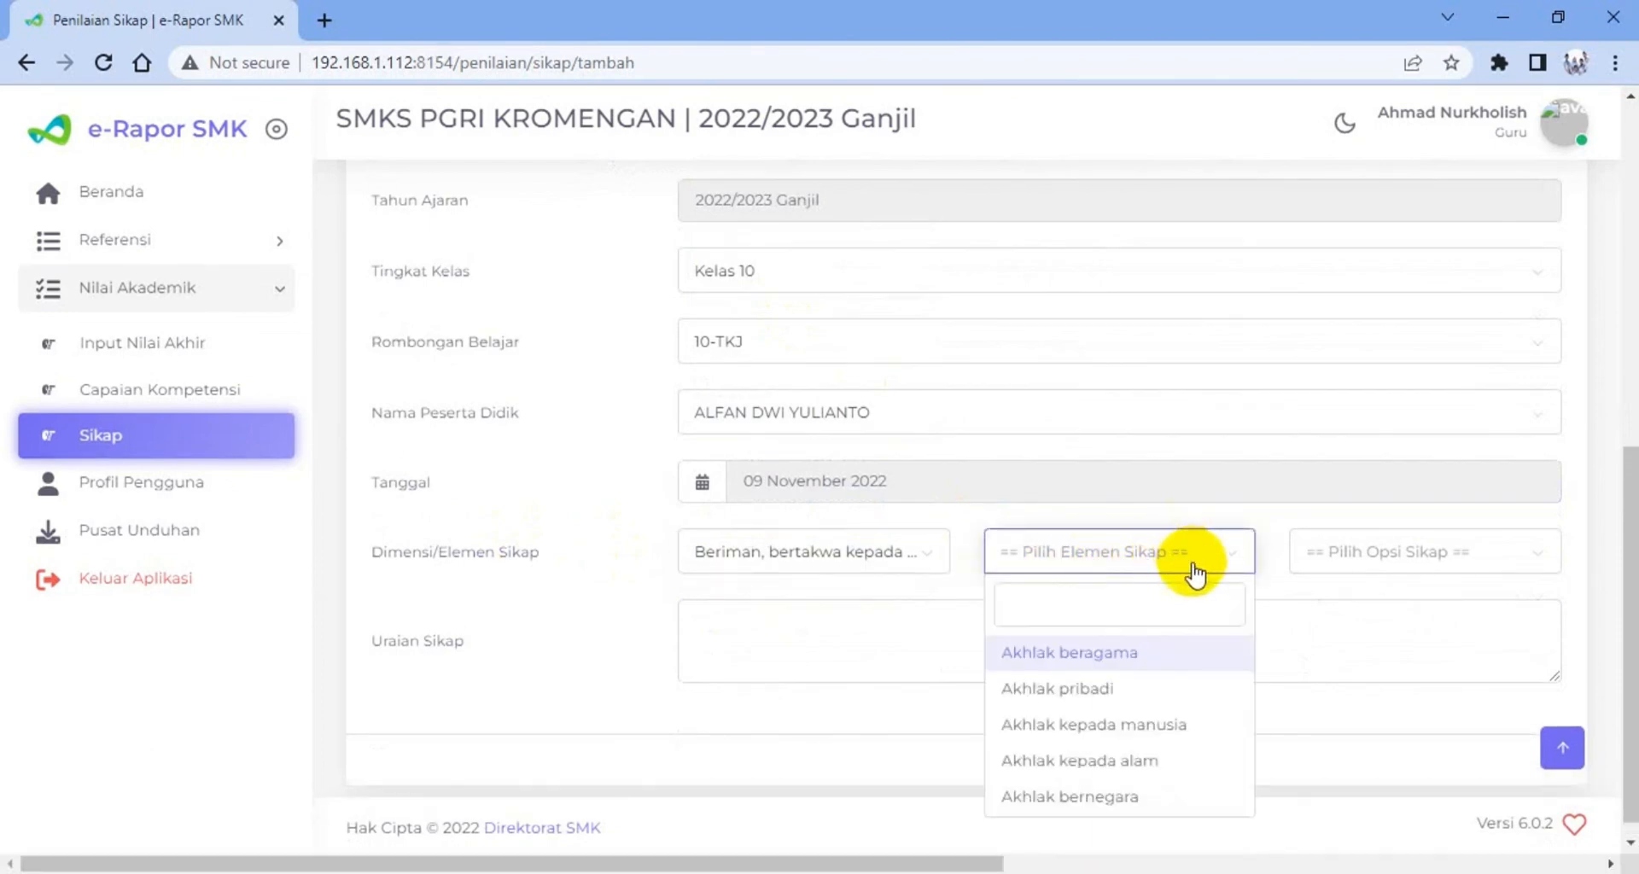
left_click(1123, 659)
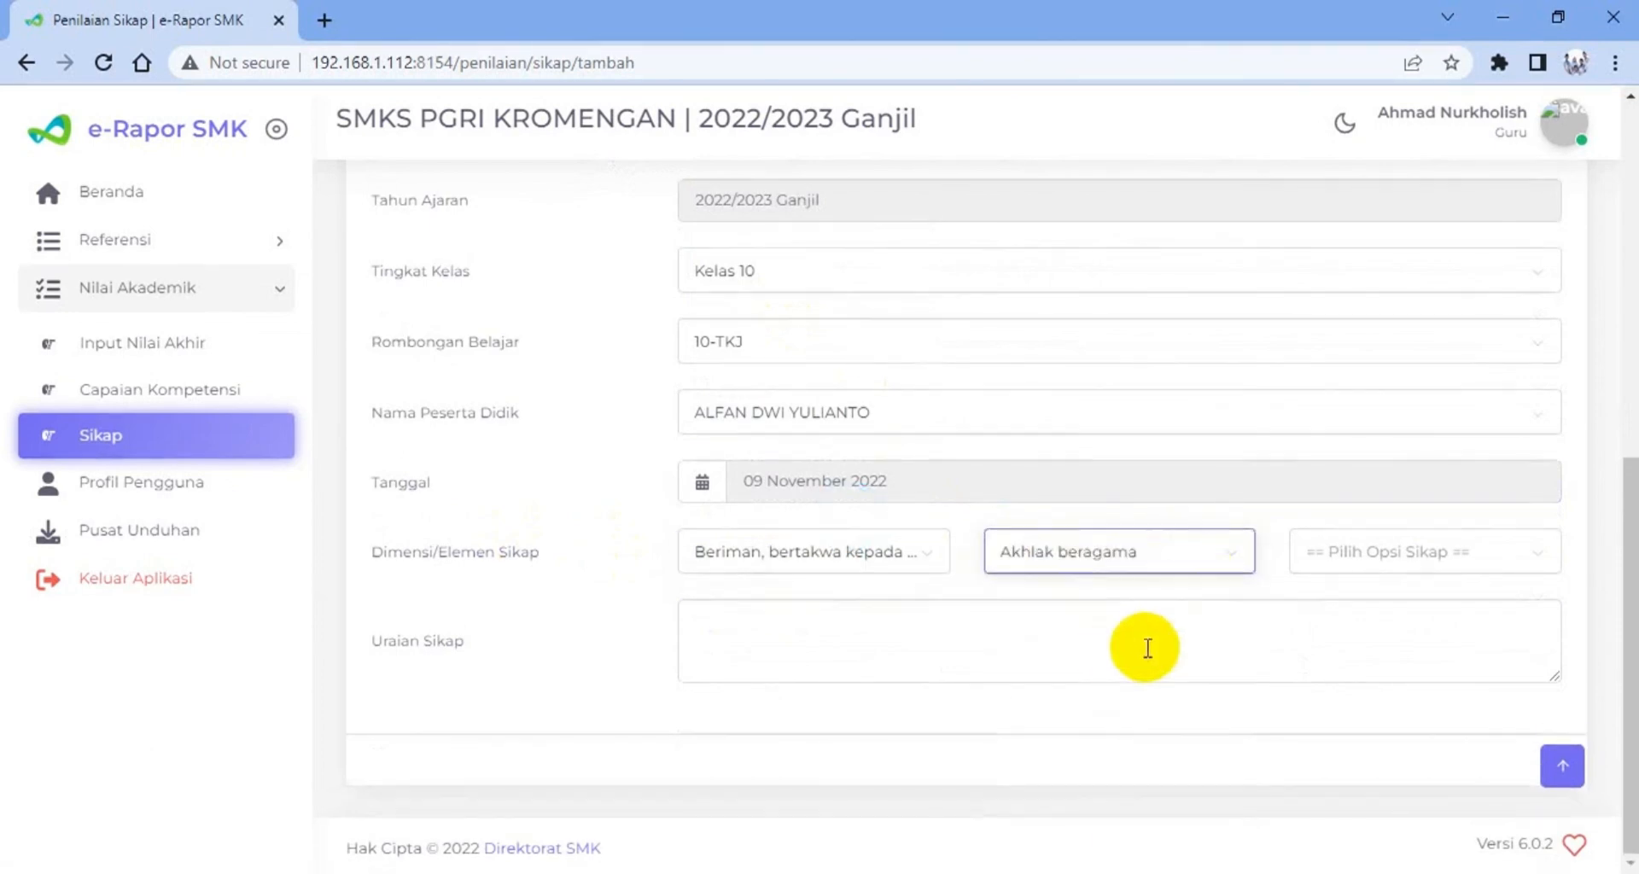
left_click(1346, 564)
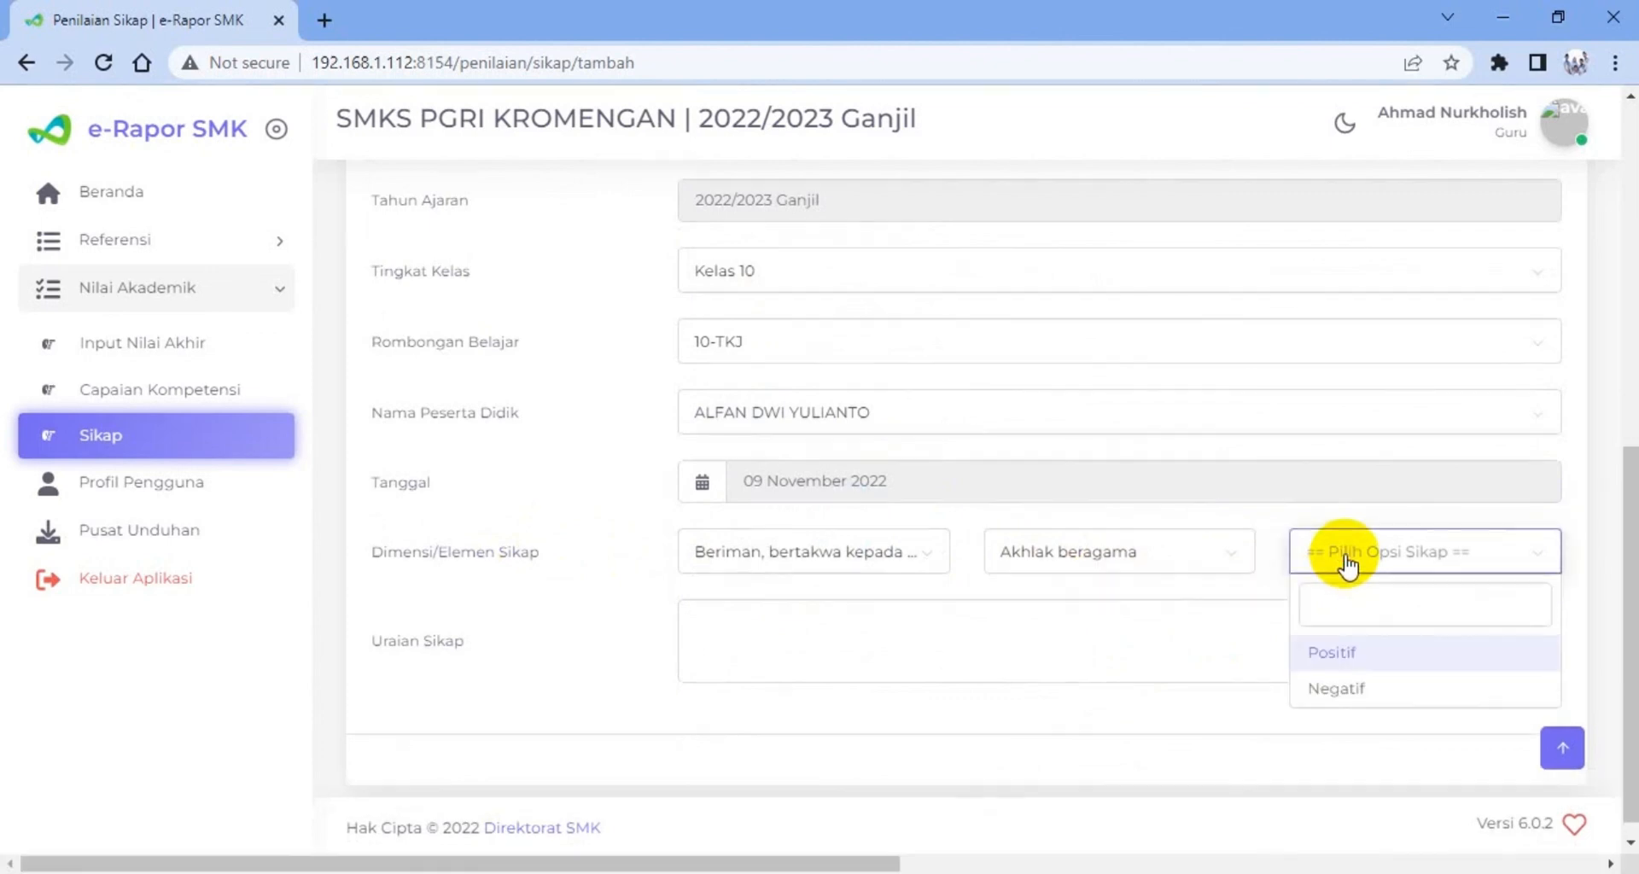
left_click(1335, 657)
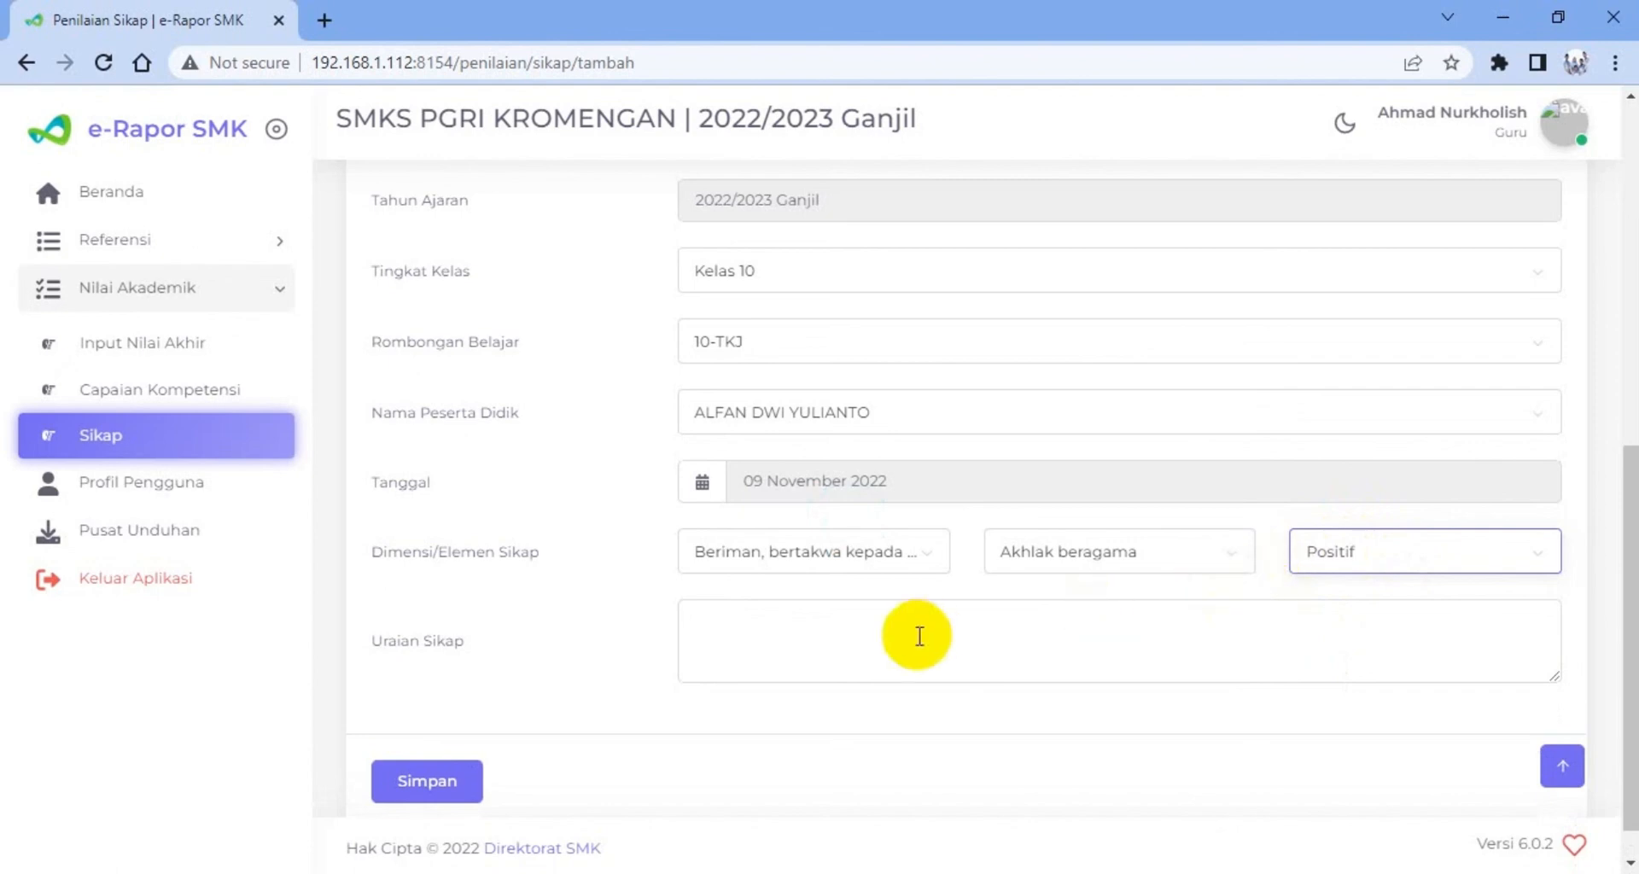
Enter "Ananda selalu tepat waktu dalam menjalankan sholat dhuhur" as the Uraian Sikap and save the attitude record
left_click(716, 620)
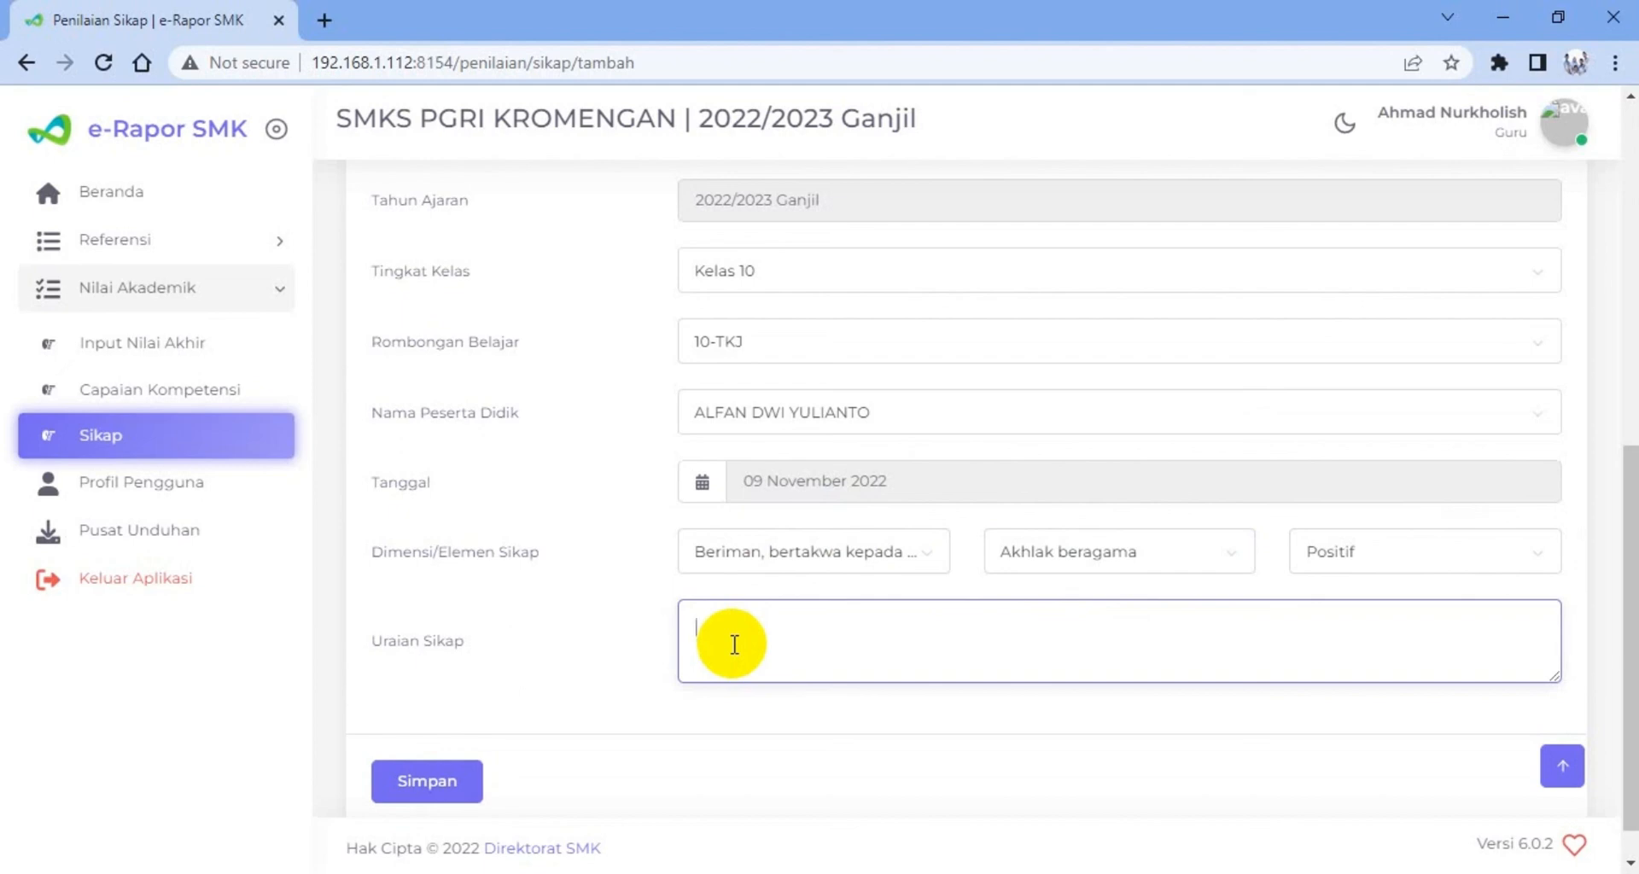
type("An")
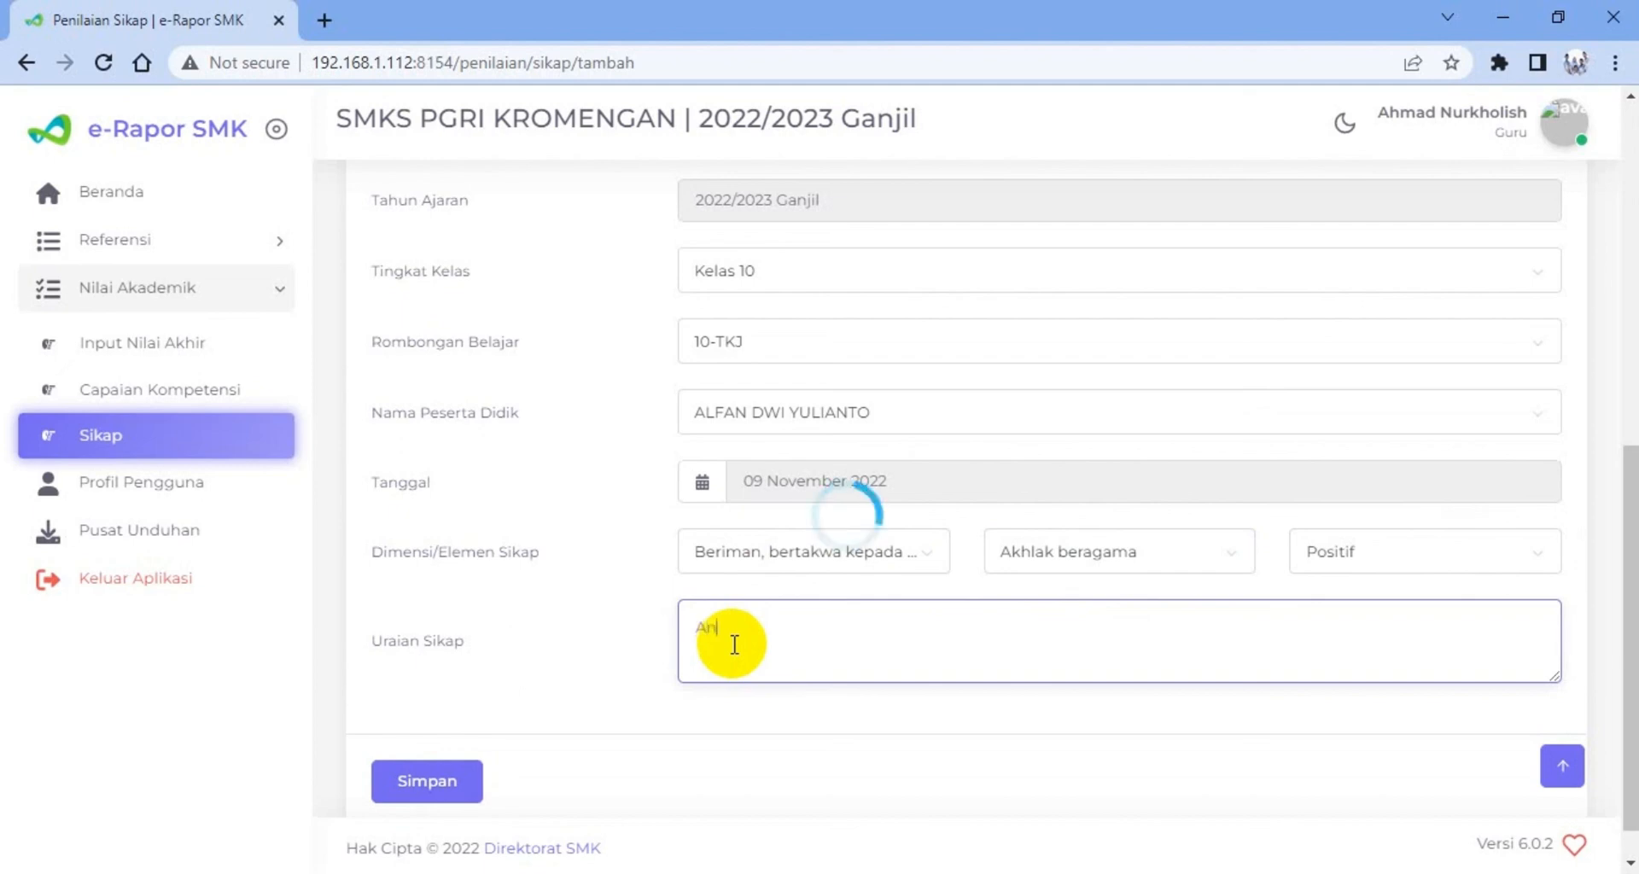
type("anda")
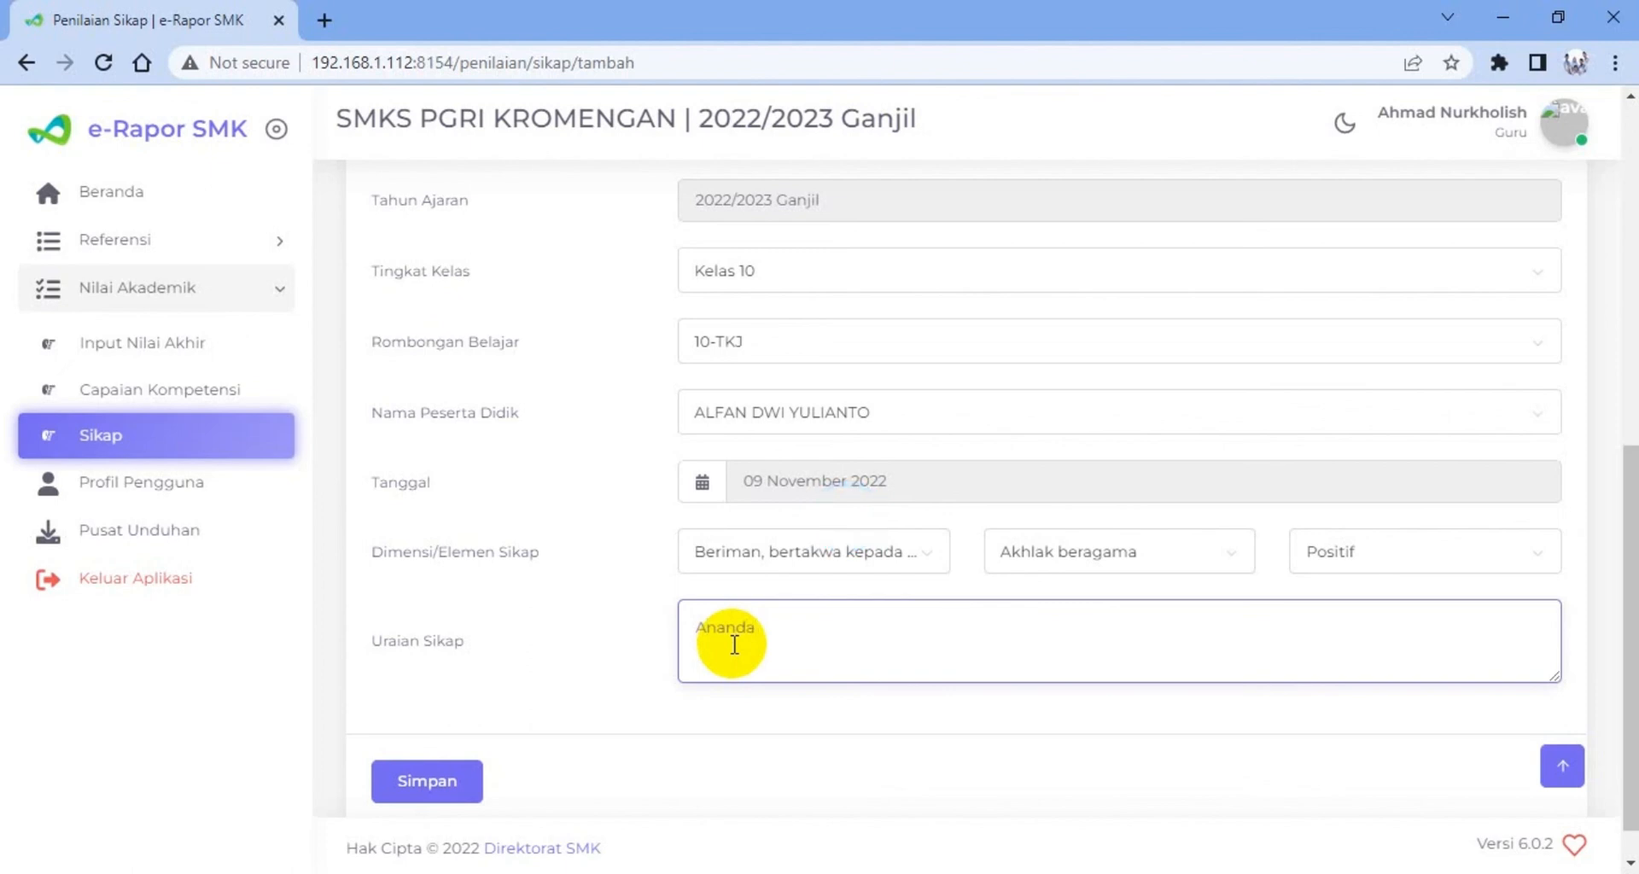
type(" se")
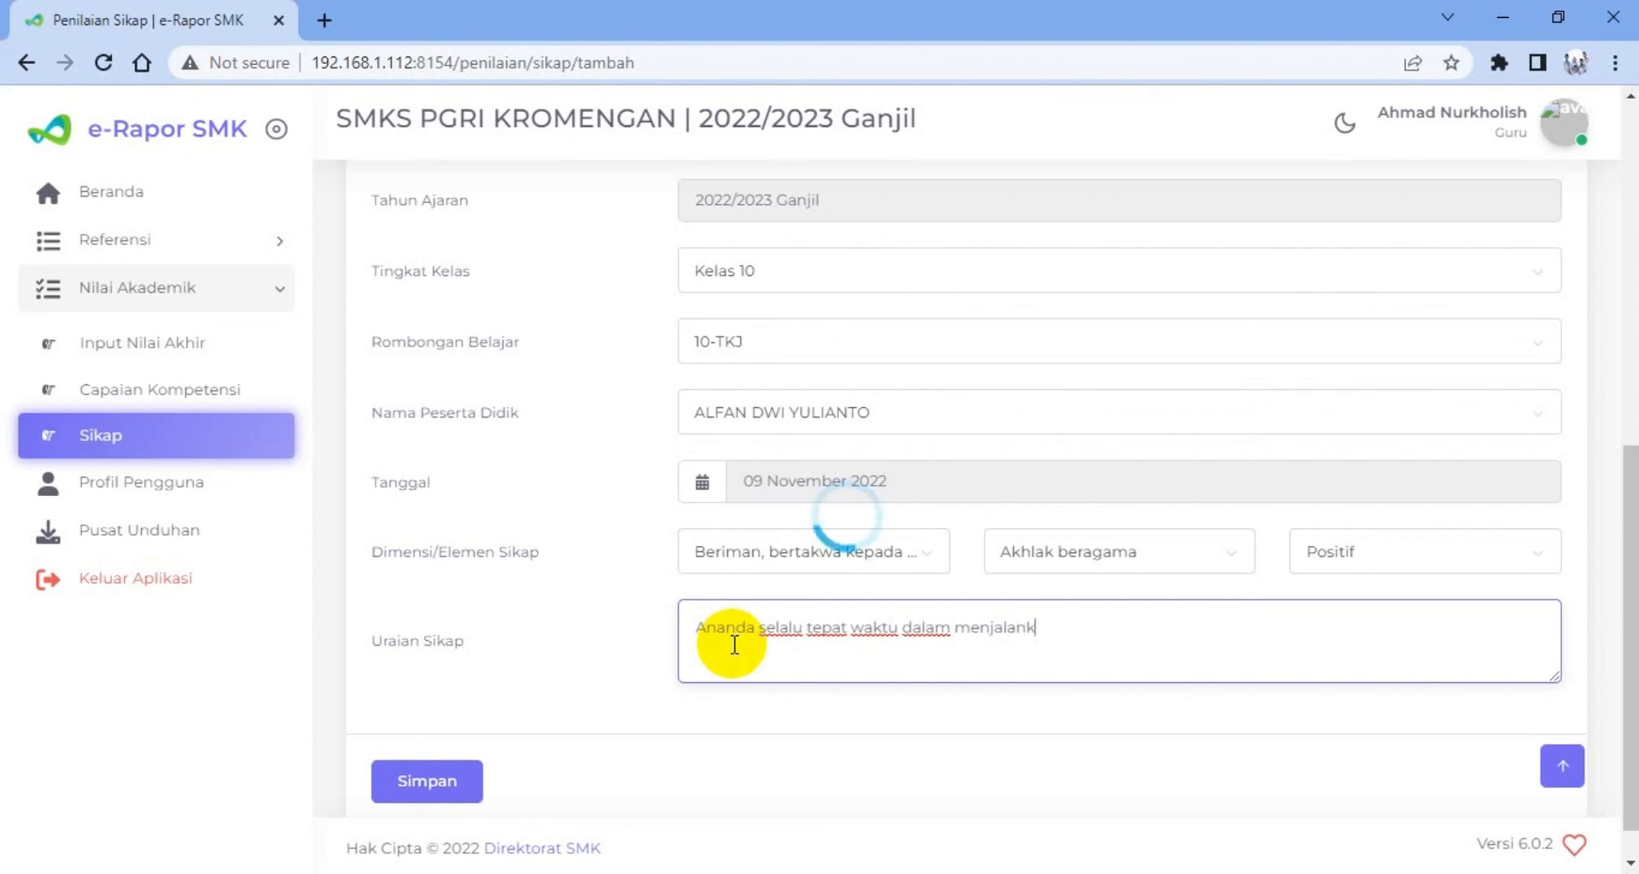
type("s")
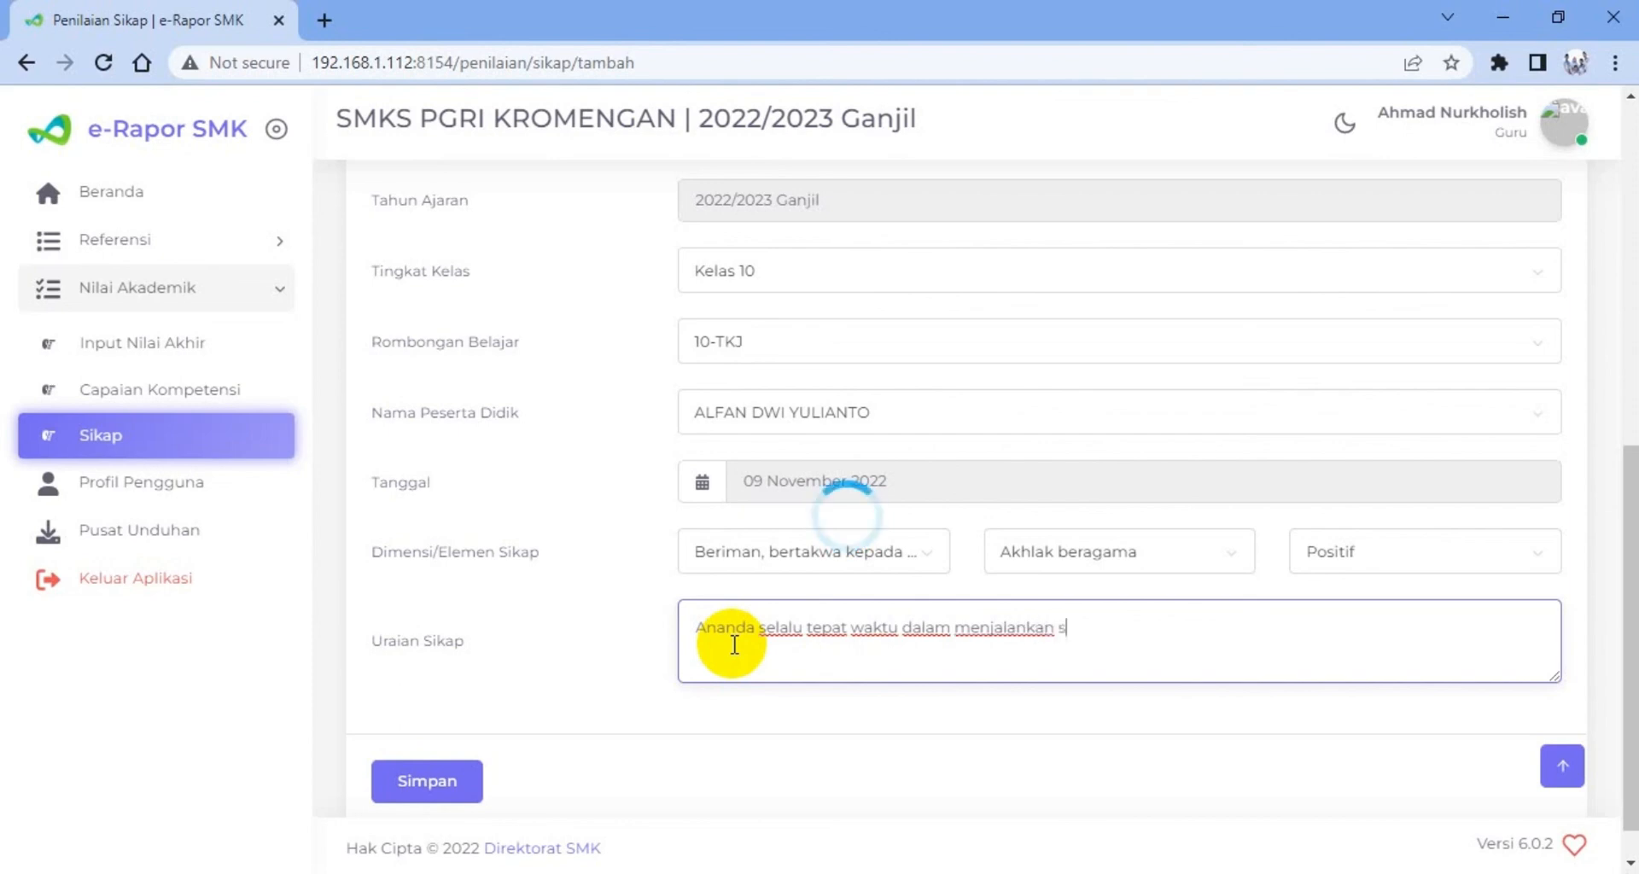
type("holat")
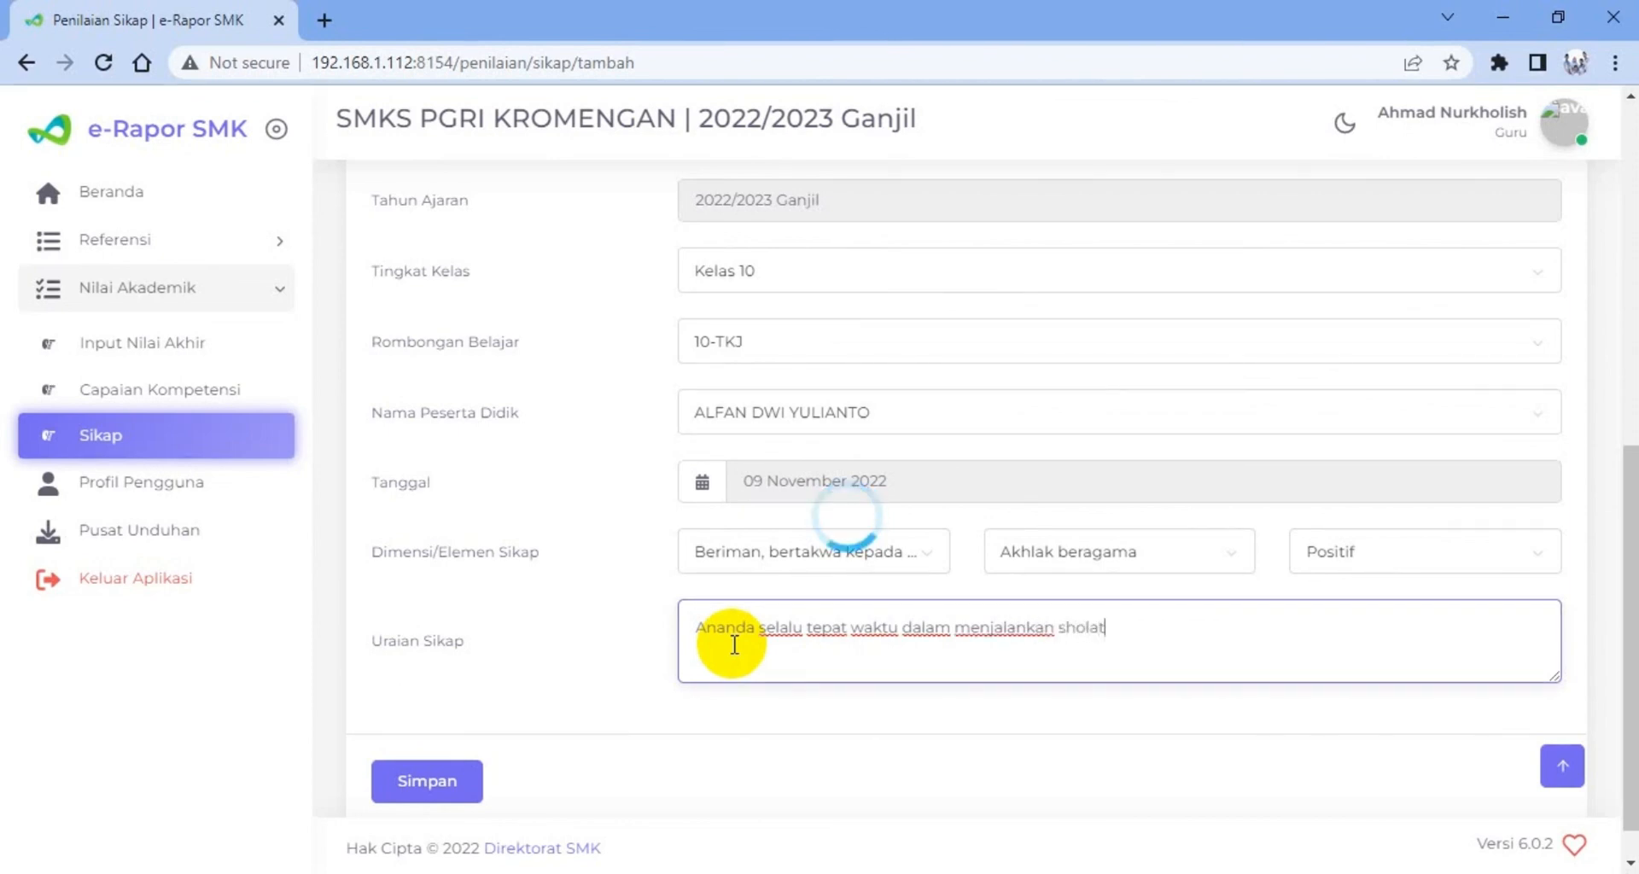
type(" dhuhur")
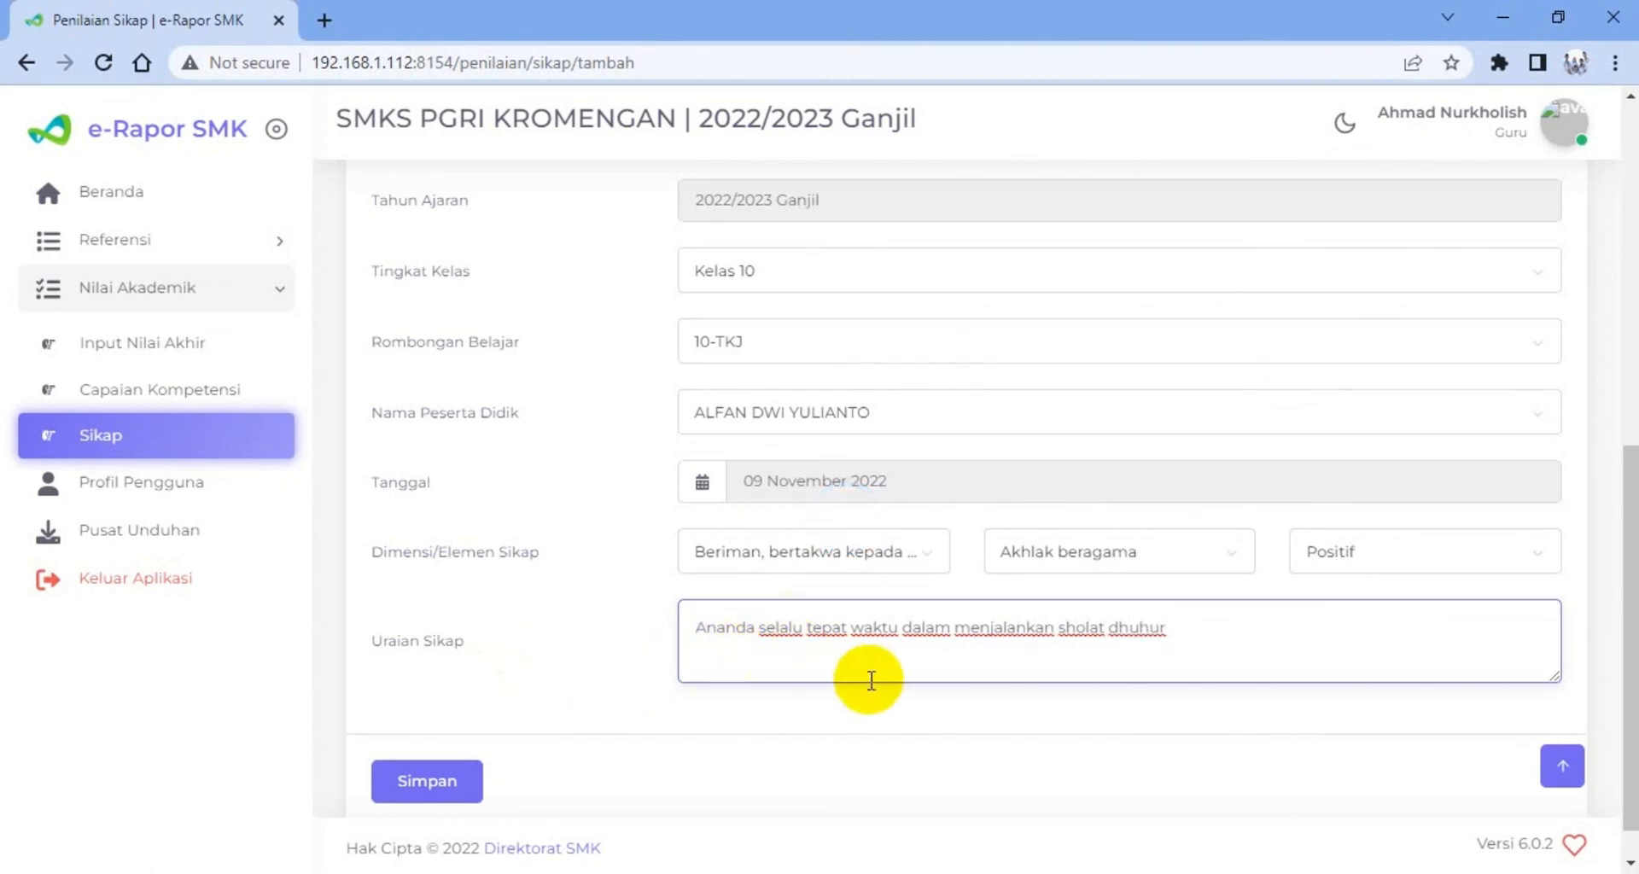
scroll(961, 659, "down", 1)
scroll(961, 659, "down", 1)
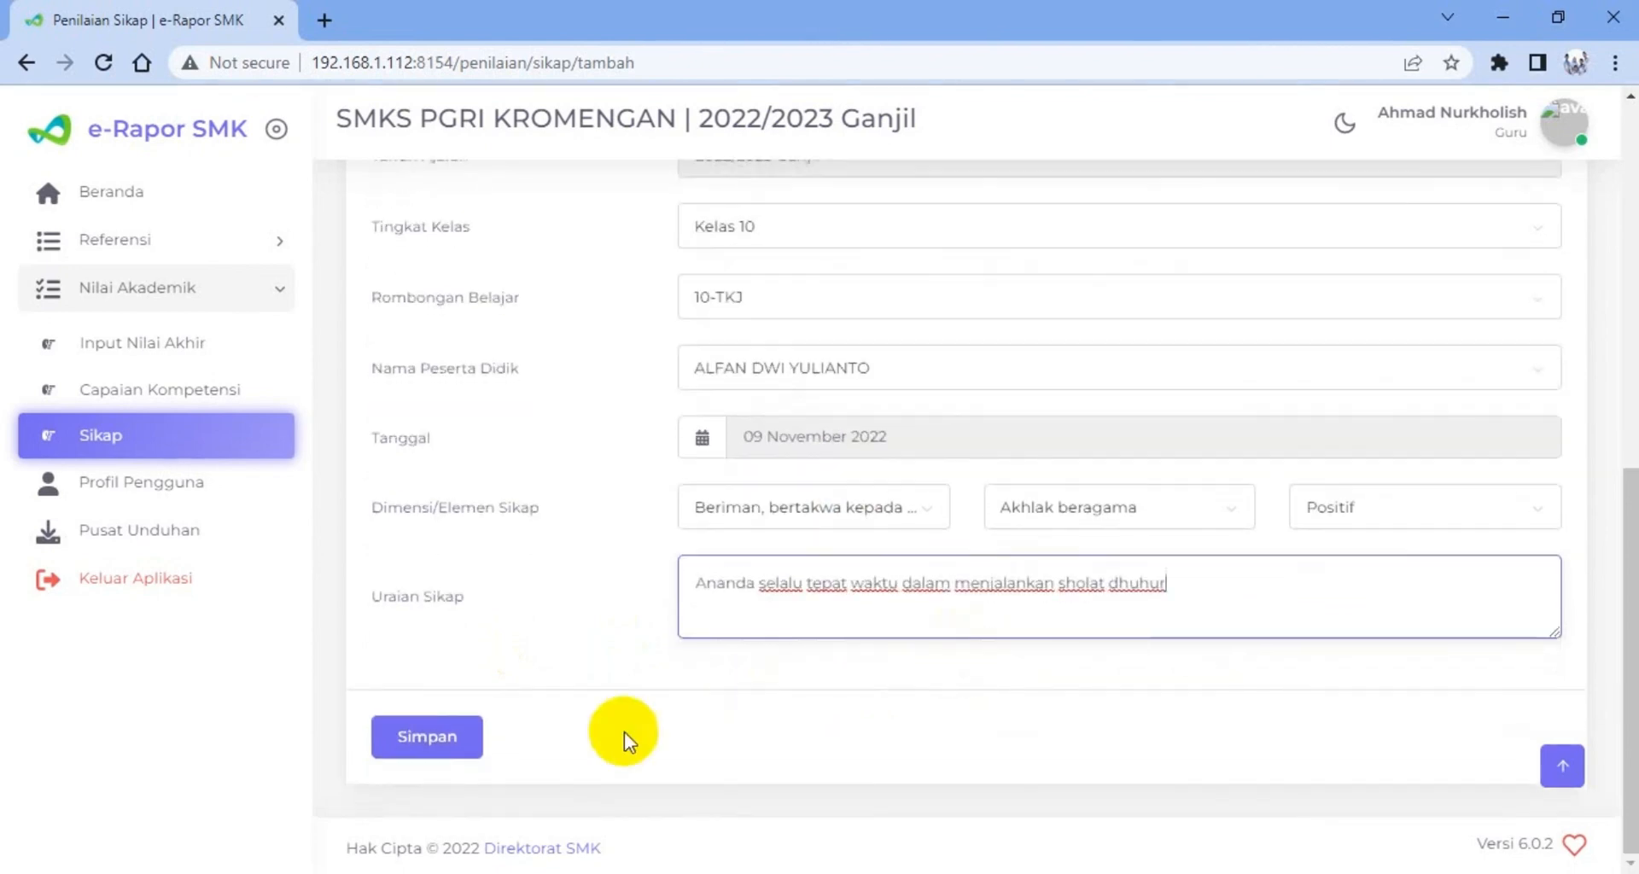
left_click(438, 736)
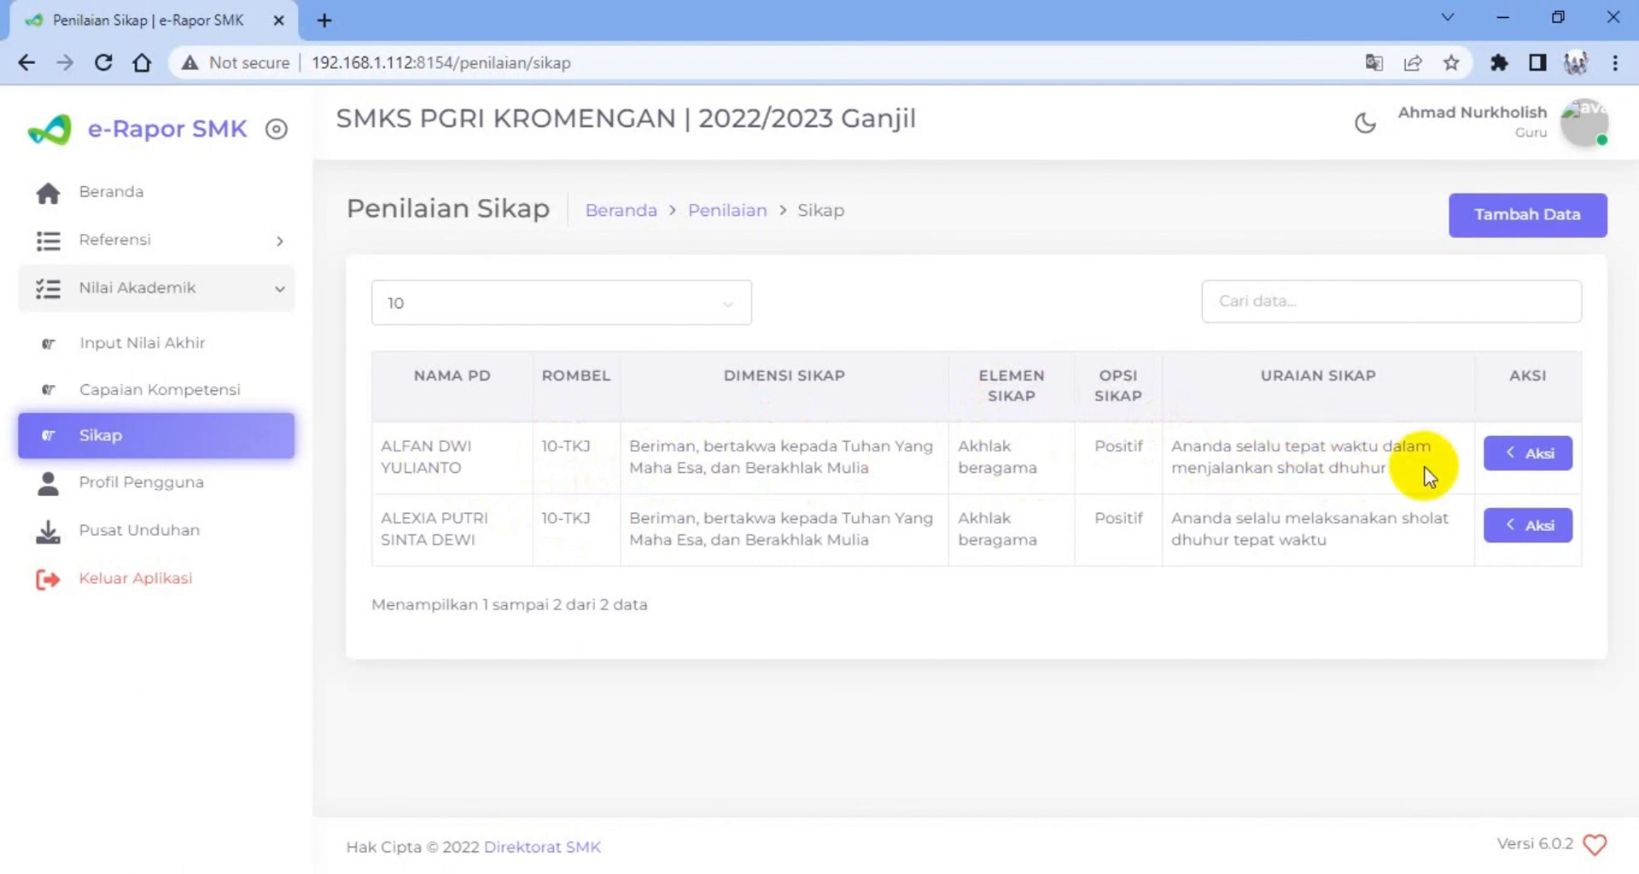
Open the newest attitude record for editing, examine its dimension, element, option and description fields, and close it without updating
left_click(1527, 461)
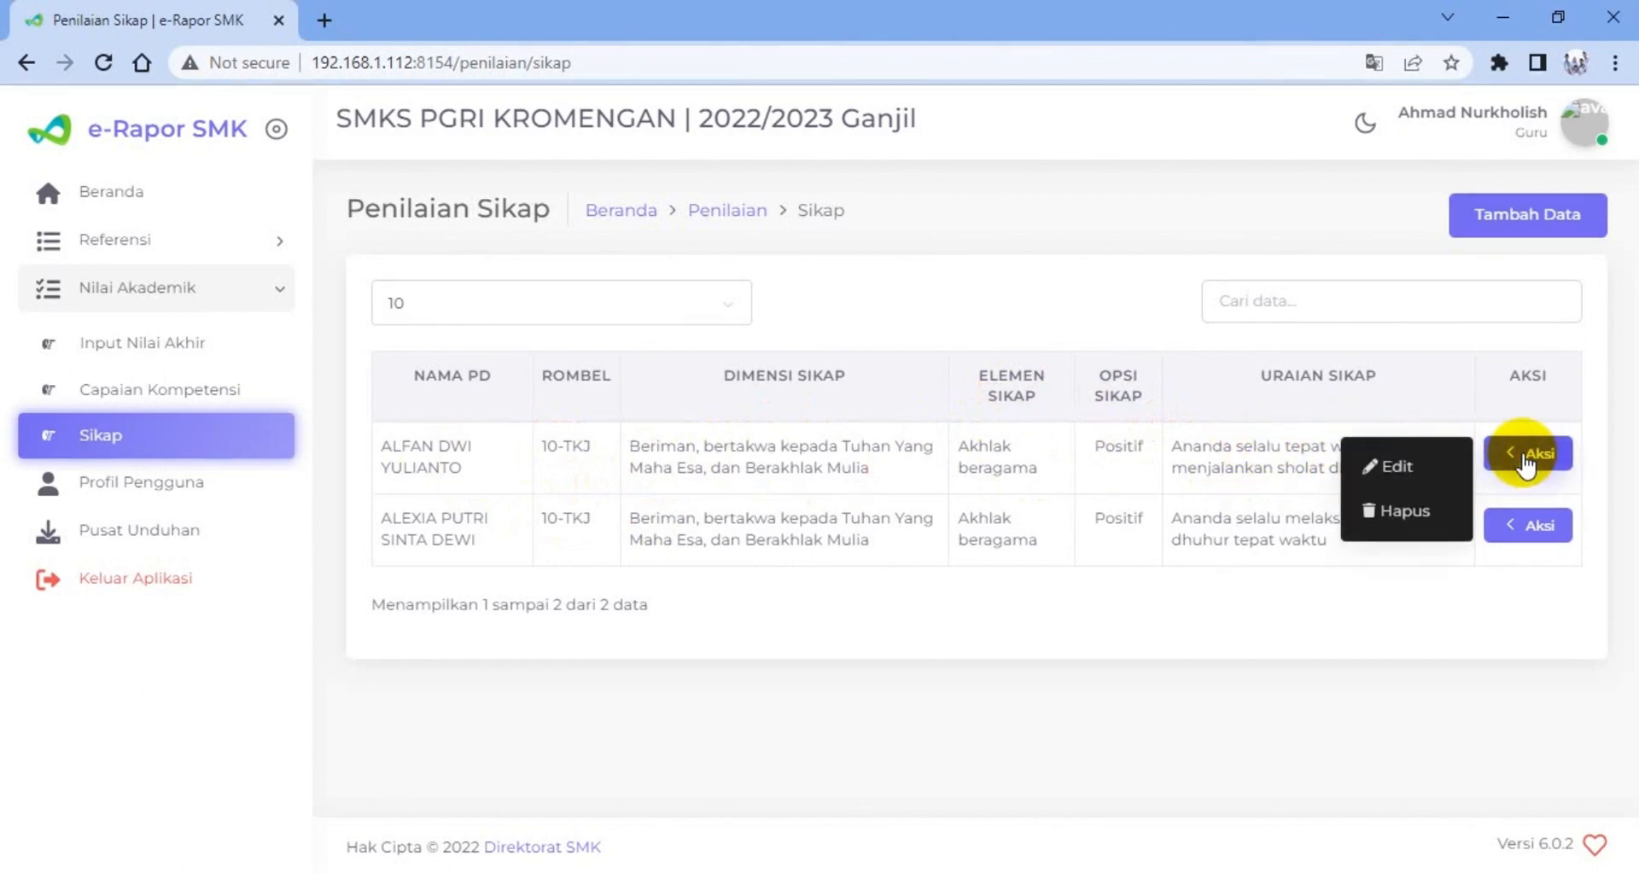
left_click(1419, 471)
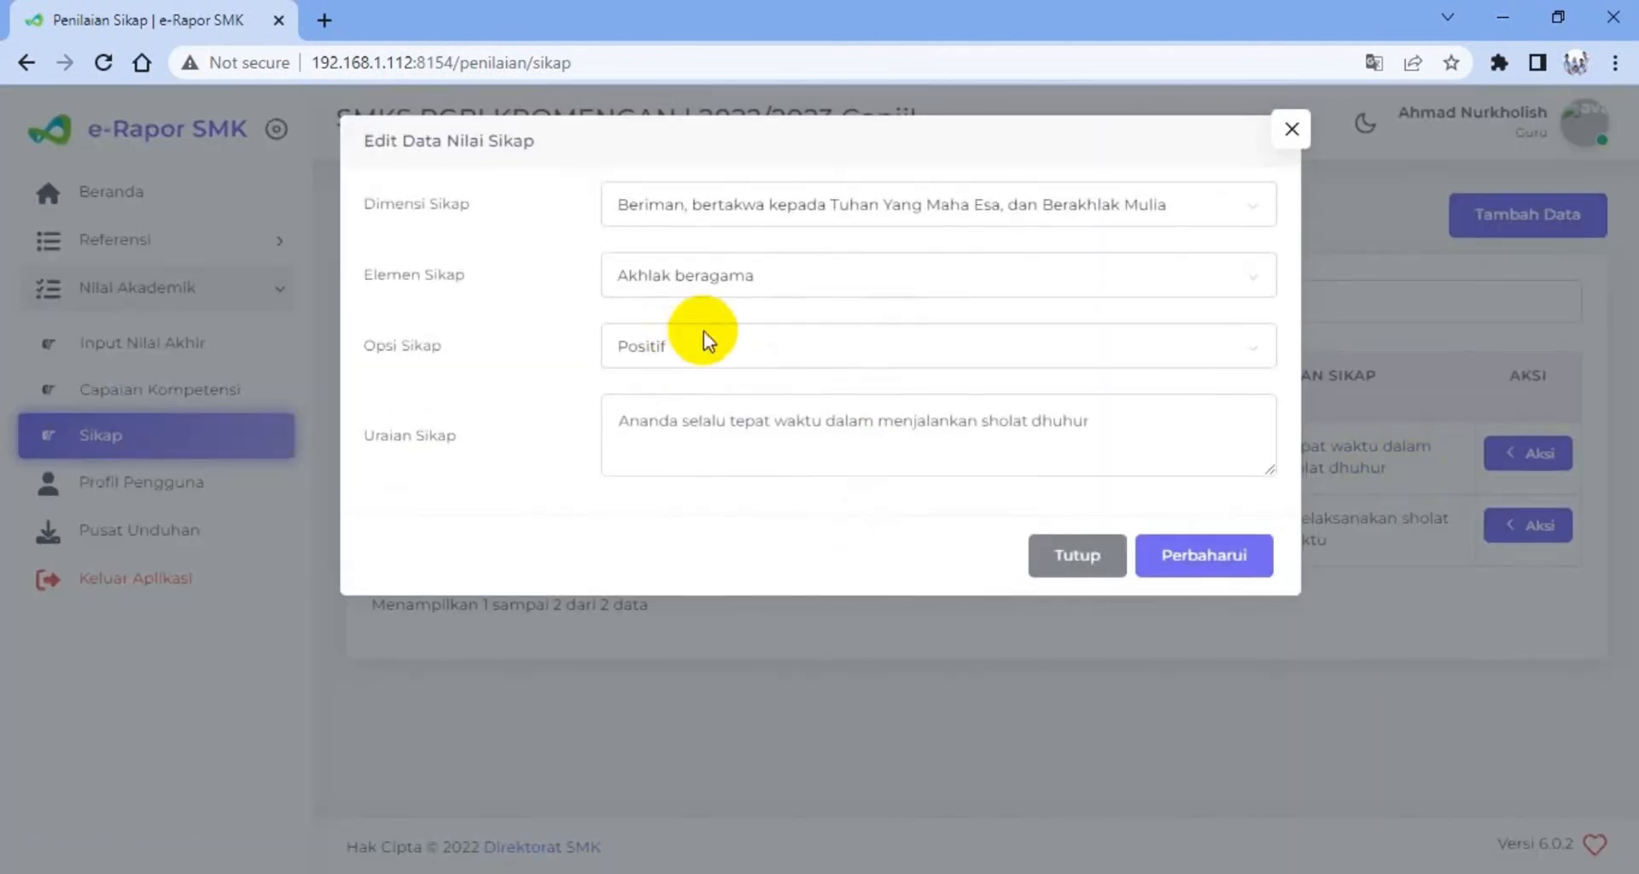
left_click(743, 290)
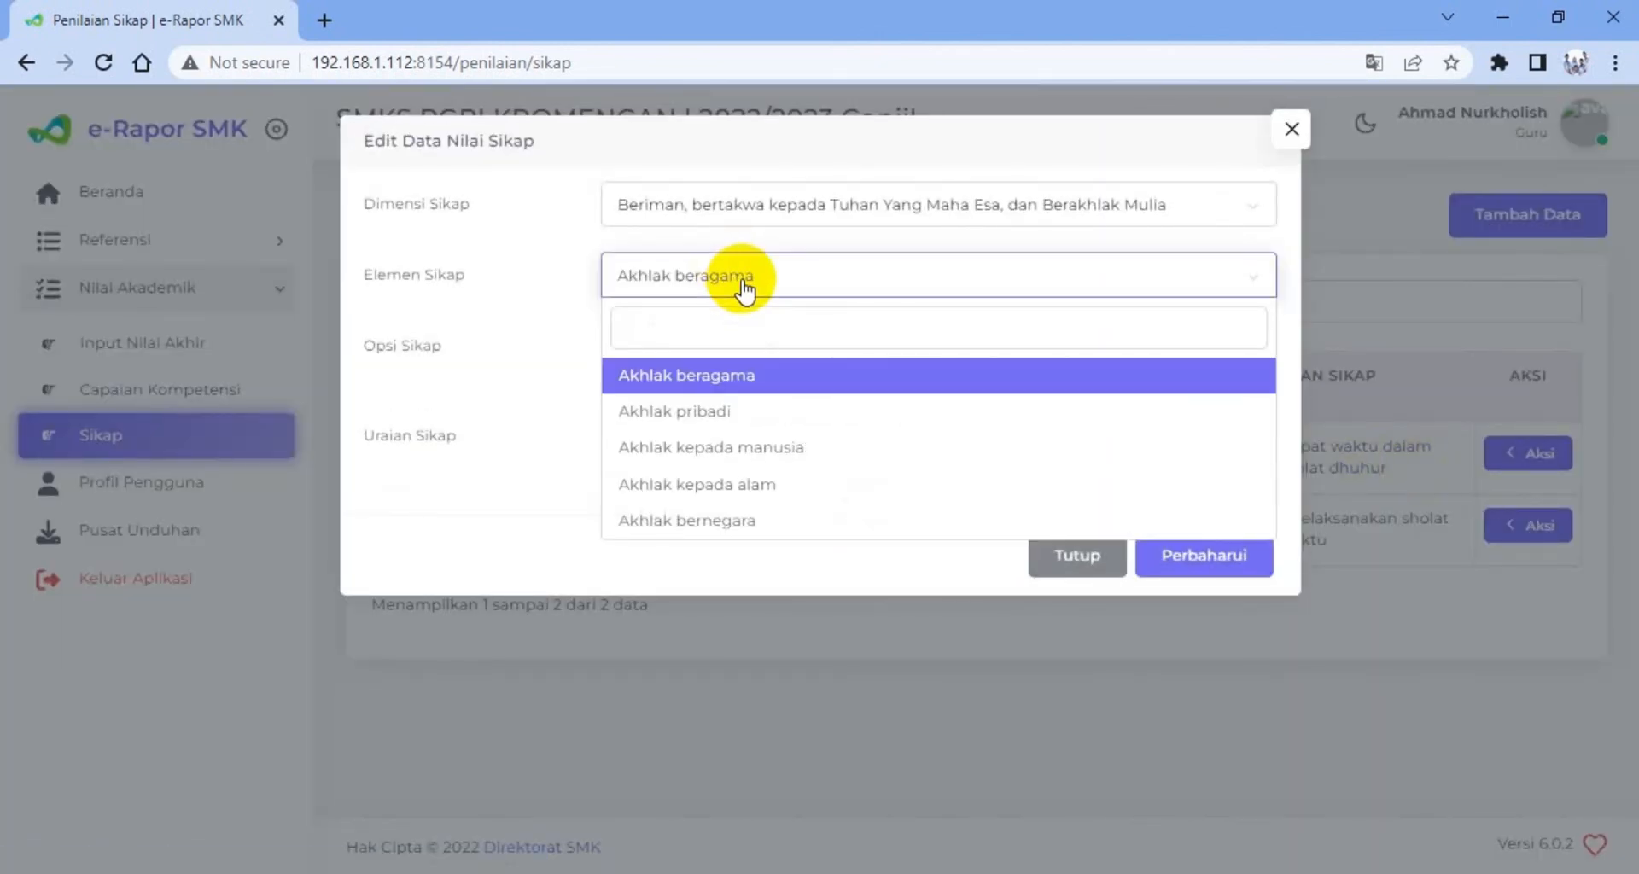
left_click(743, 288)
left_click(787, 217)
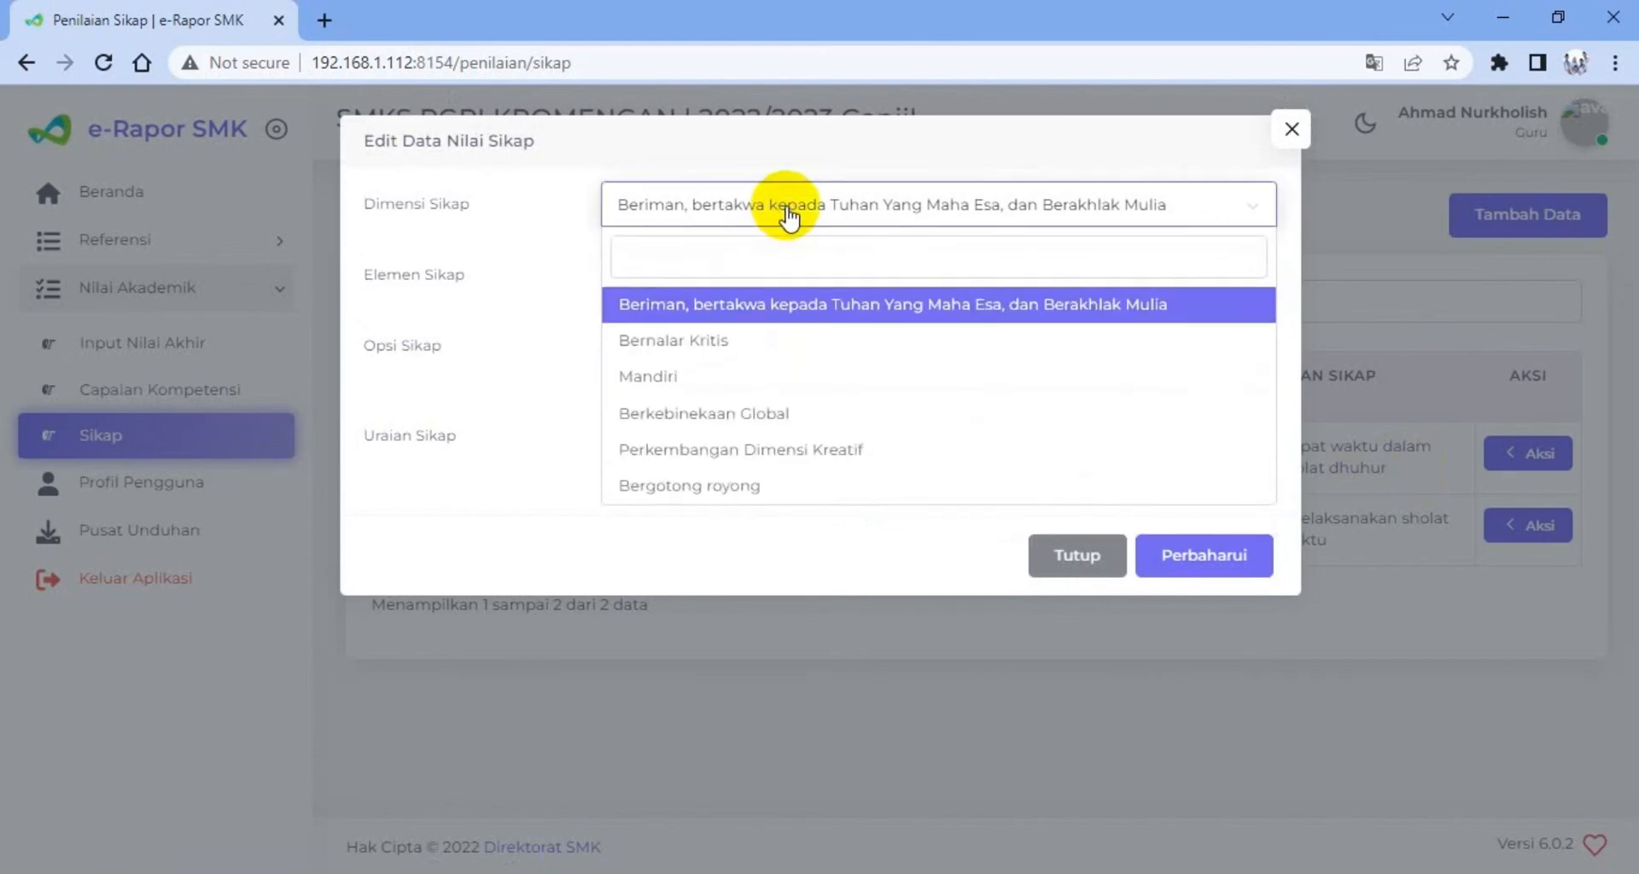
left_click(787, 217)
left_click(719, 343)
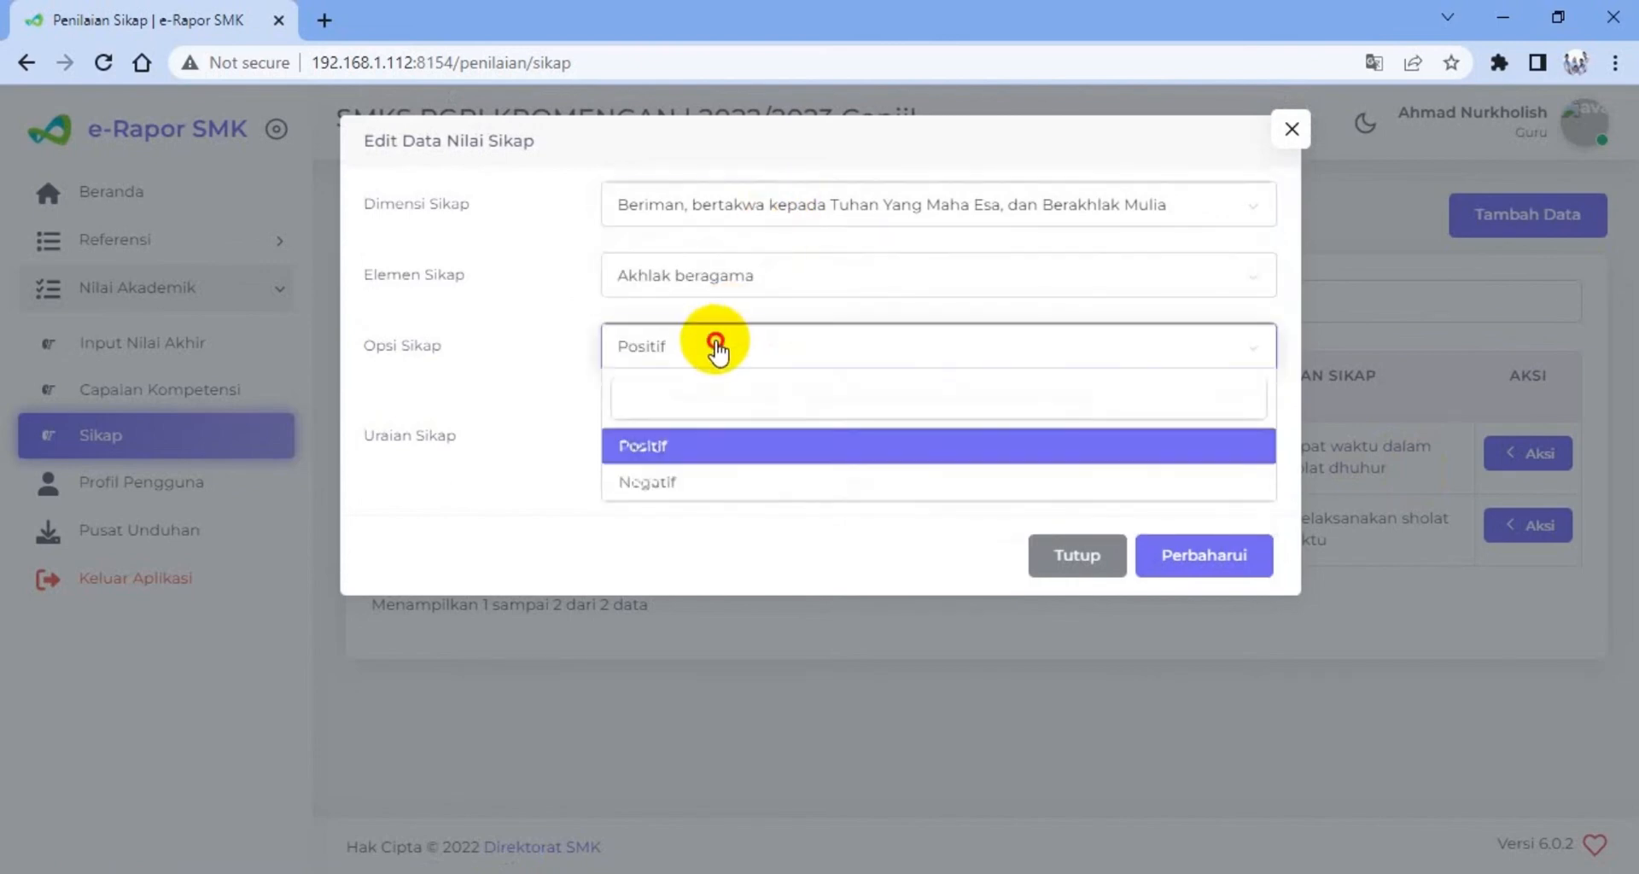
left_click(730, 446)
left_click(741, 428)
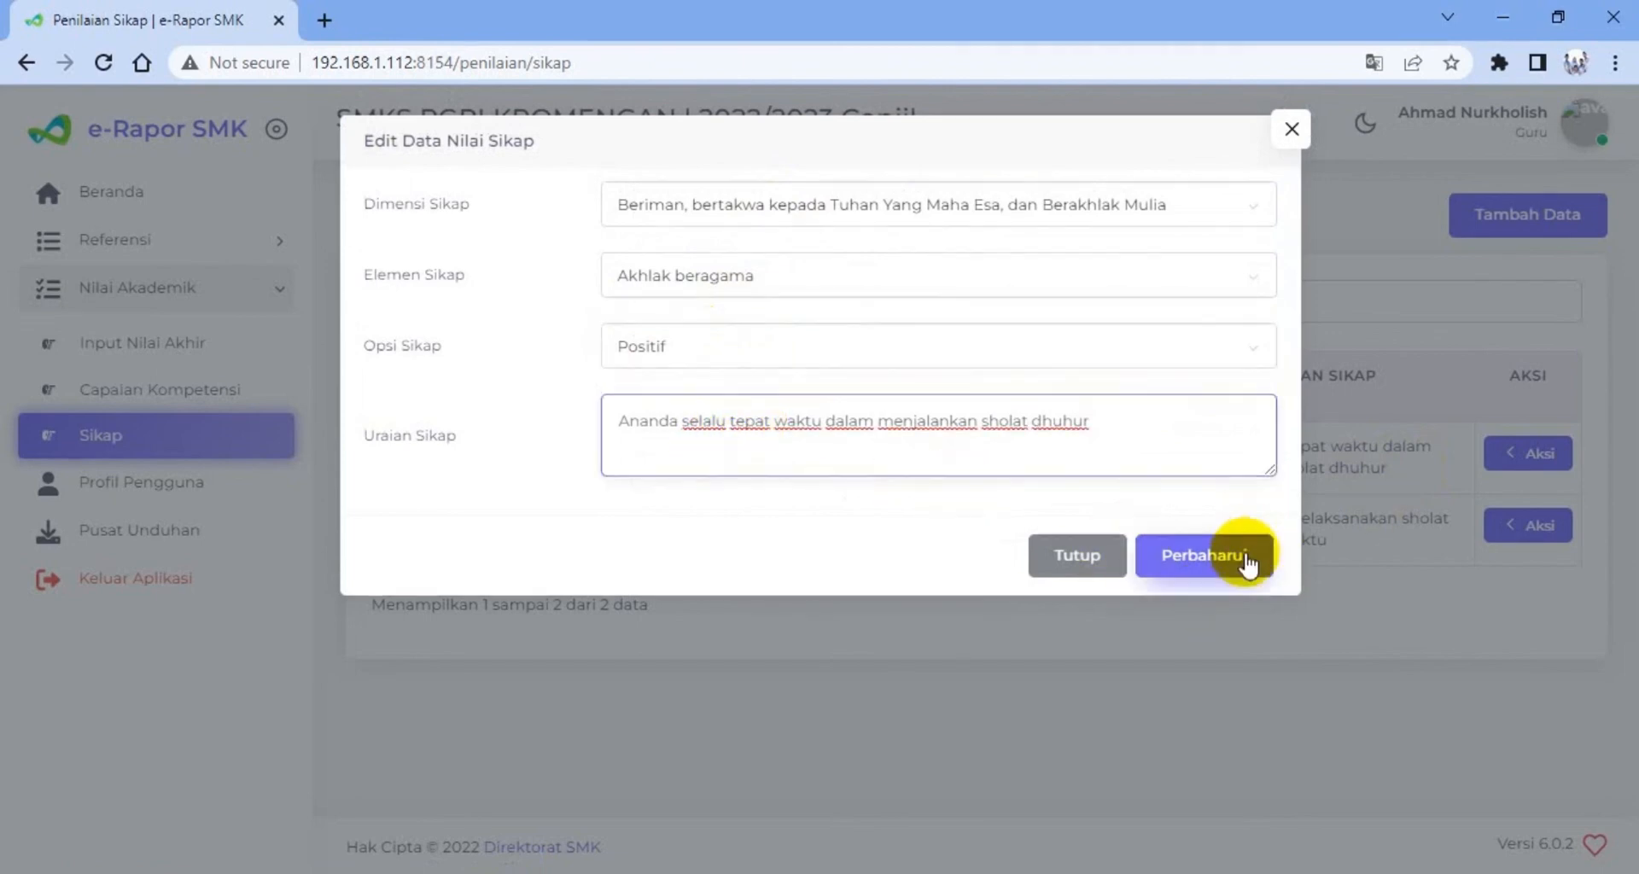
left_click(1109, 557)
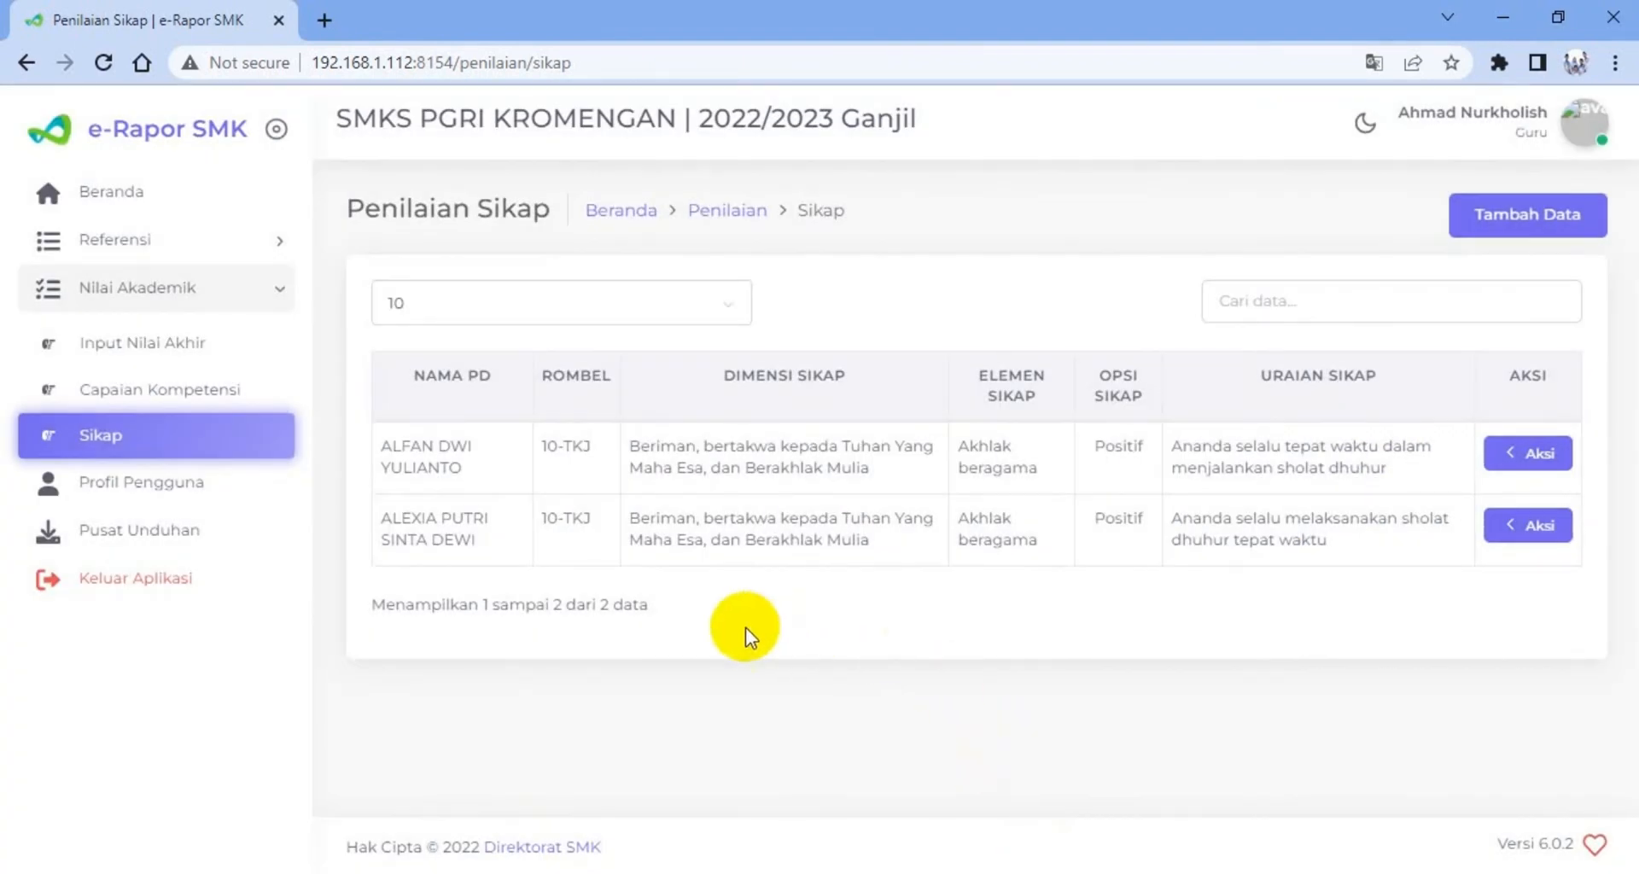